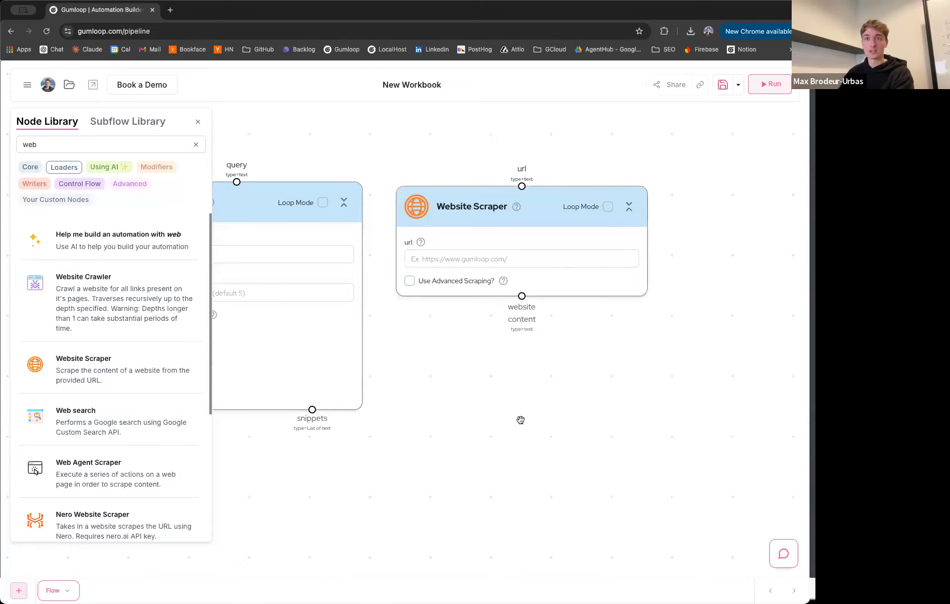
Step: Enable advanced scraping on the Website Scraper node
right_click(488, 292)
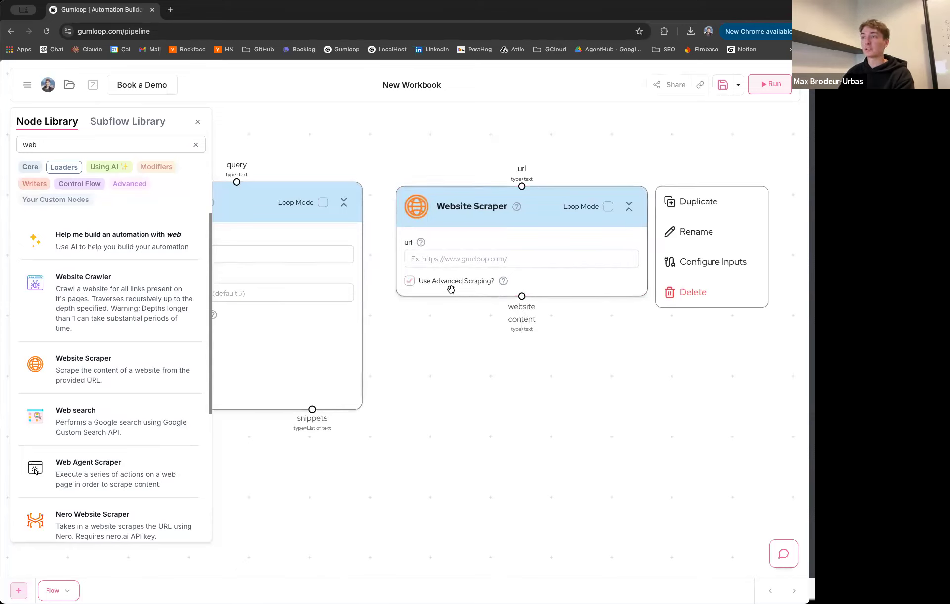
drag(522, 296, 537, 380)
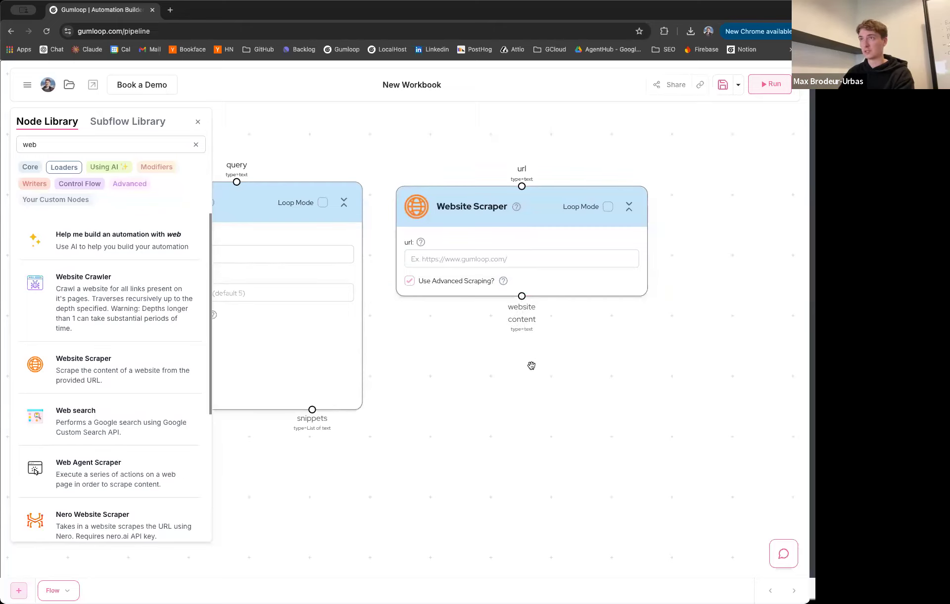
scroll(508, 309, down, 3)
drag(499, 310, 500, 272)
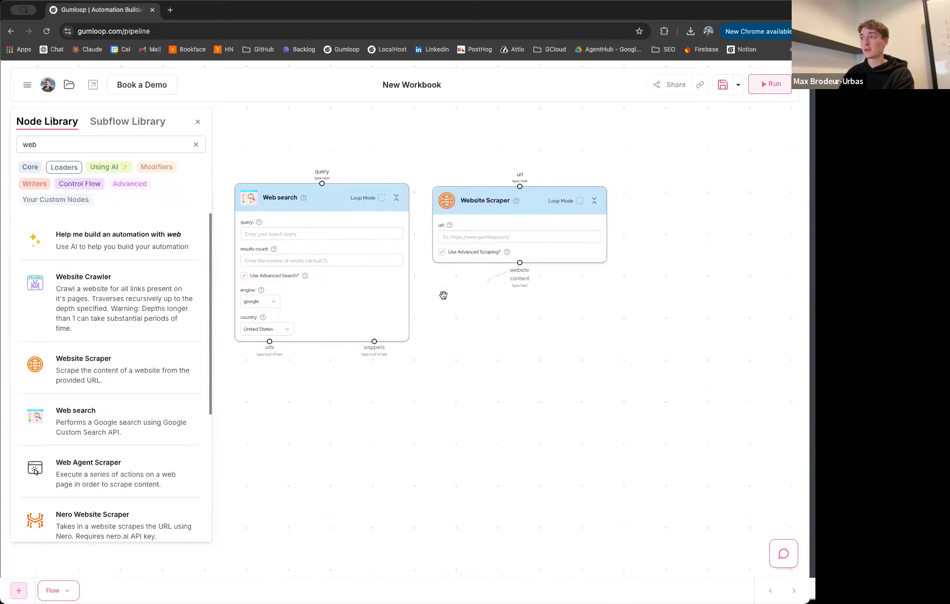
scroll(441, 254, up, 5)
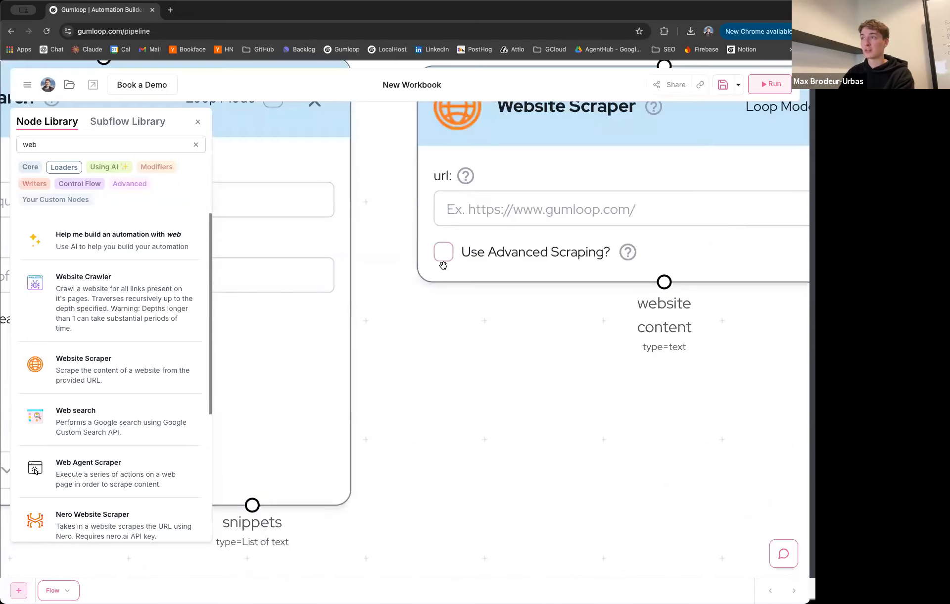
scroll(448, 307, down, 5)
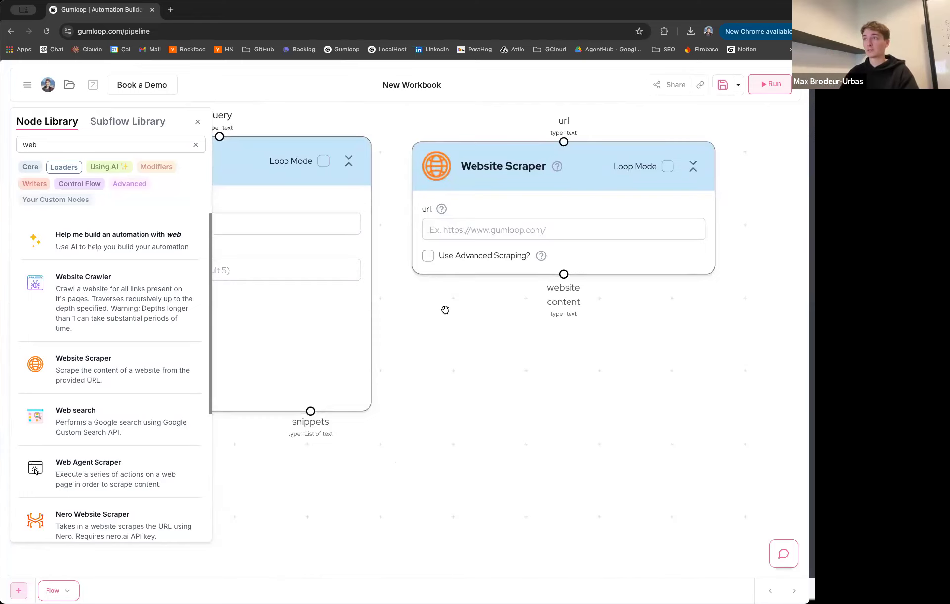
mouse_move(442, 260)
scroll(432, 273, down, 5)
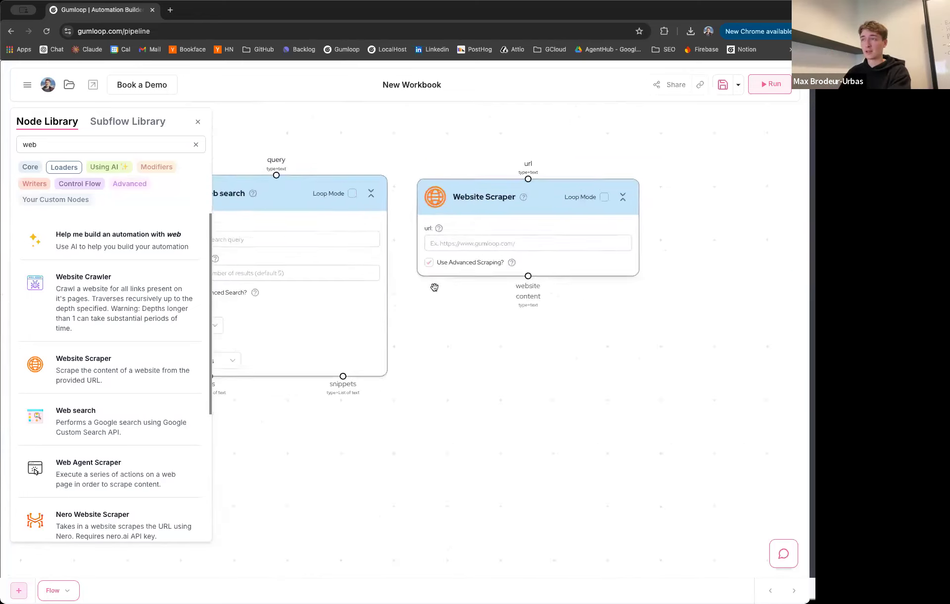
Step: Move the Website Scraper node slightly farther from the Web search node and close the node library
drag(536, 166, 548, 164)
drag(543, 284, 513, 278)
click(198, 122)
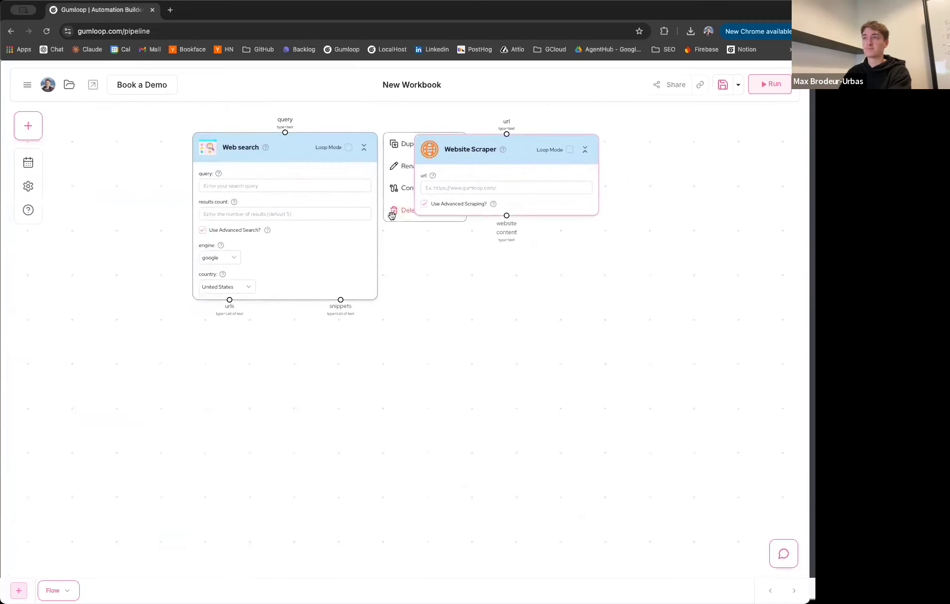
Step: Examine the settings of the Web search and Website Scraper nodes, including the advanced scraping option
scroll(389, 235, right, 3)
scroll(297, 156, right, 1)
scroll(295, 167, up, 3)
scroll(296, 166, left, 3)
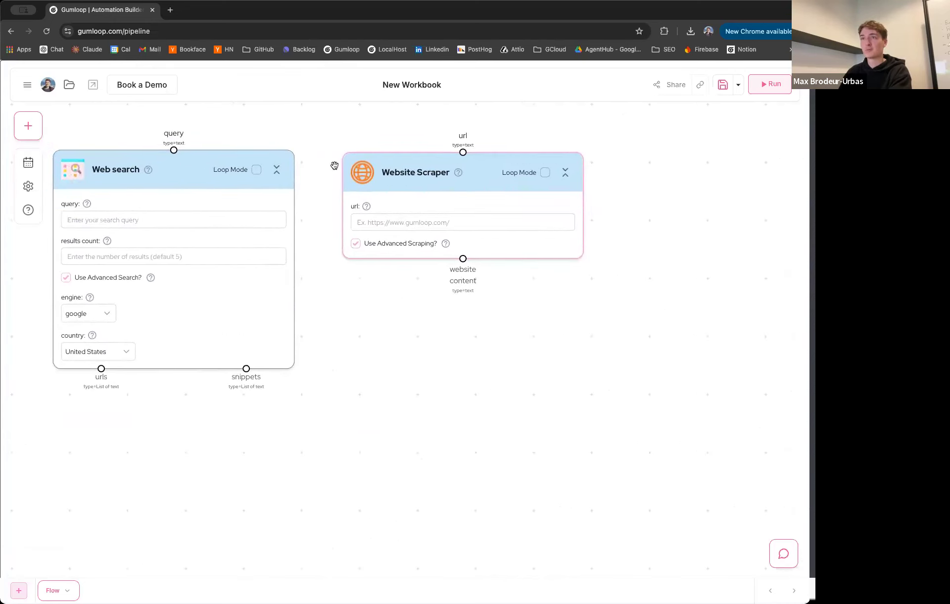
scroll(335, 165, down, 2)
mouse_move(399, 199)
scroll(346, 227, up, 5)
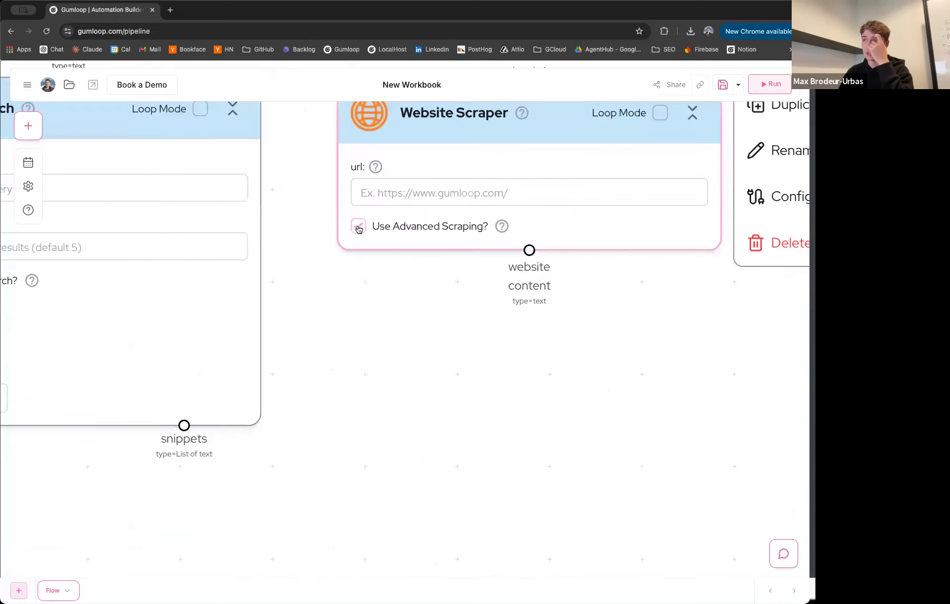
scroll(354, 257, down, 4)
scroll(395, 292, down, 2)
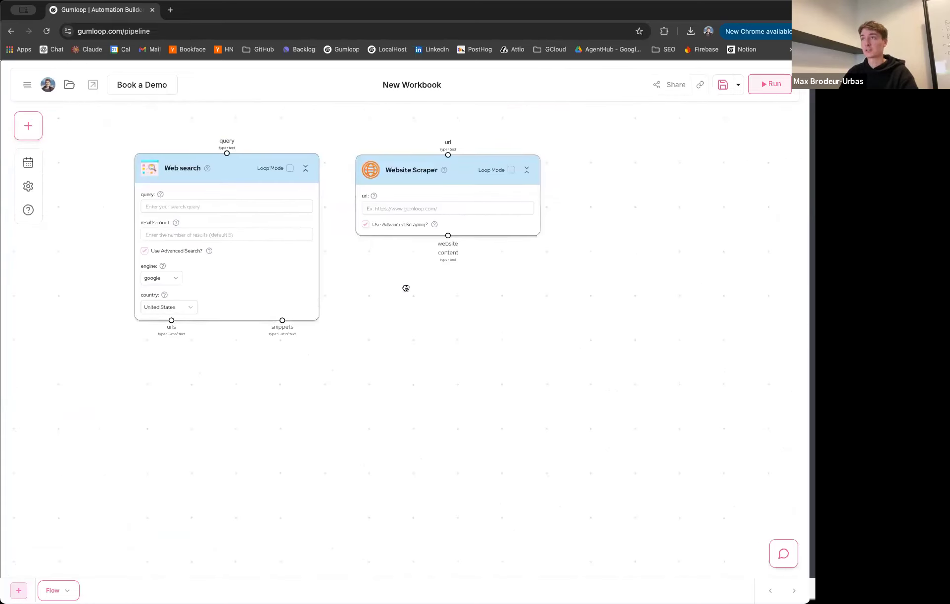
Step: Search the node library for "sem" and place a Semrush Domain Overview node below the Website Scraper node
click(29, 126)
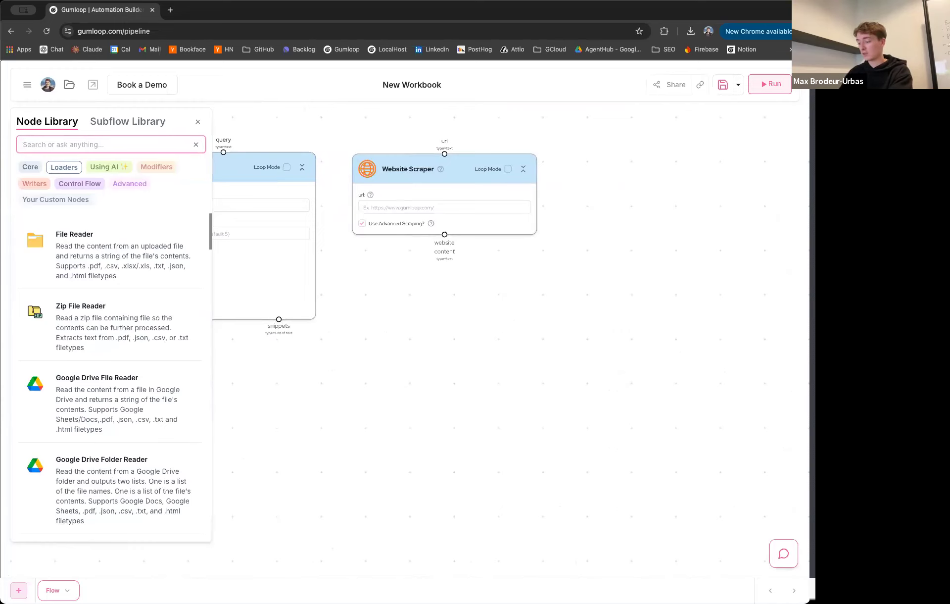
text(sem)
drag(70, 282, 463, 291)
drag(365, 275, 336, 288)
drag(473, 261, 492, 250)
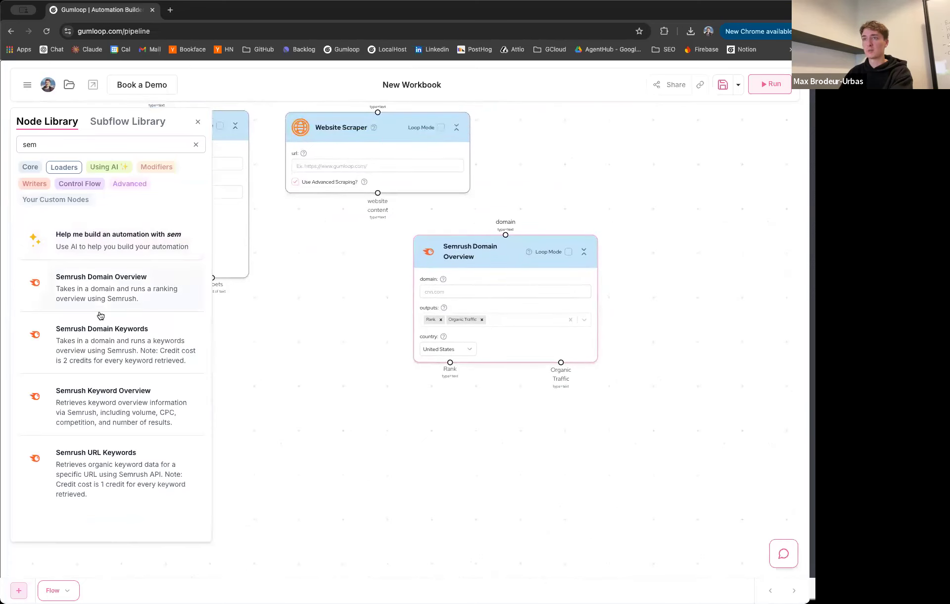
Step: Add a Semrush Domain Keywords node to the right of the Semrush Domain Overview node
drag(486, 292, 558, 204)
drag(580, 243, 522, 224)
scroll(544, 235, down, 2)
scroll(445, 315, up, 2)
drag(429, 372, 378, 333)
scroll(396, 299, up, 2)
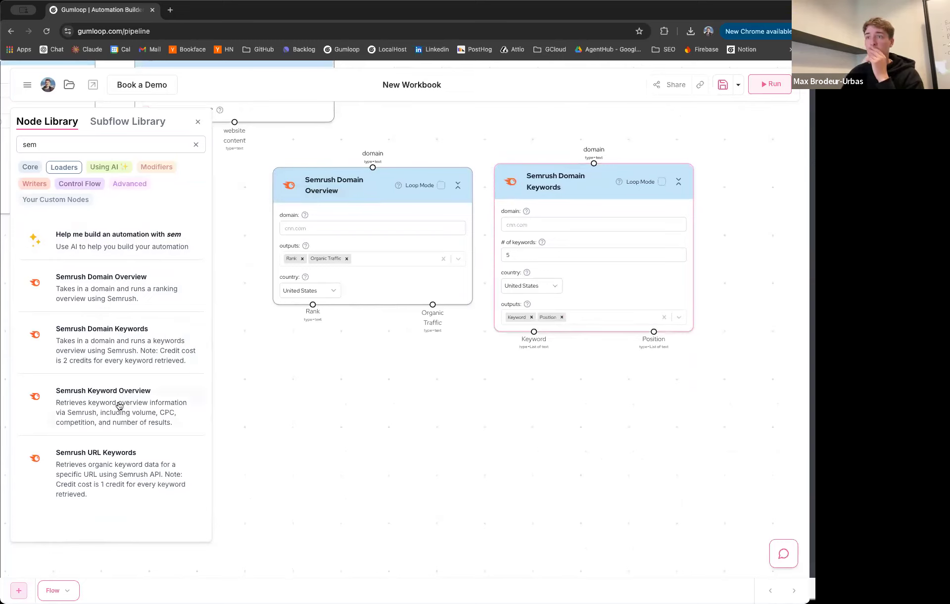
Step: Add the Semrush Keyword Overview and Semrush URL Keywords nodes and arrange them side by side below the other Semrush nodes
click(185, 401)
click(97, 473)
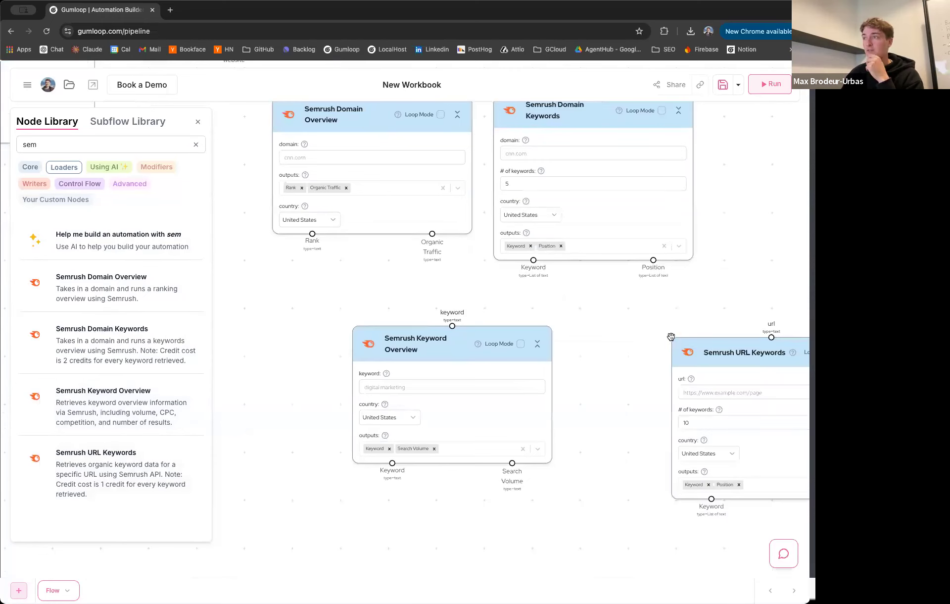
drag(433, 361, 378, 361)
drag(743, 352, 585, 334)
drag(356, 347, 322, 346)
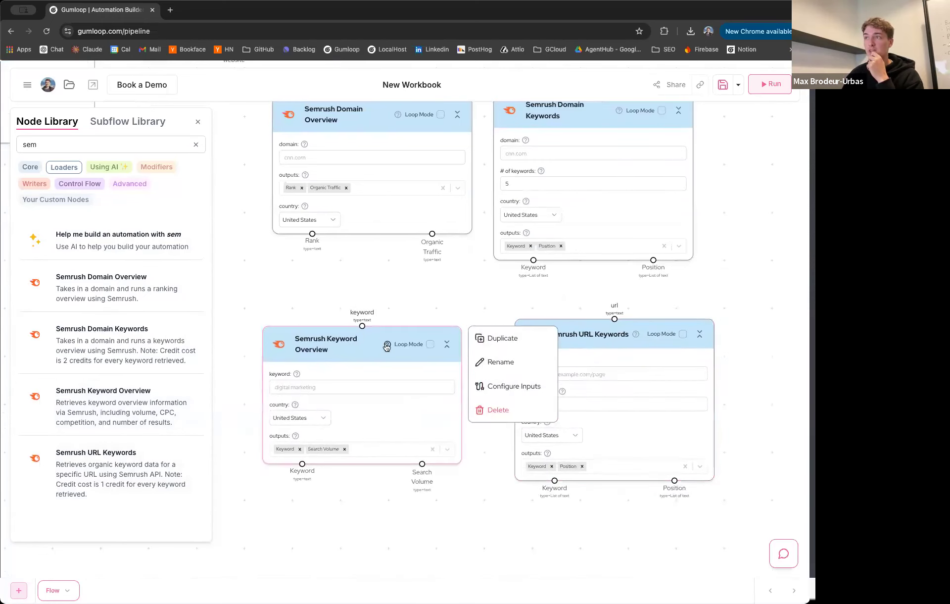
Step: Examine the output options available in the Semrush Domain Overview node
scroll(343, 309, down, 2)
drag(329, 278, 331, 376)
scroll(322, 314, up, 2)
click(366, 215)
drag(367, 215, 365, 229)
click(367, 297)
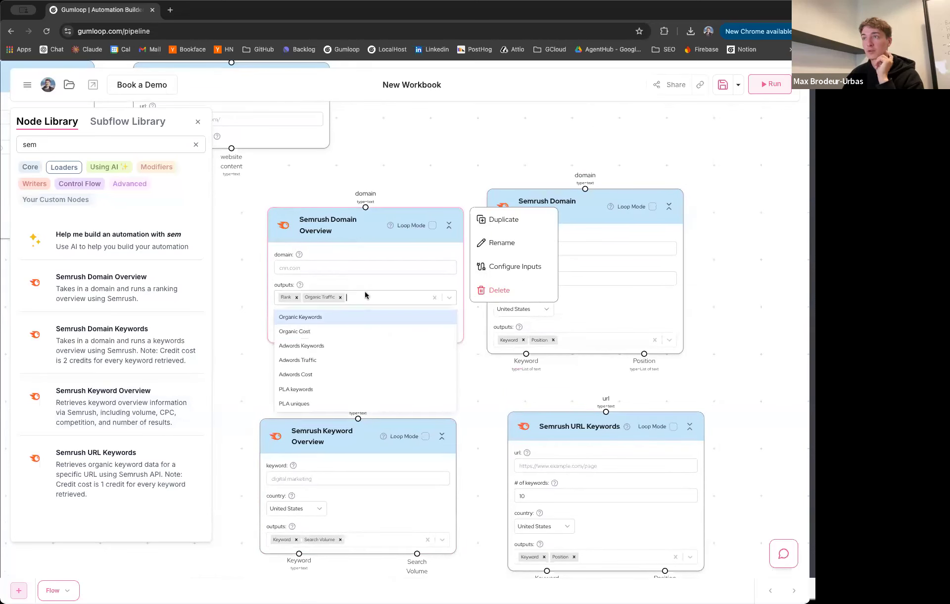
scroll(235, 307, up, 1)
click(359, 300)
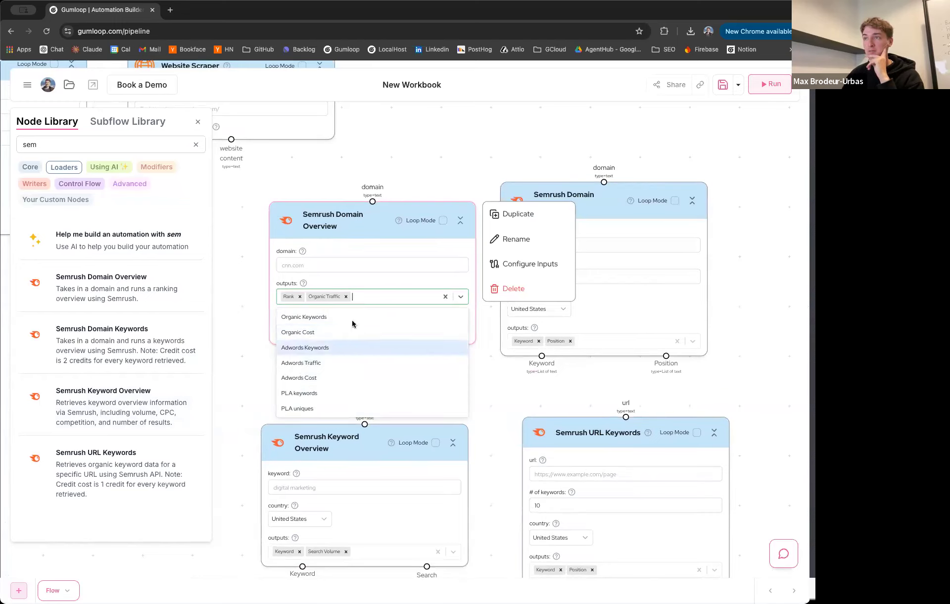
click(253, 350)
Step: Examine the Semrush Domain Keywords node's number of keywords setting and its available output options
drag(361, 235, 343, 232)
click(455, 164)
drag(456, 164, 387, 158)
drag(510, 208, 519, 213)
drag(422, 253, 358, 218)
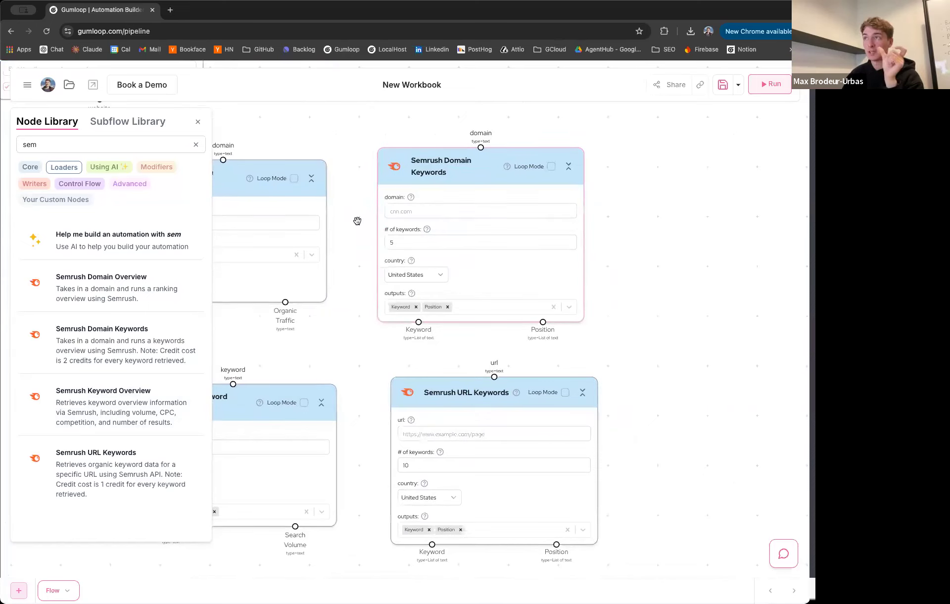
scroll(358, 221, down, 1)
click(414, 244)
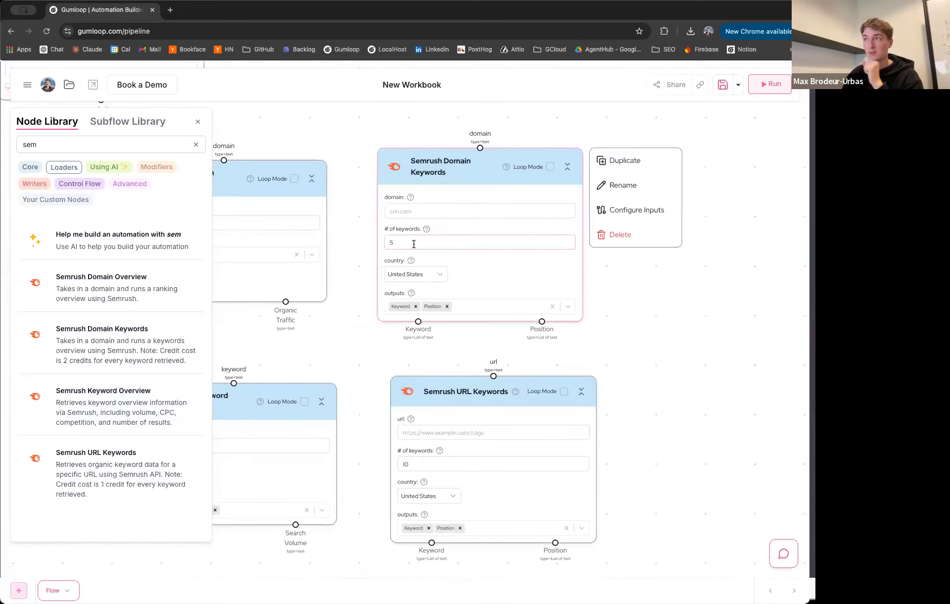
click(412, 244)
drag(450, 210, 452, 198)
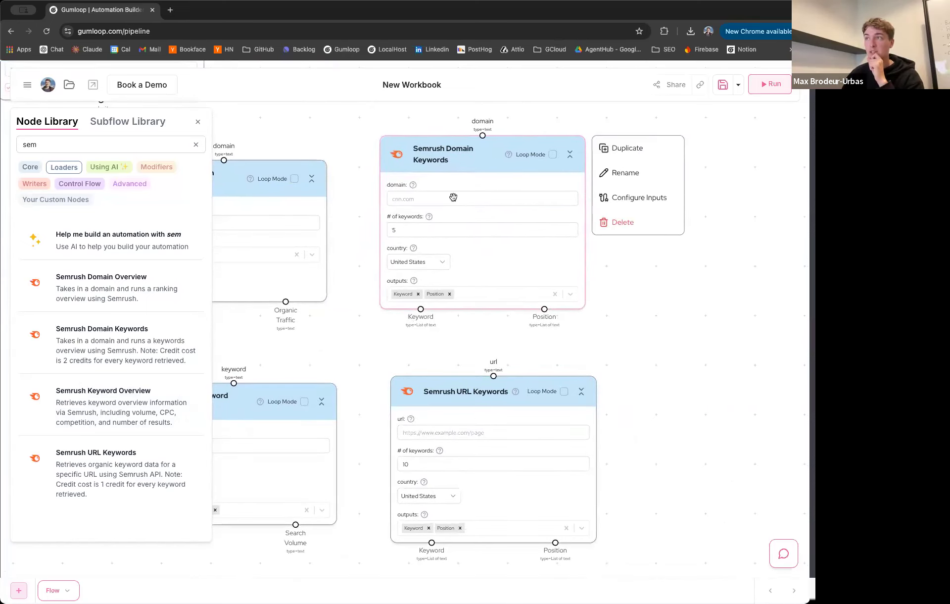
click(463, 298)
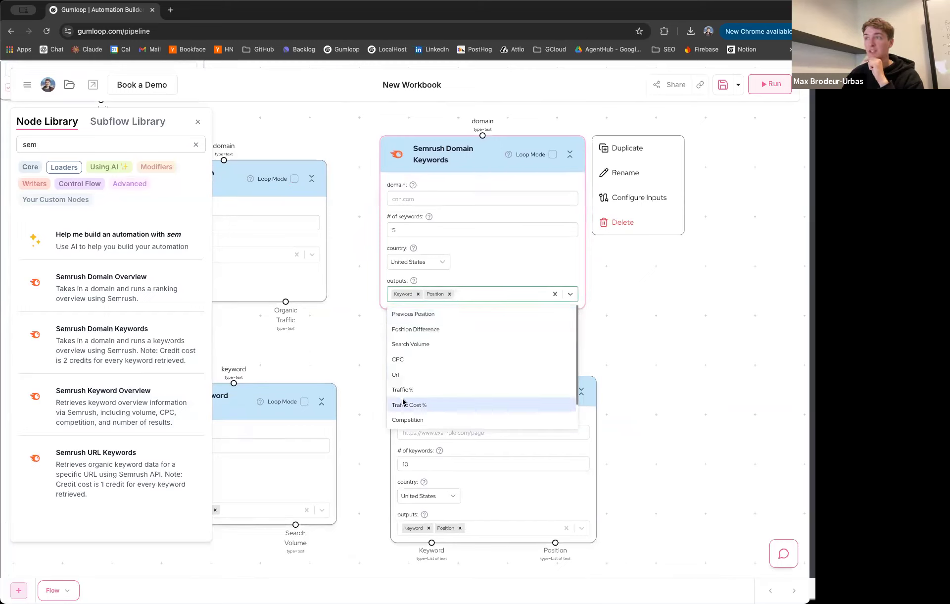
click(352, 328)
Step: Examine the output and country options of the Semrush Keyword Overview node
scroll(357, 357, down, 1)
drag(345, 377, 369, 331)
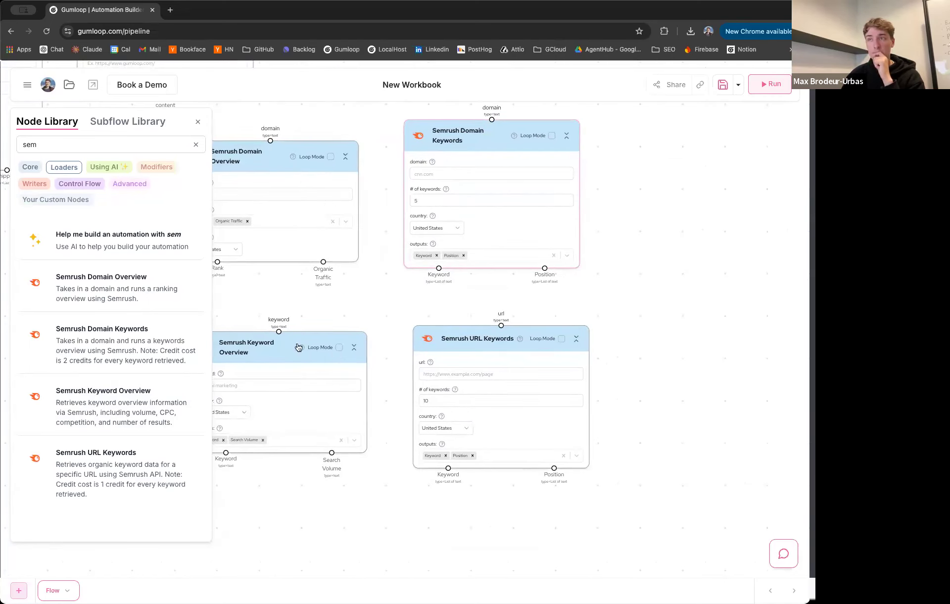
drag(386, 314, 450, 253)
drag(334, 288, 331, 290)
drag(317, 247, 302, 268)
right_click(316, 278)
scroll(332, 259, up, 3)
click(406, 398)
click(271, 351)
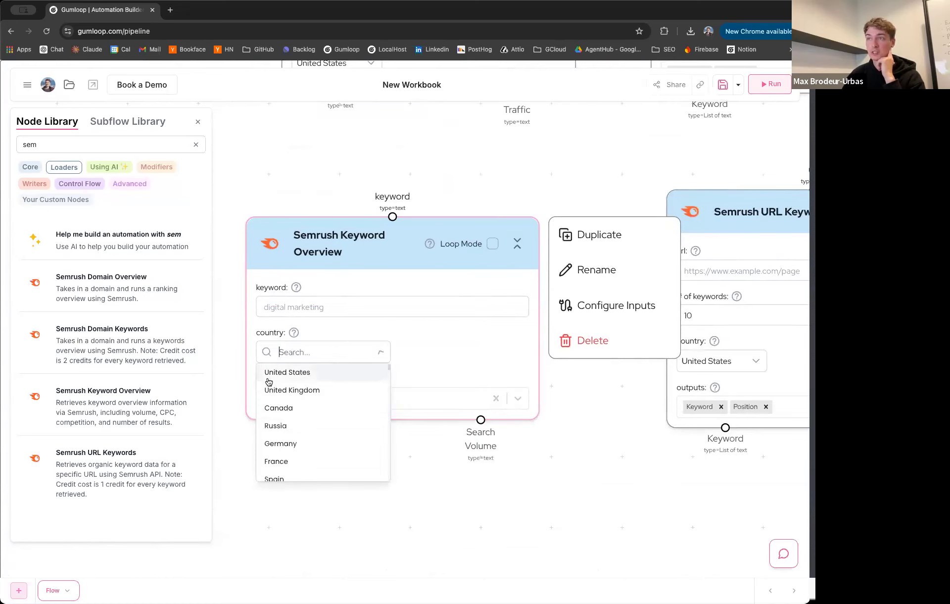
Step: Examine the Semrush URL Keywords node and its url input
drag(500, 187, 503, 185)
drag(691, 180, 351, 202)
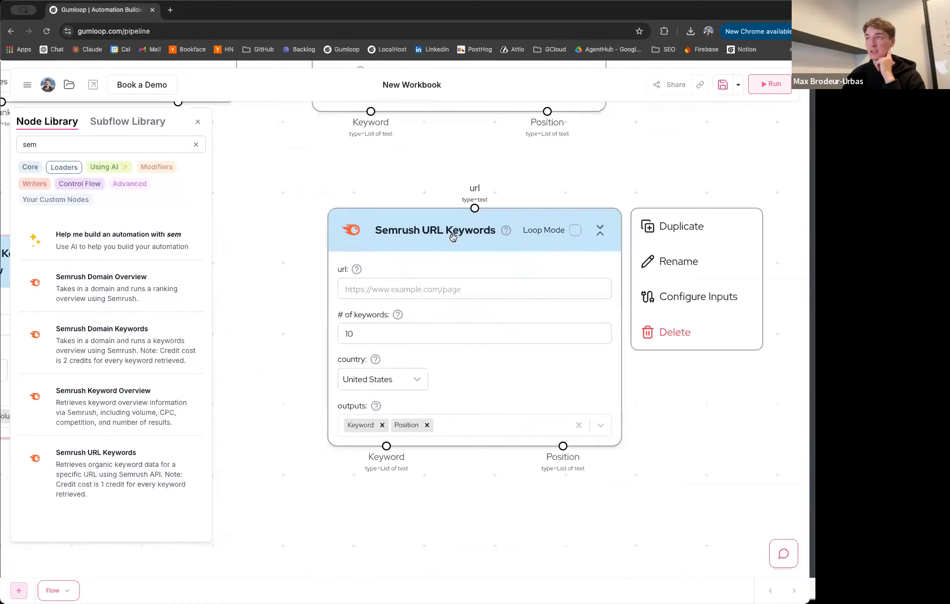
click(422, 294)
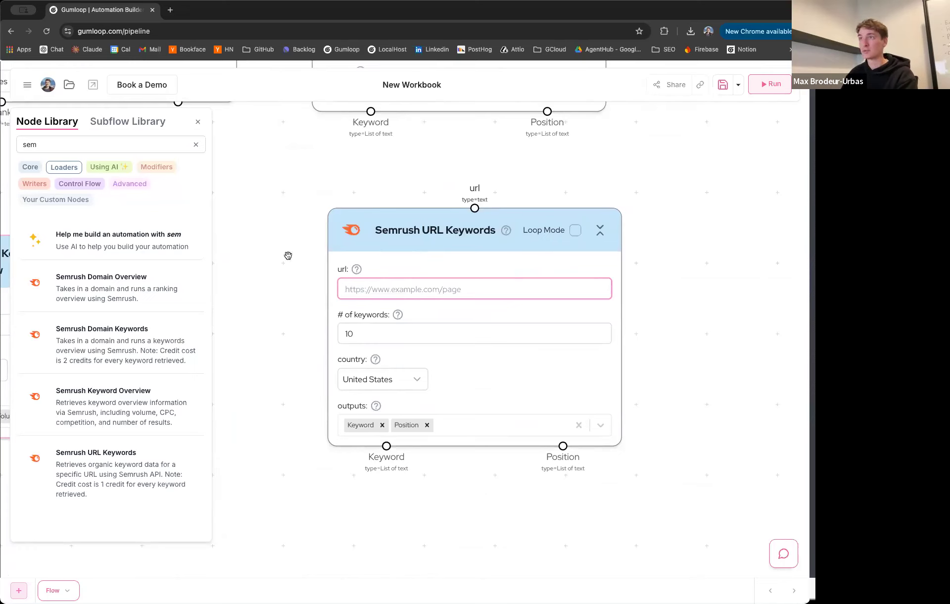
scroll(284, 271, down, 2)
drag(284, 271, 335, 267)
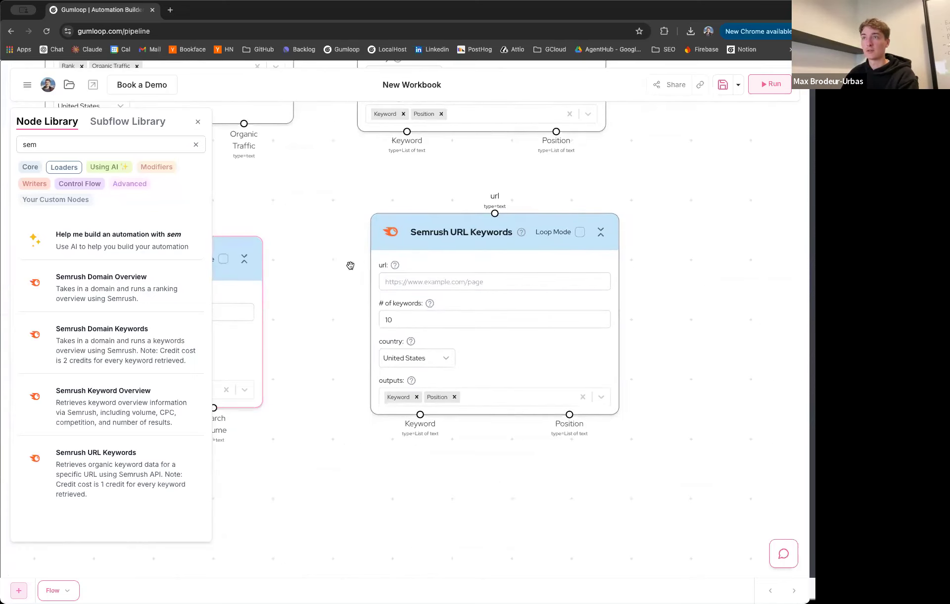
Step: Show the Using AI node category and place an Ask AI node below the existing nodes
scroll(376, 270, down, 5)
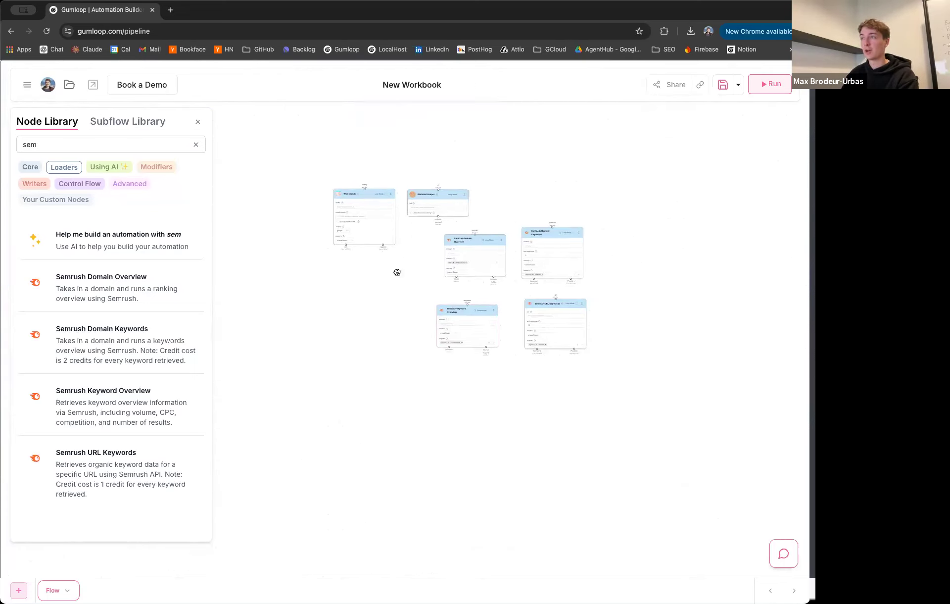
scroll(397, 272, up, 4)
scroll(412, 292, up, 1)
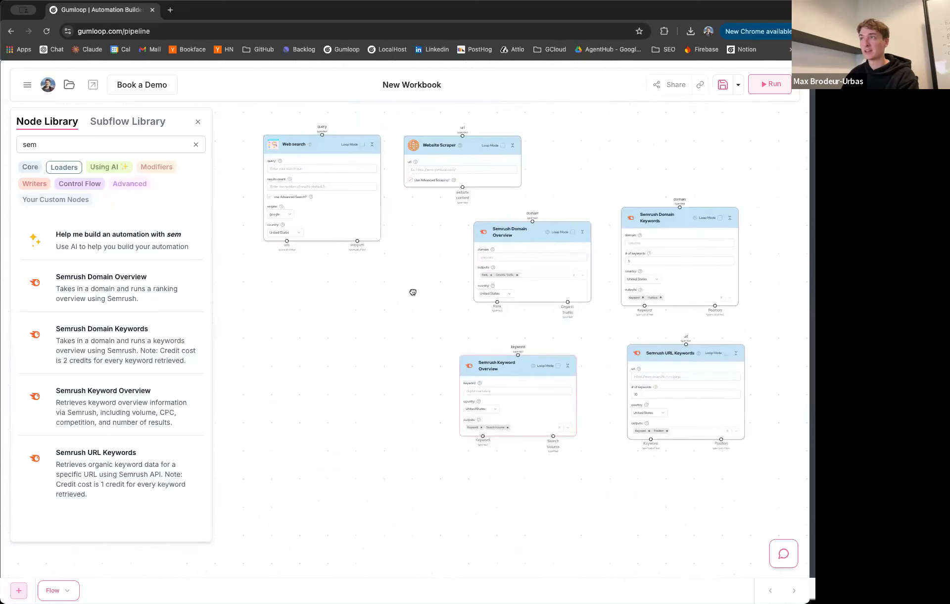
scroll(413, 292, down, 3)
click(106, 168)
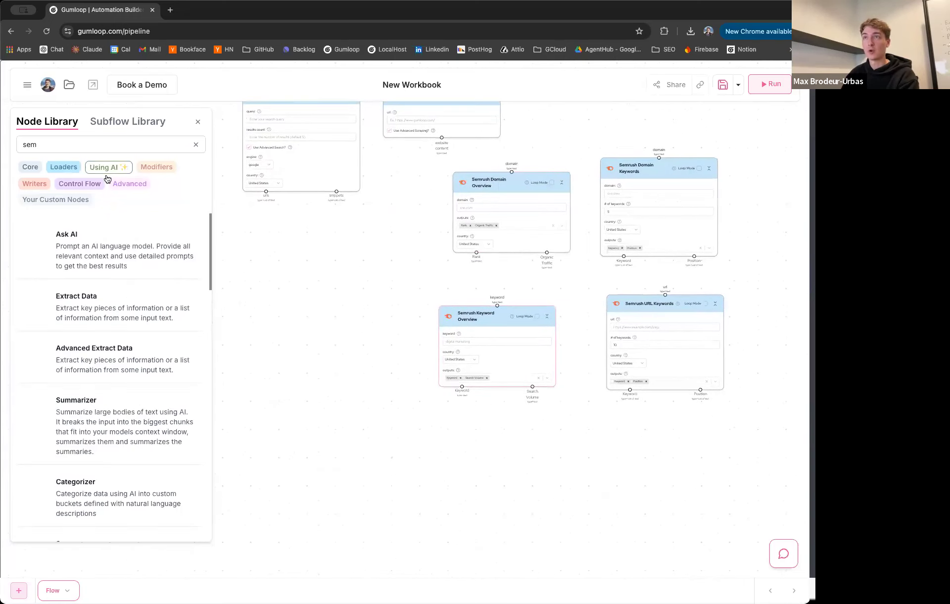
drag(268, 396, 309, 291)
scroll(320, 312, up, 3)
scroll(290, 316, up, 2)
click(304, 332)
Step: Place an Extract Data node to the right of the Ask AI node and add one data field to it
drag(78, 319, 481, 326)
drag(566, 315, 544, 286)
drag(504, 262, 502, 254)
drag(521, 273, 534, 276)
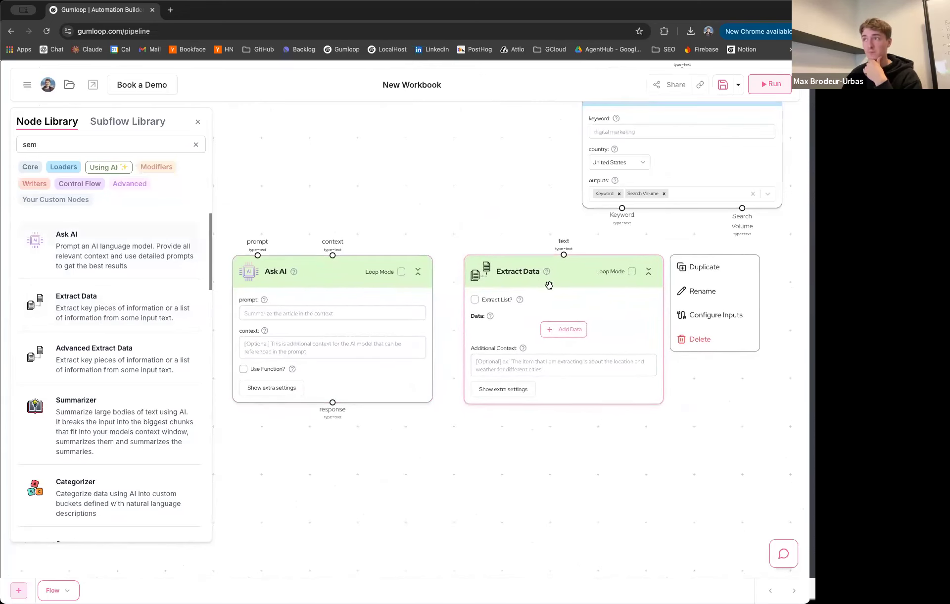
click(558, 337)
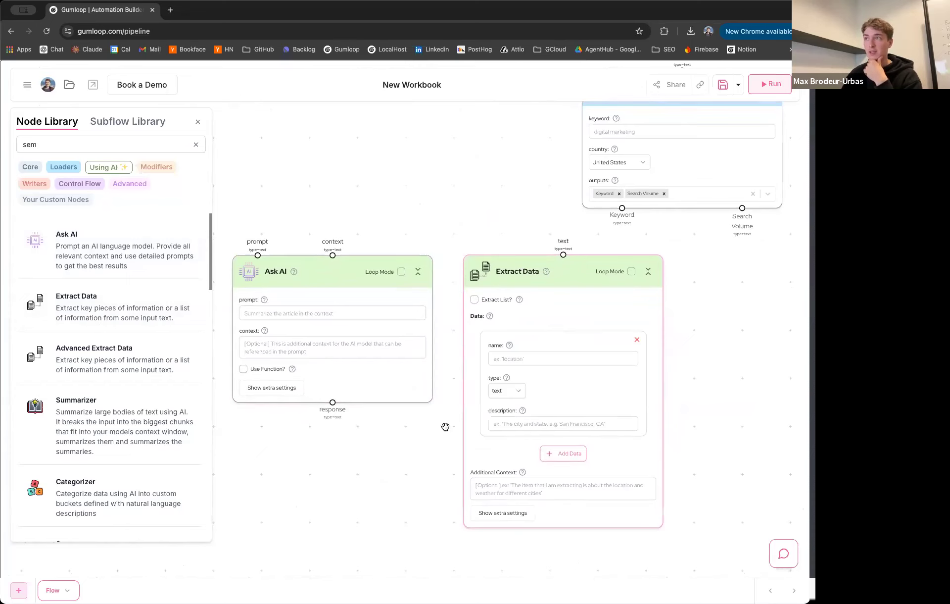
drag(445, 427, 460, 403)
scroll(460, 403, down, 5)
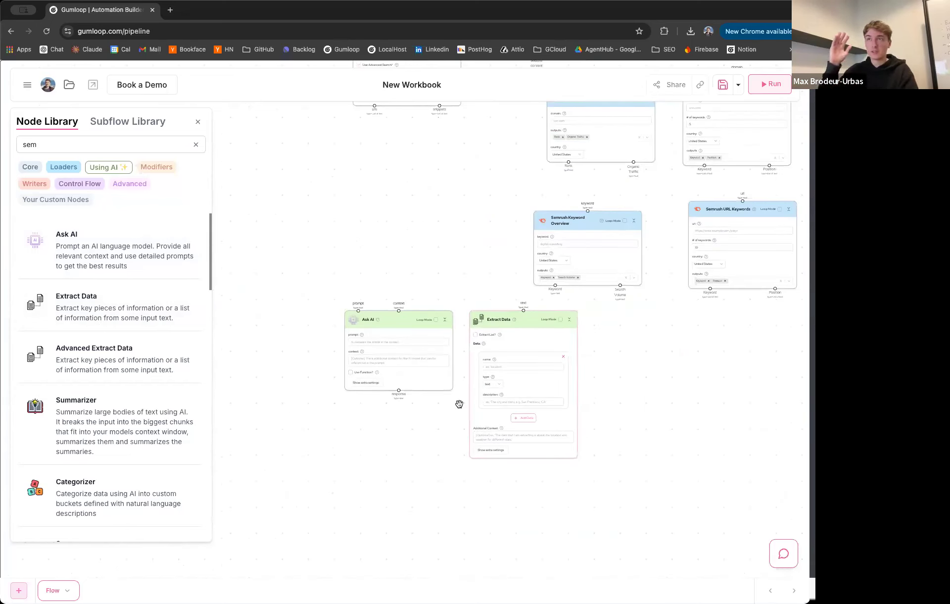
drag(476, 235, 435, 212)
scroll(435, 212, up, 5)
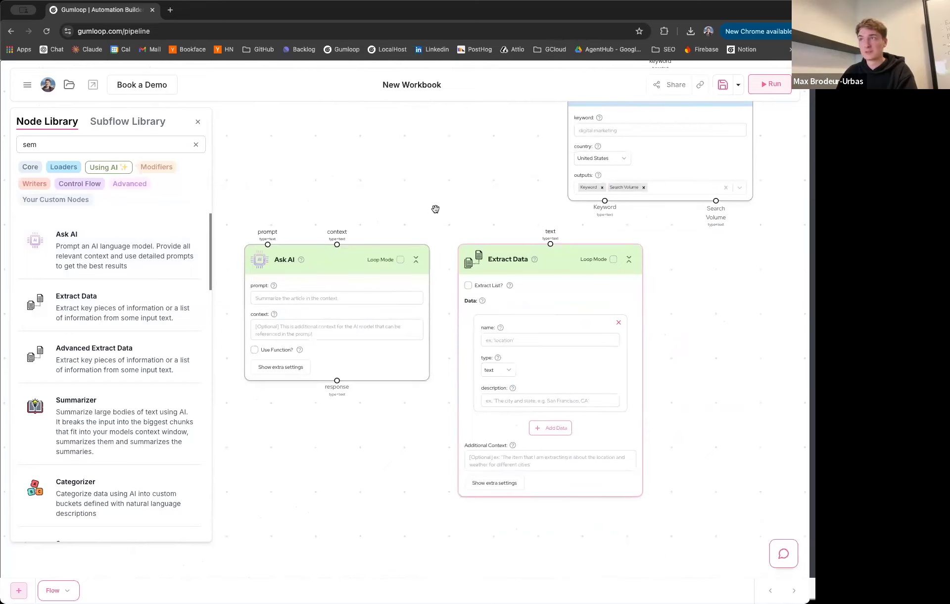
drag(445, 236, 449, 231)
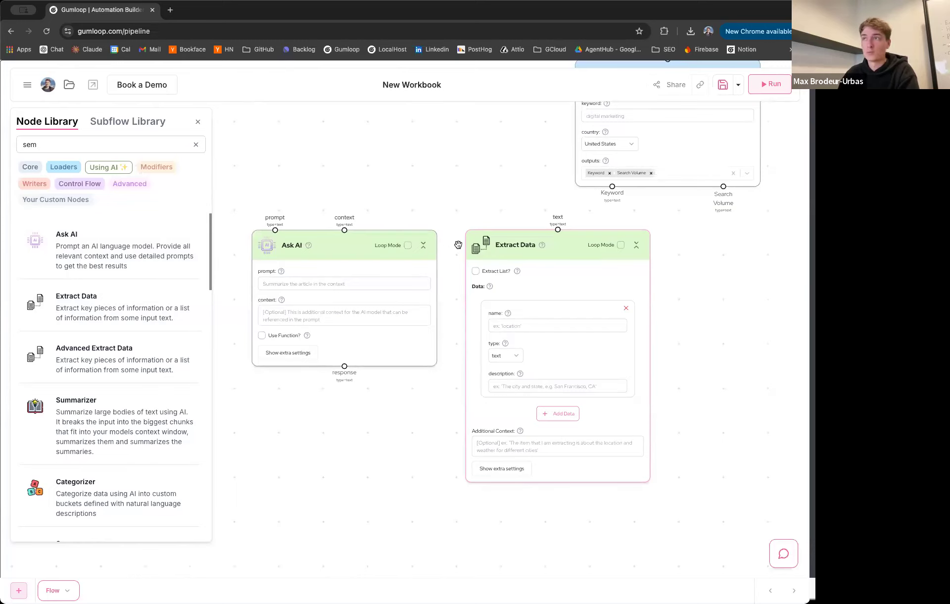
scroll(458, 244, down, 2)
scroll(453, 255, down, 5)
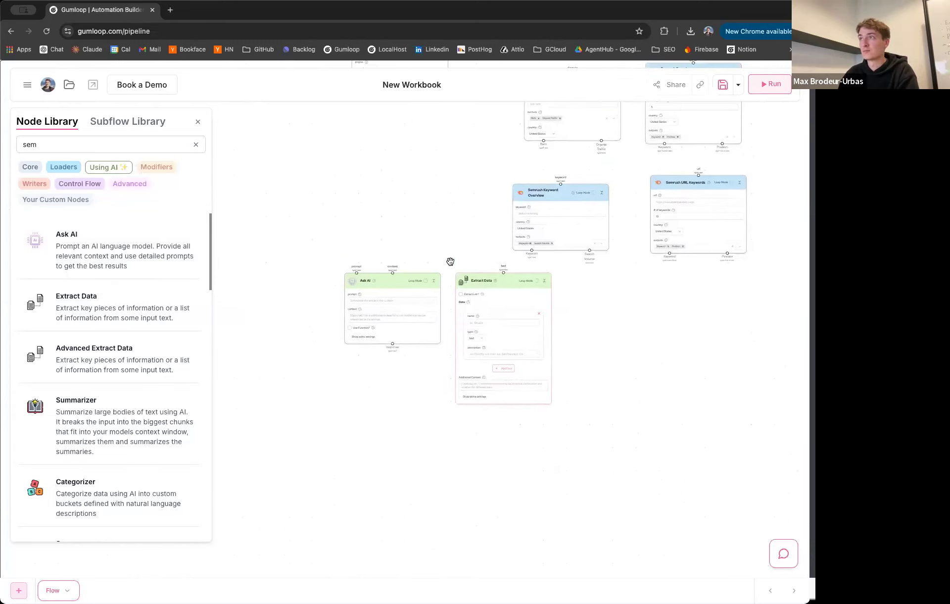
Step: Reveal the extra settings of the Ask AI node and set its model preference to gpt-4o
scroll(451, 262, up, 5)
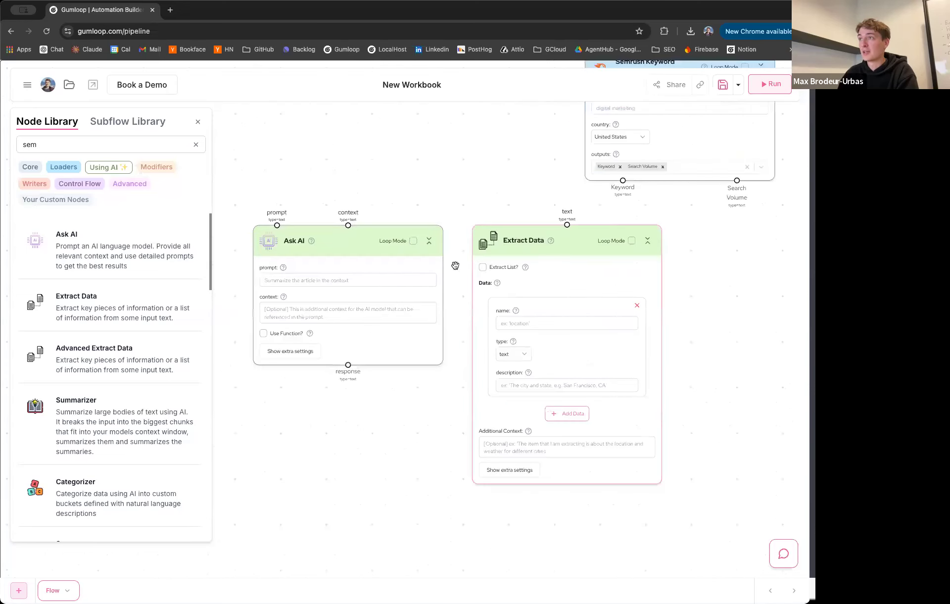
scroll(456, 266, up, 4)
click(304, 300)
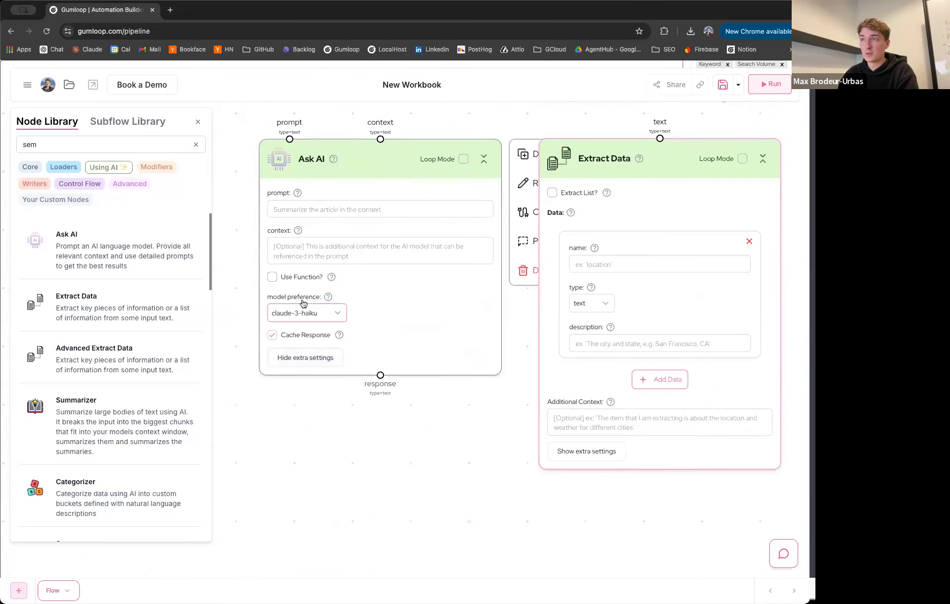
click(307, 313)
click(315, 332)
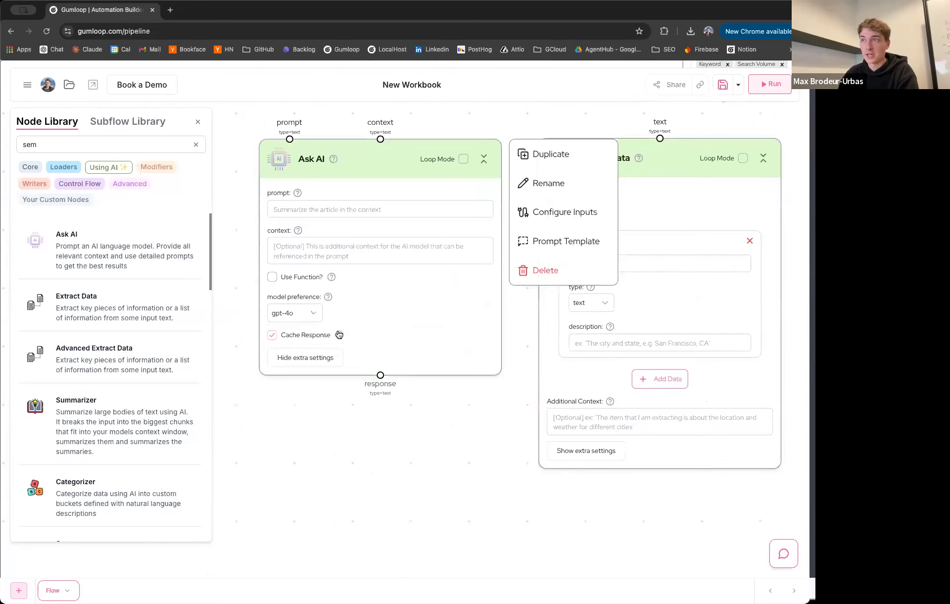
Step: Reveal the extra settings of the Extract Data node and set its model preference to claude-3-5-sonnet
click(610, 460)
click(589, 451)
click(594, 465)
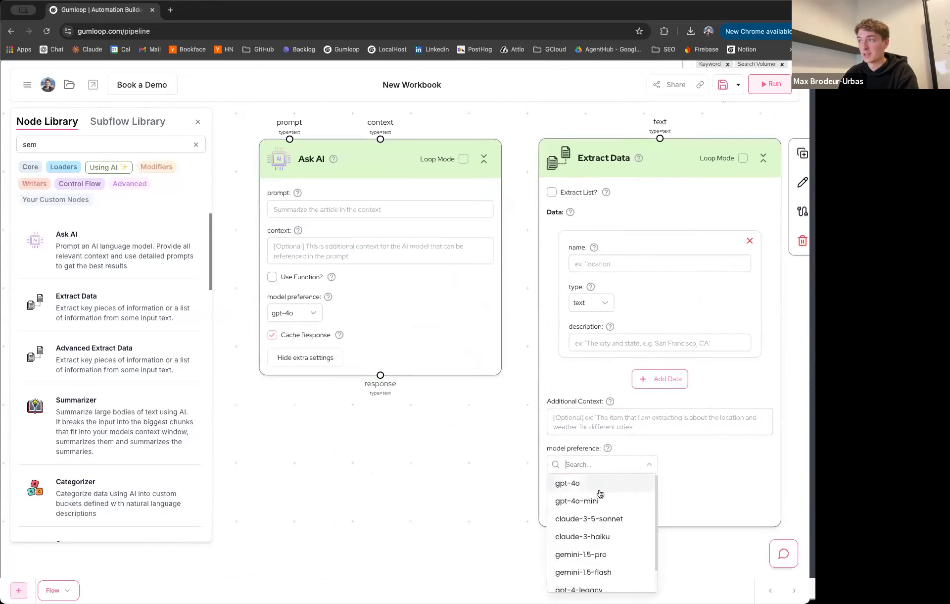
click(607, 518)
scroll(487, 468, down, 2)
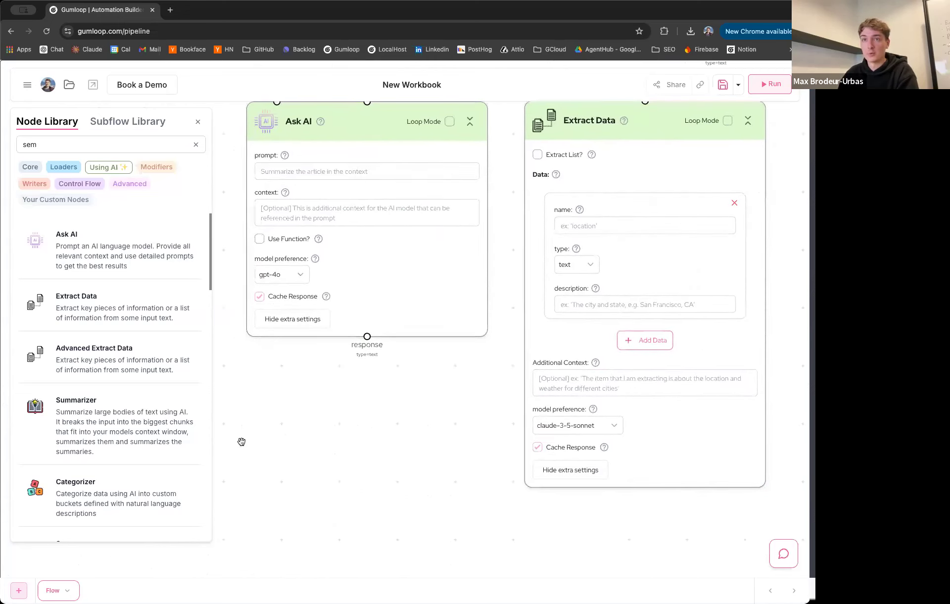
Step: Move the Semrush Domain Overview node slightly left and up, closer to the Website Scraper node
scroll(509, 438, down, 5)
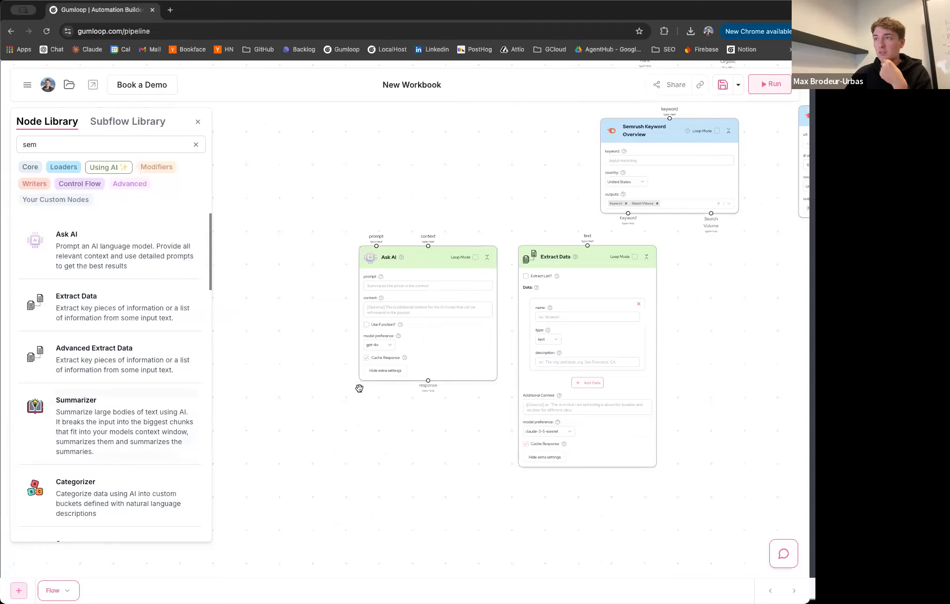
scroll(357, 429, down, 4)
drag(477, 254, 367, 276)
scroll(374, 267, up, 4)
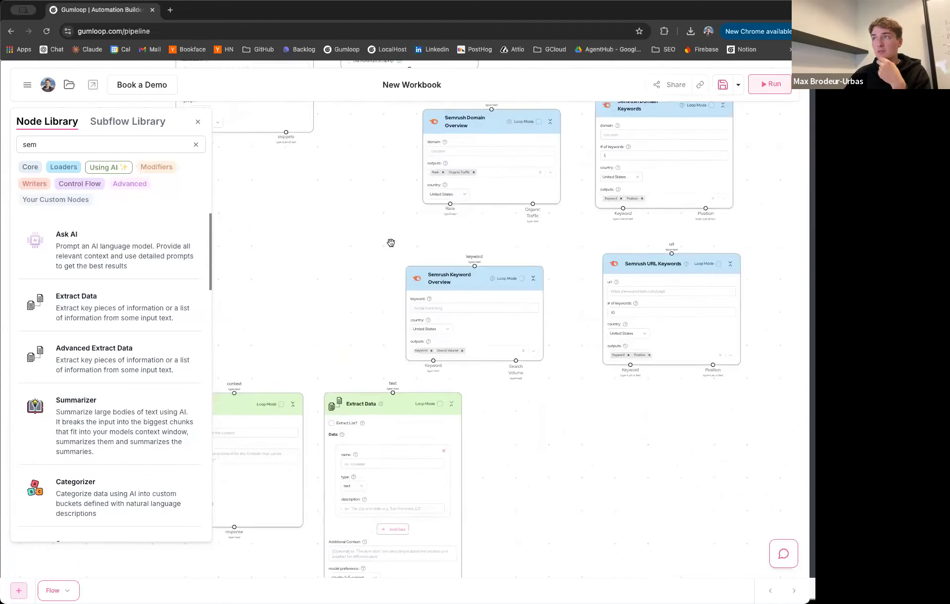
scroll(357, 302, up, 3)
right_click(475, 179)
drag(475, 179, 432, 163)
click(308, 179)
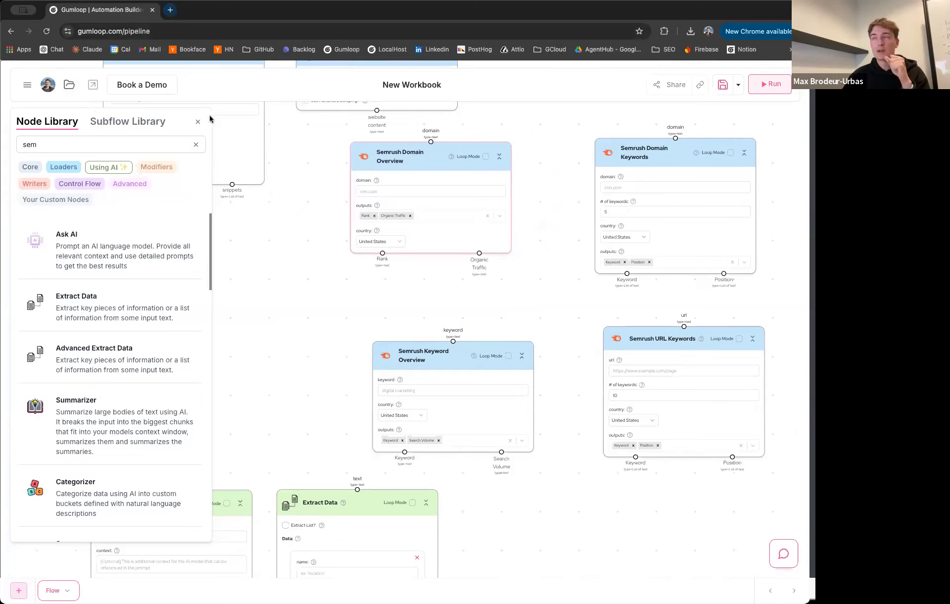
Step: Look over all placed nodes and save the workbook
scroll(304, 235, down, 5)
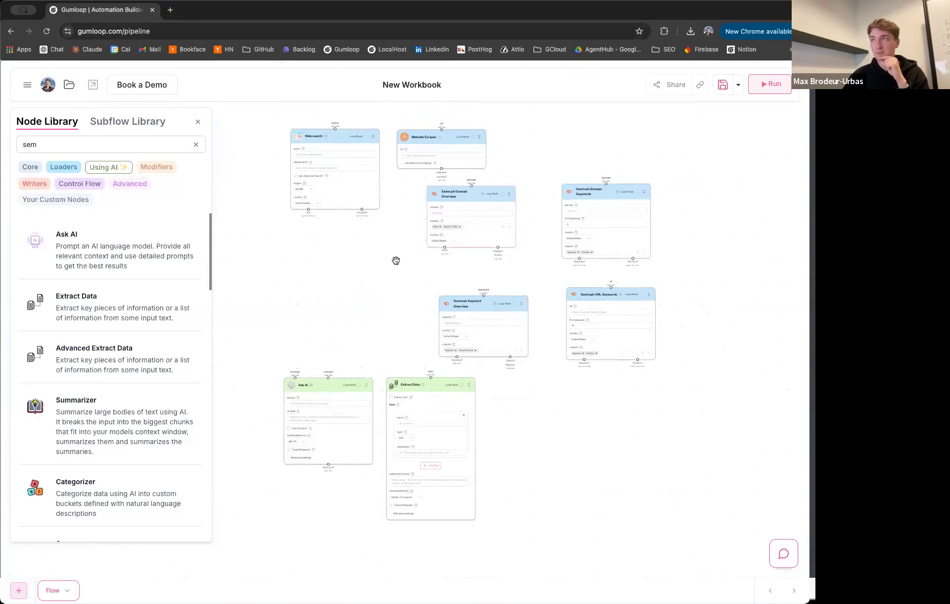
scroll(399, 262, up, 3)
scroll(418, 238, up, 1)
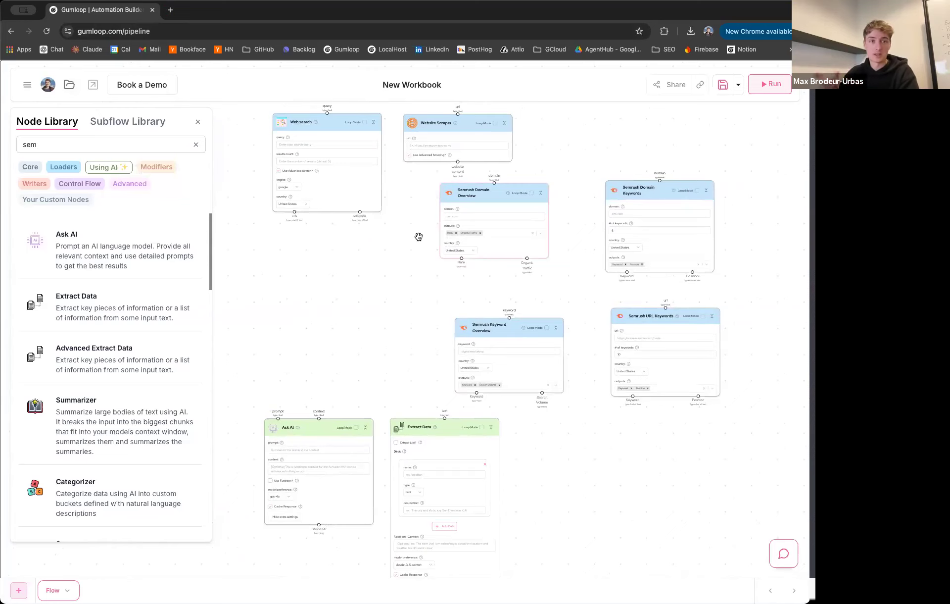
scroll(421, 234, up, 2)
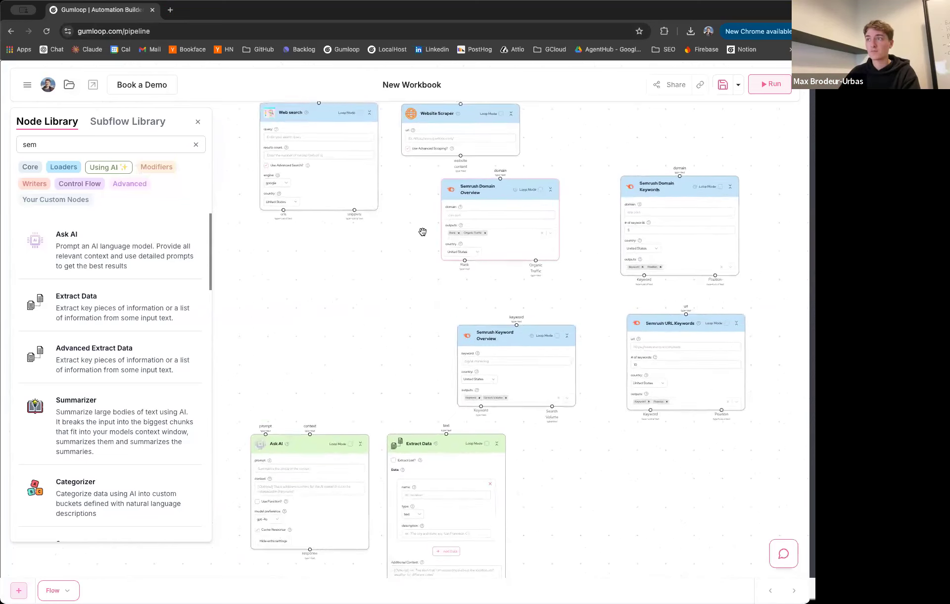
scroll(414, 243, down, 1)
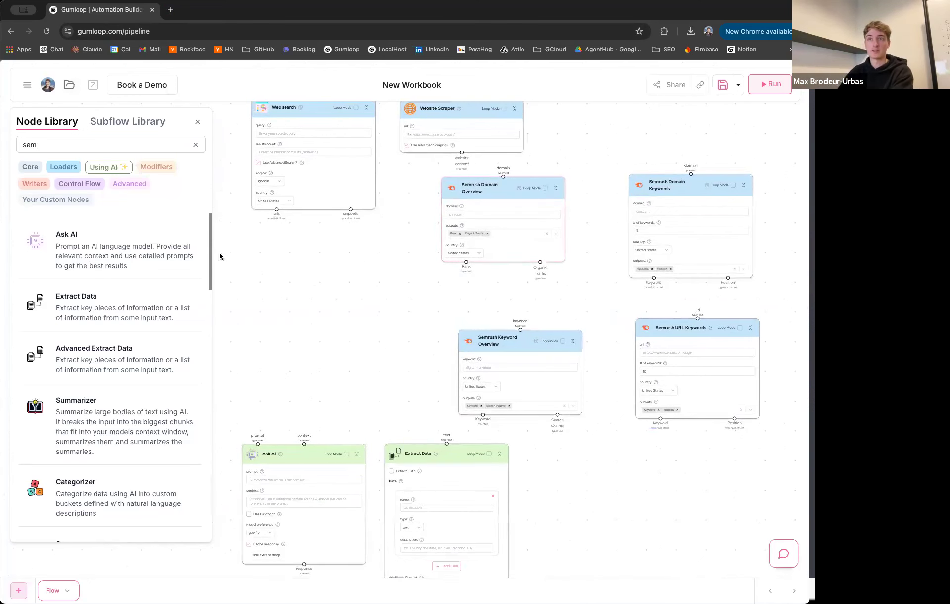
scroll(247, 288, down, 3)
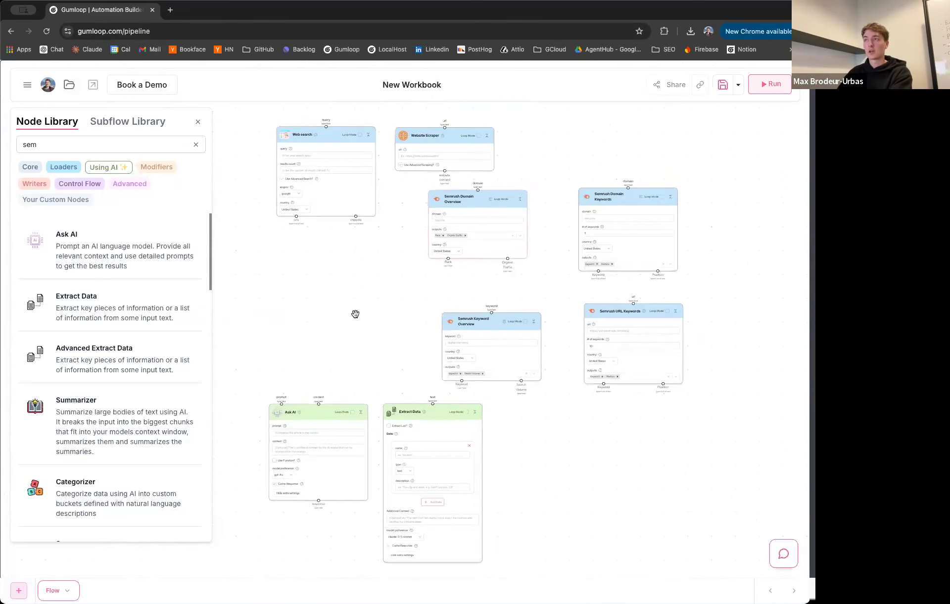
click(722, 87)
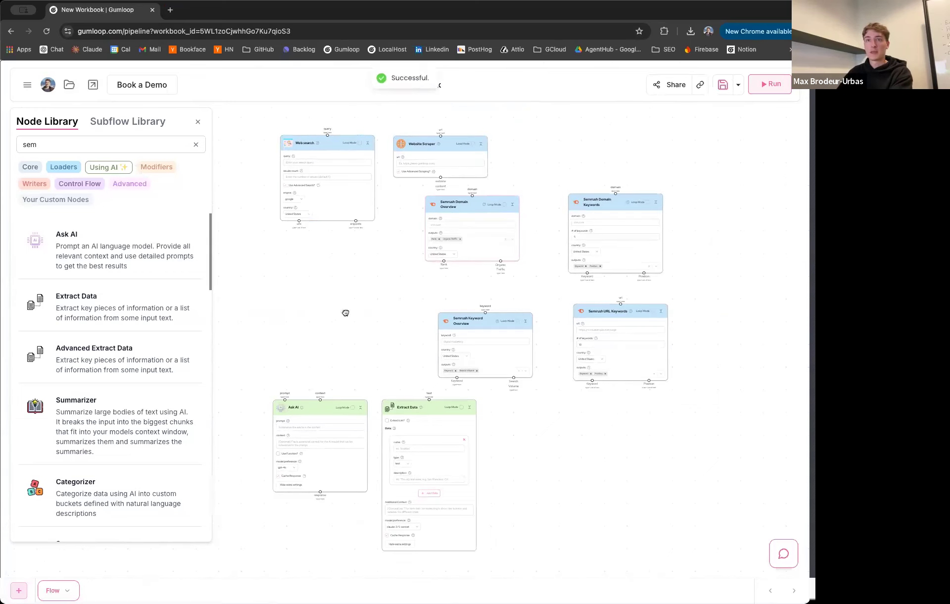
Step: Move the Web search node slightly left and down
drag(346, 313, 351, 305)
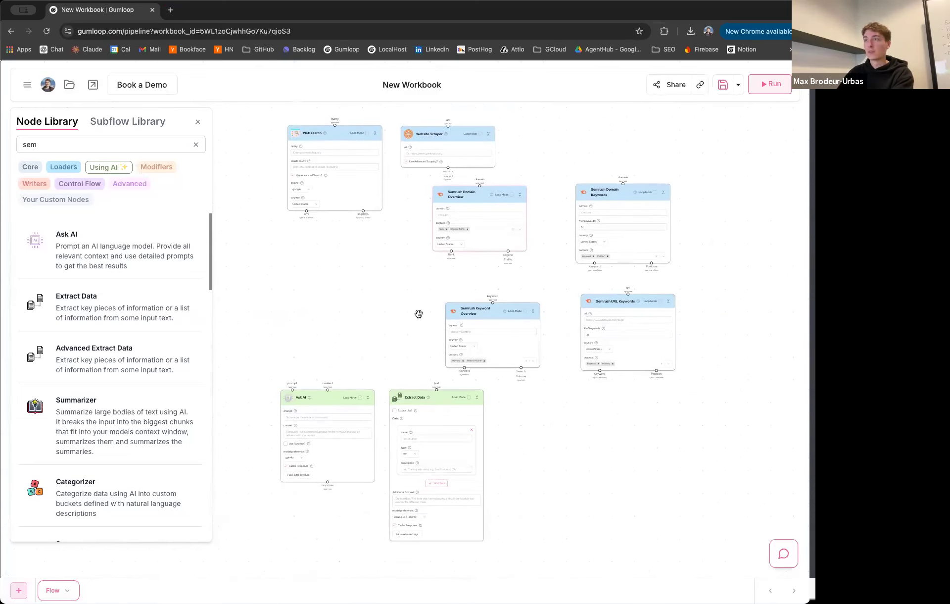
drag(419, 314, 434, 308)
right_click(527, 198)
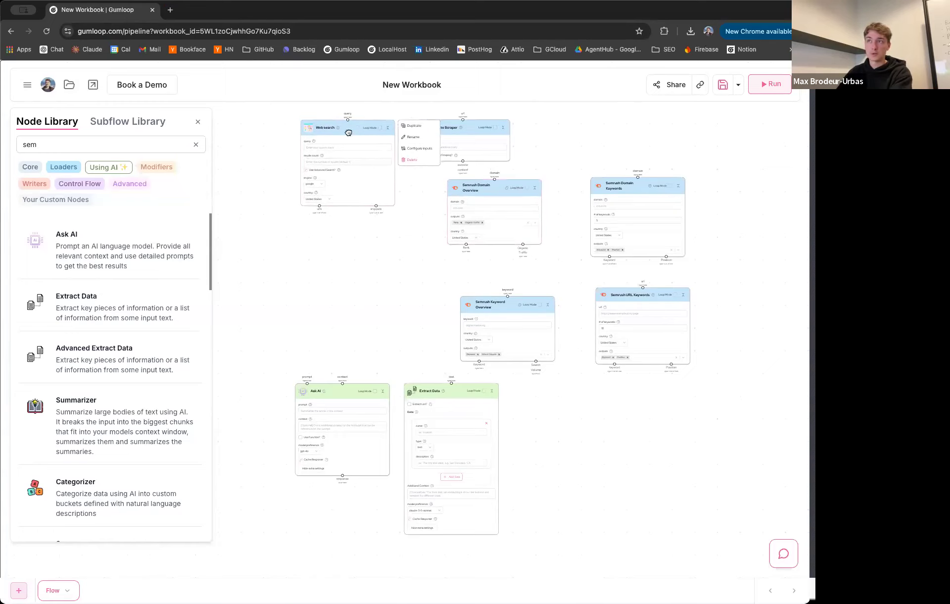
drag(349, 131, 338, 138)
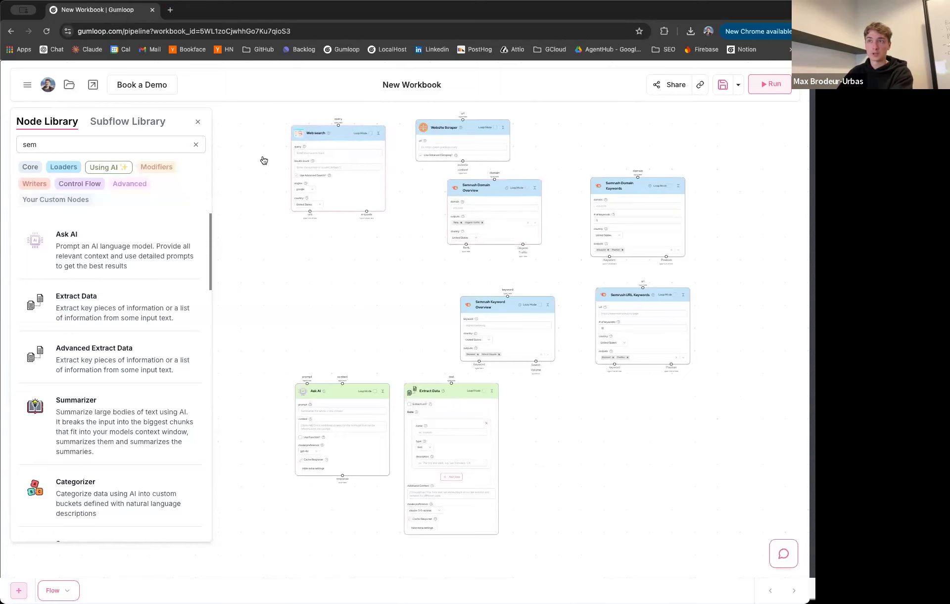
Step: Return to the Hub without saving the latest changes and open the "AI Internal Linking - blogs" flow
click(27, 86)
click(55, 109)
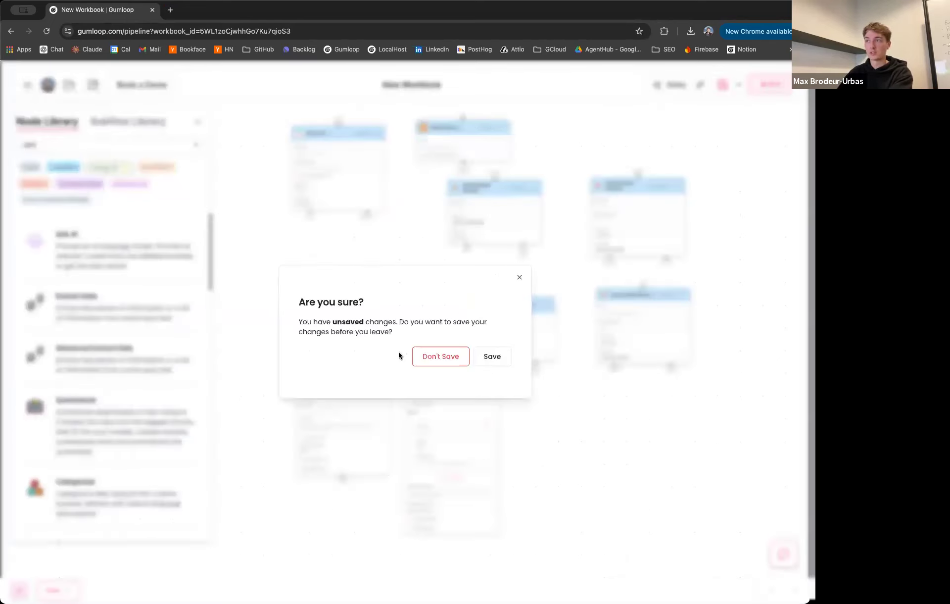
click(426, 353)
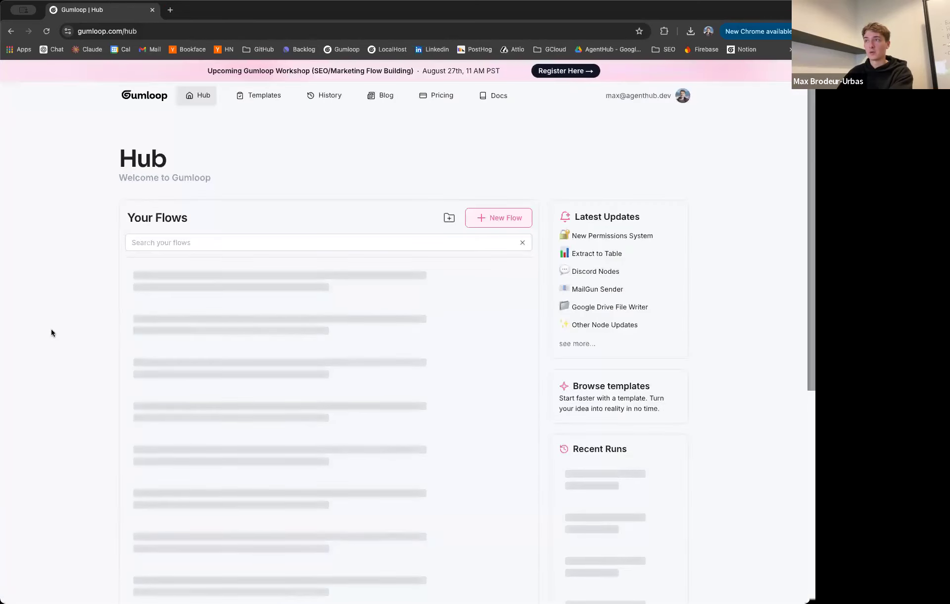
scroll(62, 326, down, 2)
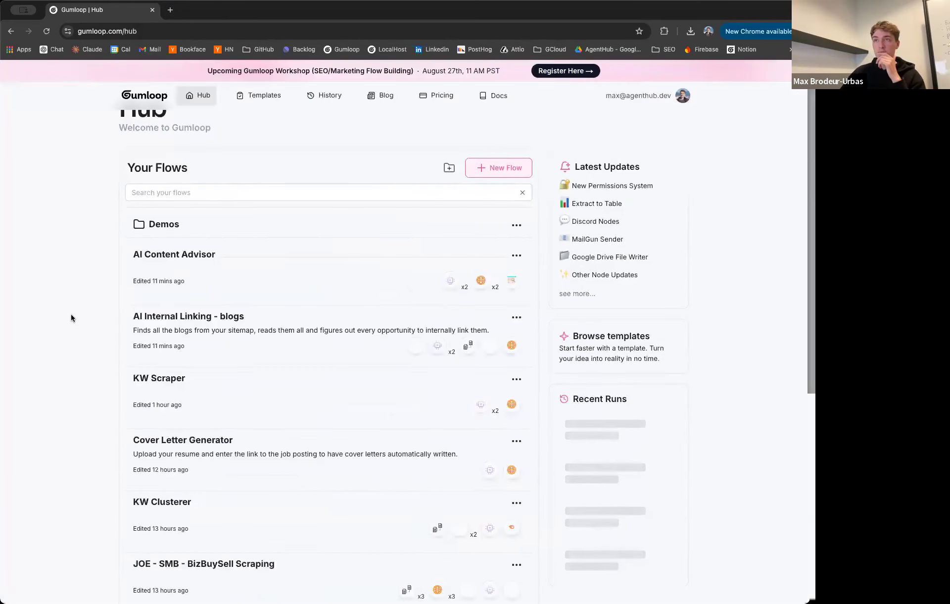
scroll(72, 318, down, 3)
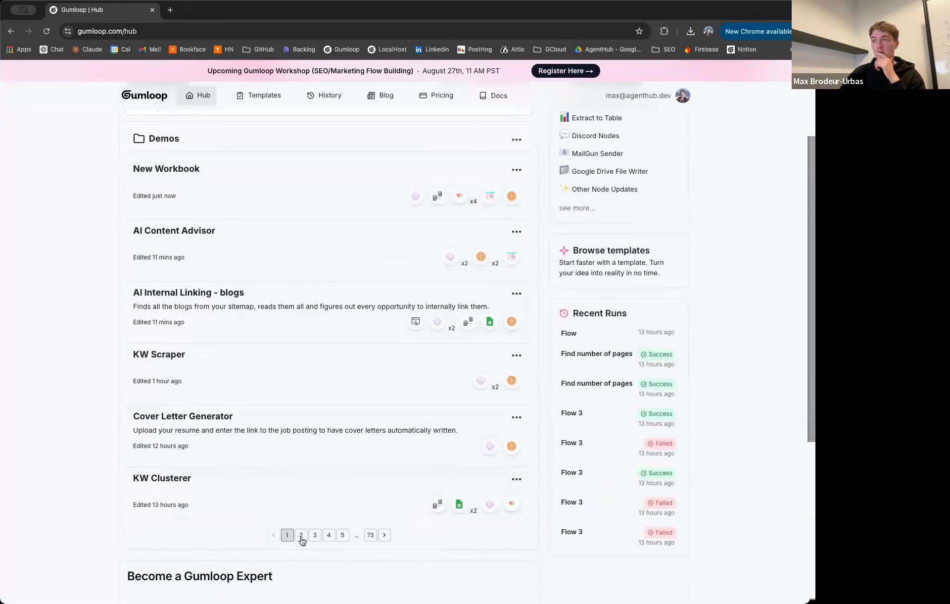
click(229, 309)
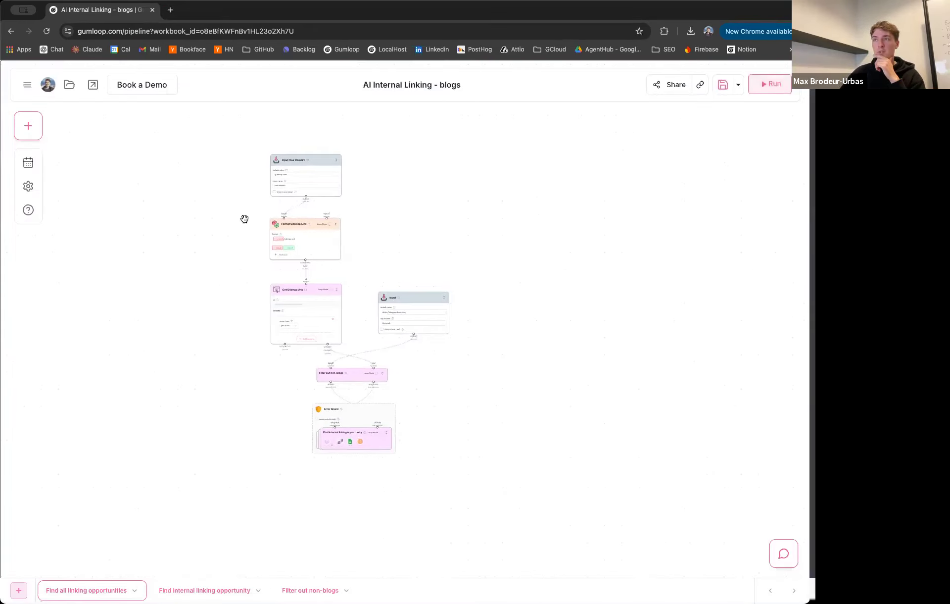
Step: Examine the overall node structure of the Find all linking opportunities flow
mouse_move(245, 219)
mouse_down()
mouse_move(217, 232)
mouse_move(231, 222)
mouse_up()
scroll(222, 233, up, 1)
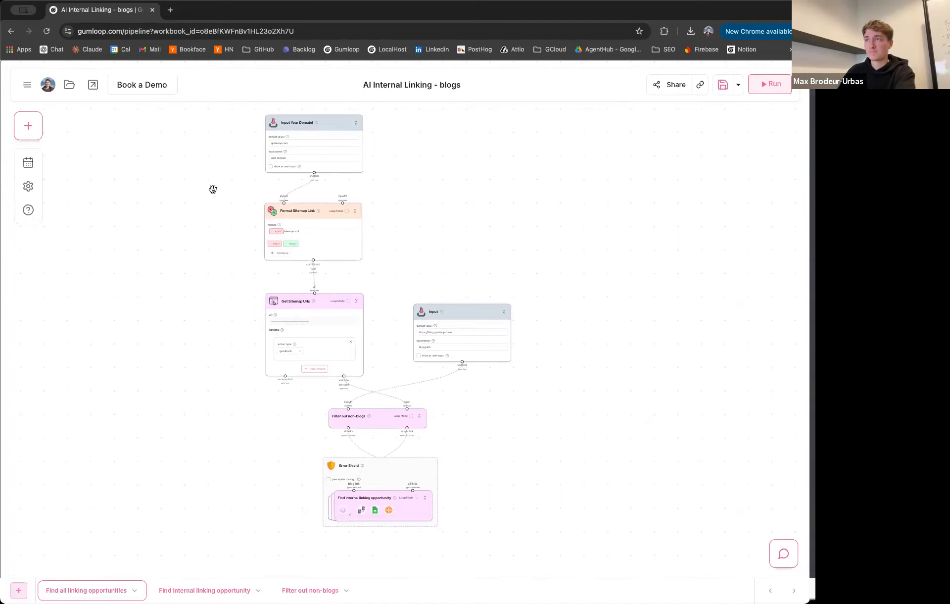
scroll(225, 162, up, 1)
scroll(240, 155, up, 2)
scroll(245, 165, down, 2)
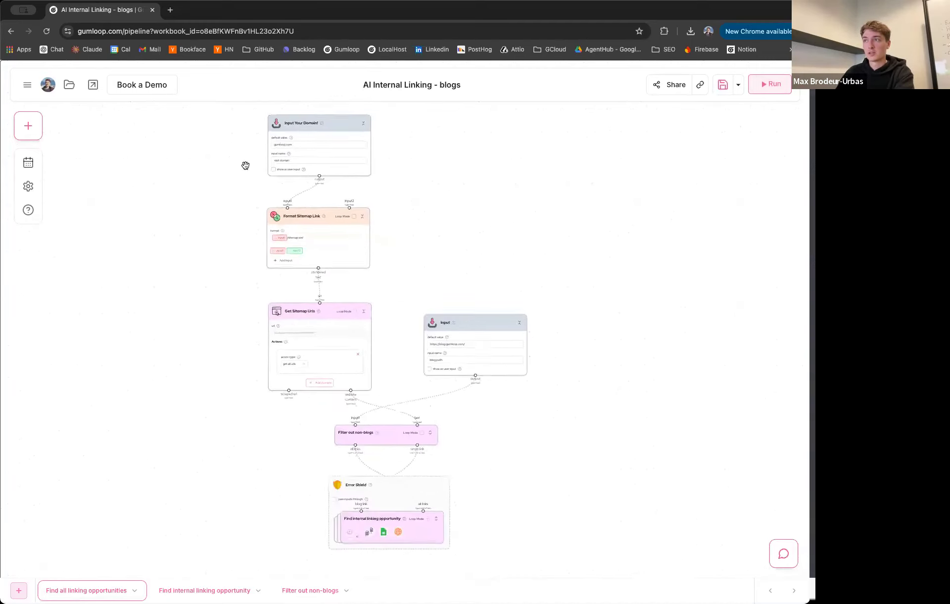
Step: Examine the default value of the Input Your Domain! node
scroll(236, 183, up, 4)
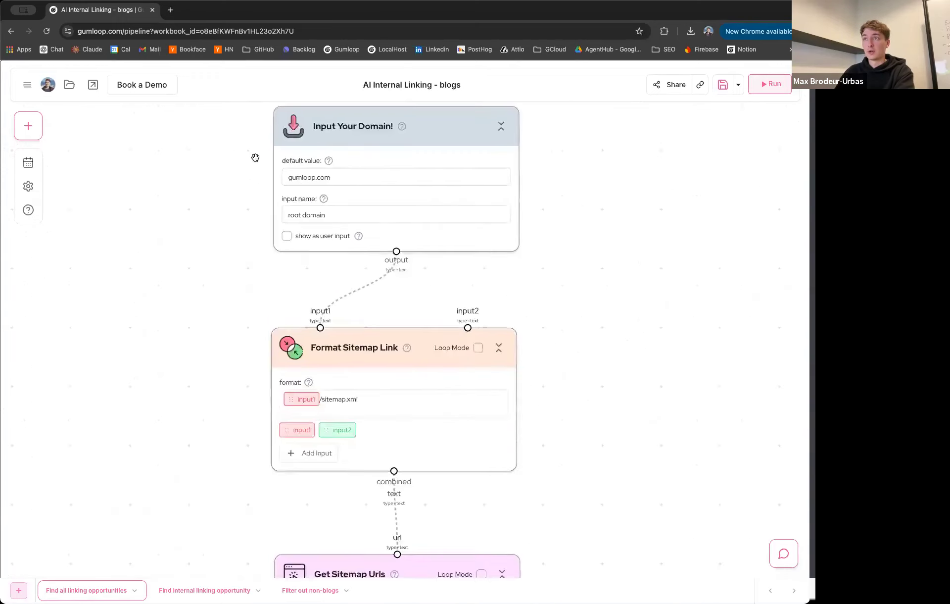
scroll(243, 178, up, 3)
triple_click(278, 227)
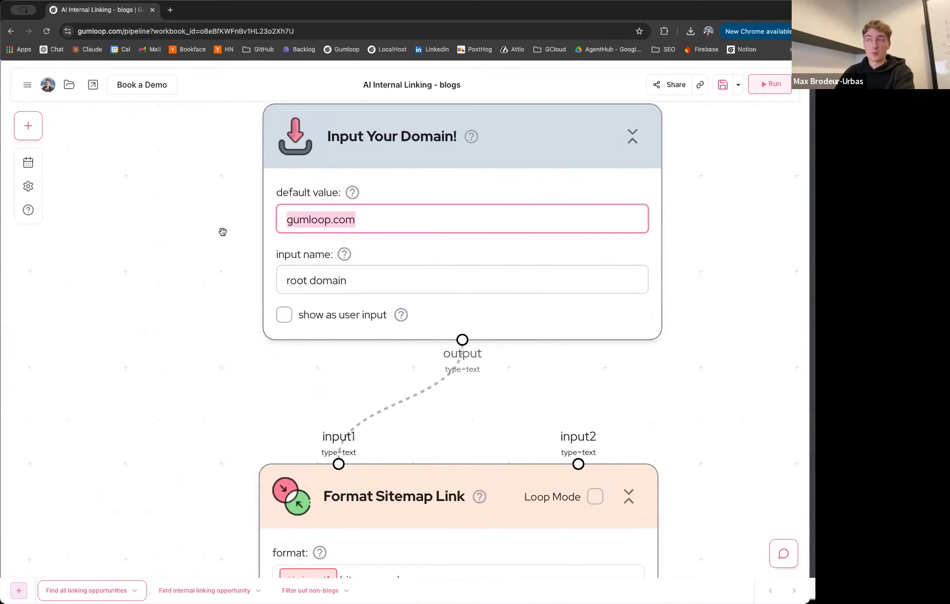
scroll(208, 239, down, 2)
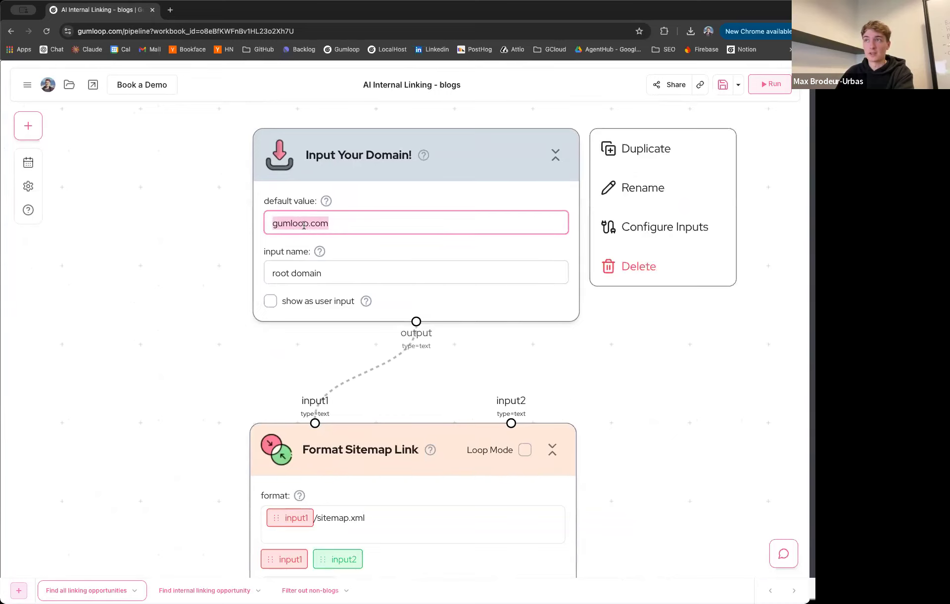
Step: Shift the blog path Input node slightly up and right, and examine its default value
scroll(248, 344, down, 5)
drag(538, 316, 385, 153)
drag(495, 435, 513, 371)
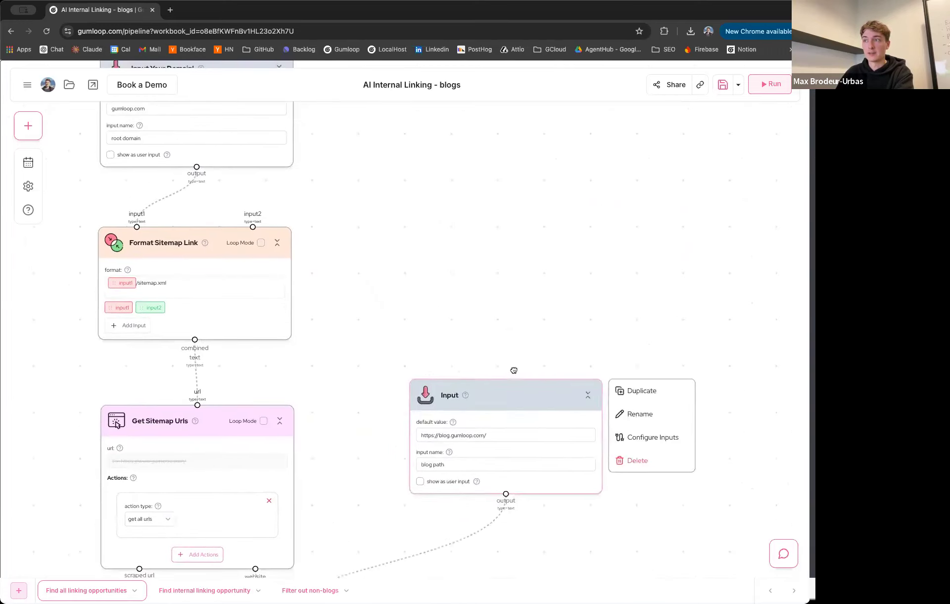
scroll(405, 390, up, 5)
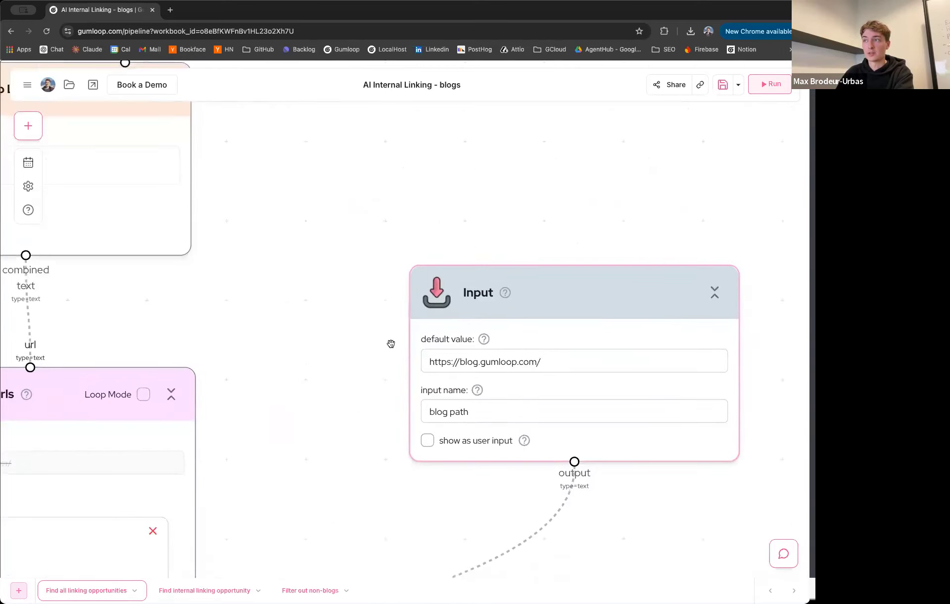
scroll(391, 344, up, 1)
scroll(391, 343, down, 4)
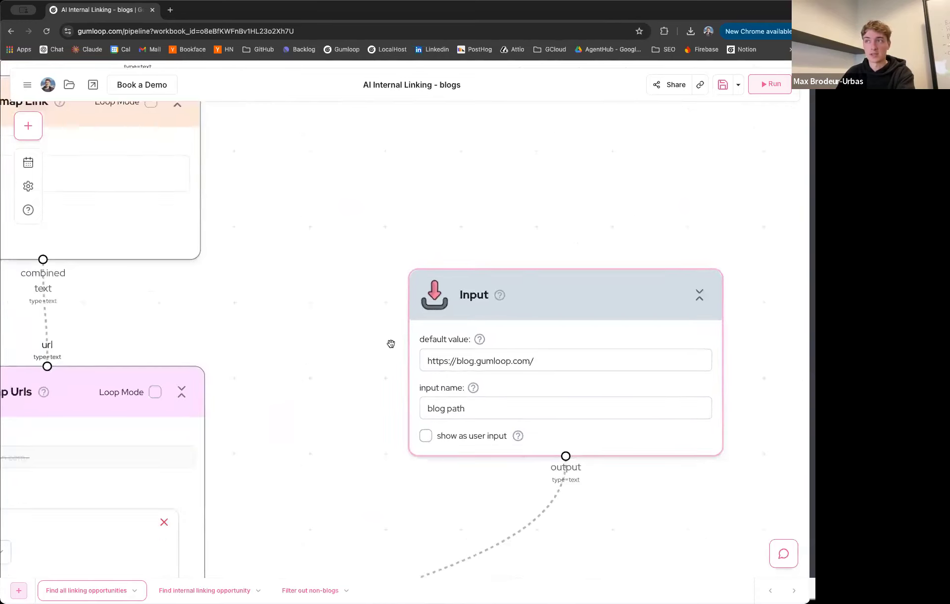
scroll(494, 476, down, 1)
Step: Examine the domain input again and the format text of the Format Sitemap Link node connected below it
drag(237, 164, 382, 345)
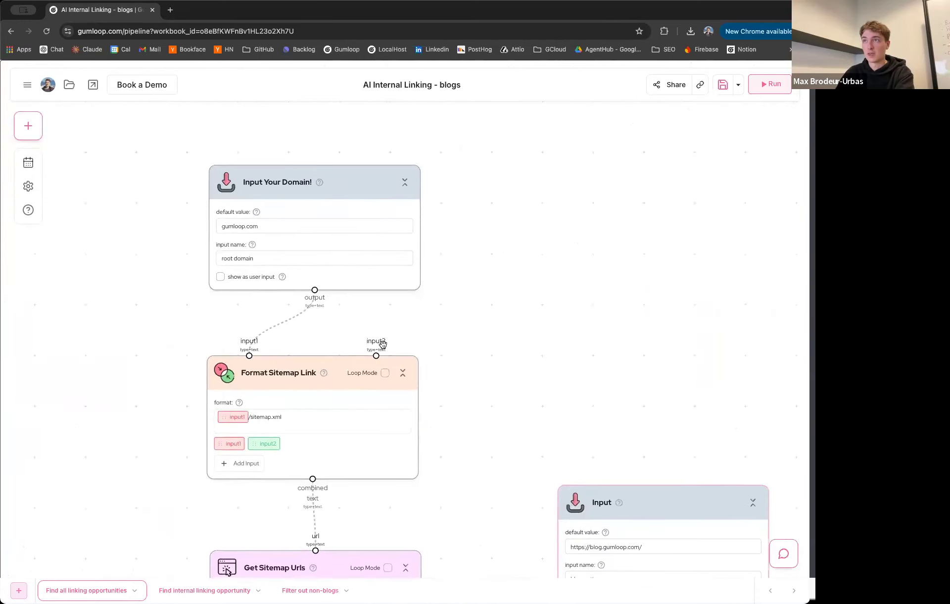
scroll(187, 245, up, 4)
double_click(279, 209)
drag(200, 307, 186, 192)
scroll(185, 299, up, 3)
drag(181, 266, 180, 146)
click(396, 339)
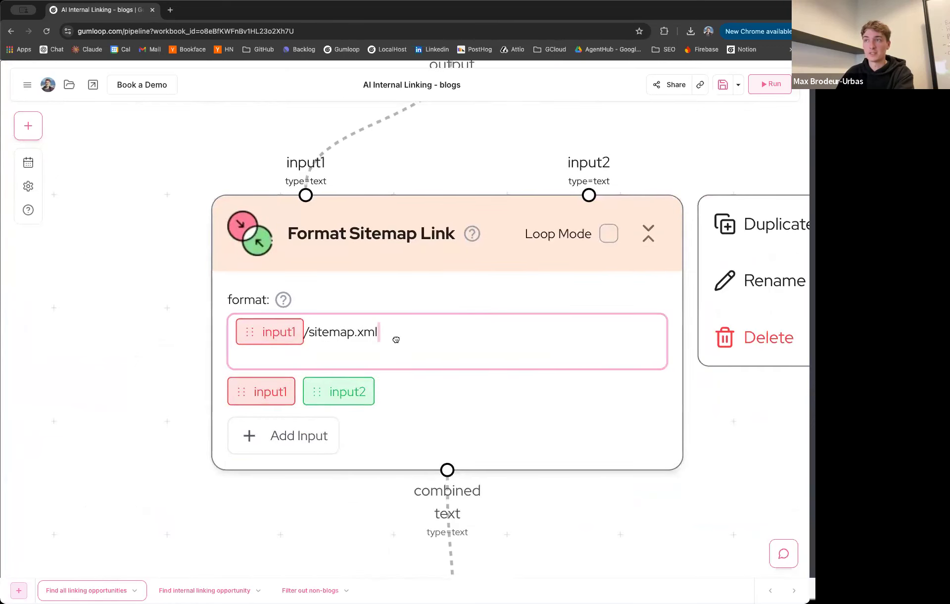
triple_click(396, 339)
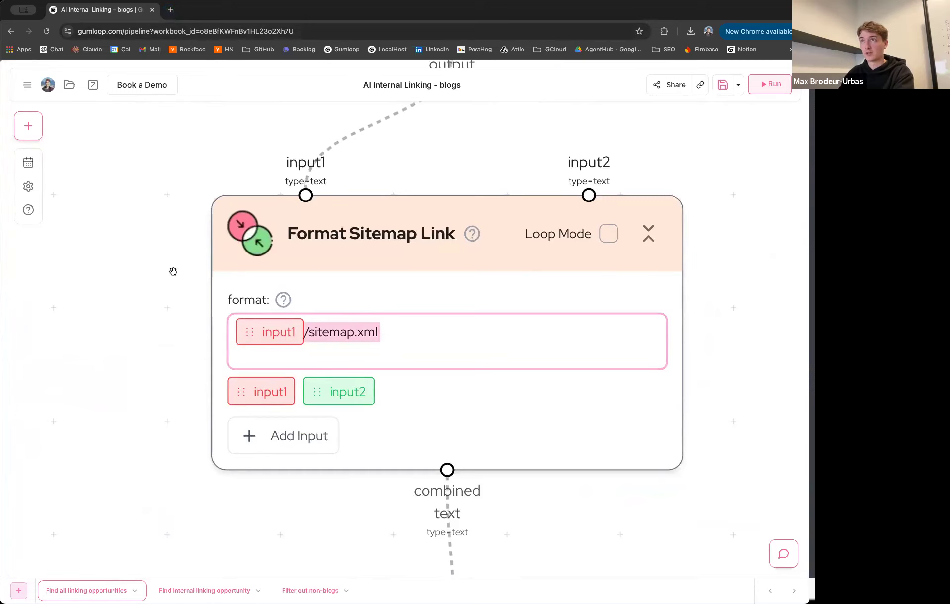
Step: Open gumloop.com/sitemap.xml in a new browser tab
click(169, 10)
text(gu)
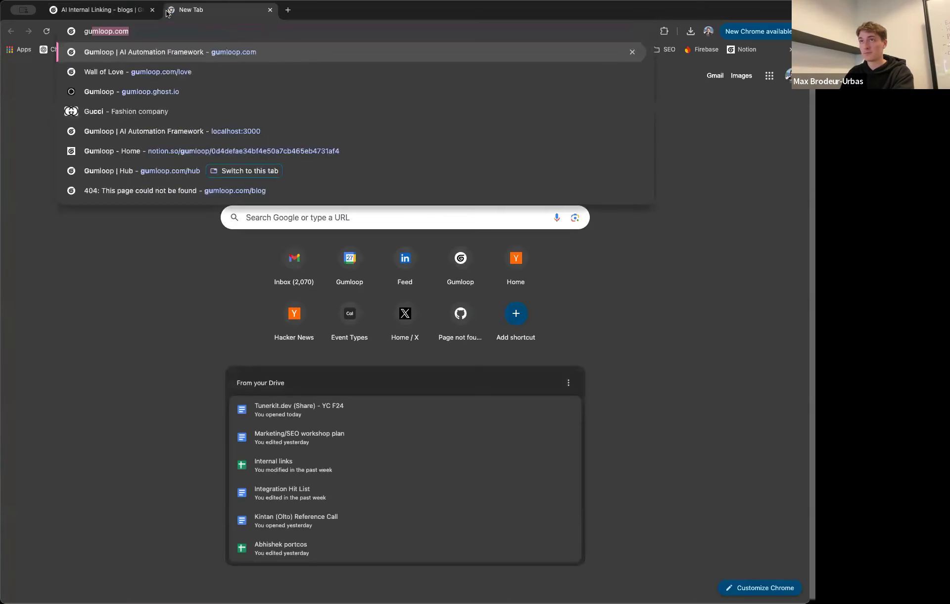
text(mloop.com/sitemap.xml)
key(Return)
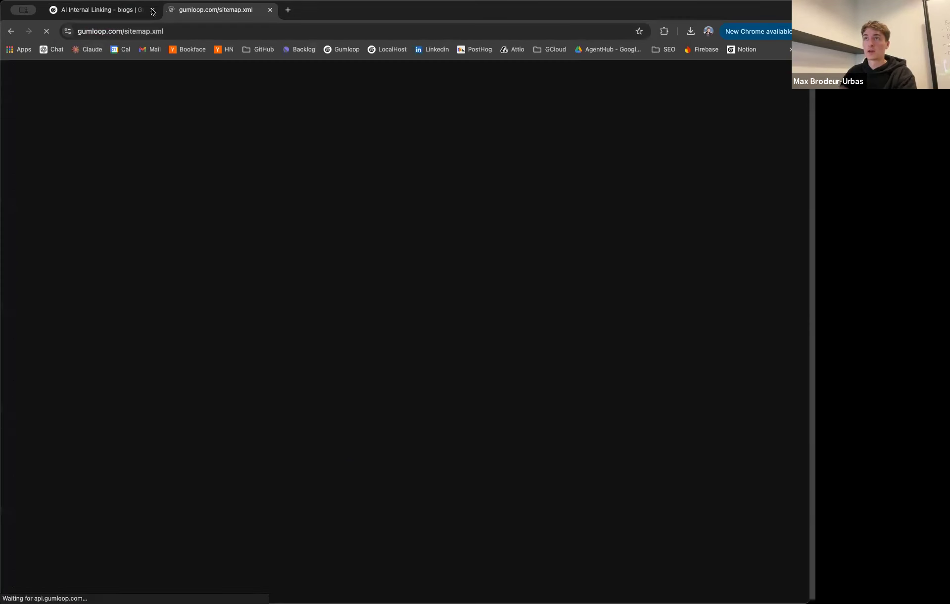
Step: Look through the URLs listed in the gumloop.com/sitemap.xml file from start to end
scroll(220, 272, down, 20)
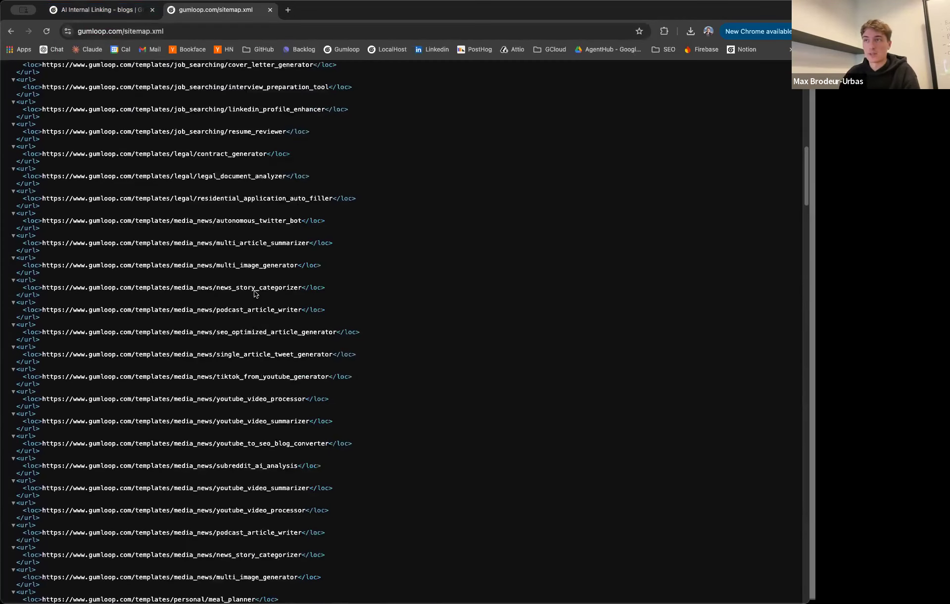
scroll(286, 316, down, 15)
scroll(282, 313, up, 20)
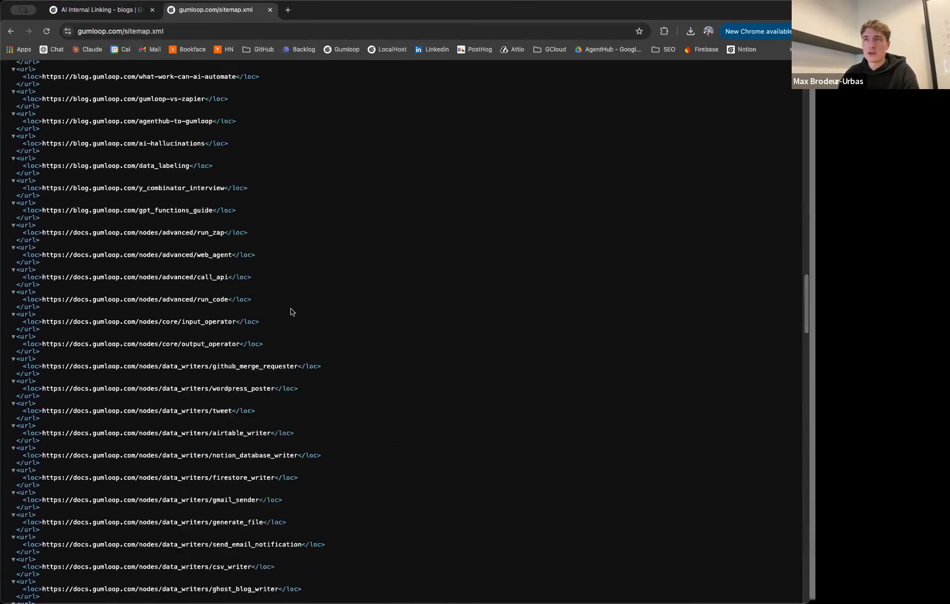
scroll(280, 312, up, 3)
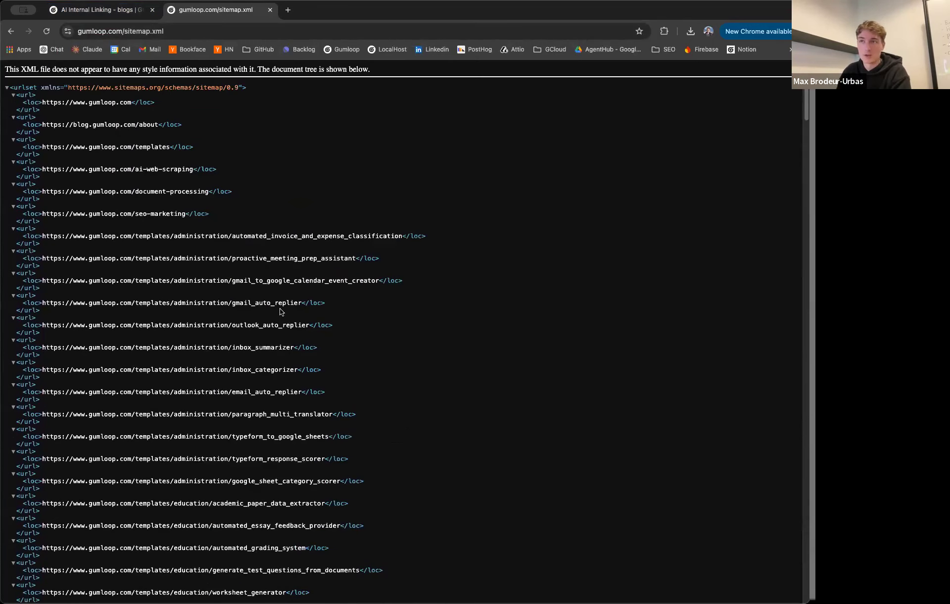
scroll(212, 269, down, 20)
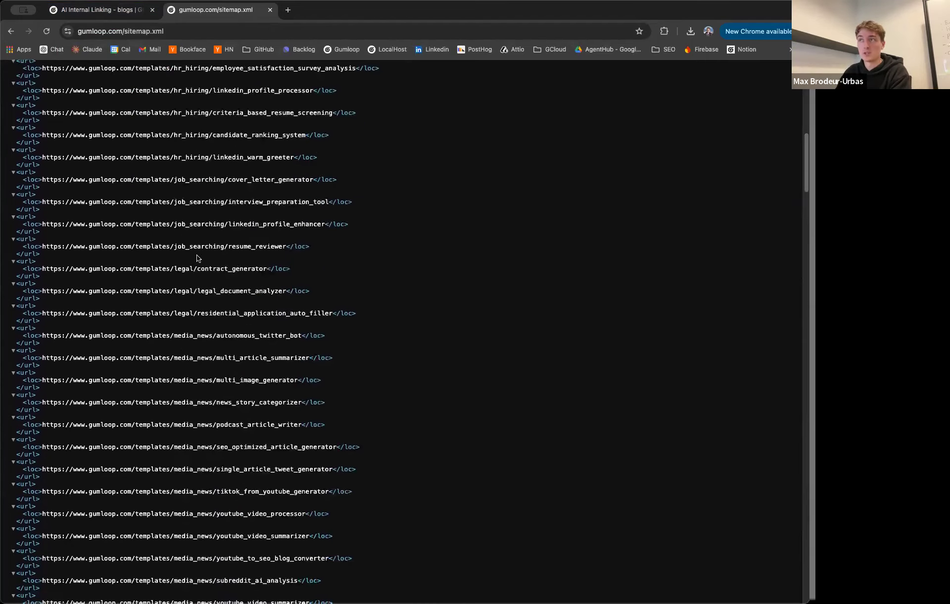
scroll(212, 270, down, 20)
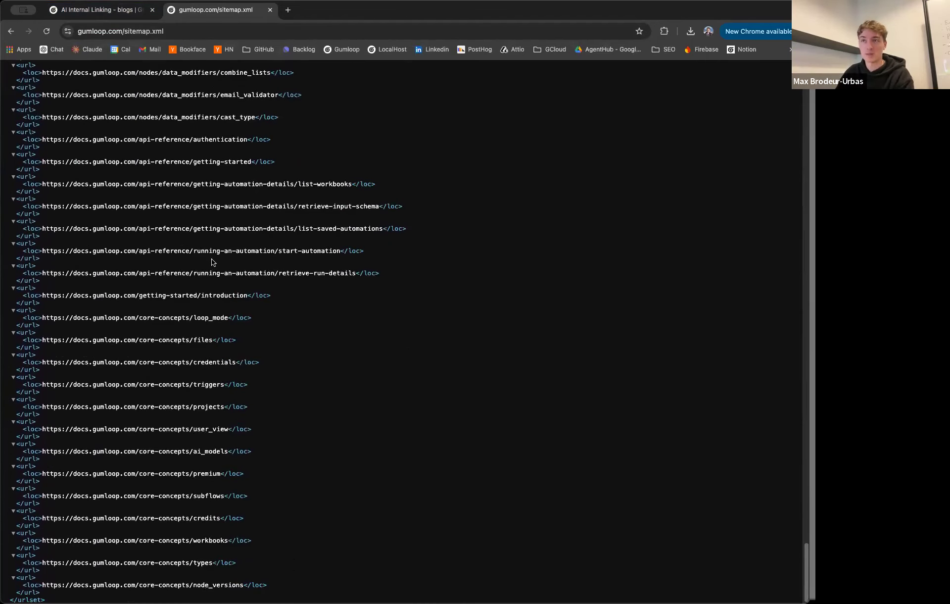
Step: Return to the AI Internal Linking - blogs flow and examine the format text of the Format Sitemap Link node
click(99, 10)
scroll(161, 334, down, 5)
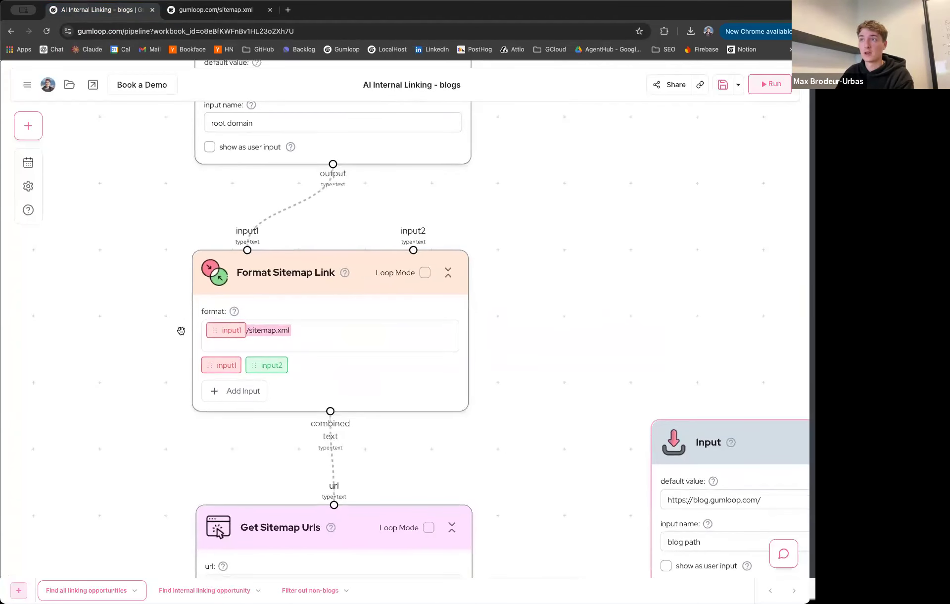
right_click(221, 354)
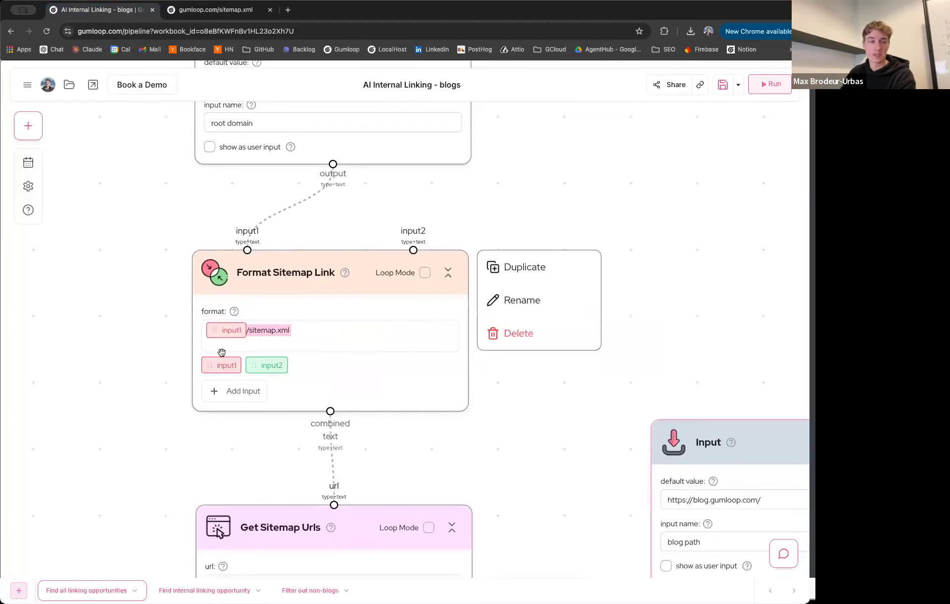
Step: Switch back to the sitemap.xml page and review its URLs from the end up to the first entry
click(207, 16)
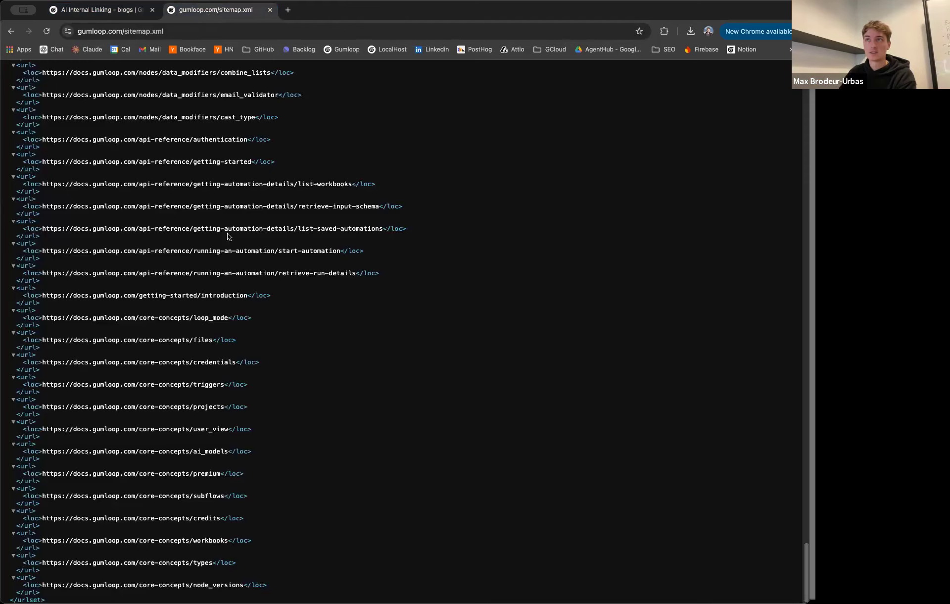
scroll(274, 301, up, 20)
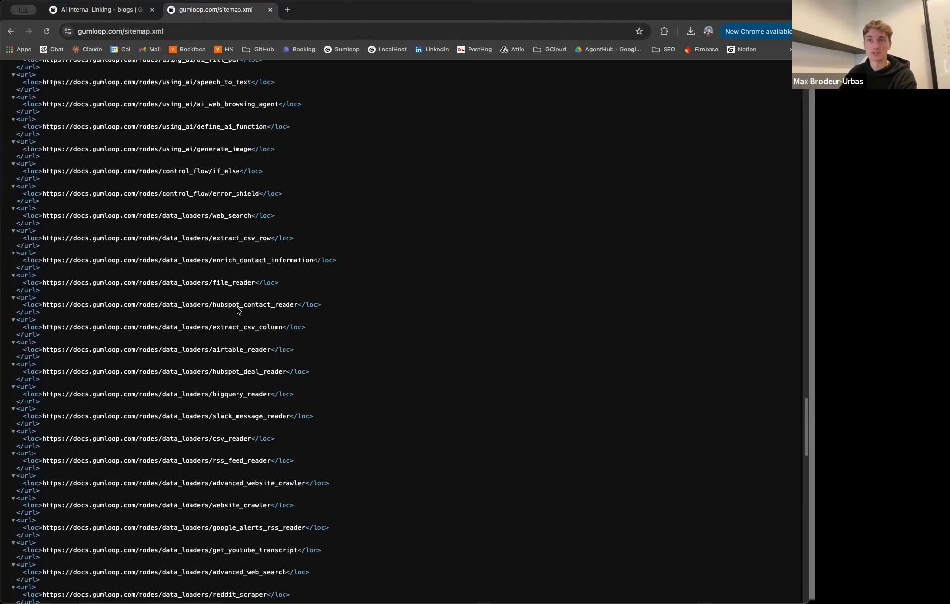
scroll(198, 242, up, 6)
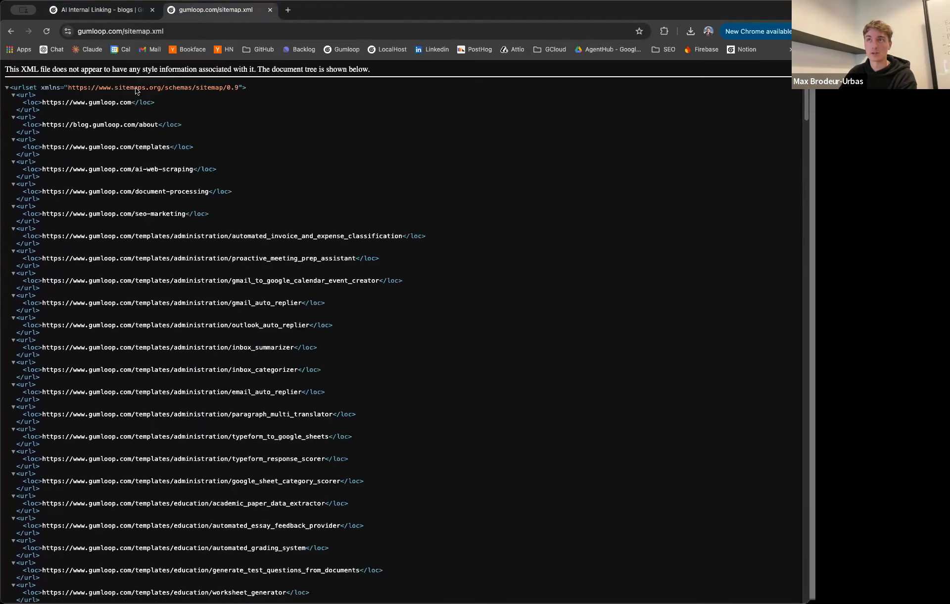
Step: Return to the AI Internal Linking - blogs flow and examine the Get Sitemap Urls node and its action type
click(112, 12)
scroll(144, 361, down, 10)
click(308, 236)
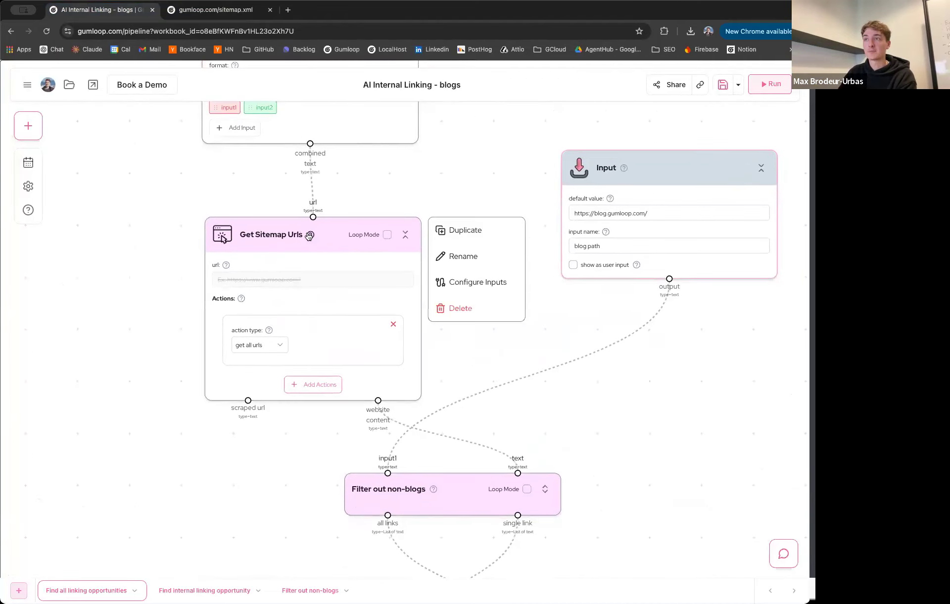
scroll(149, 262, up, 3)
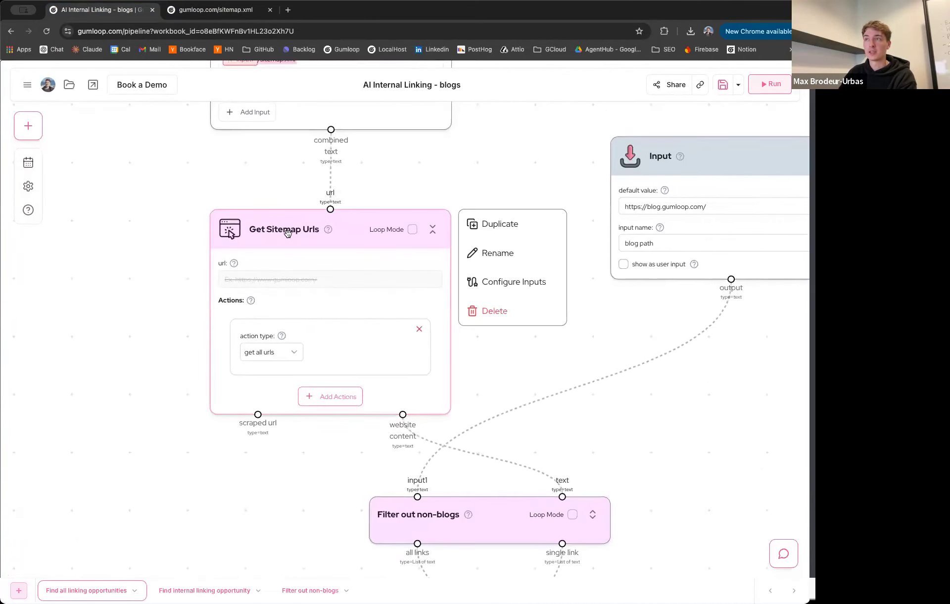
scroll(288, 233, up, 2)
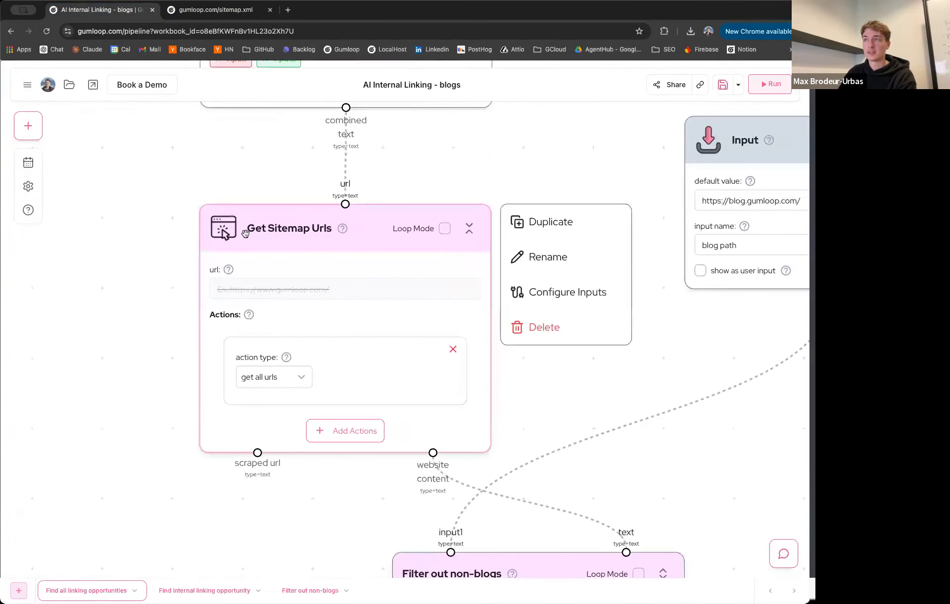
Step: Clear the custom name of the Get Sitemap Urls node, and rename it back to Get Sitemap Urls
click(537, 261)
key(BackSpace)
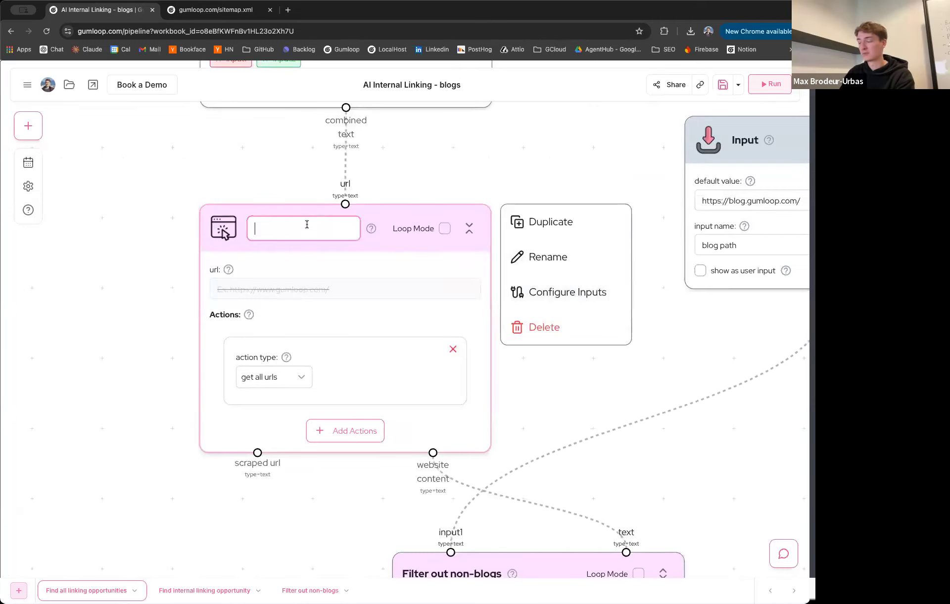
key(Return)
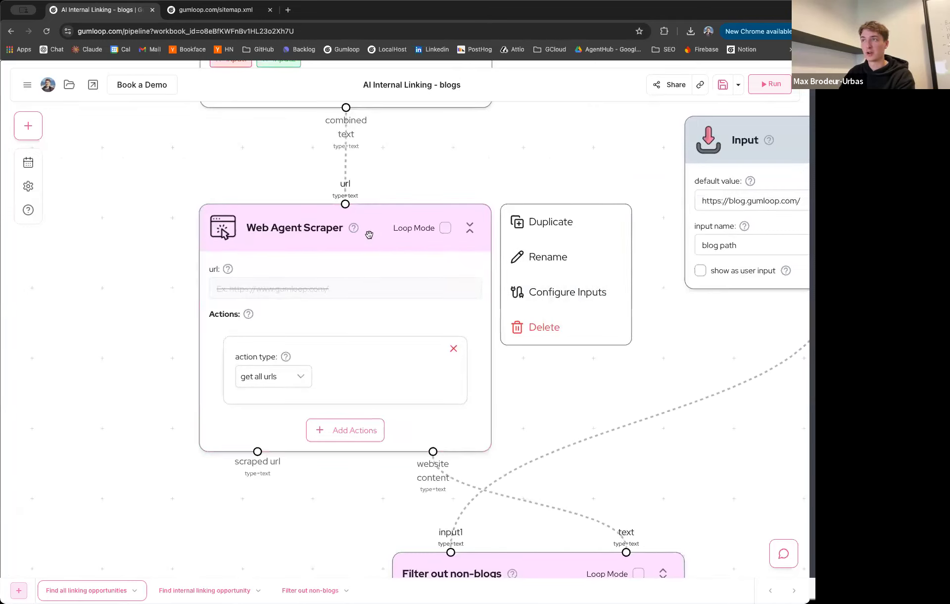
click(537, 257)
text(Get Sitemap Urls)
key(Return)
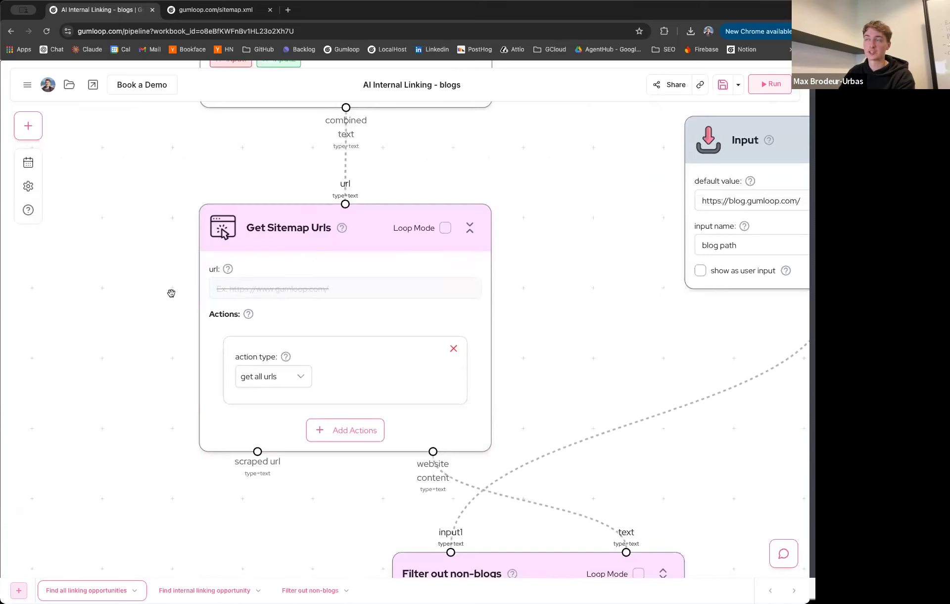
Step: Browse the action types for an extra action in the Get Sitemap Urls node, and remove that action
click(366, 430)
click(319, 459)
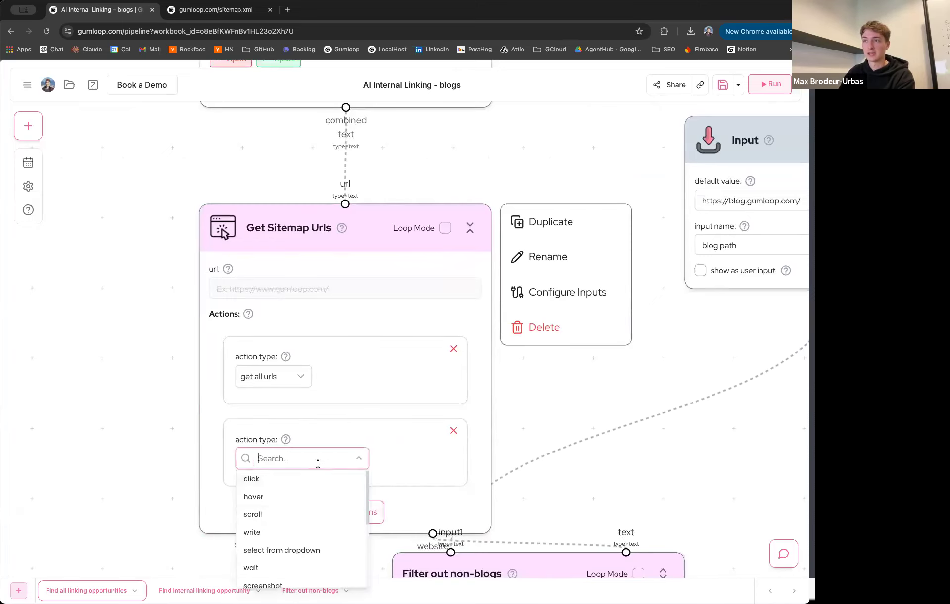
scroll(290, 522, down, 5)
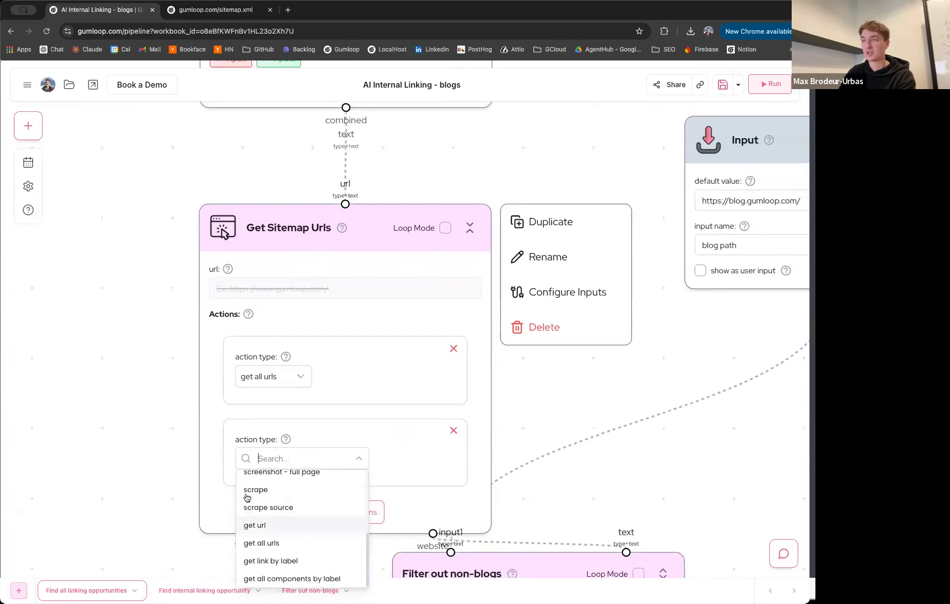
click(423, 440)
click(453, 431)
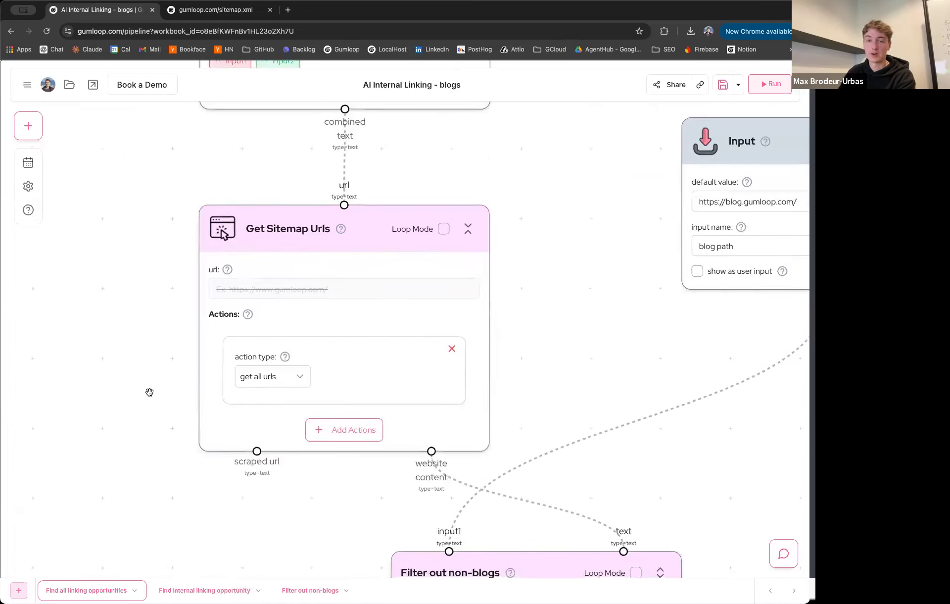
Step: Shift the blog path Input node slightly down, keeping it beside the Get Sitemap Urls node
scroll(150, 376, down, 3)
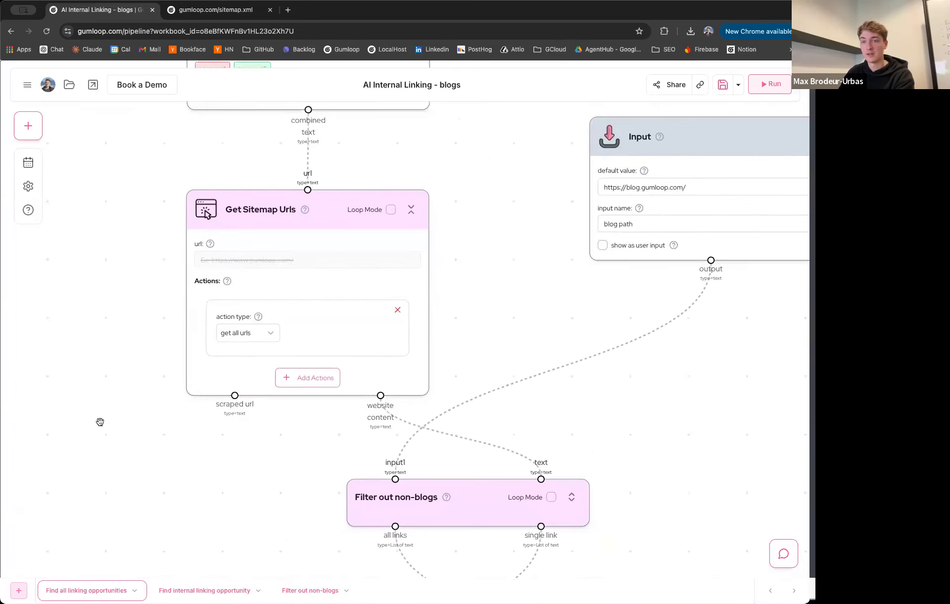
scroll(137, 405, down, 2)
scroll(134, 388, down, 2)
scroll(401, 294, down, 3)
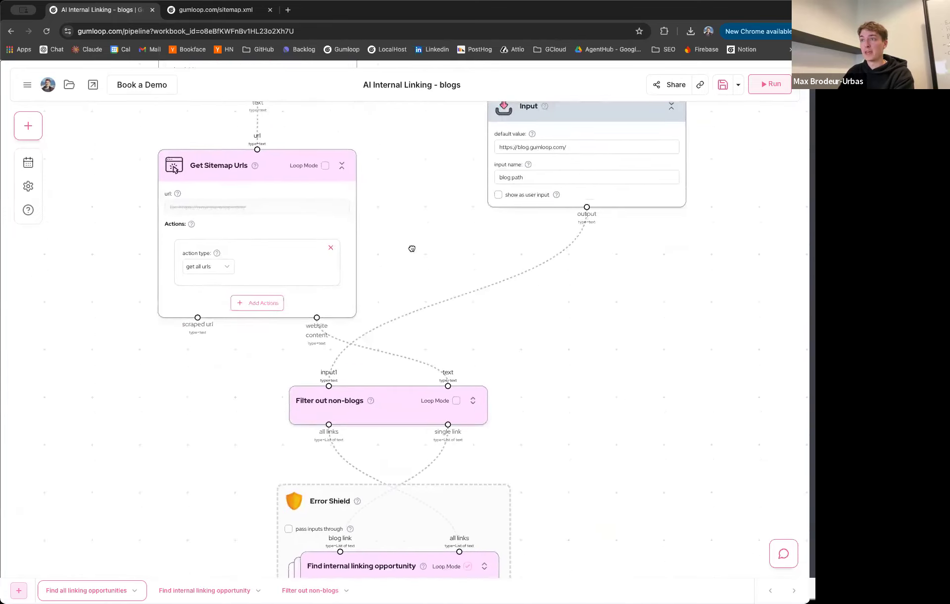
scroll(420, 334, down, 2)
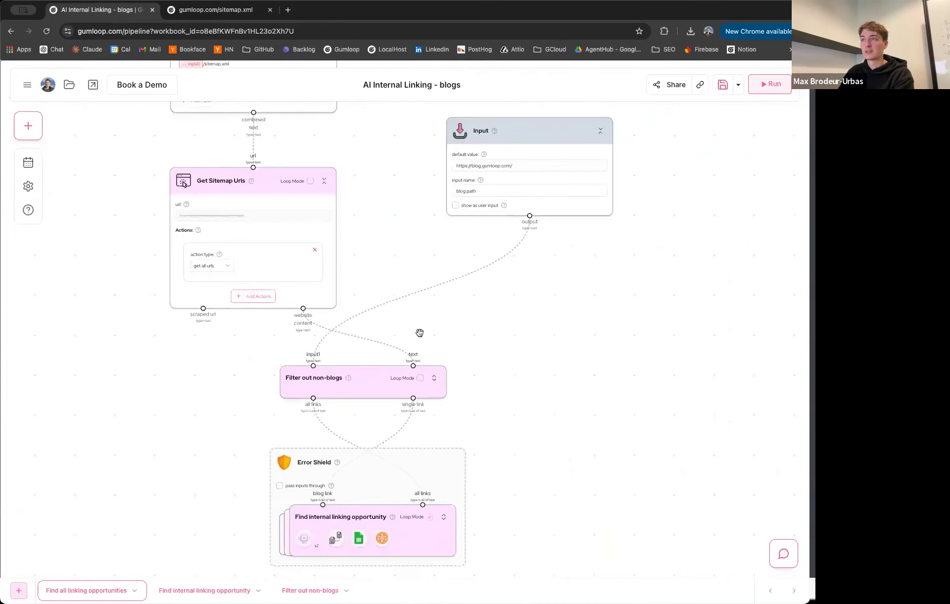
drag(420, 334, 400, 345)
drag(511, 138, 513, 158)
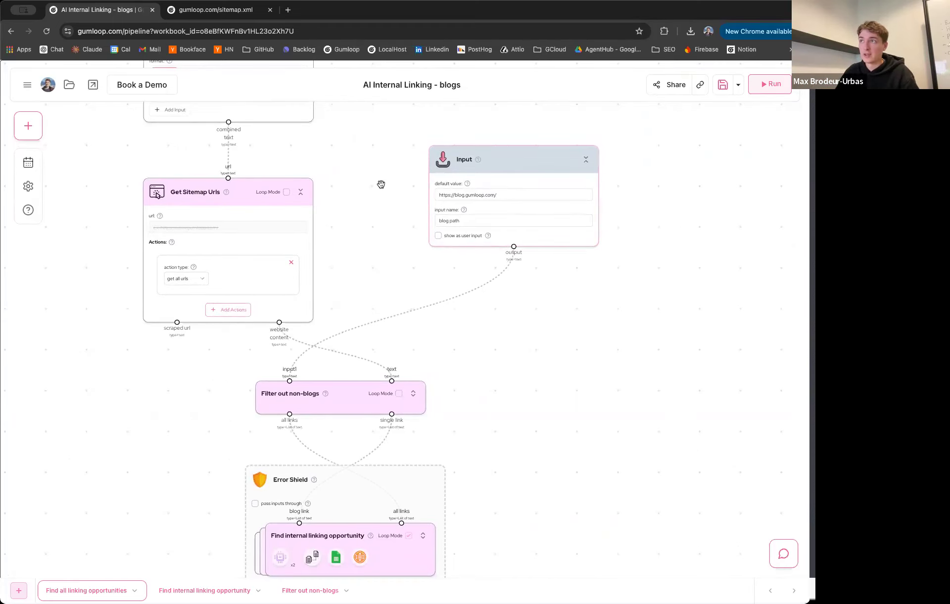
Step: Examine the blog URL set as the default value of the blog path Input node
scroll(382, 183, up, 3)
triple_click(552, 198)
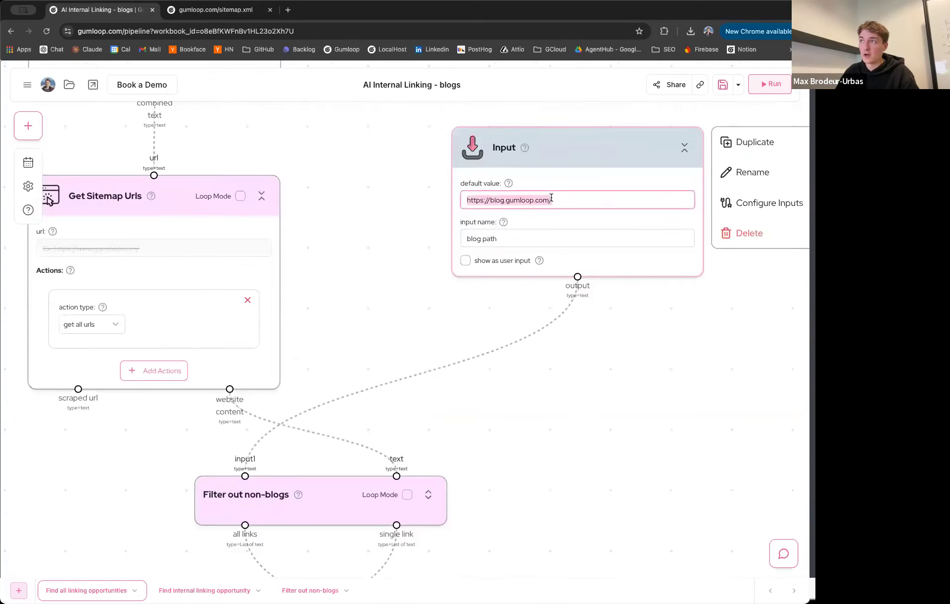
double_click(519, 199)
triple_click(526, 201)
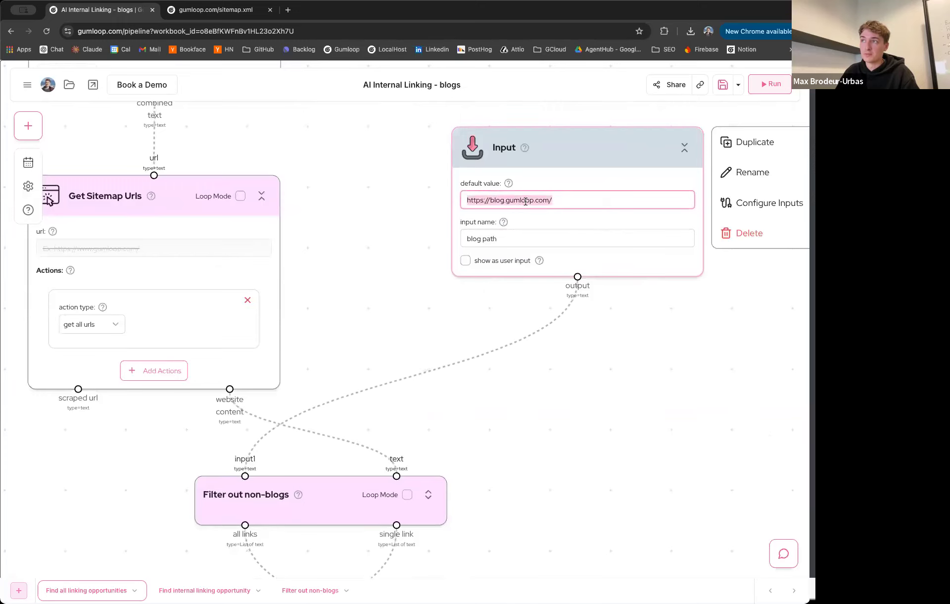
click(561, 202)
scroll(432, 204, up, 2)
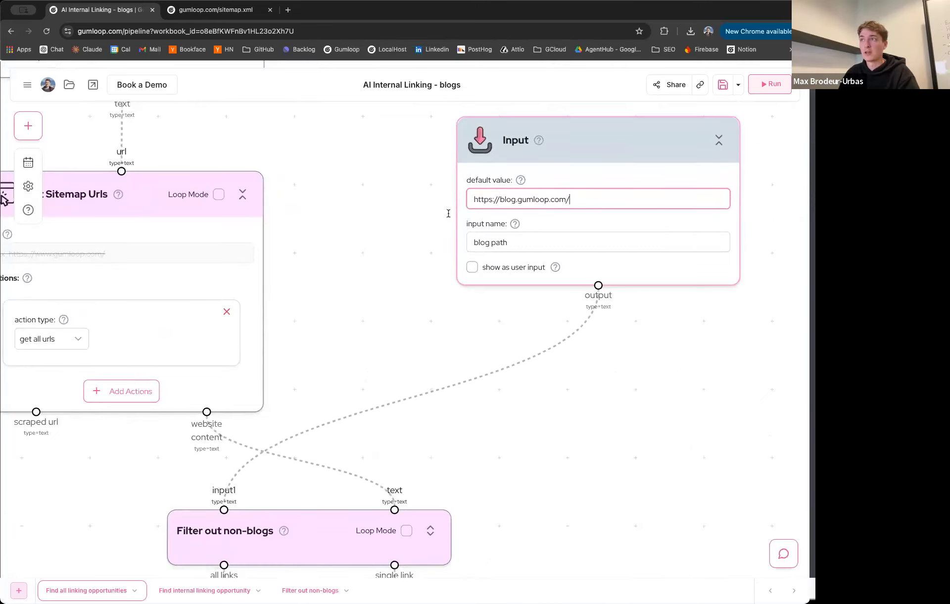
Step: Nudge the Filter out non-blogs subflow node slightly up and to the right
scroll(376, 272, down, 2)
drag(384, 236, 398, 144)
scroll(280, 328, up, 3)
drag(233, 286, 222, 219)
right_click(361, 307)
drag(384, 302, 392, 296)
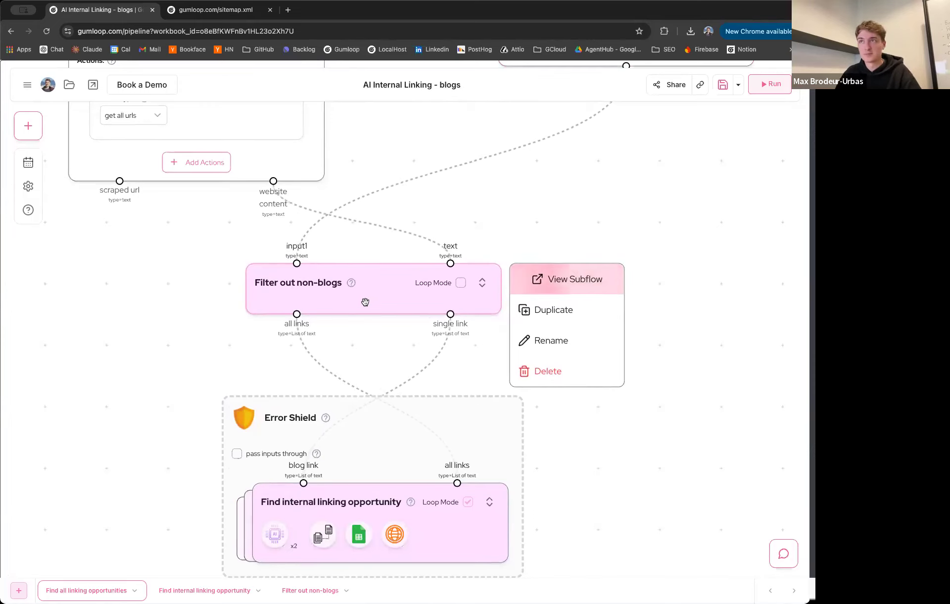
click(234, 333)
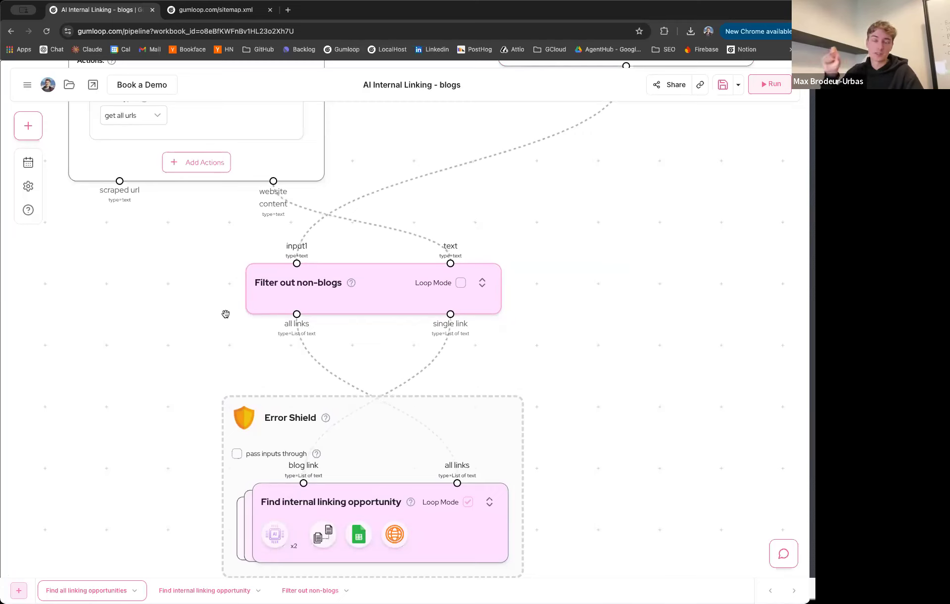
Step: Shift the Error Shield with its Find internal linking opportunity subflow slightly down, below the Filter out non-blogs node
scroll(157, 358, down, 4)
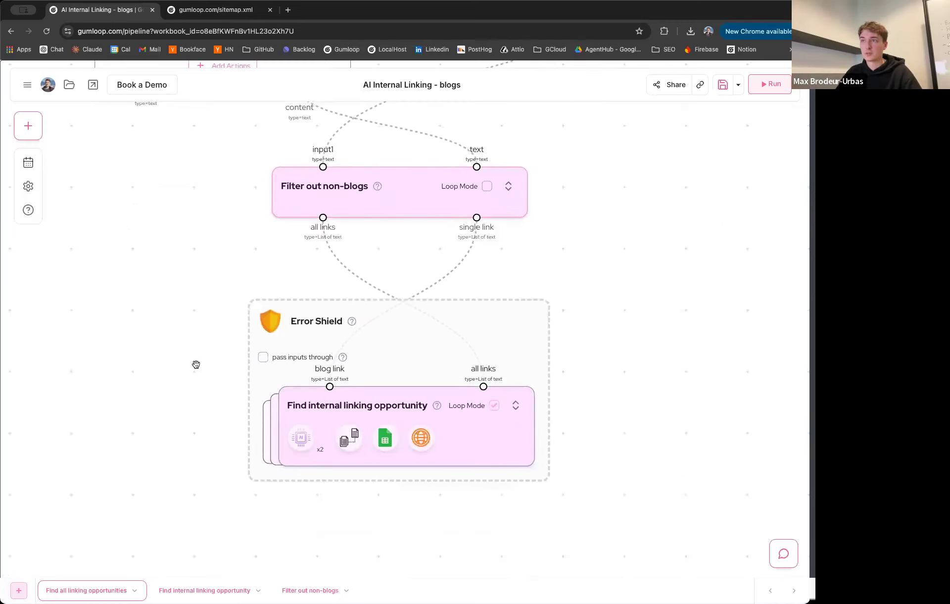
scroll(198, 369, up, 1)
right_click(275, 356)
right_click(401, 409)
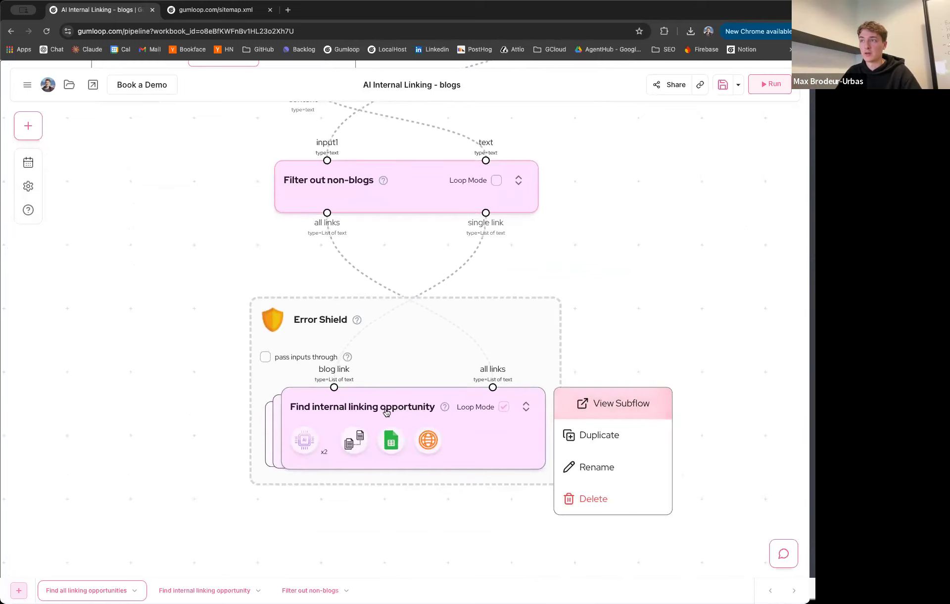
drag(422, 333, 421, 345)
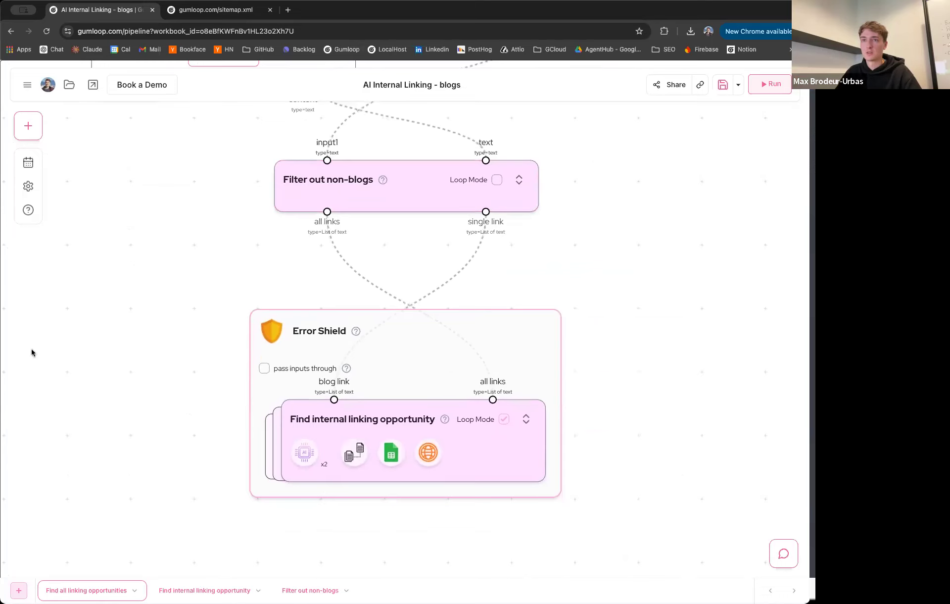
Step: Examine the Find internal linking opportunity subflow node inside the Error Shield, and briefly view the node library's loaders
scroll(148, 346, down, 5)
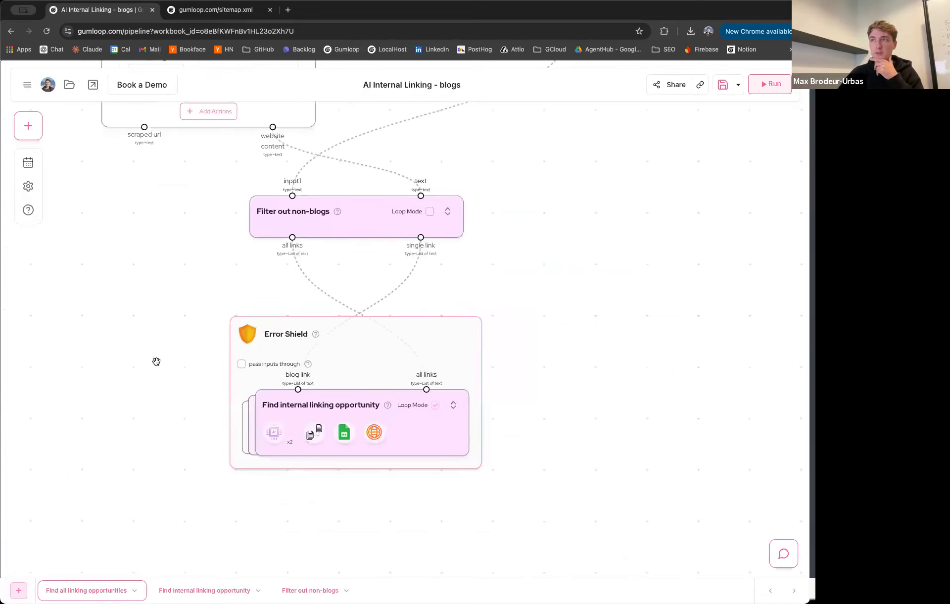
drag(132, 310, 125, 278)
scroll(157, 321, up, 3)
mouse_move(385, 309)
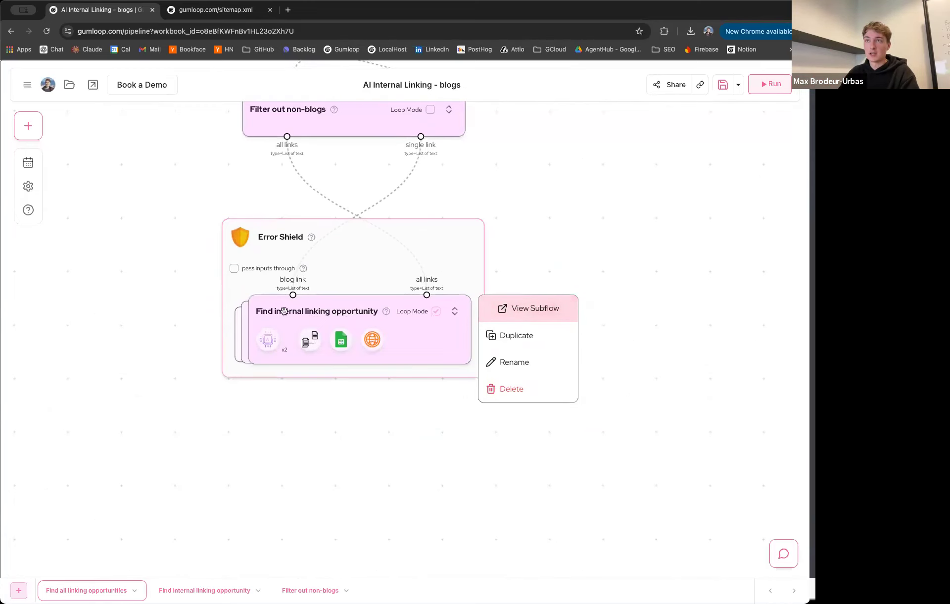
click(29, 126)
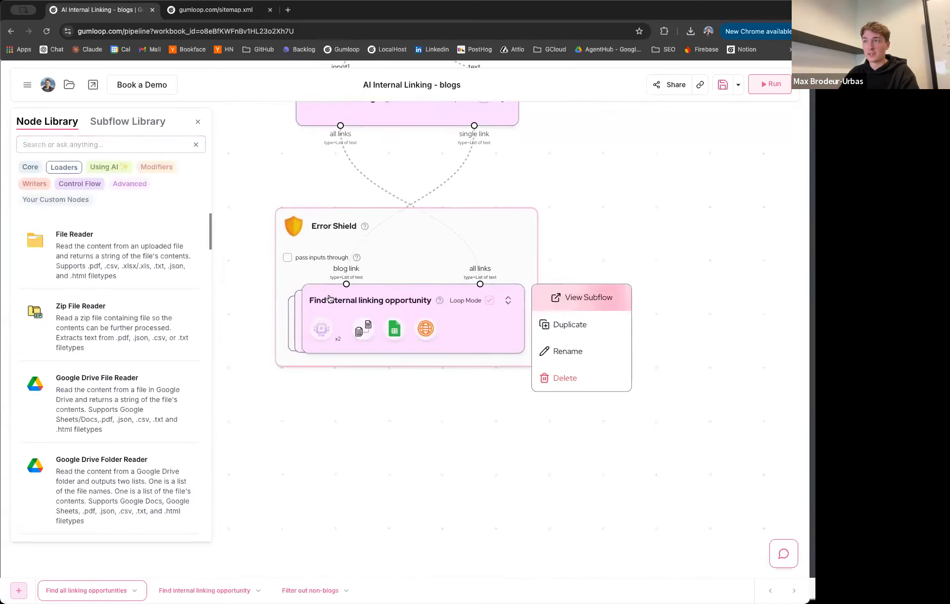
click(197, 123)
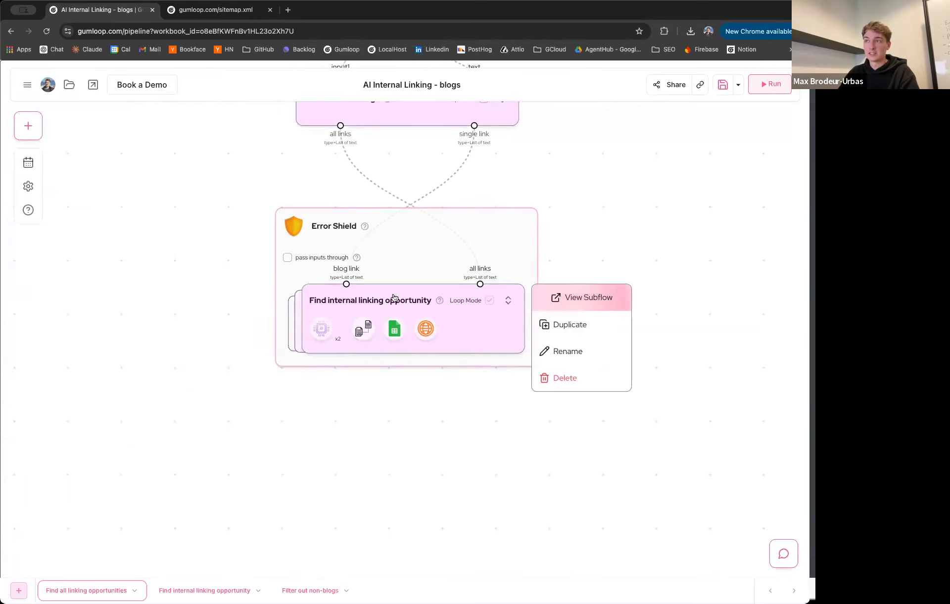
Step: Look over the node chain of the Find internal linking opportunity subflow and return to the Find all linking opportunities flow
click(571, 296)
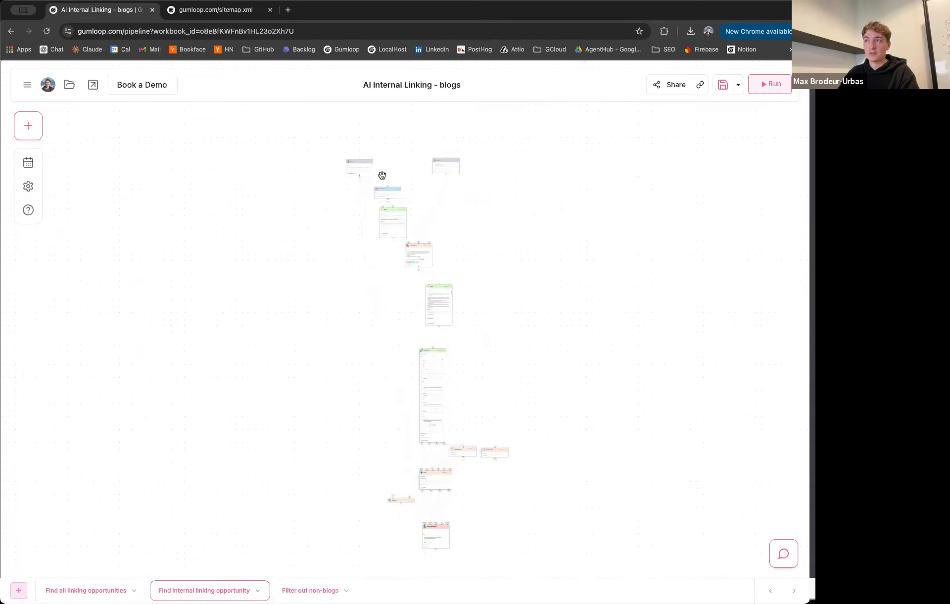
scroll(391, 171, up, 8)
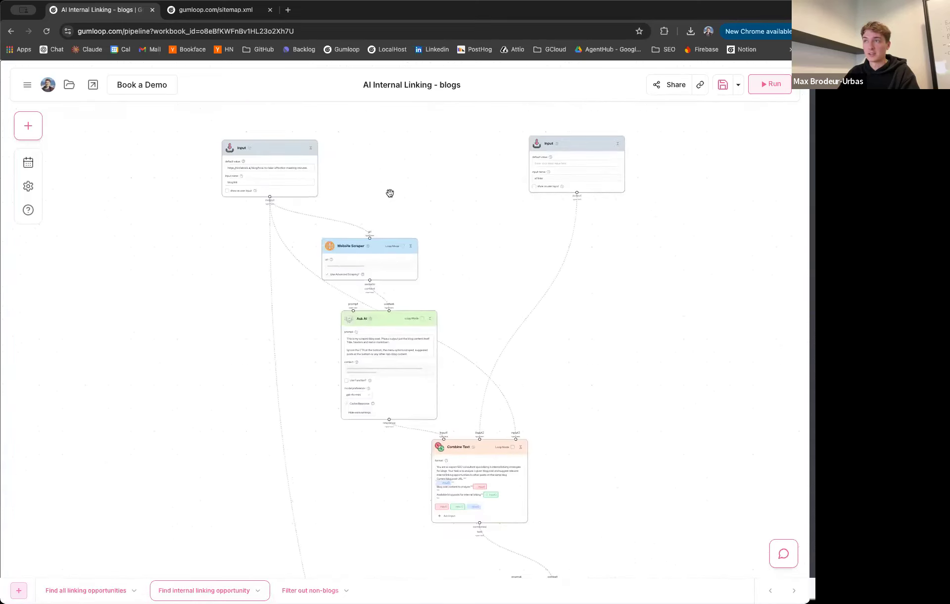
scroll(390, 193, down, 8)
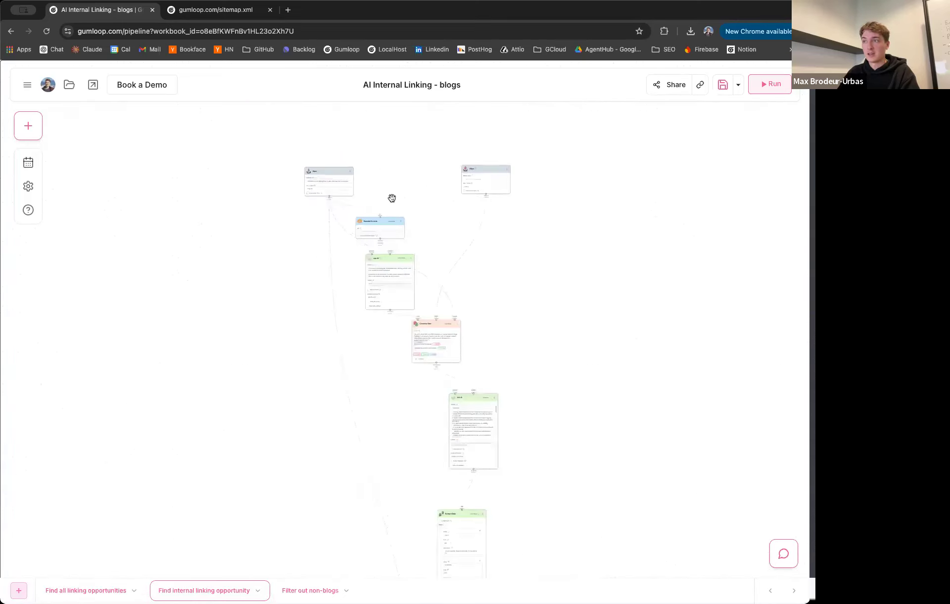
click(66, 591)
click(399, 302)
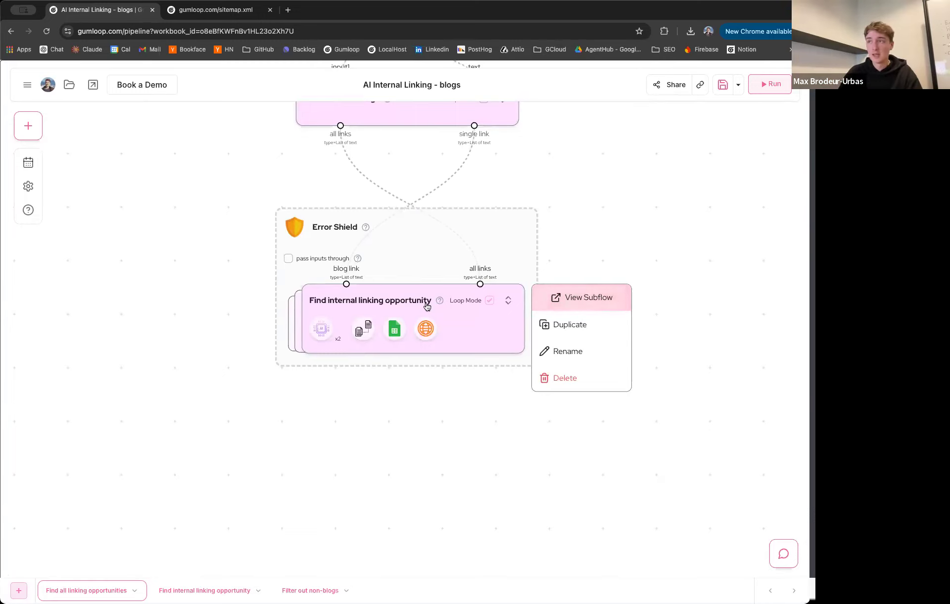
click(570, 297)
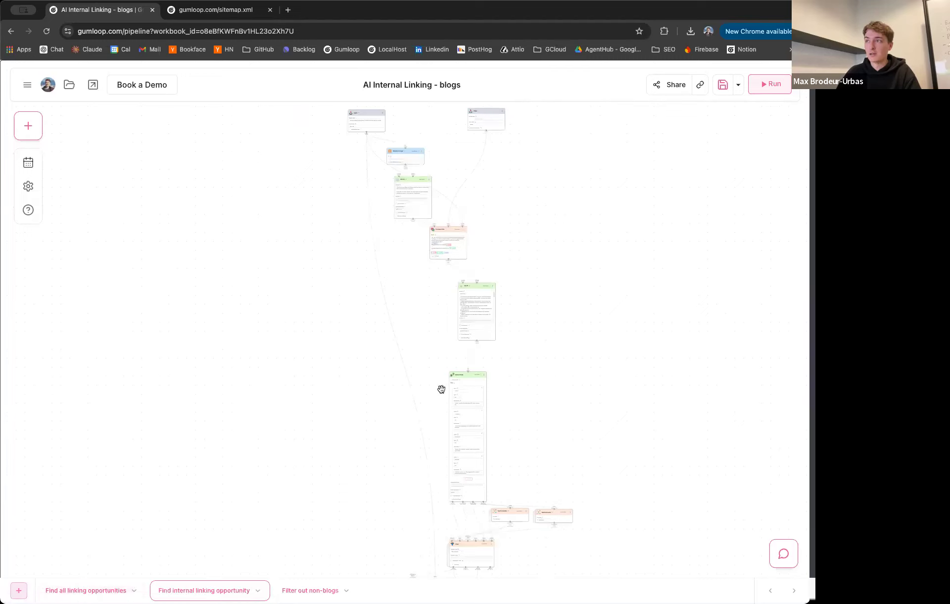
click(73, 589)
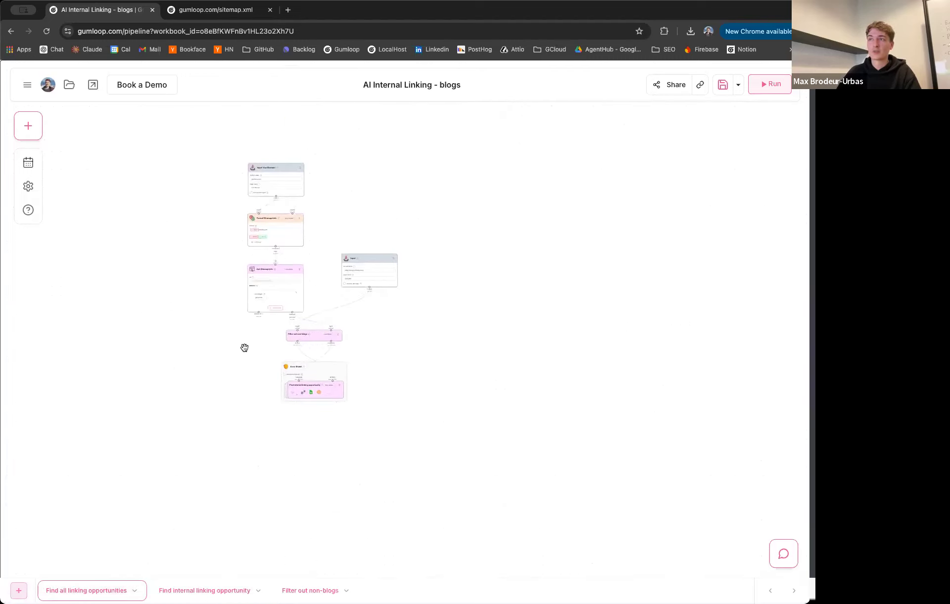
Step: Examine the Find internal linking opportunity node inside the Error Shield, including its Loop Mode and its blog link and all links inputs
scroll(246, 345, up, 5)
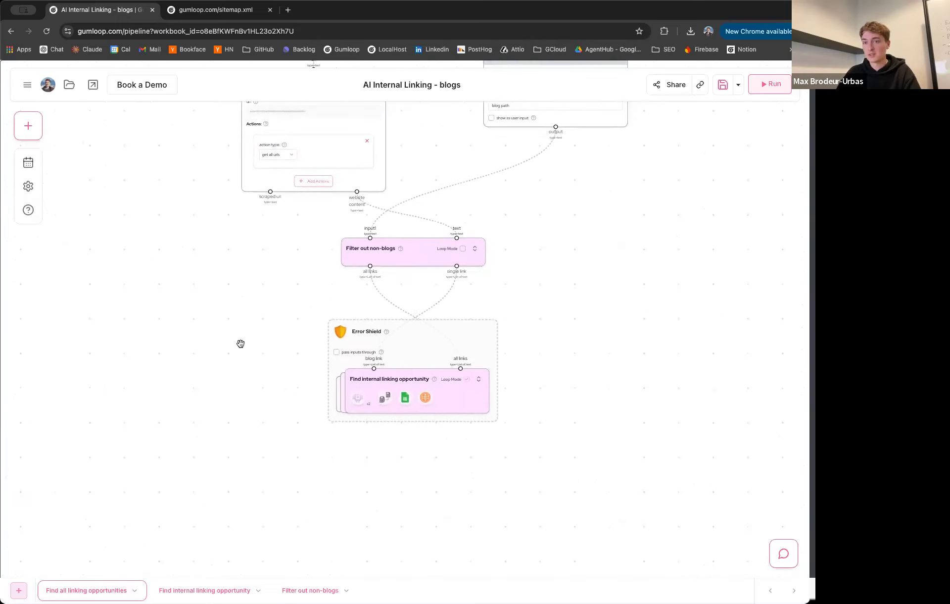
scroll(277, 343, up, 5)
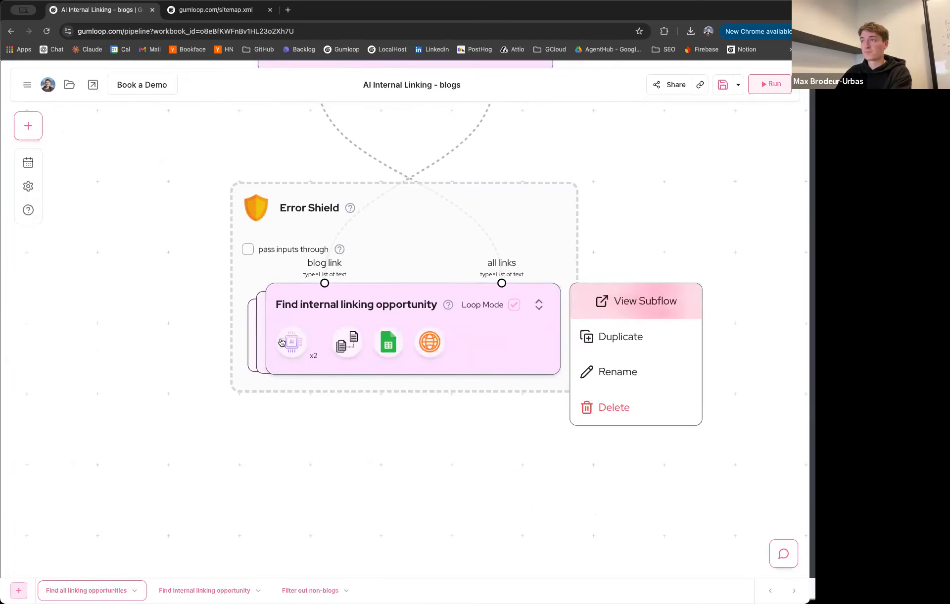
scroll(179, 319, down, 4)
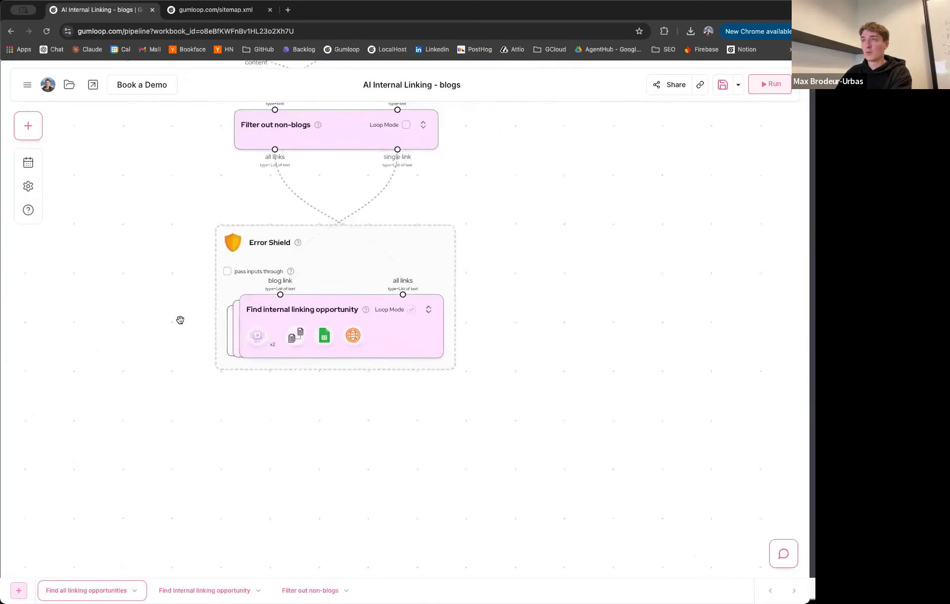
scroll(179, 317, up, 3)
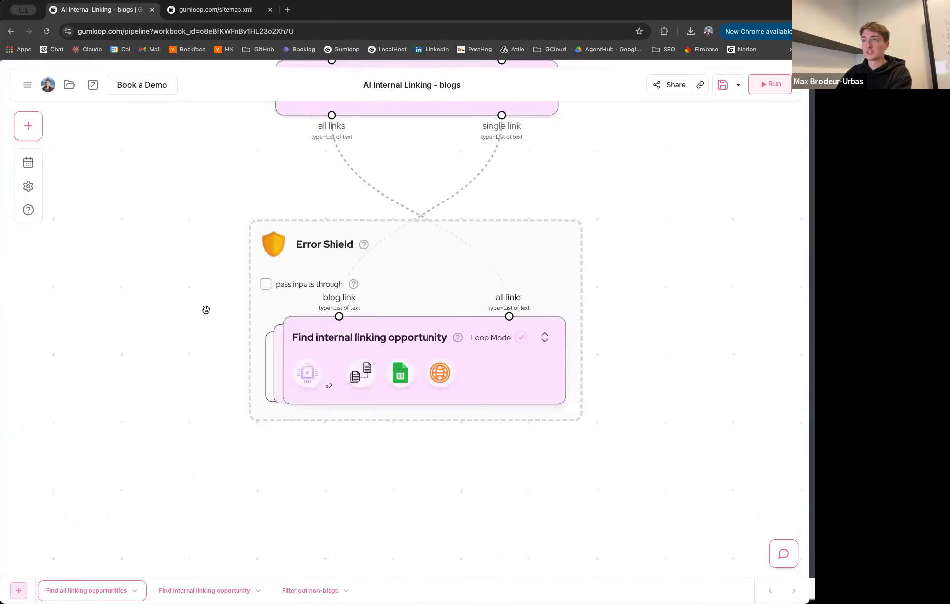
scroll(206, 310, up, 3)
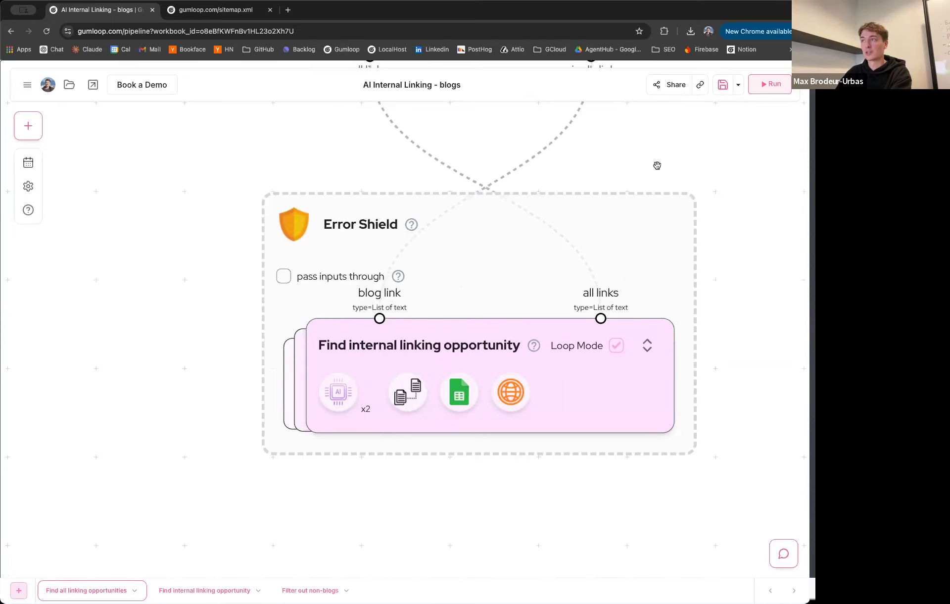
drag(655, 163, 575, 176)
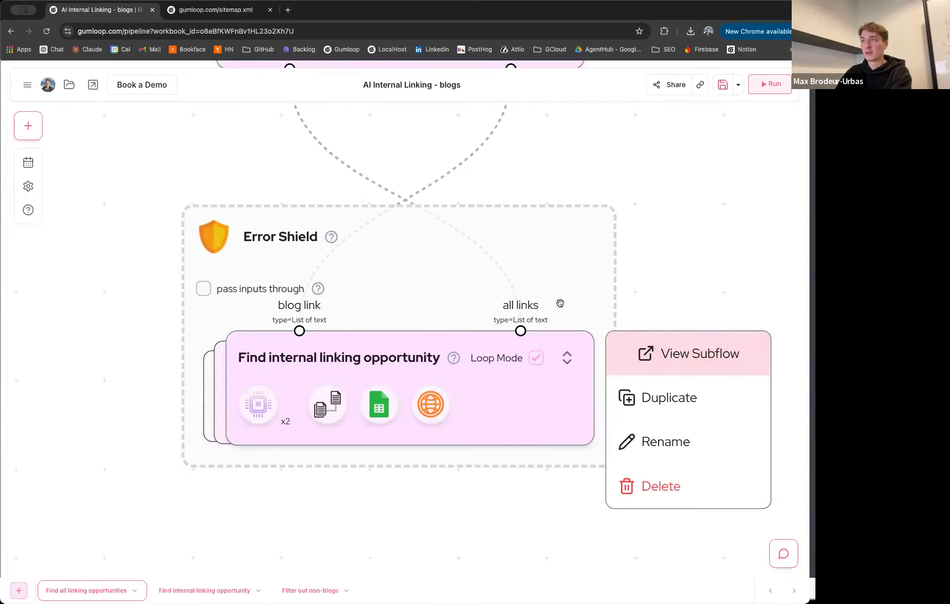
Step: Open the Find internal linking opportunity subflow and inspect the input names of its blog link and all links Input nodes
click(671, 355)
mouse_move(287, 213)
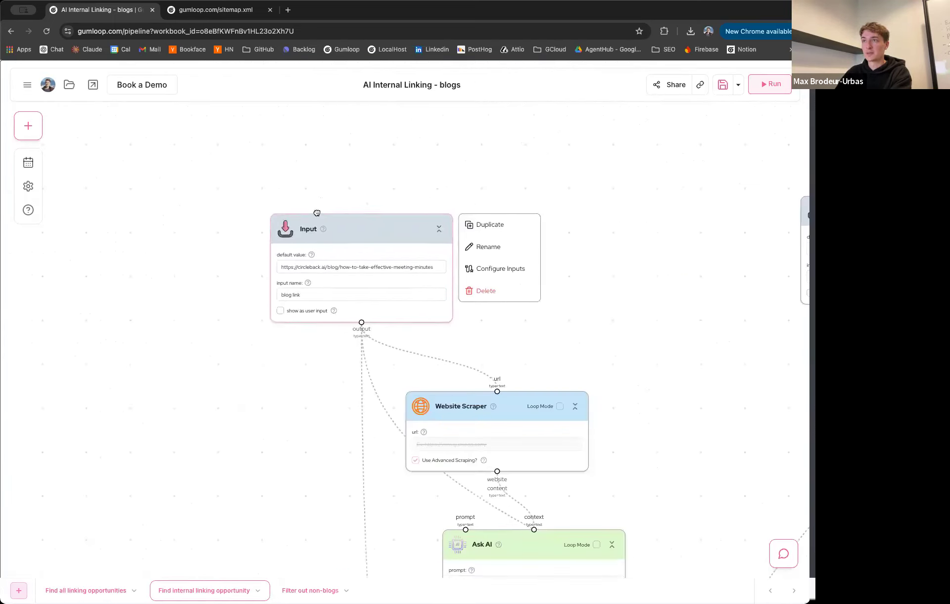
click(256, 318)
triple_click(255, 318)
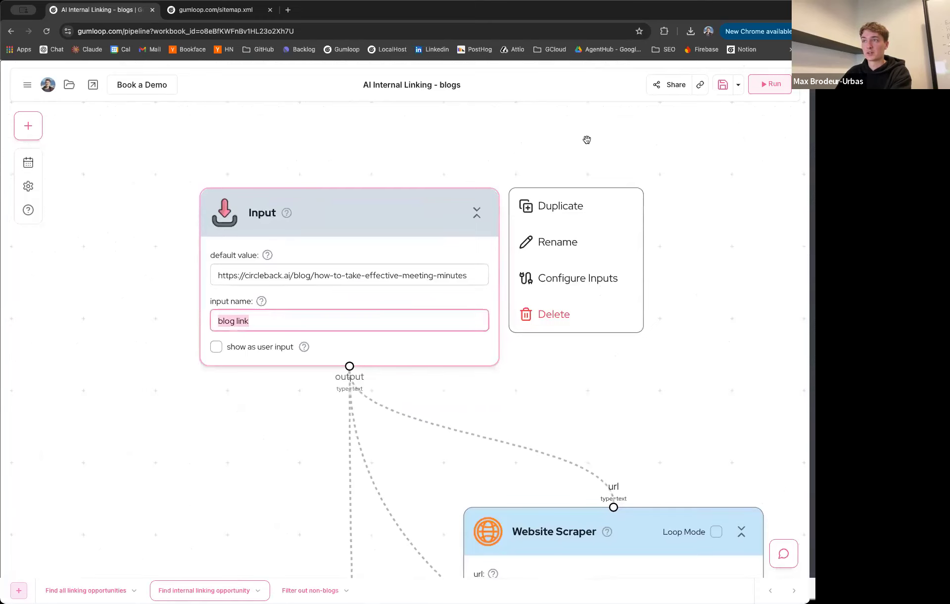
scroll(569, 183, right, 8)
scroll(623, 316, down, 3)
scroll(663, 328, right, 3)
double_click(673, 331)
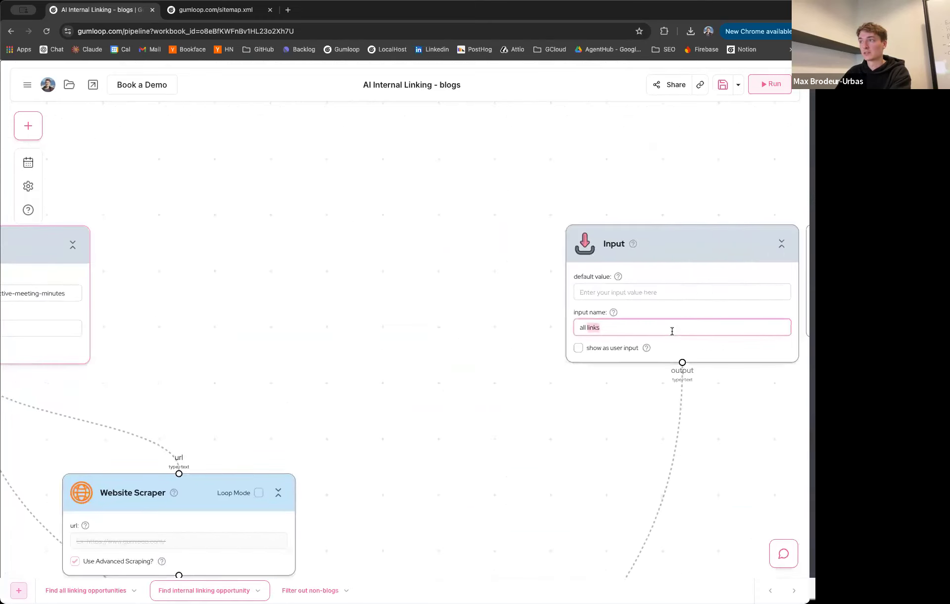
Step: Survey the subflow's node chain from the Input nodes down to the Extract Data node and back
scroll(446, 353, down, 5)
scroll(449, 355, down, 4)
scroll(315, 367, down, 3)
scroll(315, 367, down, 3)
scroll(315, 367, down, 5)
scroll(317, 346, up, 2)
scroll(404, 240, up, 8)
scroll(412, 236, down, 10)
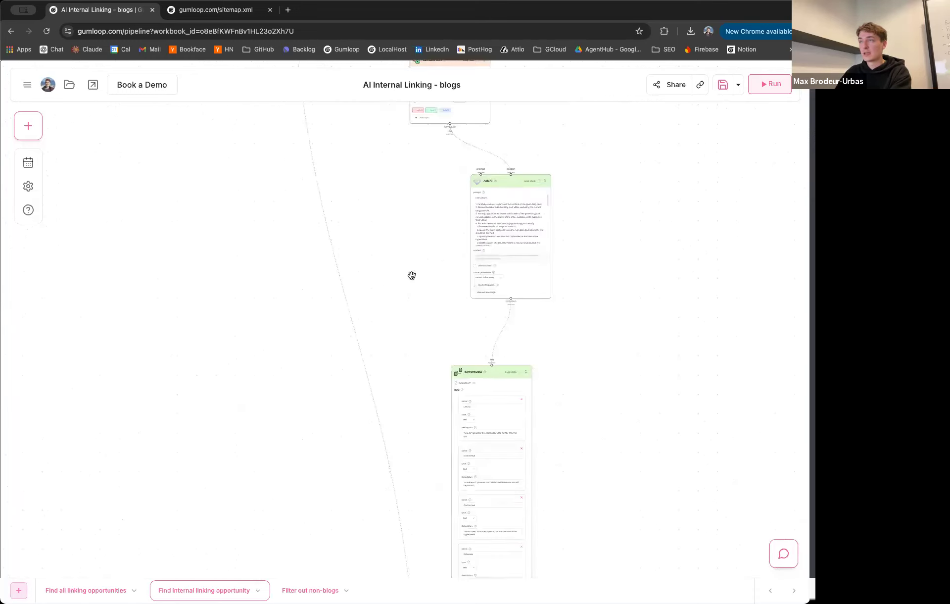
scroll(341, 294, up, 10)
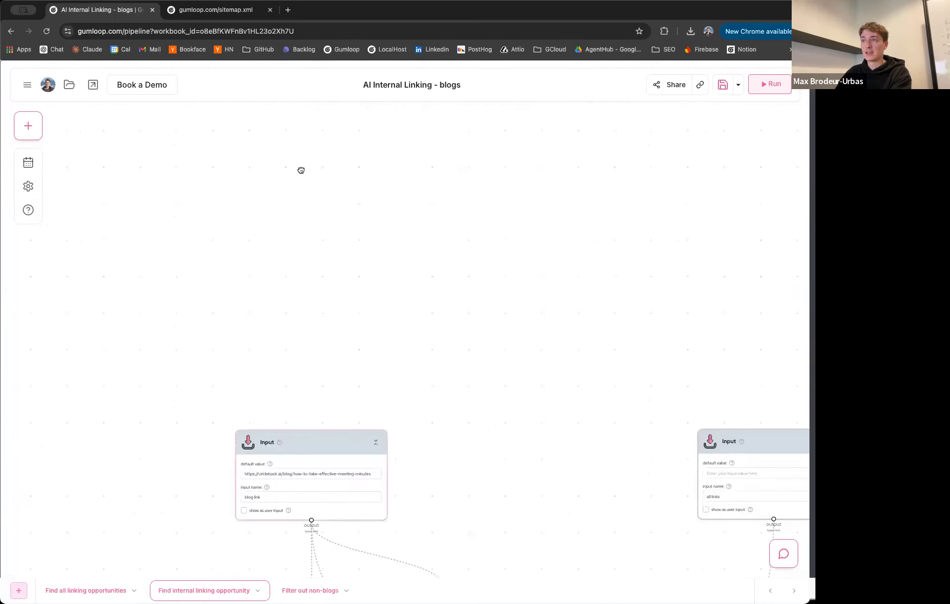
scroll(301, 170, down, 5)
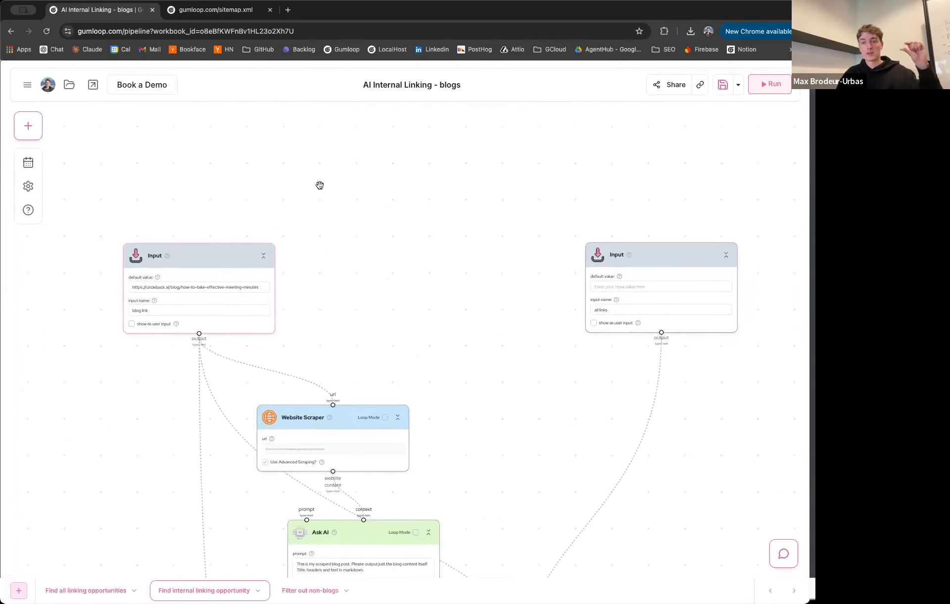
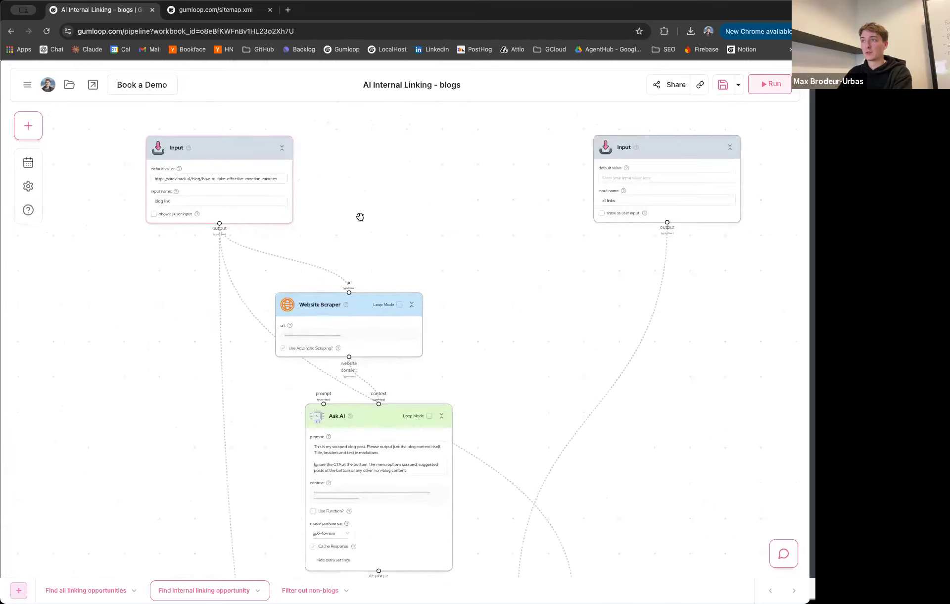
Step: Examine the Website Scraper node fed by the blog link input, including its Use Advanced Scraping option
scroll(380, 286, down, 5)
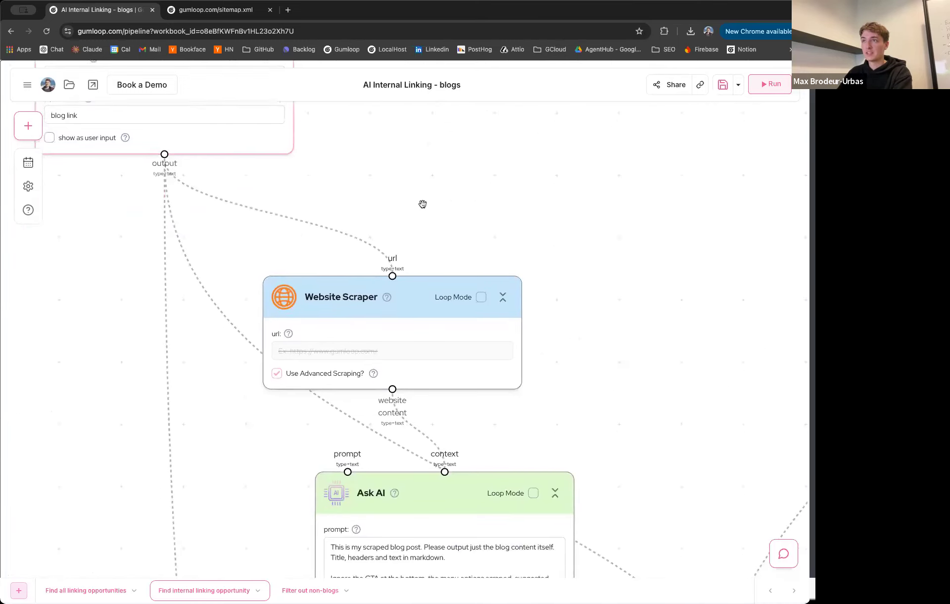
drag(237, 225, 212, 171)
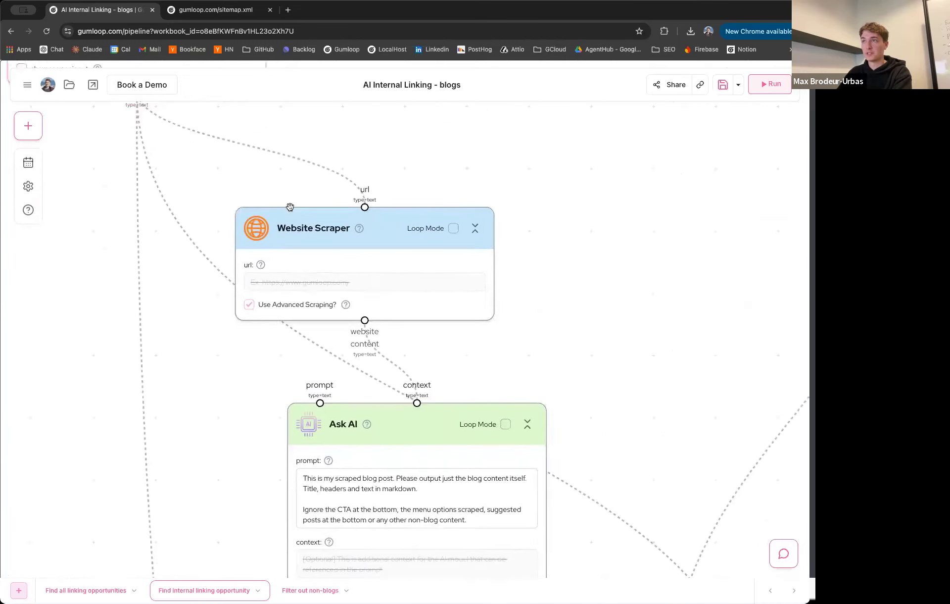
drag(380, 216, 392, 206)
scroll(201, 267, up, 2)
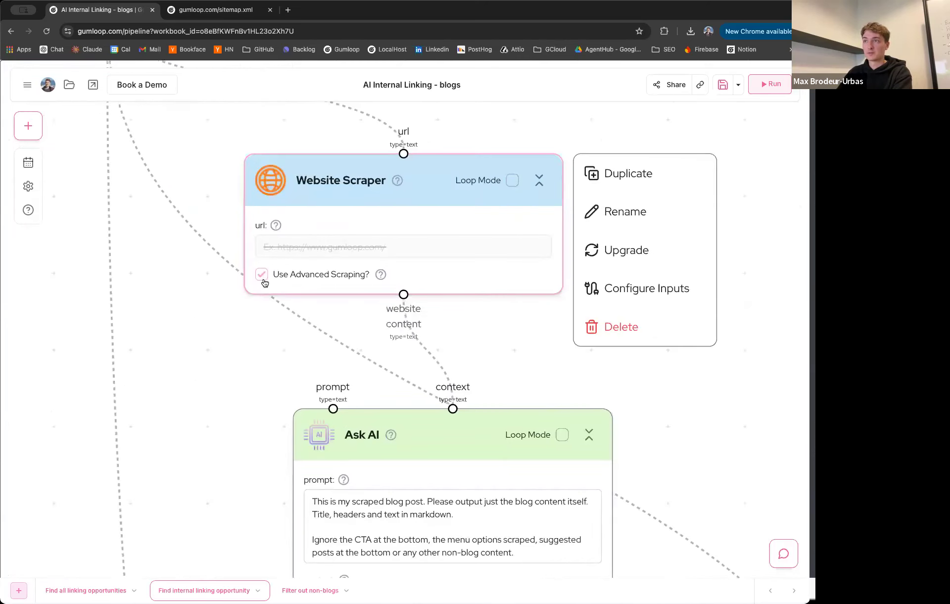
scroll(225, 346, down, 5)
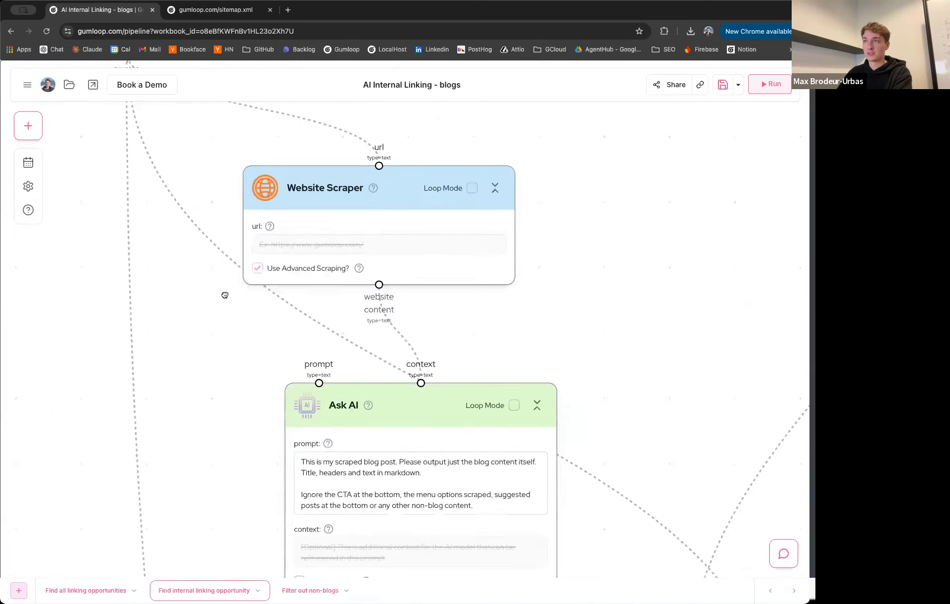
Step: Read through the prompt of the Ask AI node that takes the scraped website content as context
drag(227, 335, 198, 226)
scroll(208, 260, up, 1)
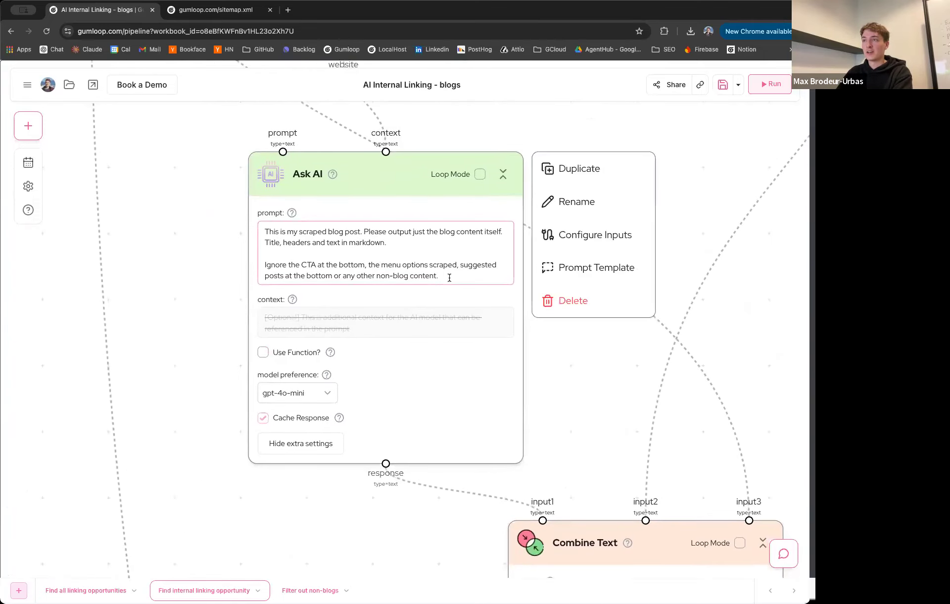
drag(450, 277, 259, 232)
click(212, 265)
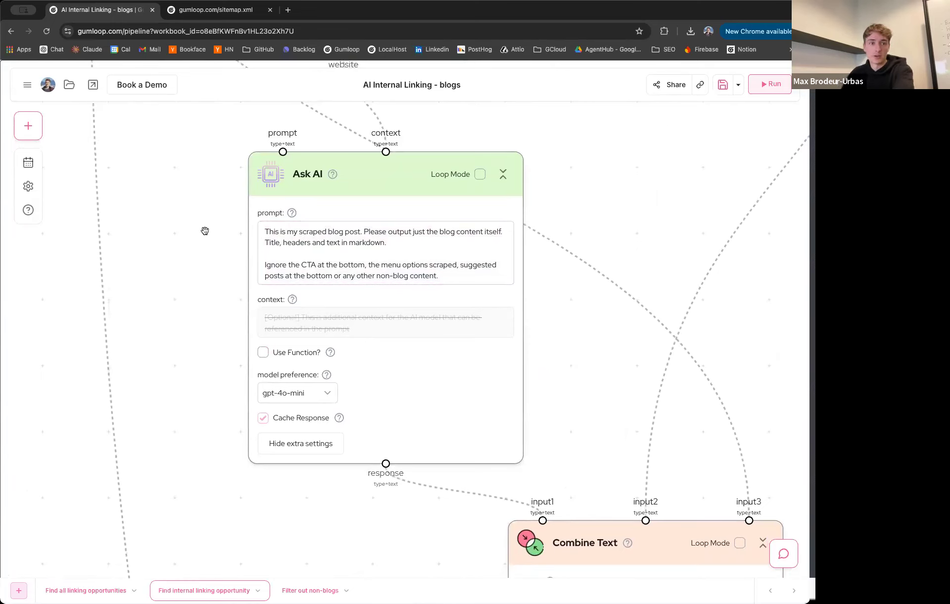
Step: Examine the Ask AI node's model preference alongside its prompt, and its response connection to the Combine Text node
scroll(213, 238, up, 1)
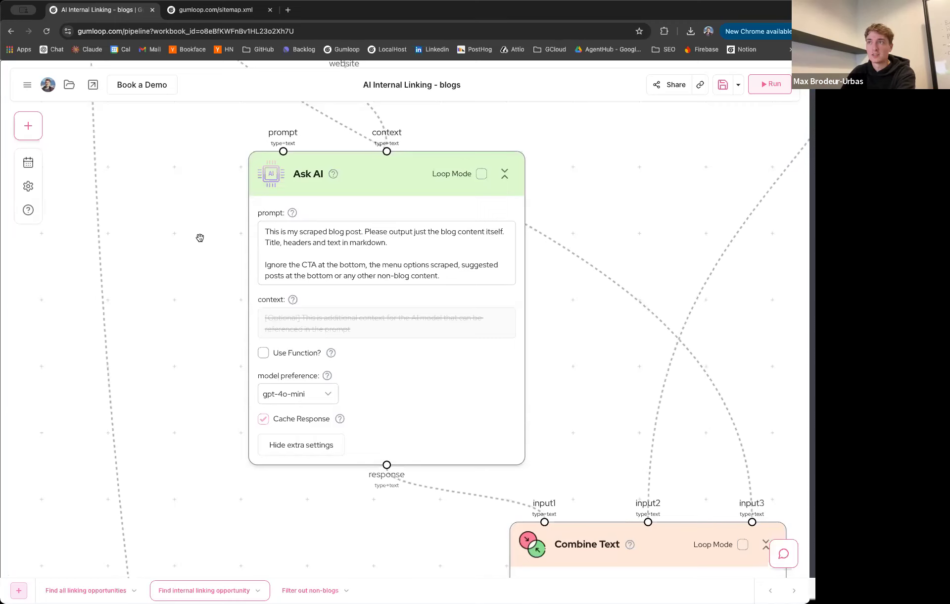
scroll(200, 238, up, 1)
click(284, 415)
click(296, 401)
click(220, 402)
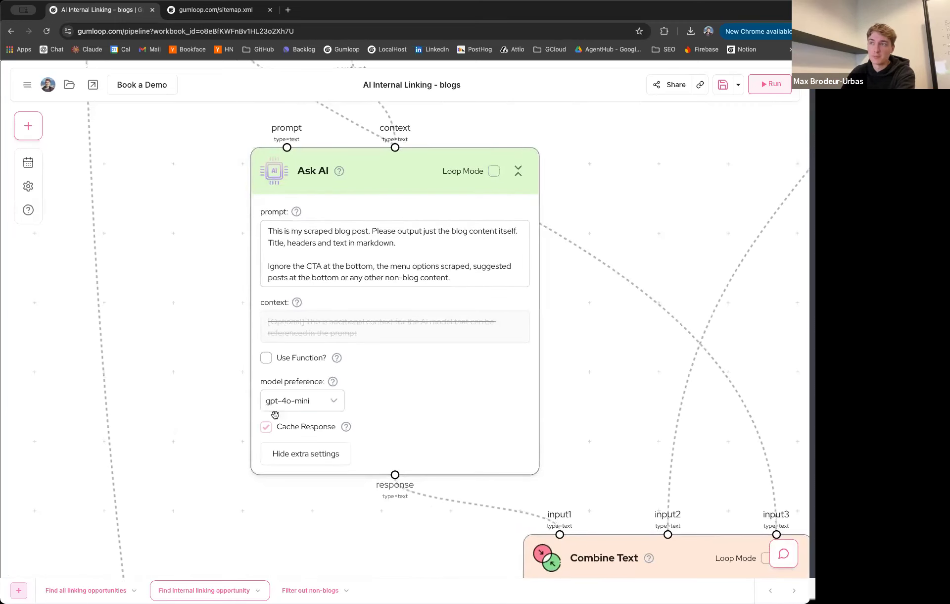
drag(475, 279, 252, 229)
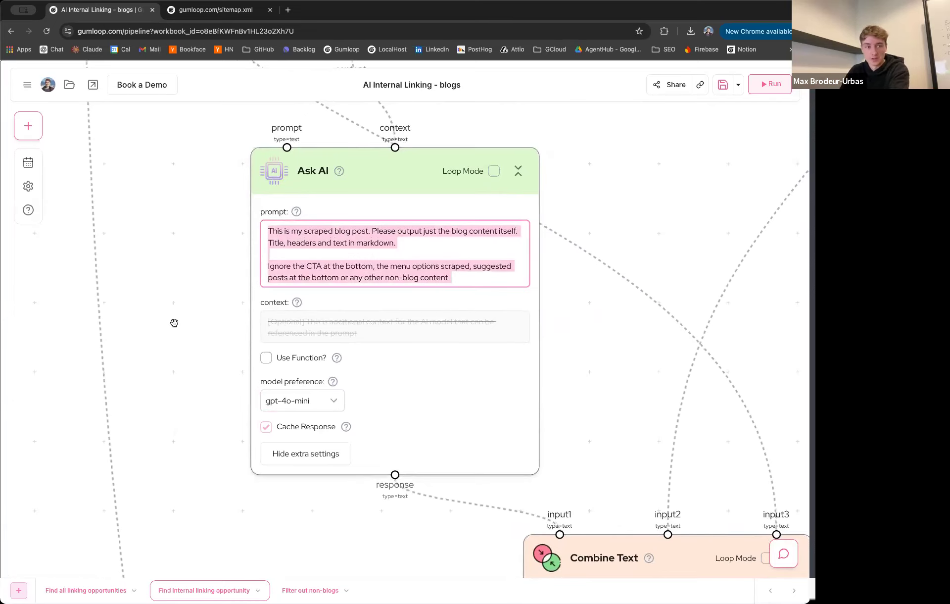
scroll(175, 322, down, 5)
scroll(209, 410, down, 3)
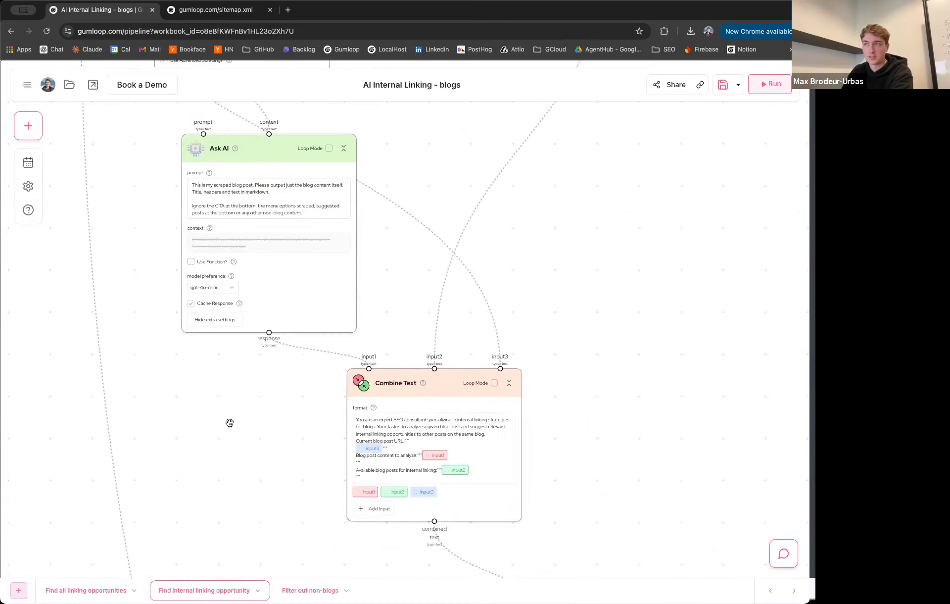
scroll(152, 322, down, 1)
scroll(165, 267, up, 5)
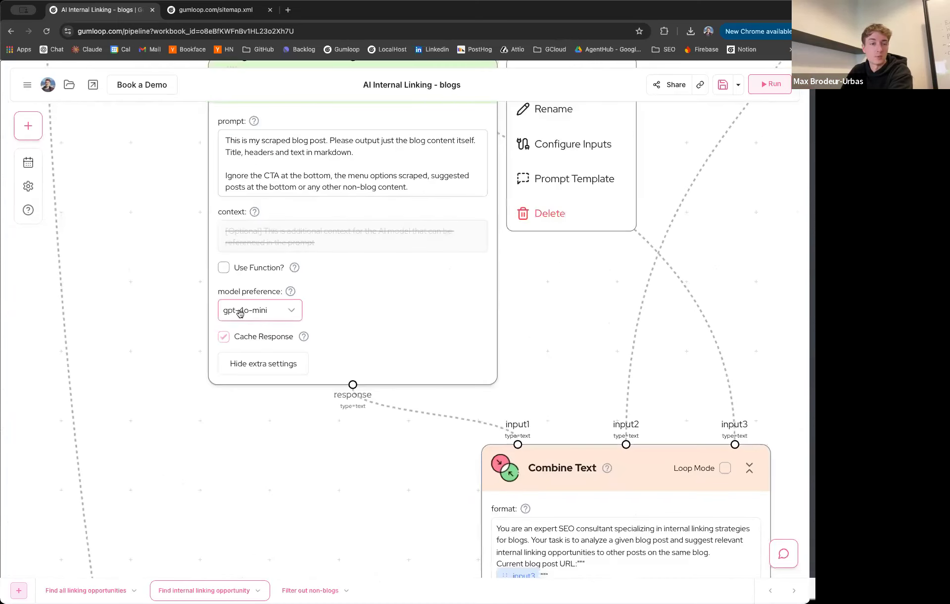
scroll(129, 284, down, 3)
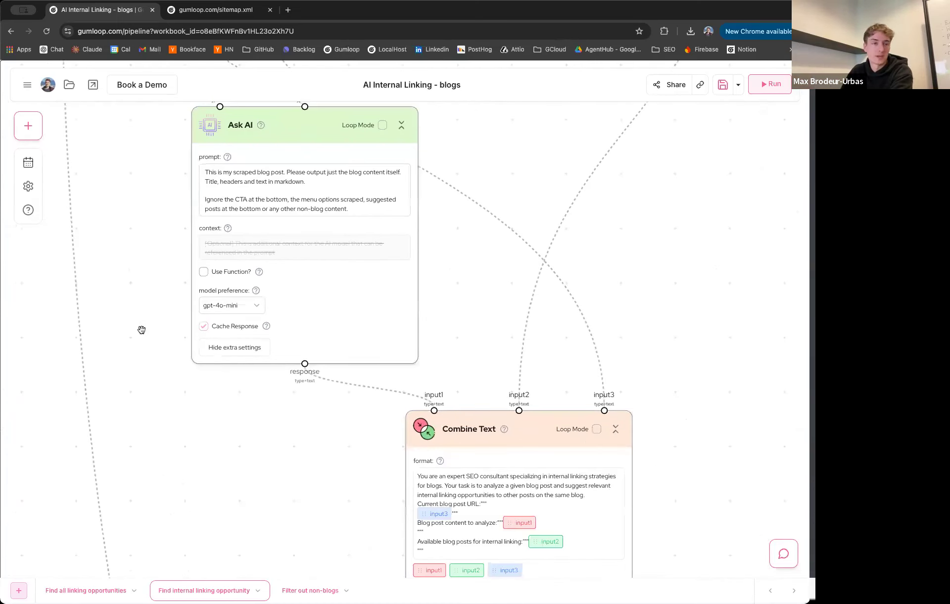
Step: Examine the Combine Text node's format text and how it uses input1, input2 and input3
drag(140, 329, 144, 357)
scroll(186, 431, down, 5)
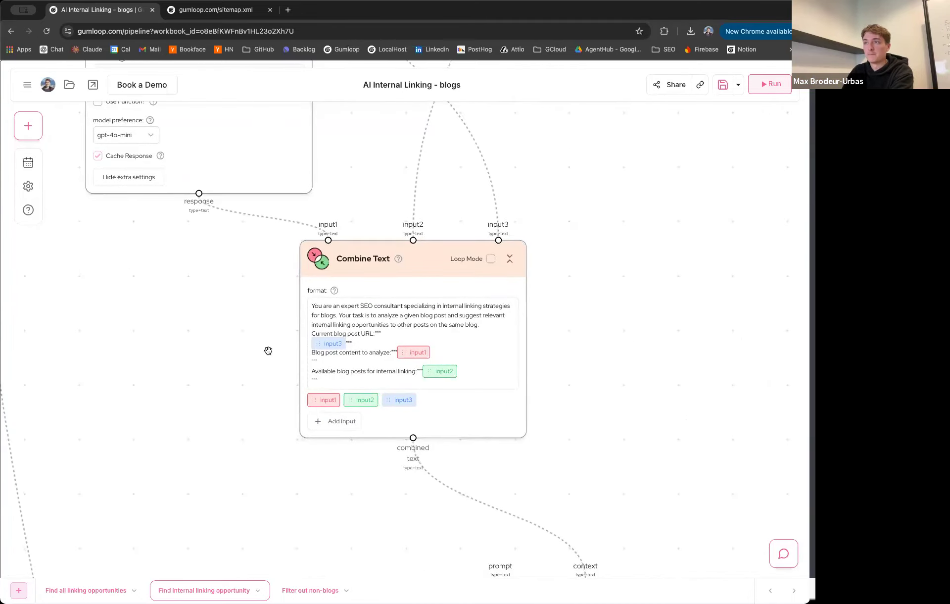
scroll(265, 336, down, 1)
scroll(260, 322, up, 3)
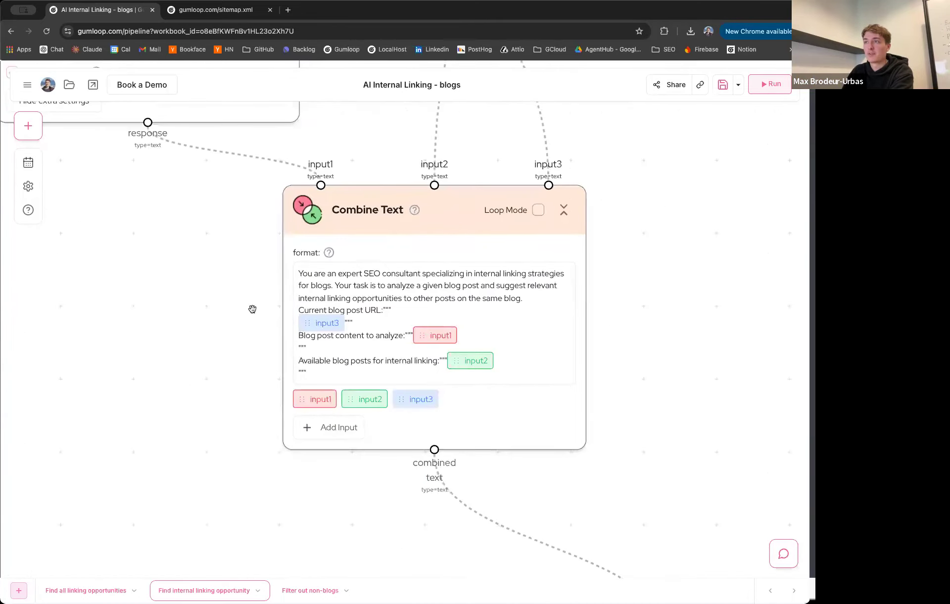
scroll(242, 317, up, 1)
scroll(245, 337, down, 3)
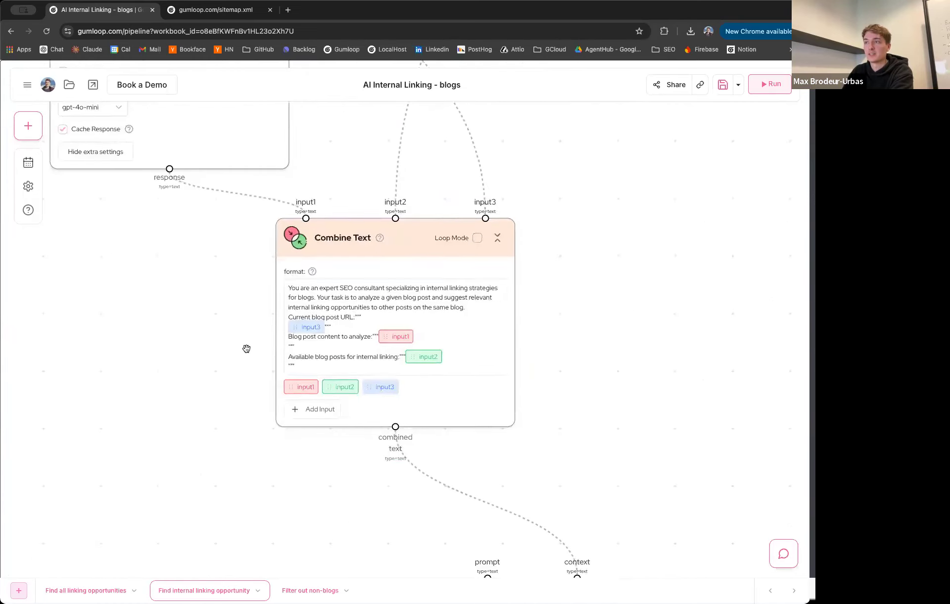
scroll(246, 347, up, 4)
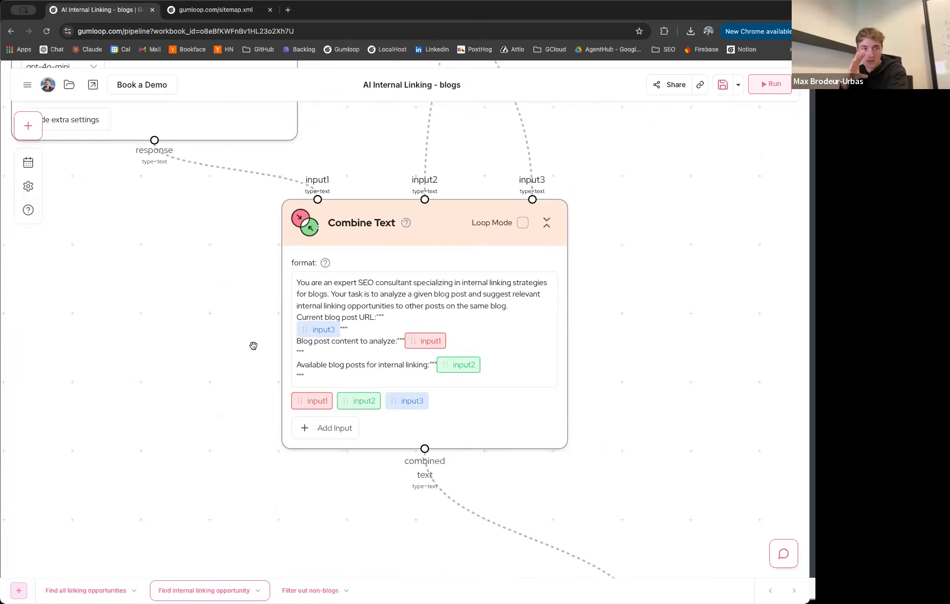
Step: Read the SEO consultant instruction and the current blog post URL line in the Combine Text node's format
scroll(238, 325, up, 1)
drag(233, 348, 194, 291)
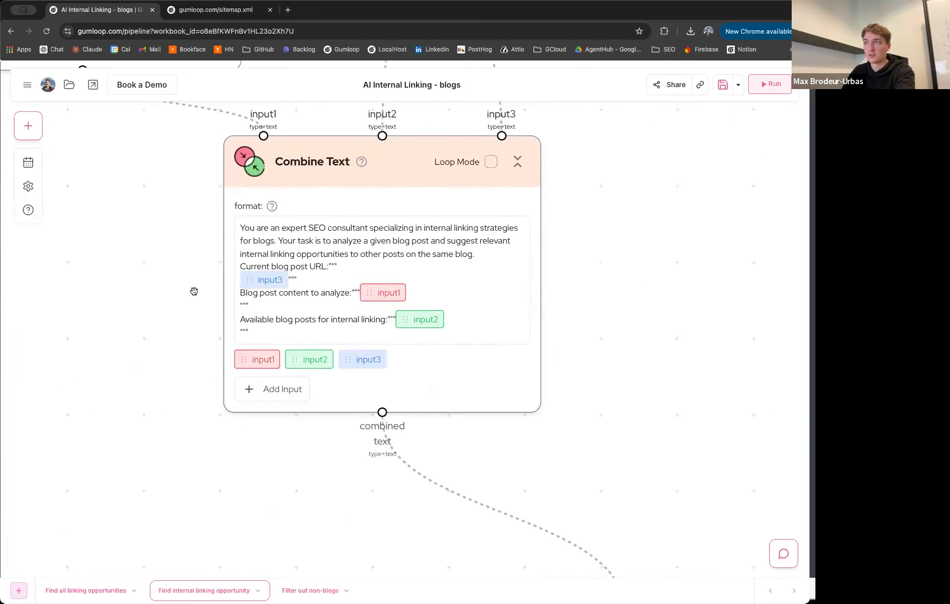
scroll(190, 279, up, 1)
click(321, 263)
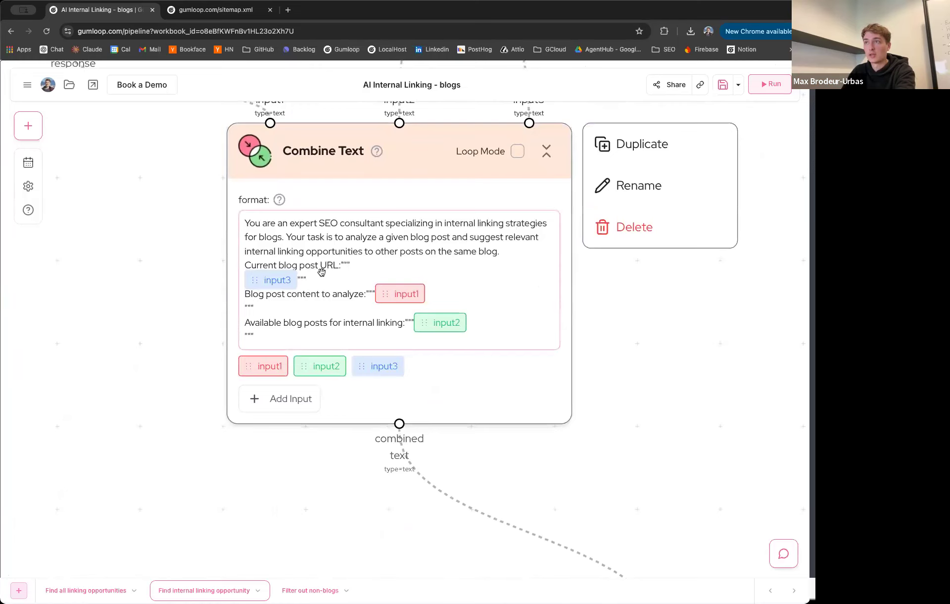
click(148, 286)
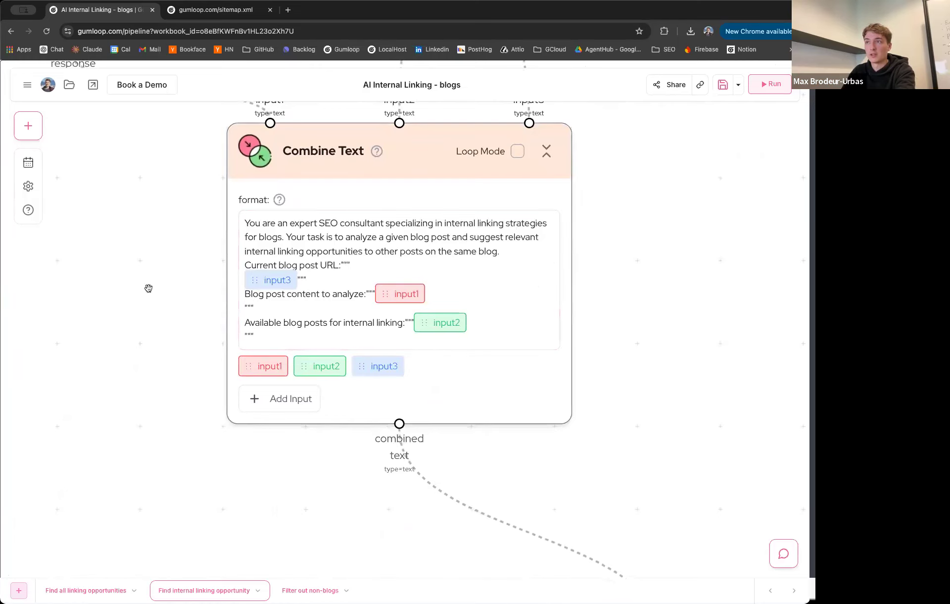
Step: Trace the connections from the Ask AI response and the subflow's input nodes into the Combine Text node
scroll(149, 263, down, 3)
drag(241, 226, 244, 322)
drag(303, 166, 280, 310)
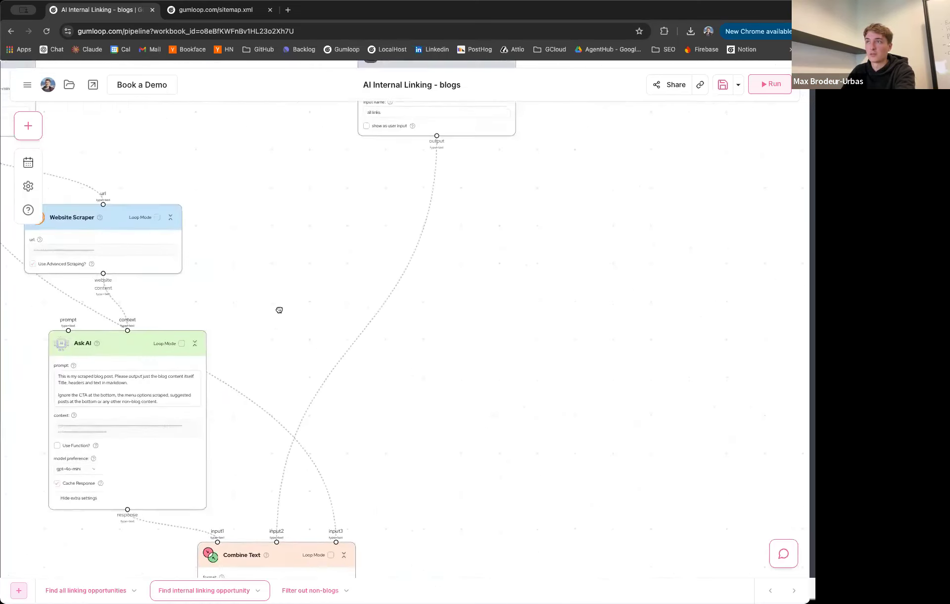
drag(144, 465, 172, 284)
drag(351, 459, 548, 510)
drag(283, 237, 189, 140)
drag(505, 292, 480, 236)
scroll(494, 318, up, 7)
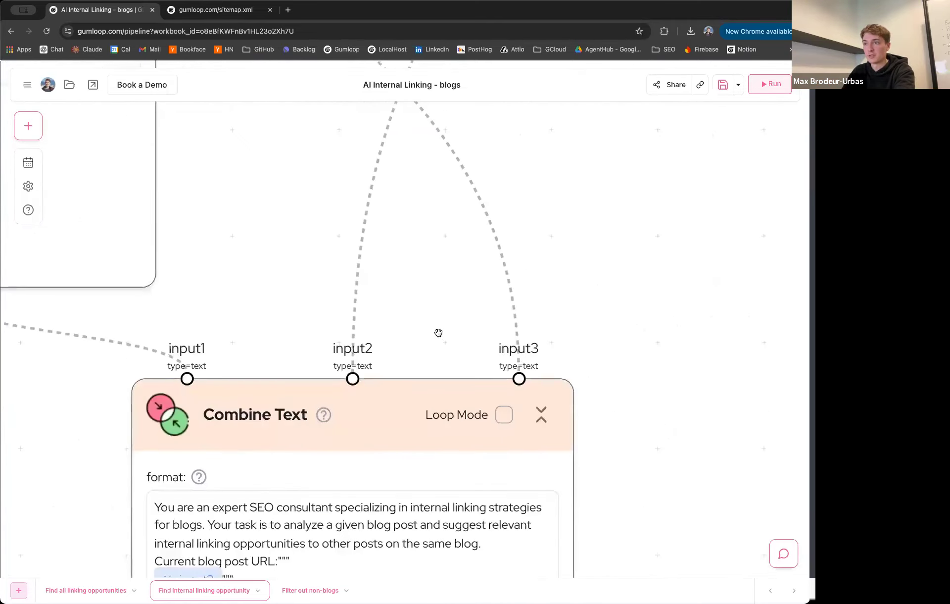
Step: Review where the Combine Text format places the blog content and available posts, and follow its combined text output
scroll(439, 333, down, 2)
drag(135, 470, 184, 301)
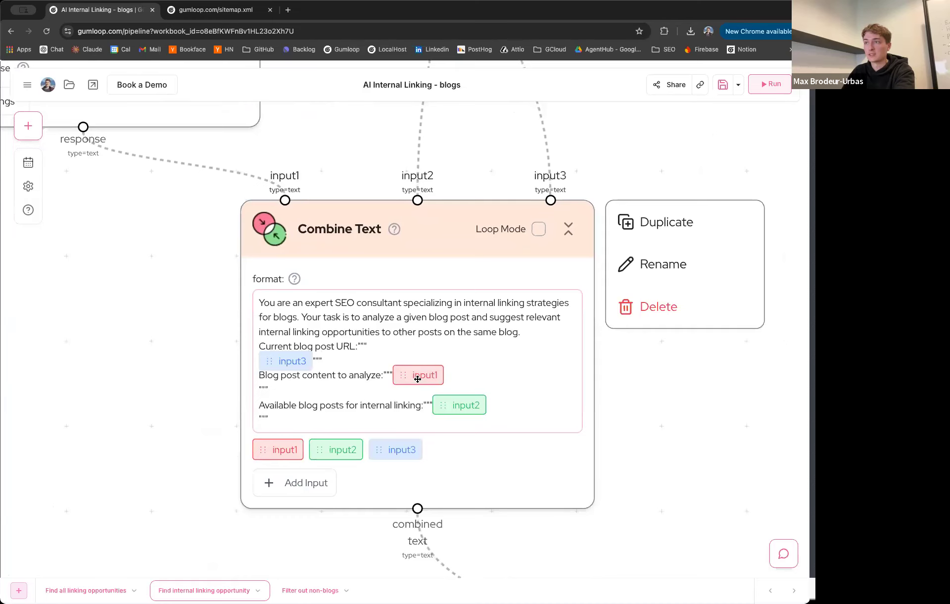
scroll(169, 405, down, 2)
scroll(164, 420, down, 2)
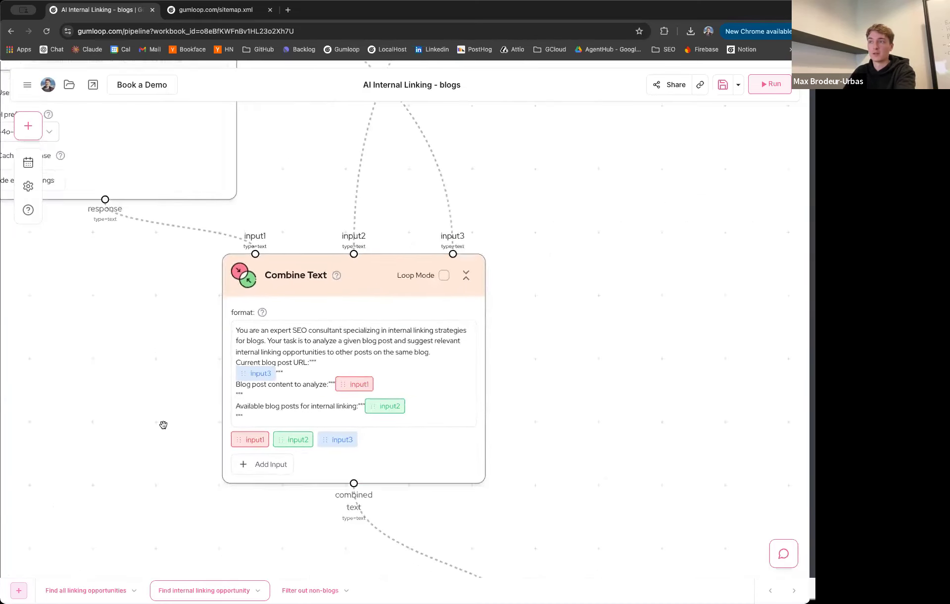
scroll(156, 396, down, 5)
scroll(168, 407, up, 3)
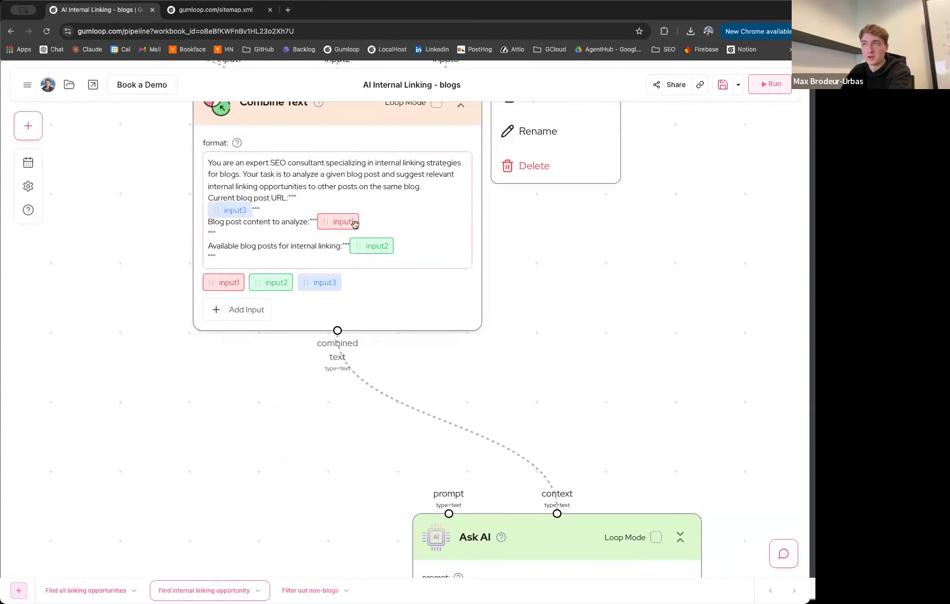
Step: Skim the entire prompt of the Ask AI node that receives the combined text, and check its model preference
drag(271, 497, 233, 365)
scroll(232, 366, down, 5)
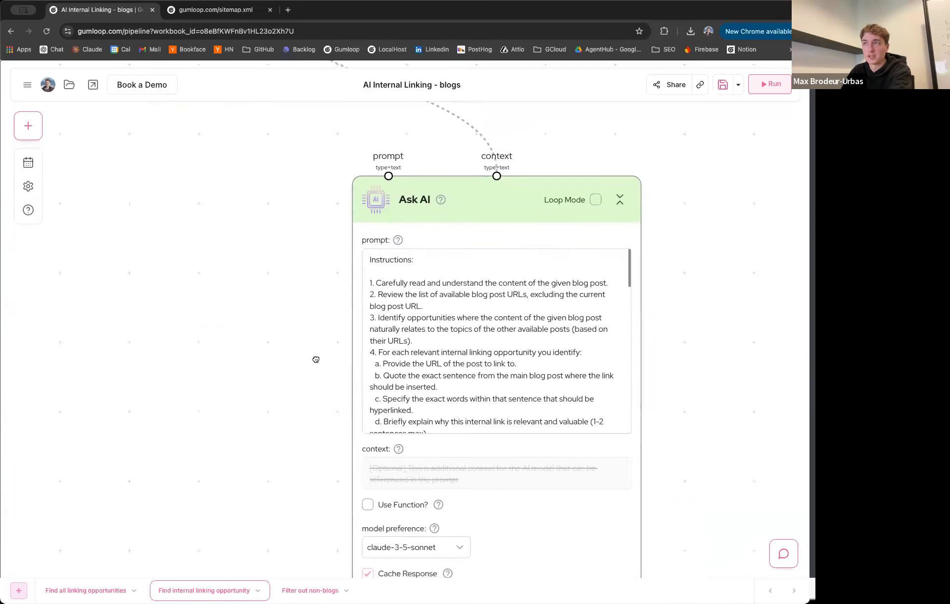
scroll(405, 311, down, 5)
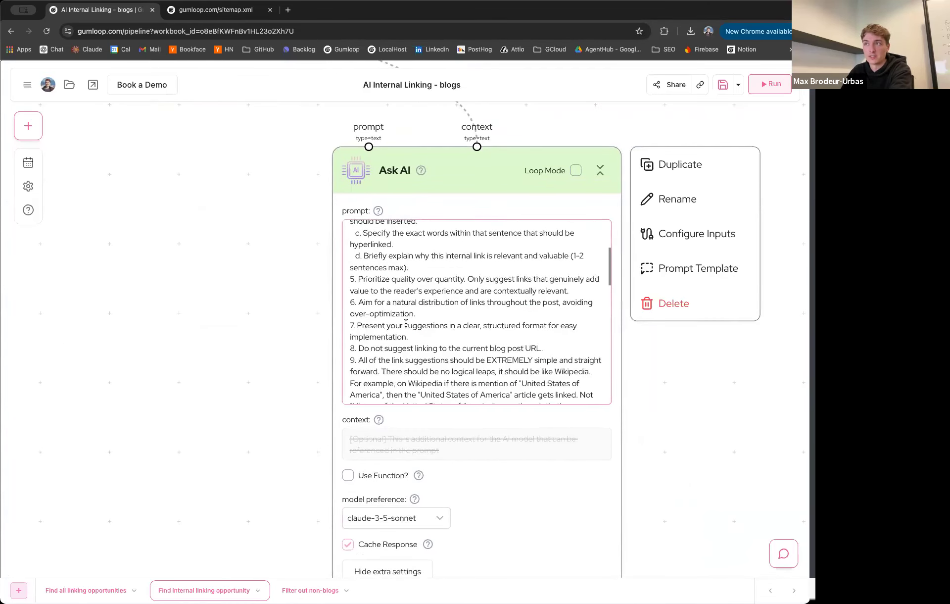
scroll(432, 350, down, 15)
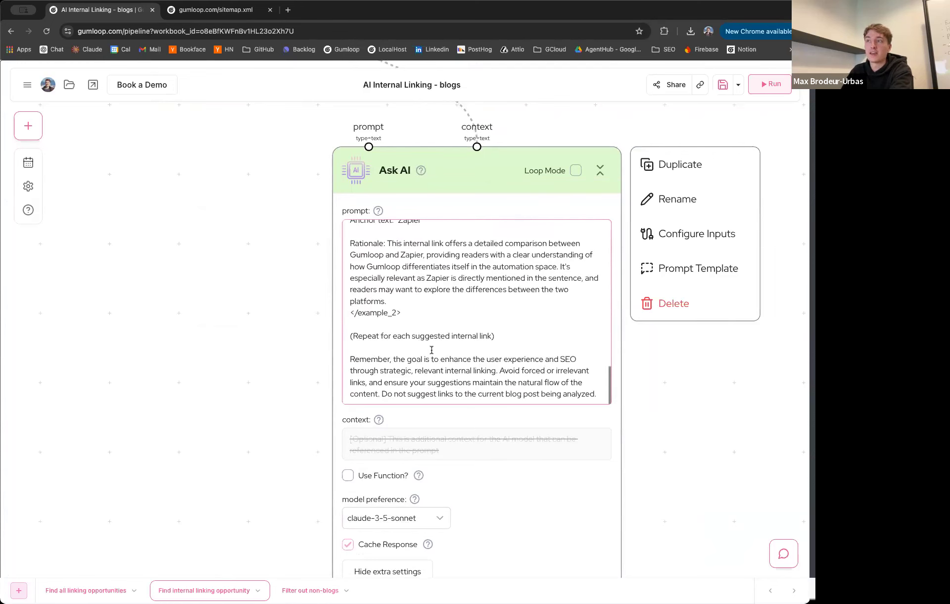
scroll(431, 344, up, 20)
click(286, 316)
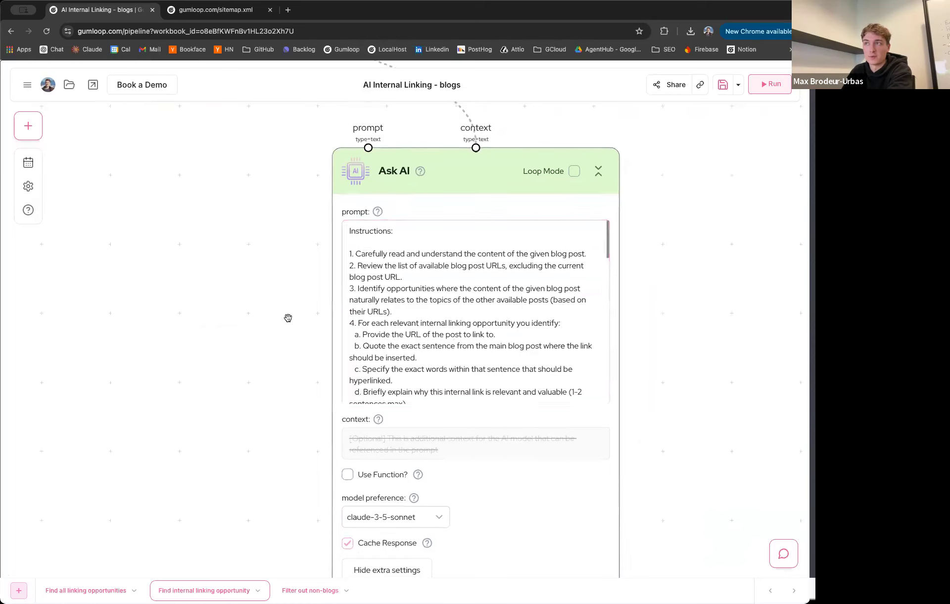
scroll(288, 318, down, 2)
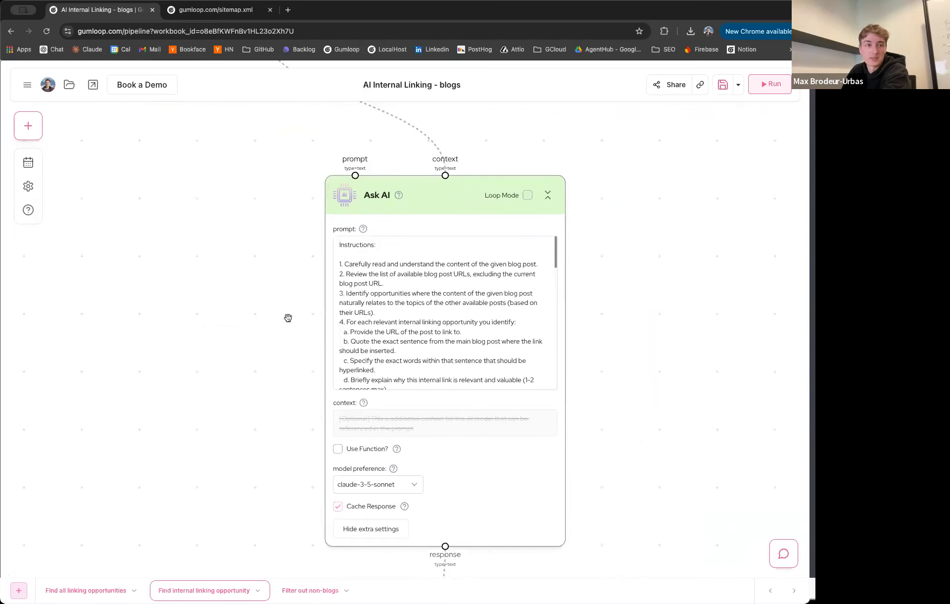
click(353, 307)
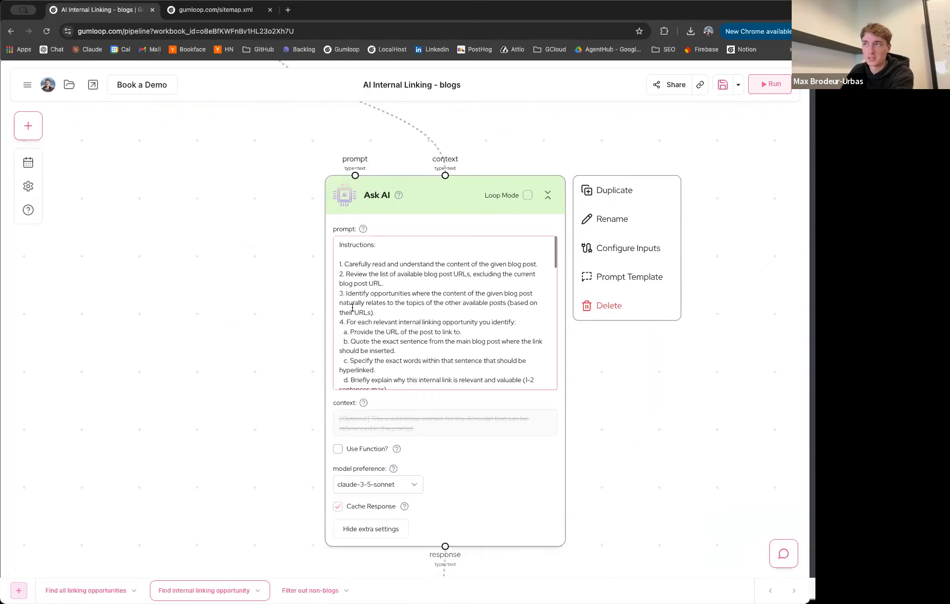
Step: Read the numbered instructions in the second Ask AI prompt, from understanding the blog post to keeping link suggestions simple
click(321, 259)
scroll(300, 268, up, 3)
drag(223, 270, 136, 245)
drag(277, 246, 549, 242)
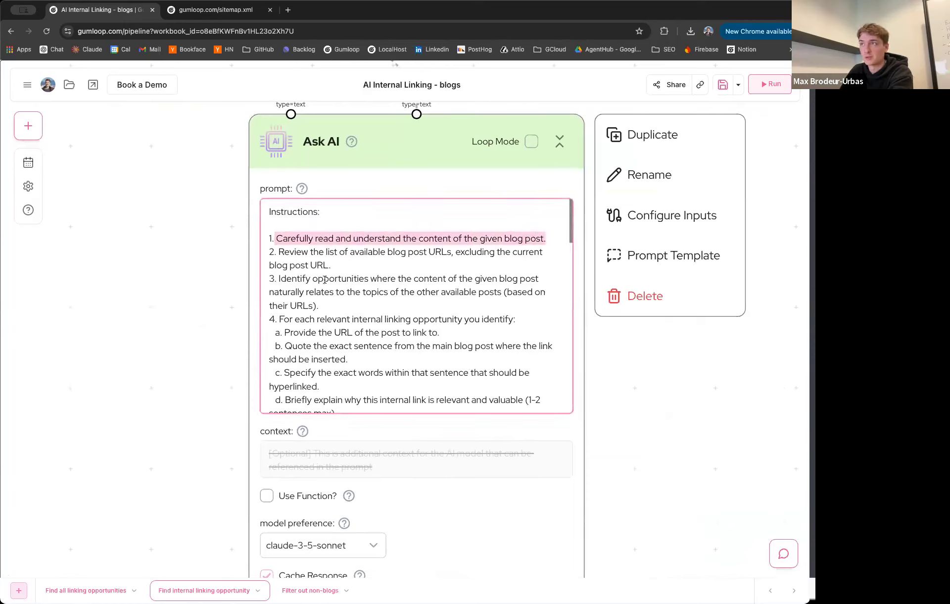
scroll(307, 273, down, 3)
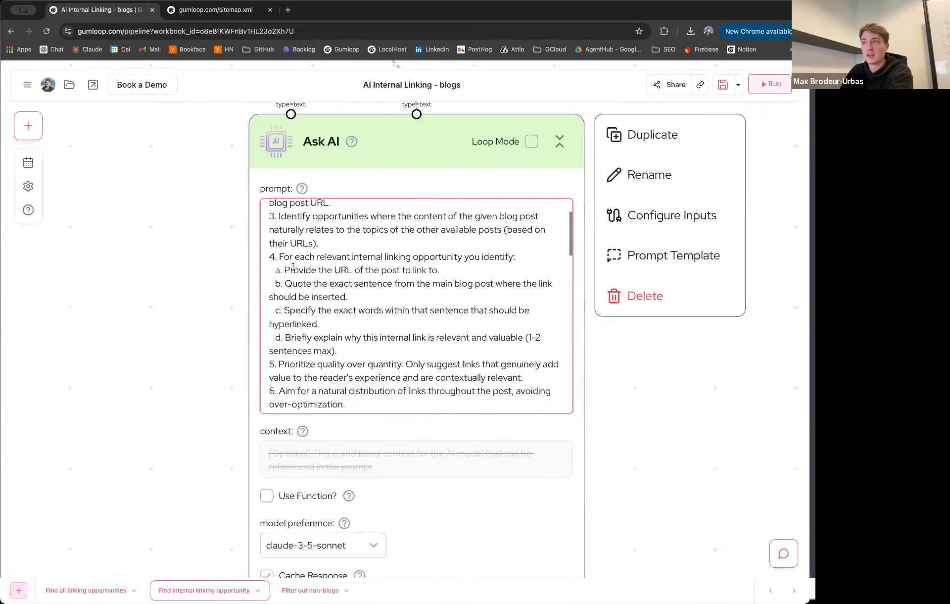
scroll(293, 267, down, 5)
scroll(372, 375, down, 1)
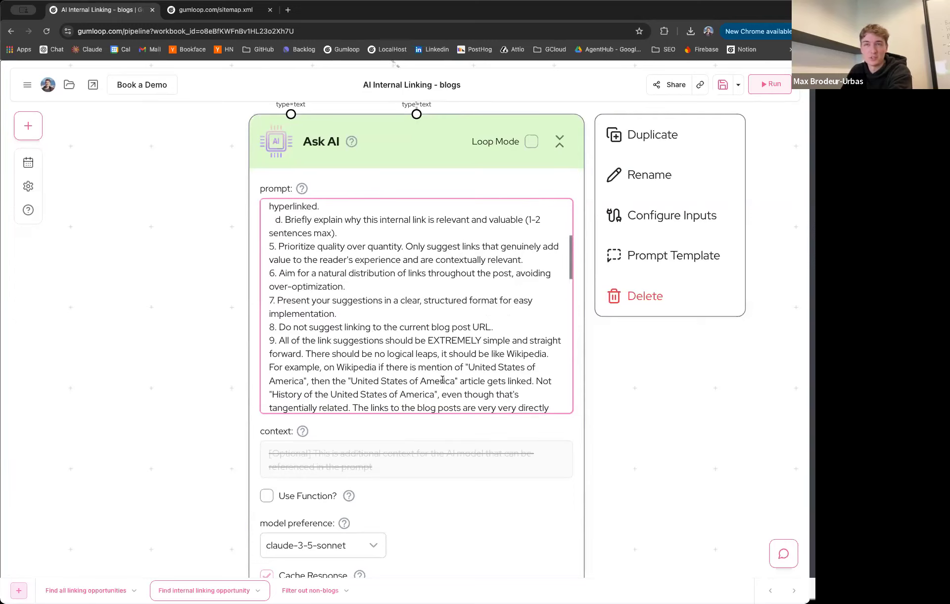
click(151, 215)
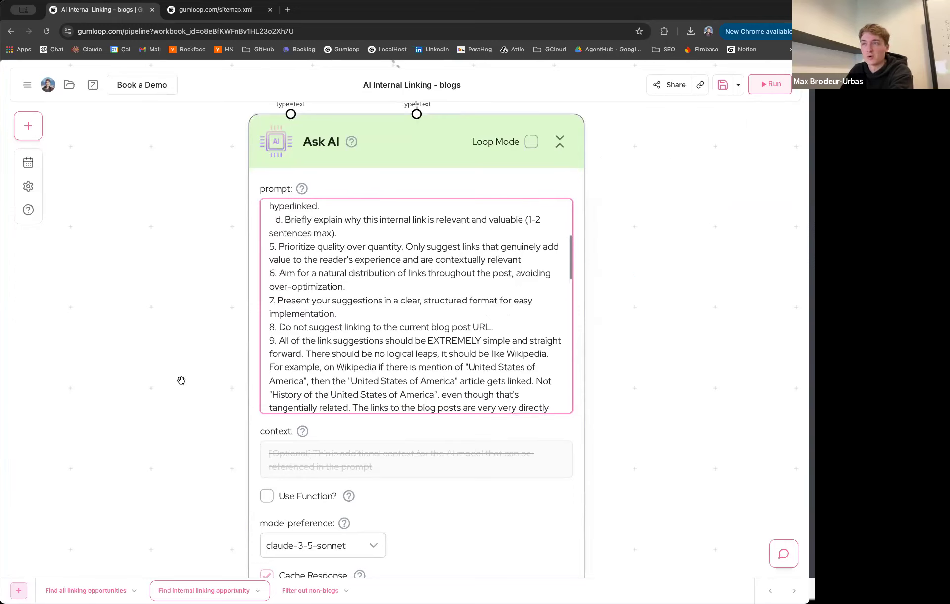
Step: Examine the full examples in the Ask AI prompt, including their link, sentence, anchor text and rationale
click(378, 365)
scroll(378, 364, down, 10)
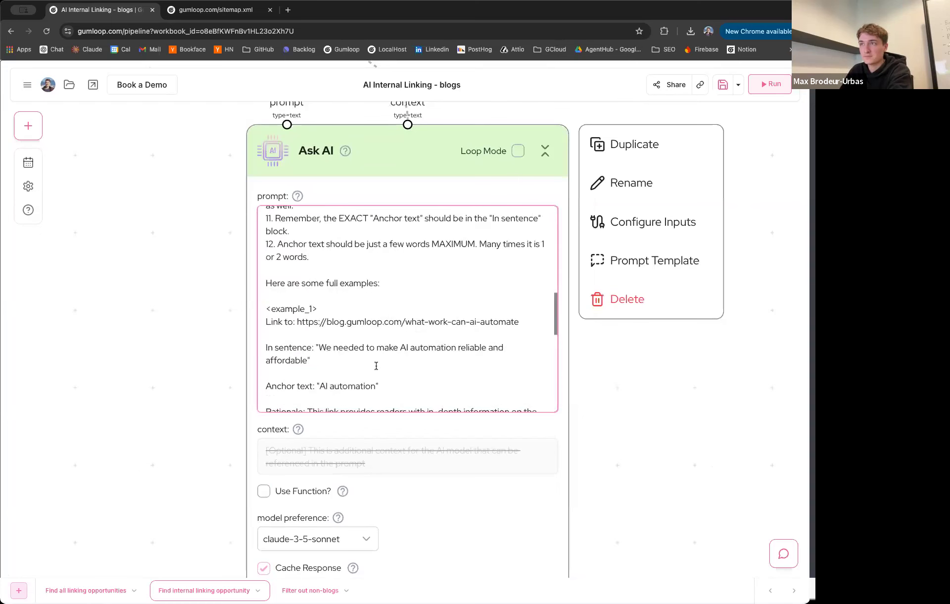
scroll(291, 286, up, 2)
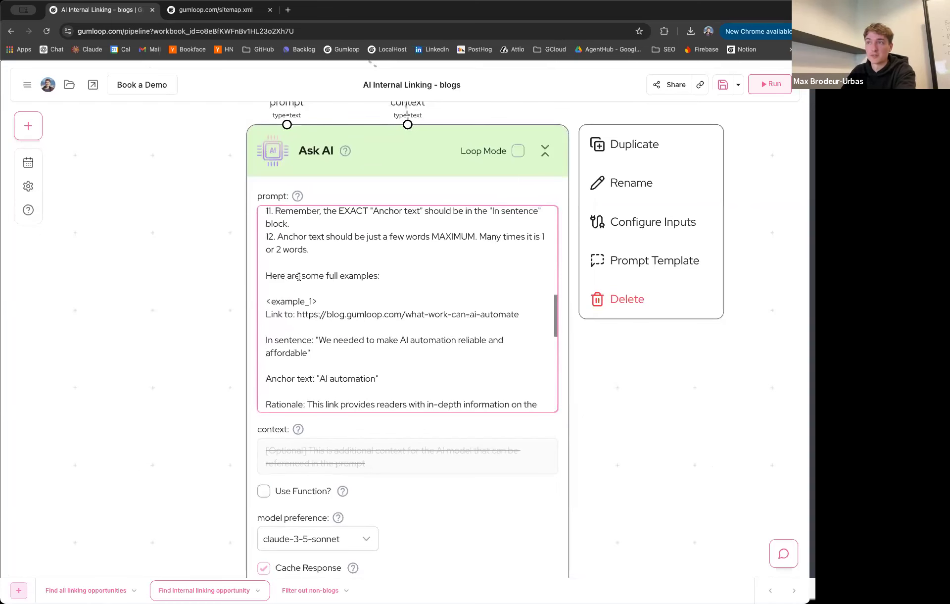
drag(266, 274, 410, 313)
click(392, 299)
drag(341, 282, 260, 220)
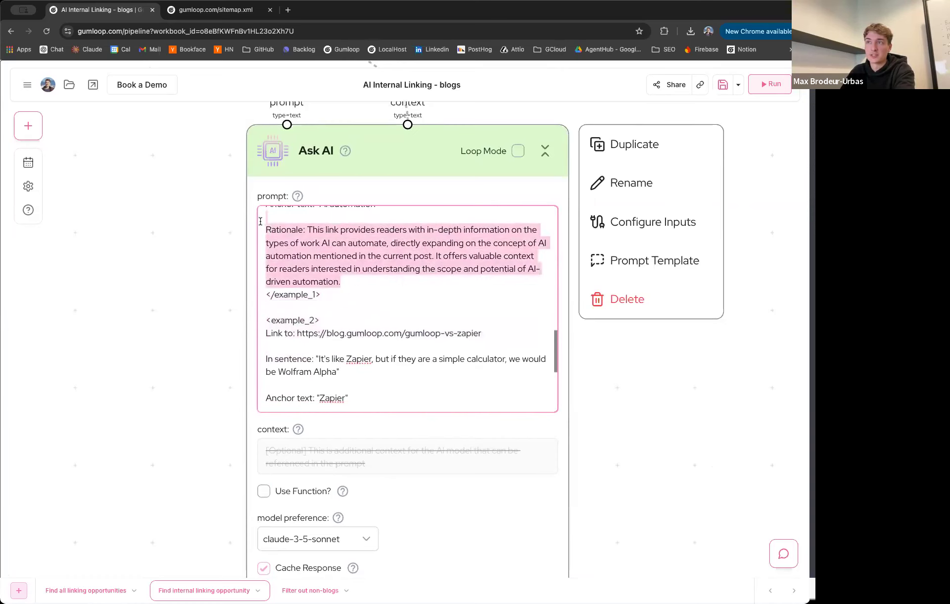
click(258, 224)
scroll(260, 232, down, 5)
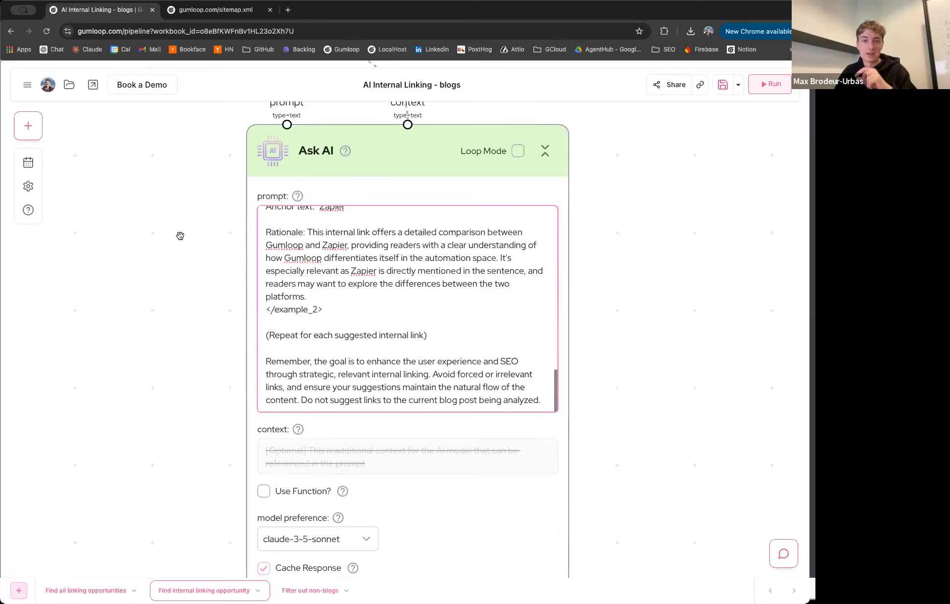
Step: Review the Ask AI prompt's closing reminder and return to the start of its instructions
scroll(190, 251, down, 1)
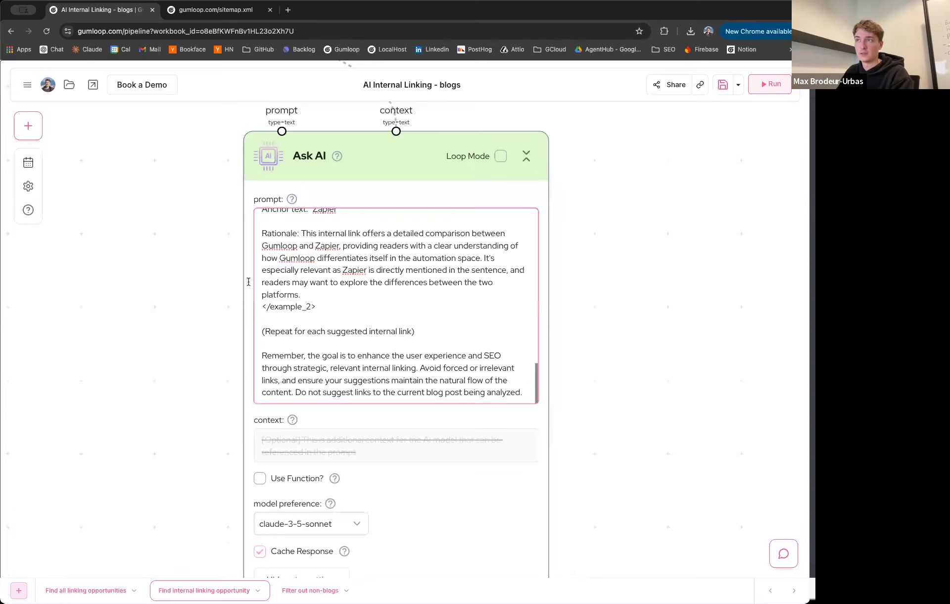
scroll(200, 308, down, 2)
drag(179, 289, 157, 271)
scroll(330, 241, up, 15)
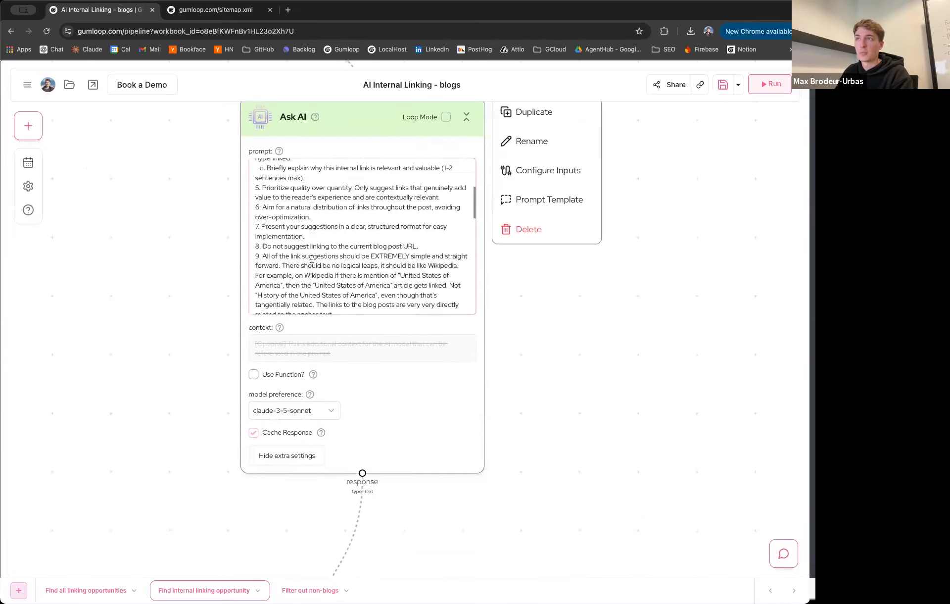
drag(193, 239, 187, 315)
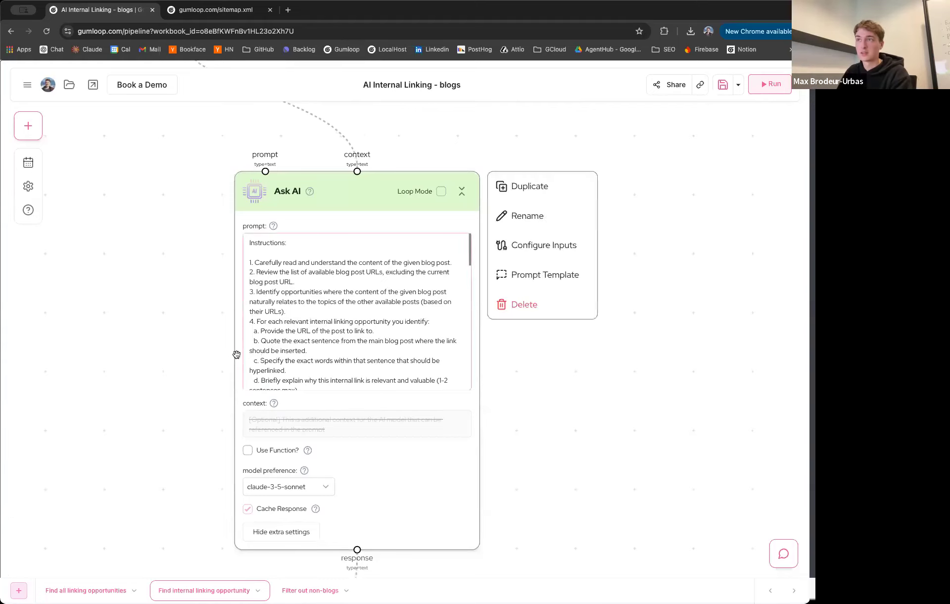
Step: Follow the Ask AI response into the Extract Data node and look over its overall structure
scroll(213, 223, down, 3)
scroll(225, 244, down, 8)
scroll(193, 315, down, 10)
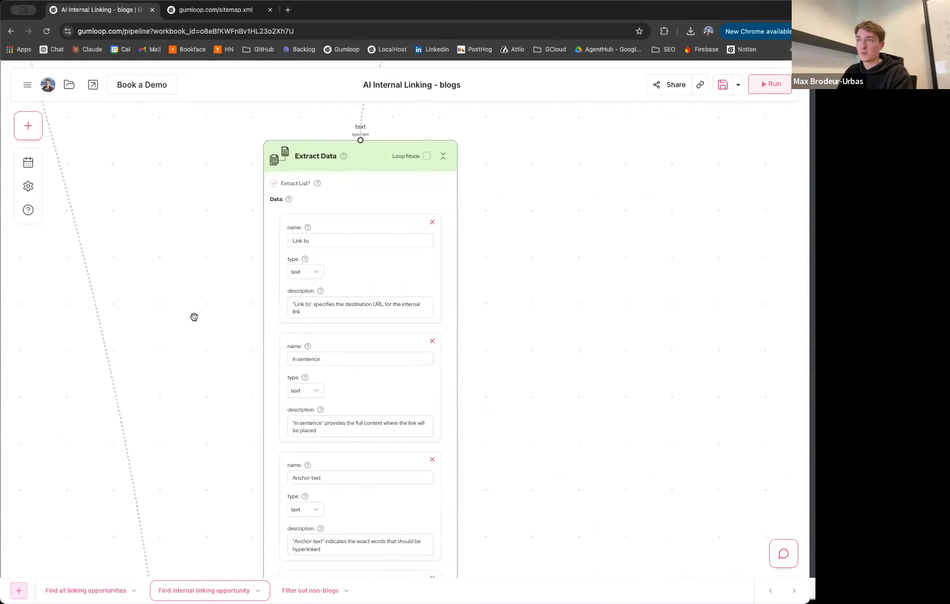
scroll(204, 284, up, 3)
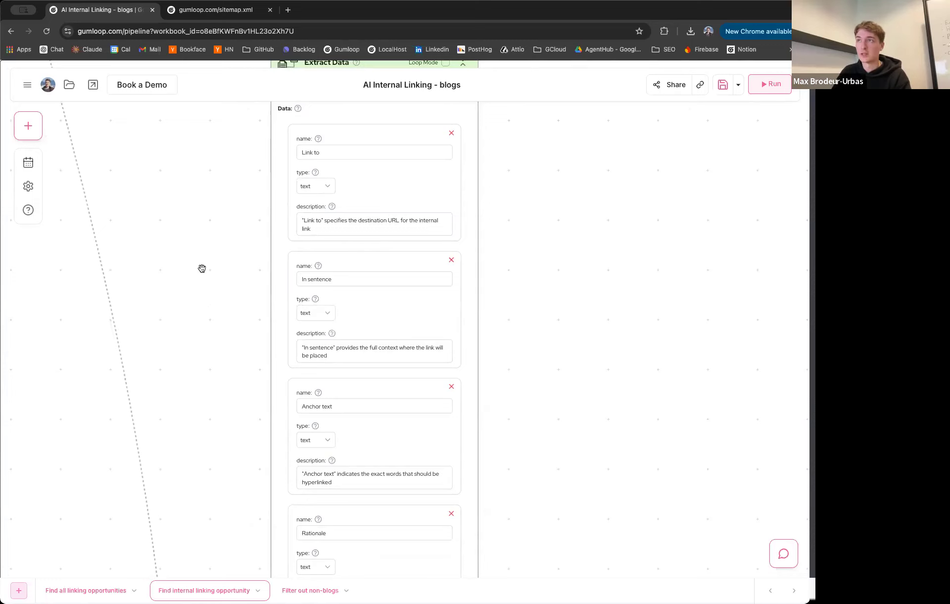
scroll(202, 269, down, 10)
scroll(258, 263, up, 3)
scroll(277, 178, up, 10)
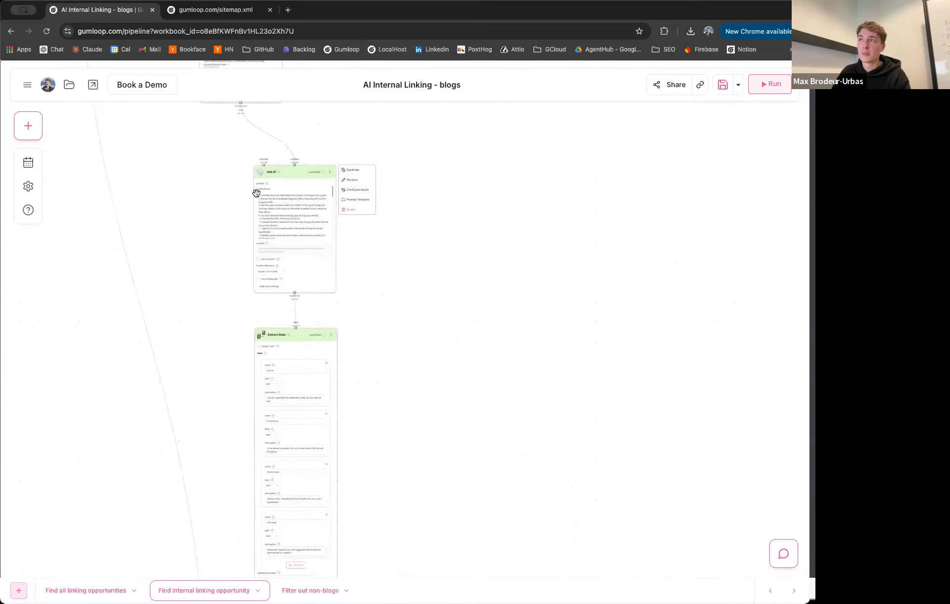
scroll(147, 266, down, 10)
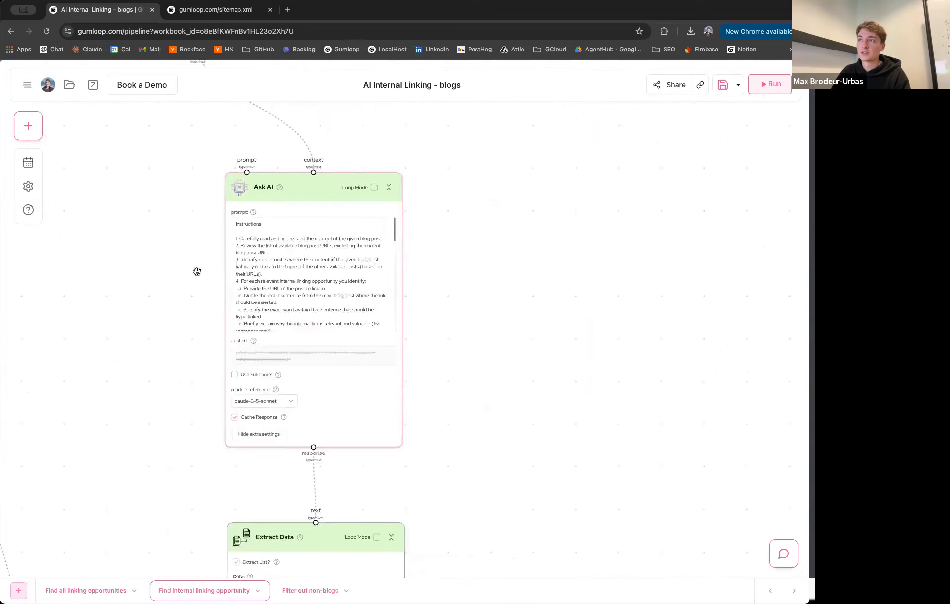
scroll(168, 292, down, 5)
scroll(188, 305, up, 6)
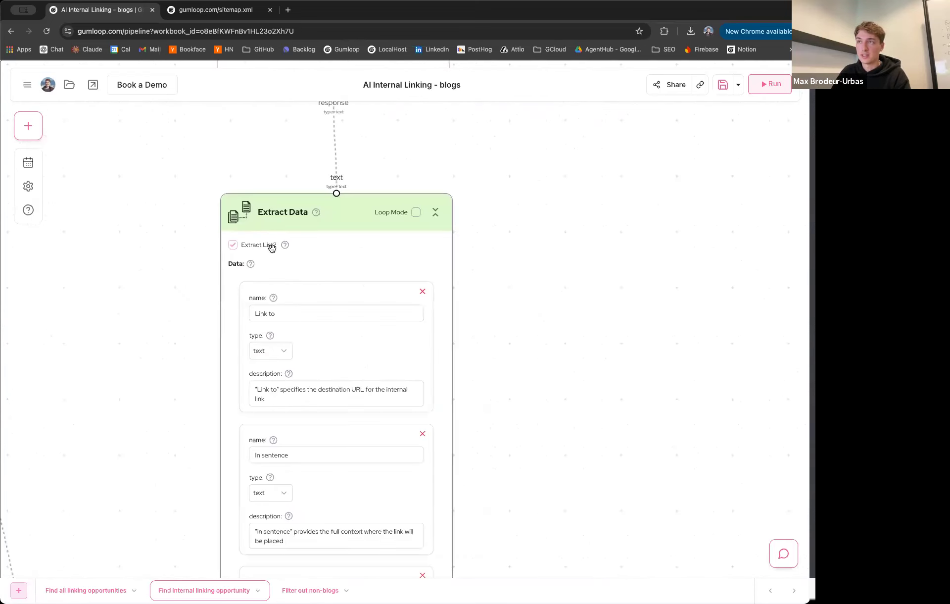
Step: Examine the Extract Data node's Extract List option and its Link to, In sentence, Anchor text and Rationale fields
scroll(181, 277, down, 1)
drag(290, 228, 263, 220)
click(288, 372)
scroll(309, 339, down, 5)
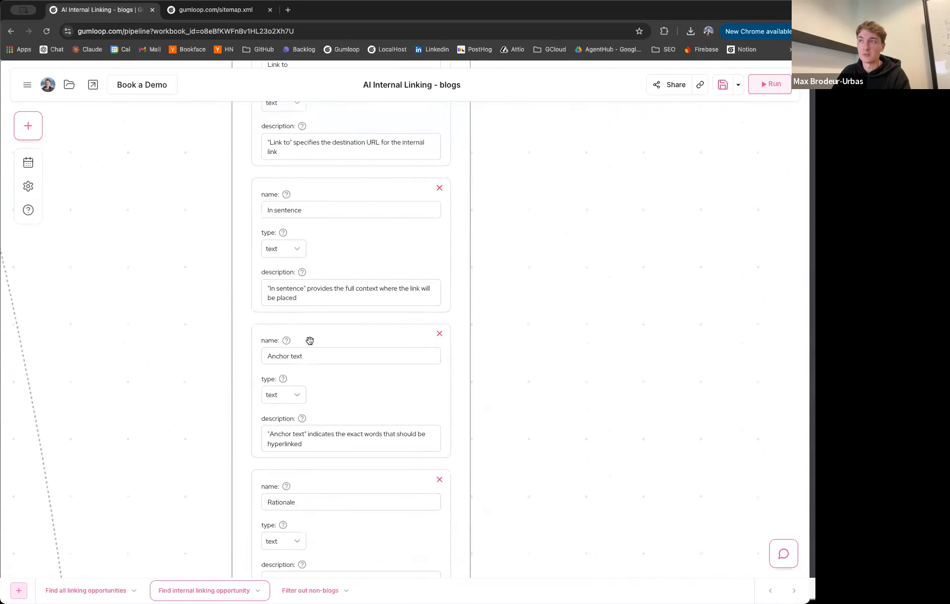
drag(307, 355, 267, 356)
scroll(177, 419, down, 5)
double_click(293, 348)
scroll(153, 361, down, 5)
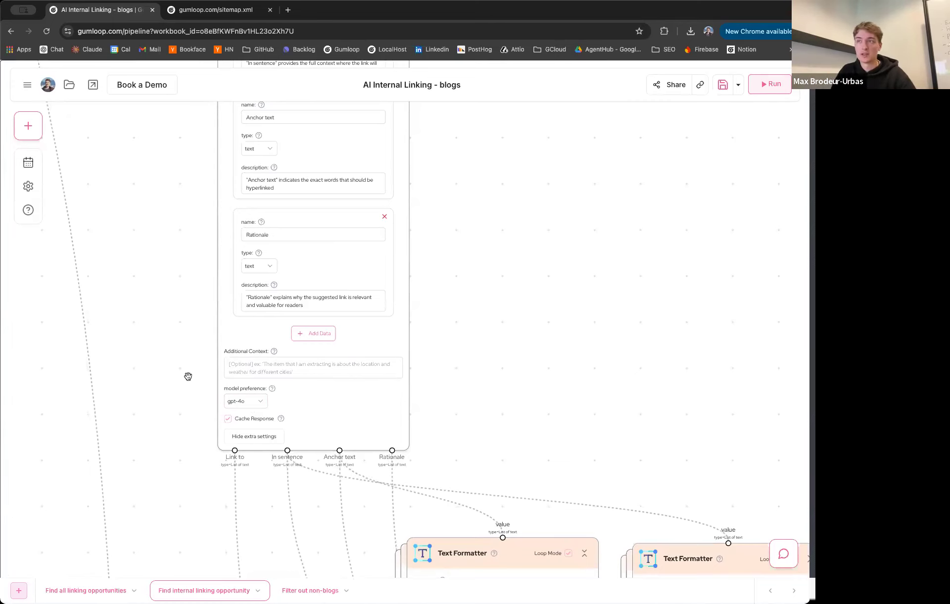
Step: Trace the extracted lists through the Text Formatter and Filter nodes to the Google Sheets Writer node
scroll(159, 355, down, 5)
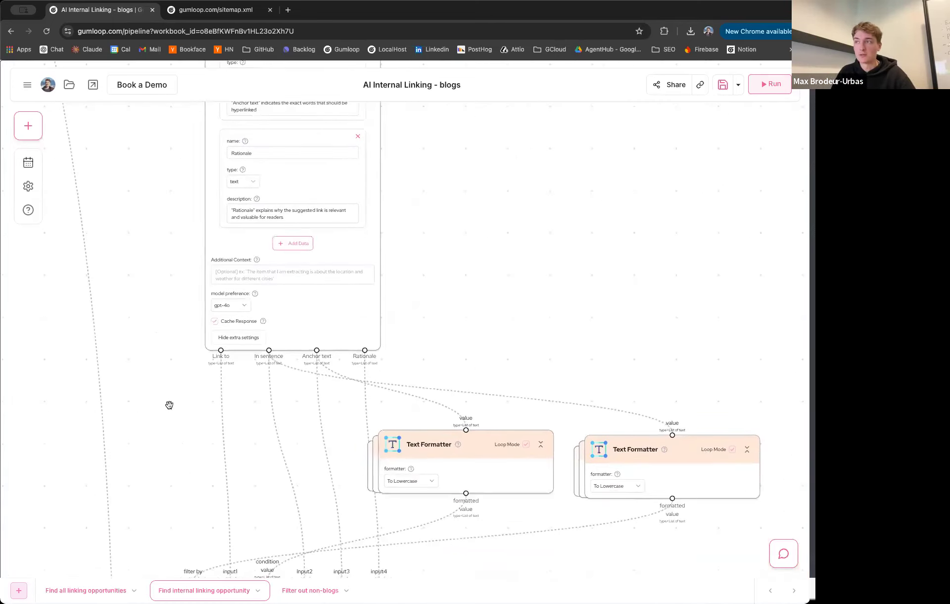
scroll(191, 180, down, 10)
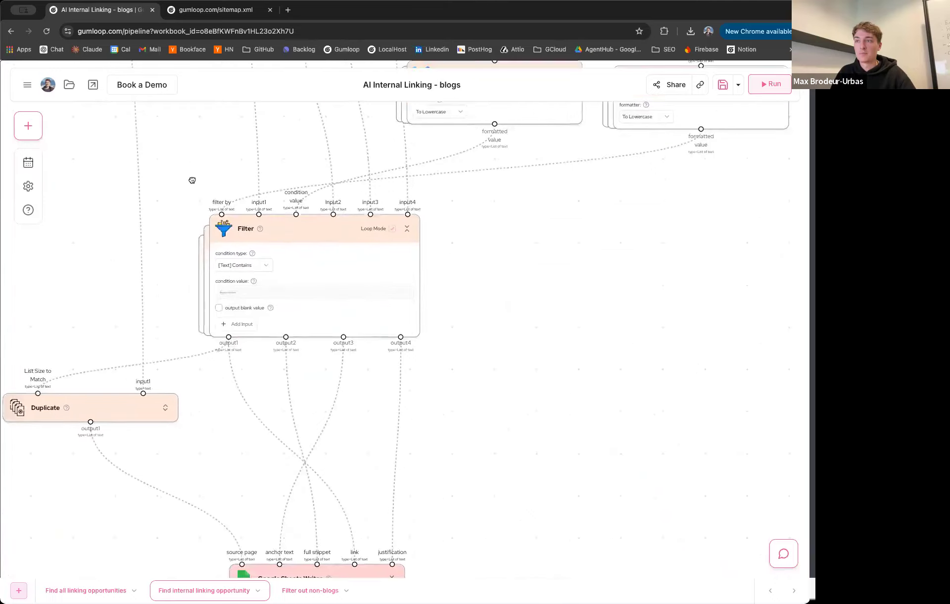
click(340, 300)
click(219, 344)
scroll(219, 341, up, 3)
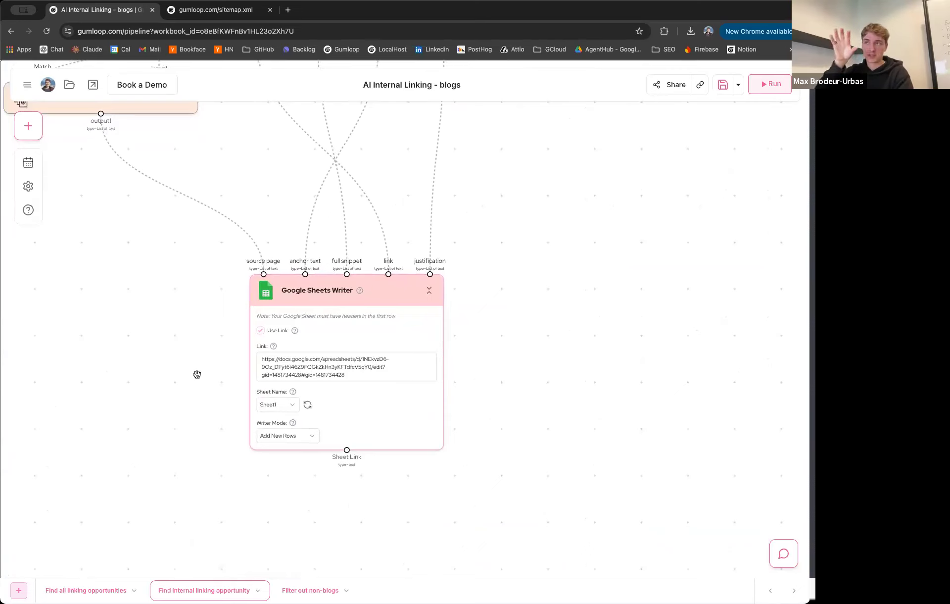
Step: Review how the two Text Formatter nodes feed the Filter and how its outputs reach the Duplicate and Google Sheets Writer nodes
scroll(197, 374, down, 3)
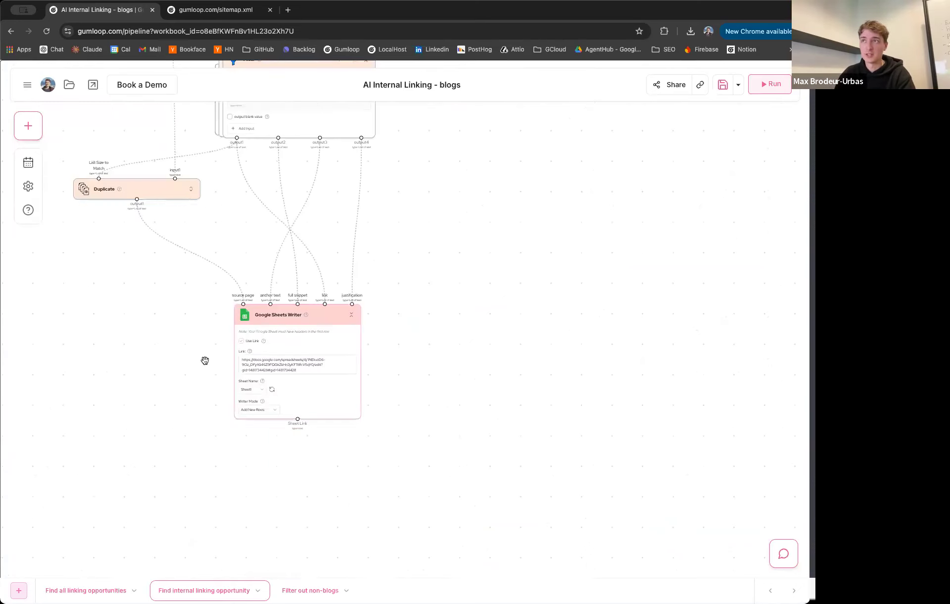
scroll(191, 197, up, 5)
scroll(187, 325, up, 5)
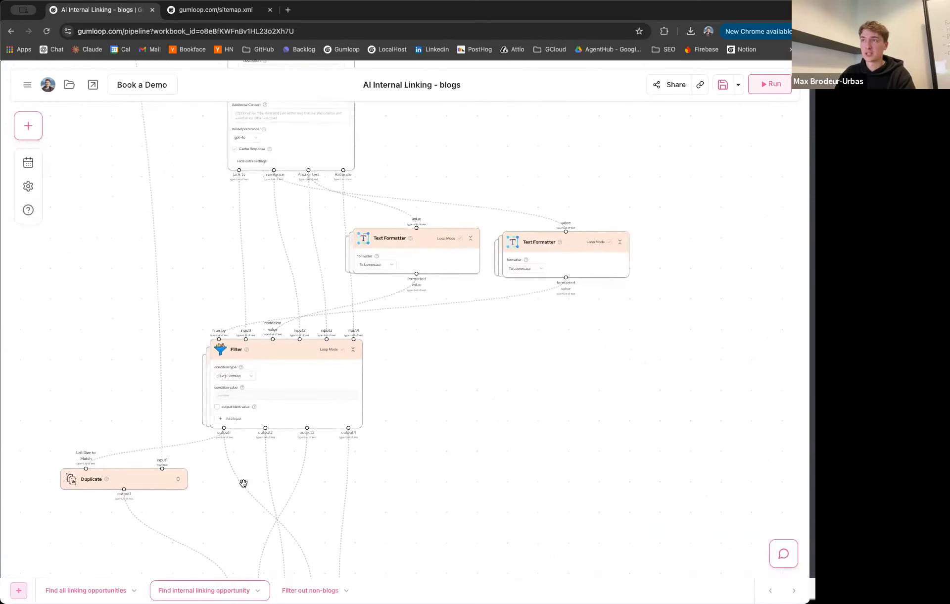
scroll(208, 237, up, 5)
scroll(162, 221, down, 2)
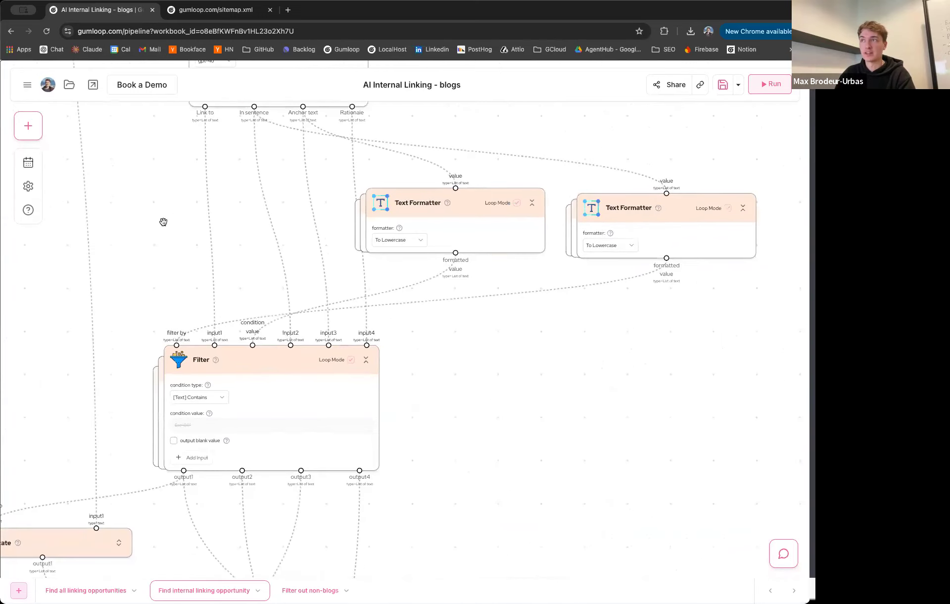
drag(447, 206, 444, 208)
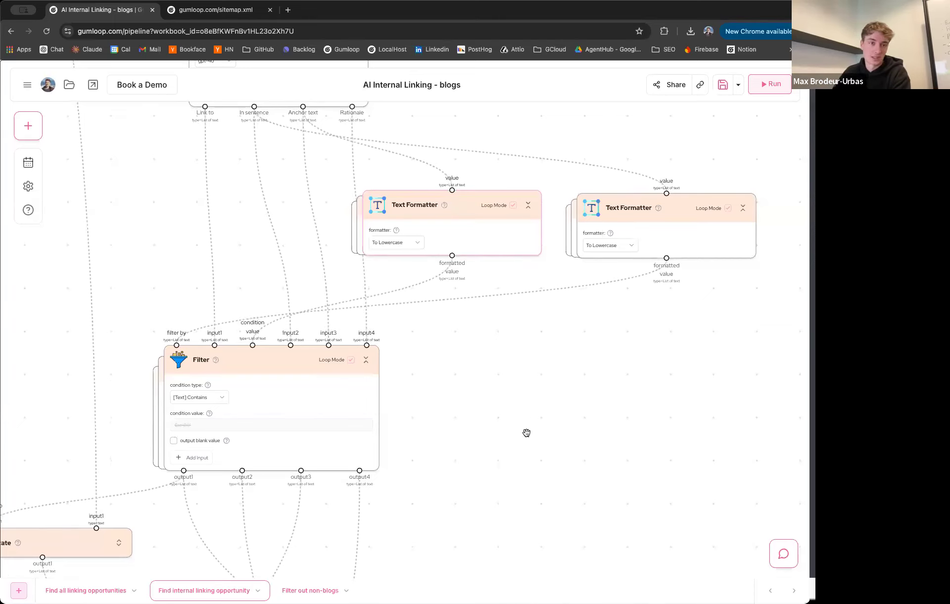
scroll(509, 449, down, 5)
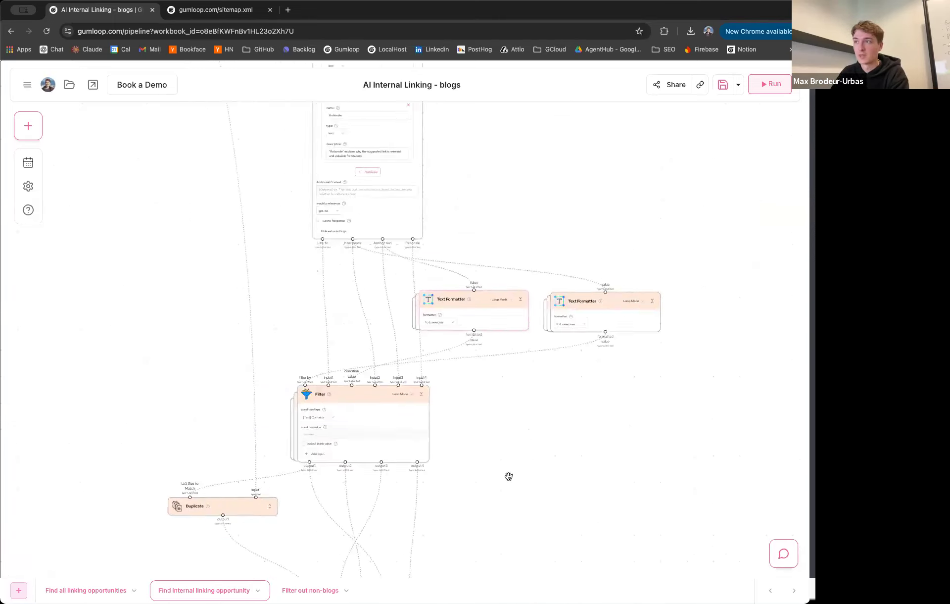
scroll(509, 477, down, 5)
scroll(425, 344, up, 3)
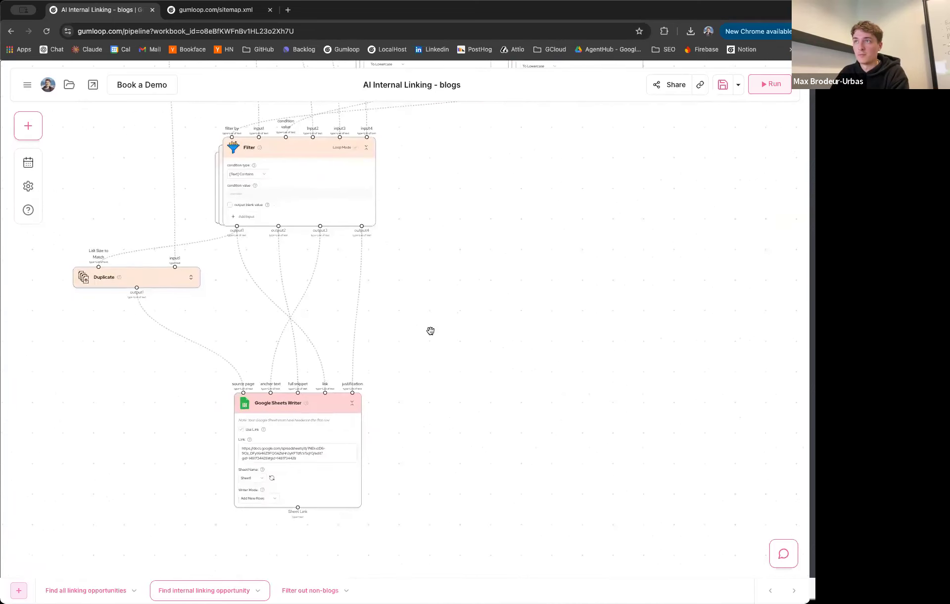
Step: Return to the Find all linking opportunities flow and examine the Error Shield around the looped subflow within the whole layout
click(85, 590)
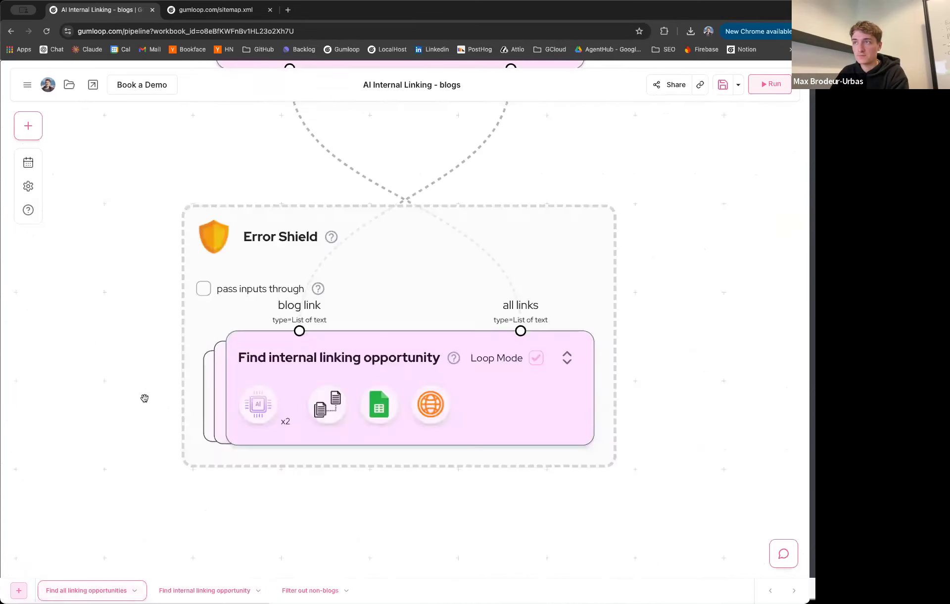
drag(177, 432, 124, 341)
scroll(168, 337, up, 5)
scroll(123, 342, up, 2)
mouse_move(335, 310)
mouse_down()
mouse_move(304, 316)
mouse_move(320, 311)
mouse_up()
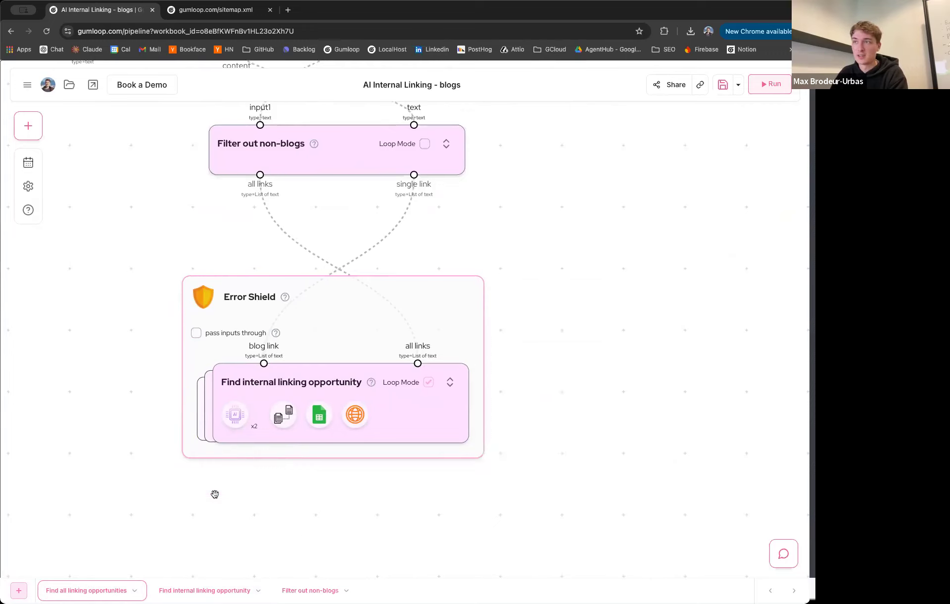
drag(331, 284, 315, 292)
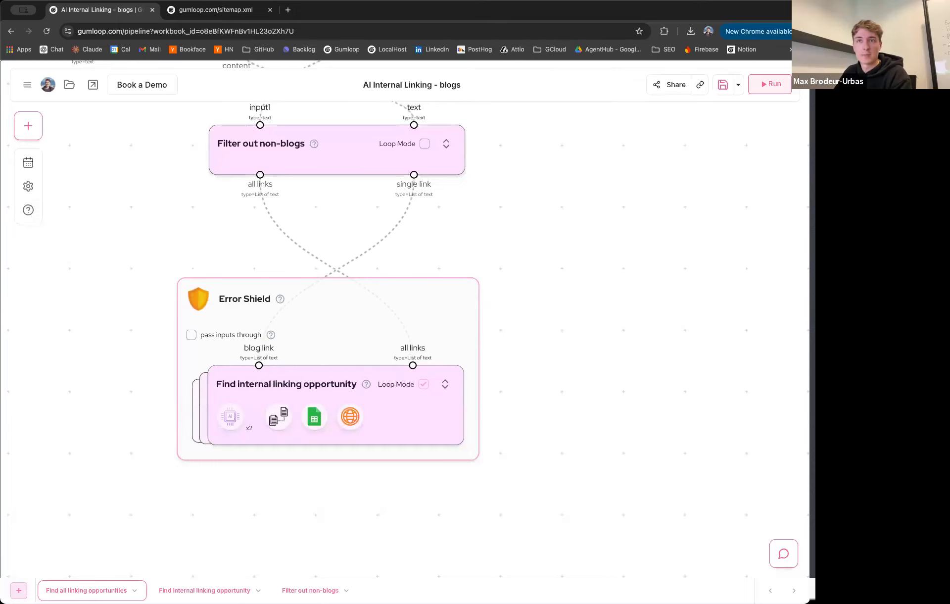
scroll(81, 403, down, 10)
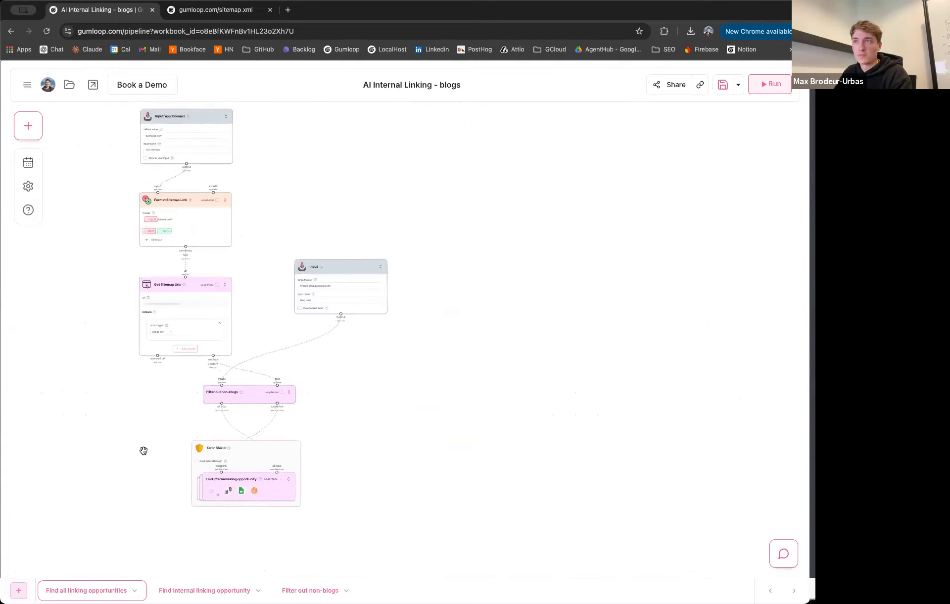
scroll(152, 416, down, 3)
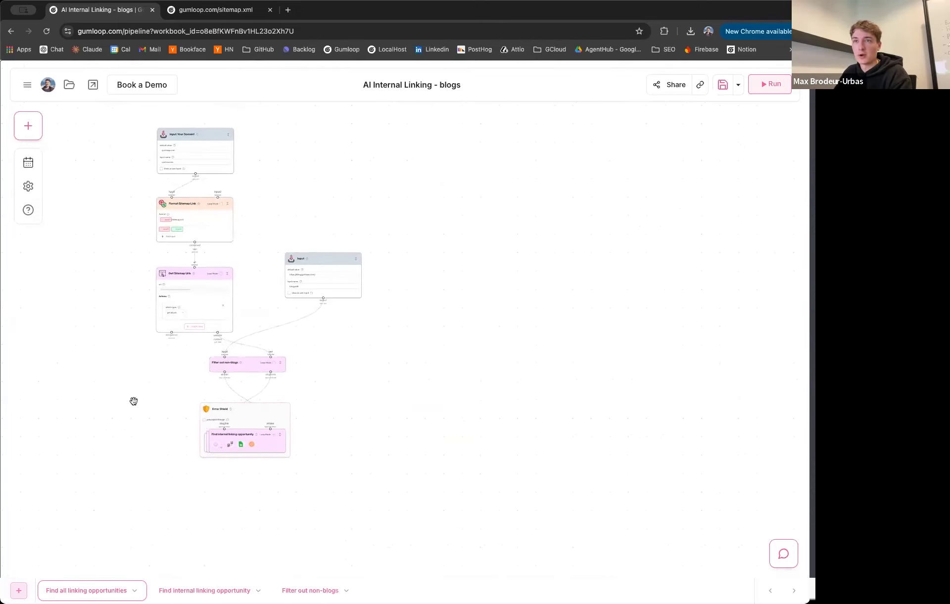
scroll(134, 401, up, 3)
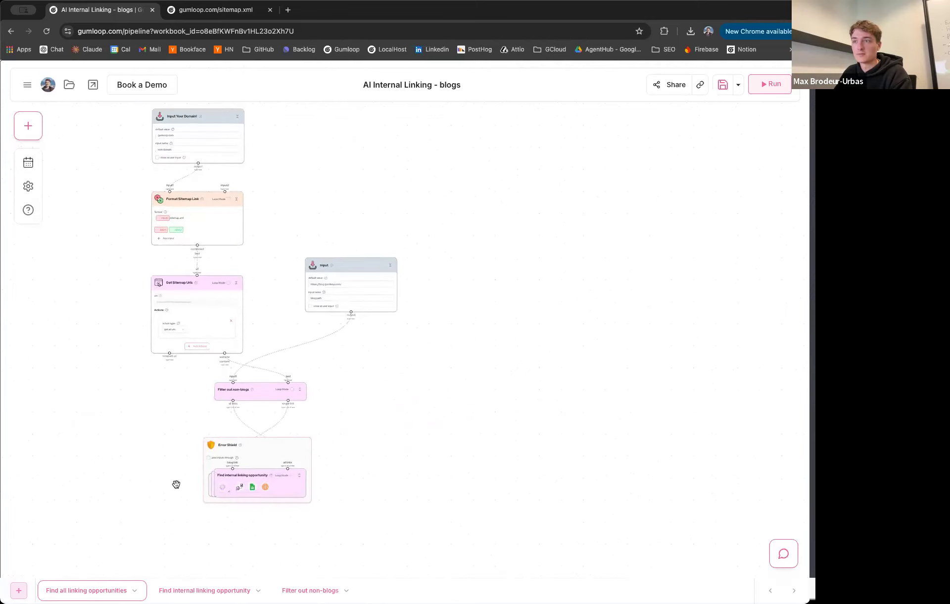
Step: Open the Find internal linking opportunity subflow and look over its chain from Combine Text through Ask AI to Extract Data
click(184, 589)
scroll(151, 451, down, 3)
scroll(149, 447, up, 5)
scroll(139, 323, up, 2)
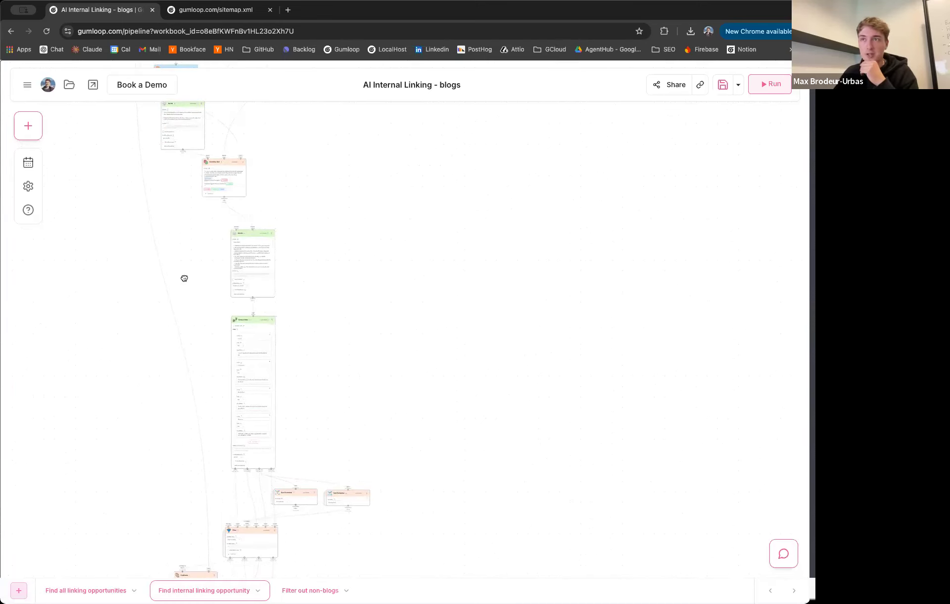
scroll(184, 278, up, 1)
scroll(187, 271, up, 5)
scroll(220, 189, down, 3)
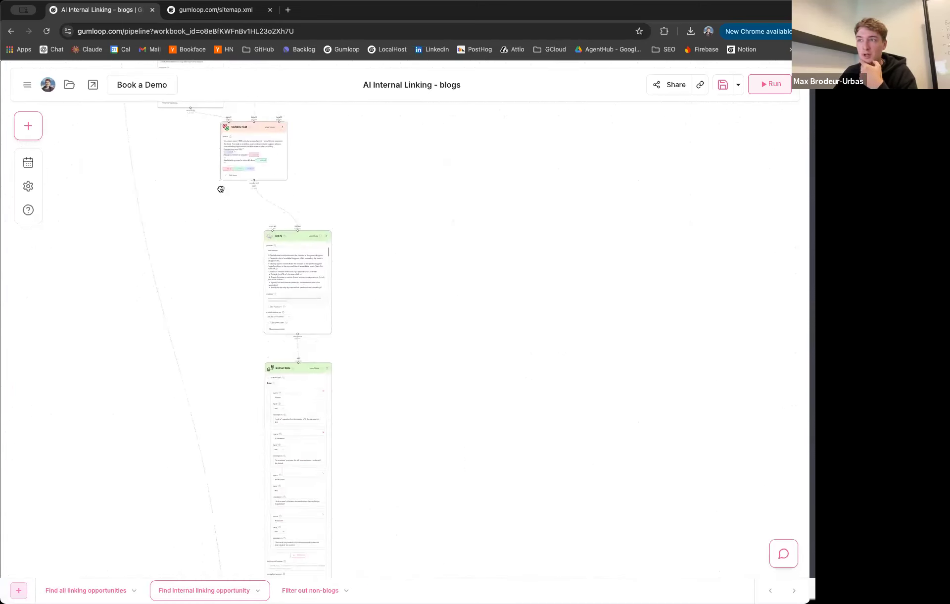
Step: Examine how the In sentence and Anchor text lists pass through the To Lowercase Text Formatter nodes into the Filter
scroll(237, 299, down, 5)
scroll(233, 314, up, 3)
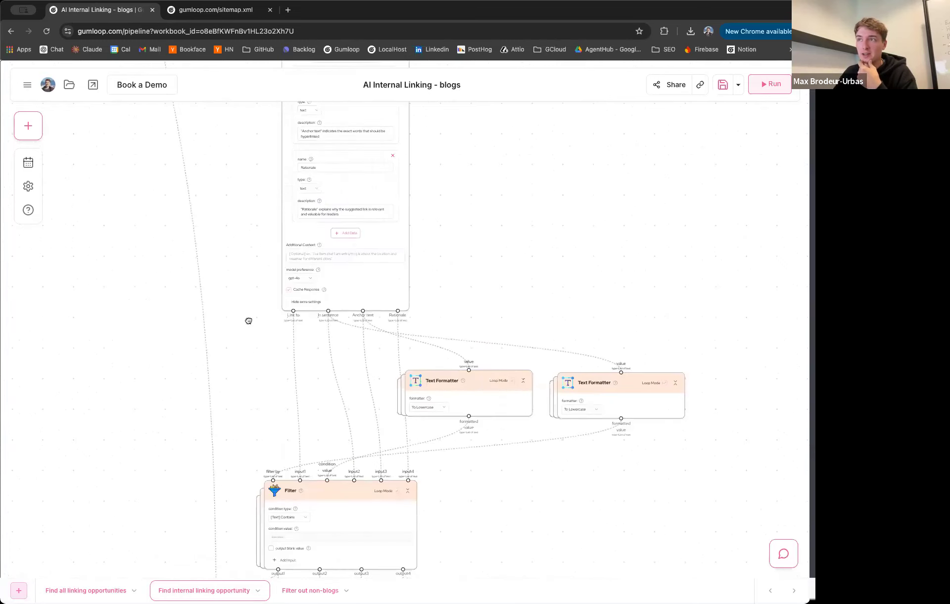
drag(249, 321, 225, 259)
scroll(225, 259, up, 3)
drag(526, 297, 499, 304)
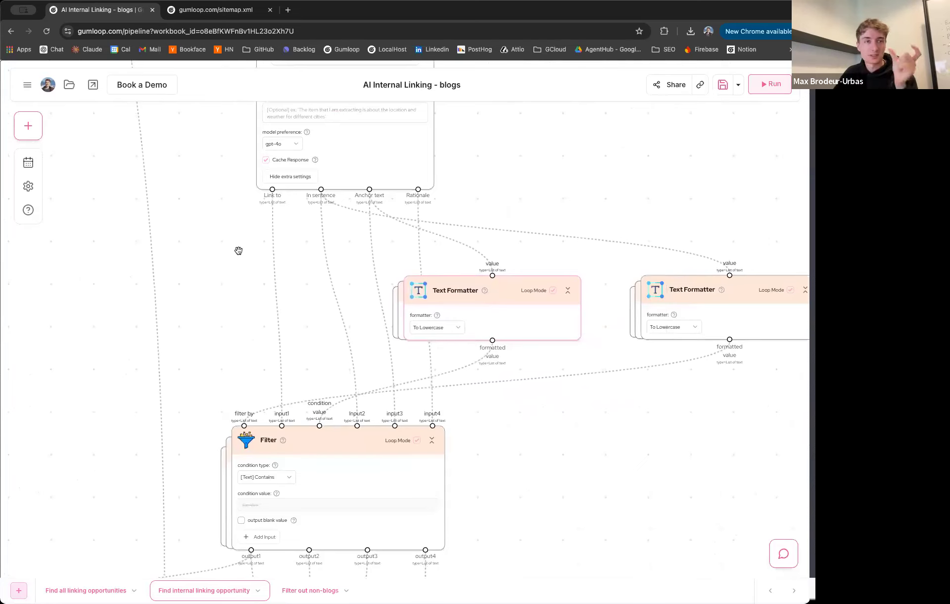
scroll(505, 303, down, 3)
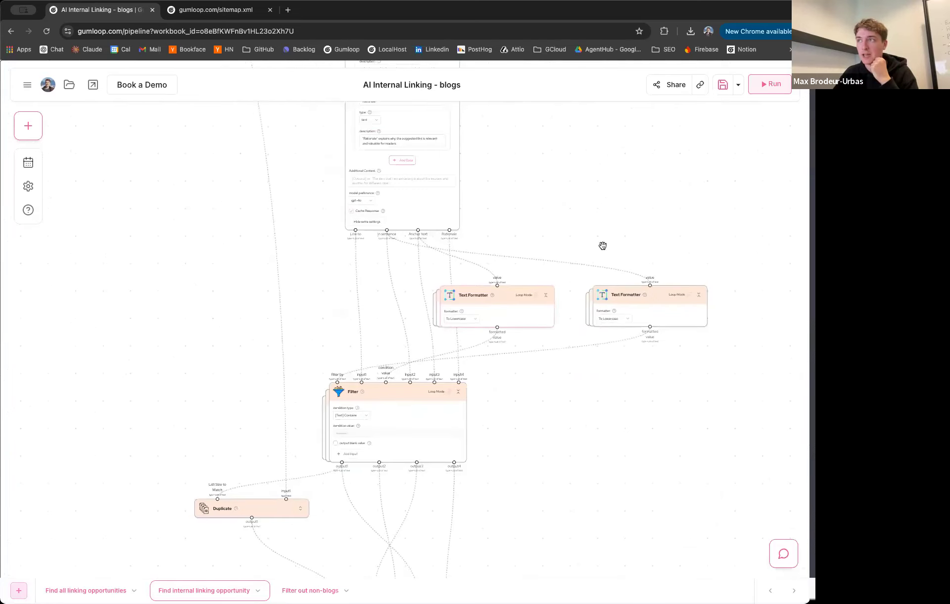
drag(603, 246, 505, 267)
Step: Go back to the Ask AI node and review its prompt from the closing reminder up to the opening instructions
scroll(227, 273, down, 4)
drag(227, 274, 225, 420)
drag(204, 250, 221, 431)
scroll(199, 293, up, 2)
drag(200, 292, 198, 188)
scroll(255, 290, up, 1)
scroll(254, 290, up, 6)
drag(254, 290, 152, 393)
scroll(308, 280, down, 10)
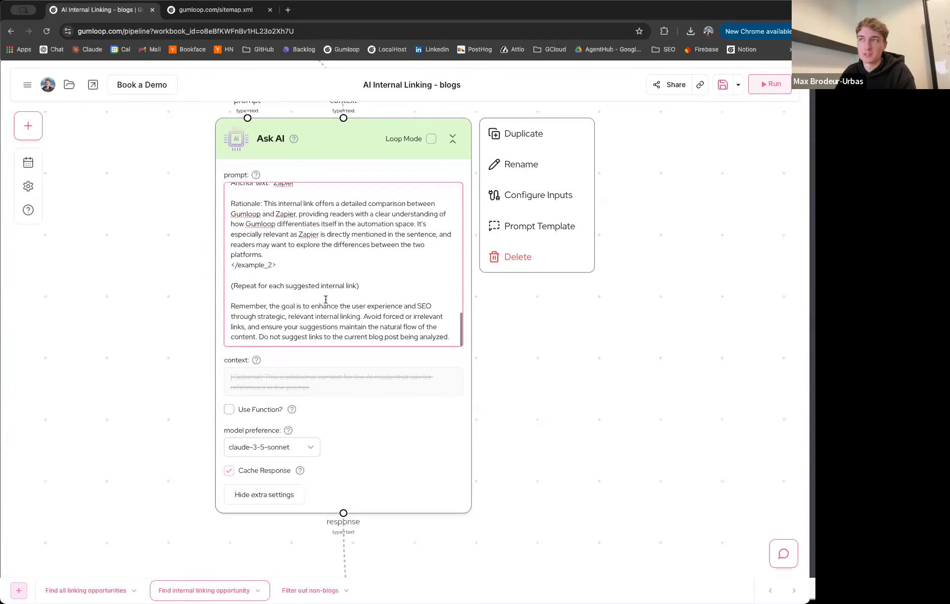
scroll(331, 302, up, 1)
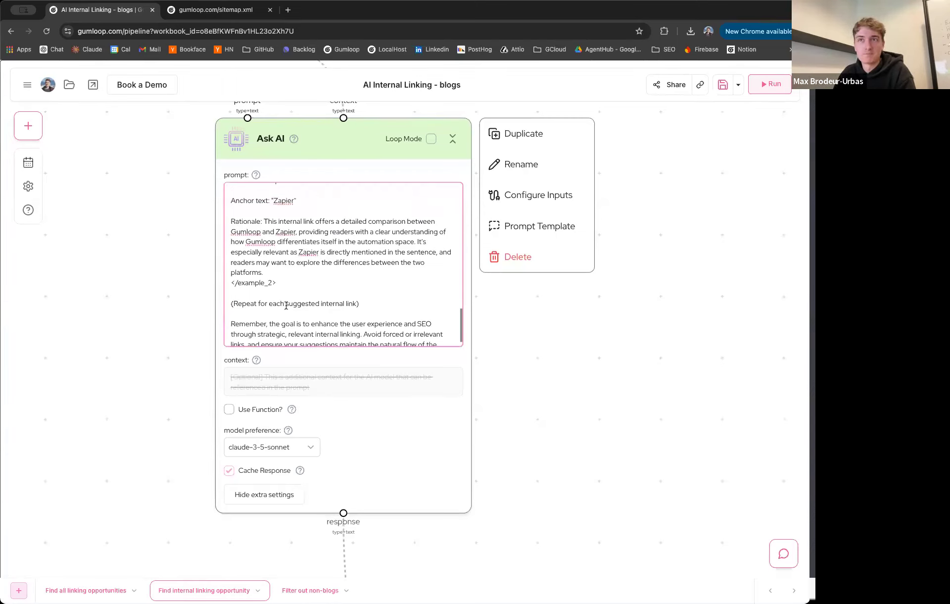
scroll(307, 300, up, 15)
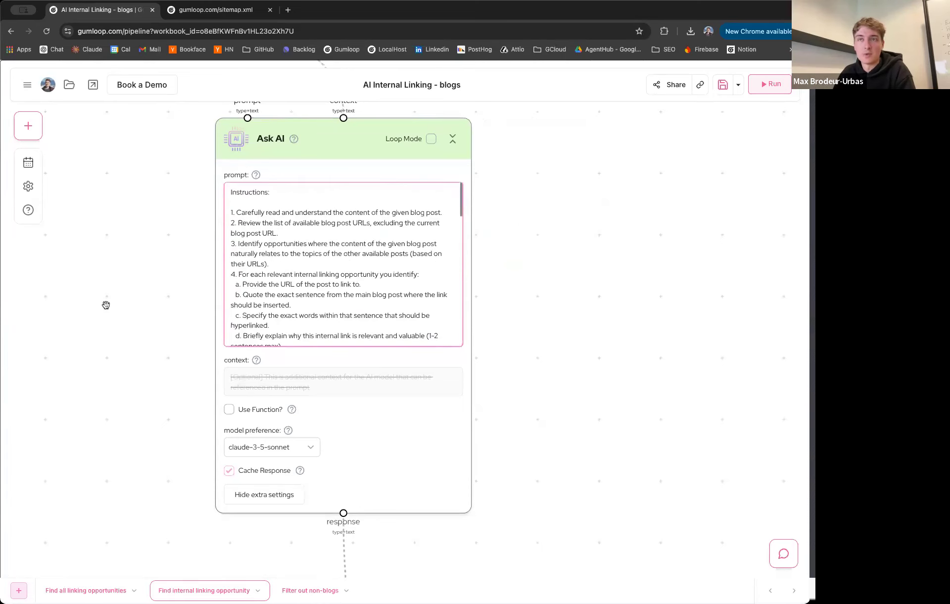
Step: Return to the Find all linking opportunities flow, and load Gumloop's Templates page in place of the sitemap
click(86, 590)
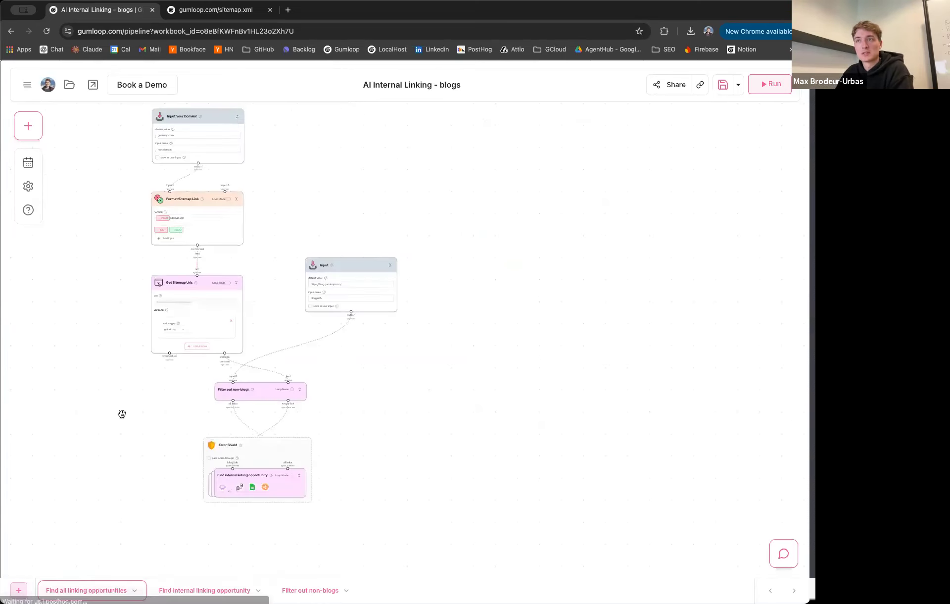
drag(118, 425, 216, 426)
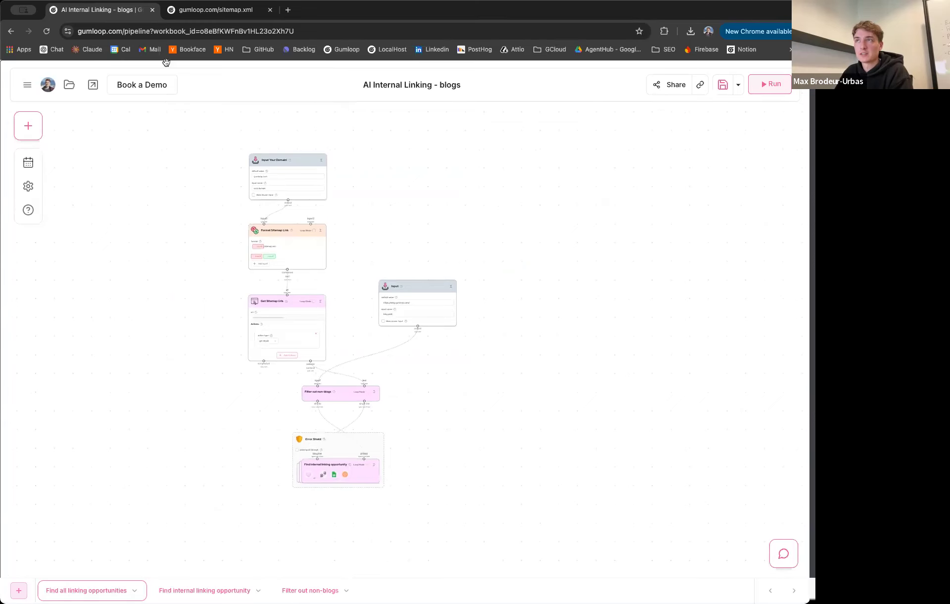
click(223, 14)
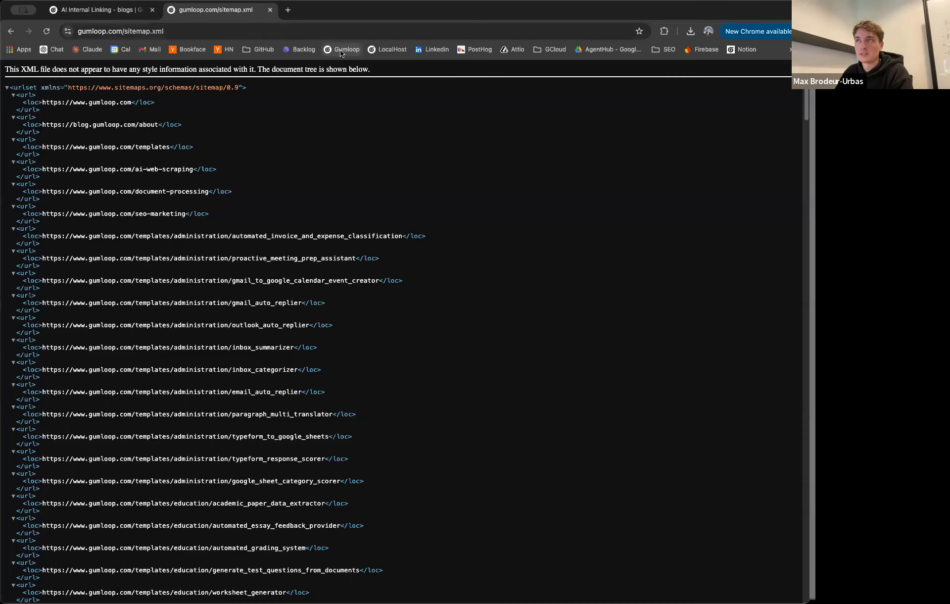
click(340, 51)
click(250, 95)
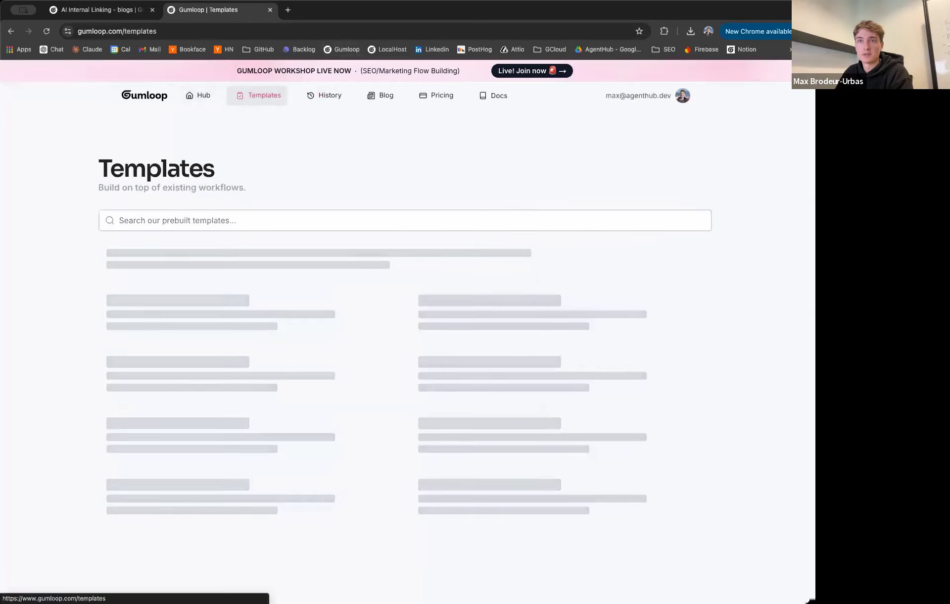
Step: Go back to the AI Internal Linking - blogs flow and run it, saving the subflow changes first
click(99, 9)
scroll(268, 308, down, 2)
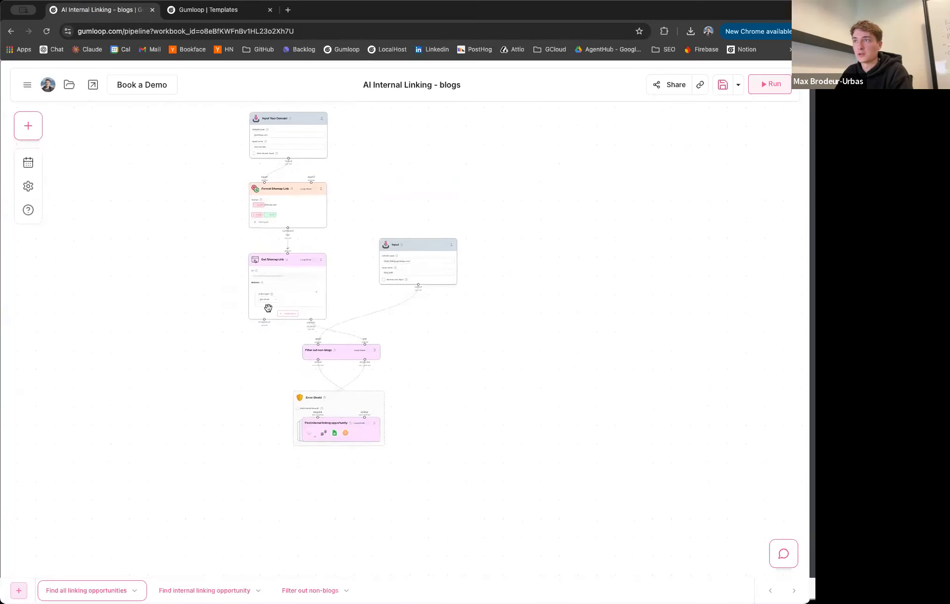
scroll(214, 153, up, 5)
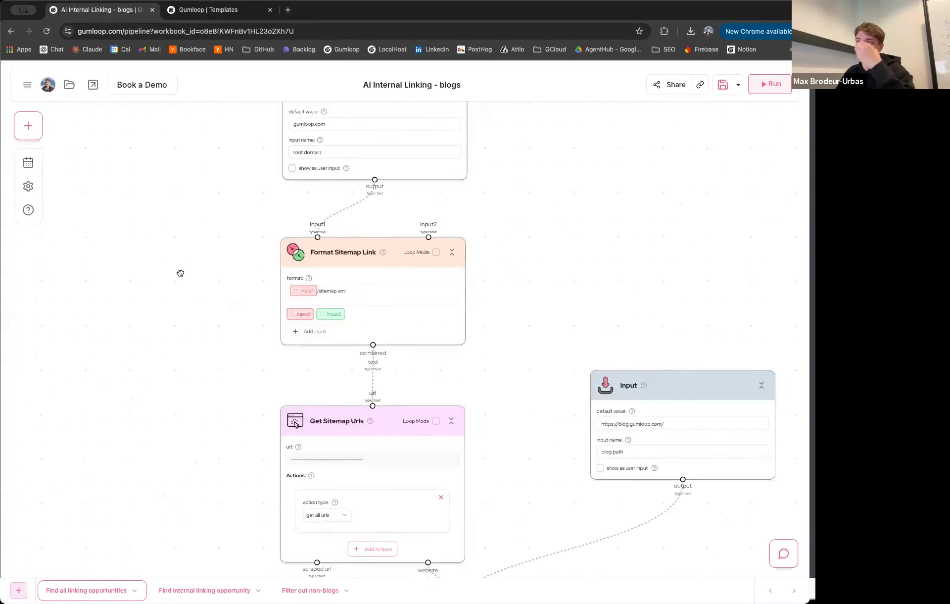
scroll(181, 273, down, 3)
click(768, 84)
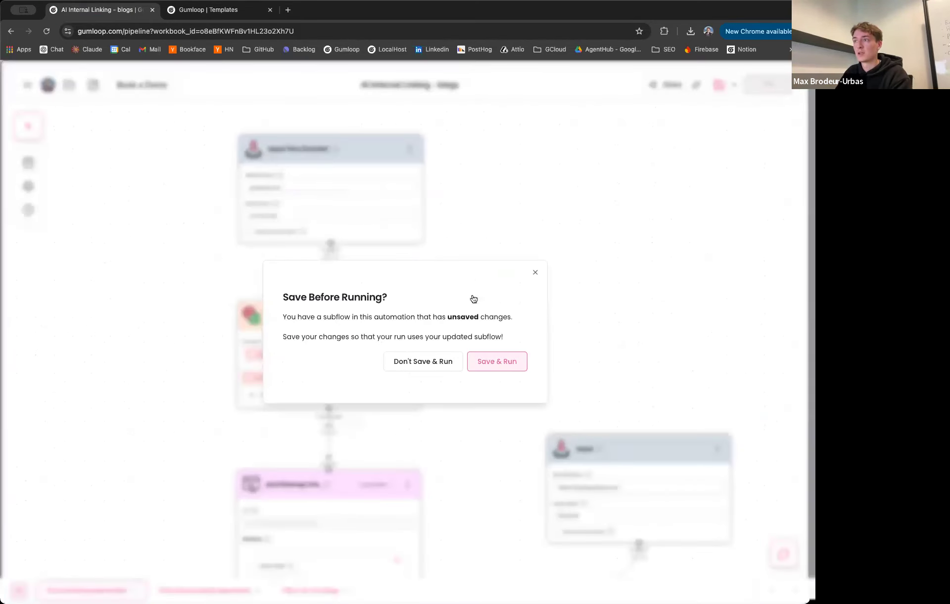
click(497, 361)
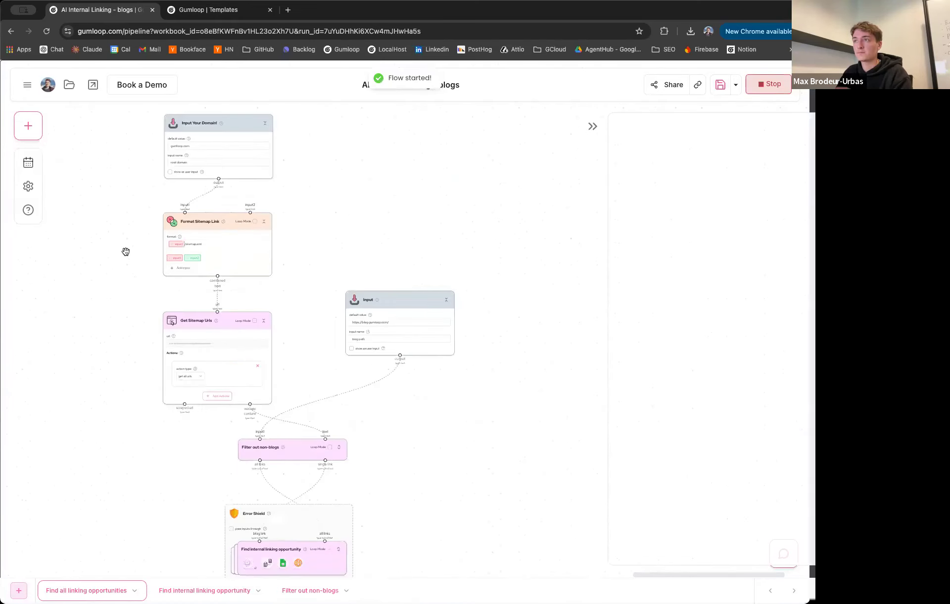
Step: Monitor the run's progress through each node and the parallel Find internal linking opportunity subflow runs
scroll(126, 251, down, 2)
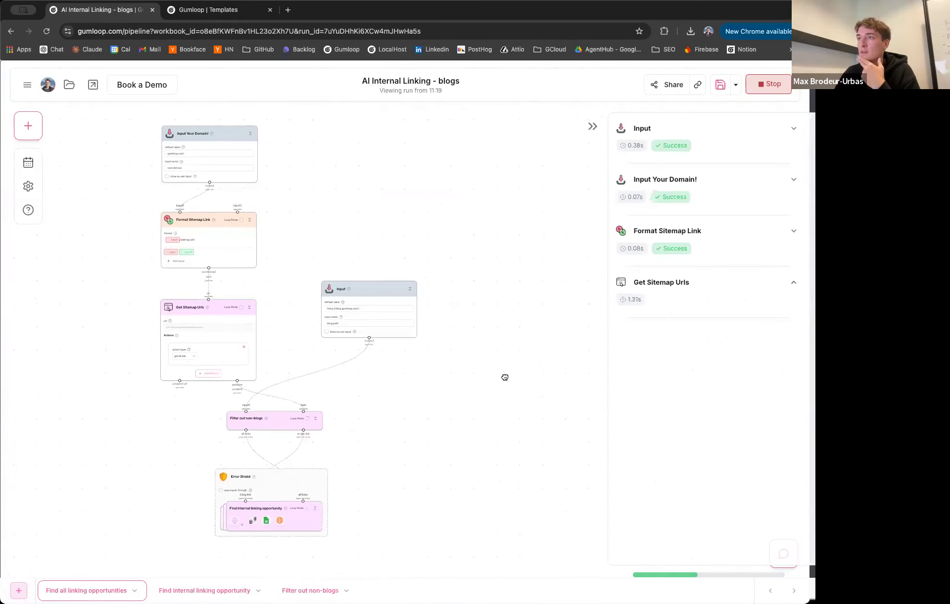
drag(505, 377, 520, 349)
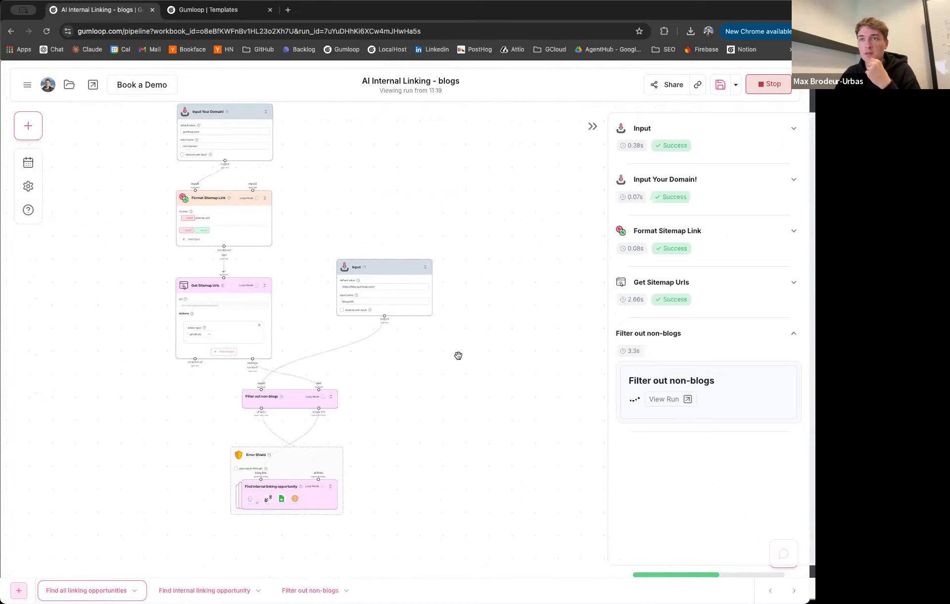
mouse_move(265, 333)
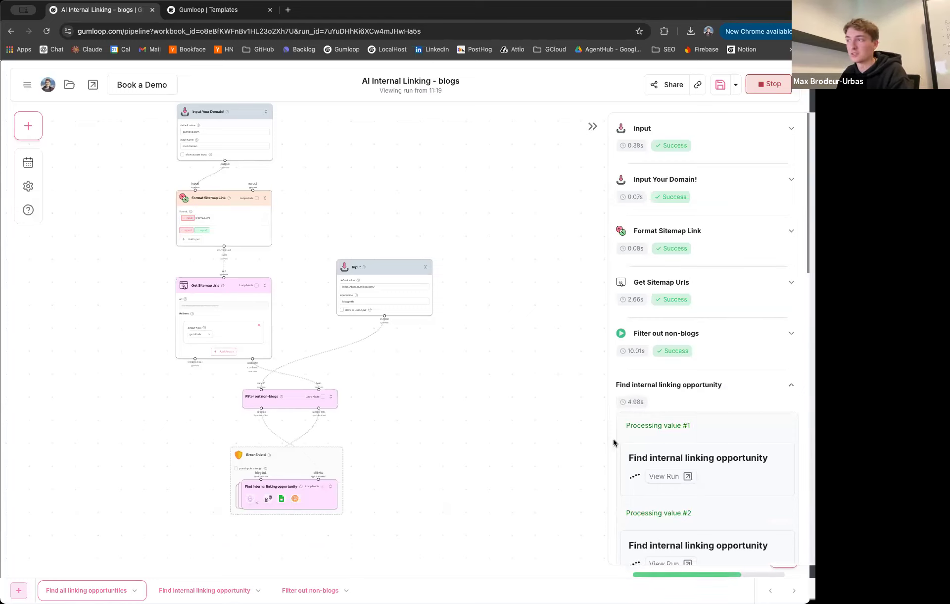
scroll(659, 435, down, 15)
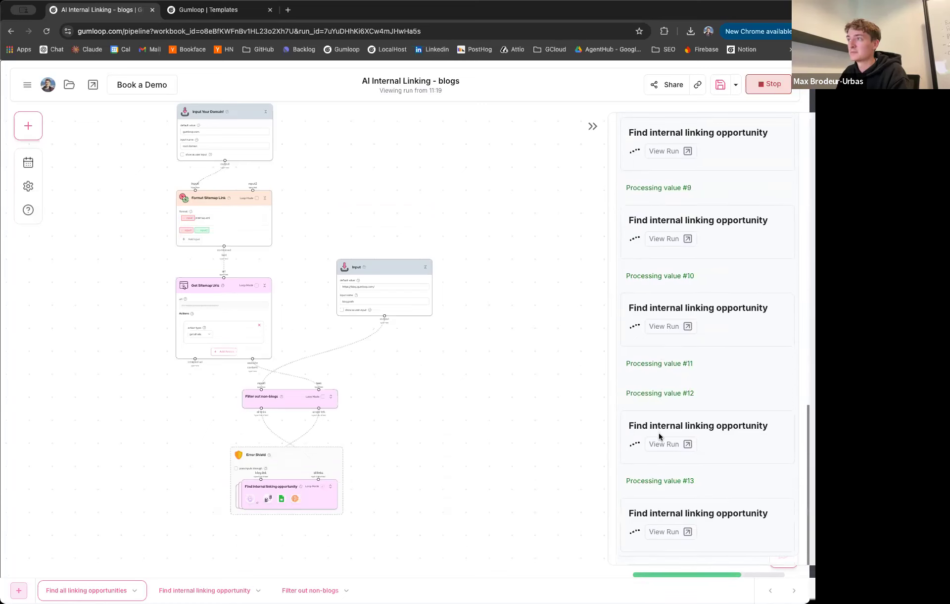
drag(383, 413, 403, 378)
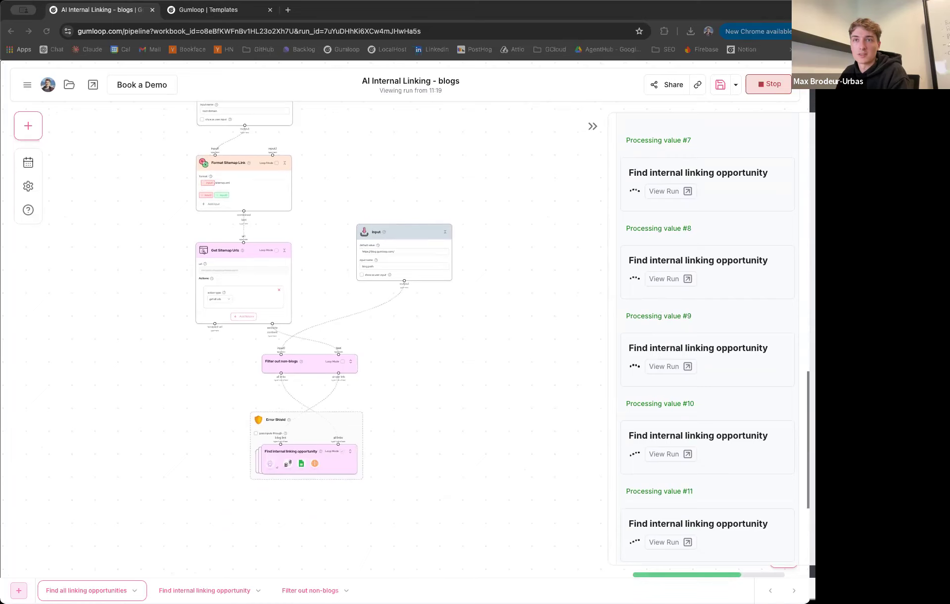
scroll(123, 356, down, 1)
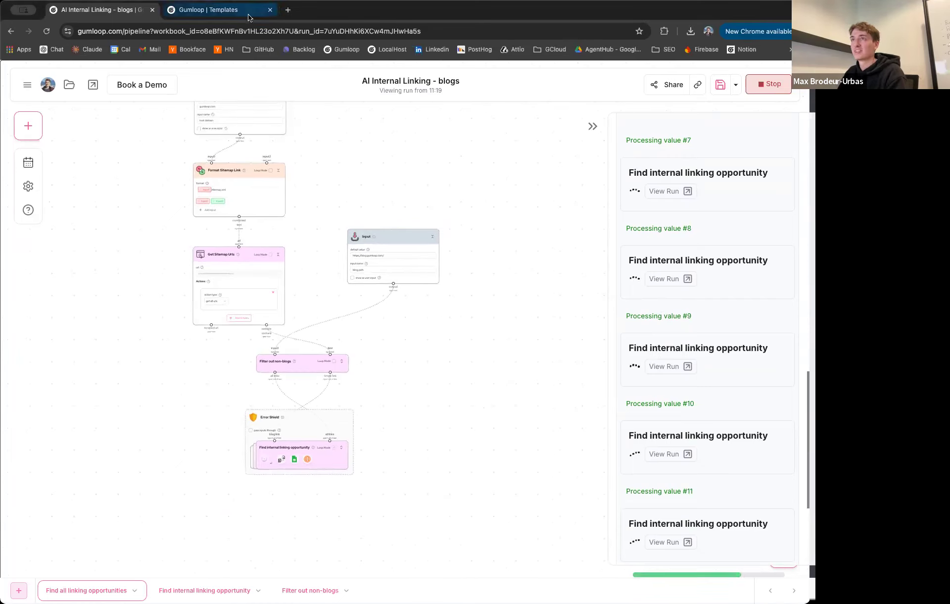
Step: Open the sharefable.com website in a new browser tab
click(288, 10)
text(sharefable.com)
key(Return)
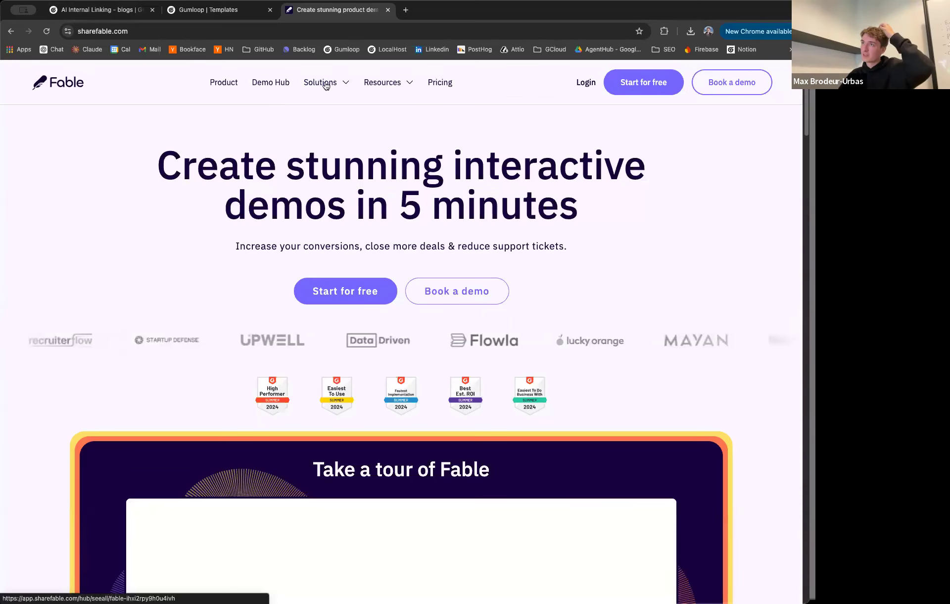
Step: Open the sharefable.com/blog page and look through its list of posts
click(207, 33)
key(Right)
text(blog)
key(Return)
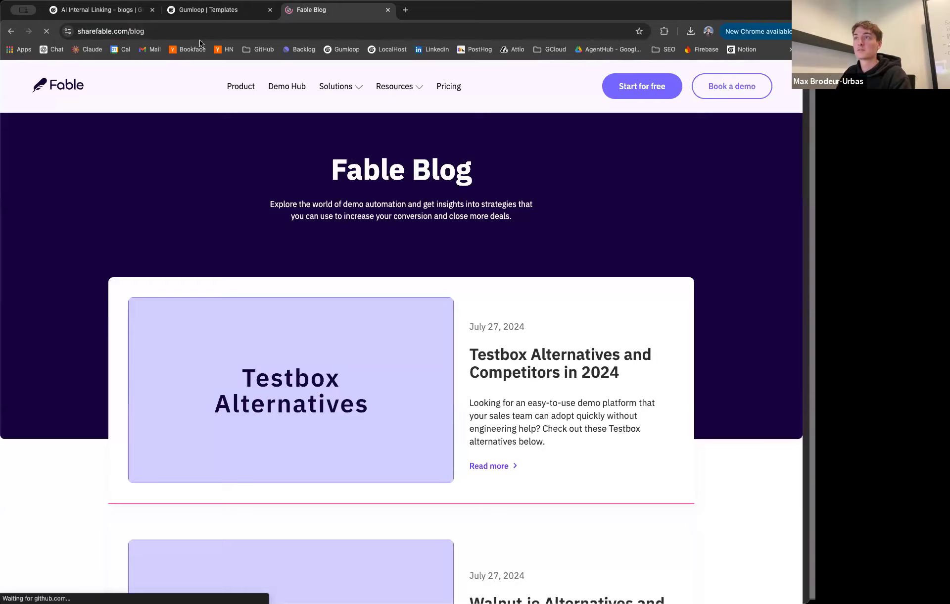
scroll(250, 161, down, 20)
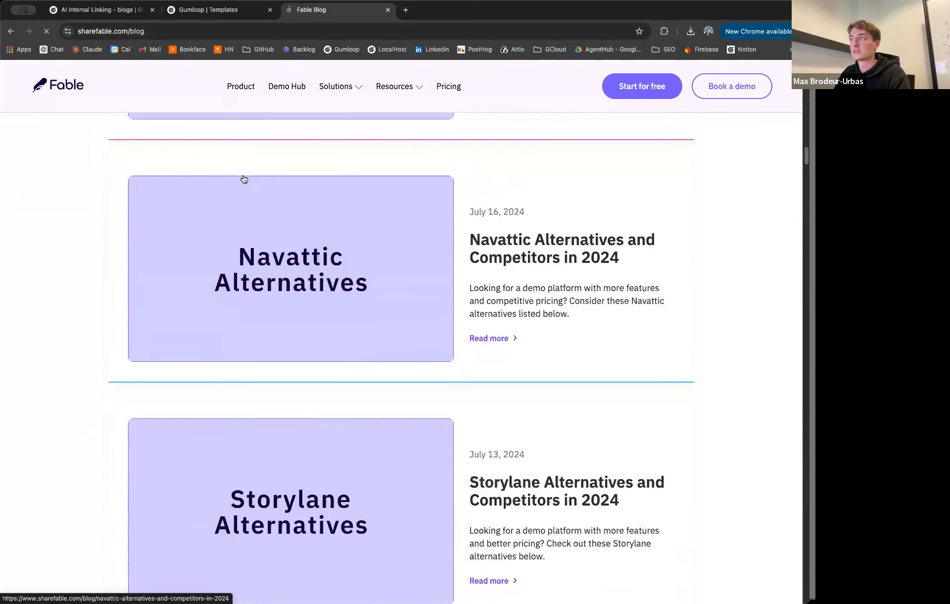
scroll(245, 181, down, 20)
scroll(246, 185, down, 20)
scroll(545, 290, down, 20)
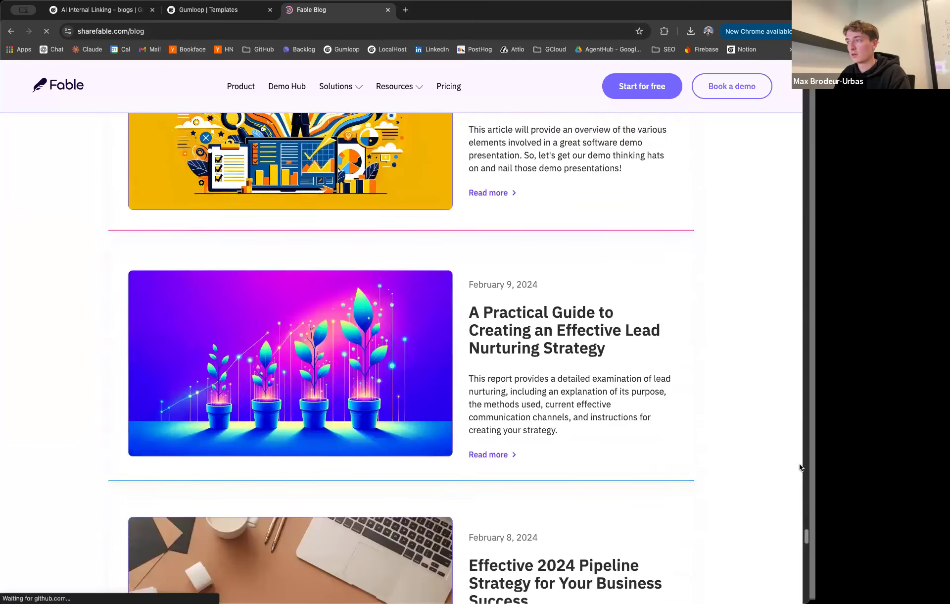
drag(800, 468, 798, 69)
click(149, 31)
click(141, 32)
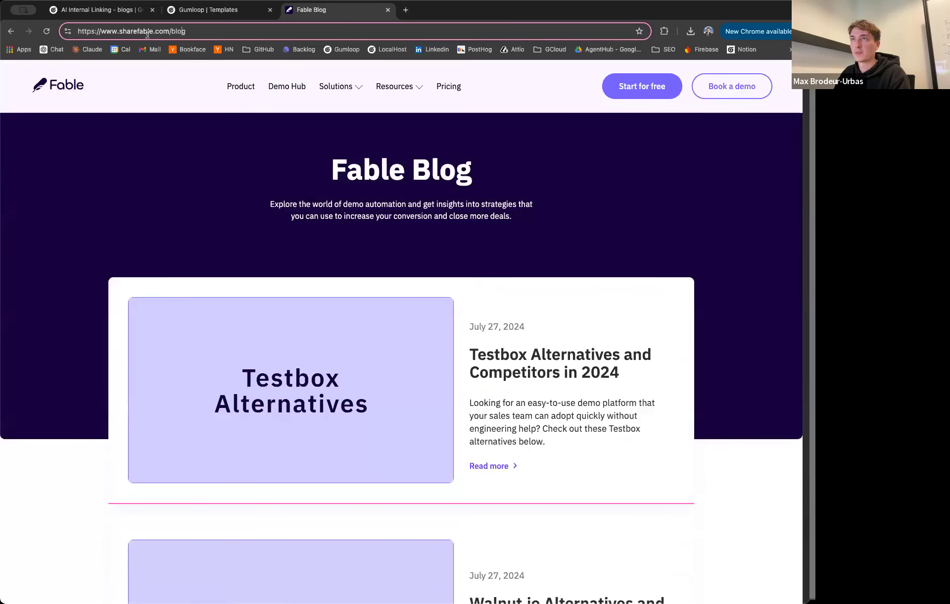
drag(203, 33, 99, 32)
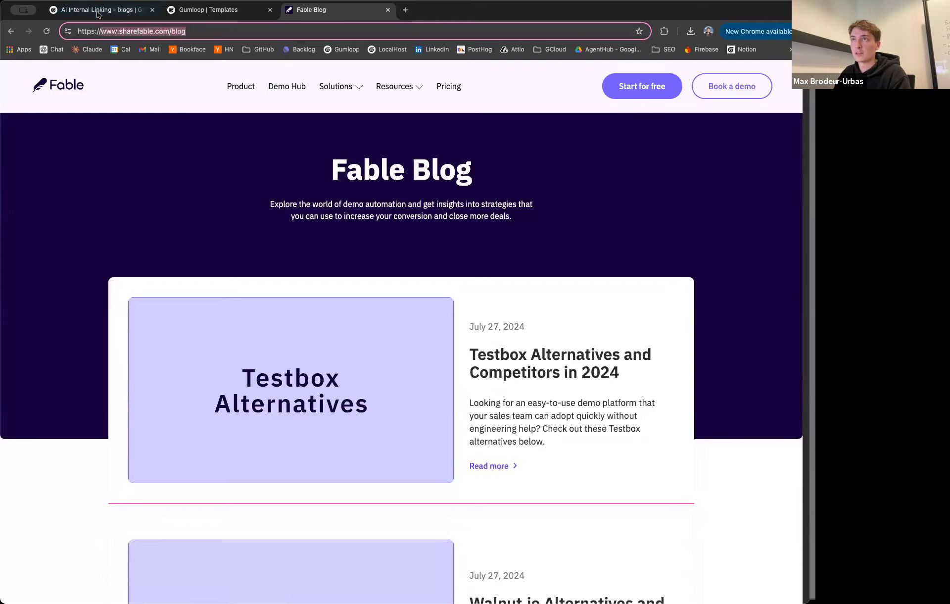
Step: Return to the AI Internal Linking - blogs run, review its node results, and open the Find internal linking opportunity subflow
click(97, 13)
scroll(689, 268, up, 6)
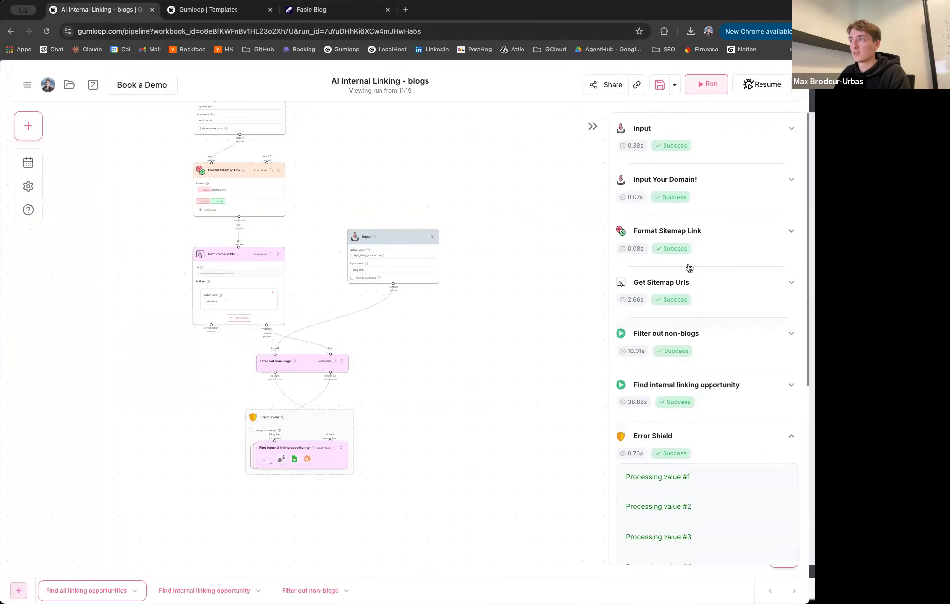
scroll(695, 365, down, 3)
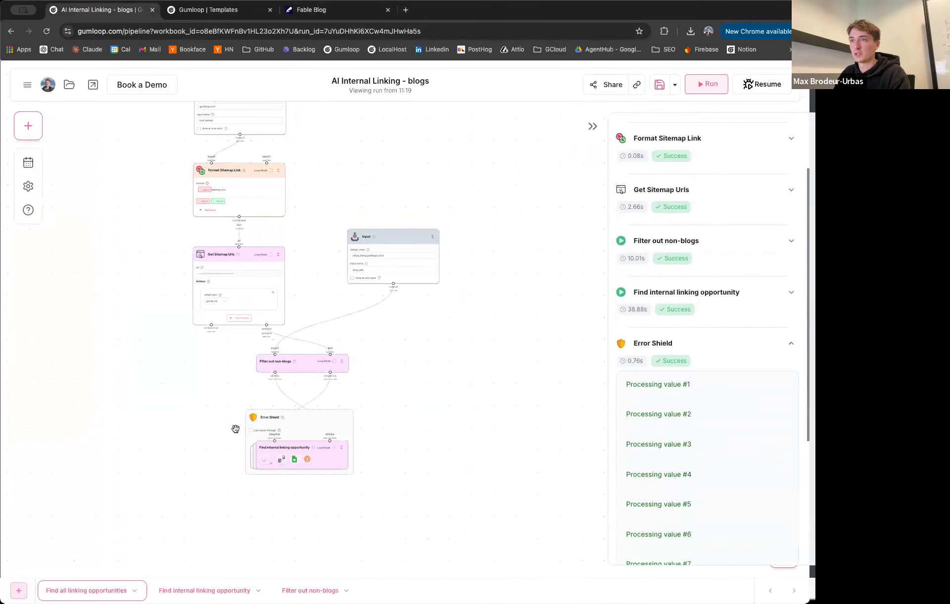
scroll(236, 429, up, 10)
click(343, 366)
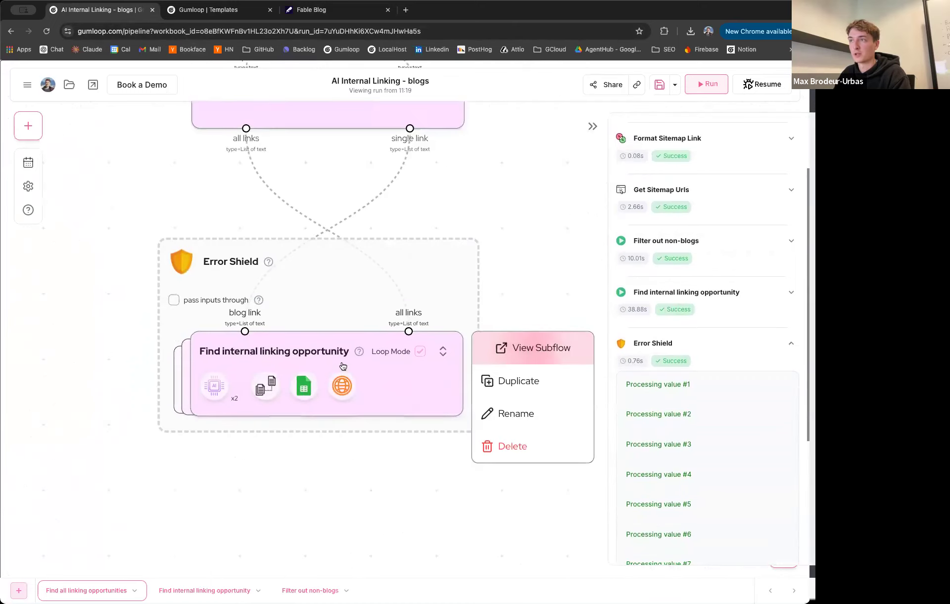
click(530, 349)
Step: Copy the spreadsheet link from the Google Sheets Writer node and open it in a new browser tab
scroll(149, 310, down, 5)
scroll(148, 310, down, 15)
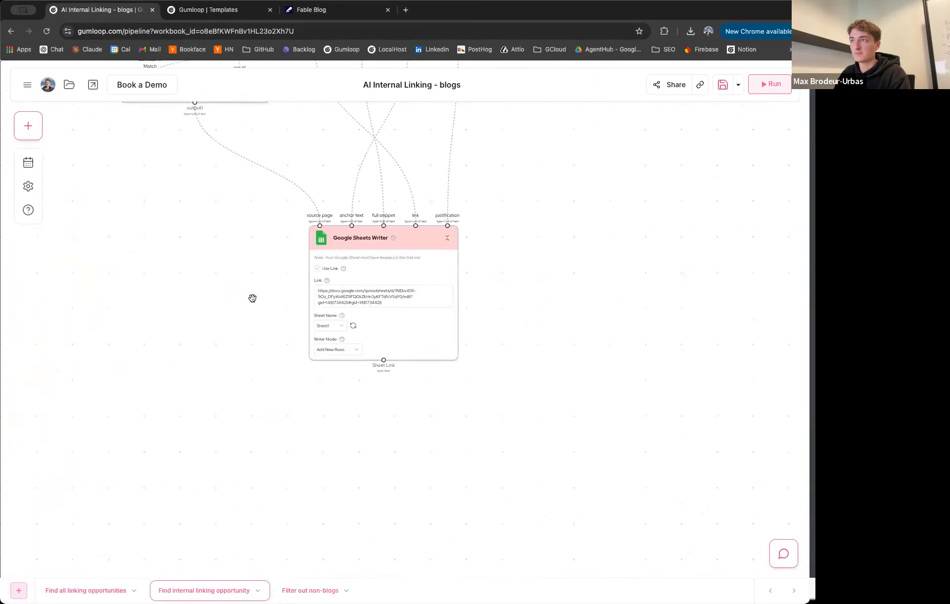
scroll(253, 298, up, 5)
triple_click(539, 306)
key(ctrl+c)
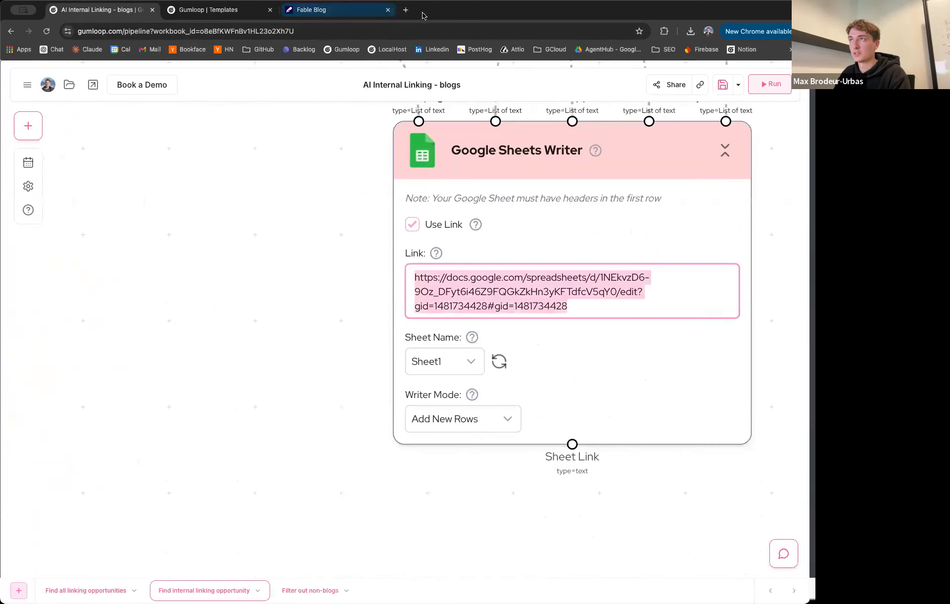
click(407, 11)
key(ctrl+v)
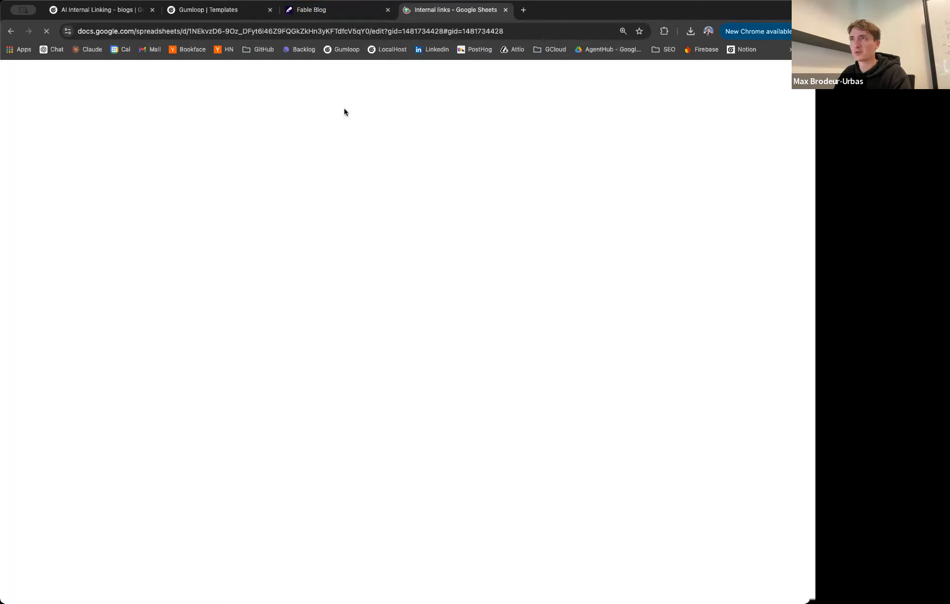
Step: Examine the most recently added rows at the end of Sheet1 in the Internal links spreadsheet
scroll(383, 239, down, 20)
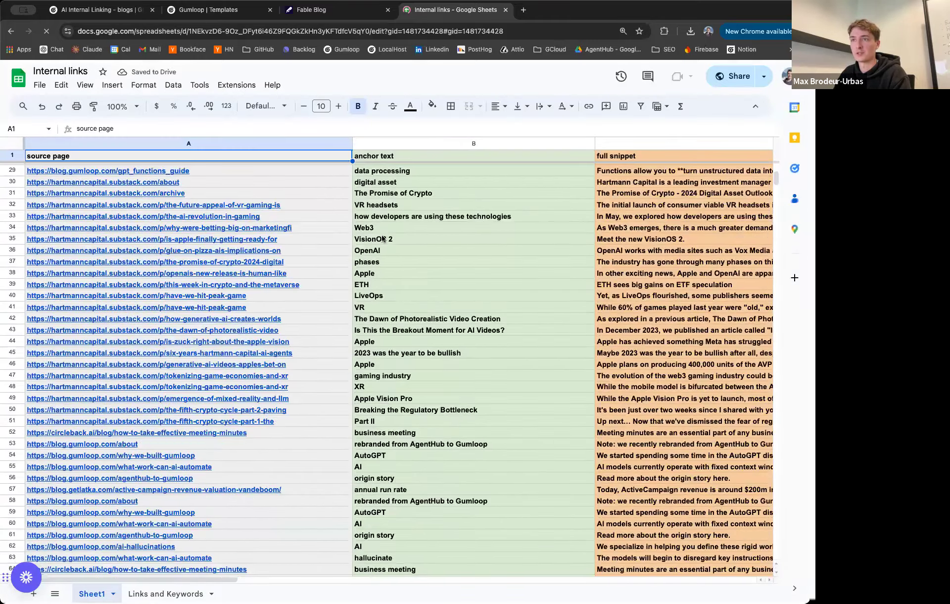
scroll(382, 239, down, 10)
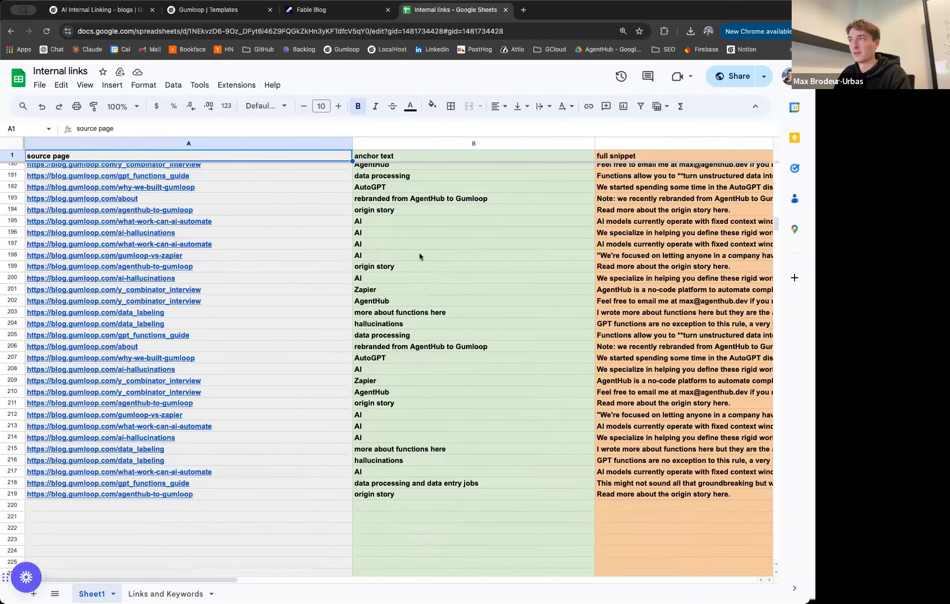
scroll(421, 260, down, 5)
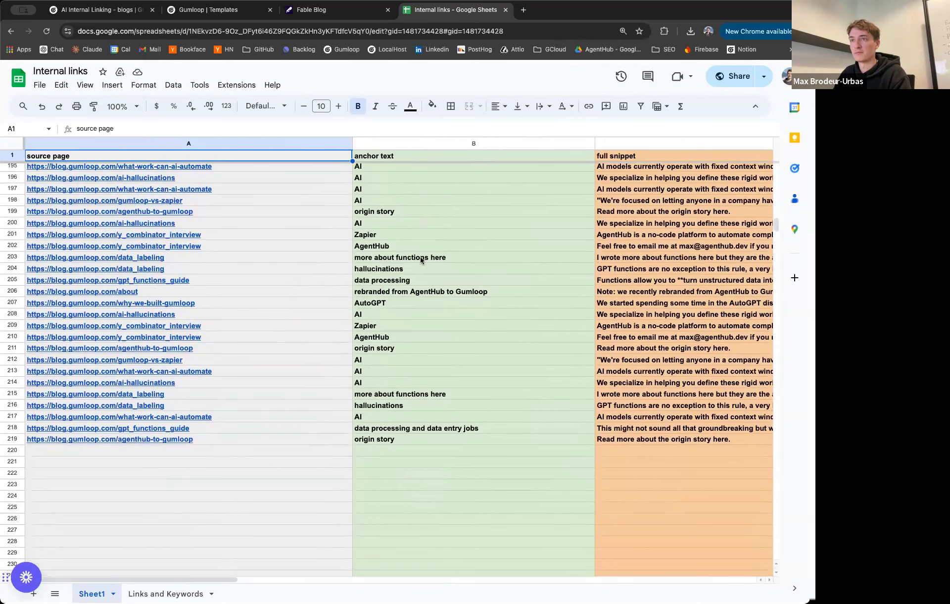
scroll(478, 292, down, 3)
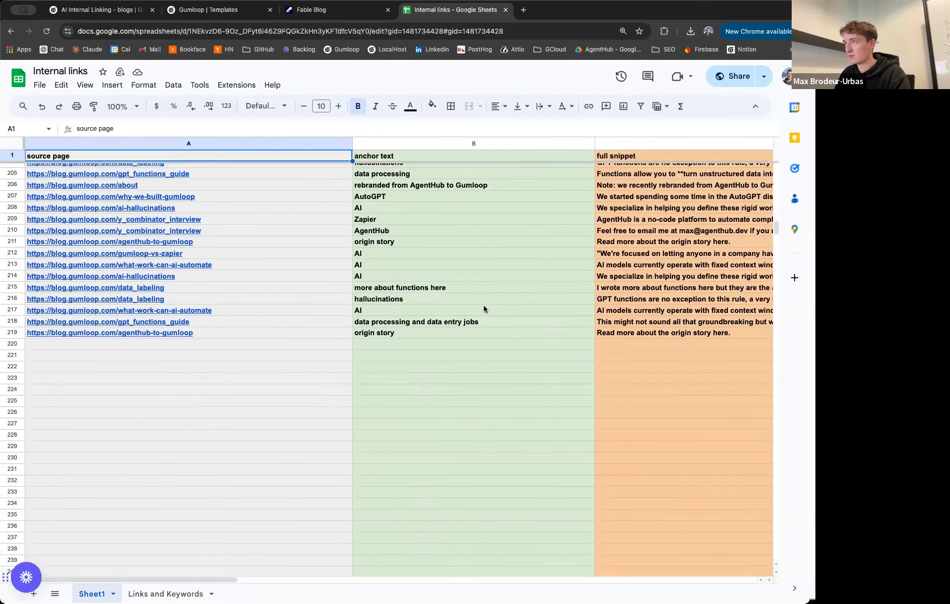
key(ctrl+minus)
drag(406, 315, 426, 283)
scroll(446, 281, right, 2)
click(452, 293)
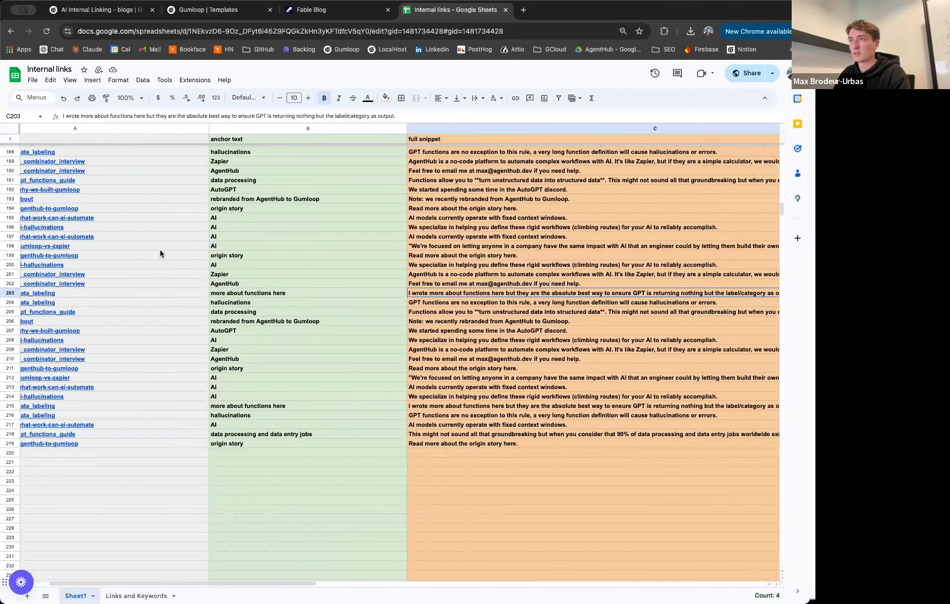
Step: Examine row 199 of the spreadsheet across its source page, anchor text, full snippet, link and justification columns
click(113, 256)
drag(157, 256, 689, 256)
scroll(663, 255, right, 2)
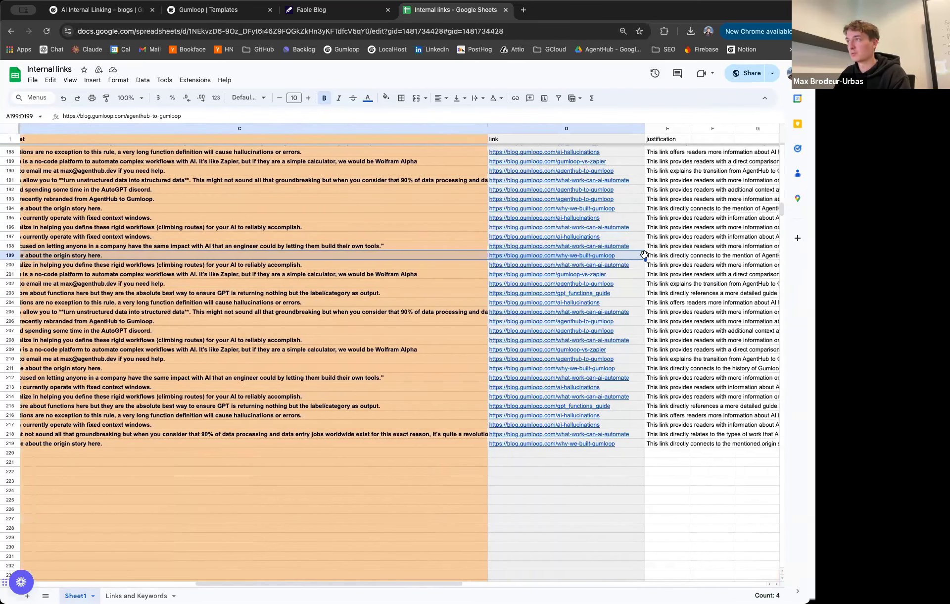
scroll(629, 256, right, 8)
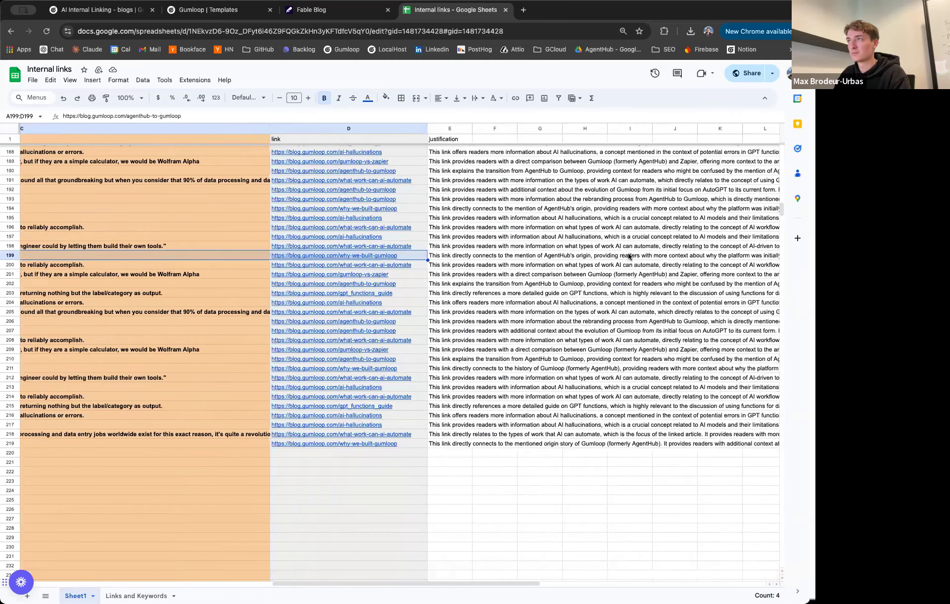
click(611, 256)
scroll(411, 253, left, 15)
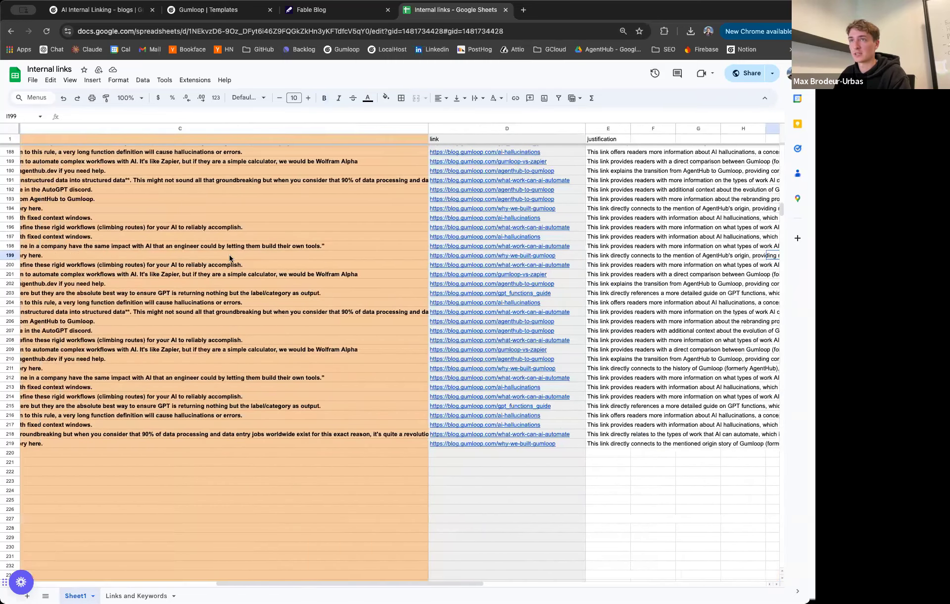
scroll(129, 258, left, 12)
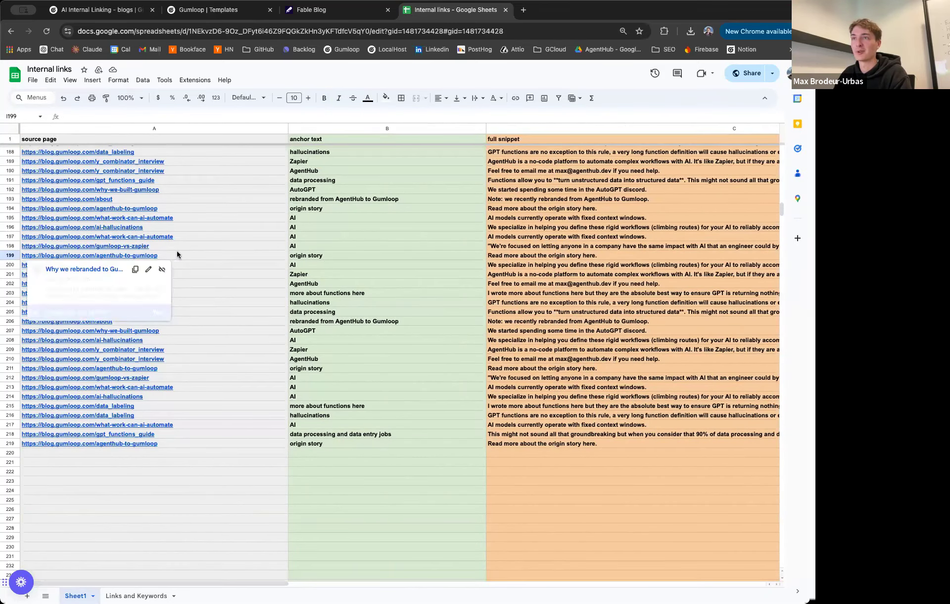
mouse_move(168, 258)
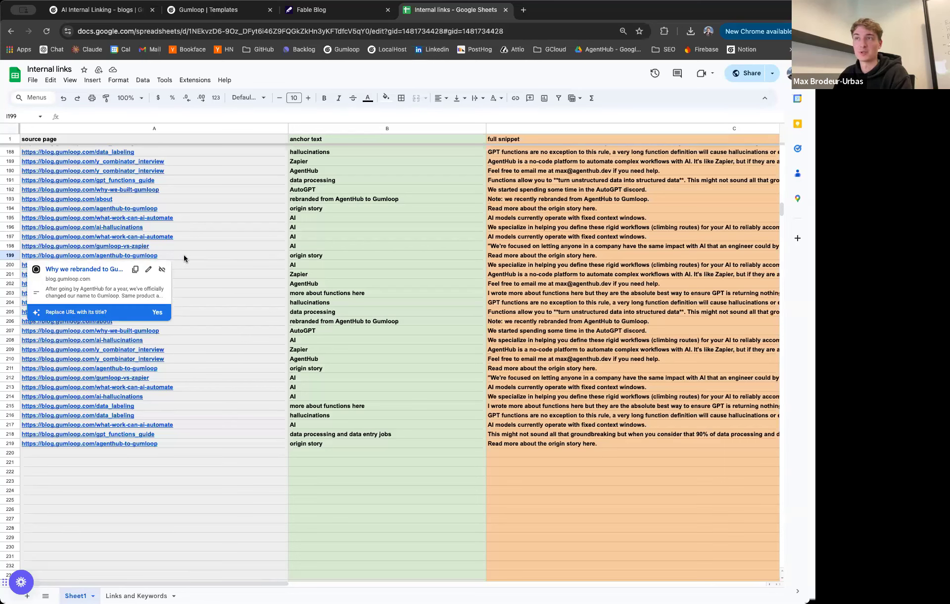
click(233, 256)
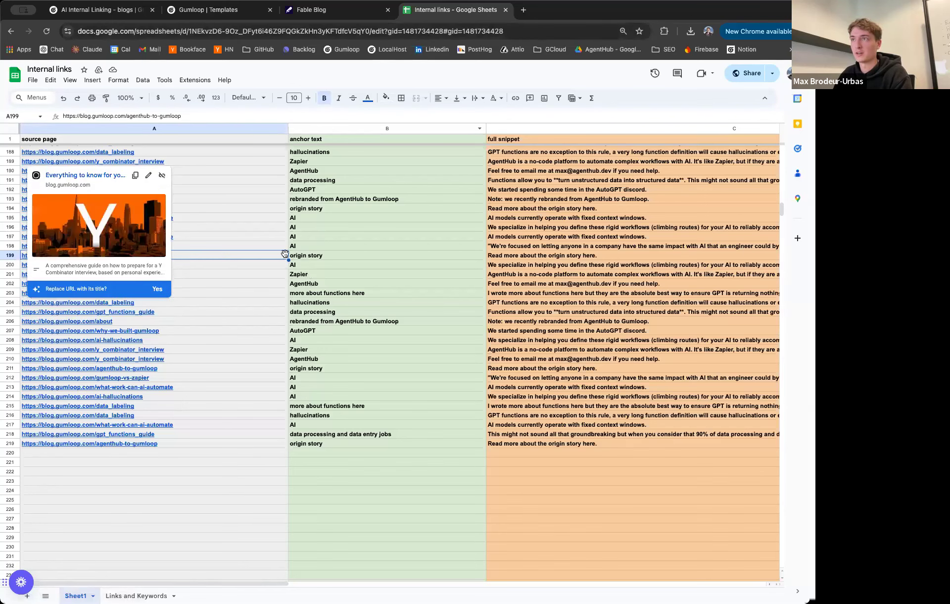
Step: Return to the Find all linking opportunities flow in Gumloop and bring its Input Your Domain node into view
click(105, 10)
click(74, 590)
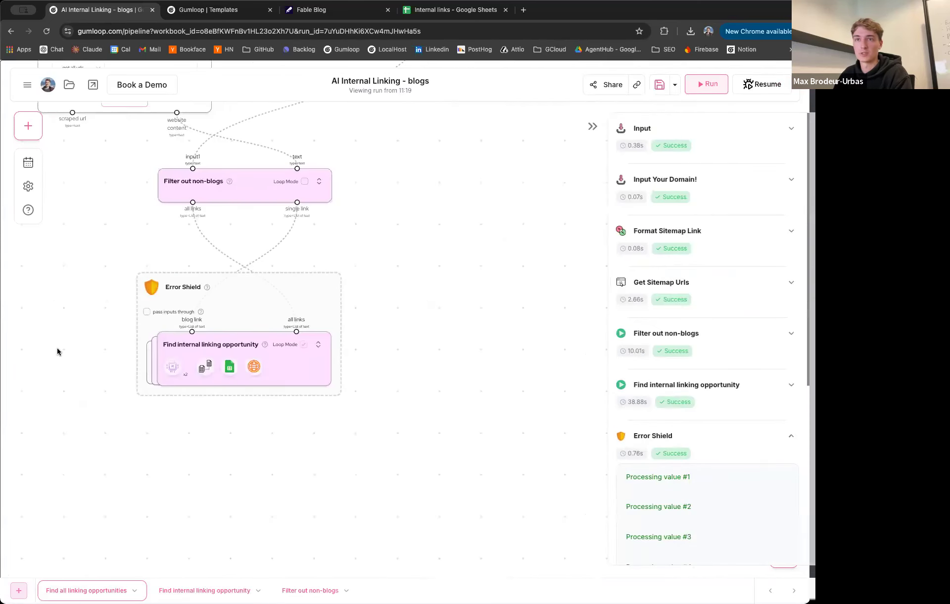
scroll(81, 306, down, 4)
drag(81, 306, 159, 403)
drag(73, 275, 103, 505)
scroll(146, 272, up, 5)
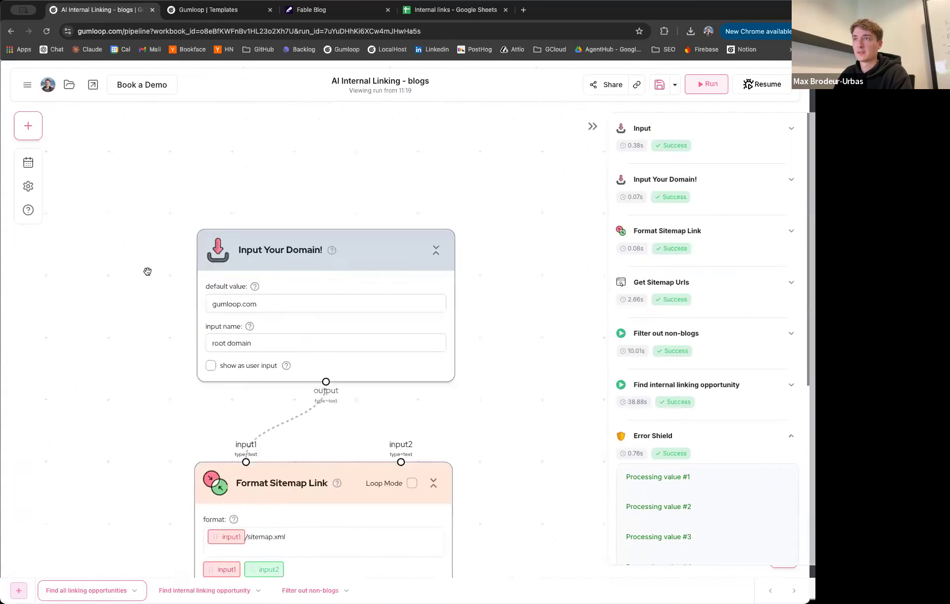
click(240, 303)
key(super+a)
key(super+v)
key(super+z)
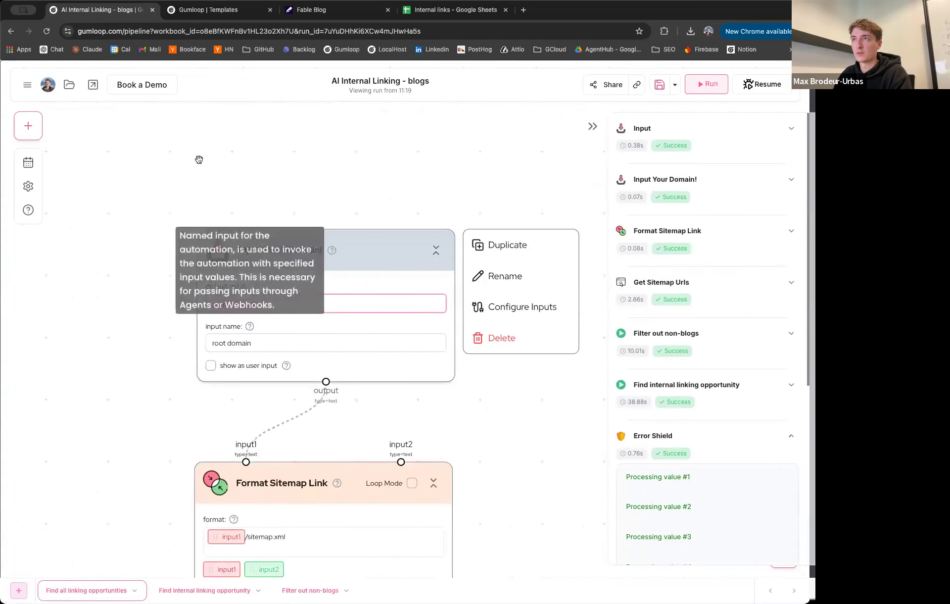
click(198, 159)
click(333, 14)
triple_click(148, 32)
key(super+c)
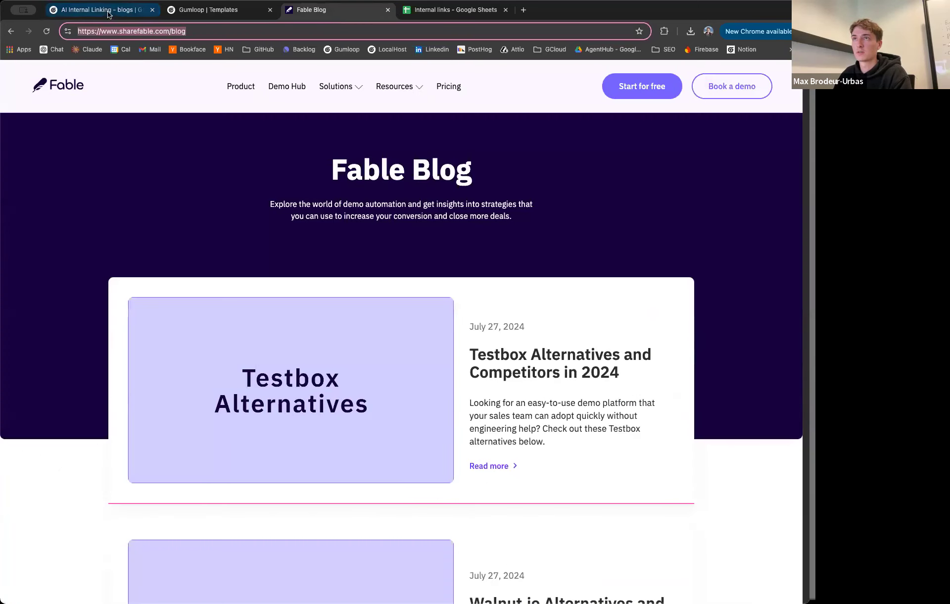
click(106, 11)
triple_click(253, 303)
key(super+v)
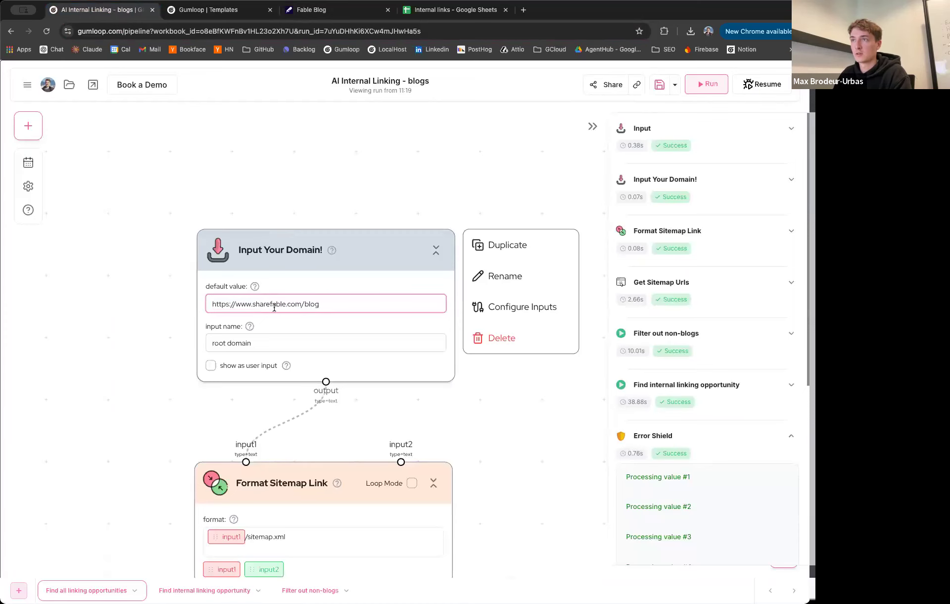
scroll(119, 365, down, 3)
drag(92, 280, 16, 94)
drag(330, 318, 201, 164)
triple_click(402, 317)
key(super+v)
scroll(255, 327, down, 5)
scroll(258, 321, down, 2)
click(321, 10)
click(261, 33)
text(sitem)
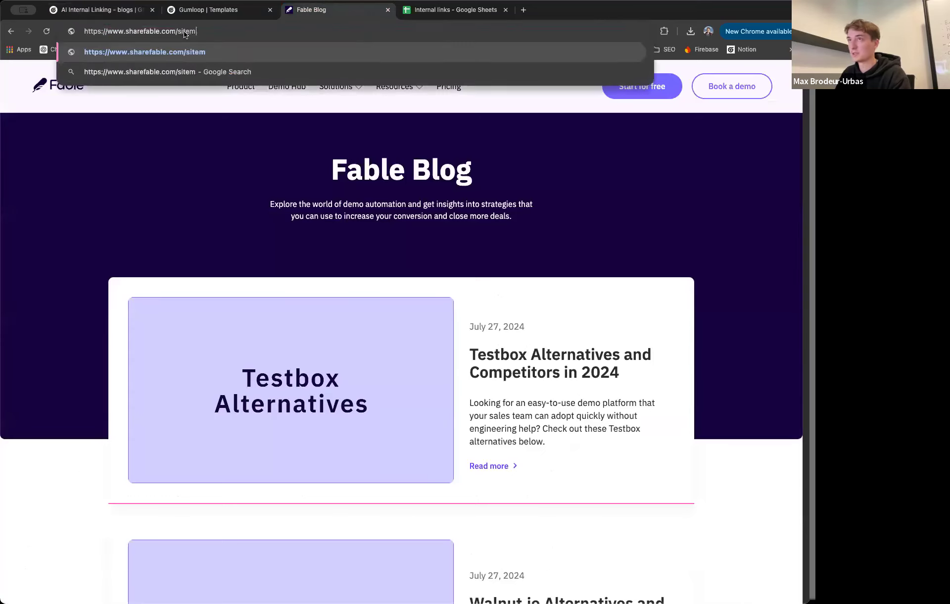
text(ap.xml)
key(Return)
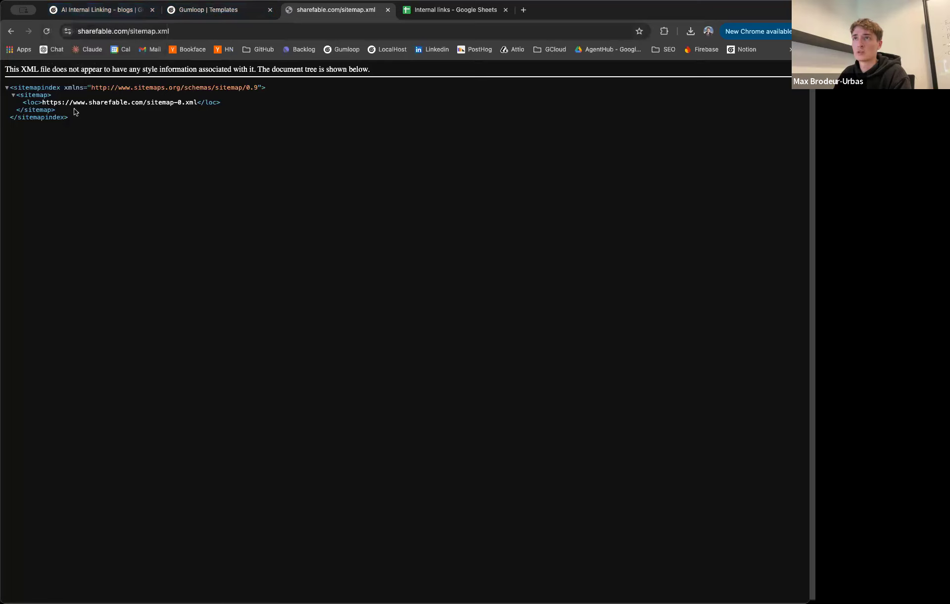
drag(41, 102, 173, 106)
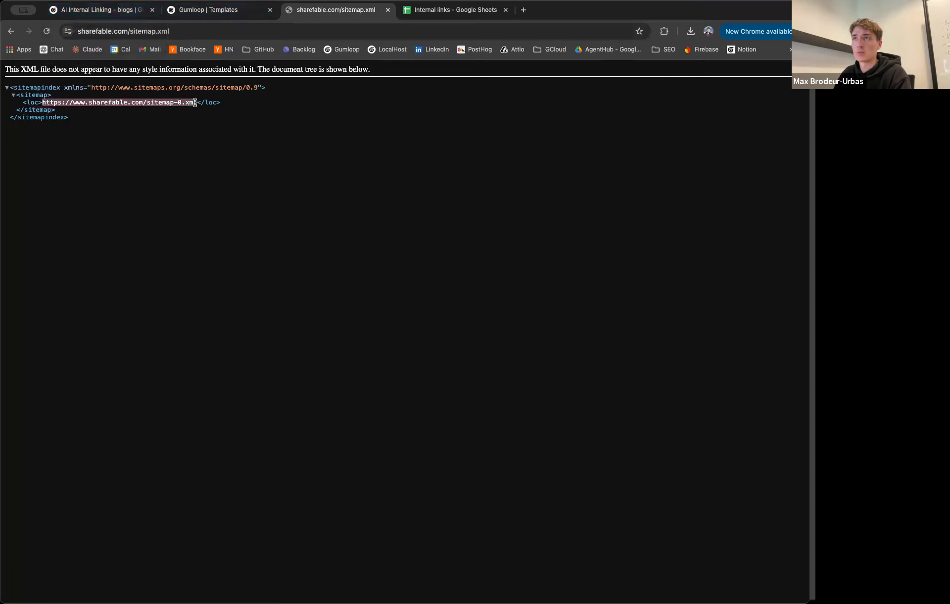
click(176, 32)
key(super+v)
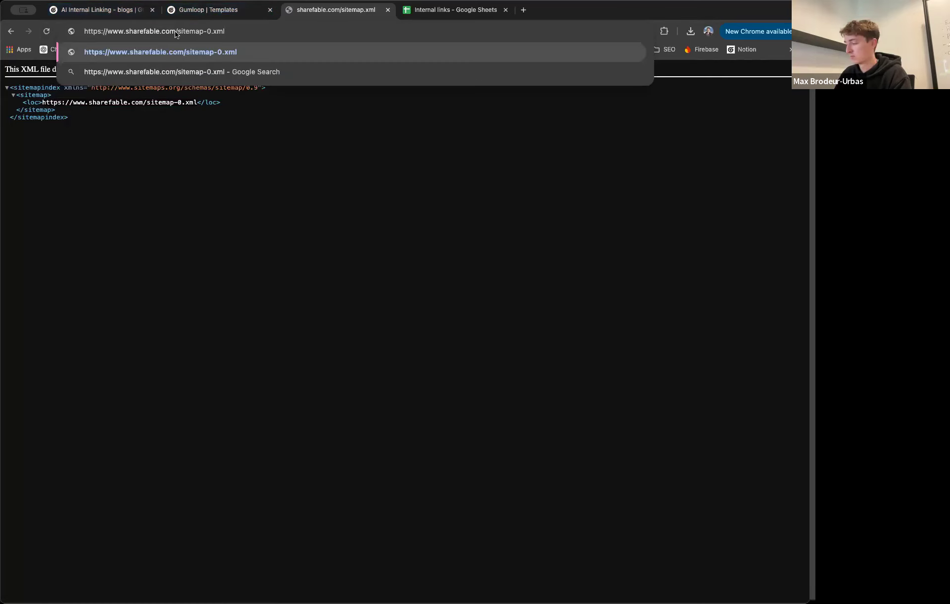
key(Return)
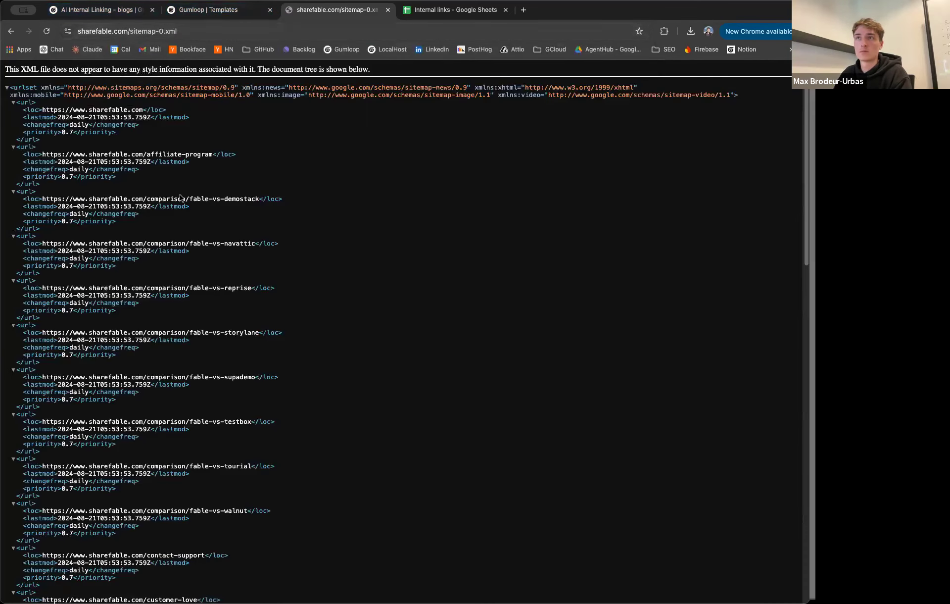
scroll(180, 198, down, 20)
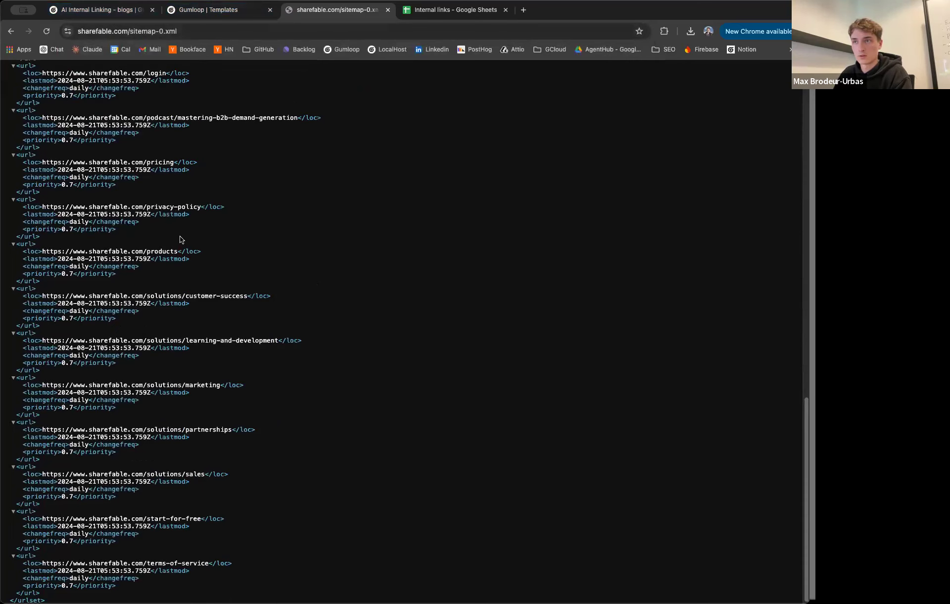
scroll(180, 240, up, 15)
scroll(181, 239, up, 6)
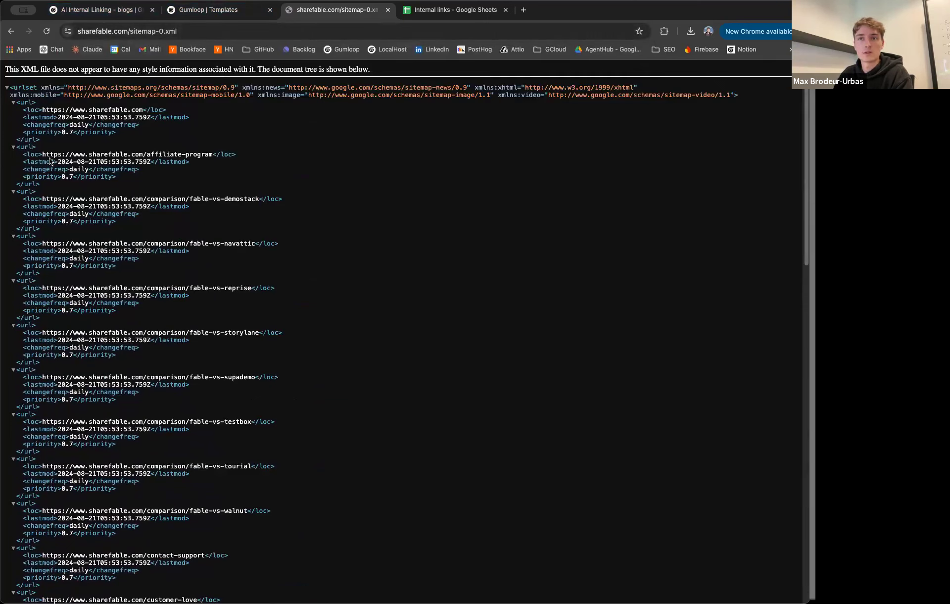
key(super+Tab)
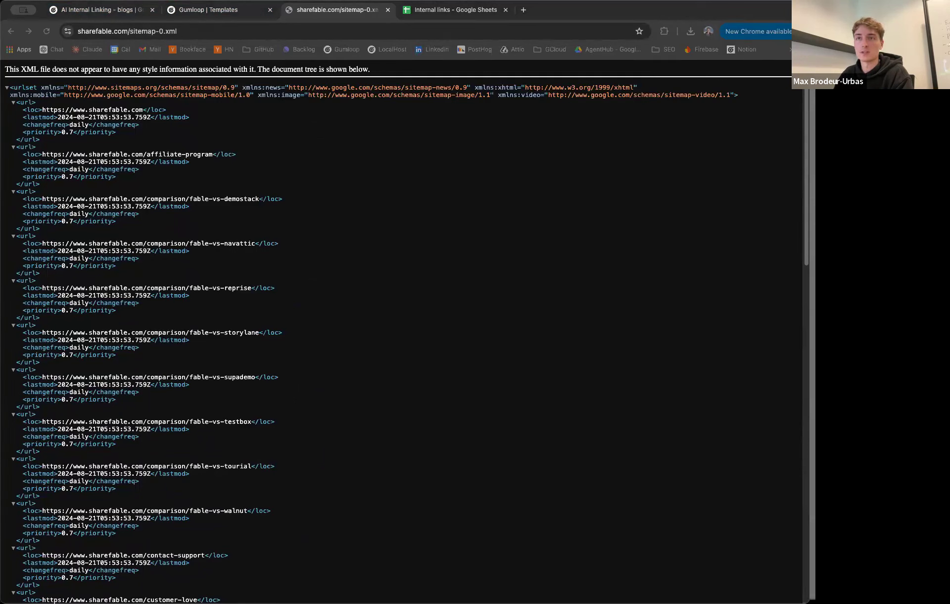
click(197, 13)
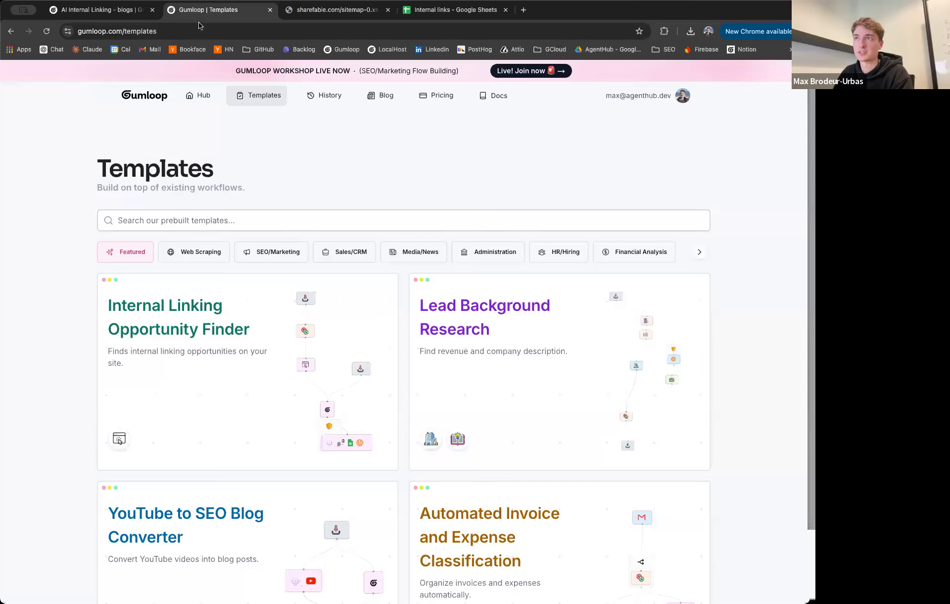
click(99, 10)
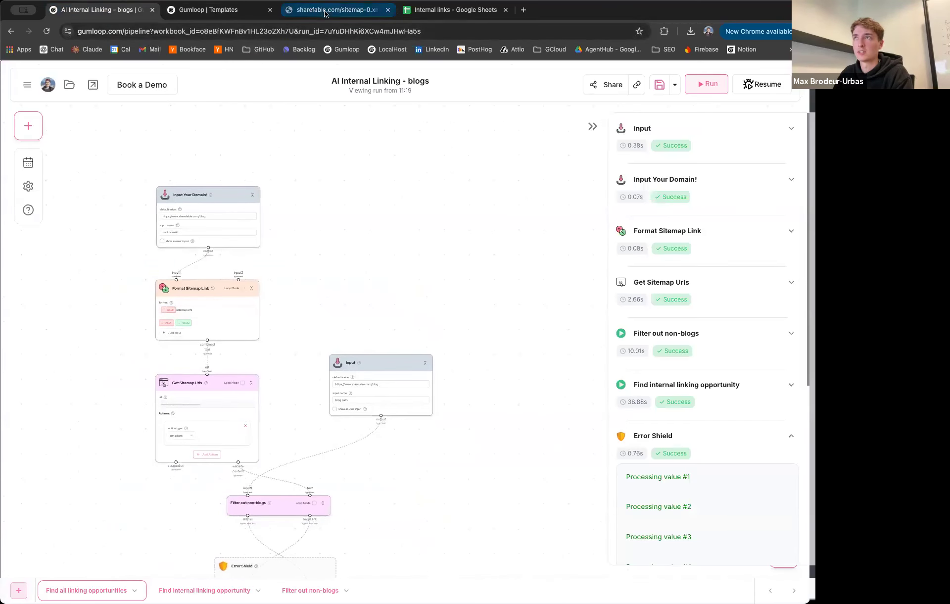
click(327, 10)
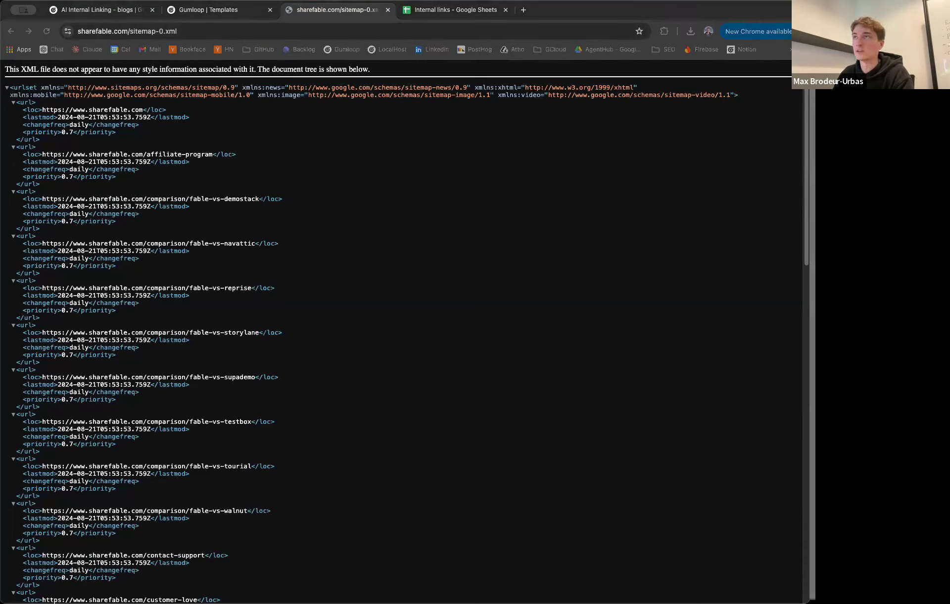
Step: Load m8l.com/blog in the browser tab showing Gumloop's templates and skim the blog's article listing
click(211, 11)
click(223, 33)
key(super+v)
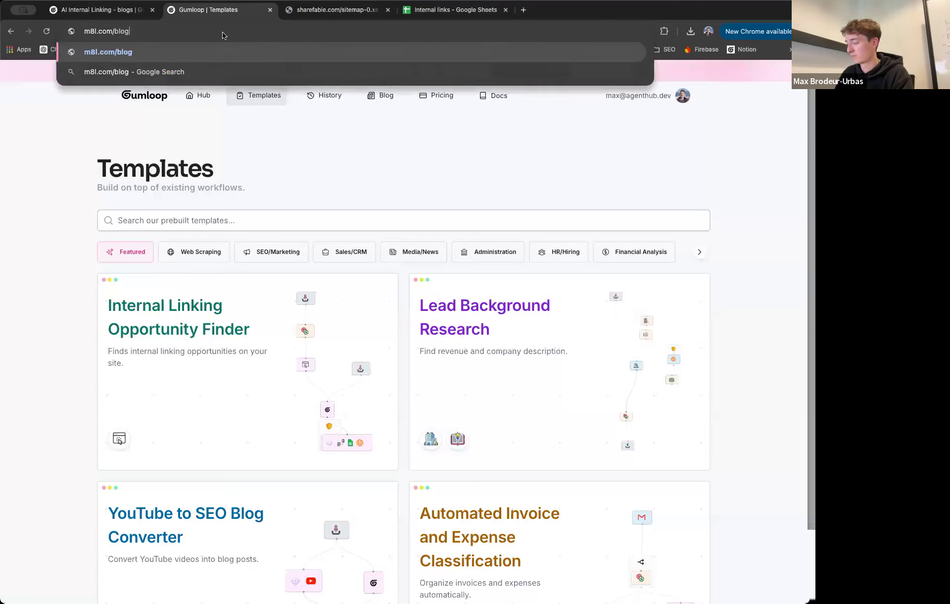
key(Return)
scroll(254, 233, down, 5)
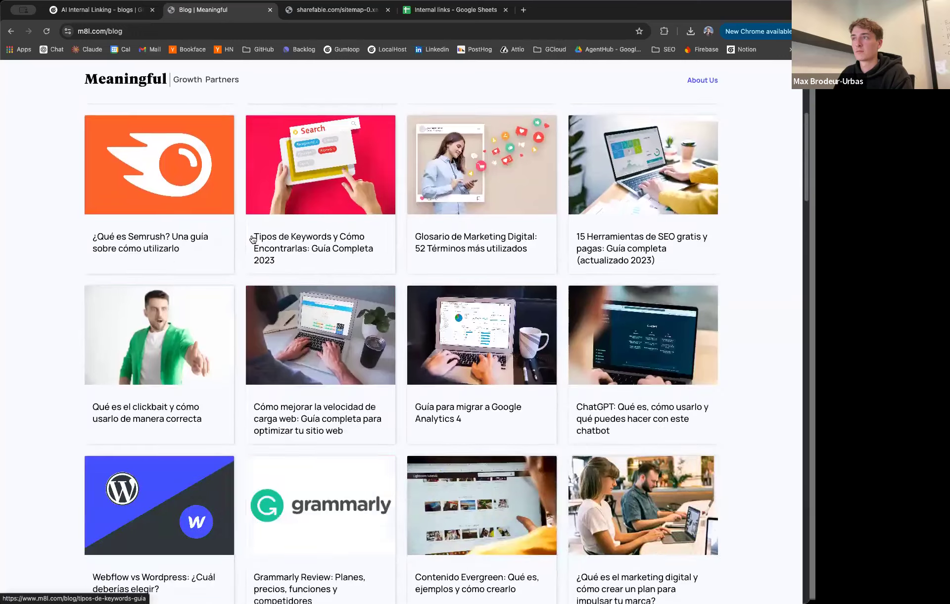
scroll(253, 239, down, 10)
scroll(236, 182, up, 15)
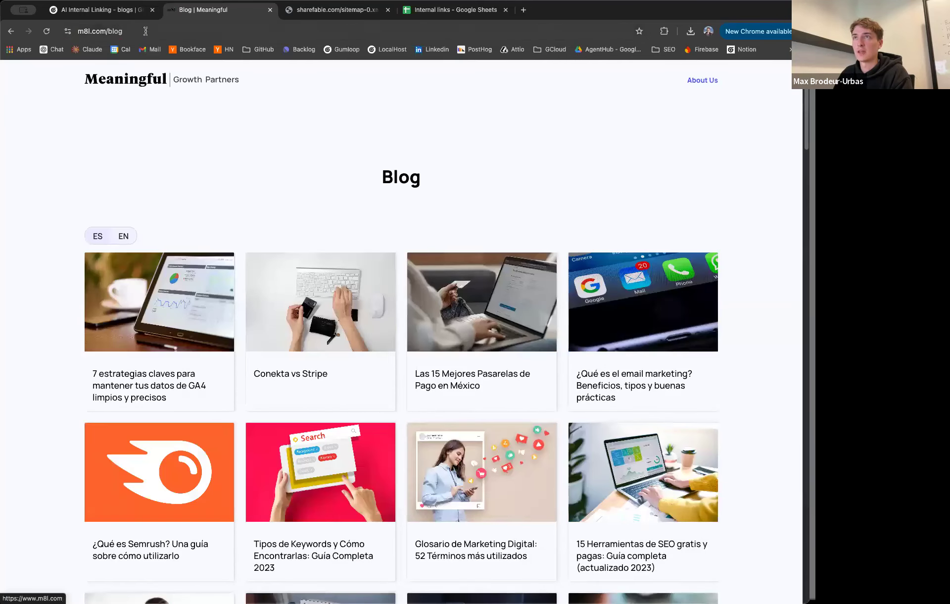
Step: Load m8l.com/sitemap.xml in the same browser tab and look through the listed blog URLs
click(146, 31)
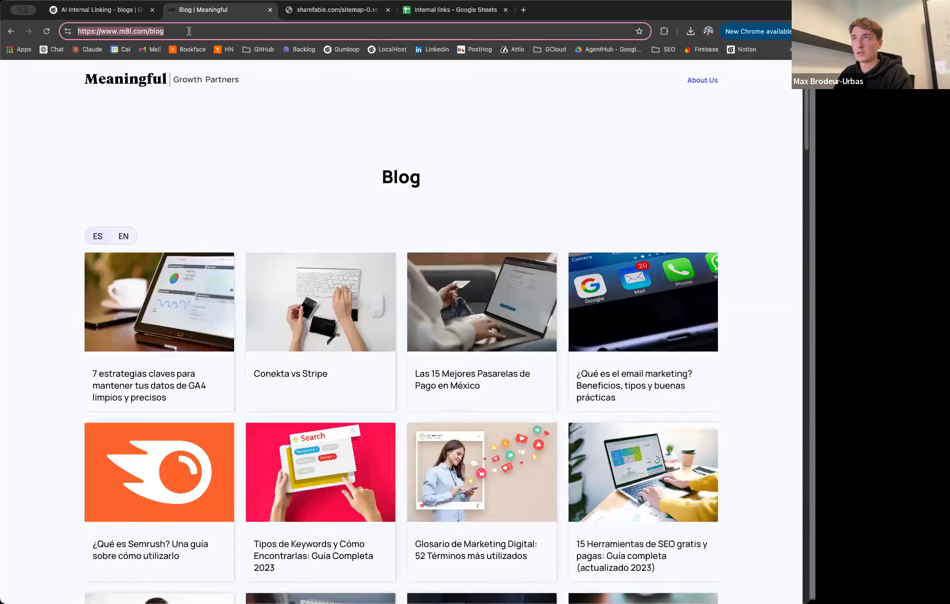
click(157, 31)
text(sitemap.xml)
key(Return)
scroll(183, 273, down, 20)
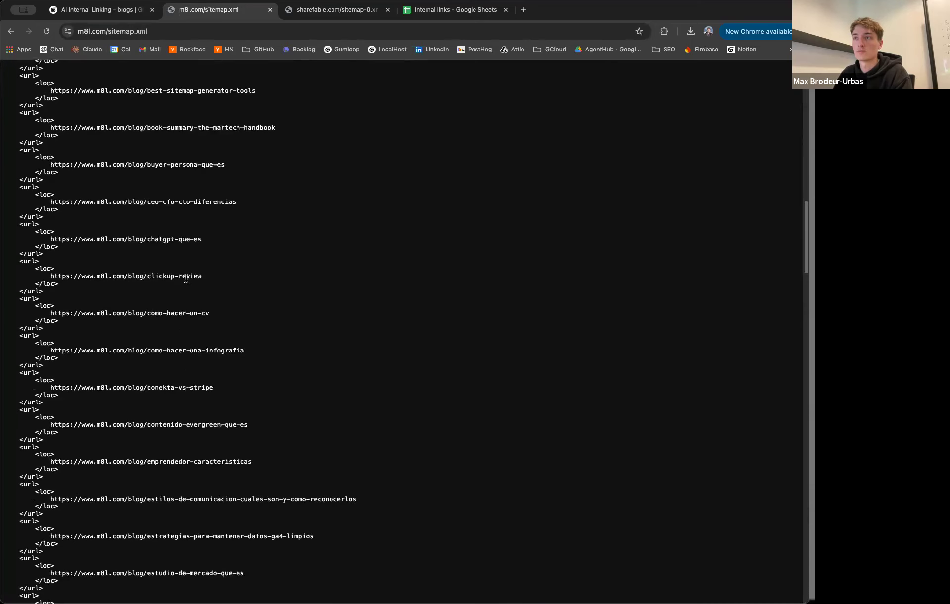
scroll(186, 279, down, 7)
click(102, 12)
scroll(161, 199, up, 5)
triple_click(299, 279)
key(ctrl+v)
drag(379, 291, 322, 287)
key(BackSpace)
key(BackSpace)
triple_click(286, 281)
scroll(170, 465, down, 6)
drag(352, 497, 288, 171)
click(494, 379)
triple_click(494, 379)
key(super+v)
drag(424, 380, 374, 325)
scroll(456, 322, up, 4)
click(431, 380)
text(/blog)
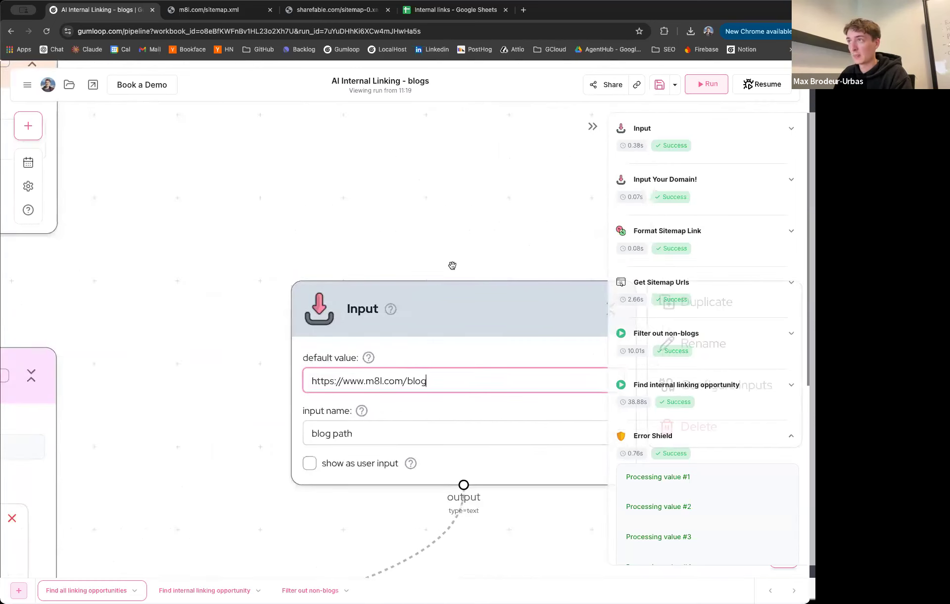
Step: Run the AI Internal Linking - blogs flow with the m8l.com inputs
scroll(450, 266, down, 5)
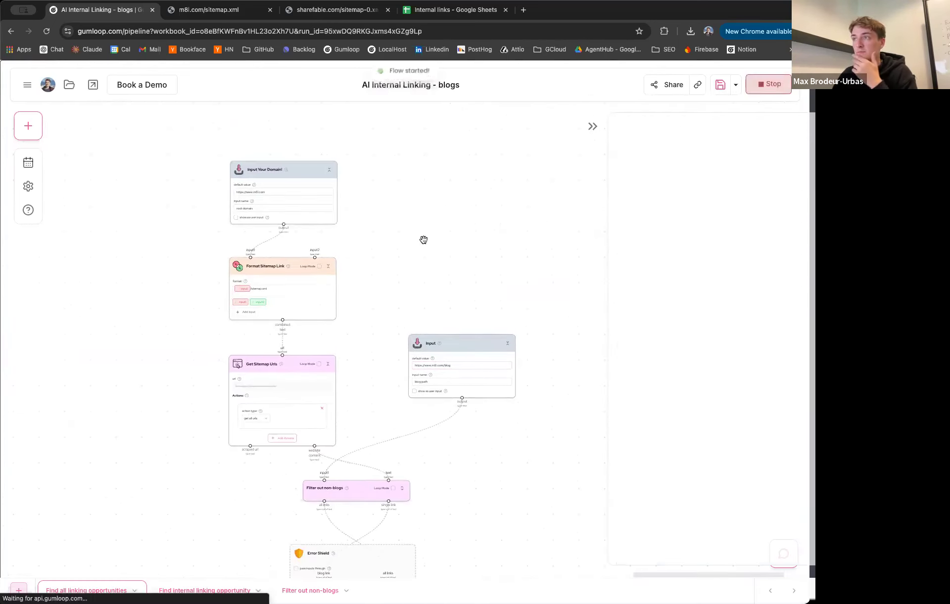
scroll(188, 213, up, 5)
triple_click(291, 234)
drag(500, 406, 324, 229)
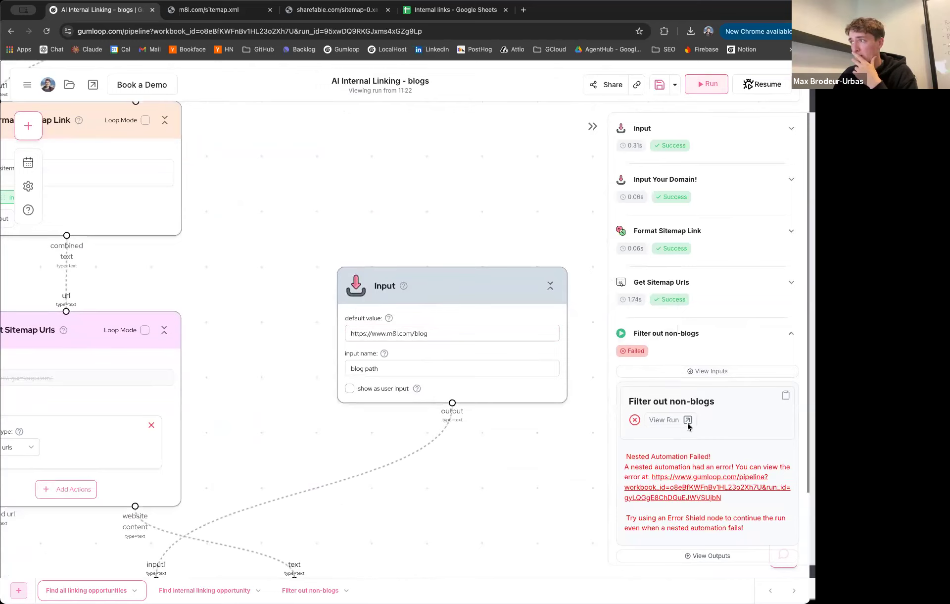
Step: Examine the input1 and text inputs of the Filter out non-blogs node in the run log
click(712, 372)
click(388, 315)
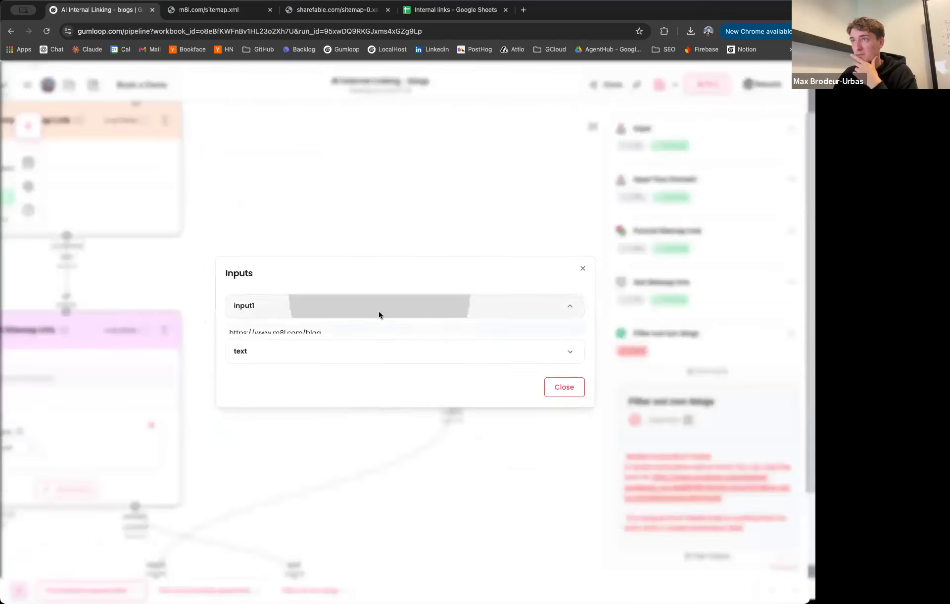
click(366, 354)
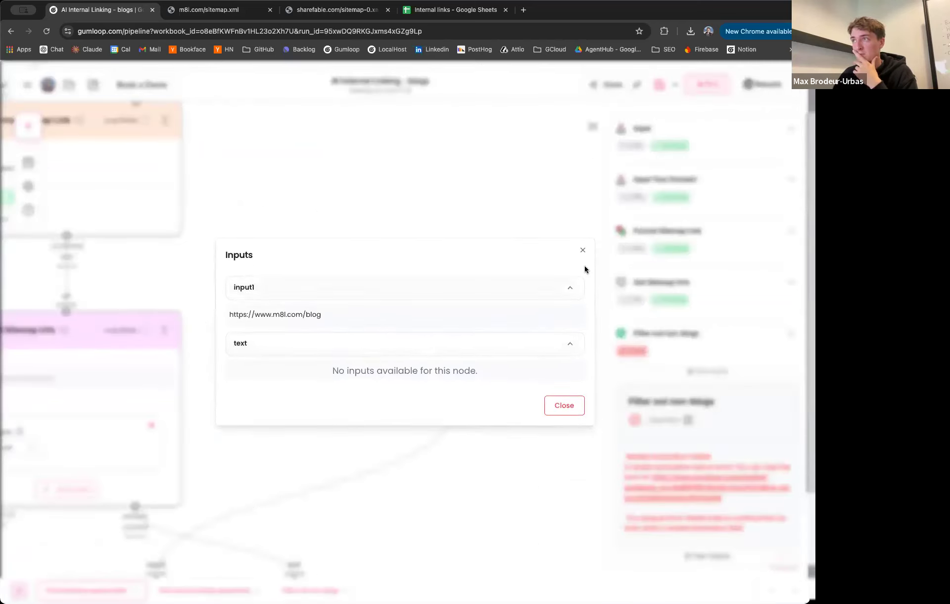
click(581, 251)
Step: Check the sitemap nodes on the canvas and examine the scraped url and website content outputs of Get Sitemap Urls
scroll(243, 345, down, 4)
scroll(246, 350, left, 2)
scroll(104, 344, up, 3)
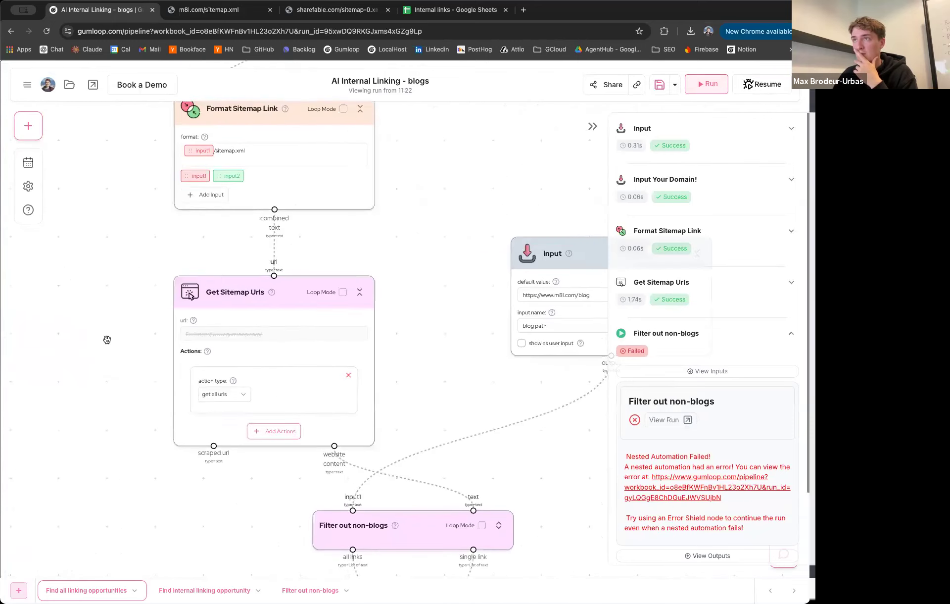
scroll(116, 348, up, 2)
scroll(131, 358, up, 1)
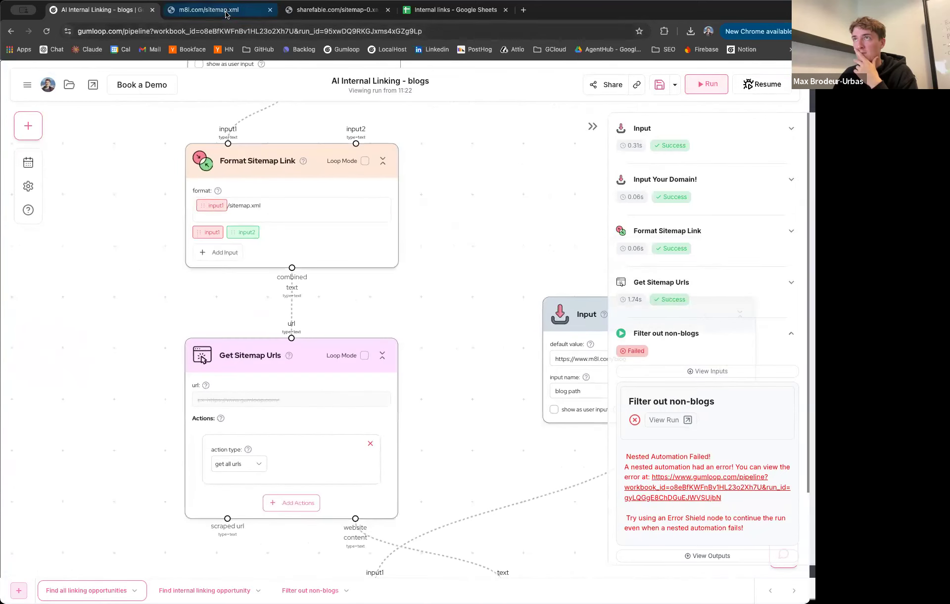
click(225, 11)
key(ctrl+shift+Tab)
scroll(106, 328, down, 2)
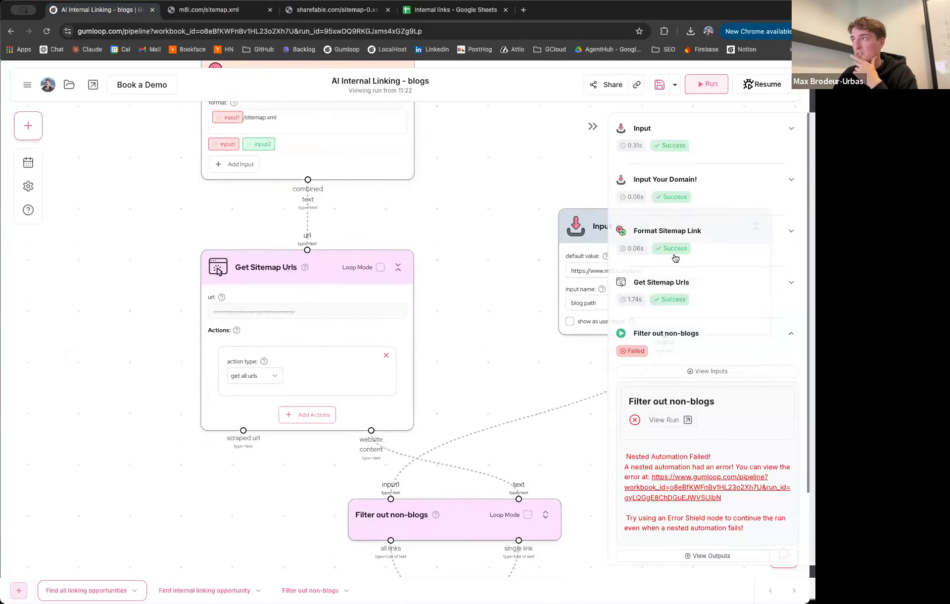
click(676, 283)
click(706, 371)
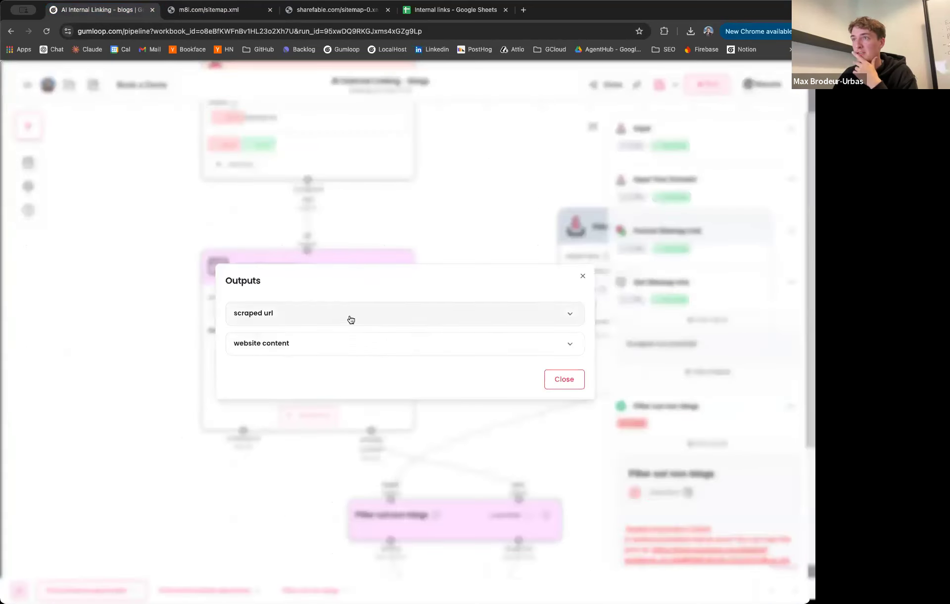
click(351, 319)
click(360, 352)
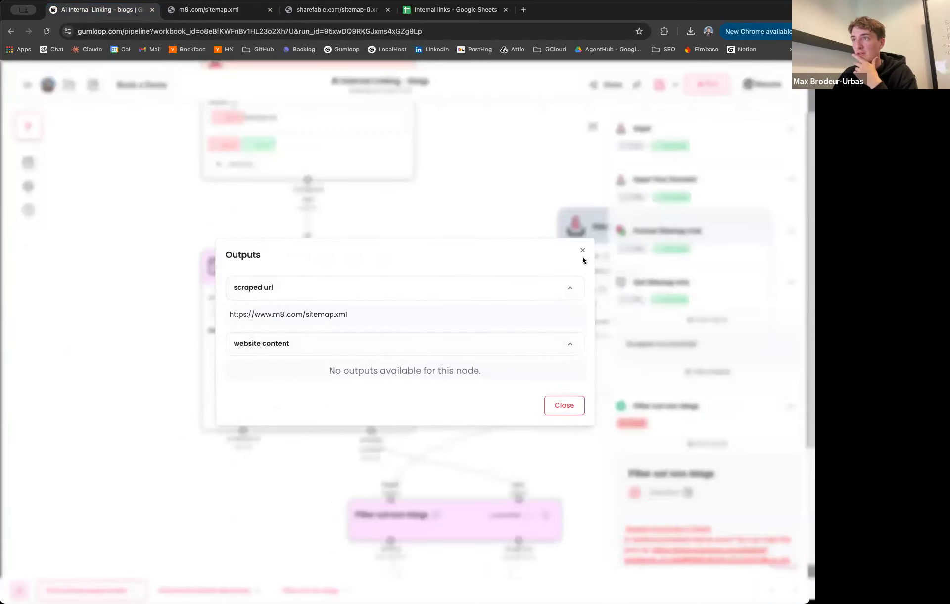
key(Escape)
drag(428, 338, 299, 299)
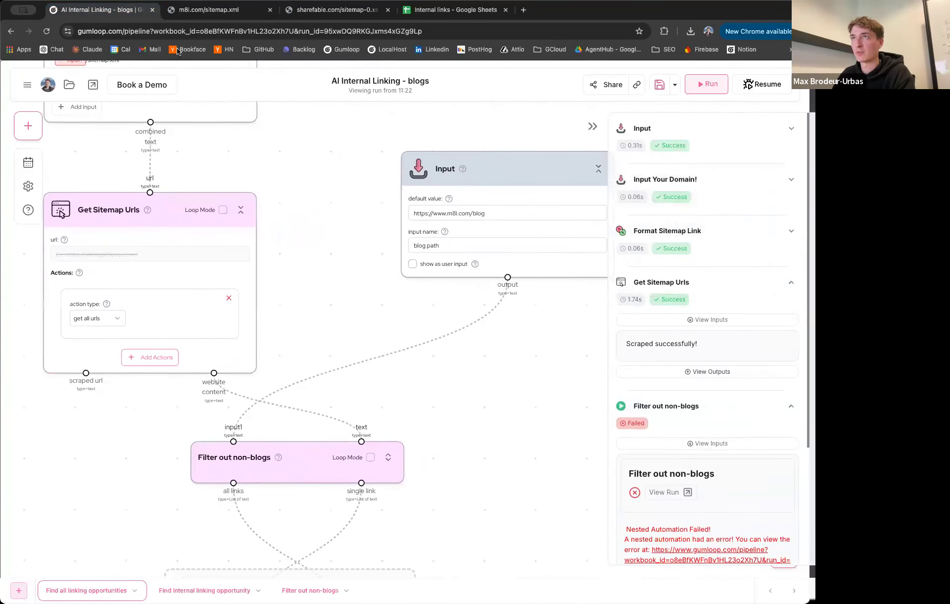
Step: Look through the m8l.com sitemap and copy its entire XML content
click(209, 10)
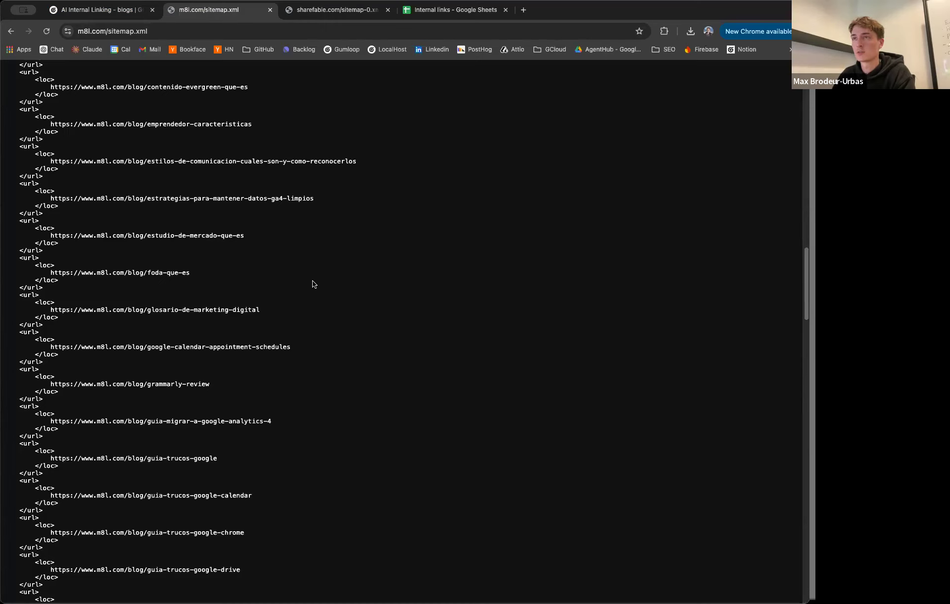
scroll(256, 263, down, 15)
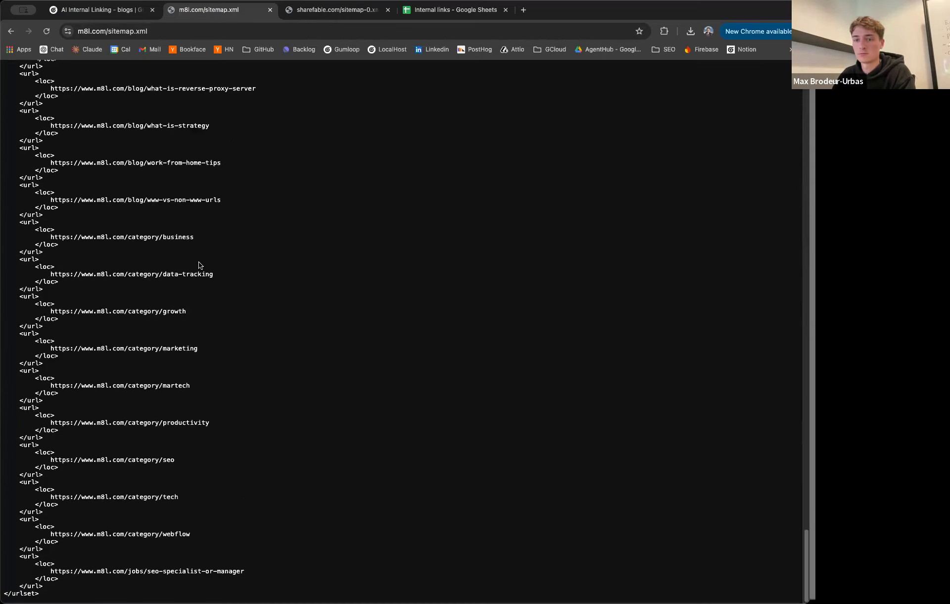
scroll(199, 265, up, 15)
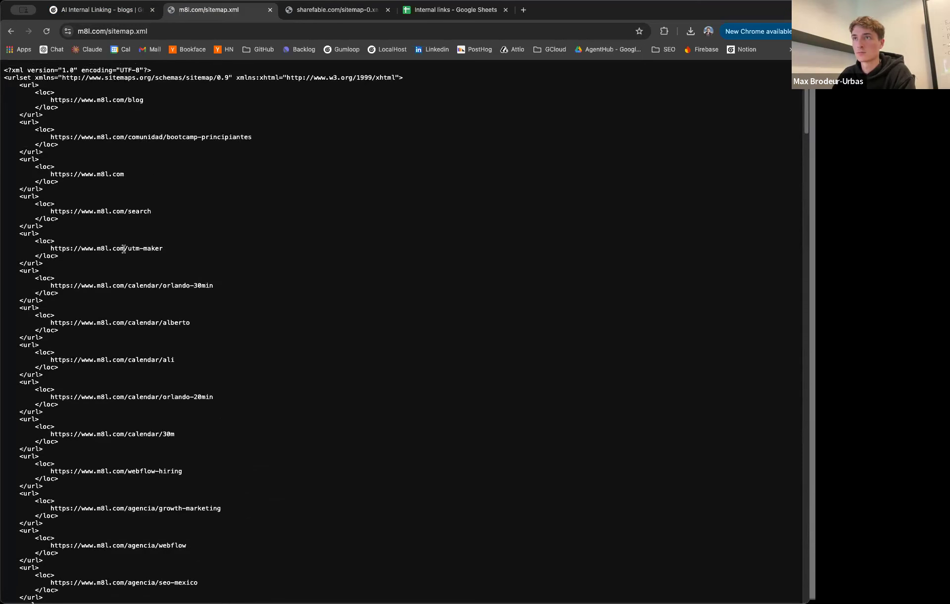
scroll(147, 261, down, 15)
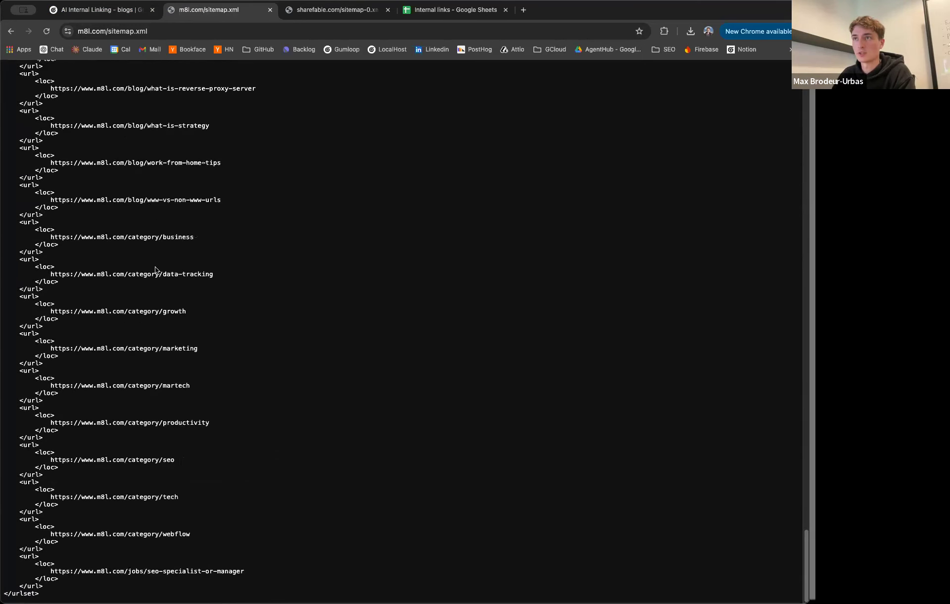
key(super+a)
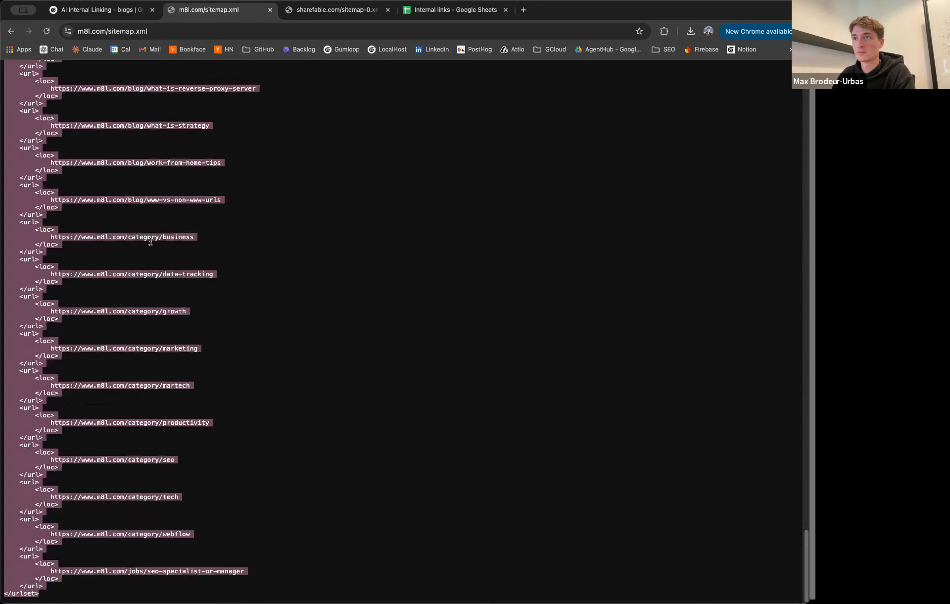
Step: Switch to Claude in a new browser tab and paste the copied sitemap into a new chat as an attachment
click(99, 9)
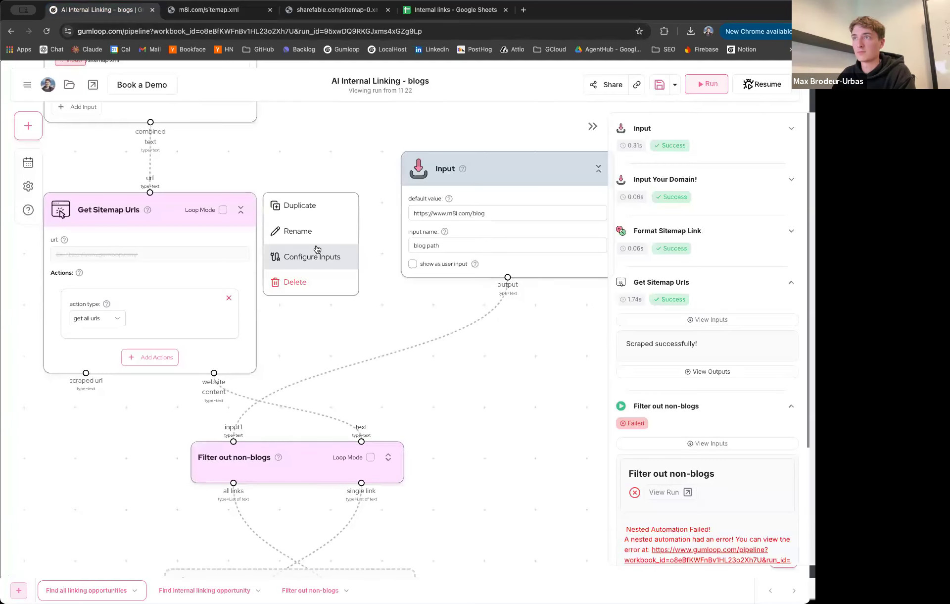
scroll(318, 180, down, 5)
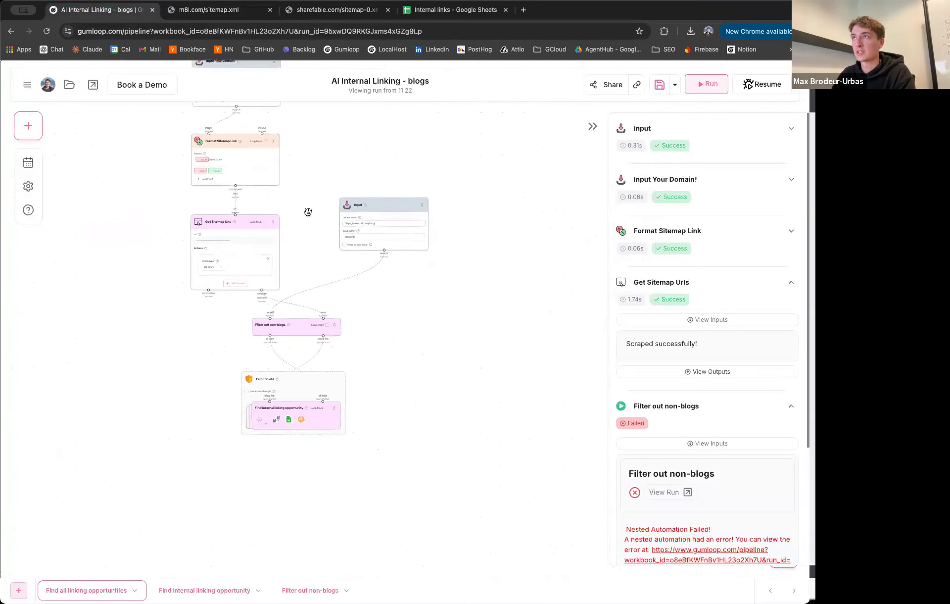
scroll(320, 204, down, 2)
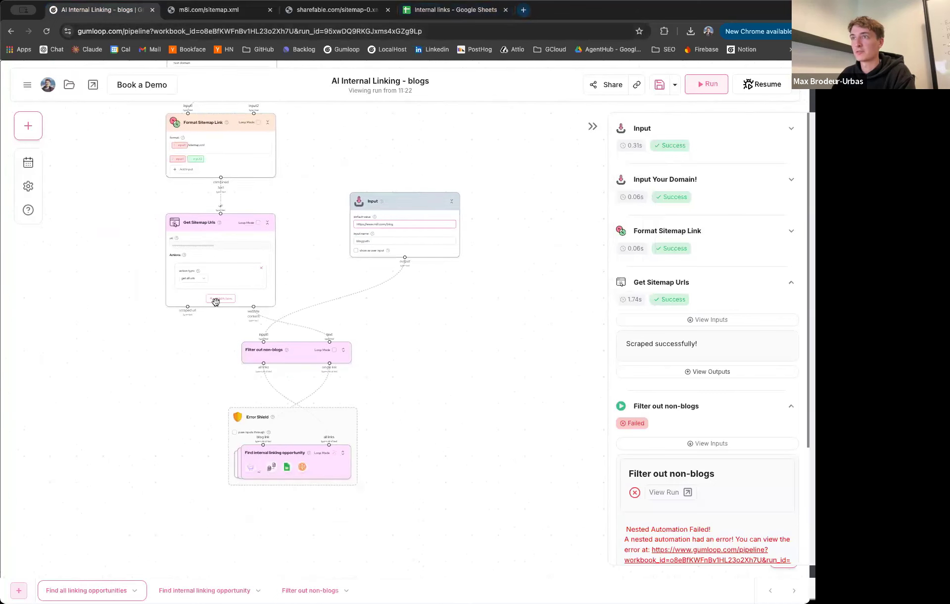
scroll(216, 301, up, 3)
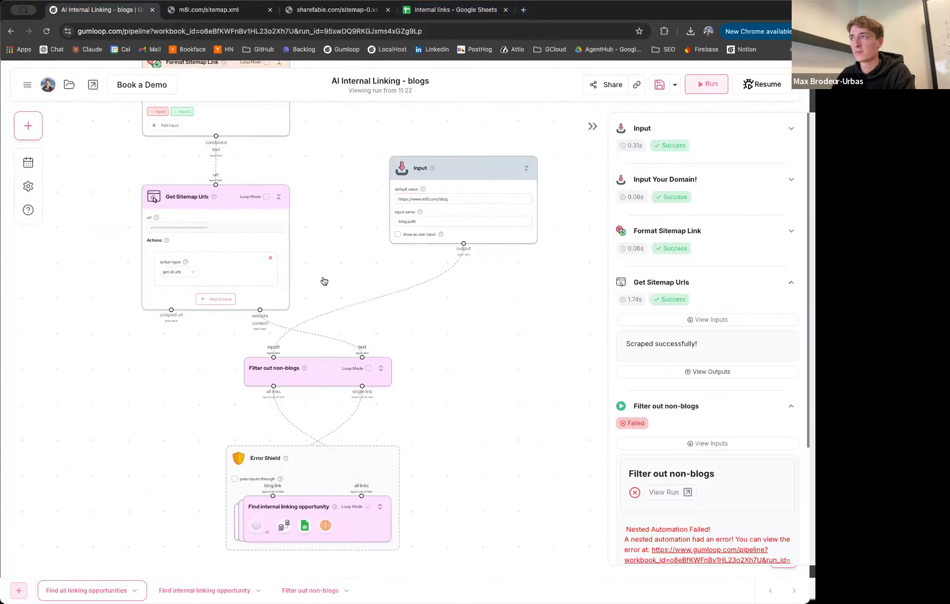
key(super+t)
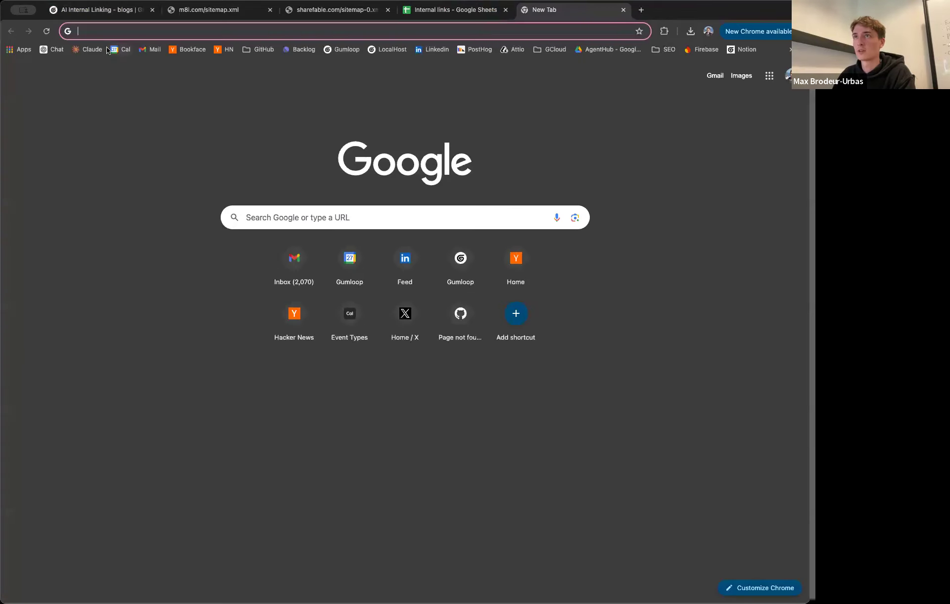
click(92, 50)
key(super+v)
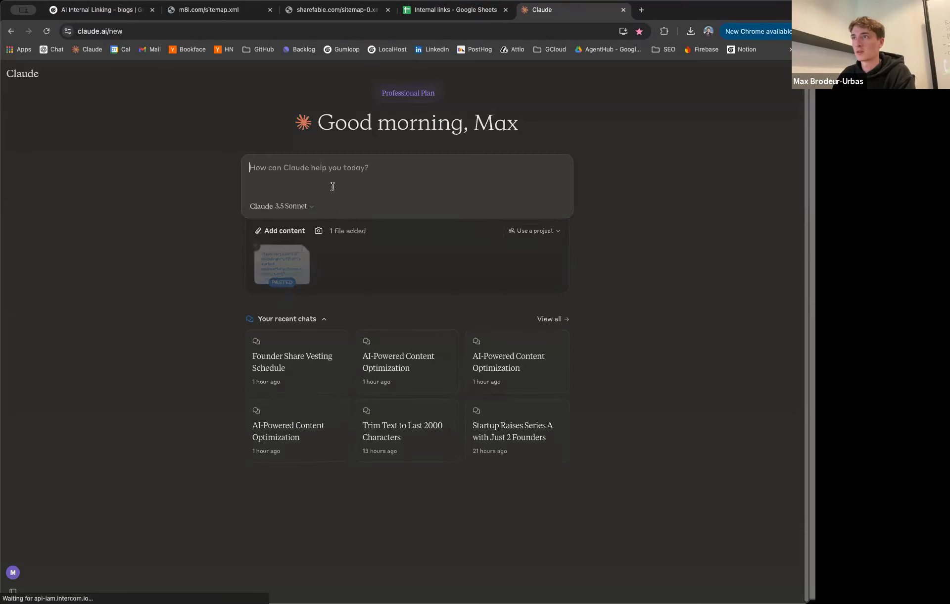
Step: Ask Claude to output all the links in this sitemap separated by commas
text(tell)
key(BackSpace)
key(BackSpace)
key(BackSpace)
text(output)
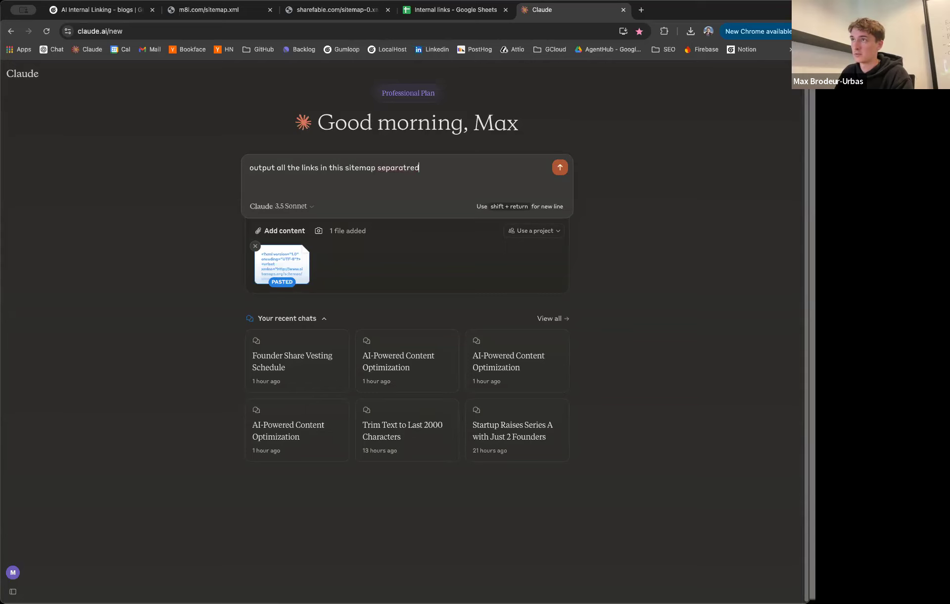
text(ams)
key(Return)
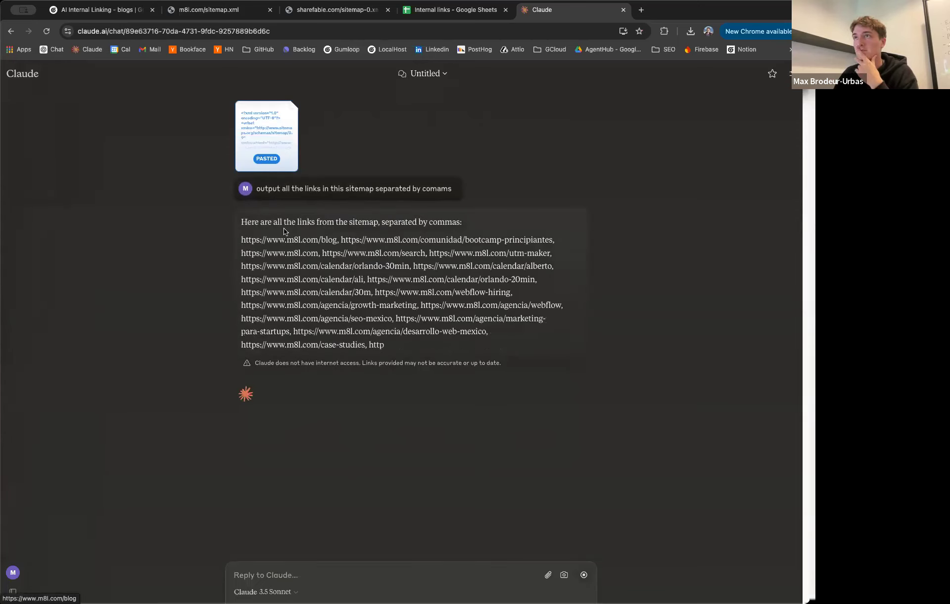
Step: Return to the Gumloop flow to view its lower nodes, and recheck the m8l.com sitemap from its beginning
click(134, 11)
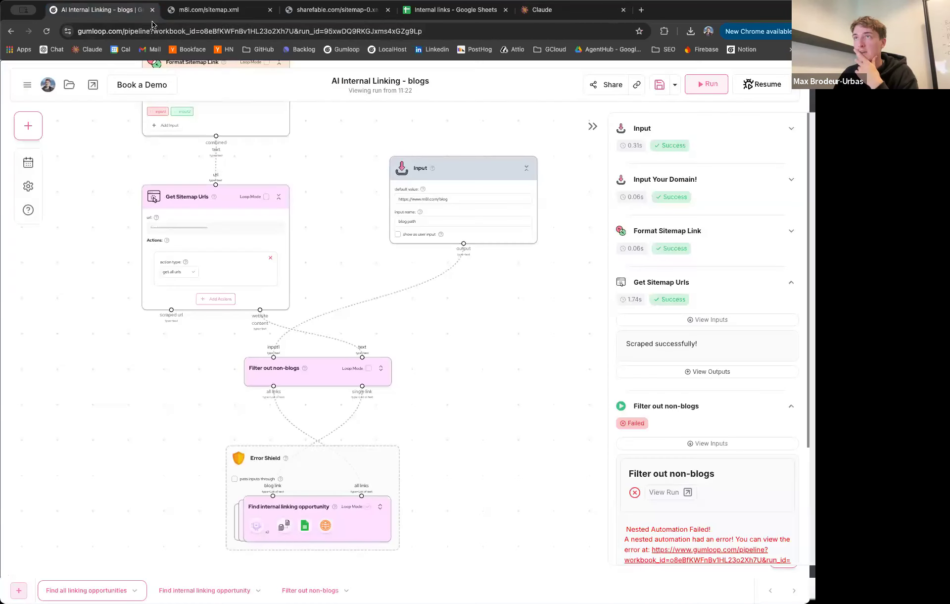
scroll(149, 337, down, 3)
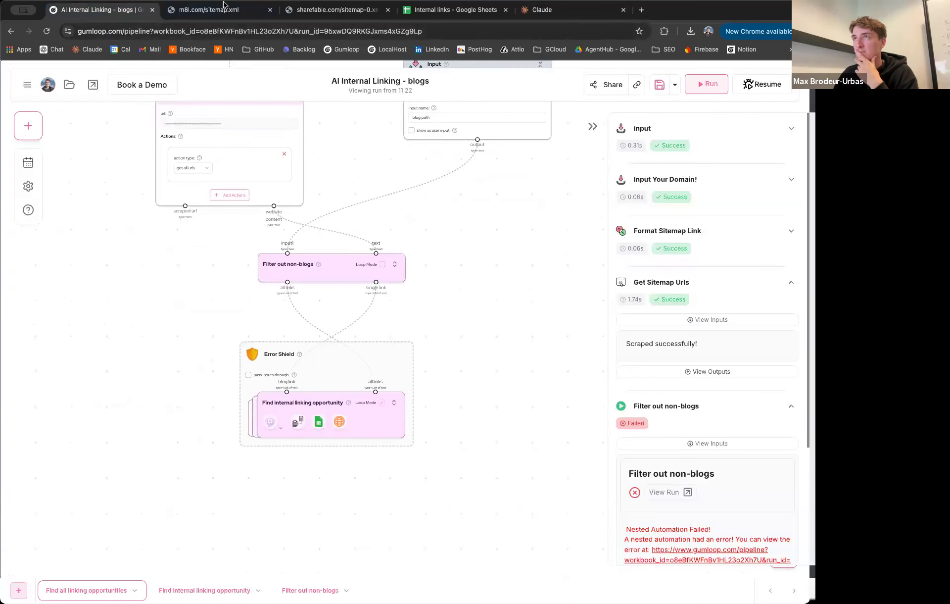
click(218, 10)
click(115, 138)
scroll(143, 138, up, 20)
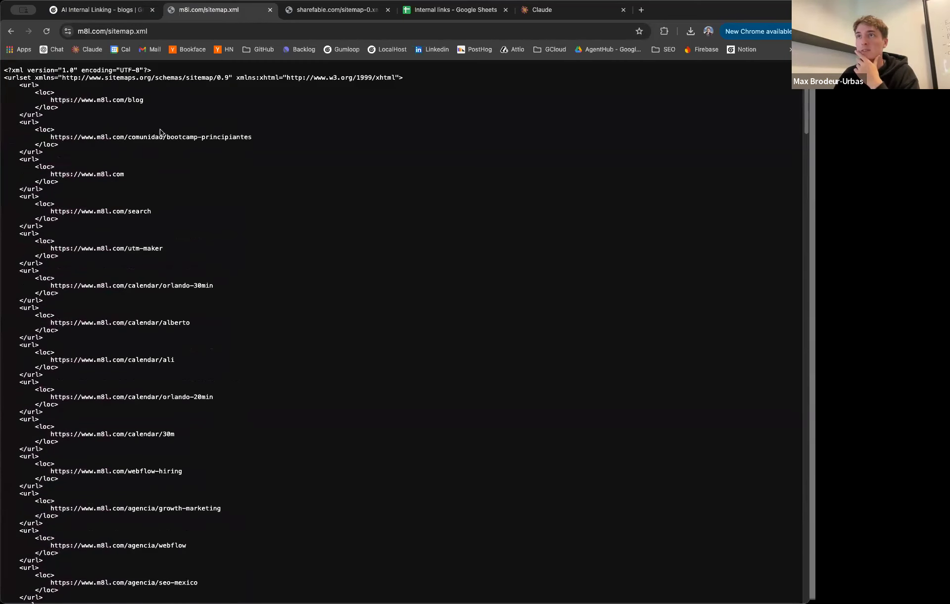
Step: Return to the Claude chat and copy the complete comma-separated list of m8l.com links from its reply
click(87, 17)
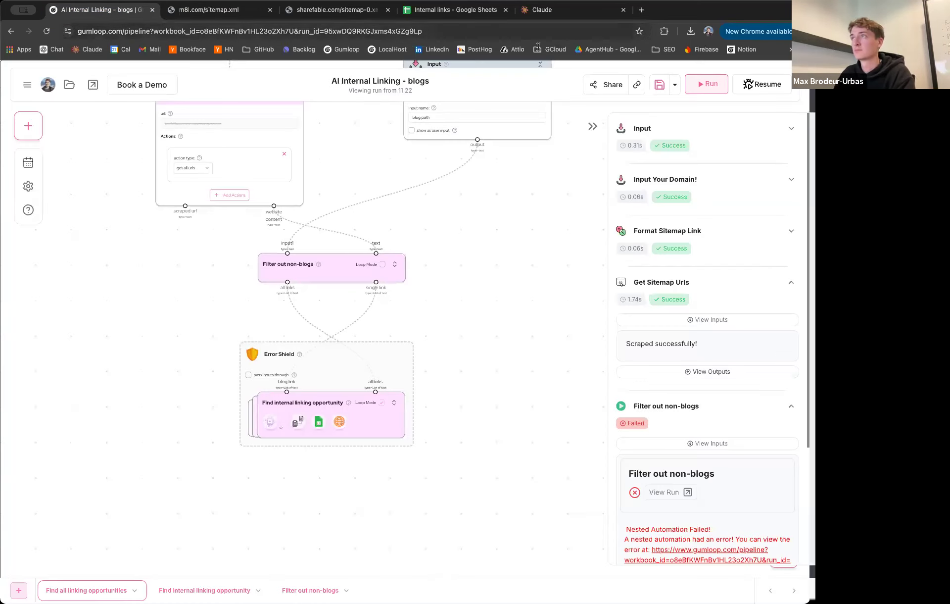
key(super+5)
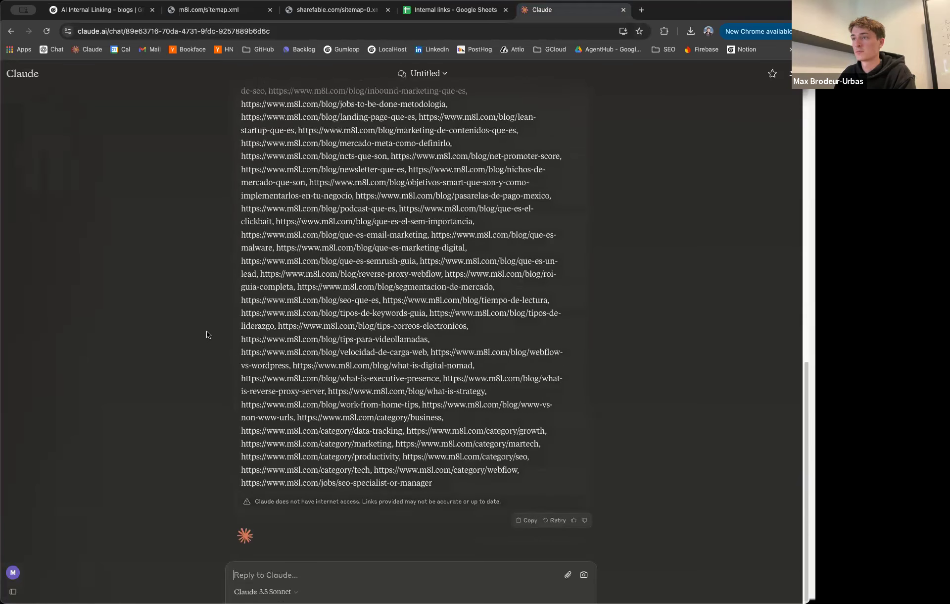
scroll(207, 336, up, 15)
scroll(414, 317, up, 1)
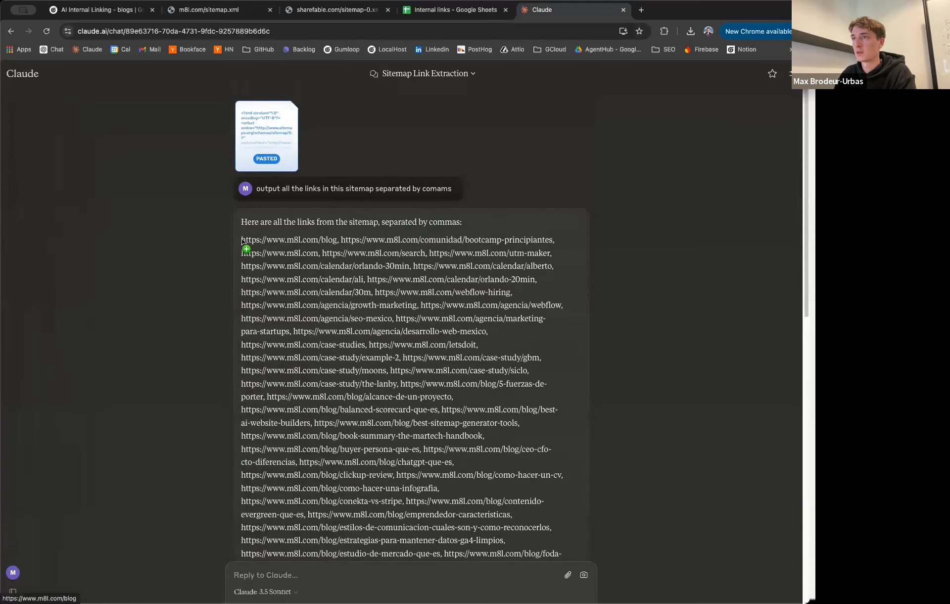
drag(233, 238, 492, 479)
scroll(383, 372, down, 12)
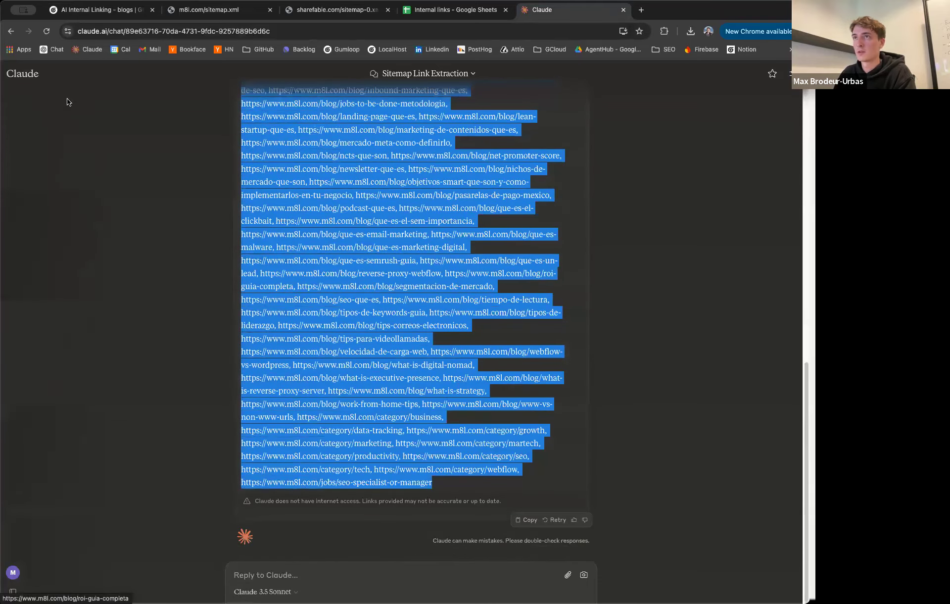
Step: Switch back to the Gumloop flow and delete the Get Sitemap Urls node
click(99, 10)
drag(220, 307, 230, 400)
scroll(230, 400, down, 2)
right_click(210, 243)
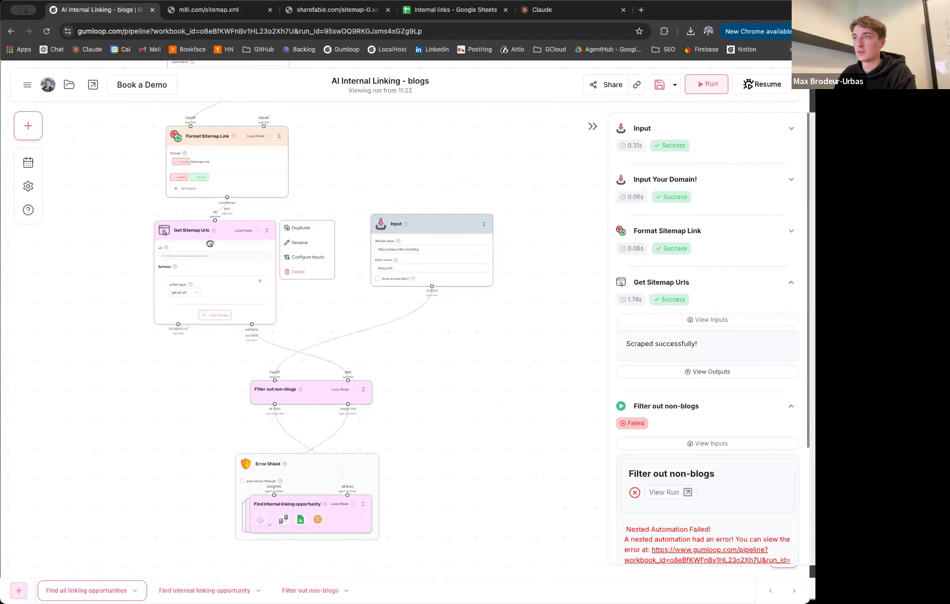
click(311, 278)
Step: Add a core Input node to the flow and paste the copied m8l.com links as its default value
click(33, 135)
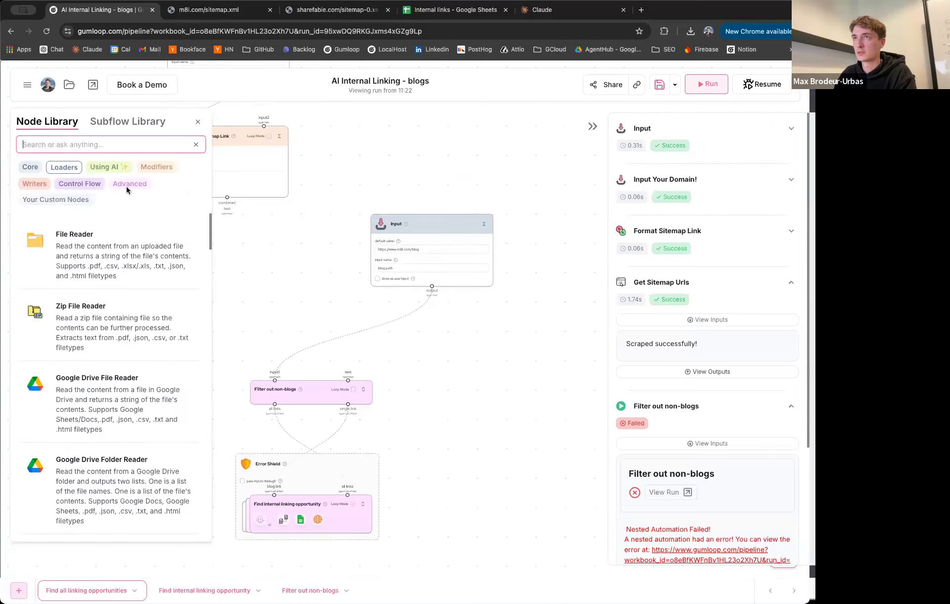
click(30, 167)
drag(260, 253, 205, 246)
click(221, 274)
key(ctrl+v)
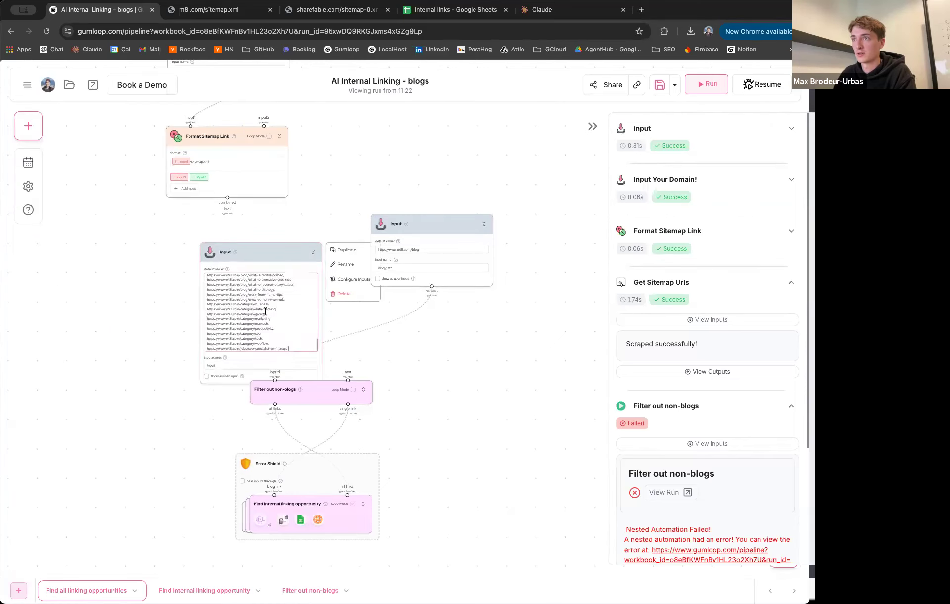
mouse_move(228, 272)
mouse_down()
mouse_move(192, 273)
mouse_move(210, 277)
mouse_up()
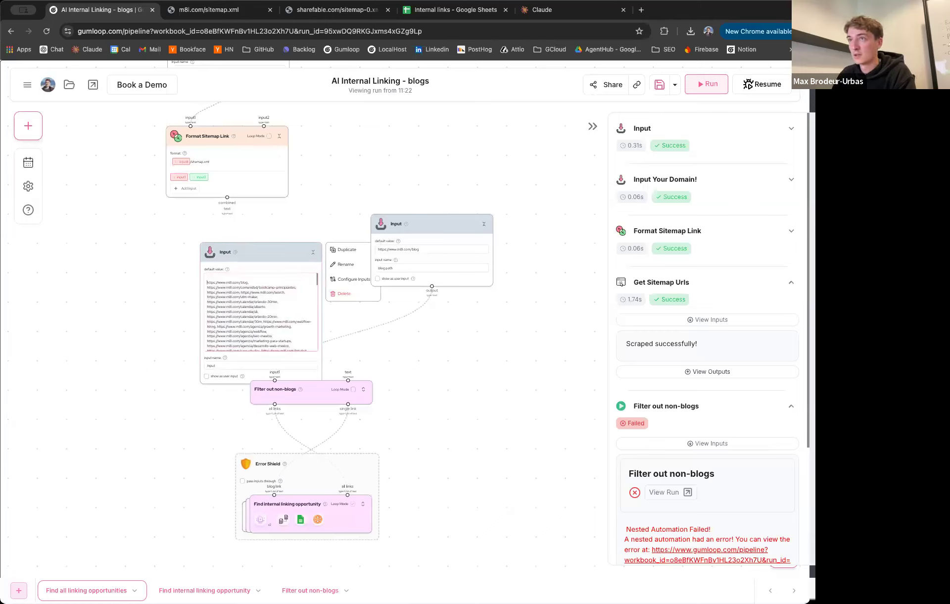
Step: Place the new Input node below Format Sitemap Link and connect its output to the text input of Filter out non-blogs
scroll(262, 312, down, 1)
drag(272, 258, 236, 227)
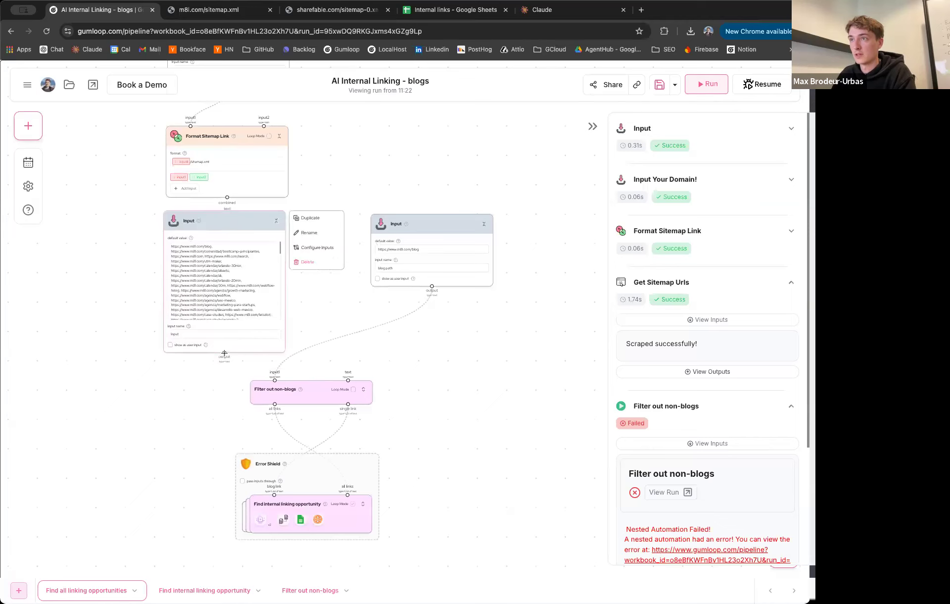
scroll(134, 316, up, 3)
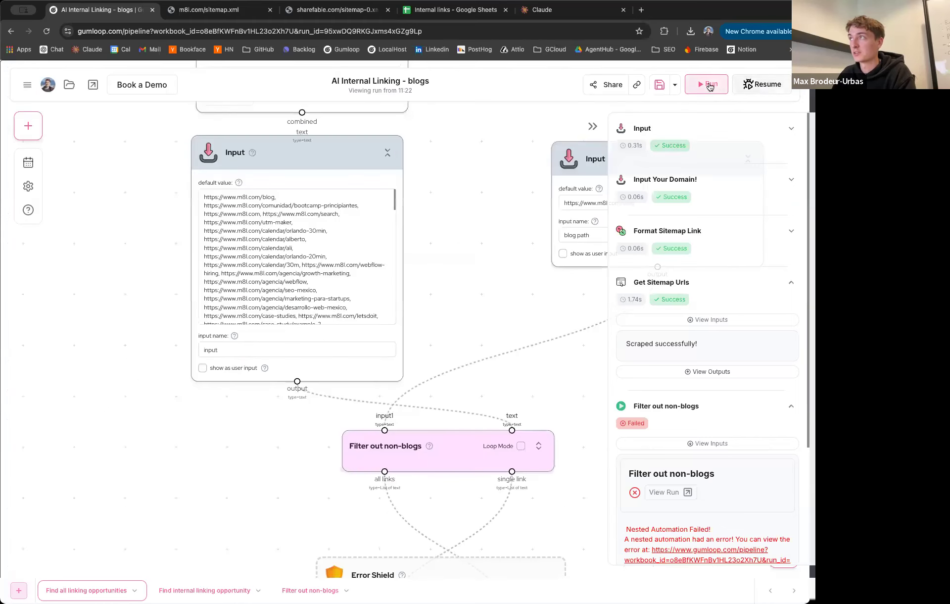
Step: Run the flow with the pasted links and follow the progress of its Find internal linking opportunity runs
click(708, 84)
scroll(369, 206, up, 4)
click(287, 199)
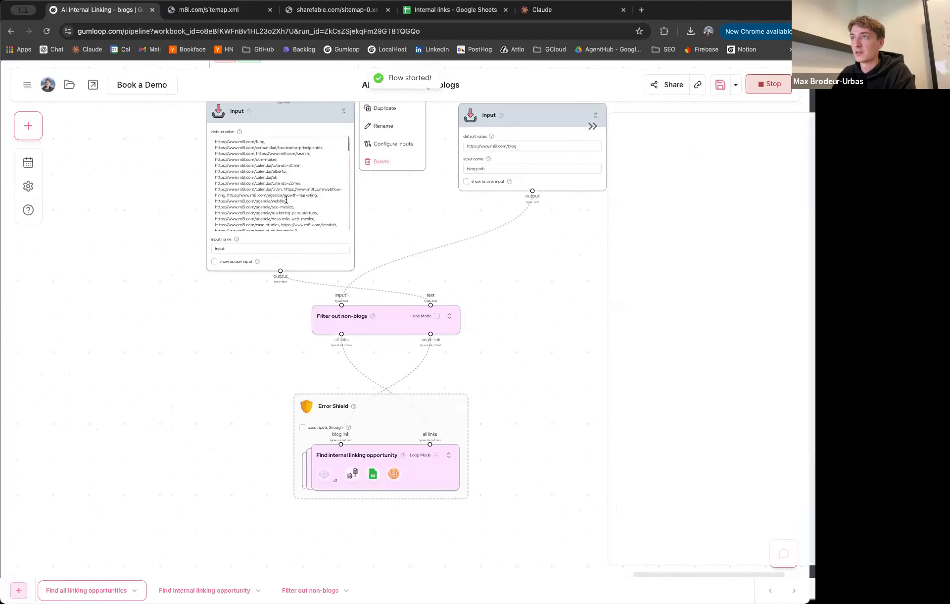
scroll(299, 207, down, 15)
click(431, 225)
drag(431, 225, 360, 177)
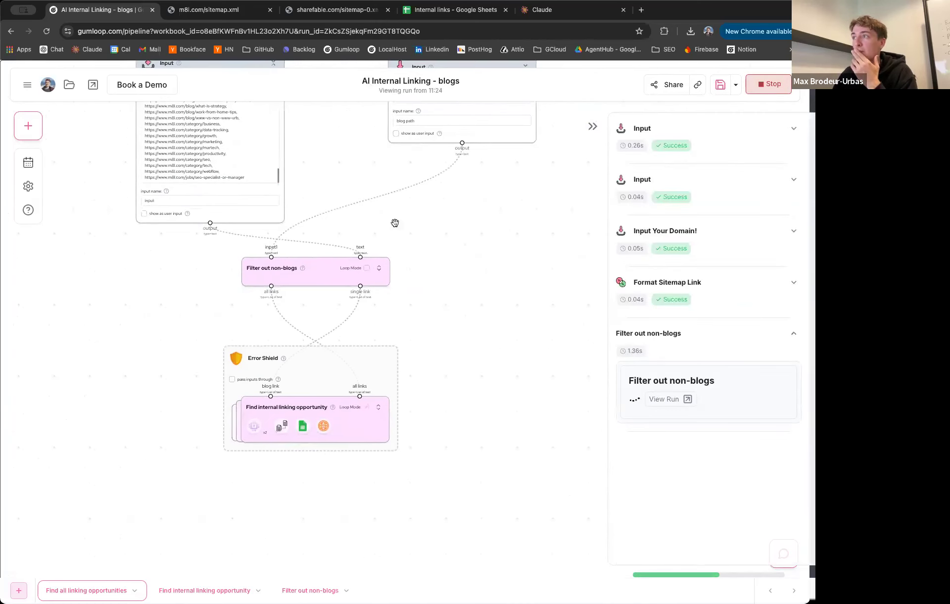
scroll(664, 406, down, 20)
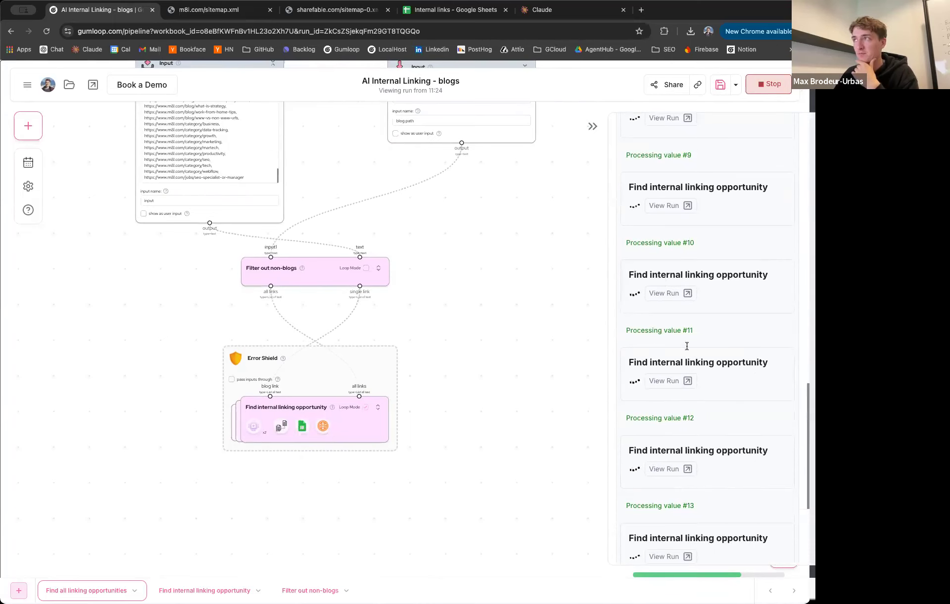
Step: Check the progress of the Find internal linking opportunity runs in the workflow's run log
scroll(469, 316, down, 3)
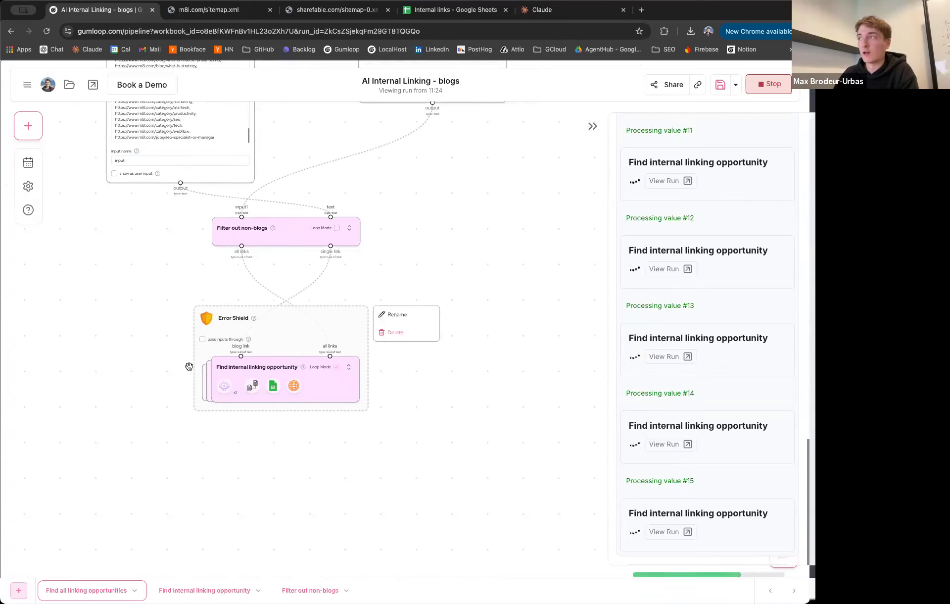
scroll(342, 346, down, 2)
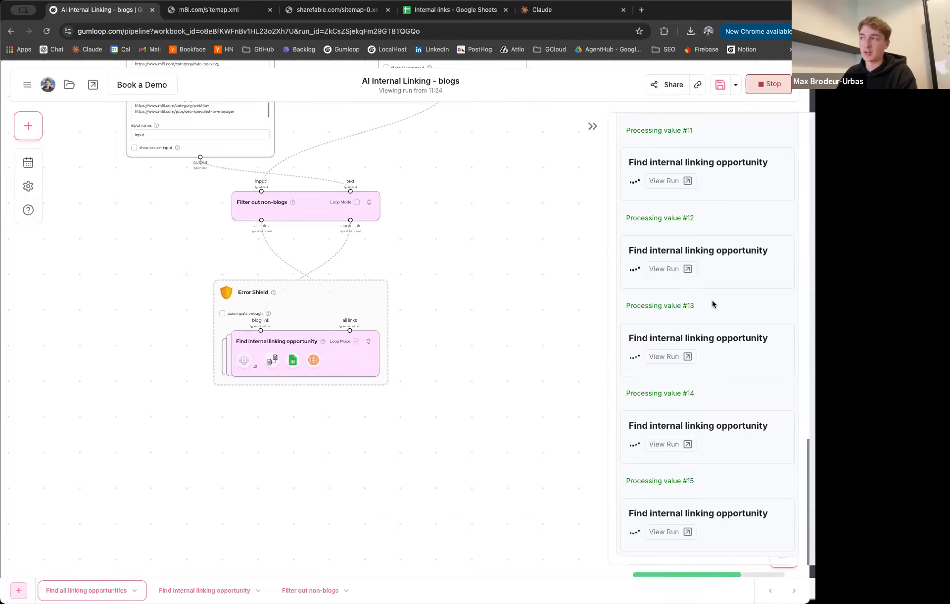
scroll(707, 322, up, 7)
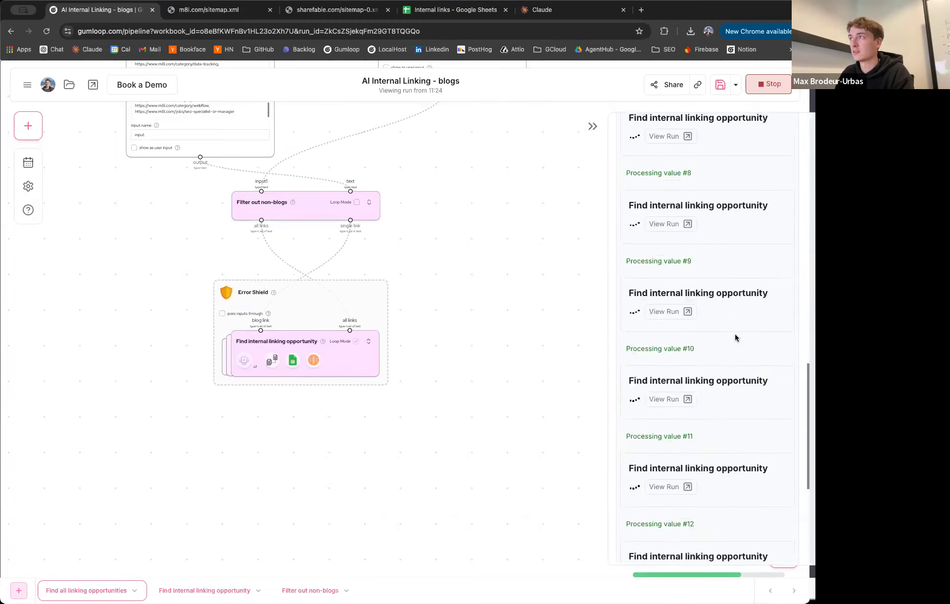
scroll(732, 349, down, 7)
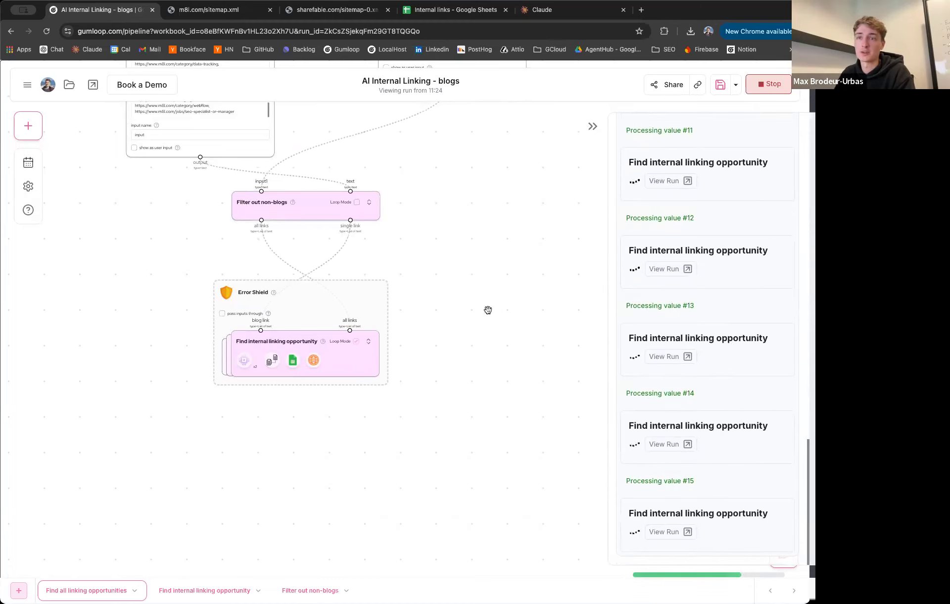
Step: Switch to the Internal links Google Sheet and narrow the full snippet column to bring the link column into view
click(451, 9)
scroll(409, 248, down, 5)
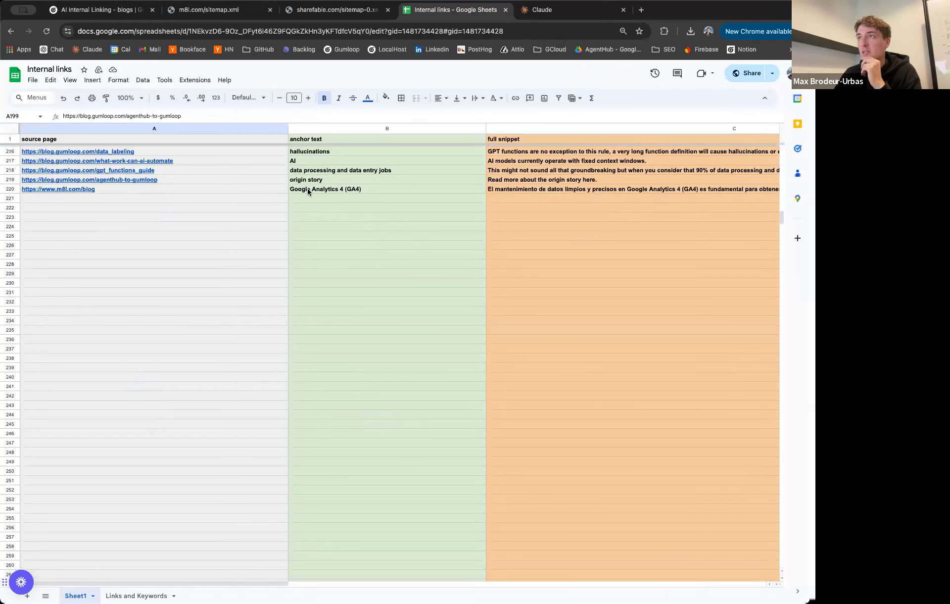
scroll(284, 196, down, 1)
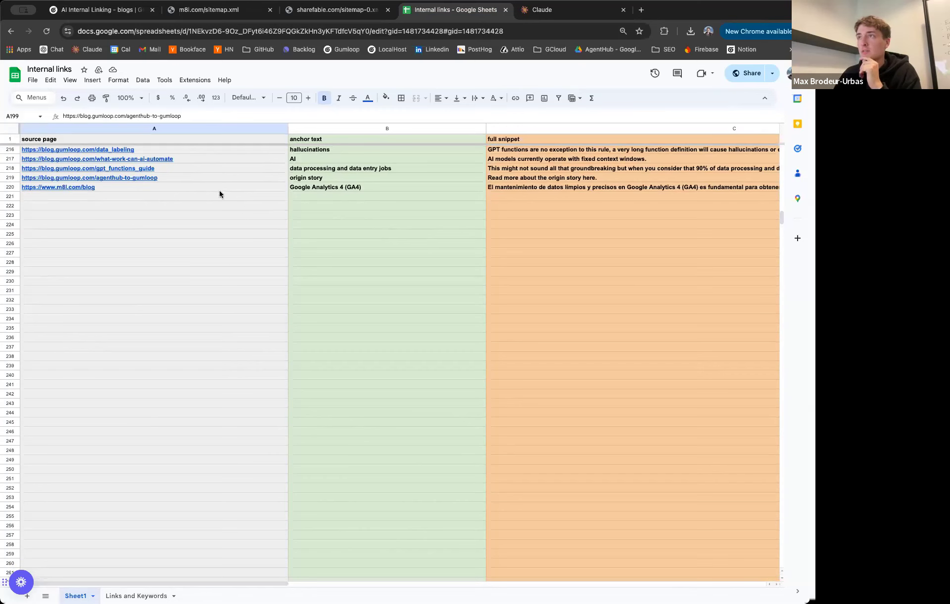
scroll(297, 193, right, 10)
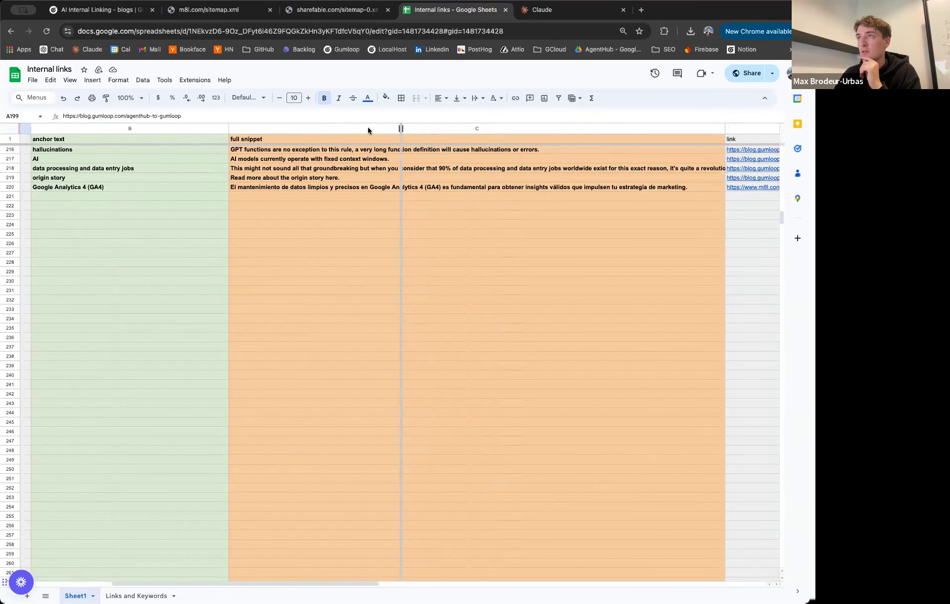
drag(368, 130, 361, 130)
scroll(341, 171, left, 10)
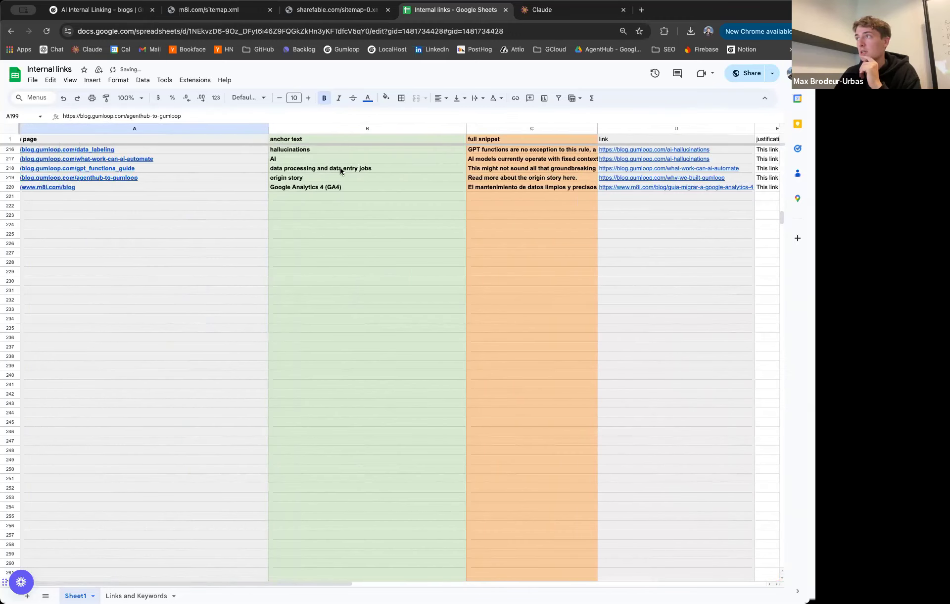
scroll(341, 172, left, 2)
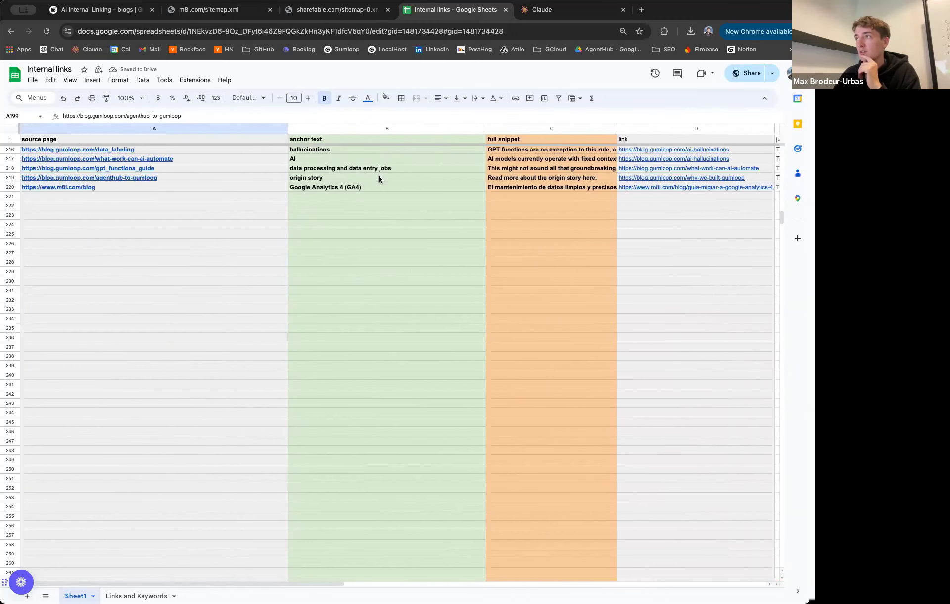
Step: Inspect the source page, anchor text and target link of the book-summary-the-martech-handbook row
mouse_move(669, 193)
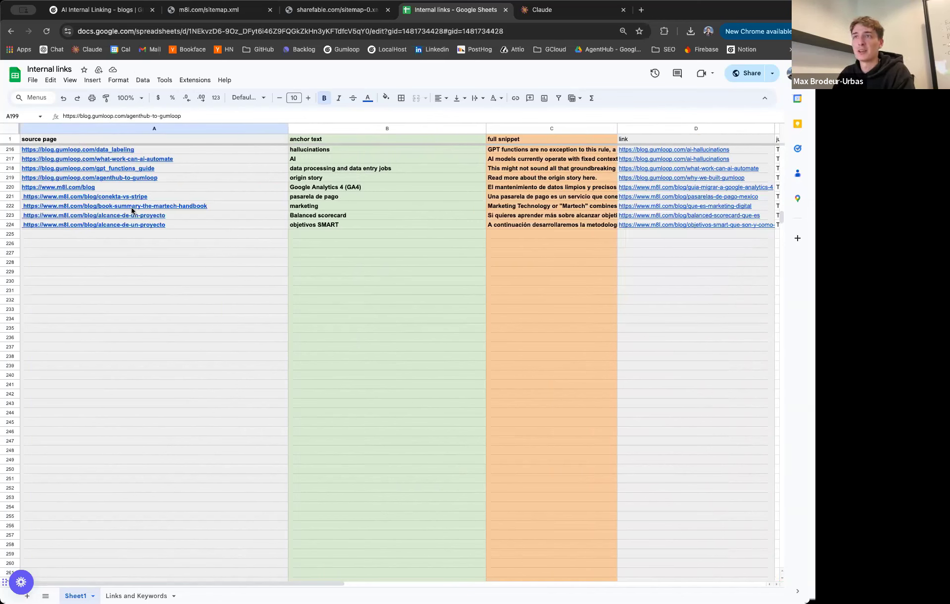
mouse_move(132, 208)
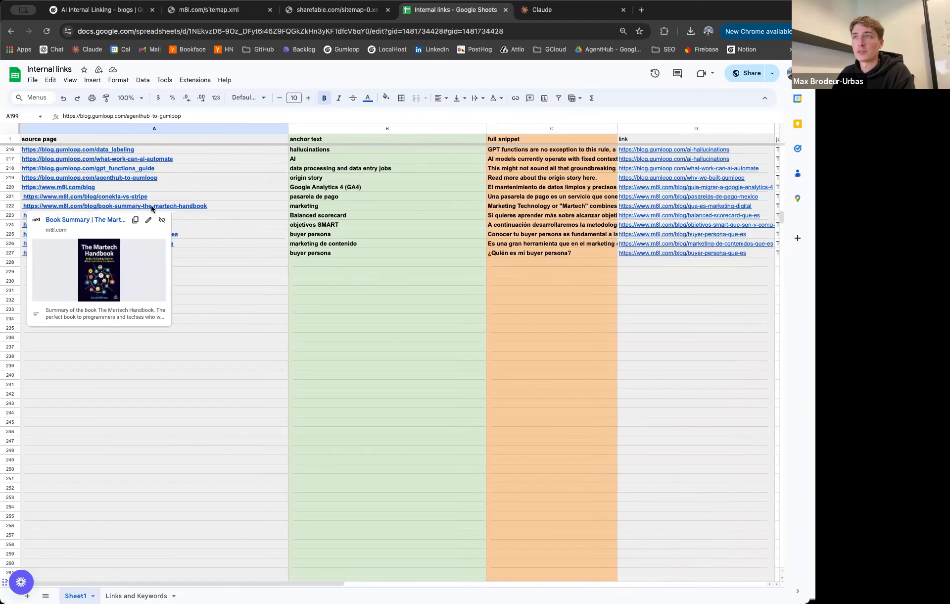
click(336, 208)
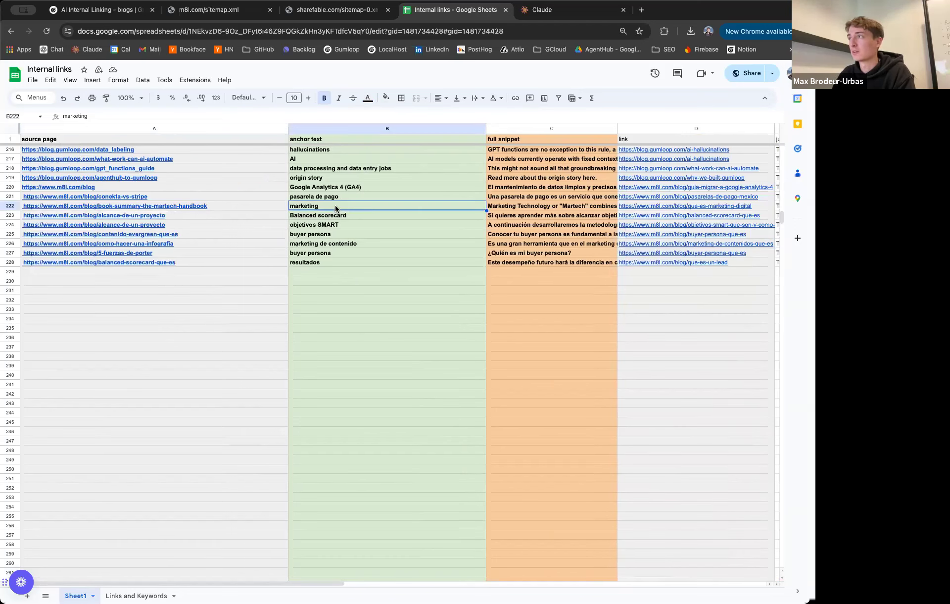
click(697, 208)
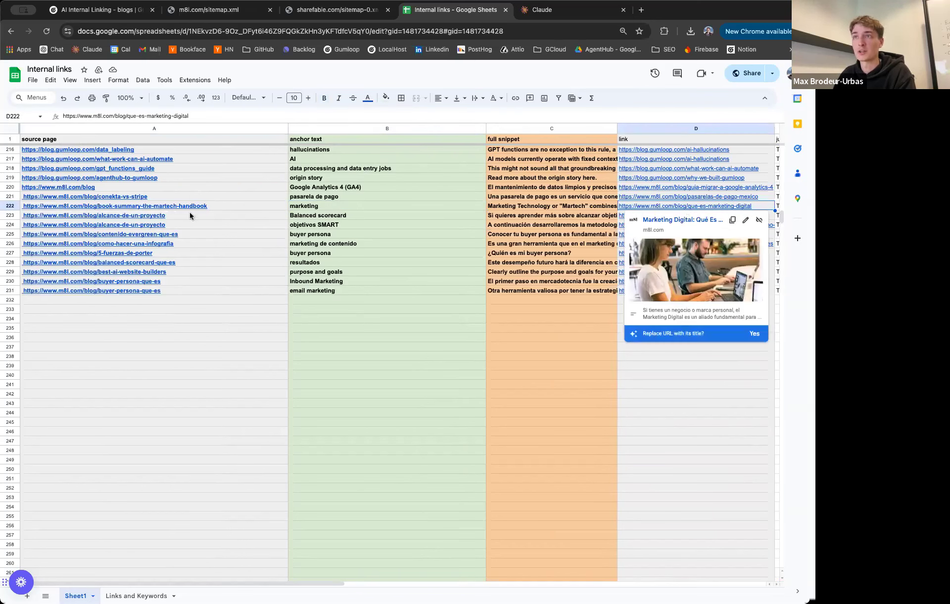
Step: Review the m8l.com source pages in rows 223 to 228 and the target link of the 5-fuerzas-de-porter row
click(135, 216)
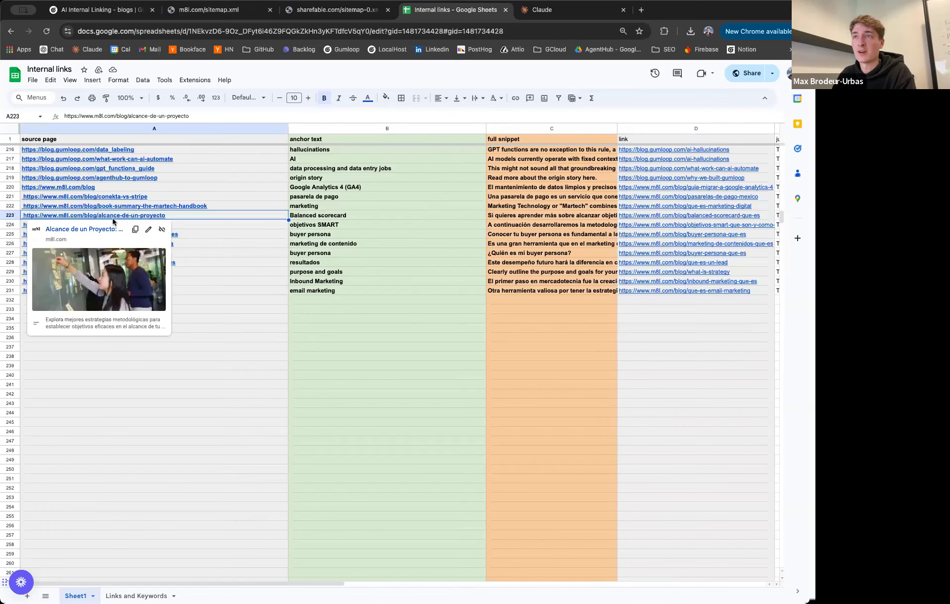
click(211, 227)
click(211, 236)
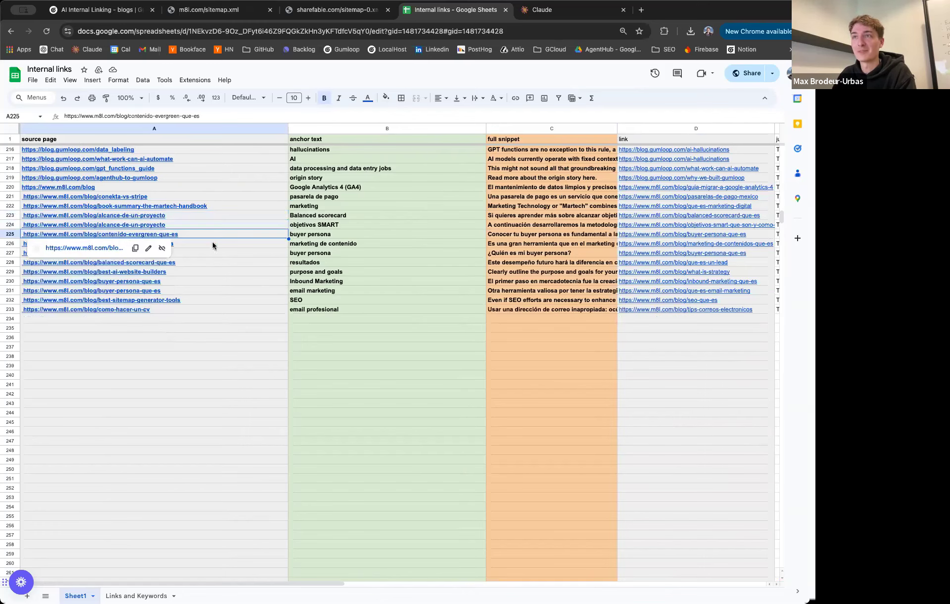
click(217, 264)
click(203, 253)
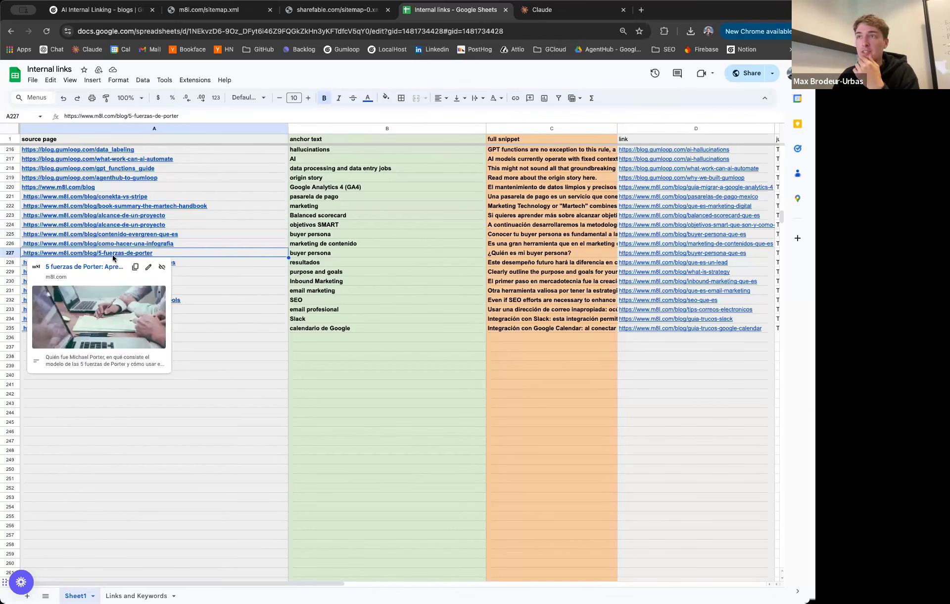
click(198, 262)
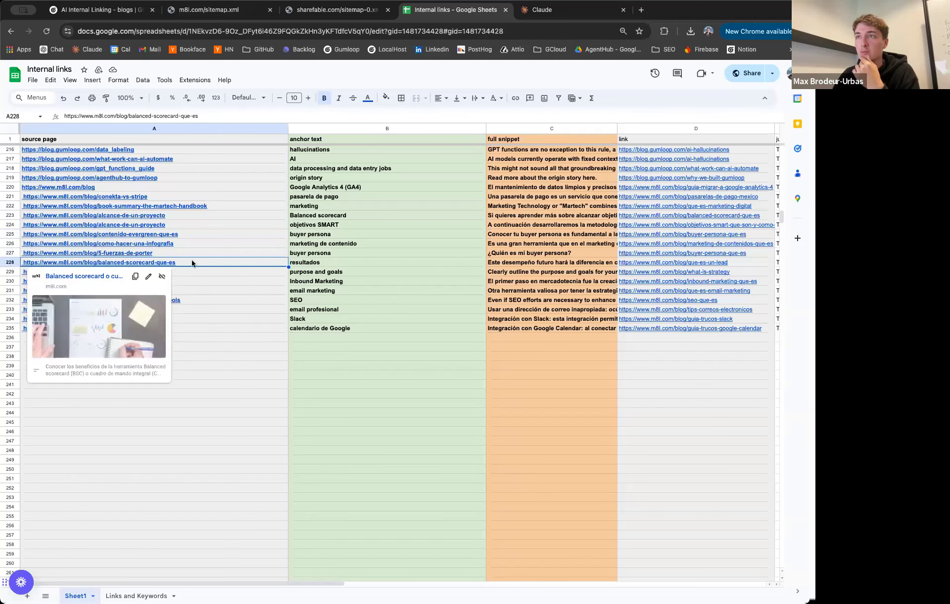
click(181, 251)
click(750, 253)
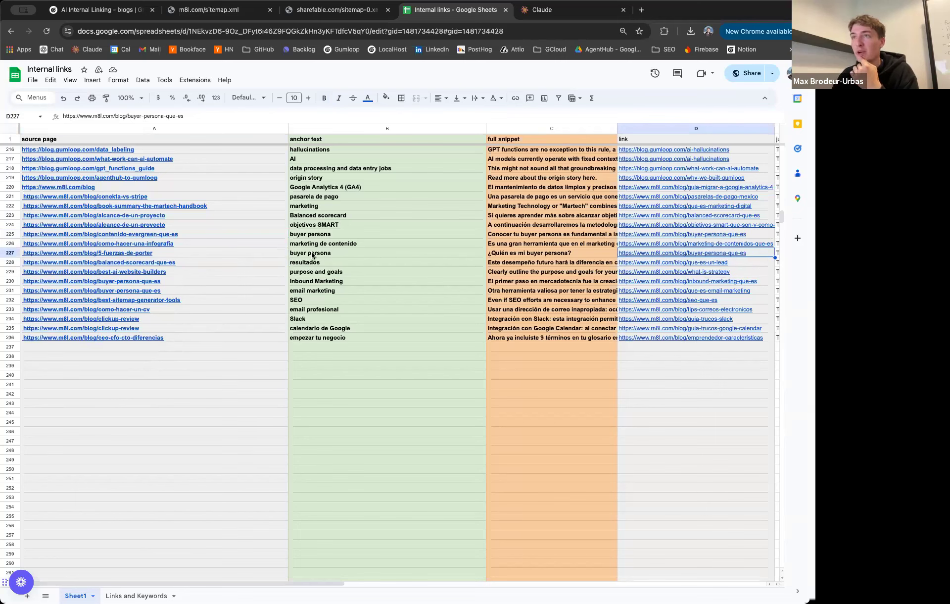
Step: Open the 5-fuerzas-de-porter source page from its row and look through the article
click(123, 257)
click(98, 266)
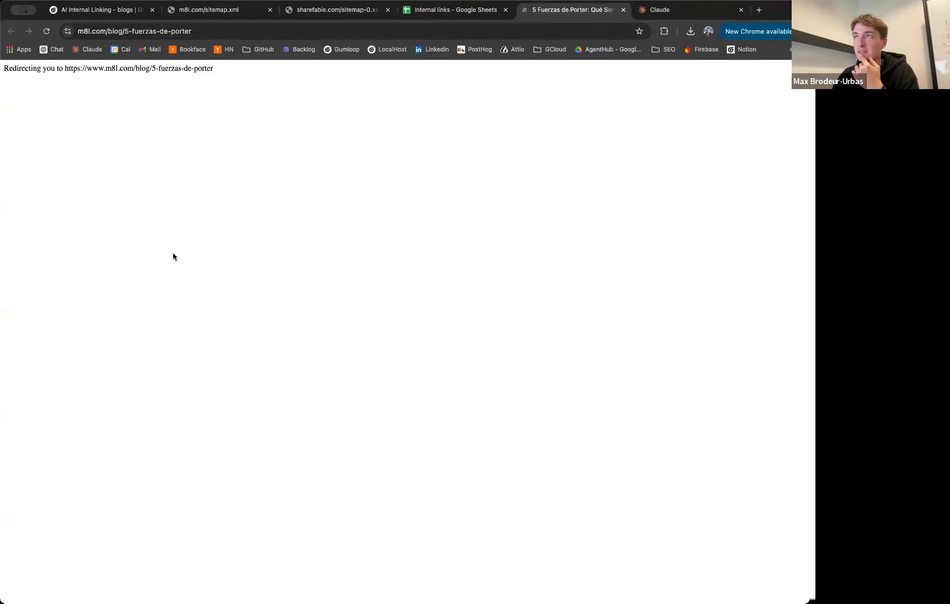
scroll(243, 246, down, 10)
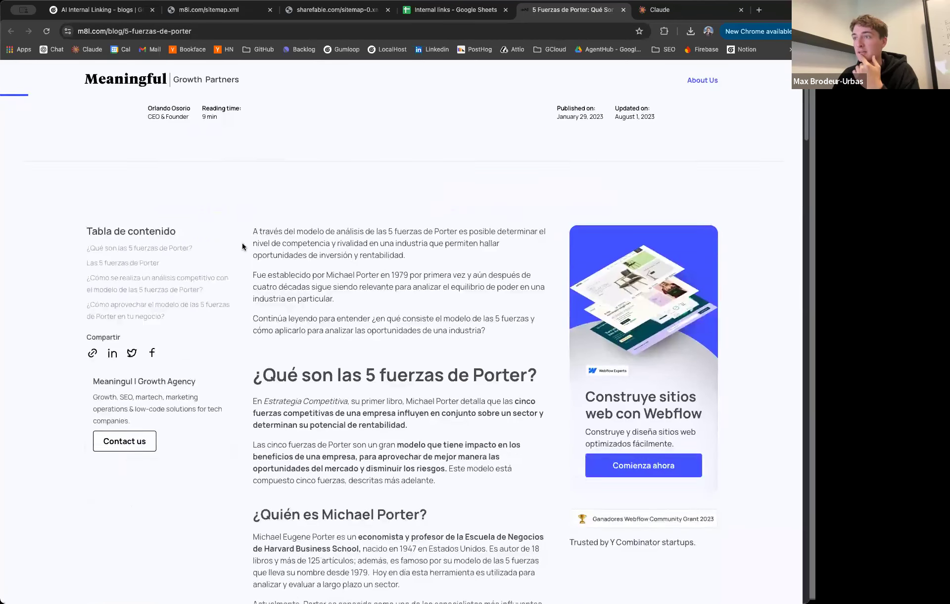
Step: Return to the Internal links sheet and inspect the best-sitemap-generator-tools row's source page and anchor text, plus the email marketing row's link
click(465, 11)
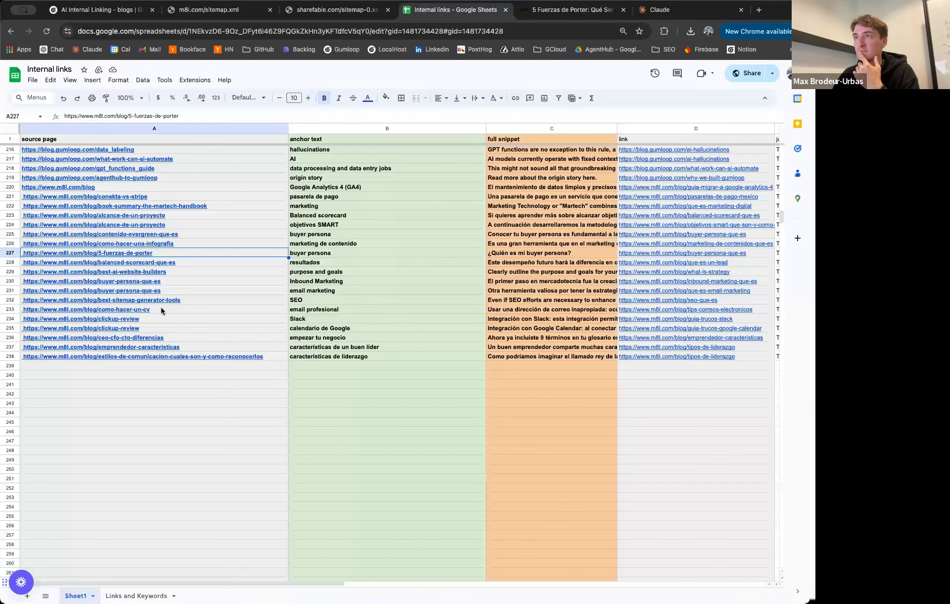
click(162, 291)
click(188, 303)
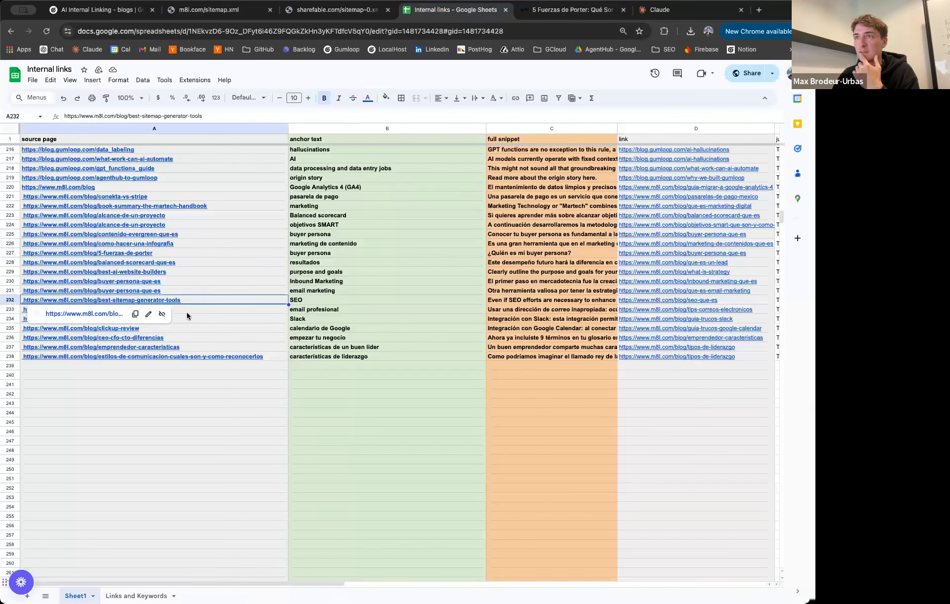
click(452, 299)
click(759, 293)
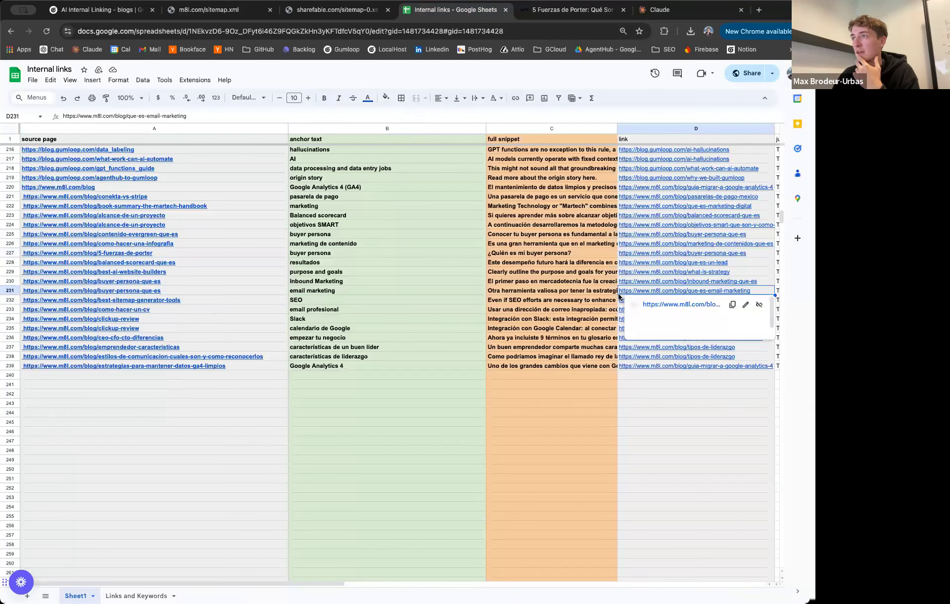
Step: Examine the newest internal link suggestions at the end of the sheet's list
scroll(160, 254, down, 1)
scroll(161, 255, up, 2)
scroll(191, 276, down, 2)
scroll(248, 282, down, 1)
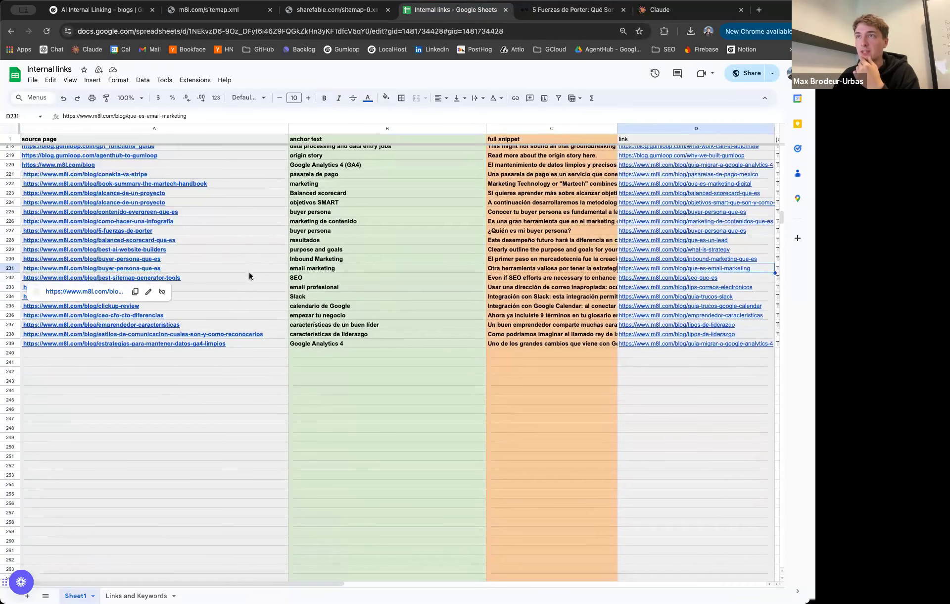
click(262, 420)
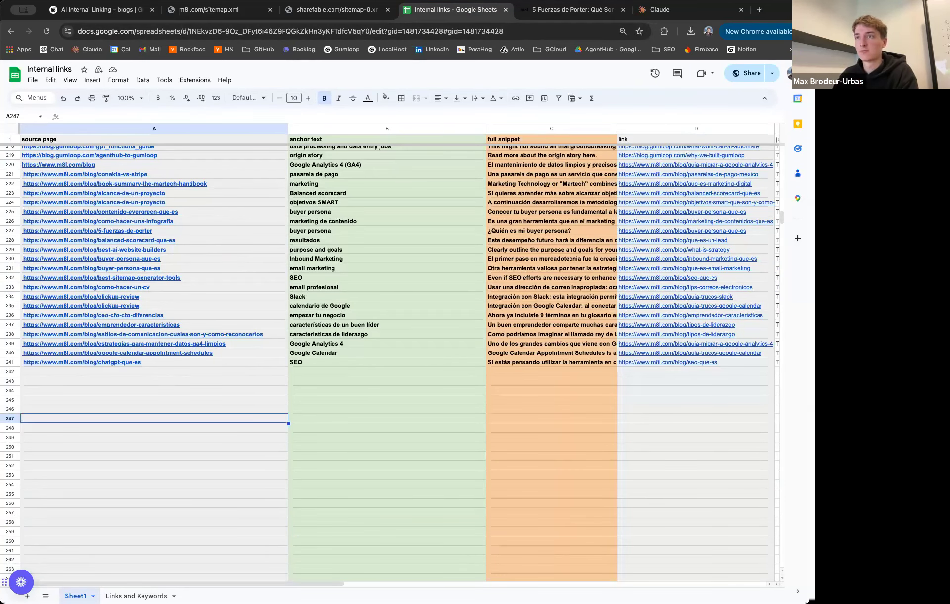
mouse_move(24, 343)
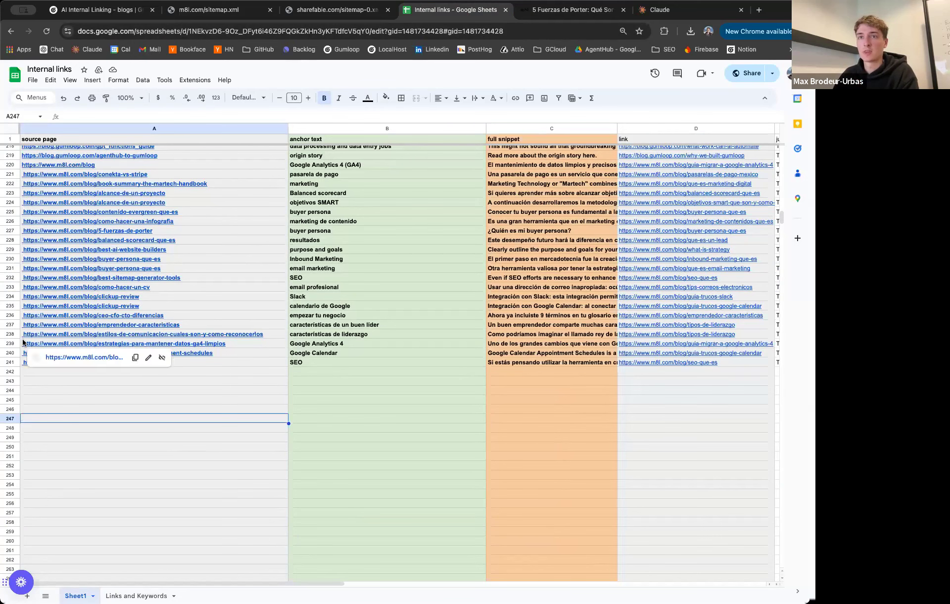
click(372, 407)
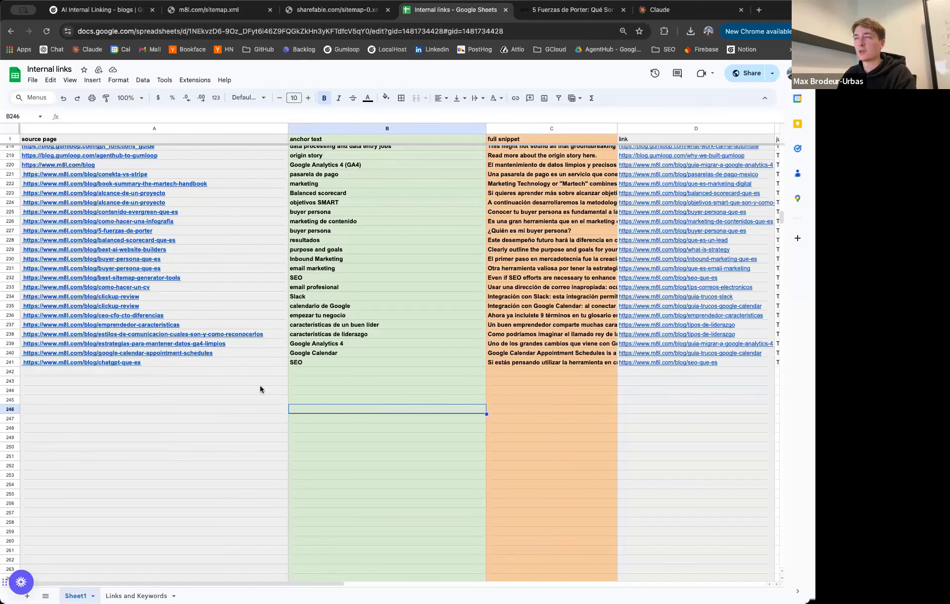
Step: Switch back to the Gumloop workflow and open the Find internal linking opportunity subflow at its Ask AI node
click(102, 11)
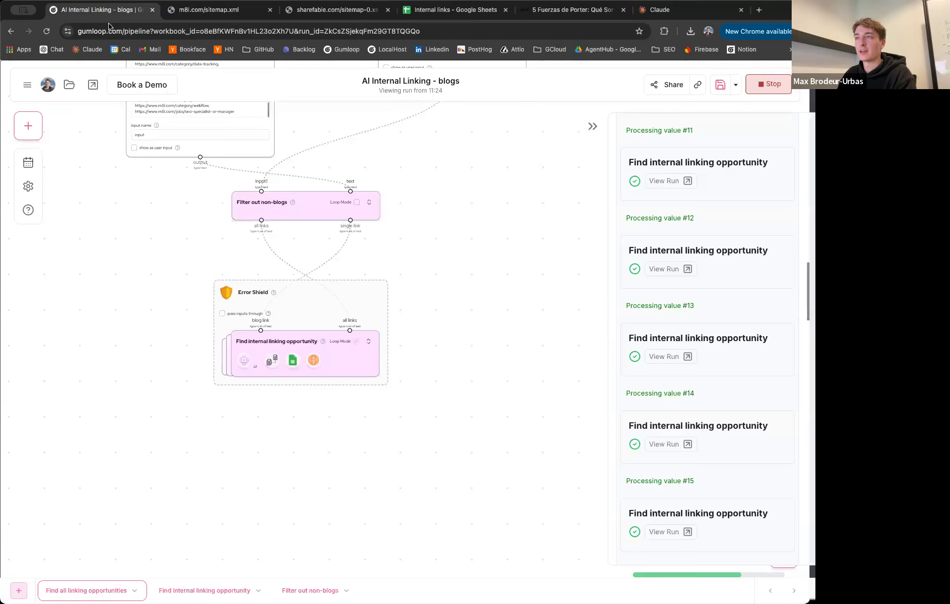
scroll(293, 267, up, 5)
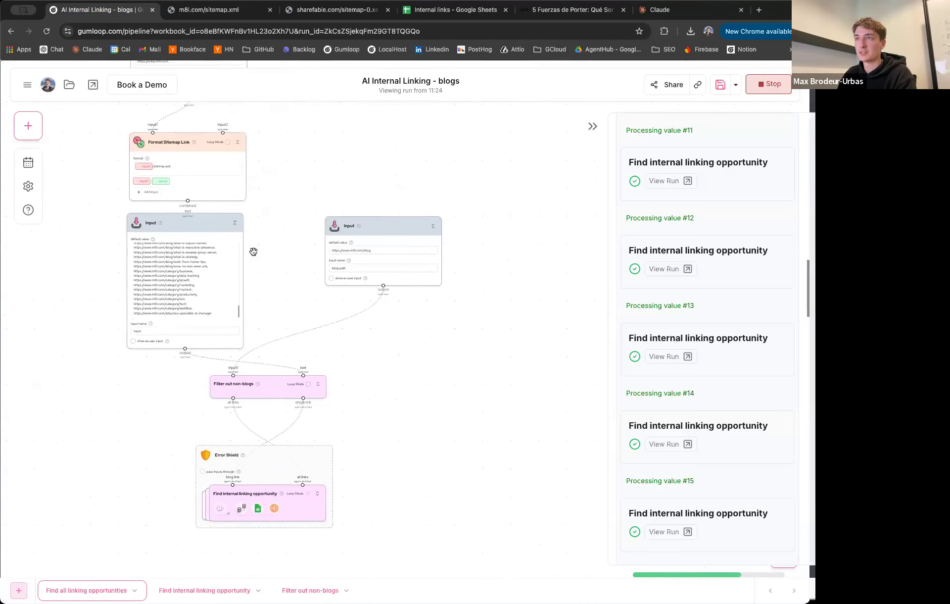
click(204, 590)
scroll(287, 367, down, 5)
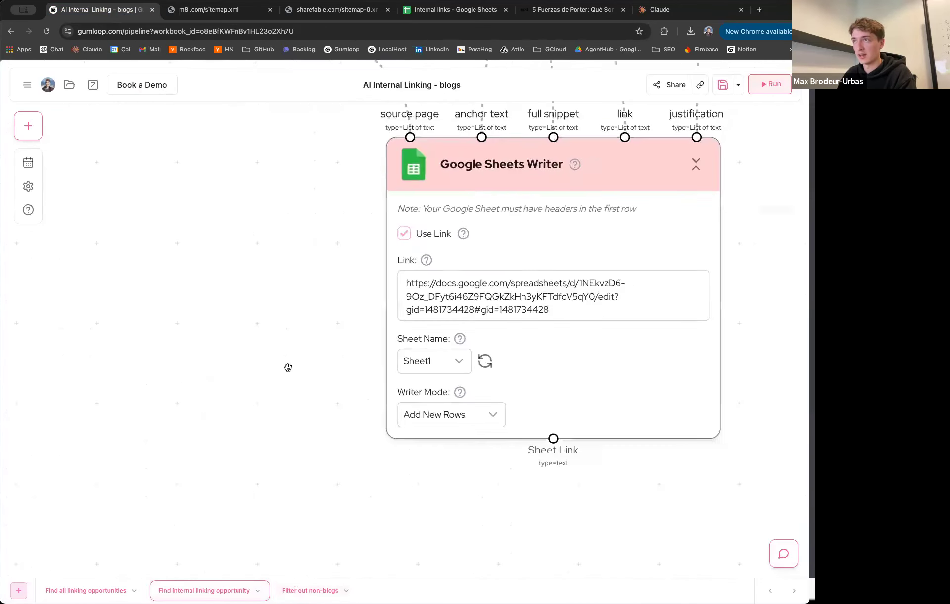
scroll(268, 304, up, 10)
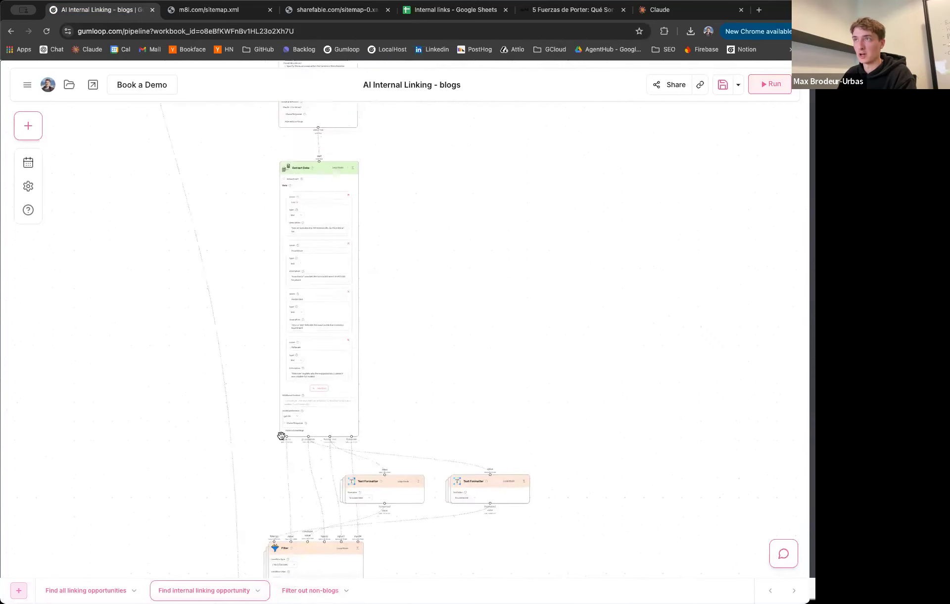
scroll(313, 232, up, 3)
Step: Read through the Ask AI node's prompt instructions and examples, and view how the node connects to its neighbours
click(418, 316)
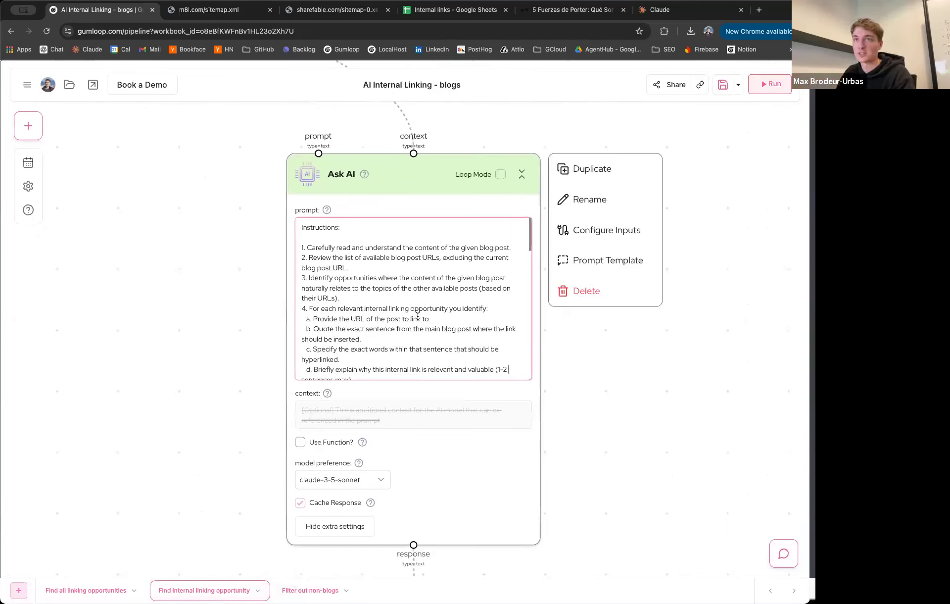
scroll(376, 321, down, 5)
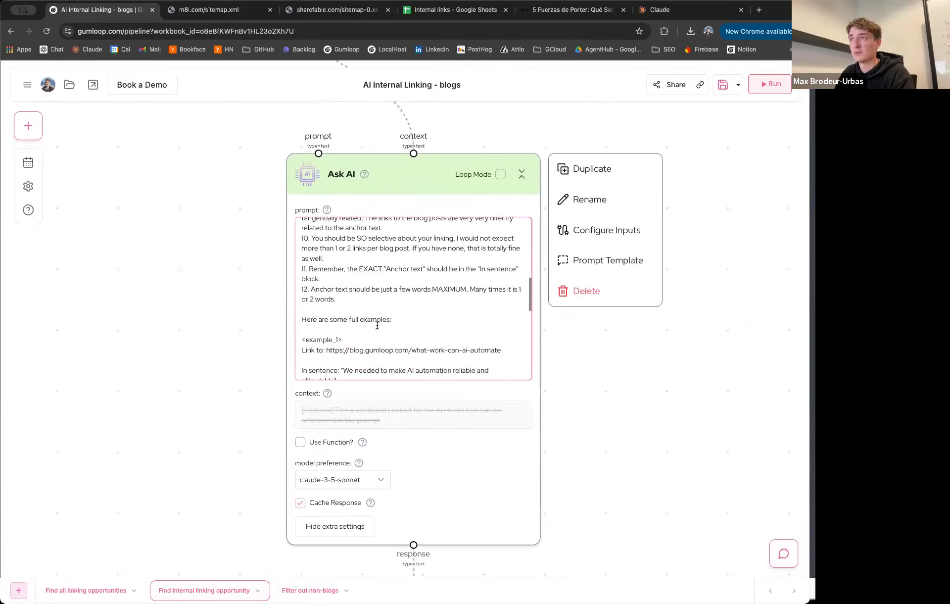
drag(336, 320, 323, 267)
scroll(332, 248, up, 10)
click(232, 281)
scroll(233, 323, down, 10)
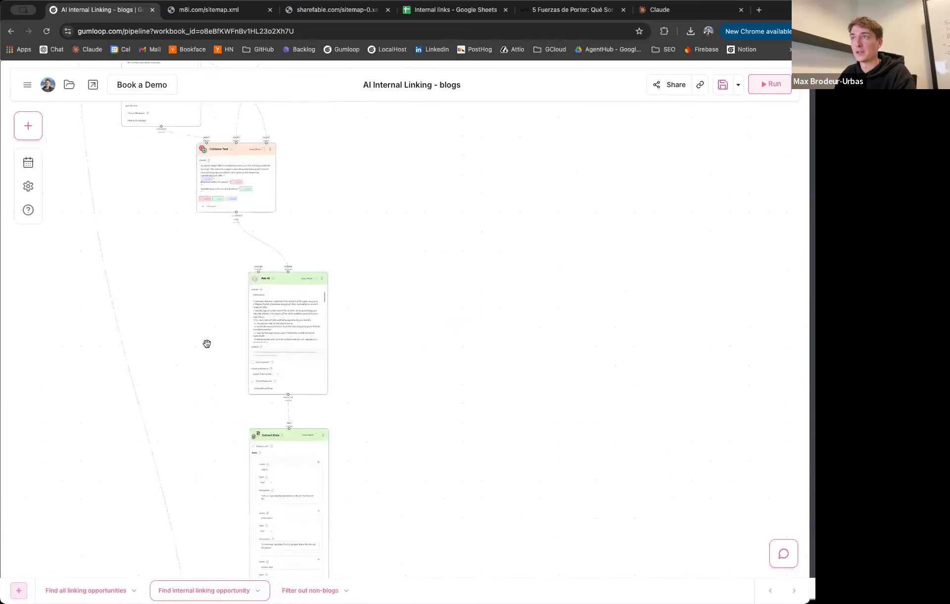
scroll(217, 305, up, 10)
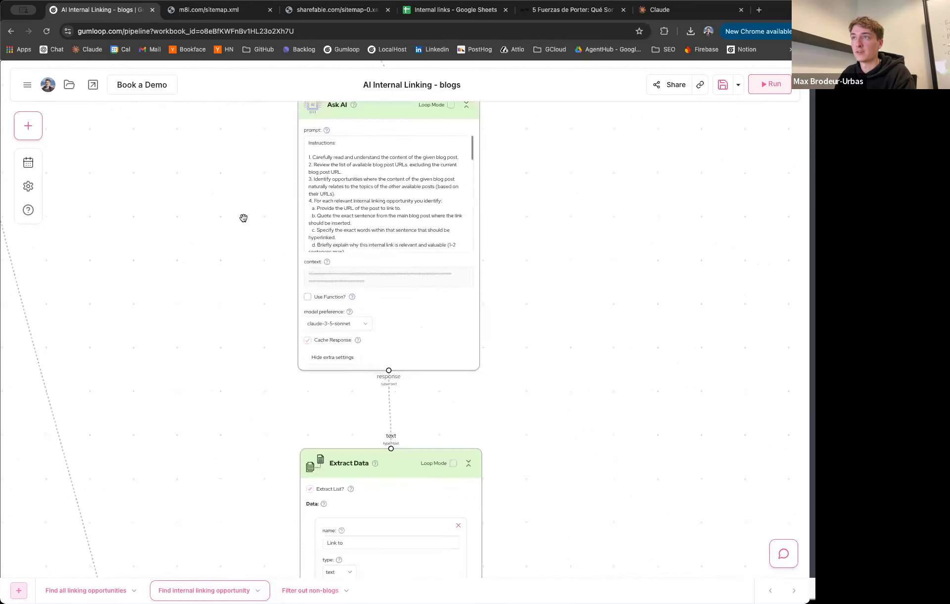
Step: Finish viewing the Ask AI node and return to the Find all linking opportunities flow
drag(397, 334, 315, 367)
click(295, 218)
scroll(247, 305, down, 1)
scroll(247, 305, down, 2)
click(90, 590)
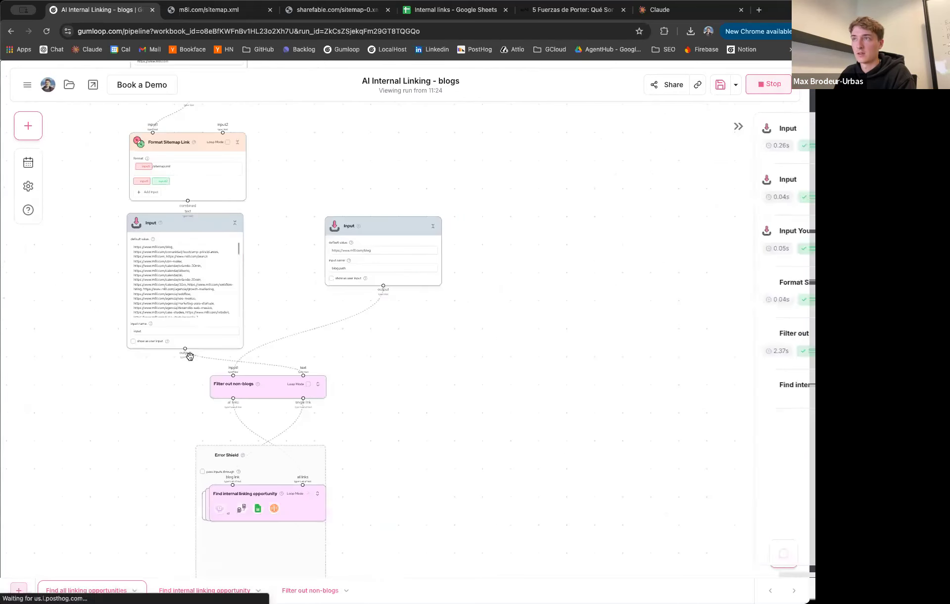
Step: Look through the Input node's list of site URLs and the run log's Find internal linking opportunity entries
scroll(198, 324, down, 1)
drag(193, 247, 164, 297)
scroll(155, 340, up, 2)
scroll(164, 297, down, 10)
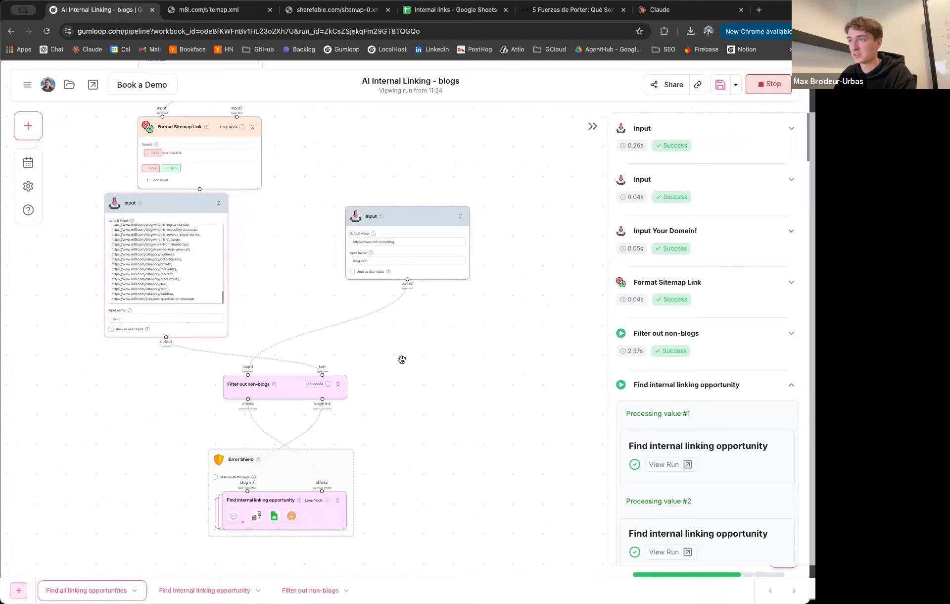
scroll(436, 354, down, 3)
scroll(738, 465, down, 15)
scroll(739, 465, up, 4)
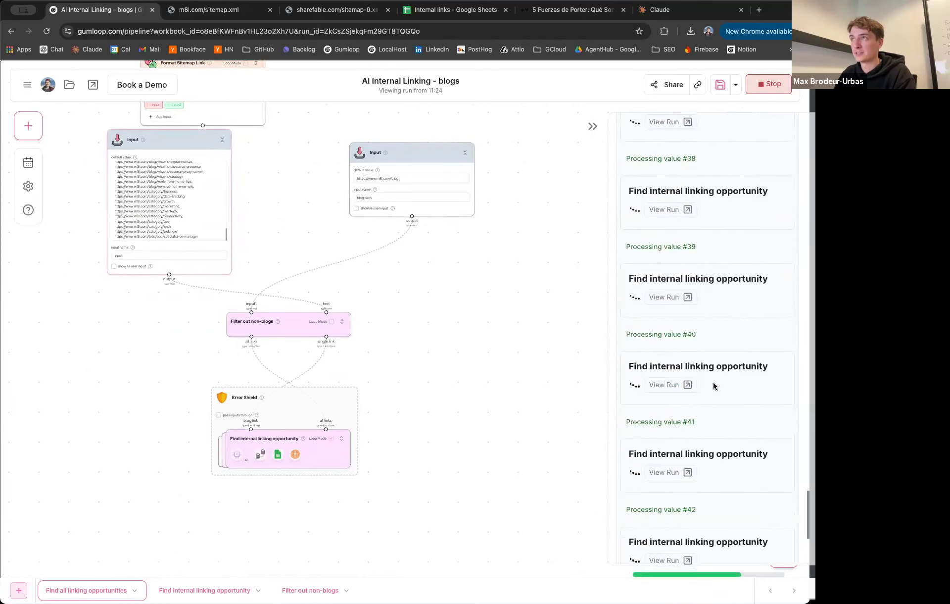
Step: Check the Internal links sheet for newly added suggestions, and return to the running Gumloop workflow
click(446, 11)
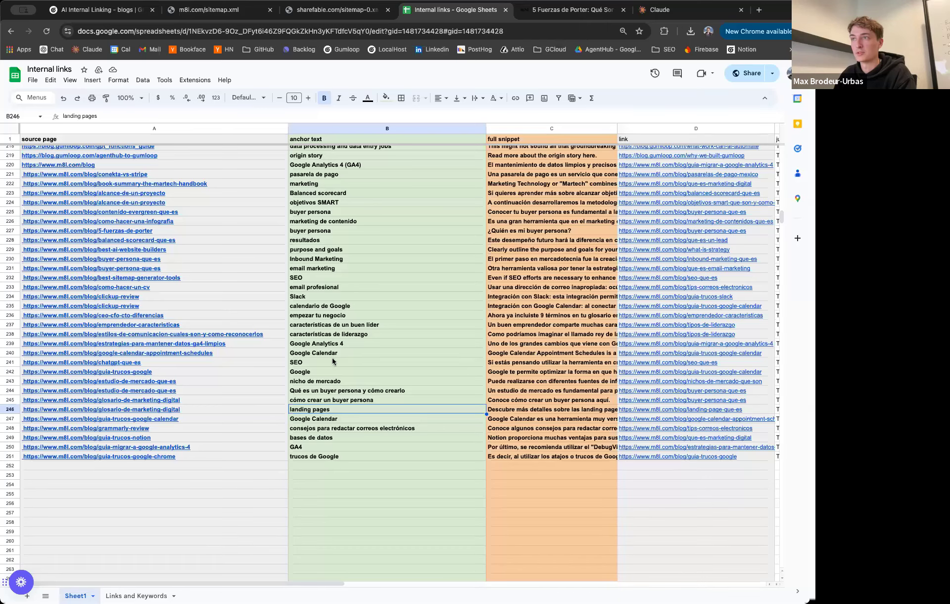
scroll(353, 366, down, 4)
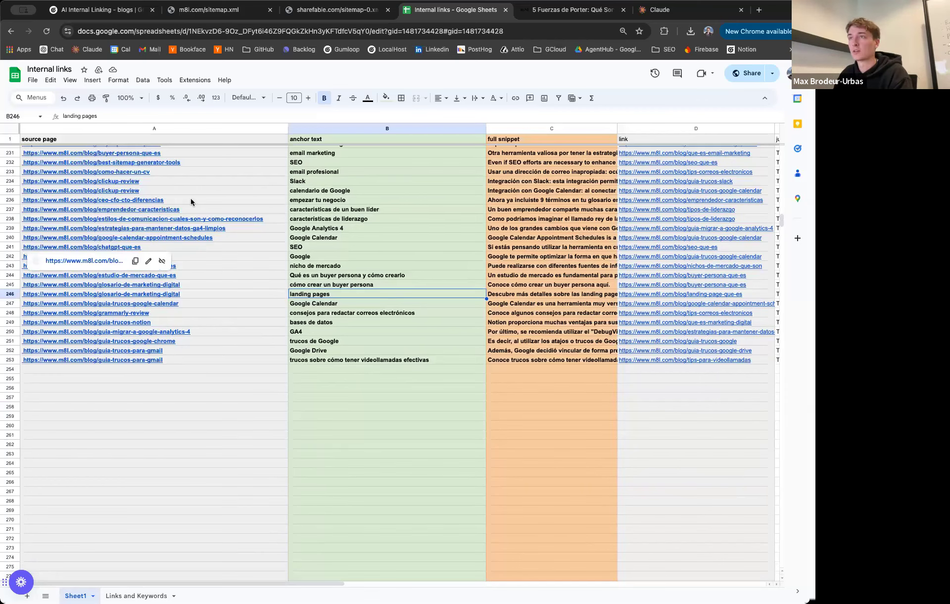
click(115, 13)
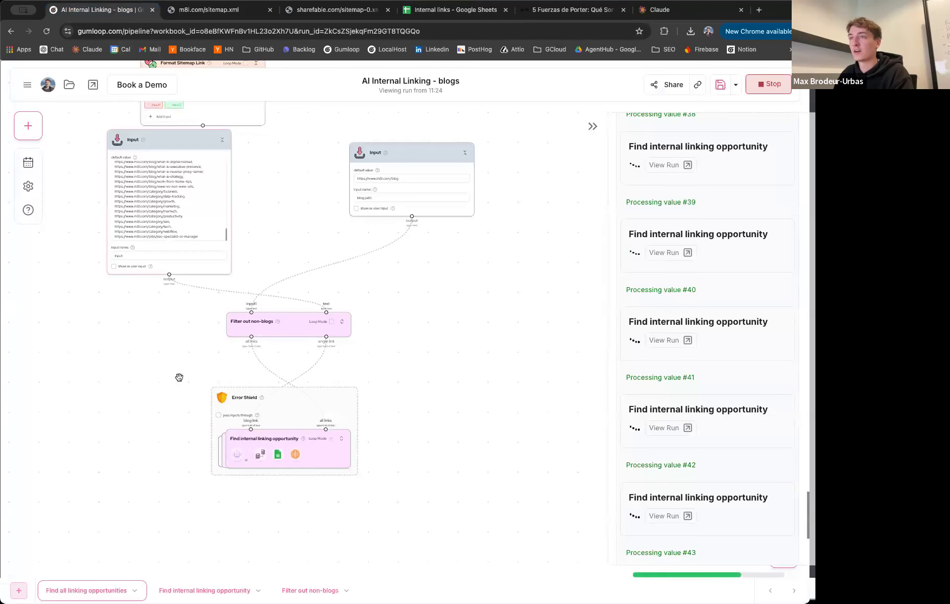
Step: Move the Input node holding the URL list away from the Format Sitemap Link node
drag(179, 377, 200, 382)
drag(189, 146, 90, 122)
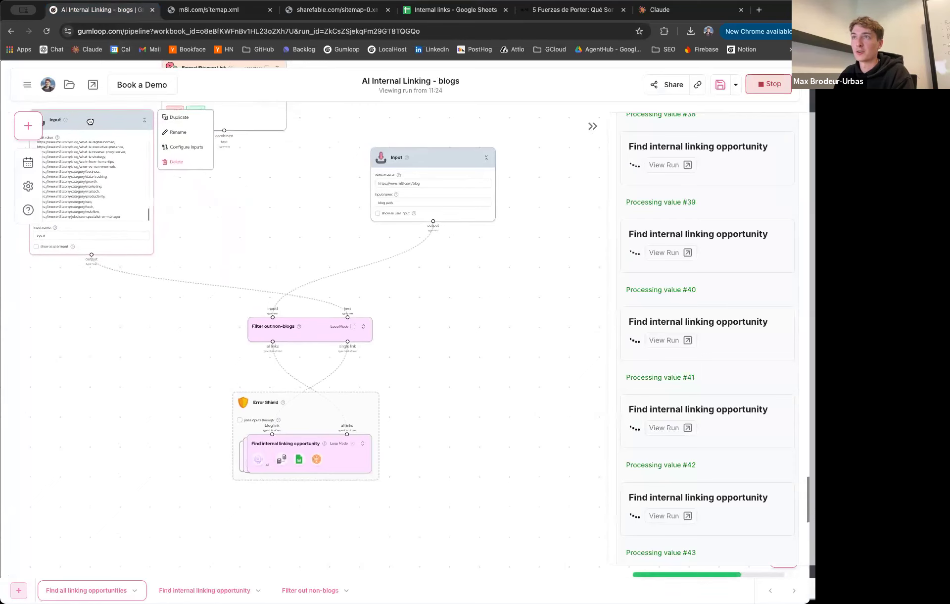
drag(172, 195, 238, 253)
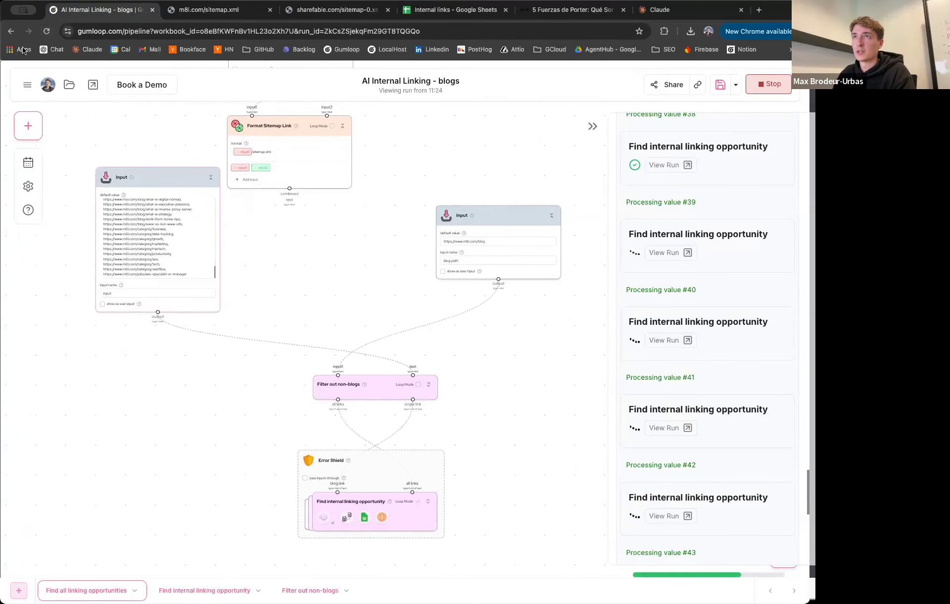
Step: Leave the internal linking workflow for the Gumloop hub and open the AI Content Advisor flow
click(46, 35)
click(597, 201)
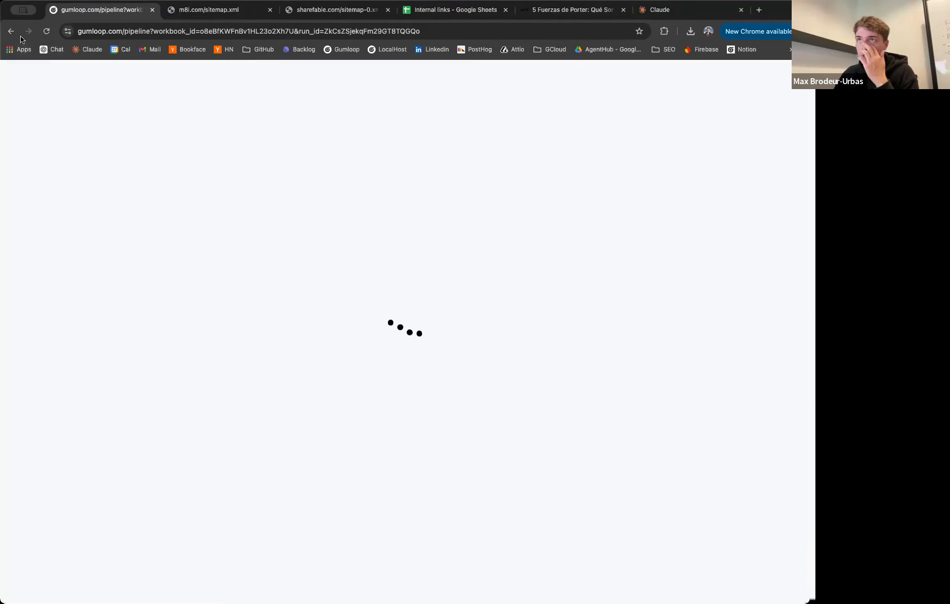
click(341, 49)
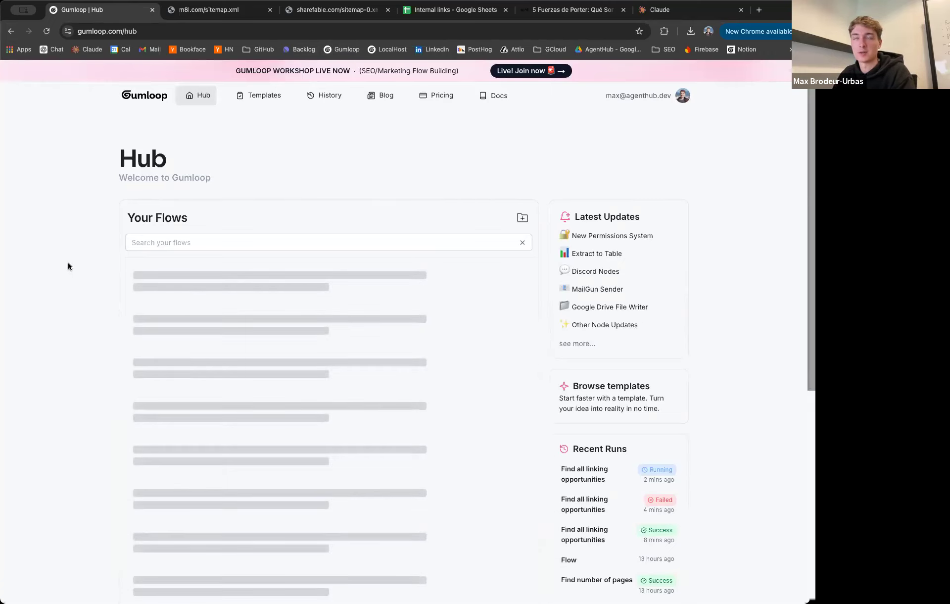
scroll(84, 295, down, 2)
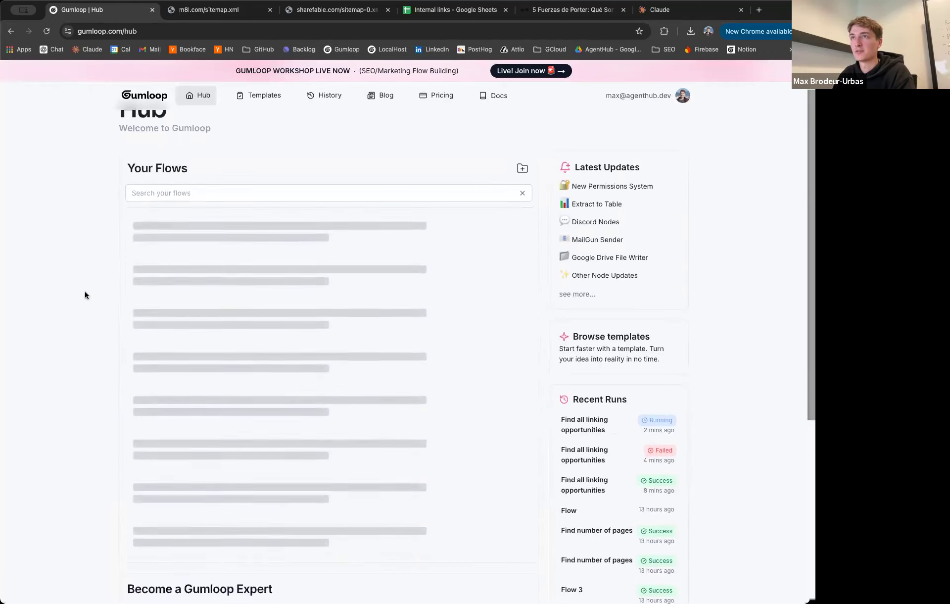
scroll(99, 277, down, 1)
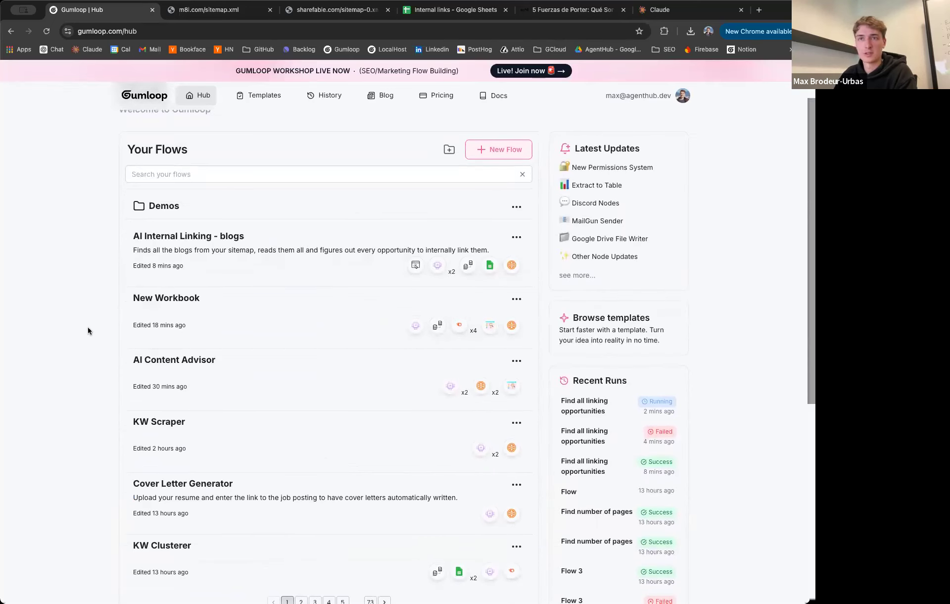
scroll(85, 399, down, 2)
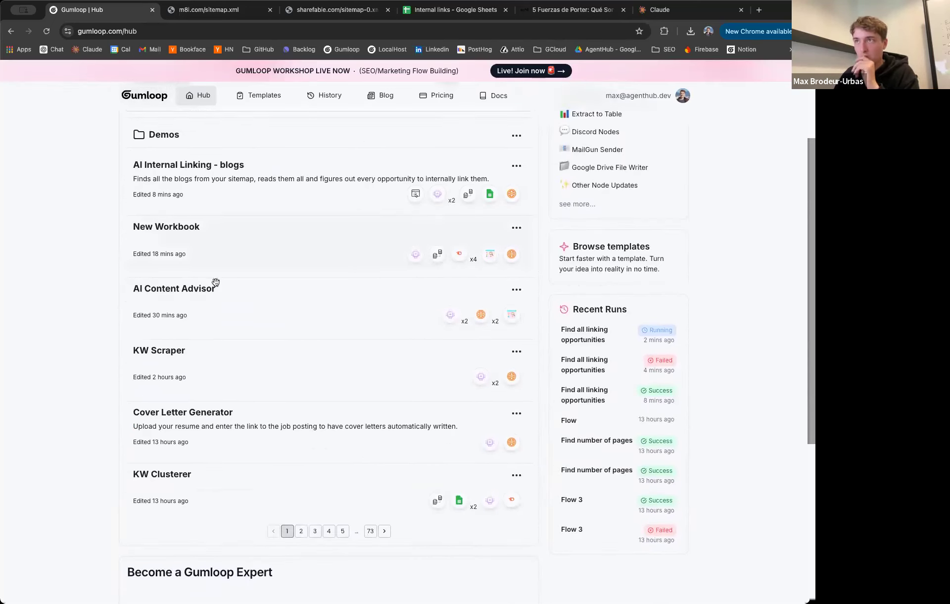
click(230, 303)
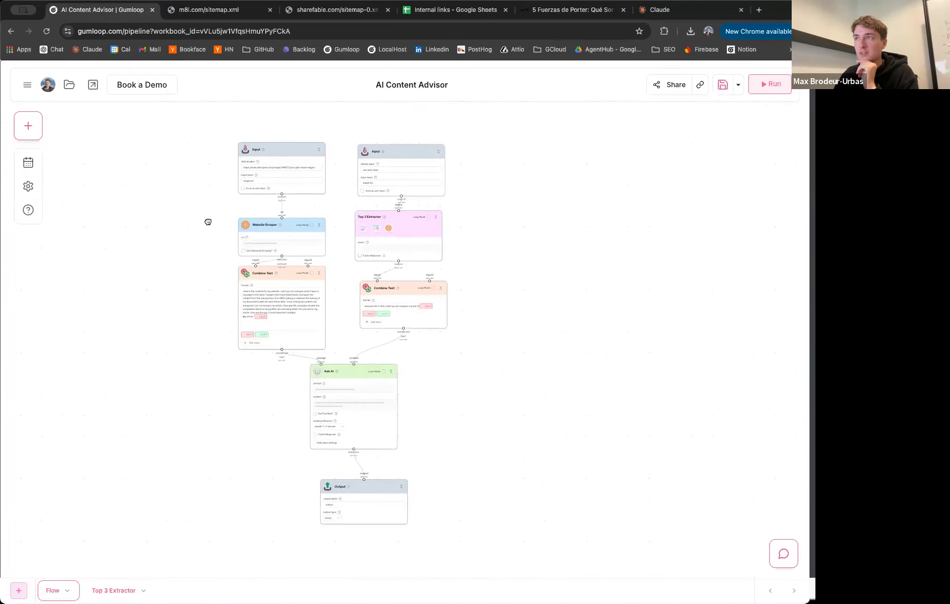
Step: Look over the whole AI Content Advisor flow, from its two Input nodes down to the Output node
scroll(210, 205, up, 5)
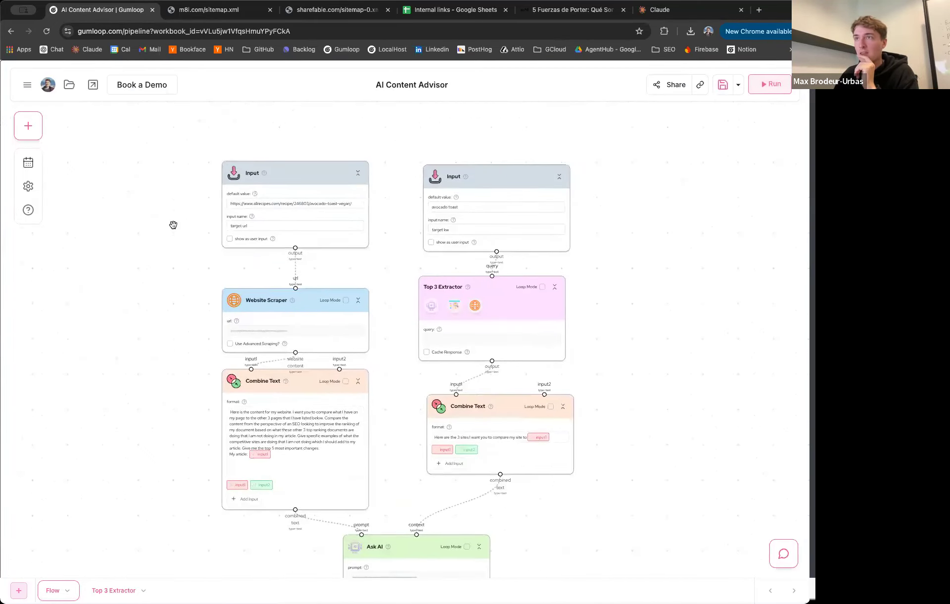
scroll(134, 208, down, 5)
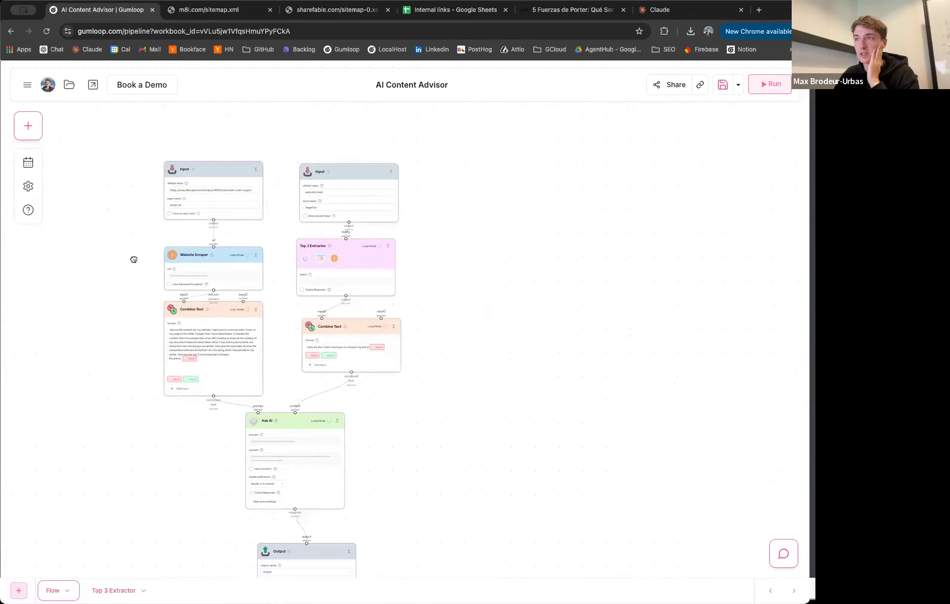
drag(135, 260, 134, 230)
scroll(133, 221, down, 1)
scroll(131, 178, up, 4)
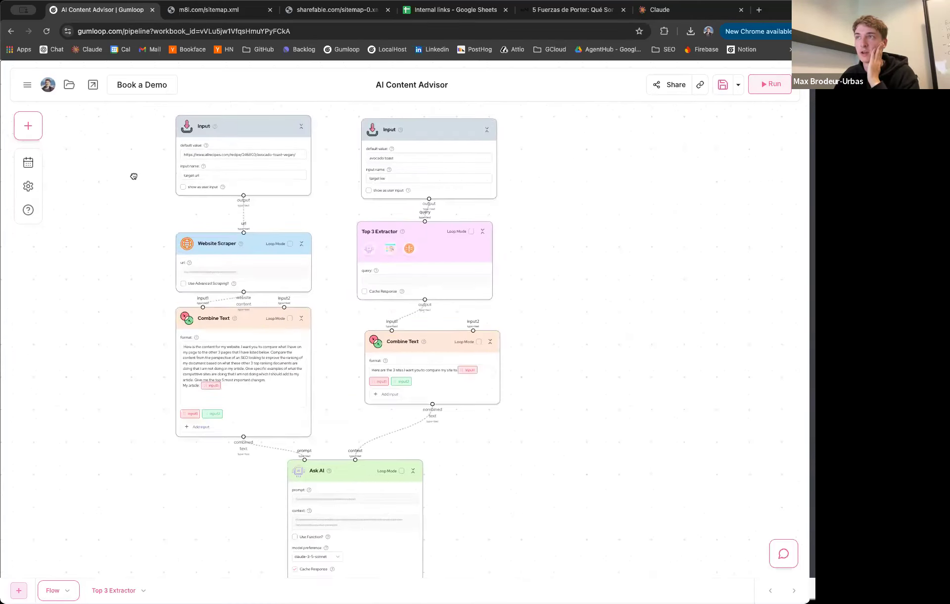
drag(134, 176, 110, 210)
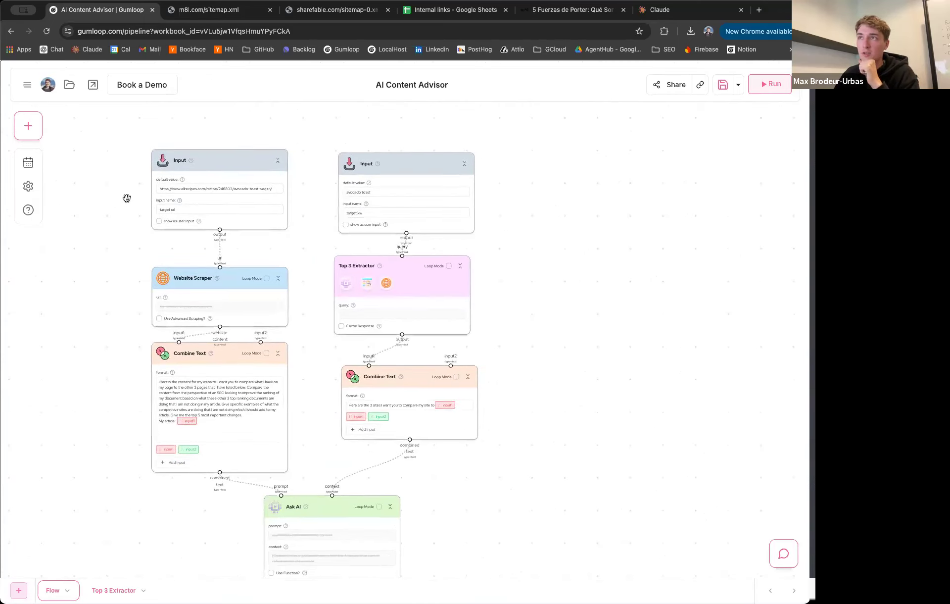
scroll(127, 198, up, 5)
Step: Examine the target url Input, the Website Scraper and the comparison prompt in the Combine Text node below it
triple_click(211, 233)
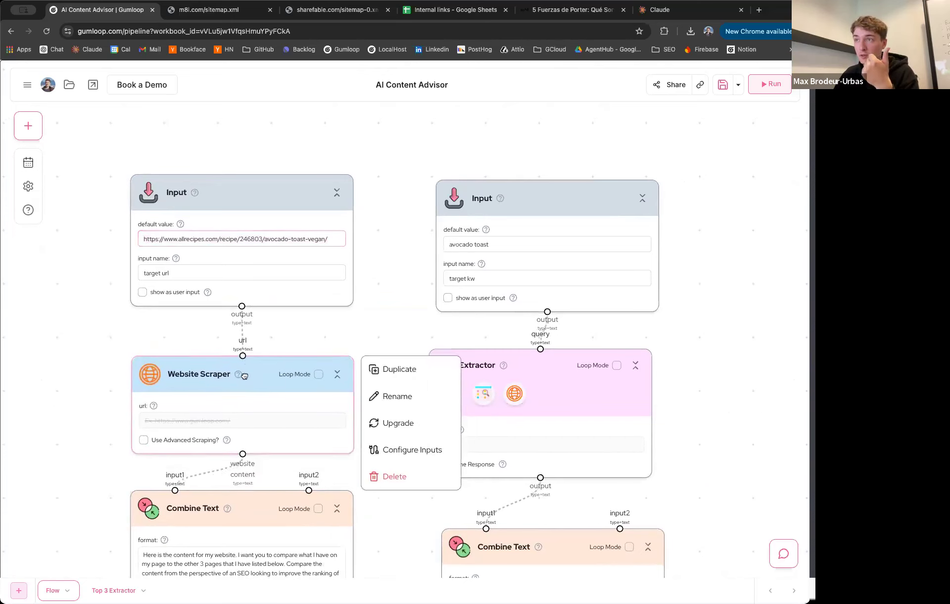
scroll(91, 254, down, 5)
mouse_move(191, 340)
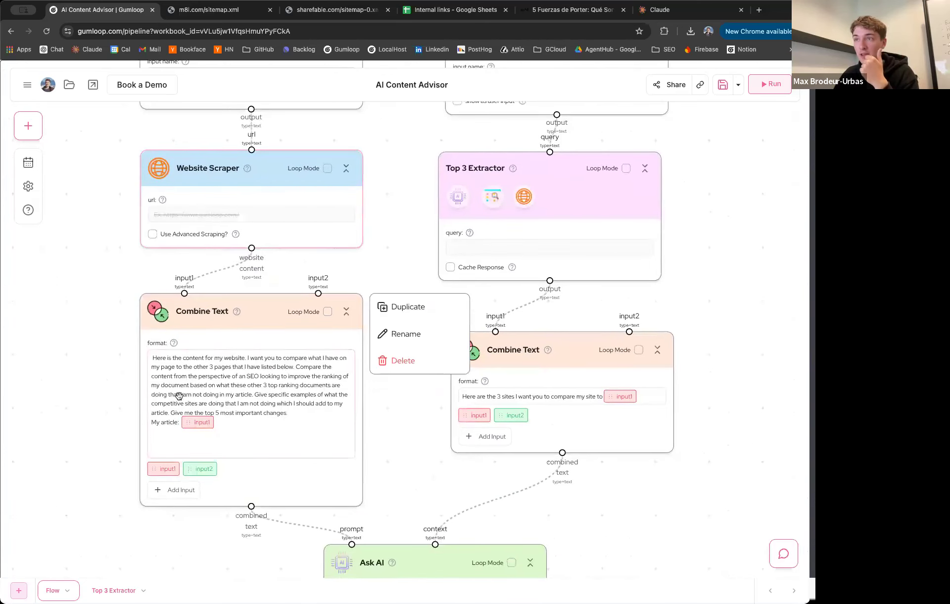
drag(250, 337, 249, 344)
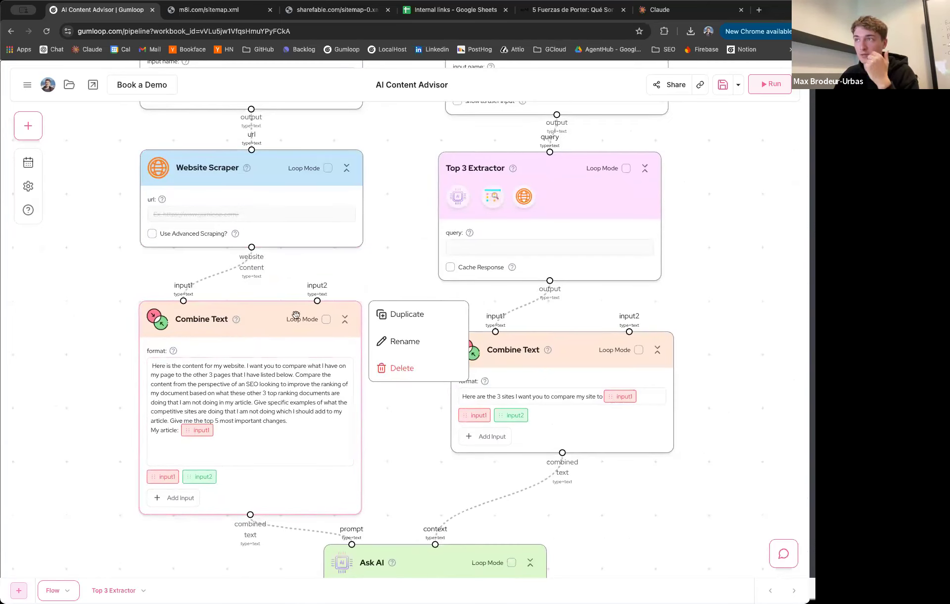
scroll(386, 271, down, 1)
drag(365, 237, 252, 437)
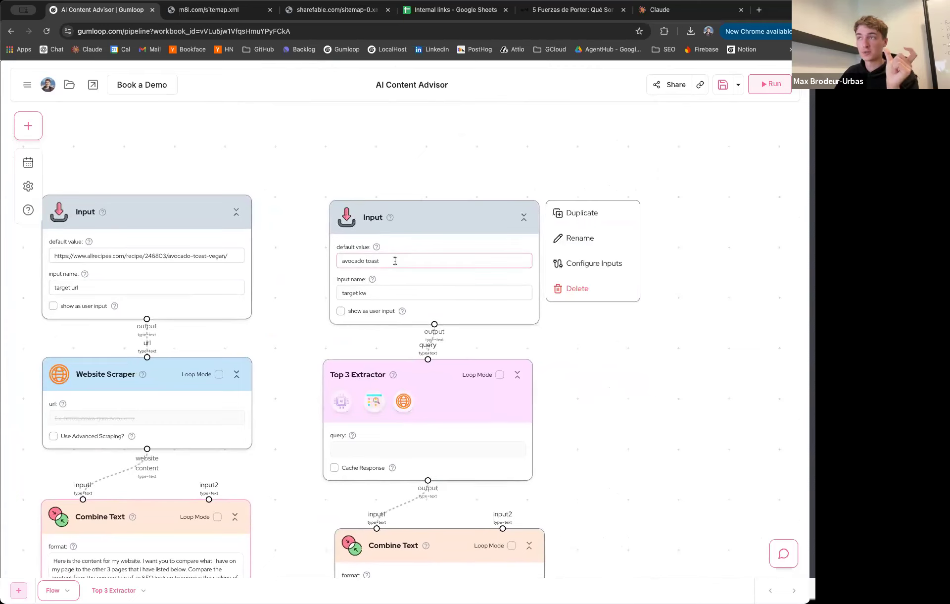
Step: Copy the allrecipes avocado-toast-vegan URL from the target url Input and open it in the m8l.com sitemap browser tab
drag(323, 285, 346, 264)
triple_click(202, 237)
key(ctrl+c)
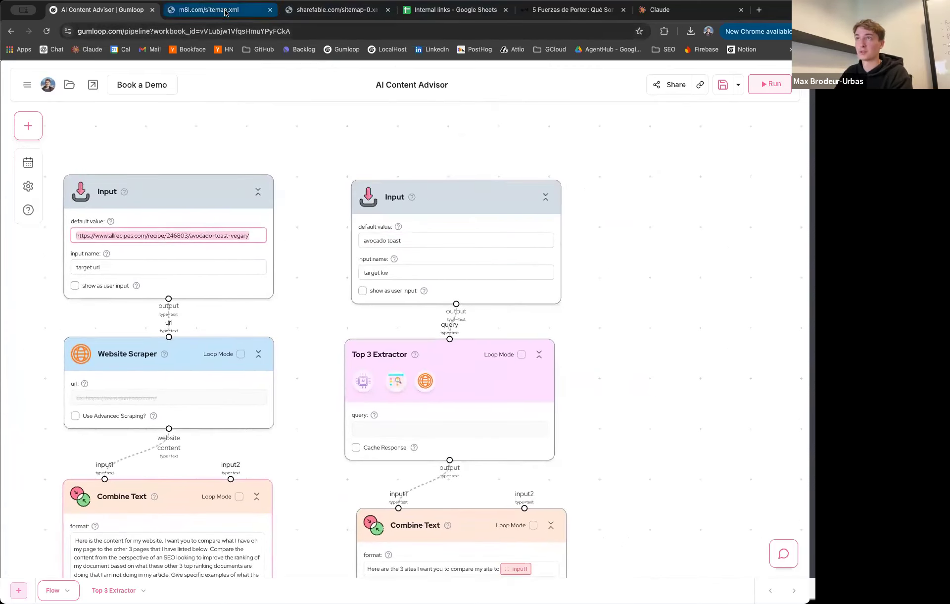
click(209, 10)
click(216, 27)
key(ctrl+v)
key(Return)
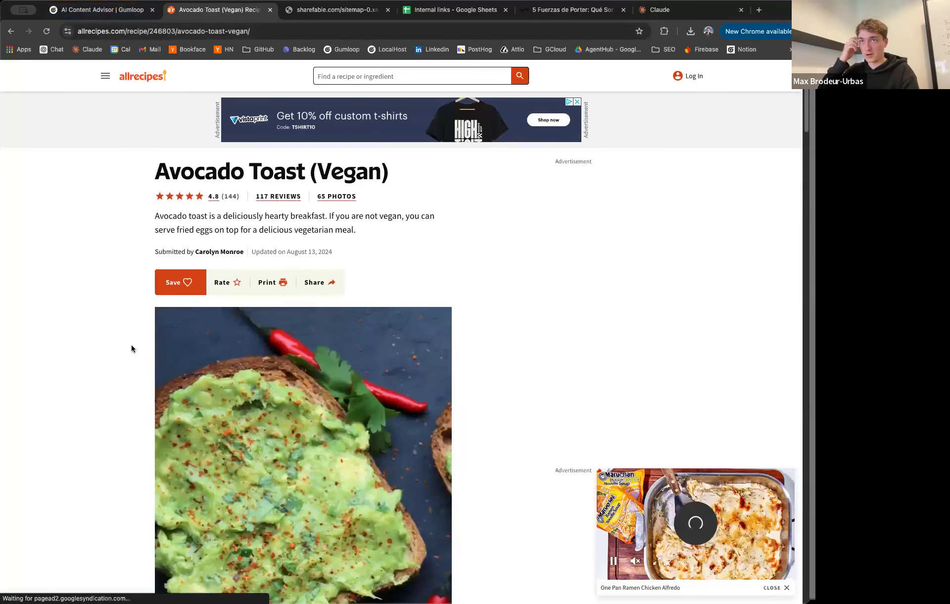
Step: Return to the AI Content Advisor flow, check the target kw Input, and open the Top 3 Extractor subflow
click(99, 9)
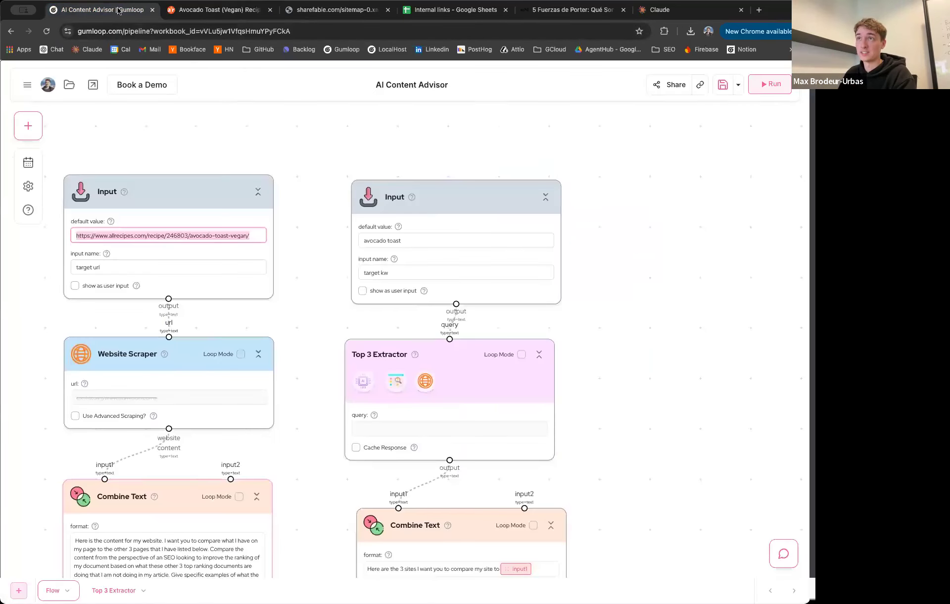
triple_click(401, 239)
drag(308, 304, 313, 265)
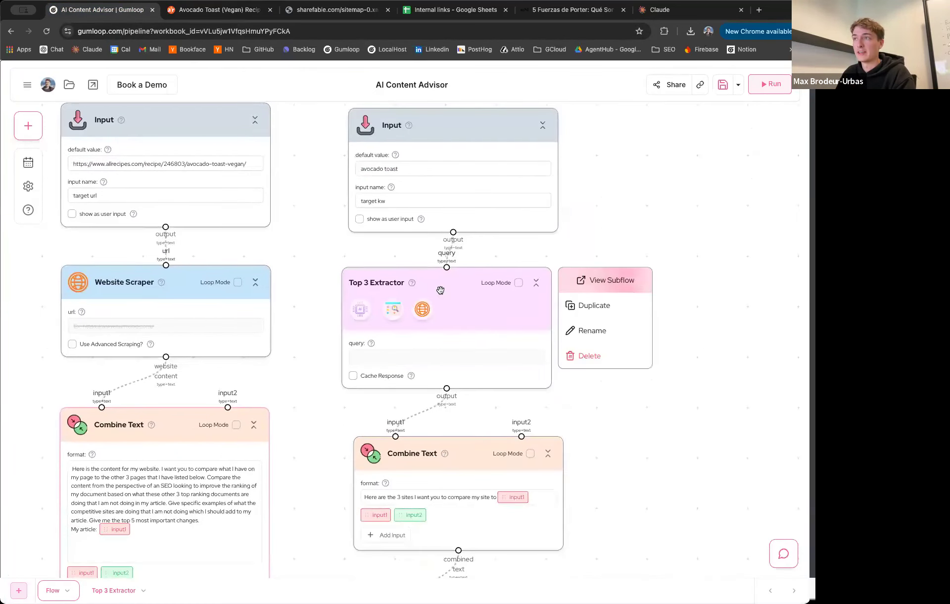
click(597, 291)
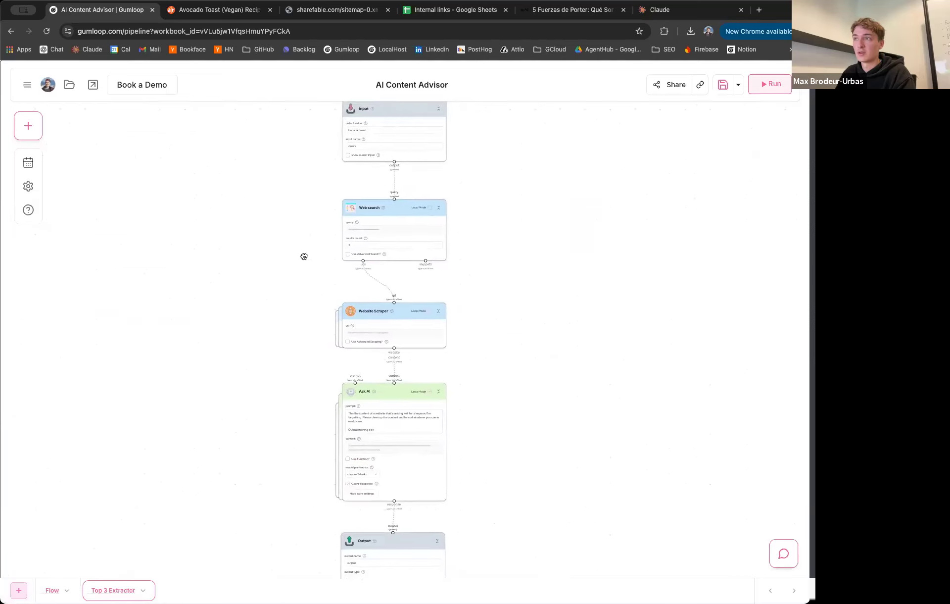
Step: Inspect the Web search node's results count and the looped Website Scraper its URLs feed
scroll(312, 243, up, 3)
scroll(291, 272, up, 5)
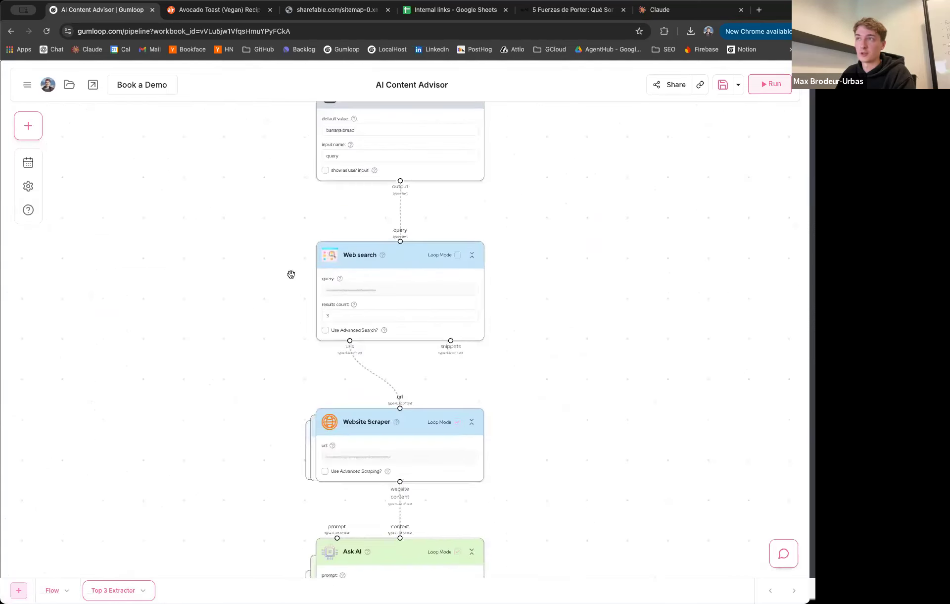
click(382, 354)
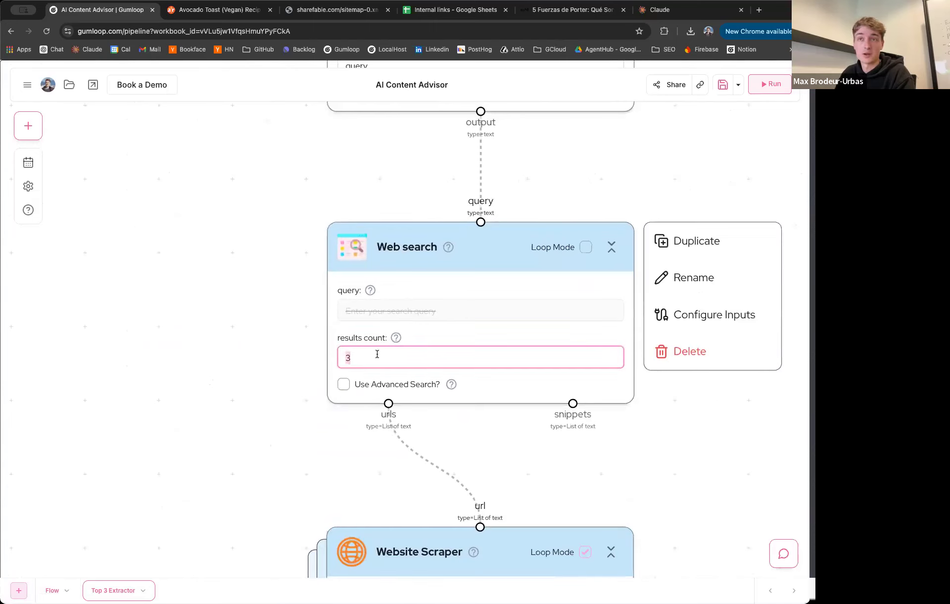
scroll(265, 385, down, 5)
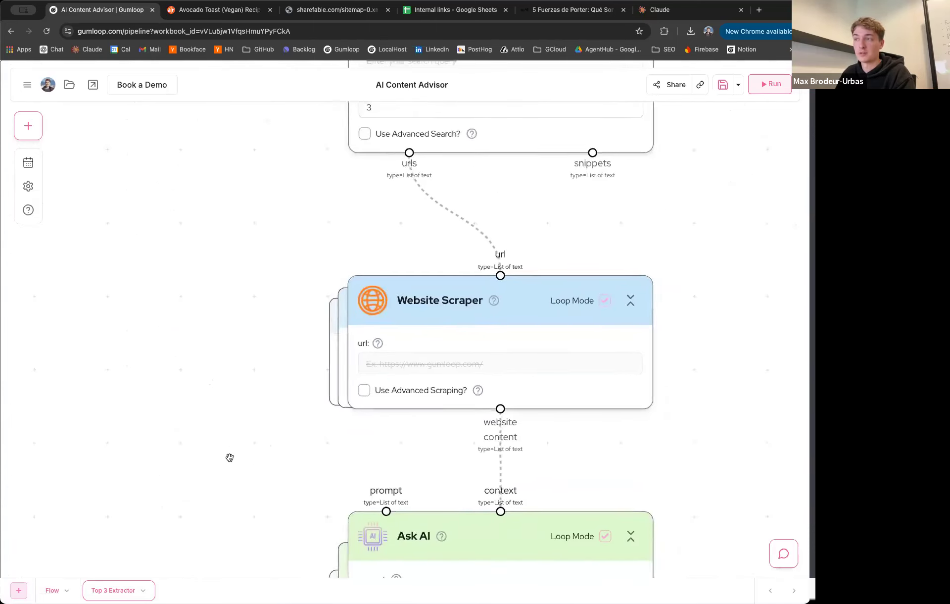
Step: Read the subflow's Ask AI cleanup prompt and model settings, and view its connection to the Output node
scroll(247, 317, down, 6)
scroll(299, 263, up, 2)
mouse_move(493, 265)
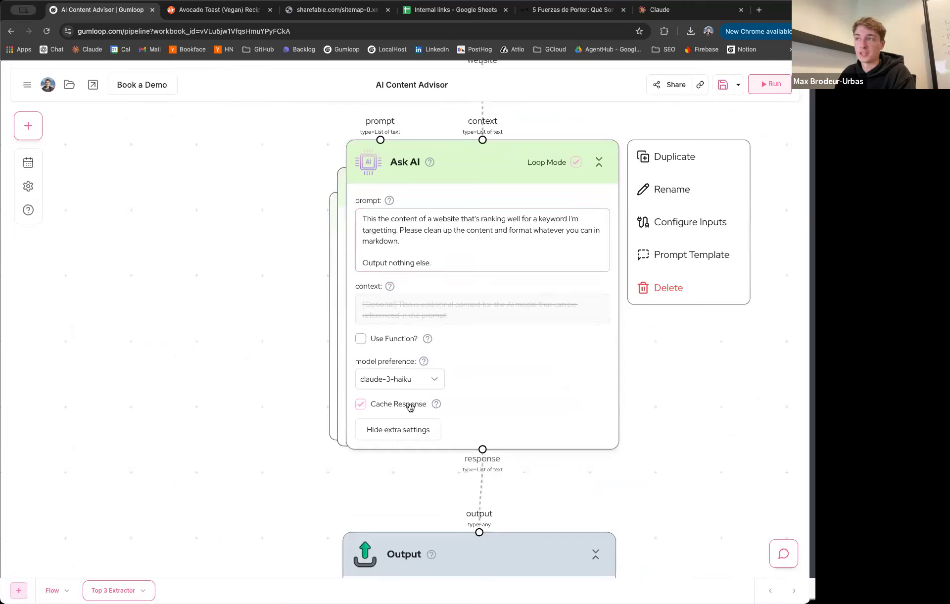
scroll(280, 370, down, 5)
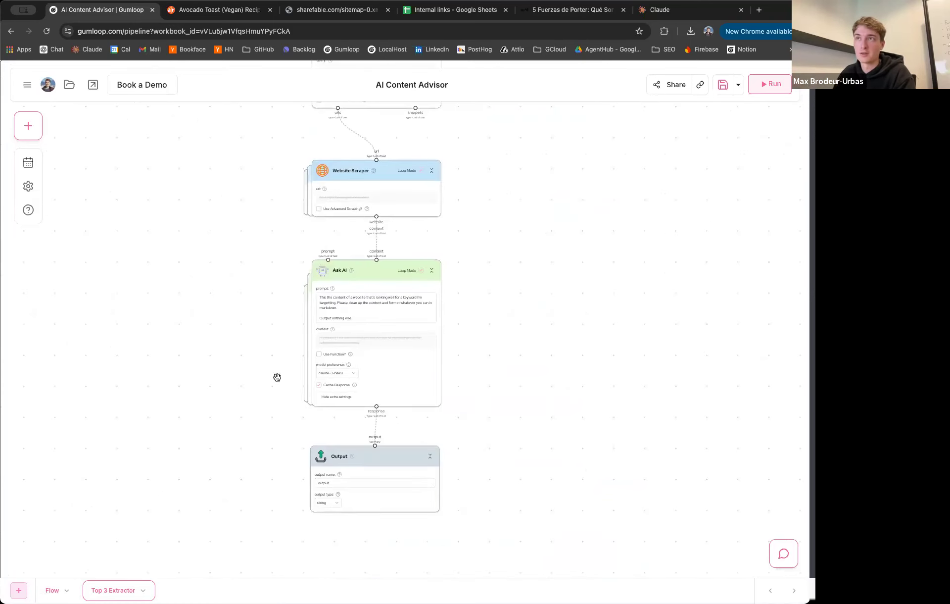
Step: Return to the main flow and examine the Combine Text node for the three competing sites and its link to Ask AI
click(56, 591)
scroll(317, 366, up, 3)
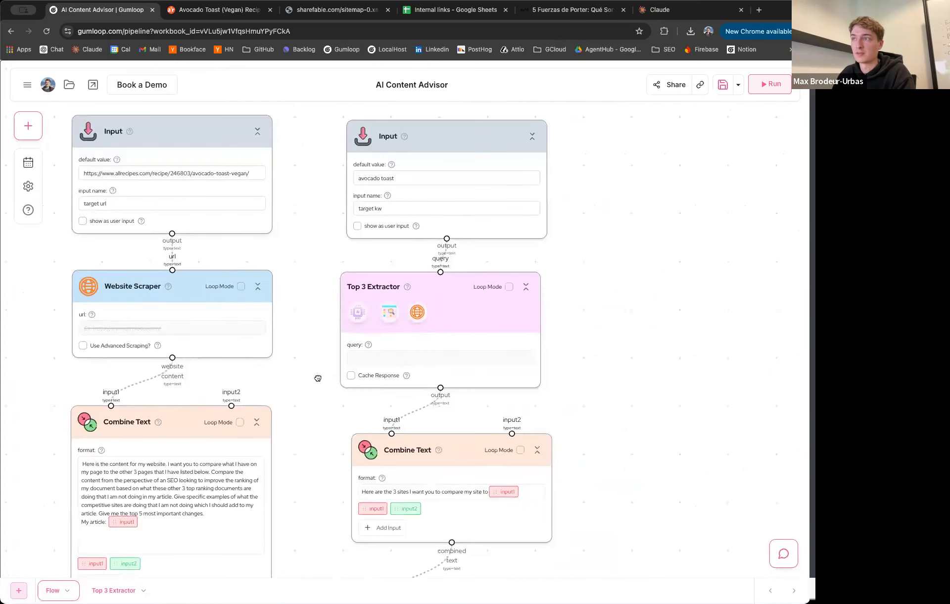
scroll(326, 331, up, 3)
mouse_move(435, 278)
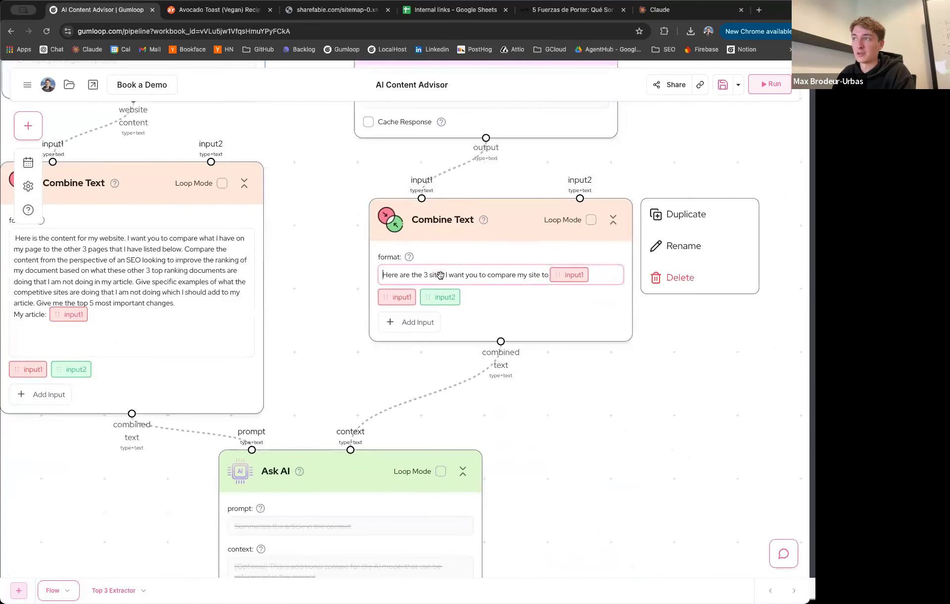
scroll(332, 366, down, 3)
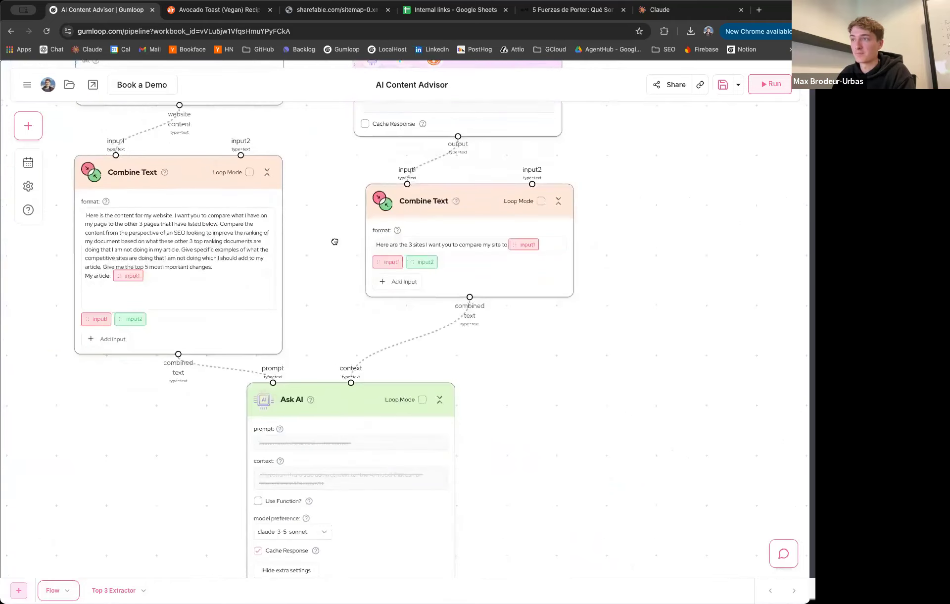
Step: Check the Ask AI node's inputs and claude-3-5-sonnet model setting, and run the AI Content Advisor flow
scroll(210, 365, down, 5)
scroll(210, 365, up, 3)
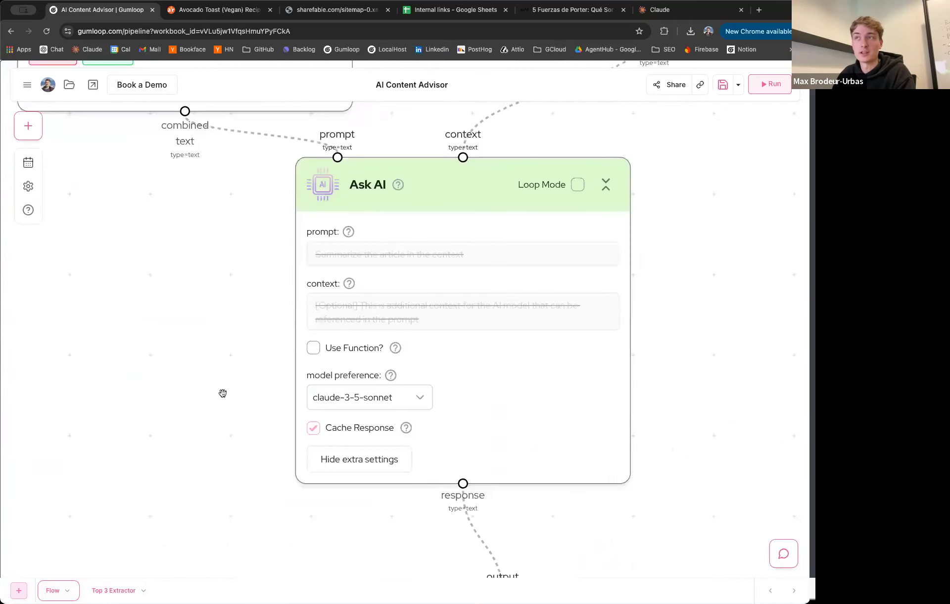
scroll(222, 392, down, 4)
scroll(223, 392, down, 2)
drag(178, 360, 186, 382)
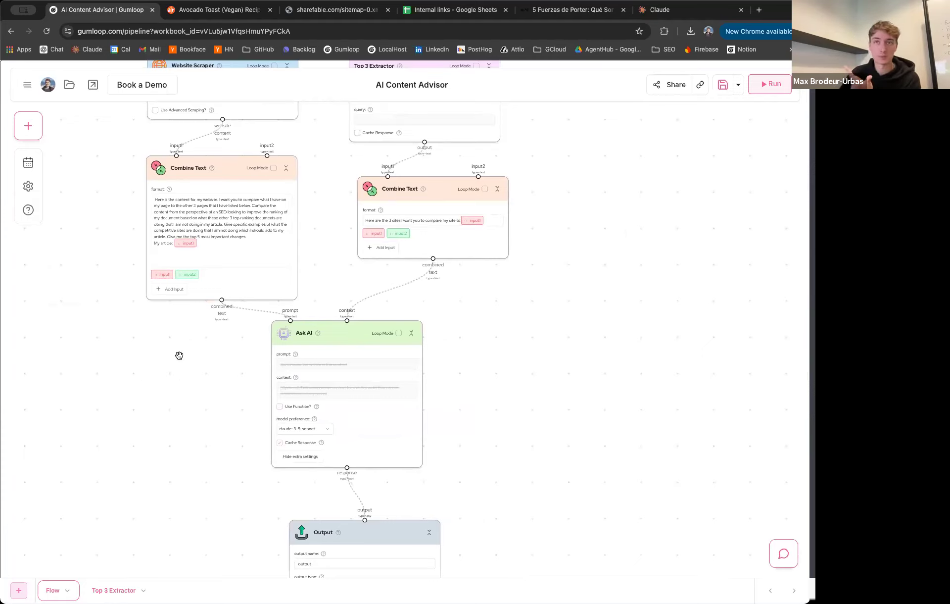
click(769, 89)
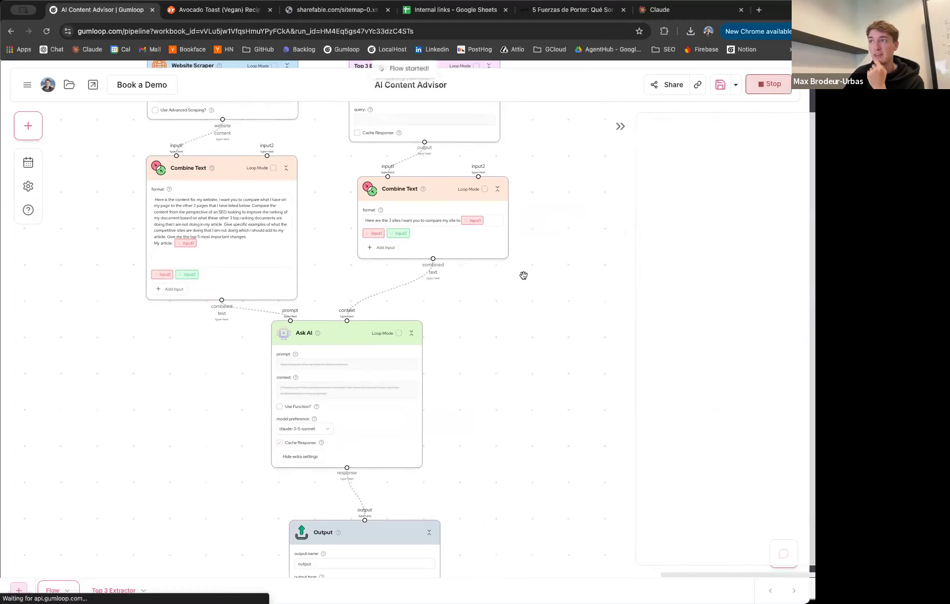
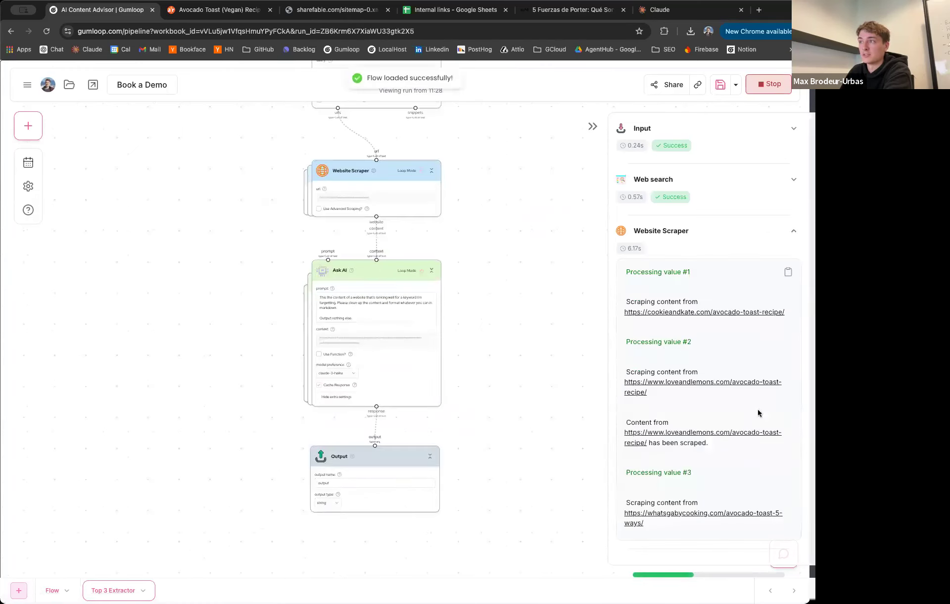
Step: Return from the Top 3 Extractor subflow to the main flow and follow the run through the Ask AI and Output nodes
click(65, 586)
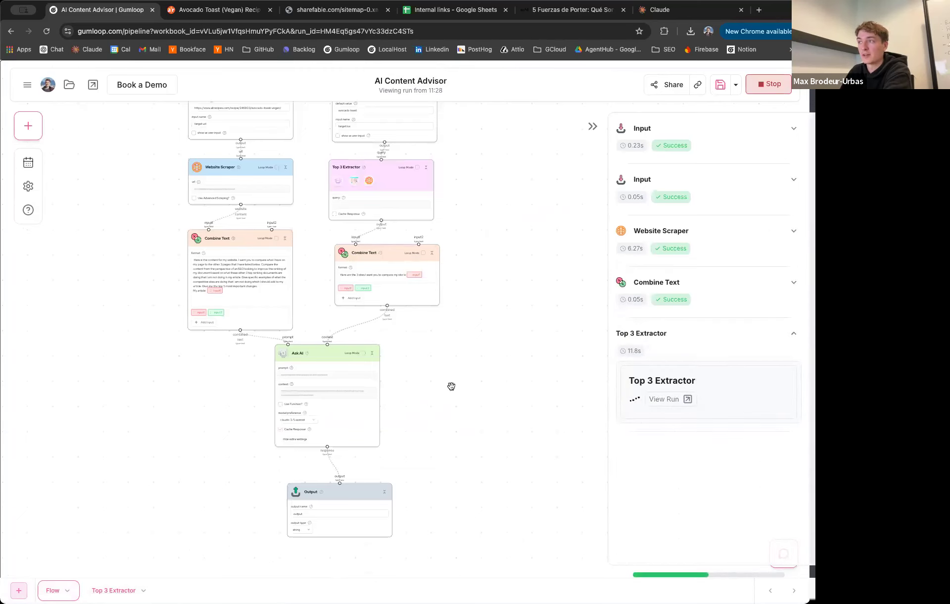
scroll(452, 386, down, 5)
mouse_move(350, 318)
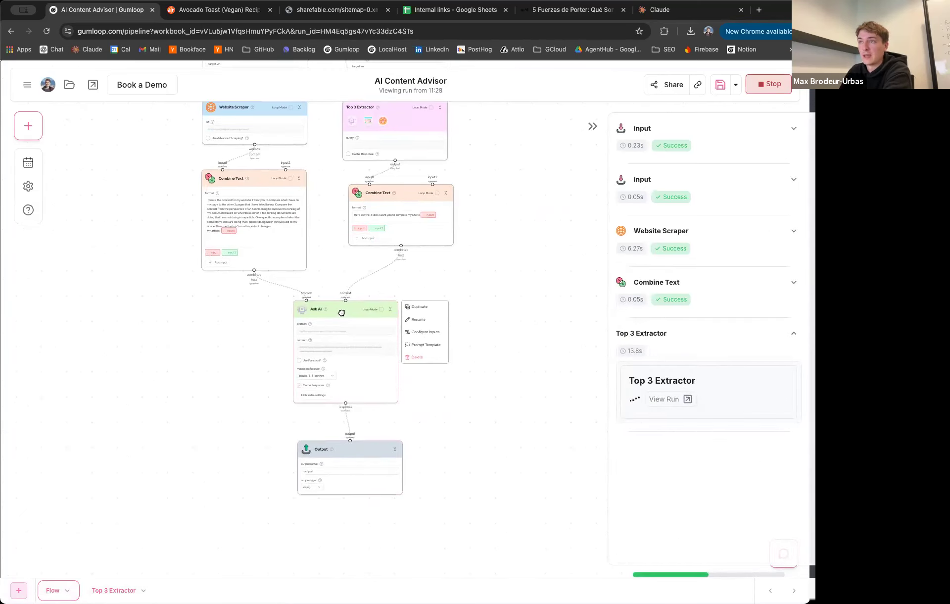
scroll(307, 399, up, 5)
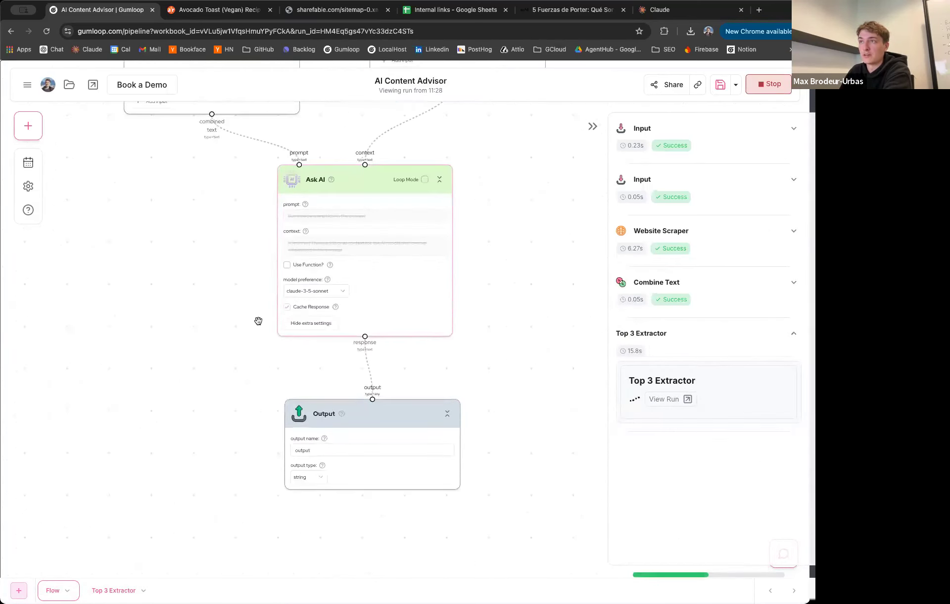
scroll(223, 264, up, 3)
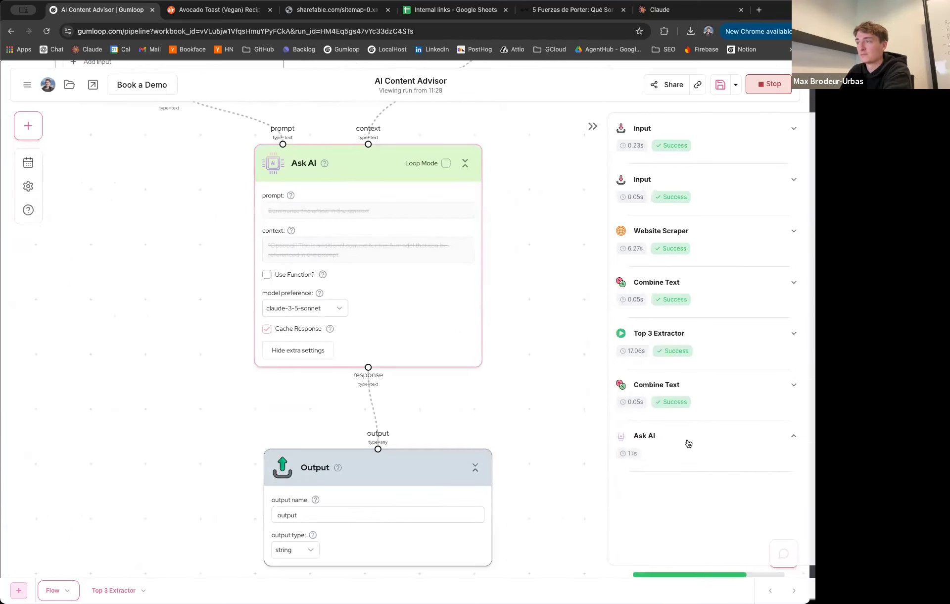
scroll(543, 372, down, 3)
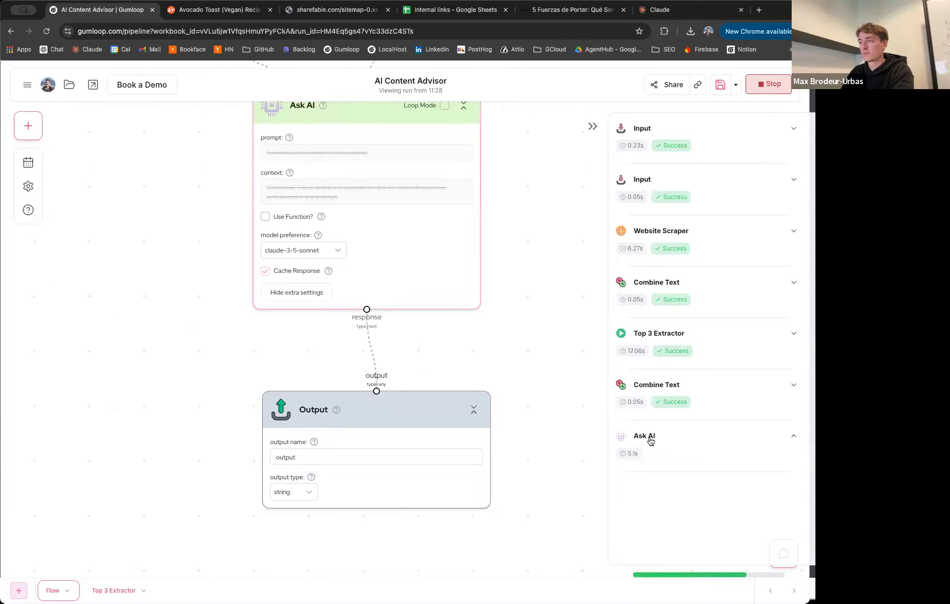
drag(327, 400, 314, 403)
scroll(305, 380, down, 4)
drag(282, 359, 253, 329)
drag(313, 386, 320, 380)
scroll(715, 345, down, 4)
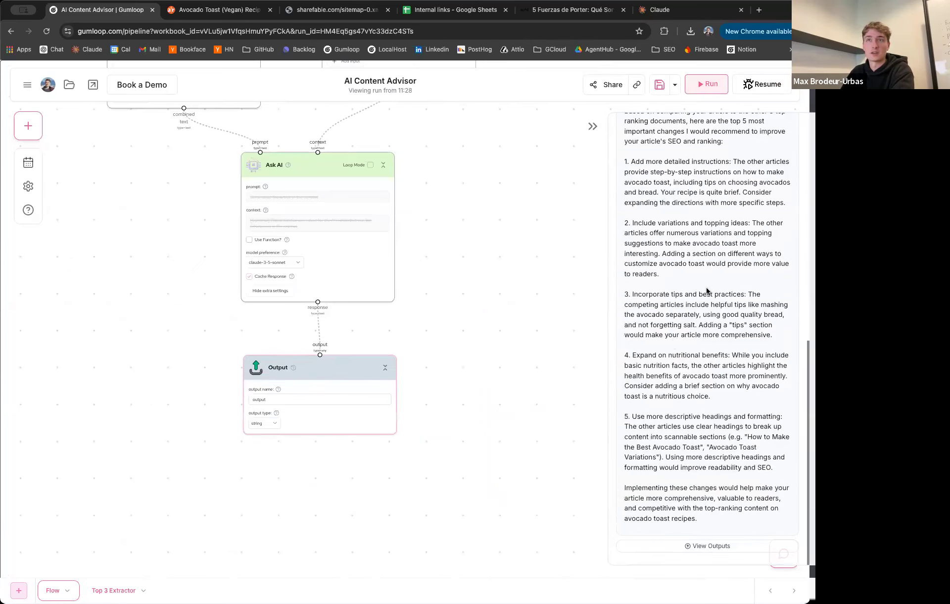
Step: Find the Google Docs Writer in the node library by searching google, and place it below the Output node
click(28, 125)
text(google)
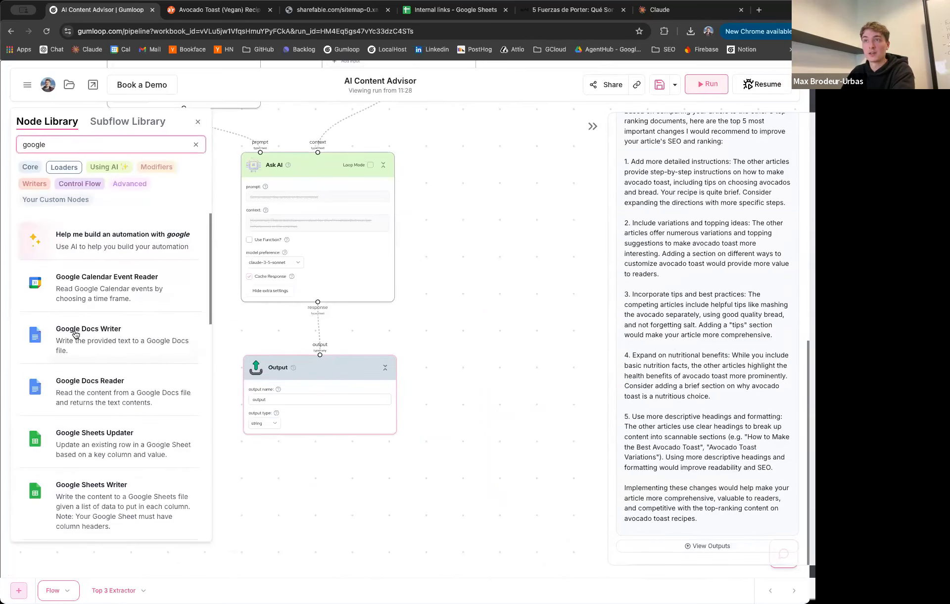
drag(76, 334, 305, 400)
drag(415, 427, 328, 463)
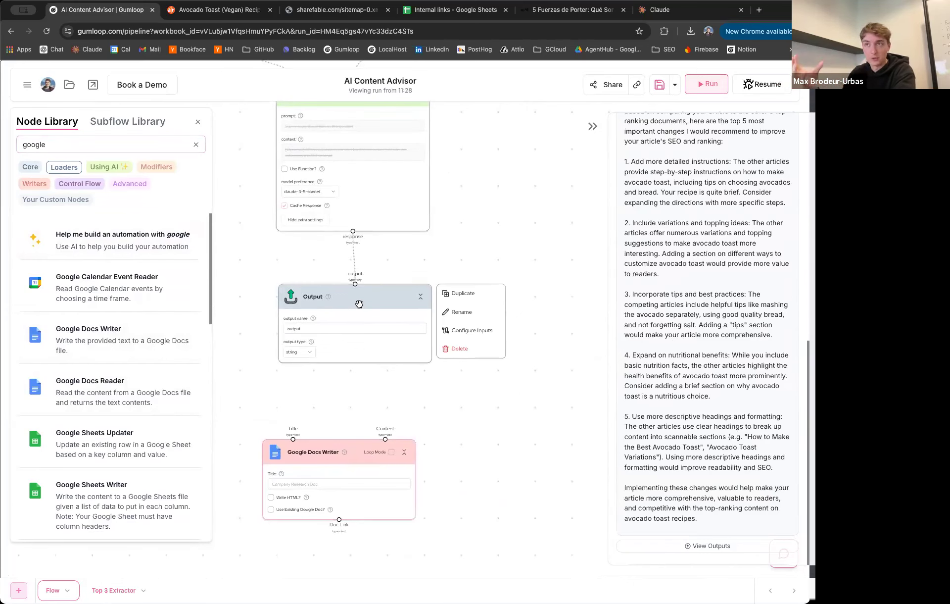
Step: Search the node library for word and place a Post to Wordpress node beside the Google Docs Writer
click(65, 141)
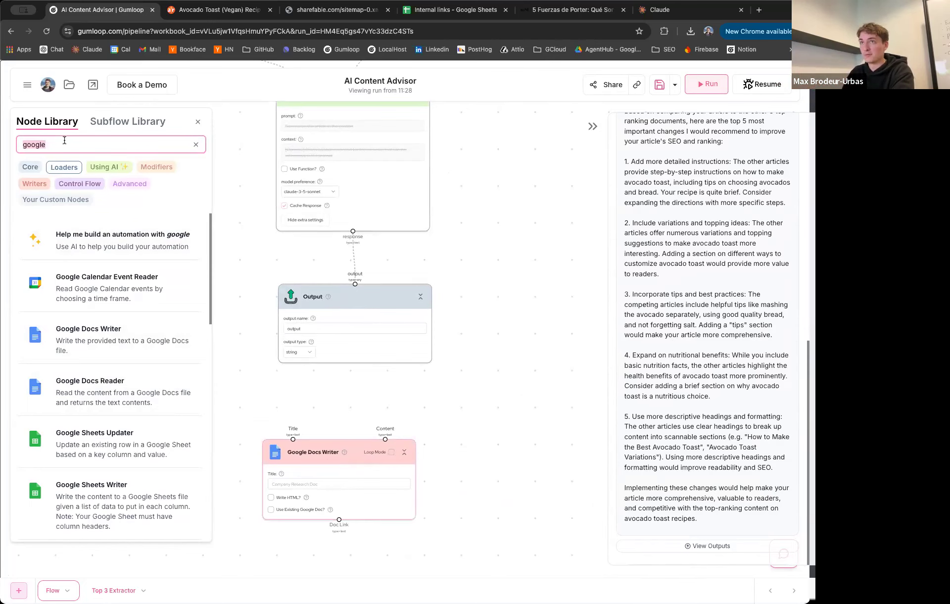
text(word)
drag(423, 442, 425, 442)
drag(382, 455, 316, 457)
drag(396, 453, 419, 426)
drag(485, 433, 431, 432)
Step: Search the node library for gh and add a Ghost Blog Writer node beside the other writer nodes
double_click(82, 144)
text(gh)
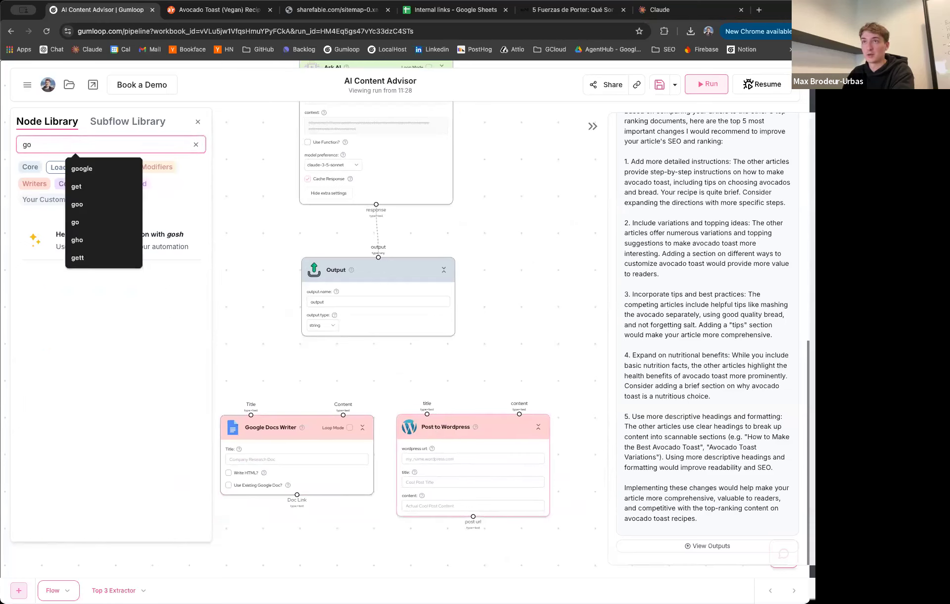
drag(67, 295, 460, 386)
scroll(460, 387, down, 5)
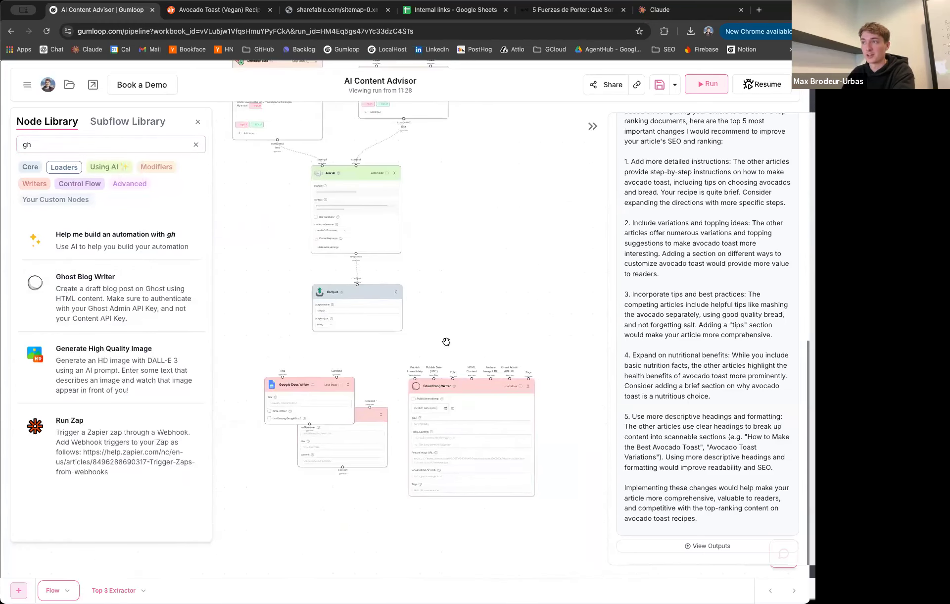
Step: Select the Google Docs Writer, Post to Wordpress and Ghost Blog Writer nodes together and delete them
drag(446, 340, 474, 291)
drag(262, 297, 489, 420)
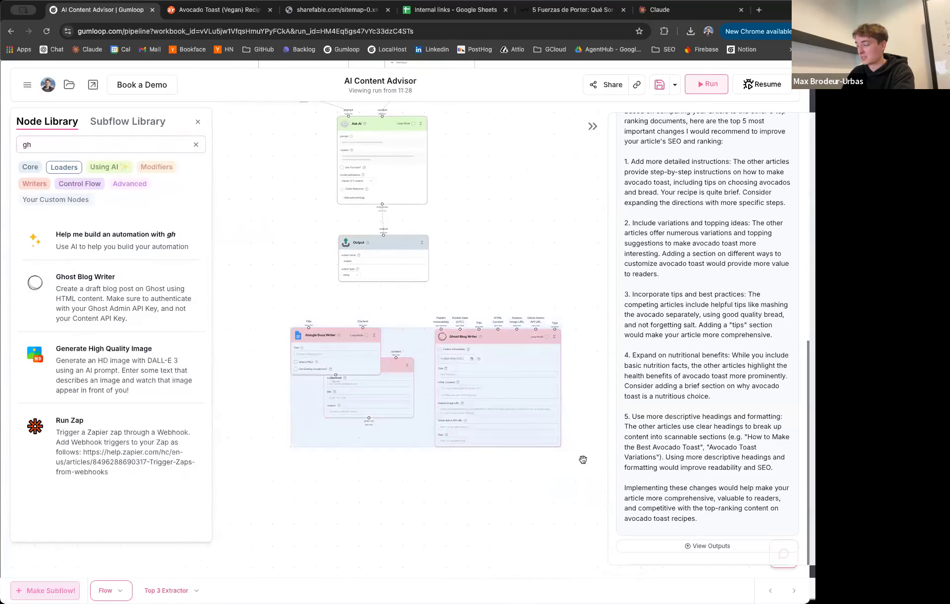
key(BackSpace)
scroll(300, 218, up, 1)
scroll(287, 233, up, 2)
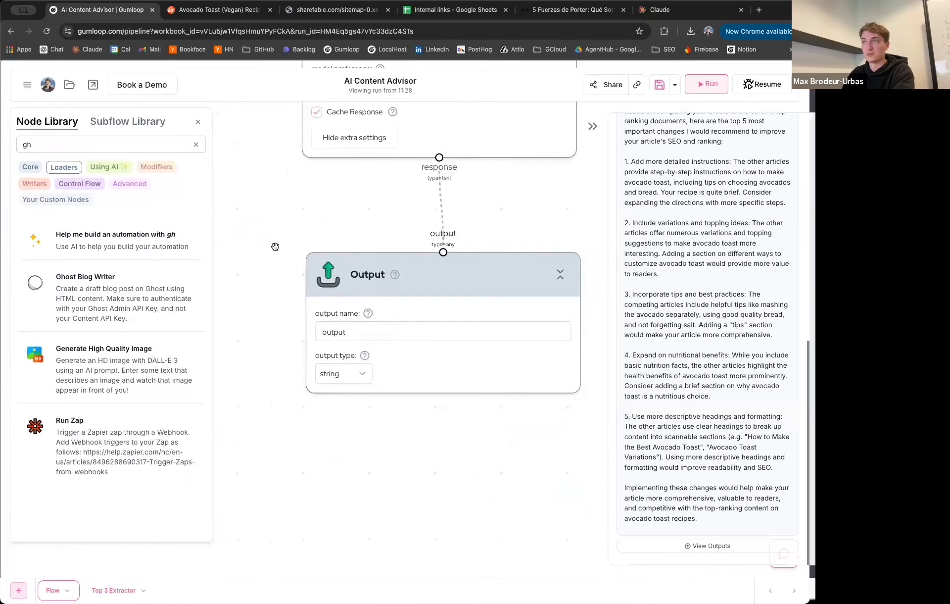
Step: Shift the Output node slightly beneath the Ask AI node
scroll(274, 246, down, 3)
right_click(351, 262)
drag(351, 262, 341, 269)
Step: Read the SEO recommendations in the run's output and highlight the advice about variations and topping ideas
scroll(692, 303, up, 5)
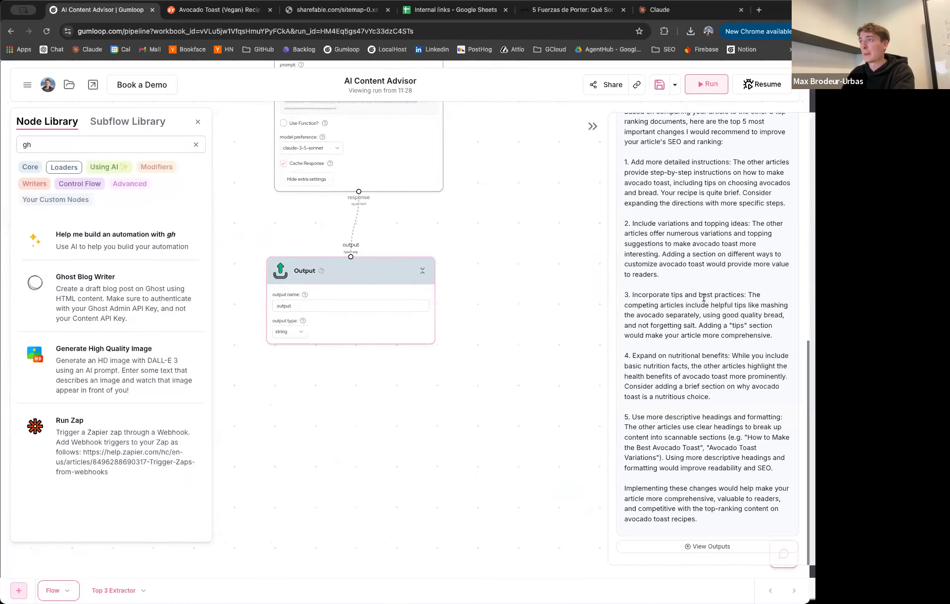
scroll(692, 303, down, 2)
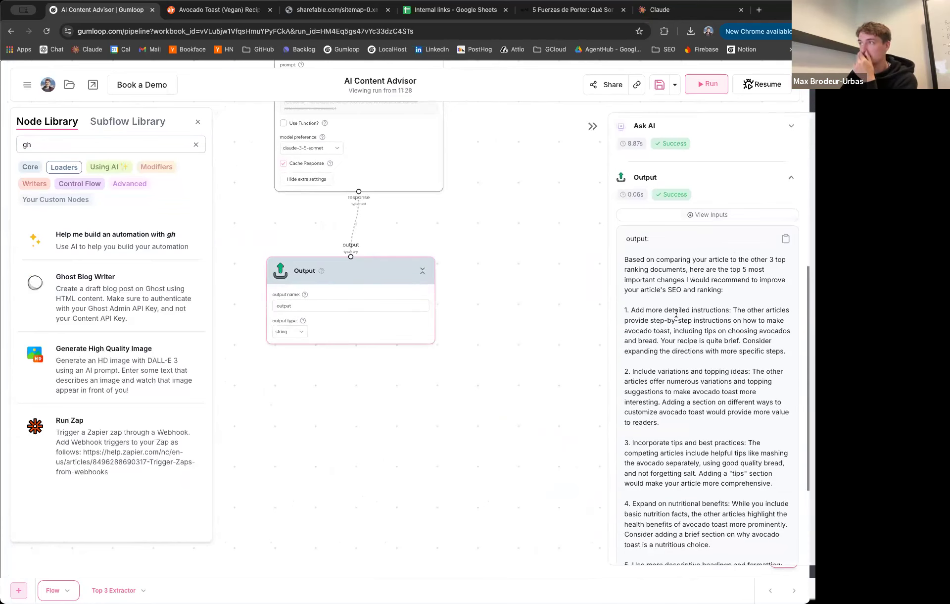
scroll(676, 314, down, 2)
drag(736, 259, 659, 364)
scroll(718, 319, down, 1)
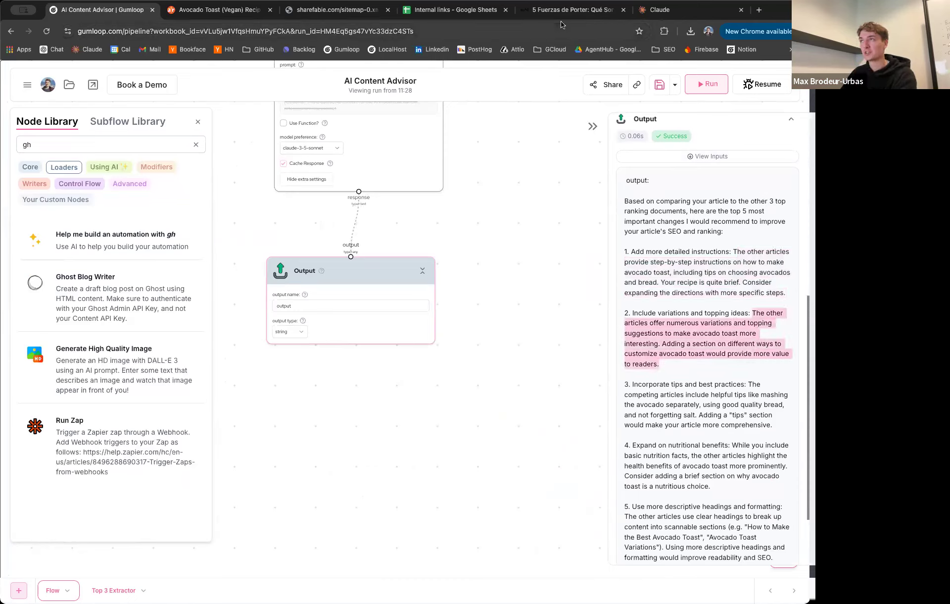
Step: Switch to the Allrecipes vegan avocado toast page and skim down to its reviews
click(199, 15)
scroll(282, 245, down, 15)
scroll(285, 246, down, 8)
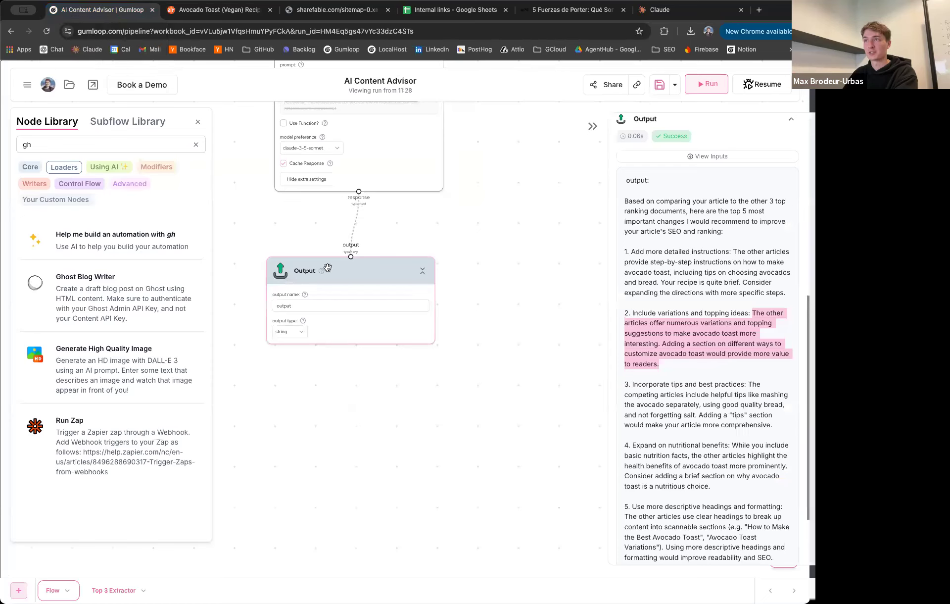
Step: Return to the AI Content Advisor flow and align the Output node directly under Ask AI's response connection
drag(328, 268, 361, 284)
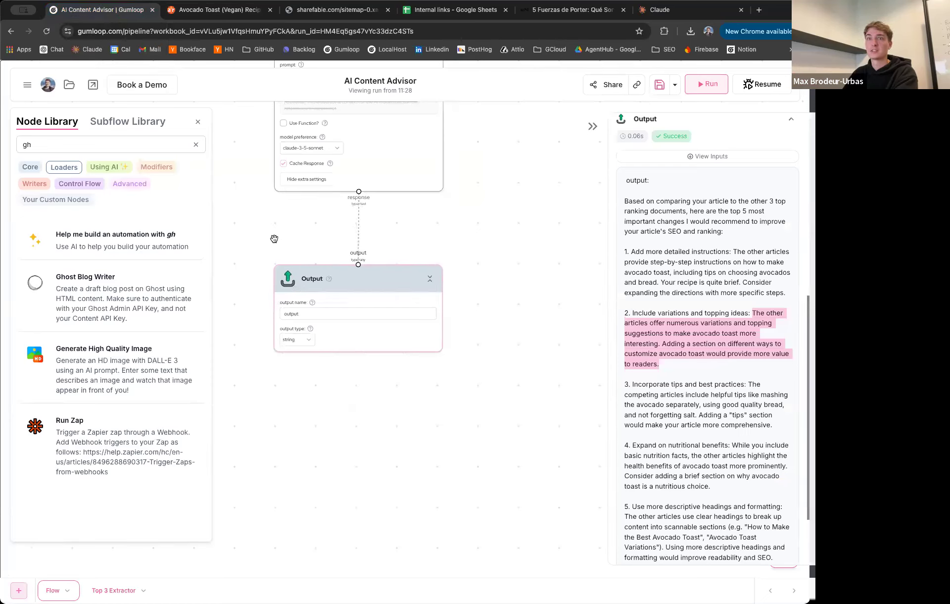
scroll(274, 239, down, 2)
scroll(276, 221, up, 2)
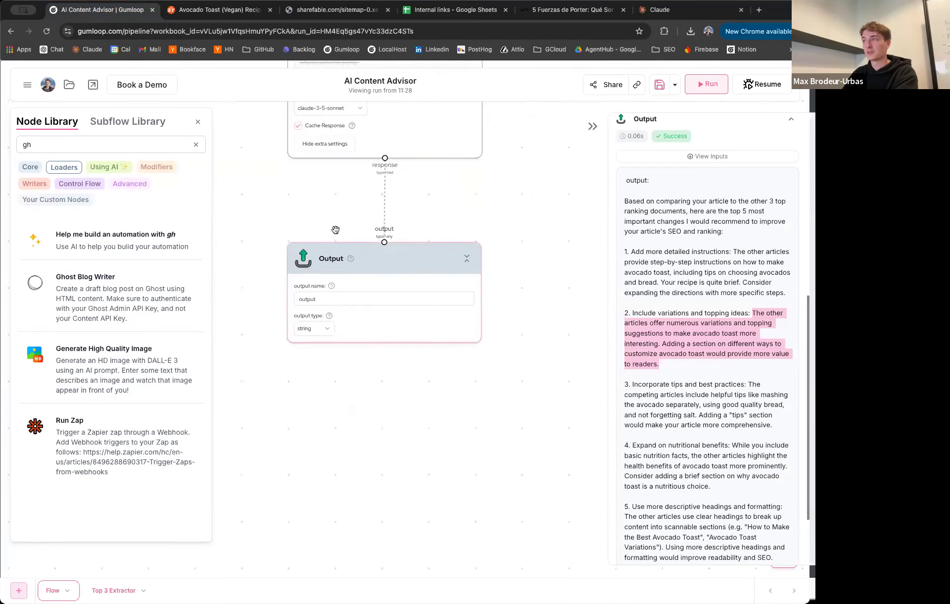
Step: Reopen the Allrecipes avocado toast page and review its ingredients, directions and introduction against the recommendations
click(218, 11)
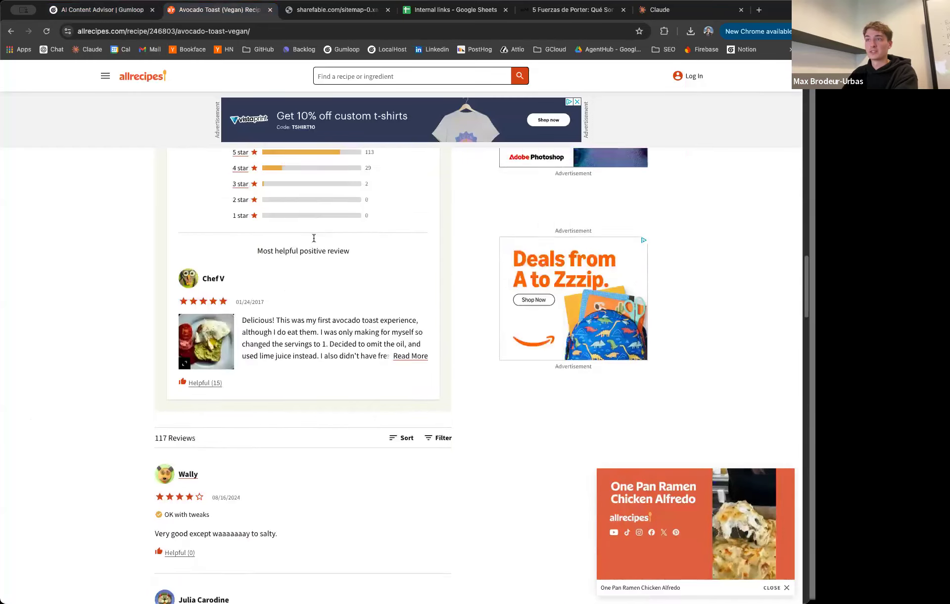
scroll(325, 264, up, 15)
scroll(326, 264, down, 15)
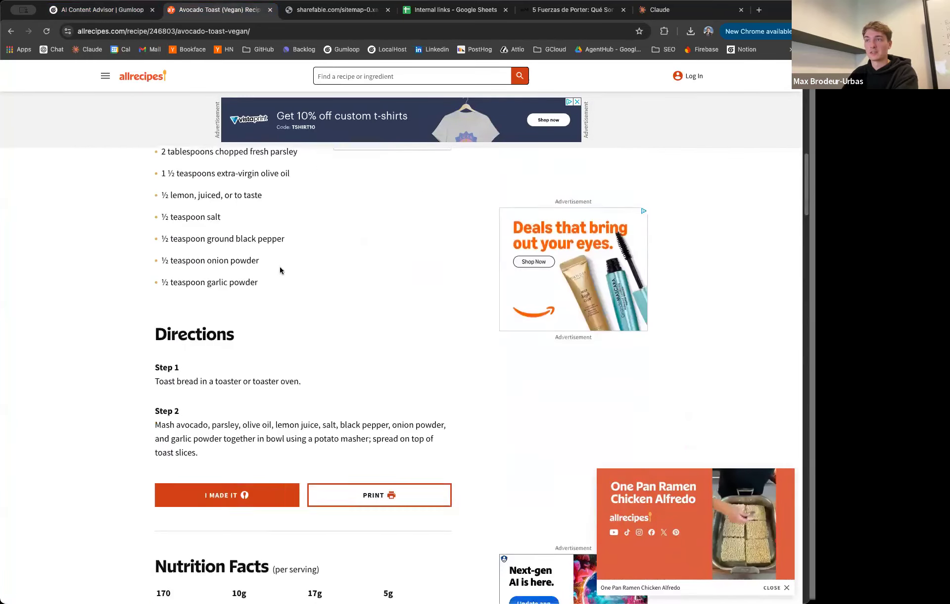
scroll(285, 268, up, 8)
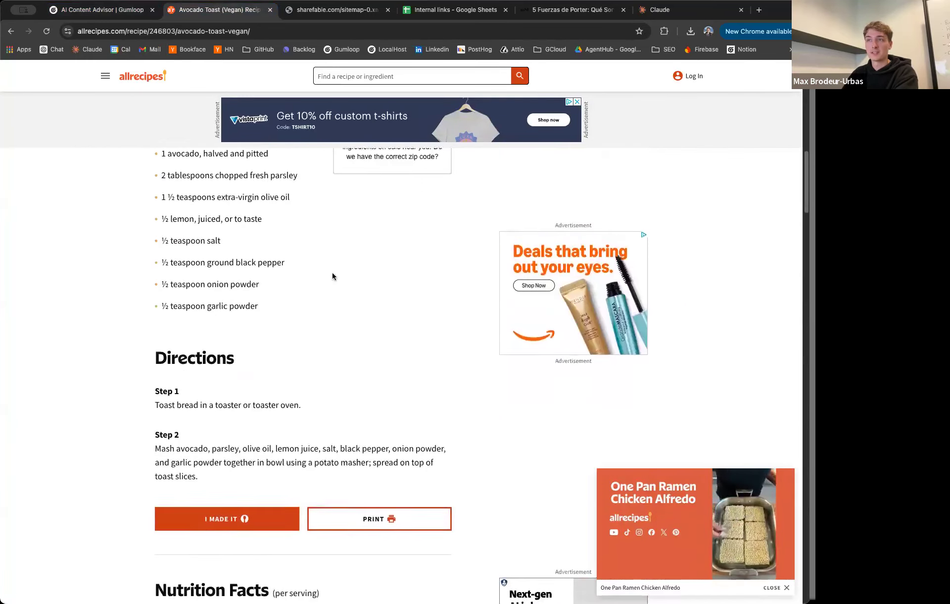
scroll(339, 328, up, 8)
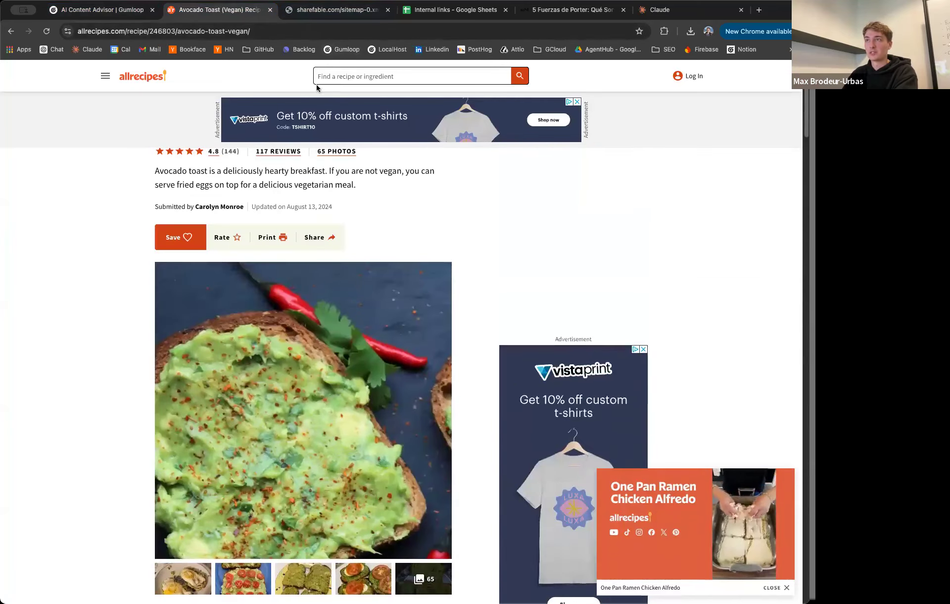
Step: Search Google for avocado toast in the tab that holds the sharefable sitemap
click(332, 9)
click(266, 31)
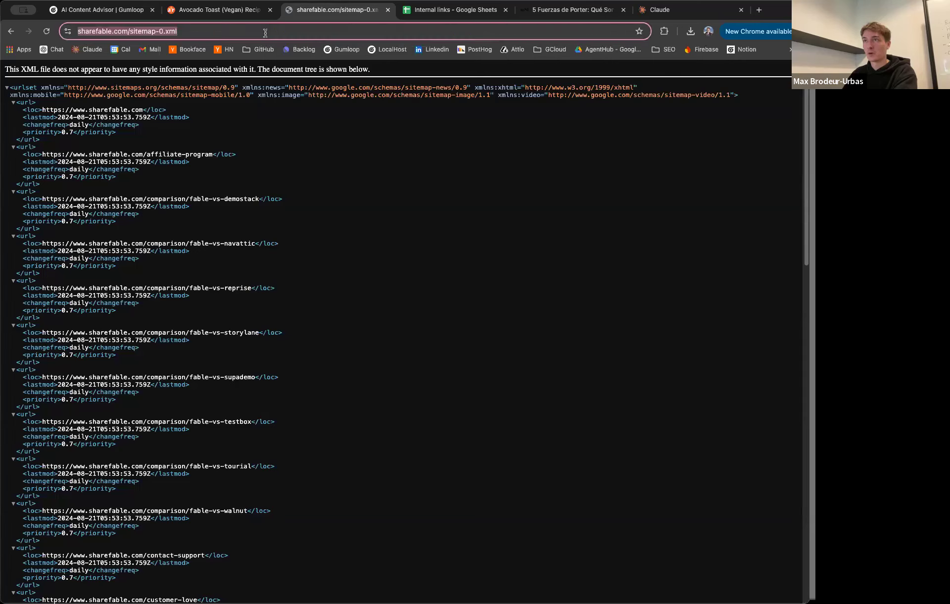
text(avocado)
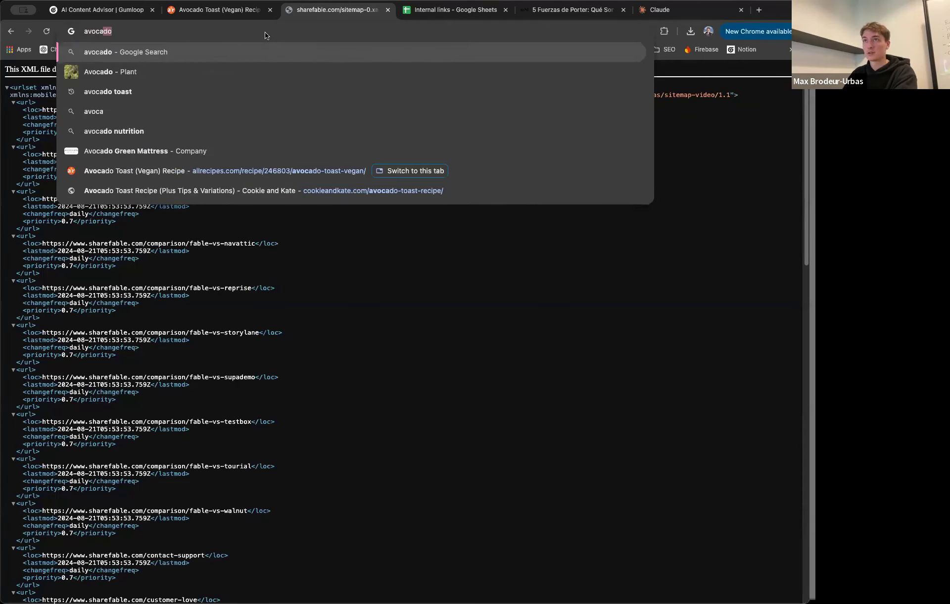
text( toast)
key(Return)
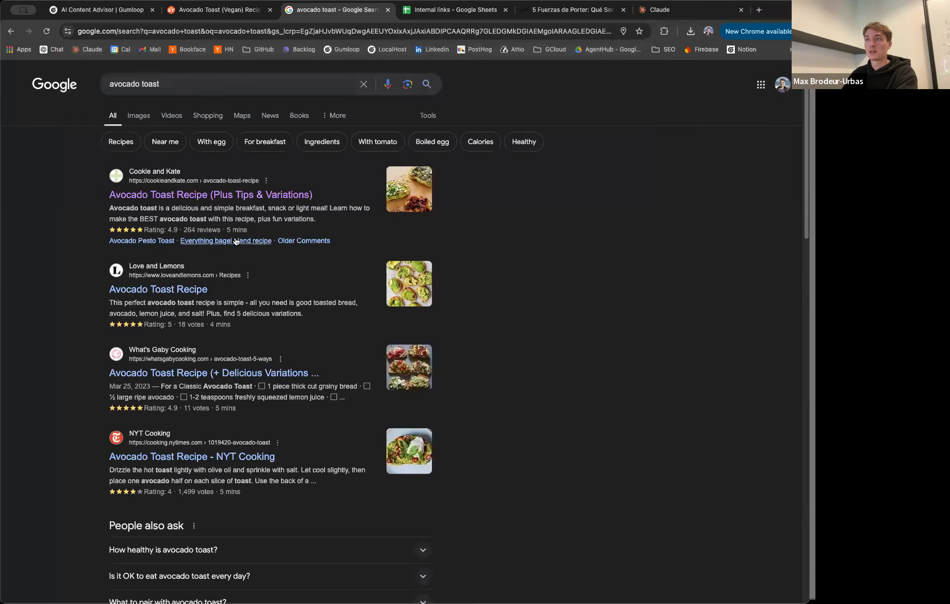
Step: Open the Cookie and Kate avocado toast recipe and read through its preparation tips, bonus tips and variations
click(203, 197)
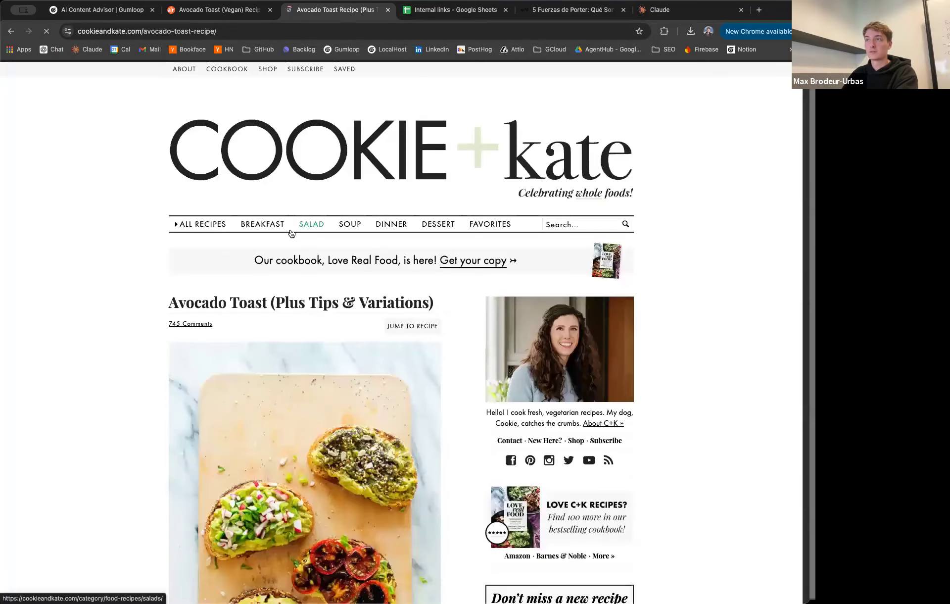
scroll(292, 233, down, 6)
scroll(440, 297, down, 15)
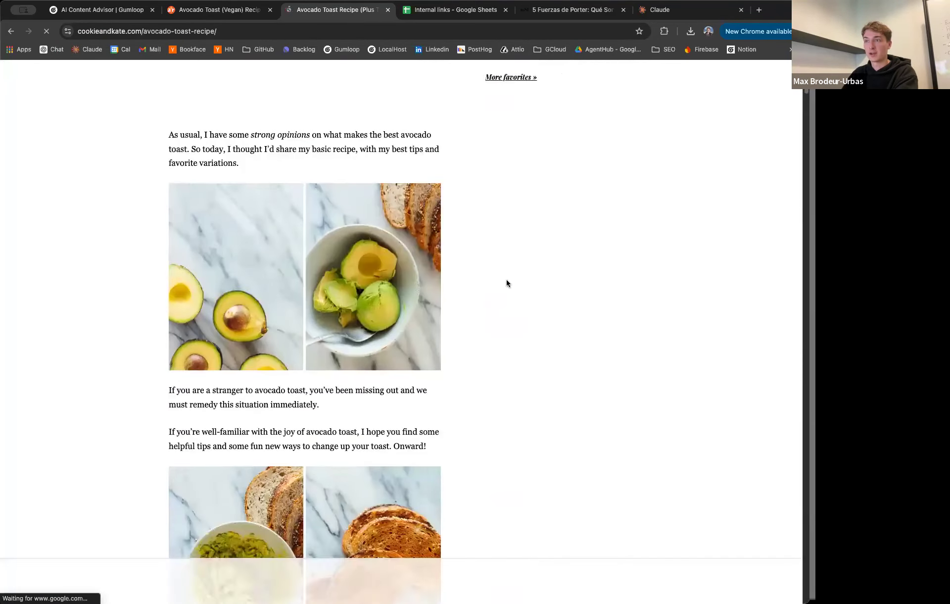
scroll(507, 283, down, 10)
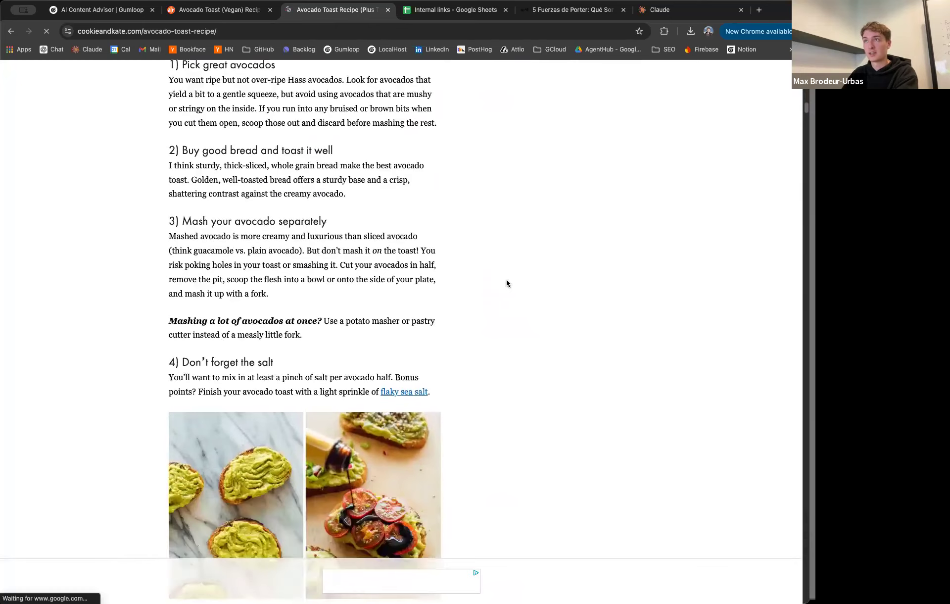
scroll(508, 283, down, 5)
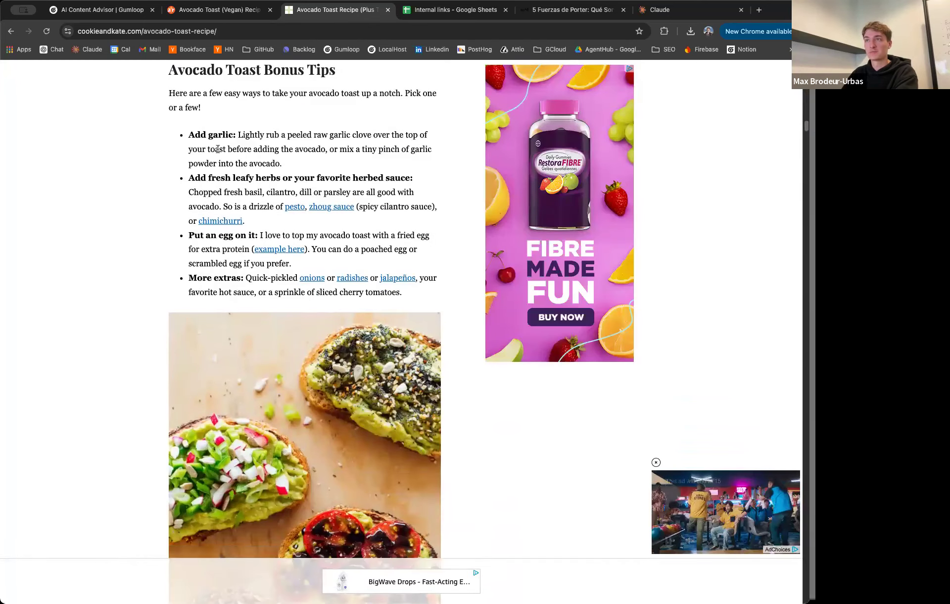
scroll(220, 152, down, 13)
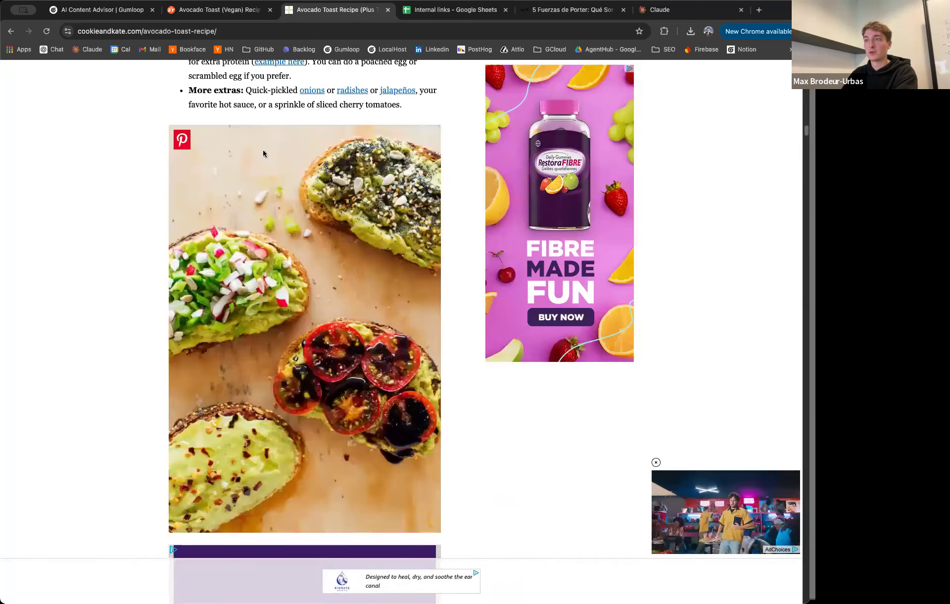
Step: Read the Cookie and Kate topping variations, highlighting the Tomato-Basil Avocado Toast section, and skim the rest of the page
scroll(207, 257, up, 2)
drag(173, 216, 196, 294)
scroll(398, 329, down, 20)
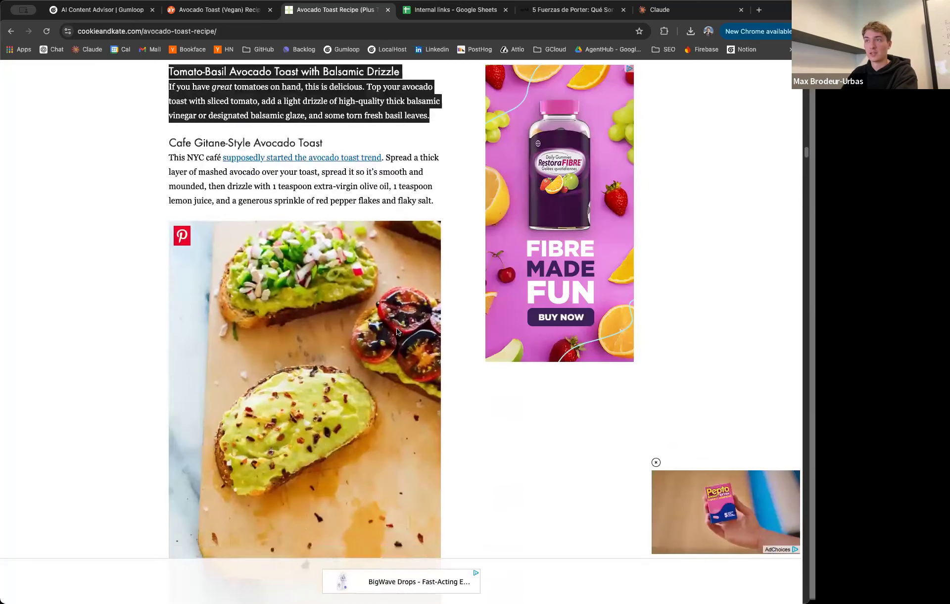
scroll(455, 338, down, 5)
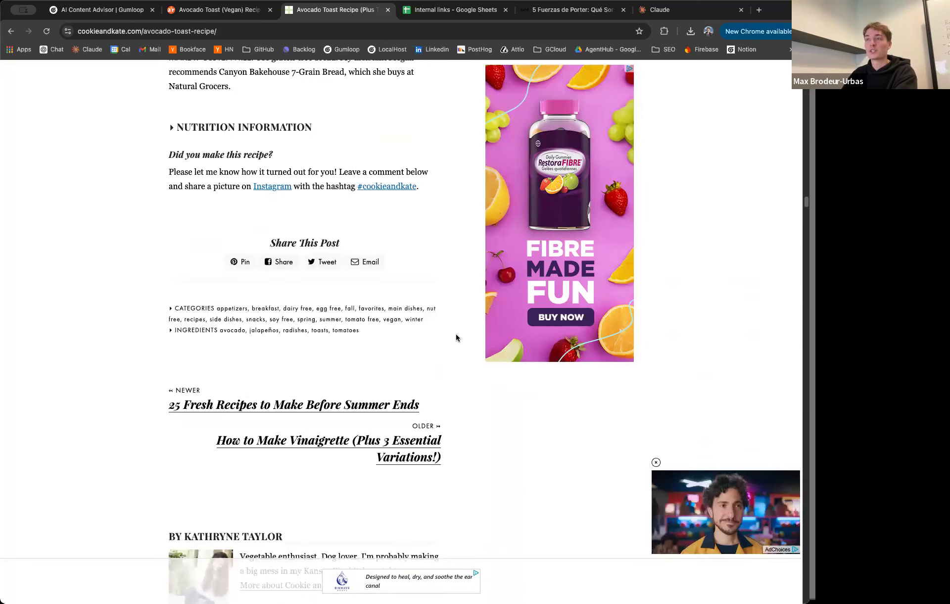
scroll(456, 338, up, 20)
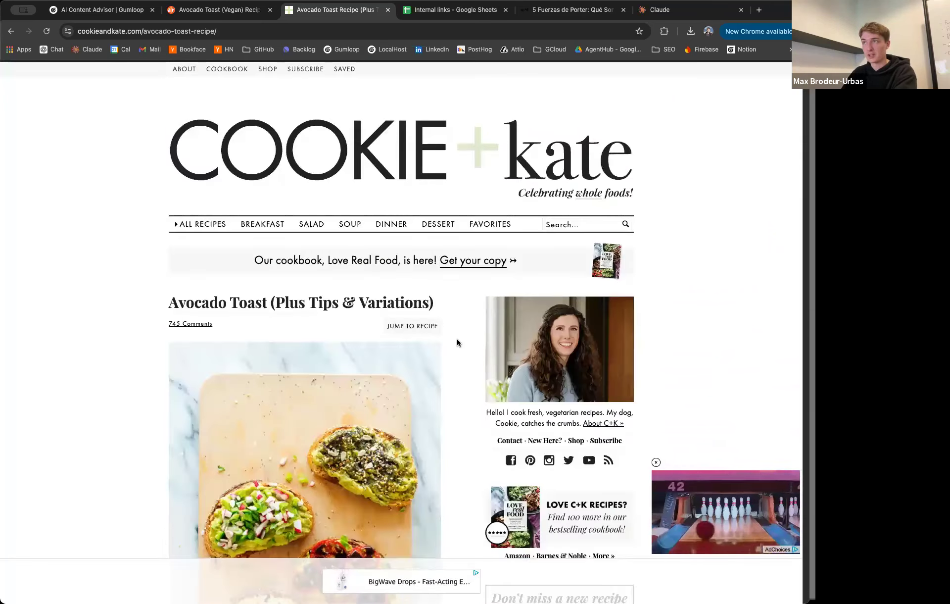
Step: Compare the Cookie and Kate page with the Allrecipes avocado toast page, reviewing the Allrecipes introduction, ingredients and directions
click(204, 17)
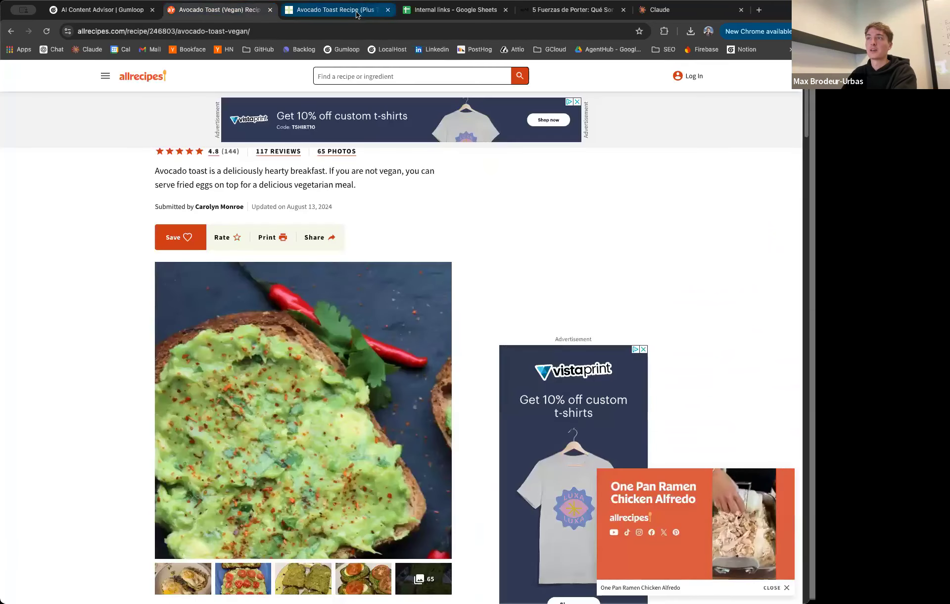
click(338, 14)
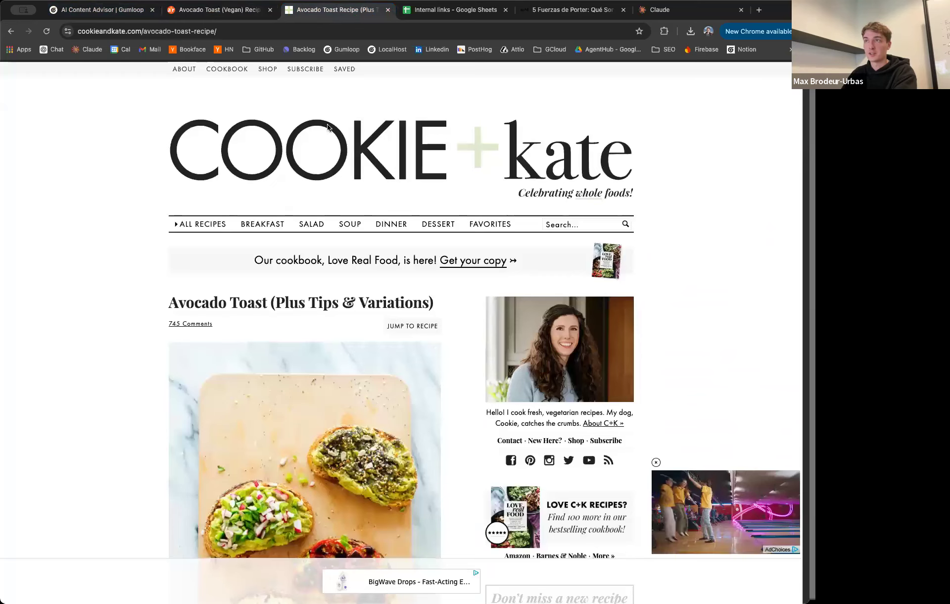
click(219, 11)
scroll(125, 317, down, 10)
scroll(125, 317, down, 9)
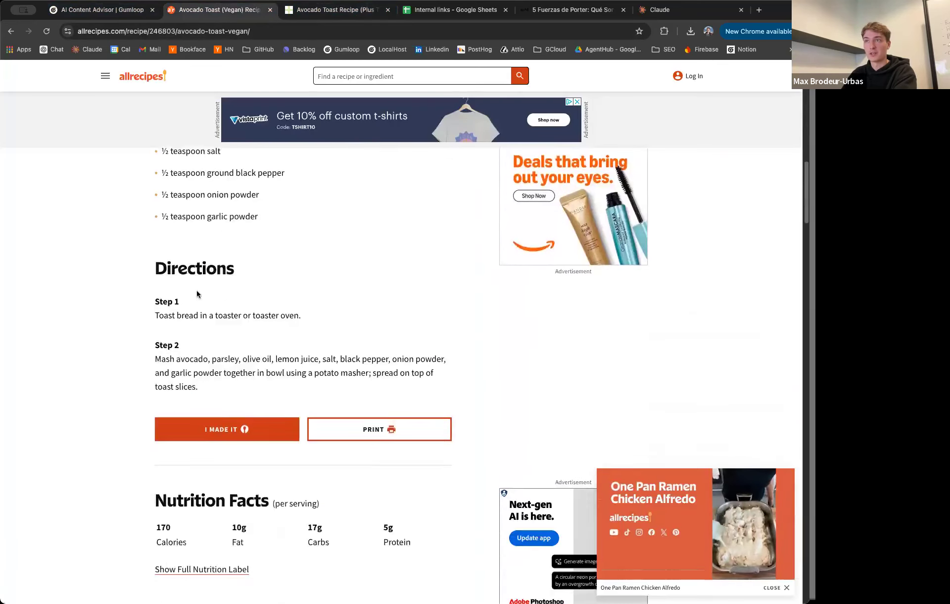
Step: Return to the AI Content Advisor flow, clear the highlight in the output text and view the complete node layout
key(super+1)
scroll(256, 357, down, 10)
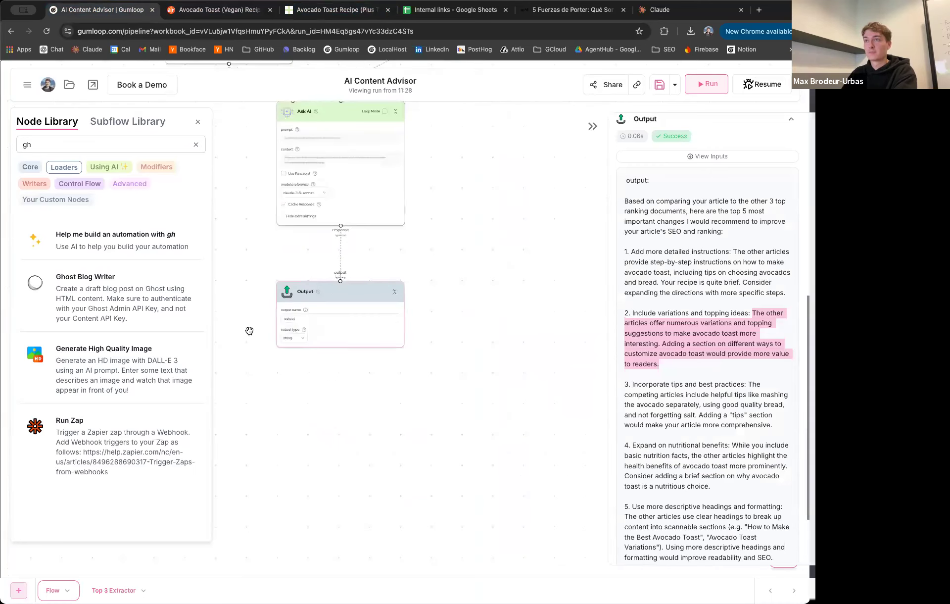
scroll(258, 359, up, 3)
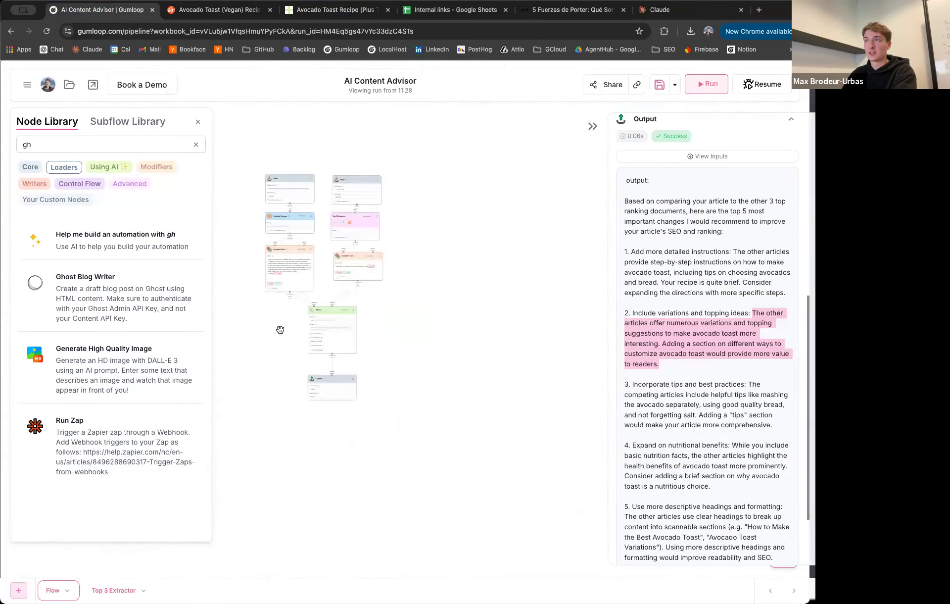
click(688, 348)
scroll(416, 284, up, 3)
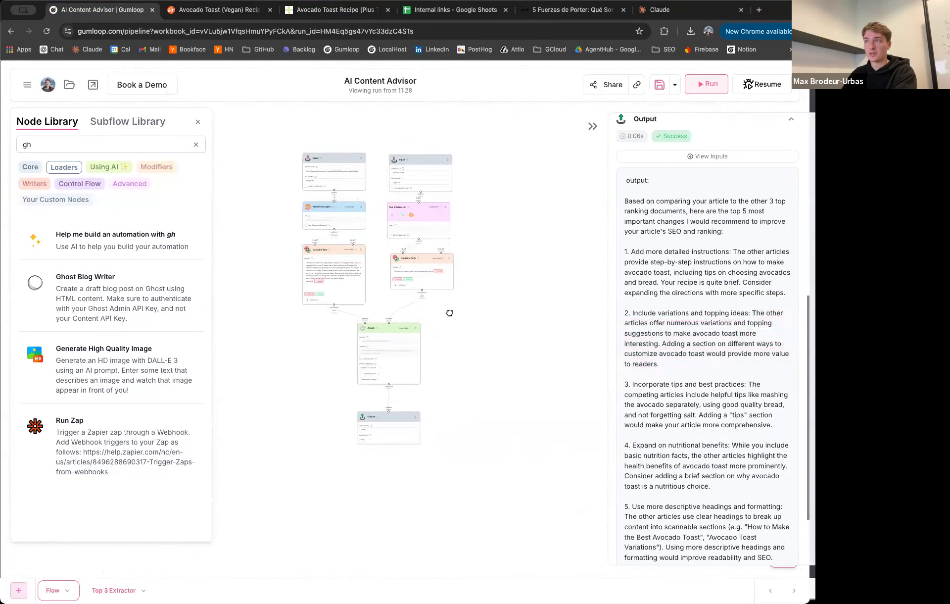
Step: Go back to the Hub and open the KW Clusterer flow
click(27, 85)
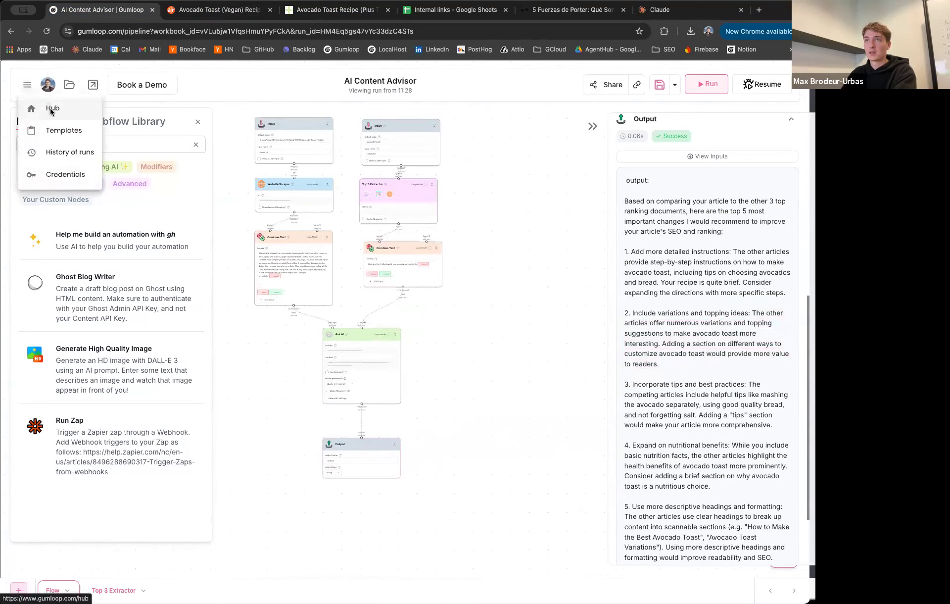
click(52, 104)
click(429, 359)
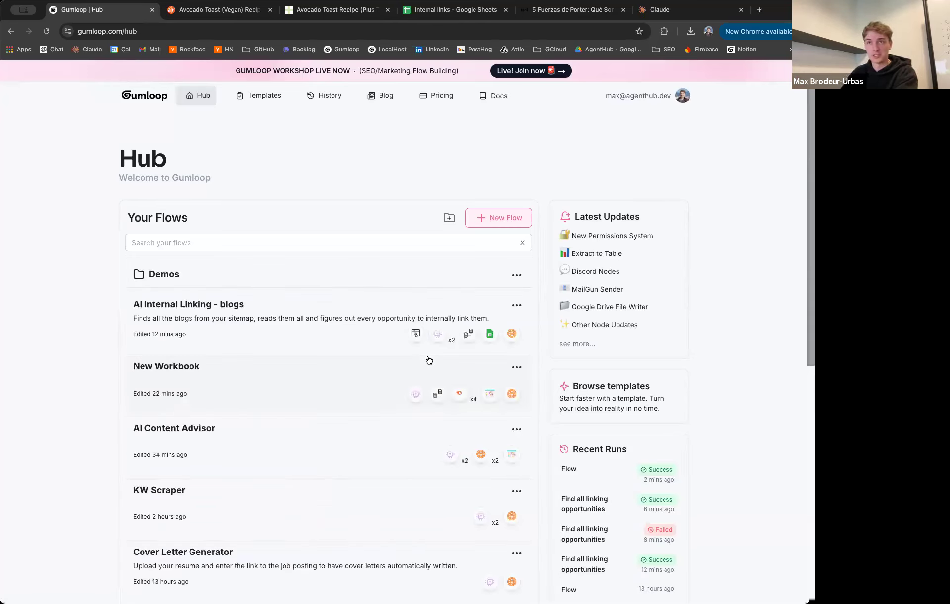
scroll(256, 322, down, 3)
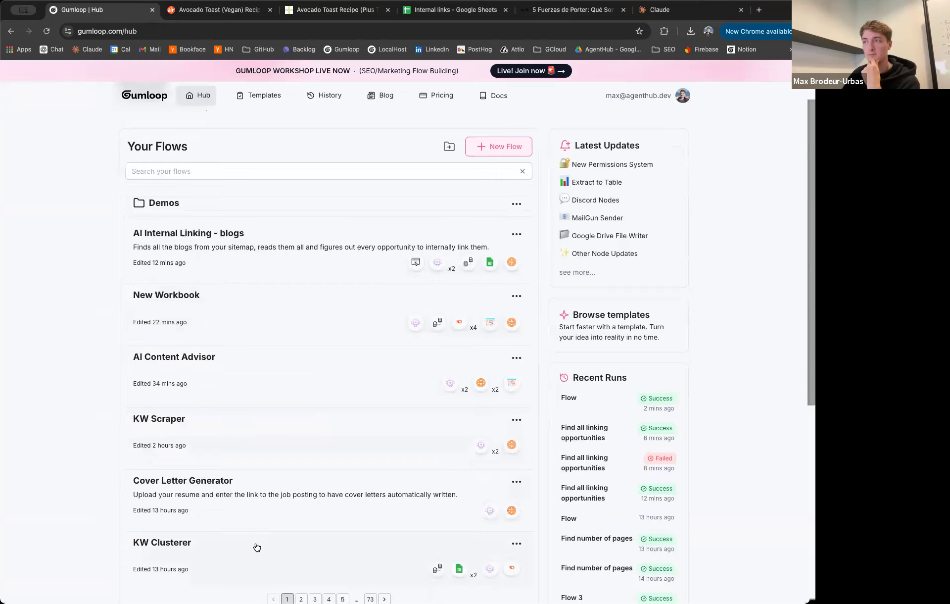
click(257, 546)
Step: Examine the KW Clusterer node chain from the Google Sheets Reader through Extract Data and Get MSV to the Google Sheets Writer
scroll(255, 246, up, 5)
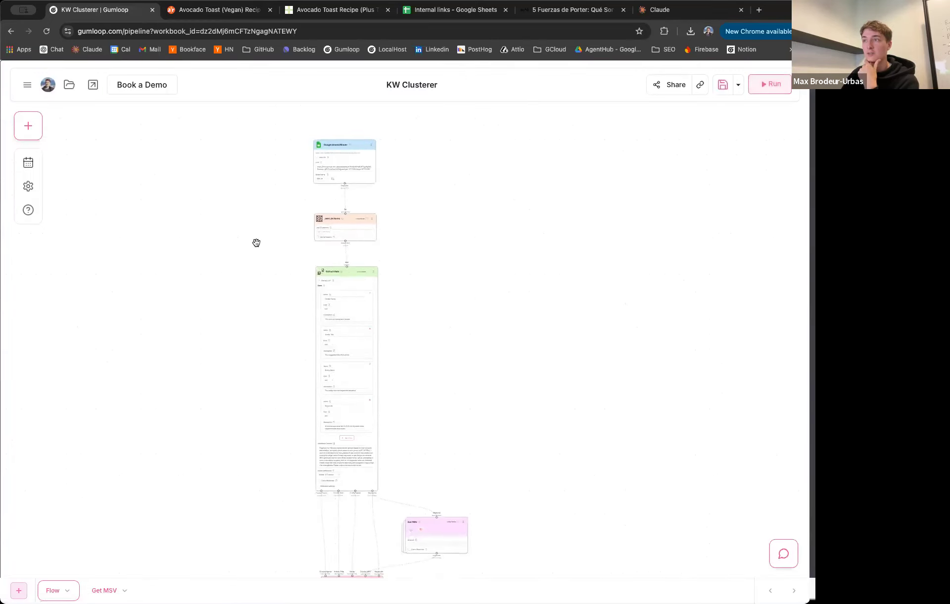
scroll(261, 240, up, 2)
drag(261, 239, 219, 280)
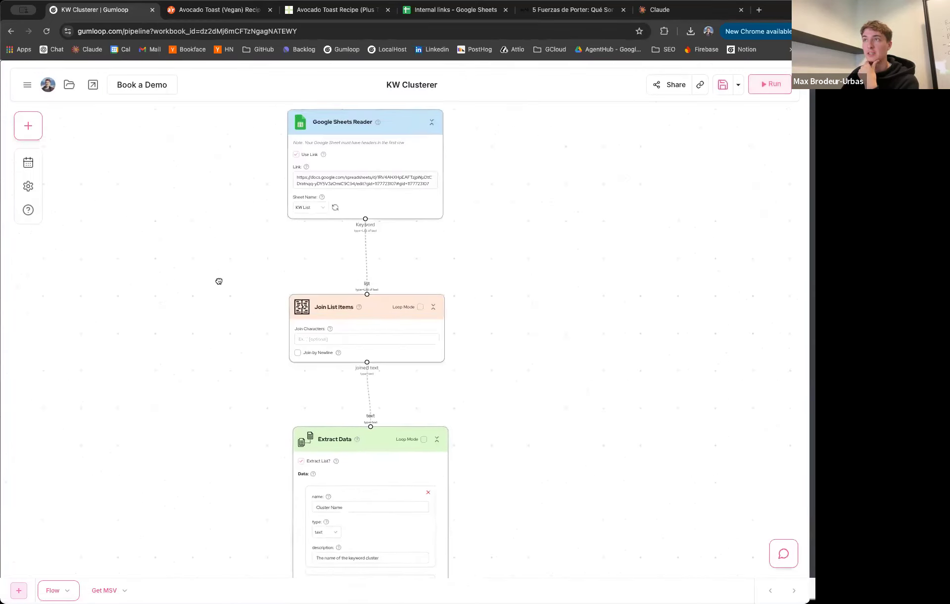
scroll(219, 280, up, 1)
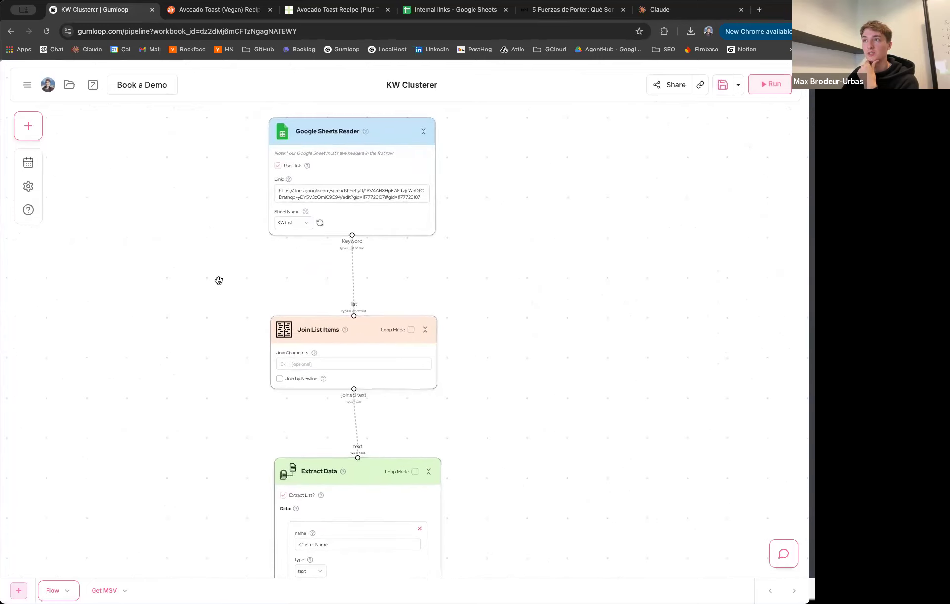
scroll(223, 301, down, 4)
scroll(220, 331, down, 5)
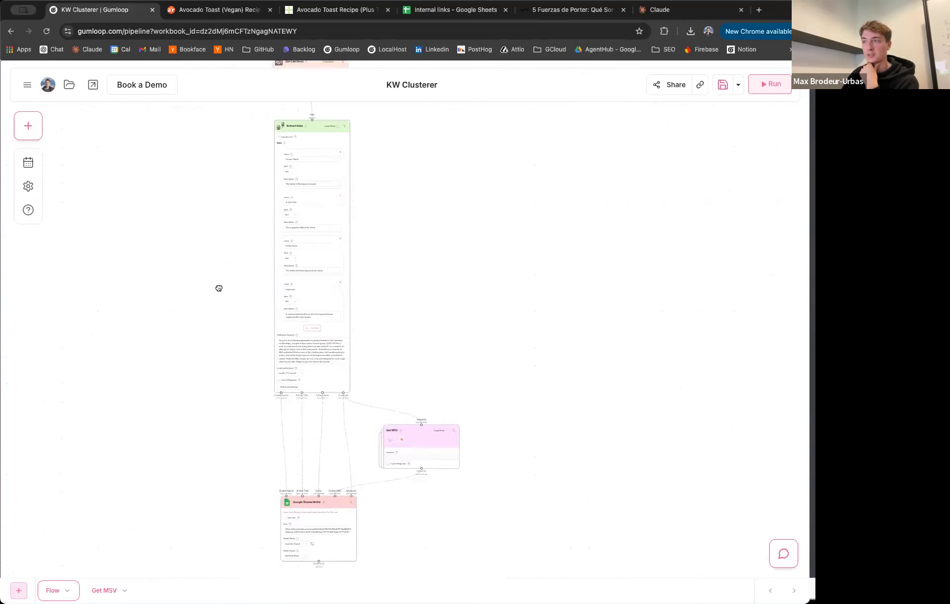
scroll(215, 295, up, 10)
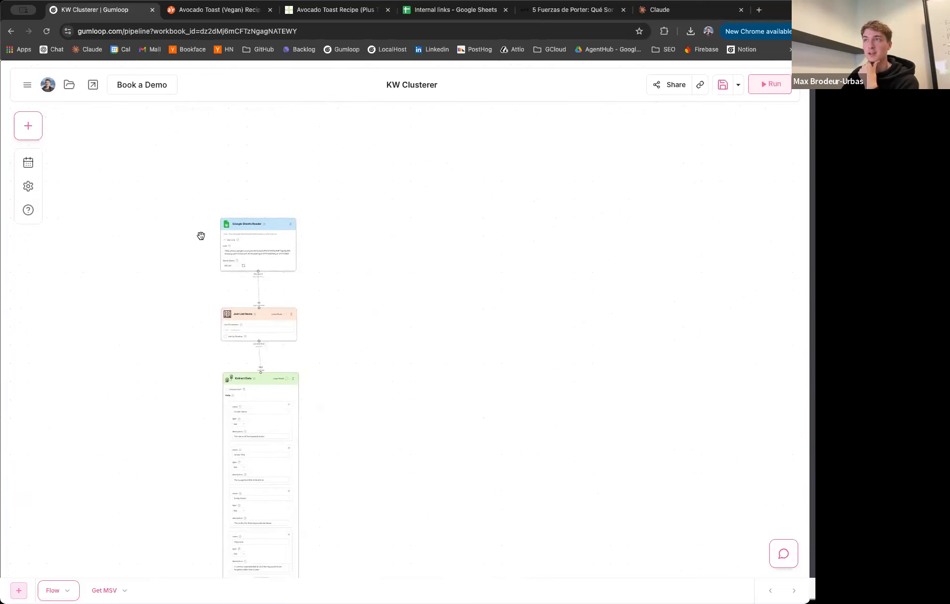
scroll(203, 246, up, 5)
Step: Copy the Google Sheets Reader's link and open that spreadsheet in the tab showing the Allrecipes page
mouse_move(383, 282)
triple_click(345, 265)
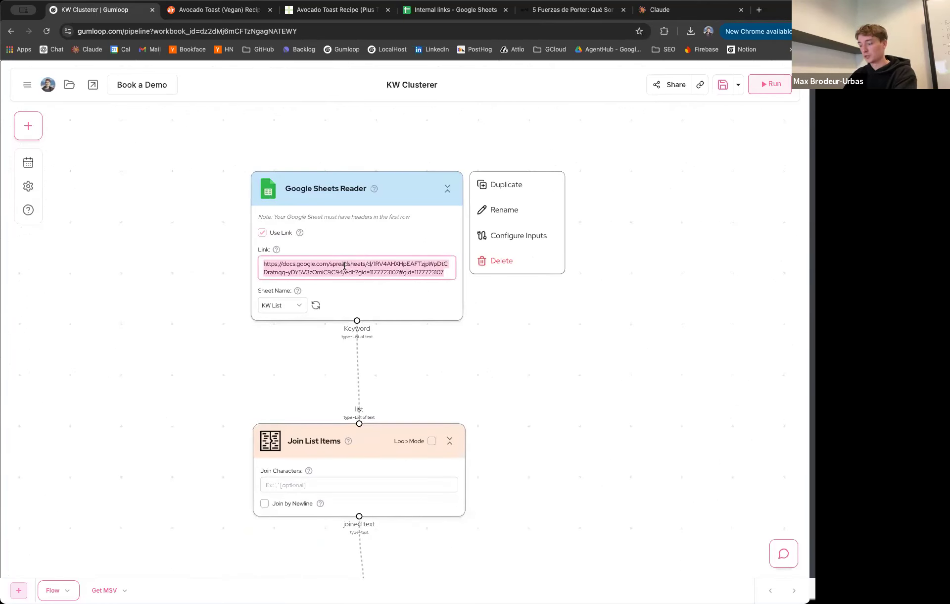
key(super+c)
click(218, 9)
key(super+l)
key(super+v)
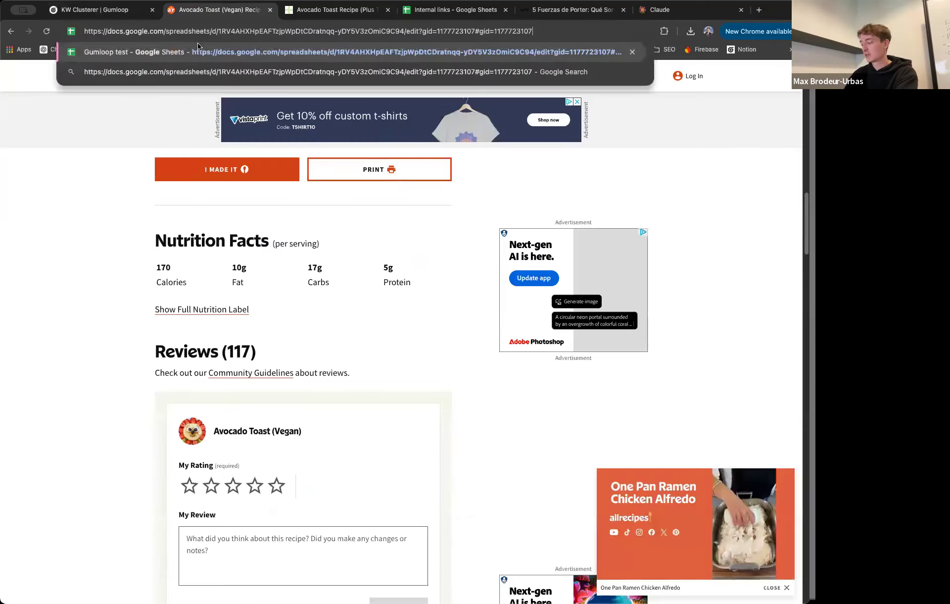
key(Return)
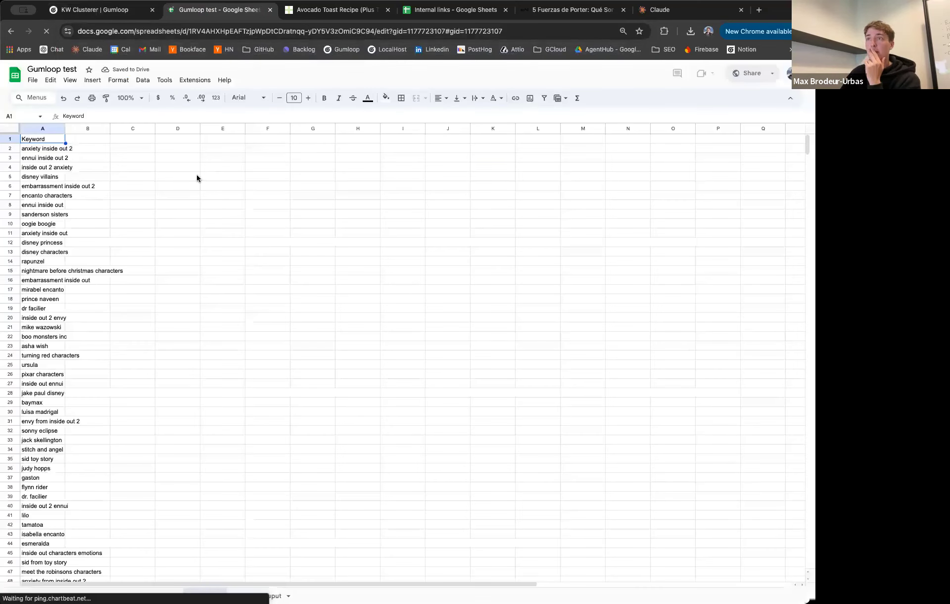
Step: Widen column A in the KW List sheet to make the keywords easier to read
scroll(61, 164, down, 1)
scroll(60, 164, up, 1)
scroll(64, 183, down, 1)
scroll(66, 182, up, 1)
drag(65, 128, 109, 143)
Step: Look through the keywords in the KW List sheet down to the last row and return to the header
scroll(76, 193, down, 20)
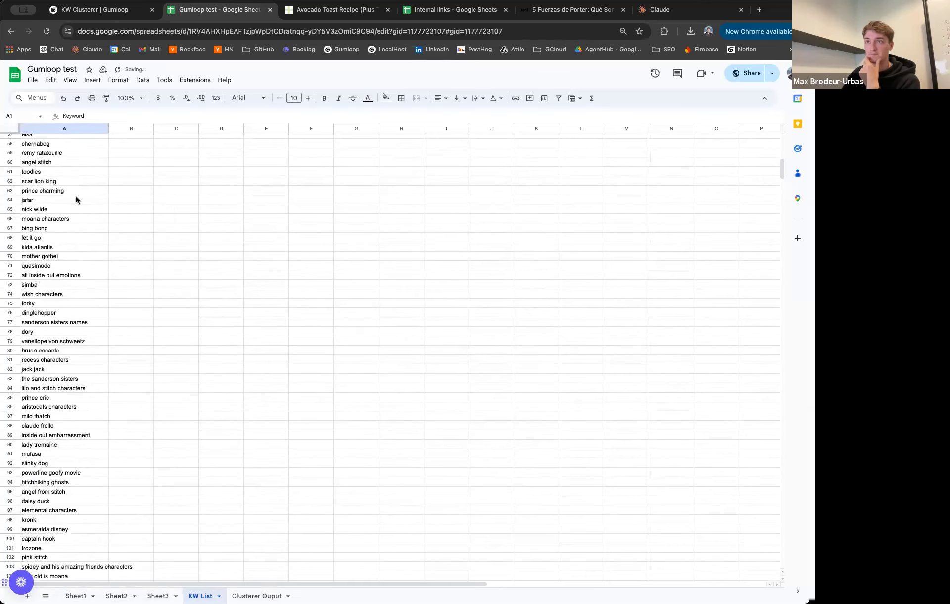
scroll(76, 199, down, 20)
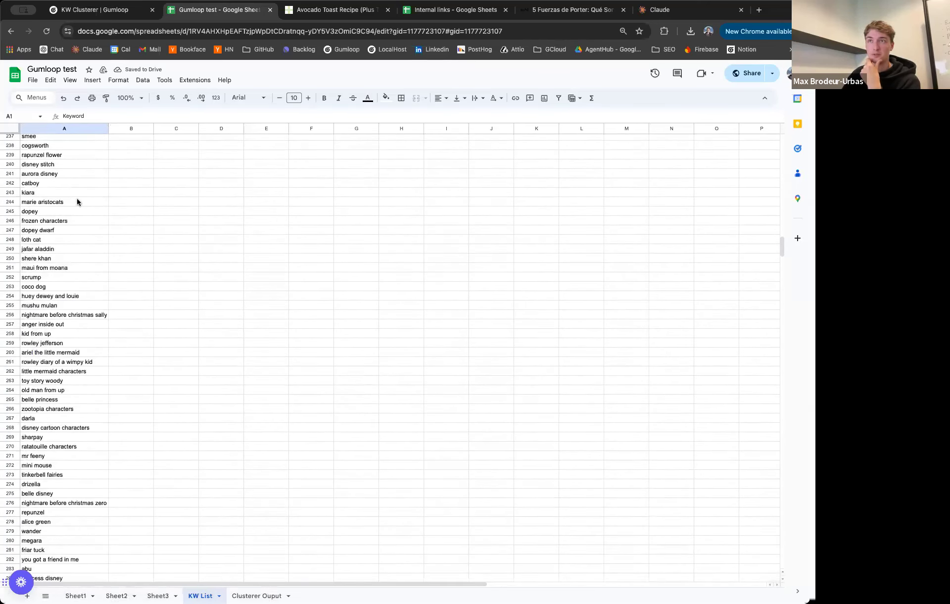
scroll(77, 205, up, 20)
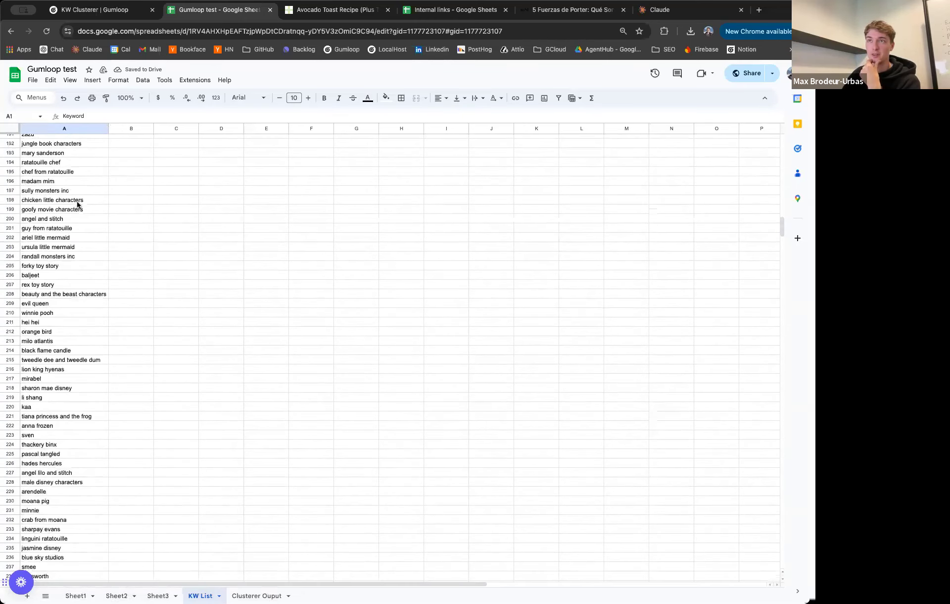
scroll(77, 205, up, 20)
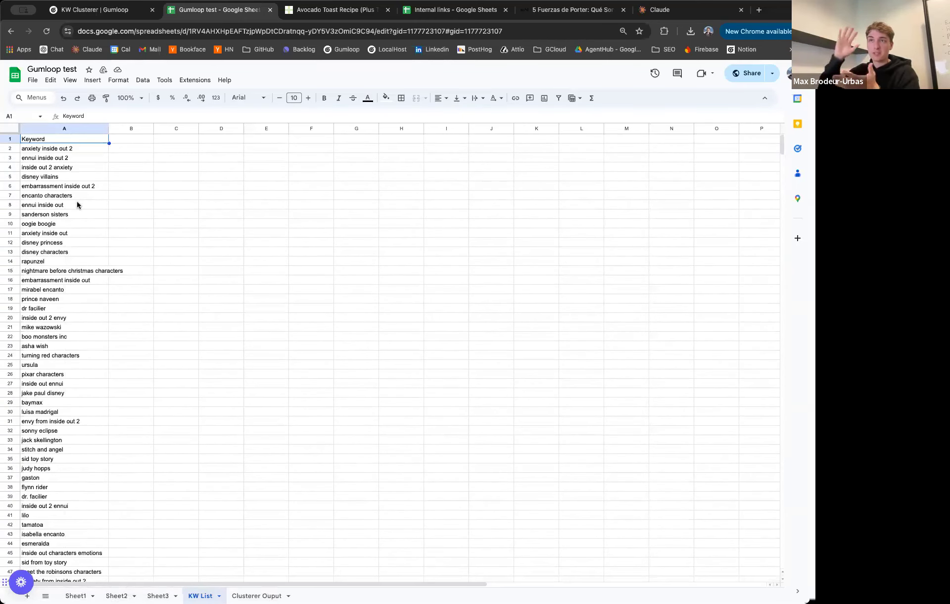
scroll(58, 328, down, 20)
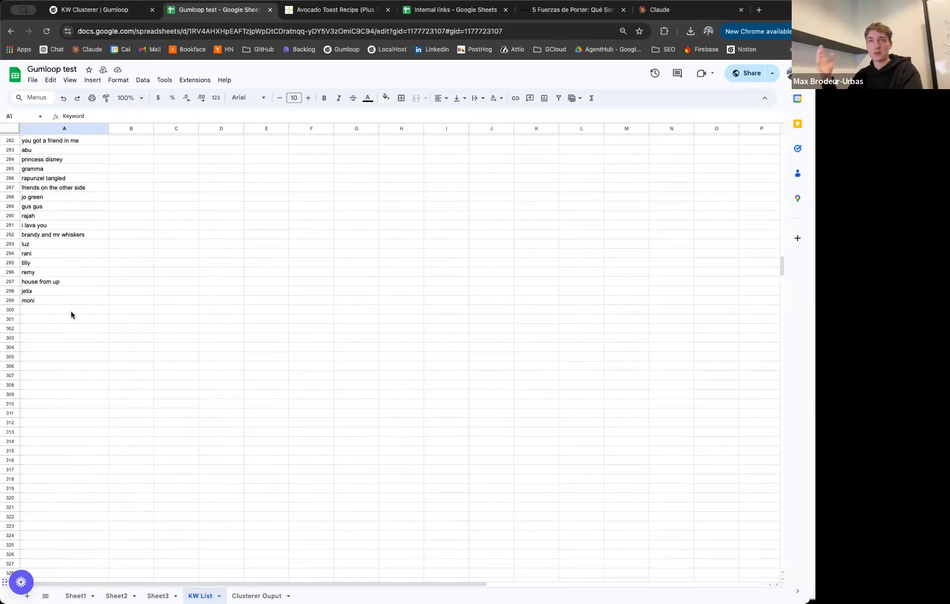
scroll(71, 315, up, 7)
scroll(75, 263, up, 20)
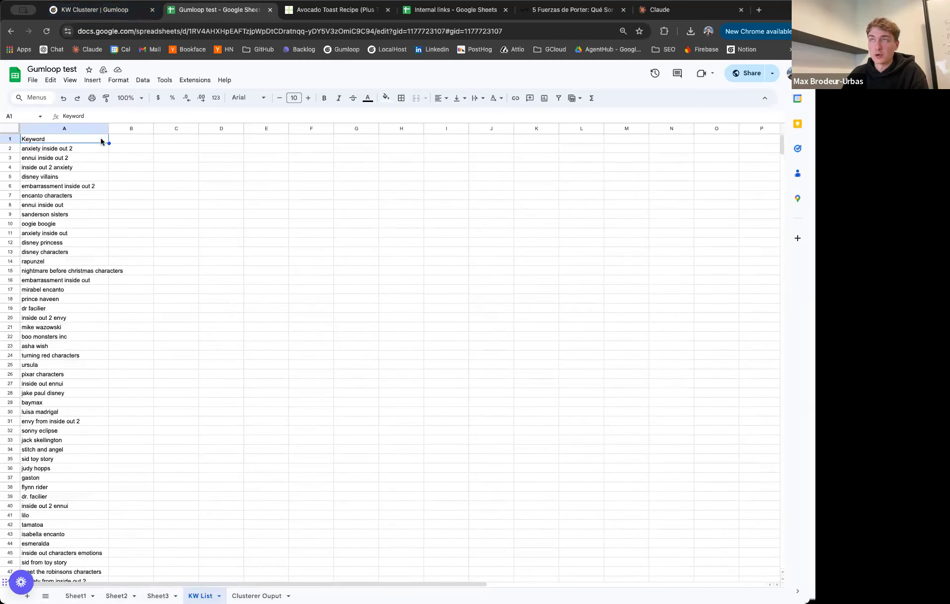
Step: Return to the KW Clusterer flow and inspect Join List Items and Extract Data, including its additional context and model preference
click(94, 9)
scroll(190, 420, down, 3)
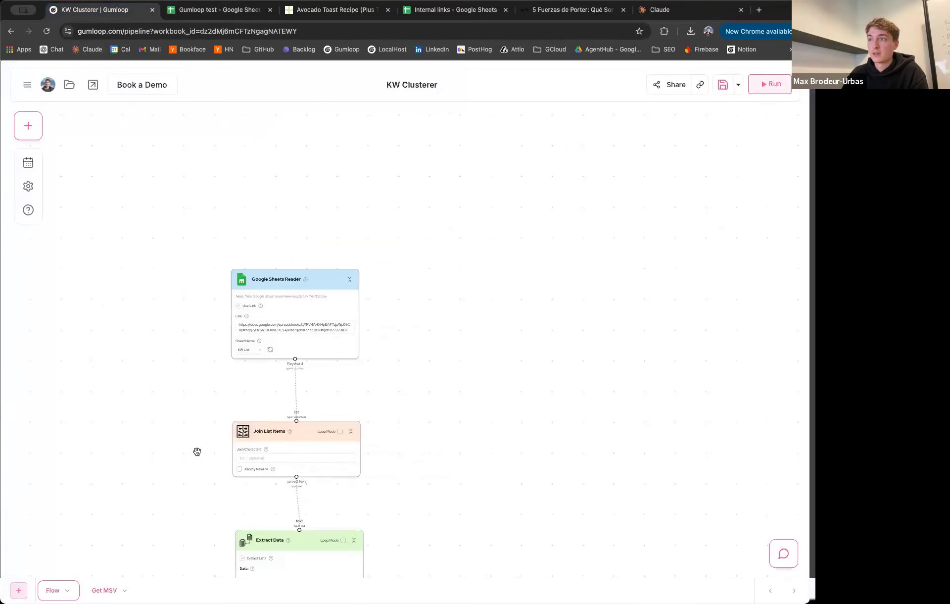
drag(197, 451, 206, 290)
scroll(206, 280, up, 5)
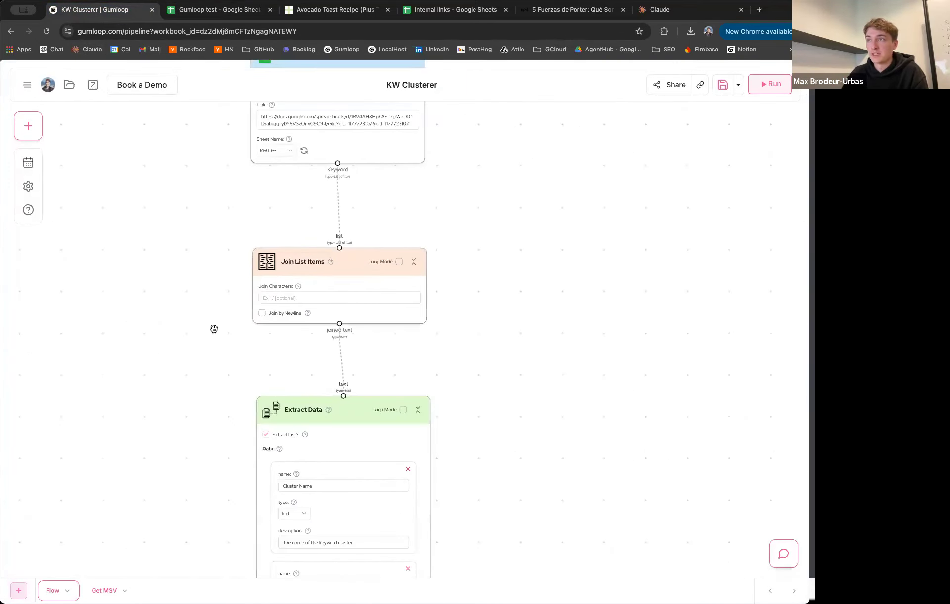
drag(214, 329, 208, 271)
drag(213, 339, 193, 272)
scroll(191, 308, down, 10)
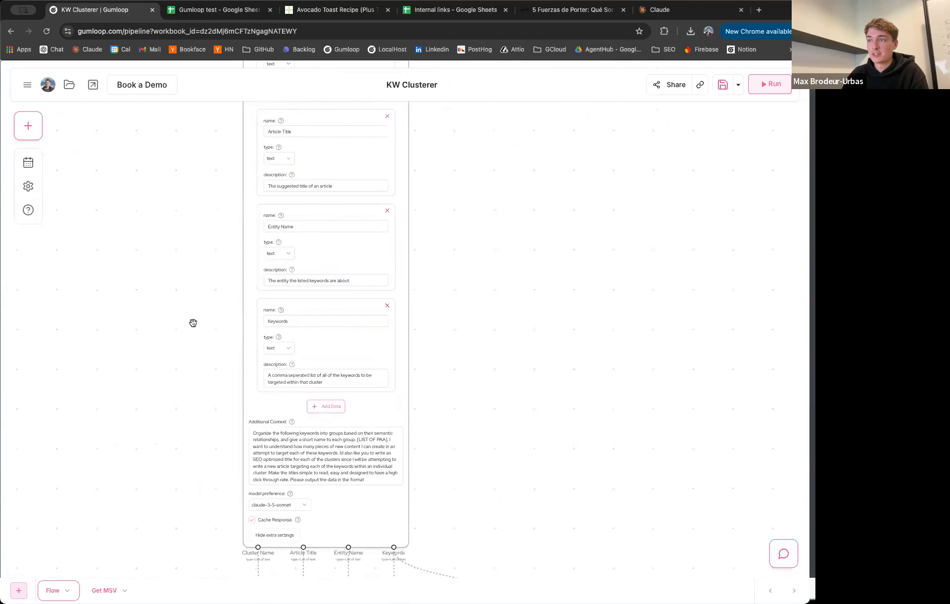
scroll(218, 448, up, 3)
scroll(226, 458, up, 2)
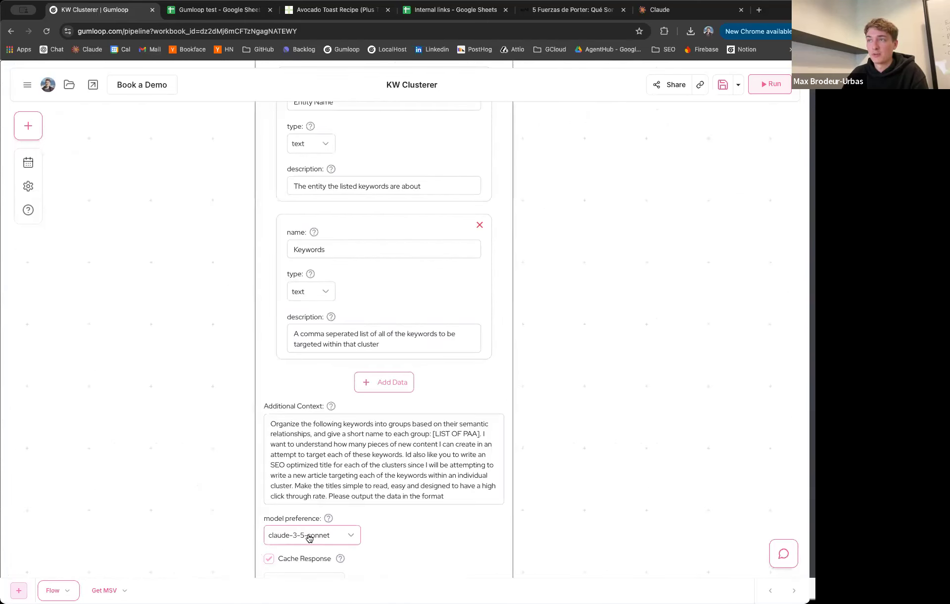
Step: Review Extract Data's Cluster Name, Article Title, Entity Name and Keywords fields with their descriptions
scroll(183, 392, down, 5)
drag(167, 175, 154, 340)
scroll(167, 267, up, 4)
drag(190, 259, 128, 234)
scroll(157, 254, down, 1)
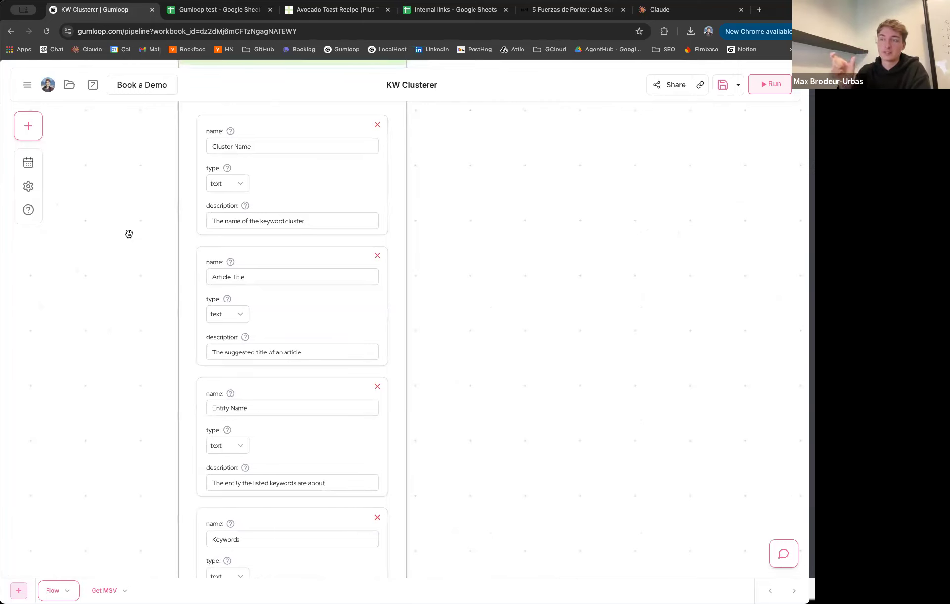
scroll(131, 241, down, 2)
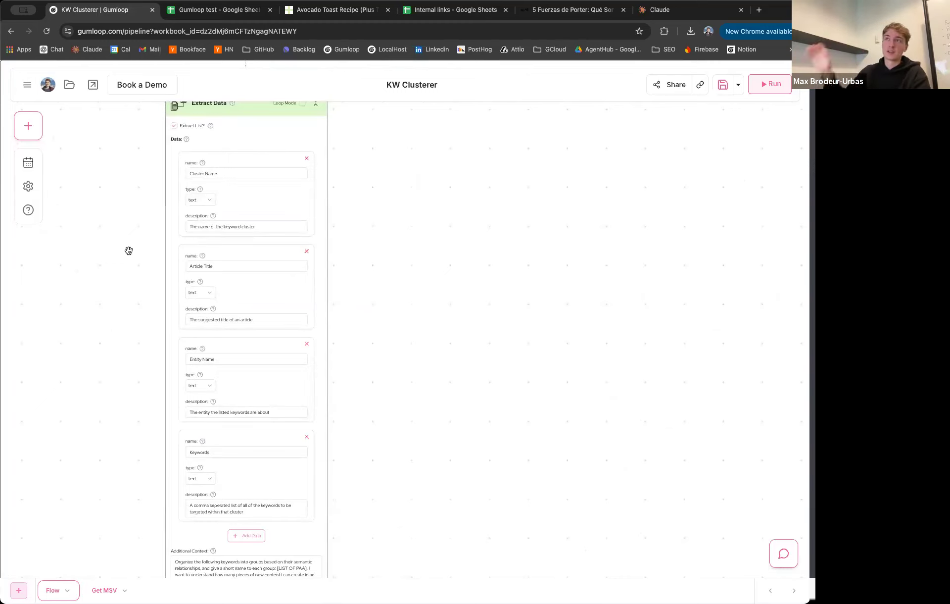
Step: Revisit the KW List keywords in the Gumloop test sheet, and go back to the KW Clusterer flow overview
click(217, 10)
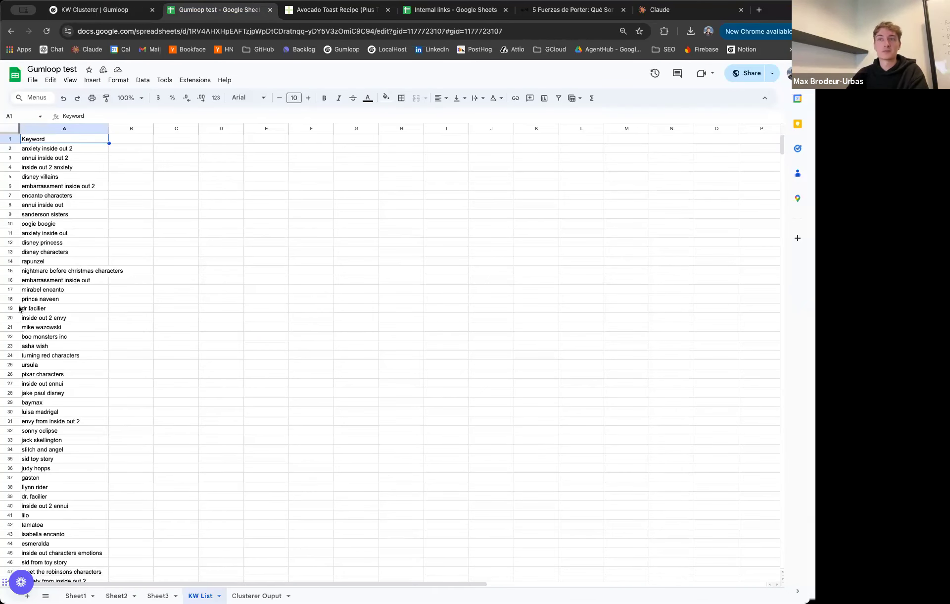
scroll(53, 379, down, 20)
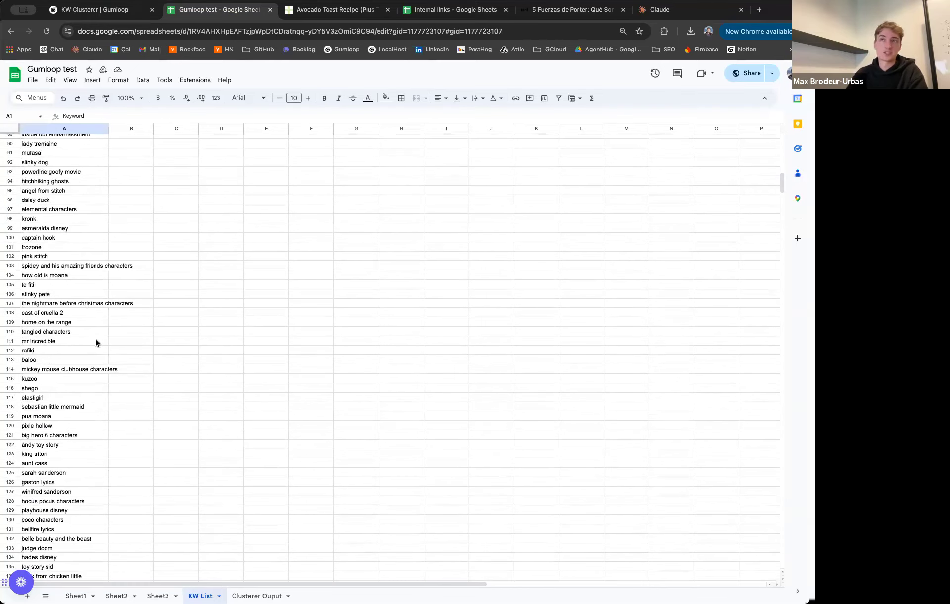
click(95, 9)
scroll(128, 332, down, 5)
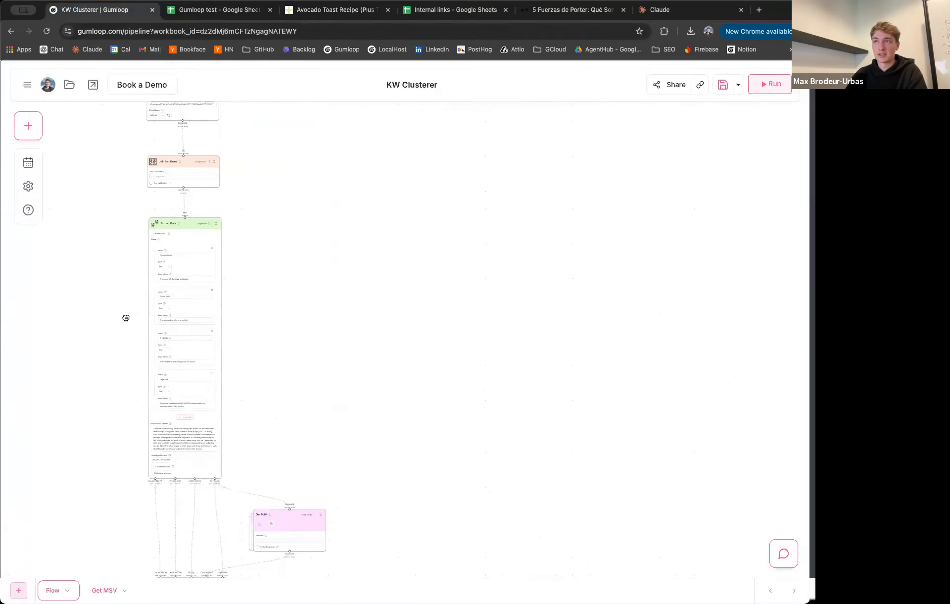
Step: Run the KW Clusterer flow and follow the Get MSV values being processed in the run log
drag(189, 201, 183, 199)
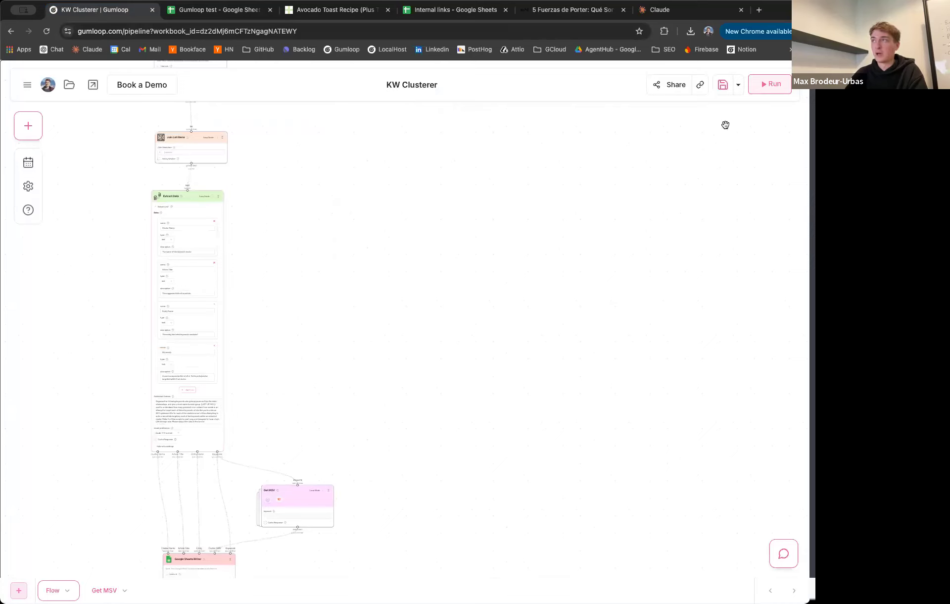
click(766, 85)
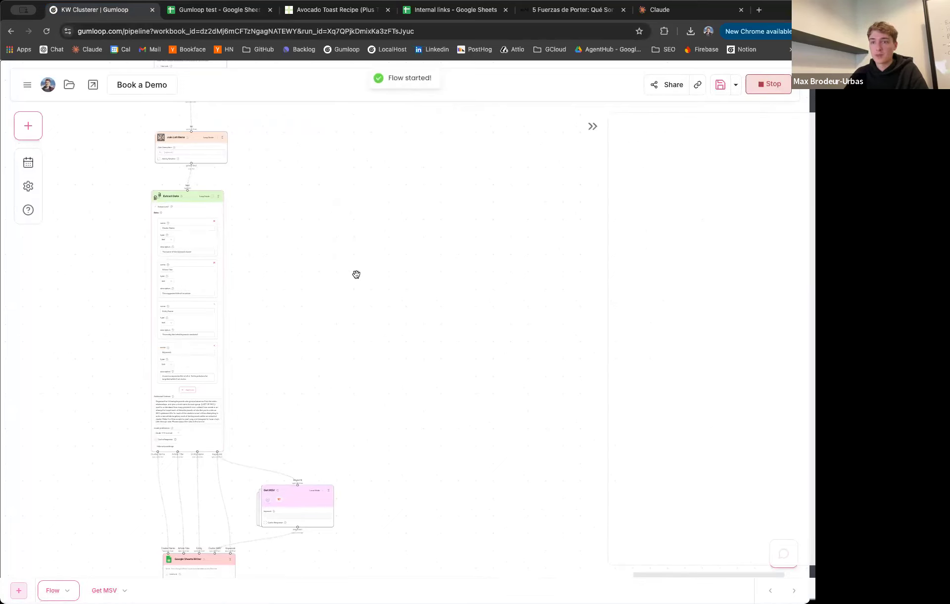
scroll(672, 322, down, 5)
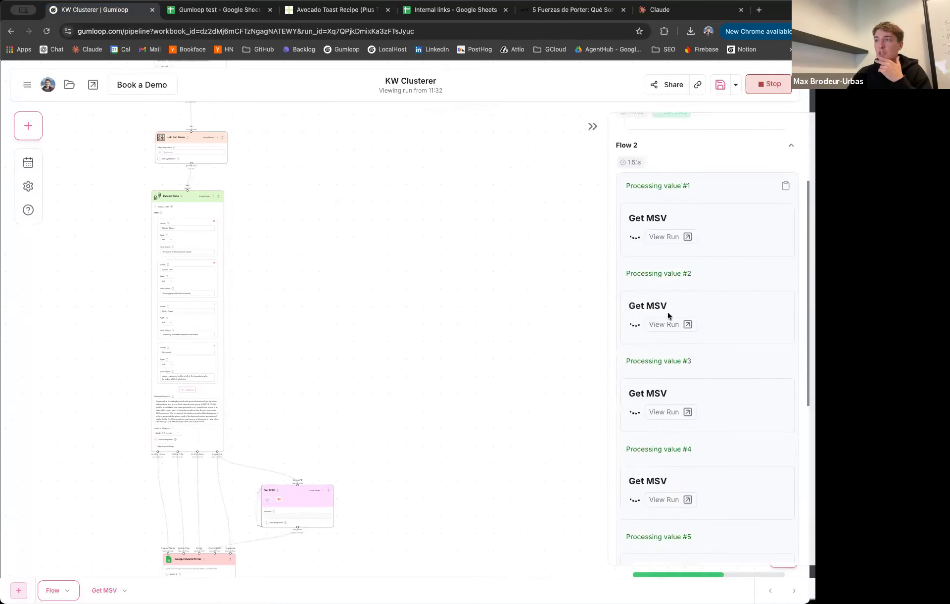
scroll(291, 350, up, 2)
scroll(269, 345, up, 2)
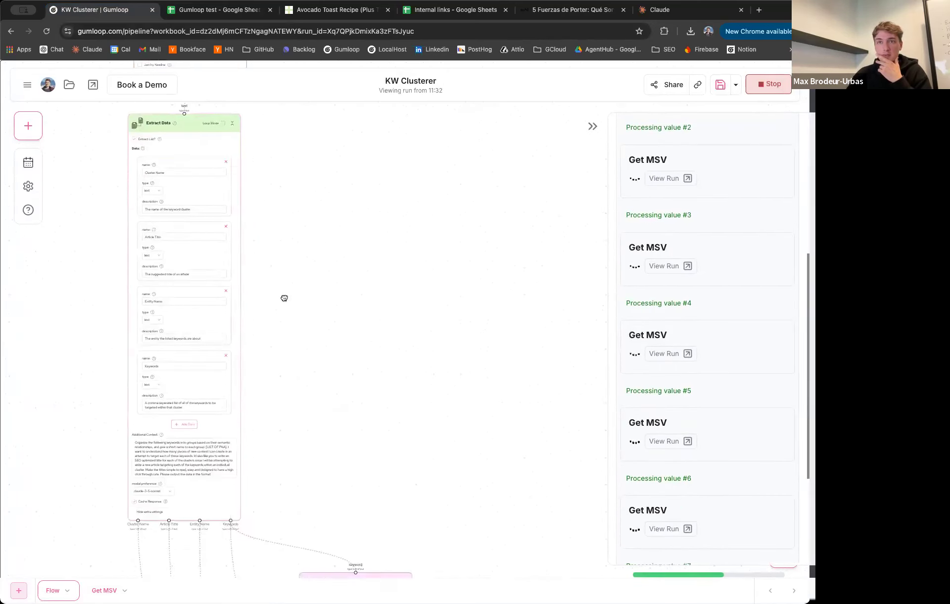
scroll(284, 296, down, 3)
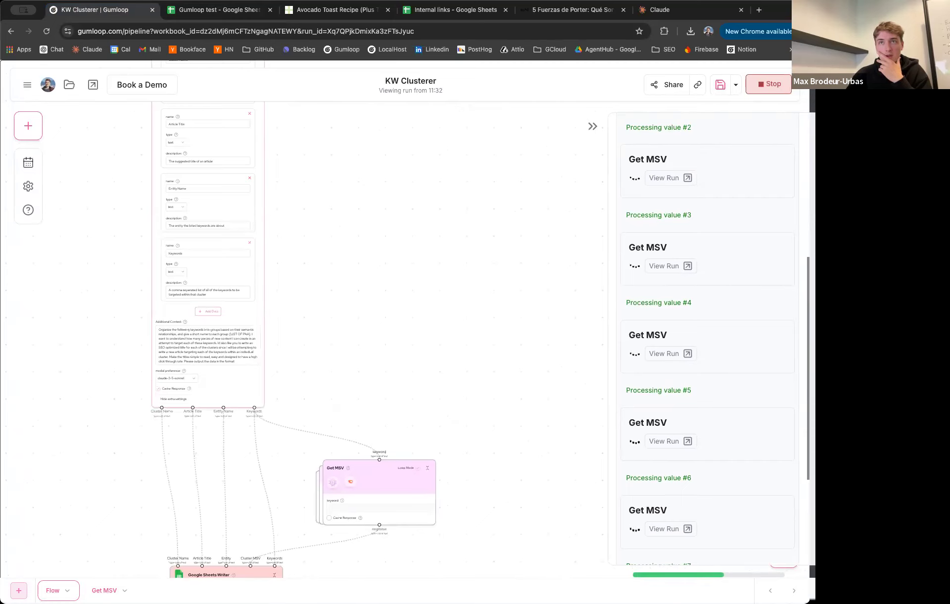
Step: Review the Extract Data node and its connections, and open the Get MSV subflow
drag(419, 403, 410, 286)
drag(325, 248, 344, 495)
scroll(326, 235, up, 1)
drag(350, 381, 358, 341)
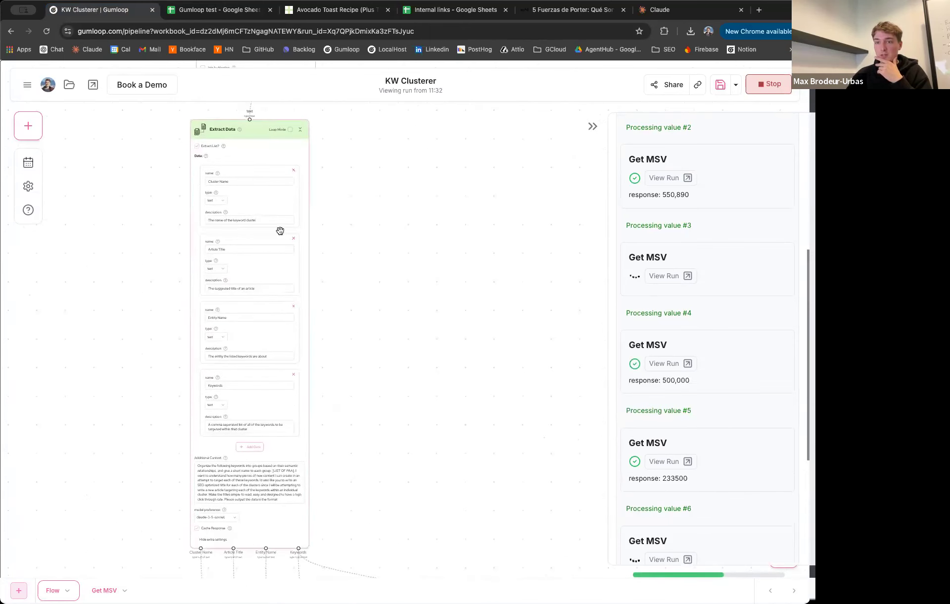
scroll(347, 218, down, 10)
click(332, 300)
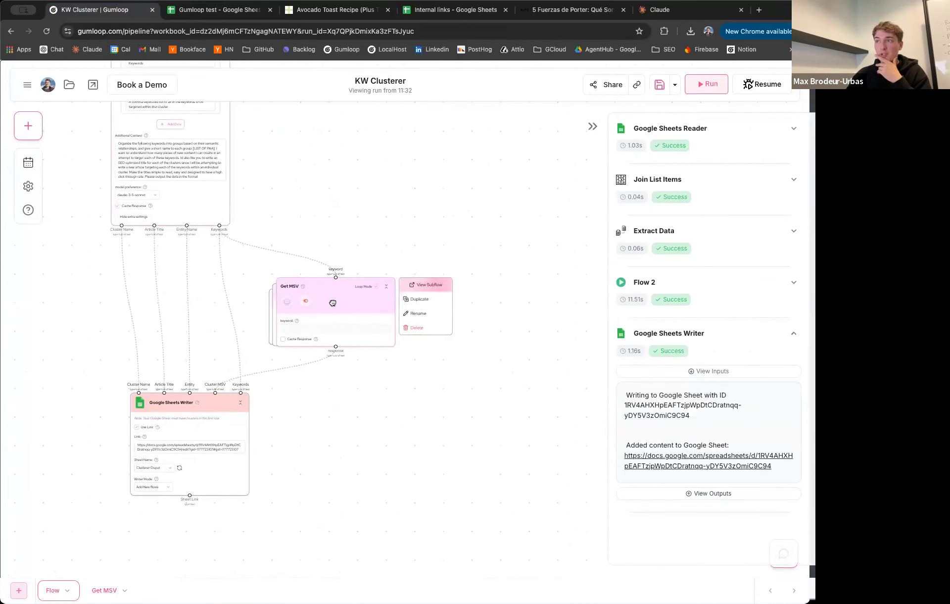
click(423, 286)
scroll(317, 228, up, 5)
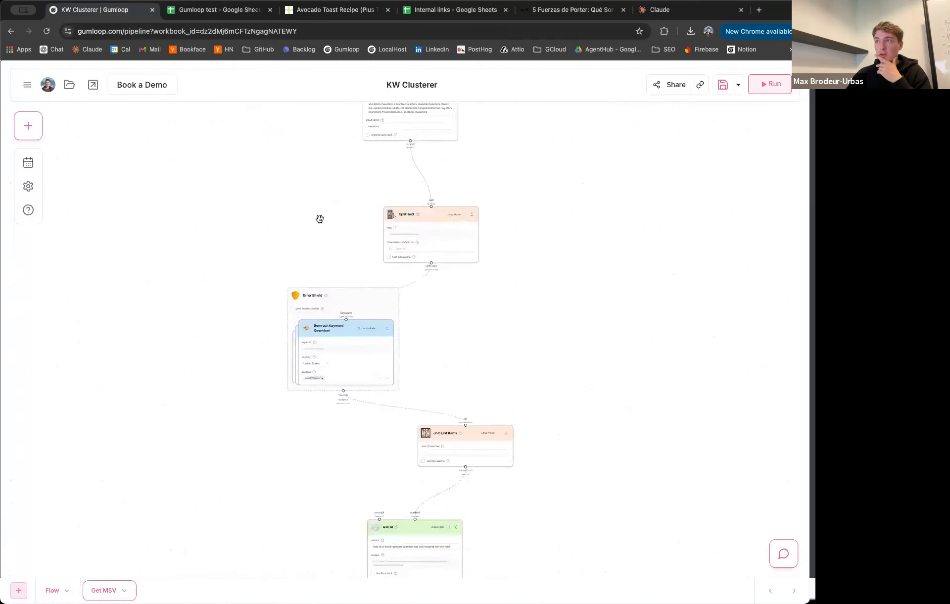
Step: Inspect Semrush Keyword Overview's available outputs in the Get MSV subflow, and follow the remaining nodes through Ask AI to Output
scroll(277, 261, down, 3)
scroll(240, 261, up, 3)
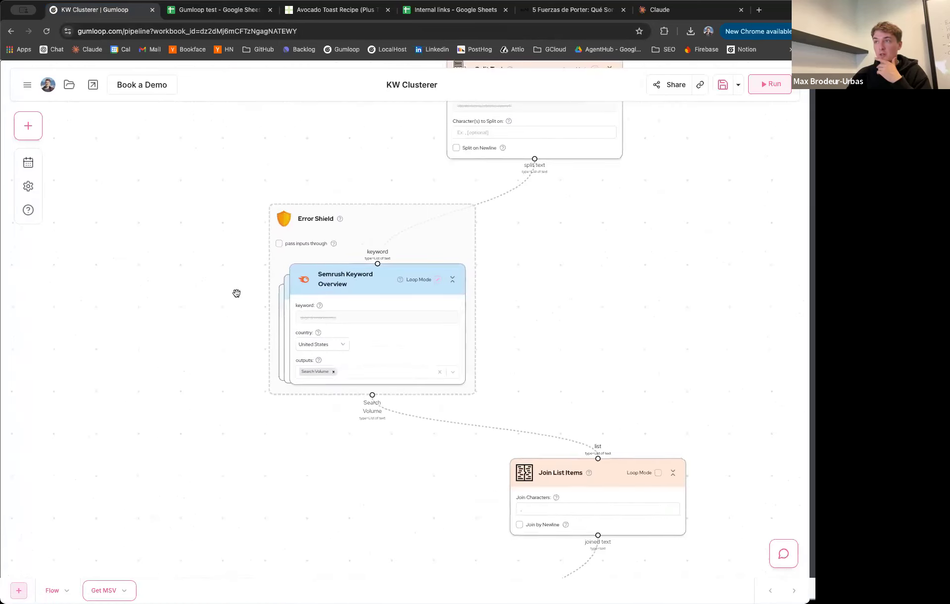
click(369, 281)
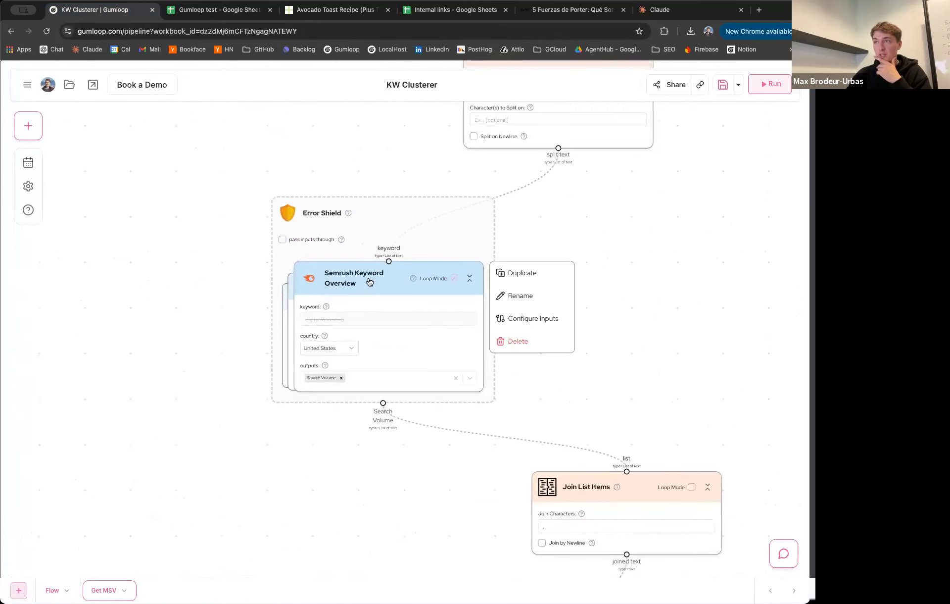
click(368, 377)
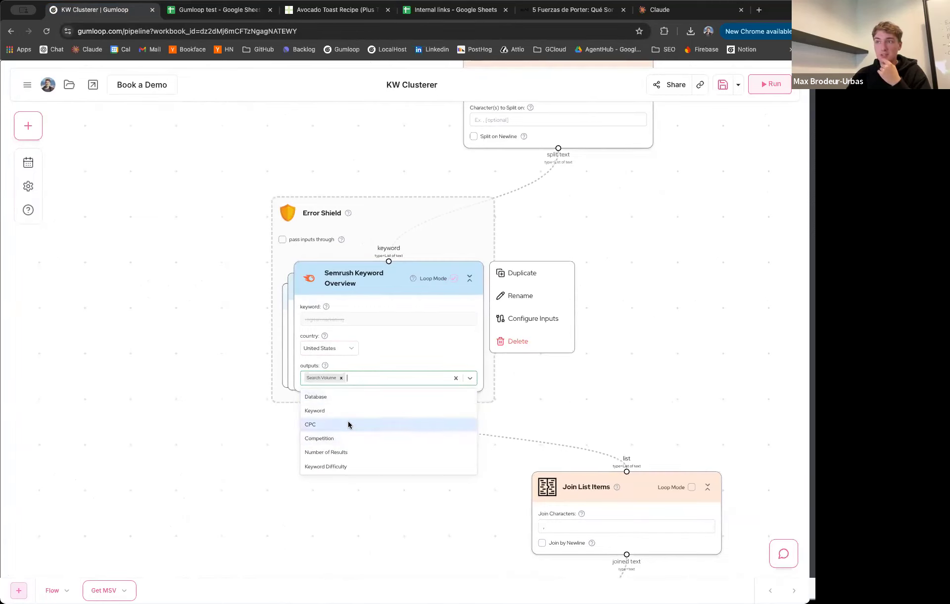
click(375, 350)
click(382, 380)
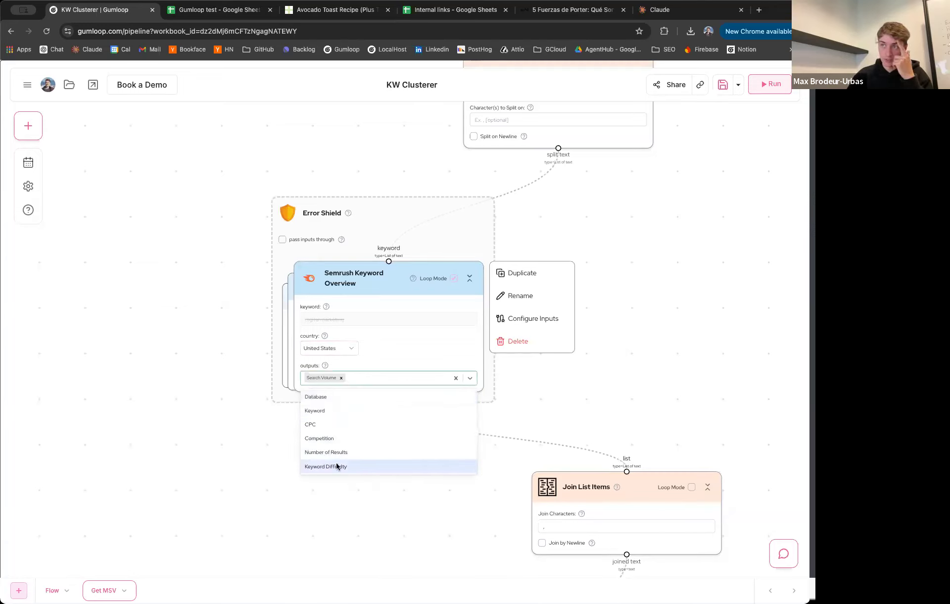
click(212, 451)
scroll(221, 288, down, 10)
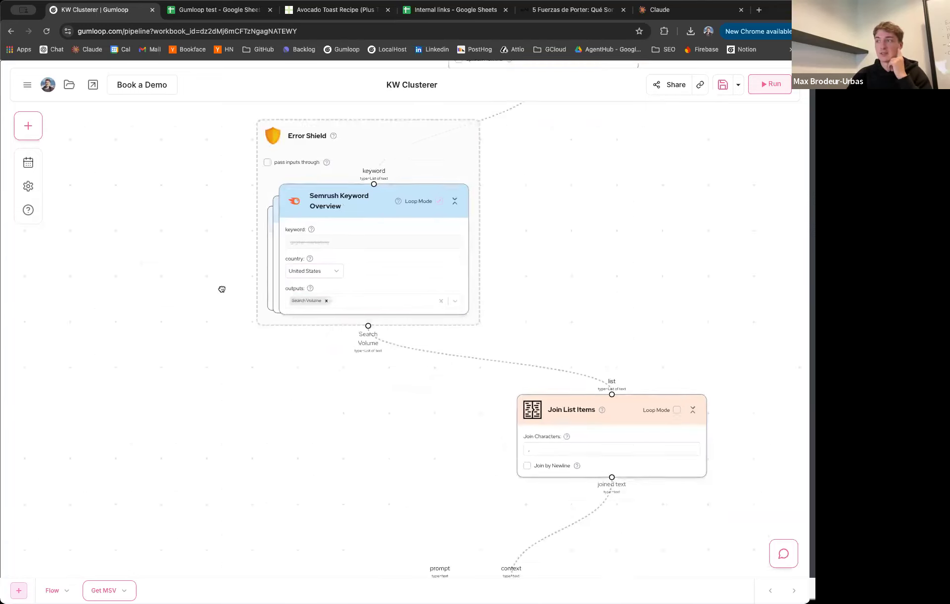
scroll(283, 410, down, 3)
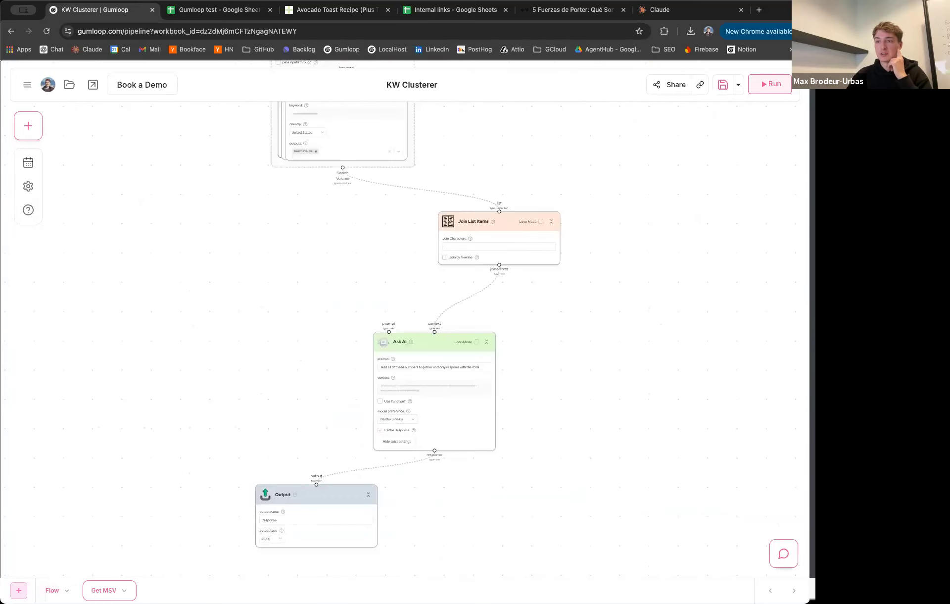
Step: Return to the main flow and open the Google Sheets Writer's linked spreadsheet at the Clusterer Ouput sheet
click(58, 591)
scroll(339, 383, left, 3)
mouse_move(268, 369)
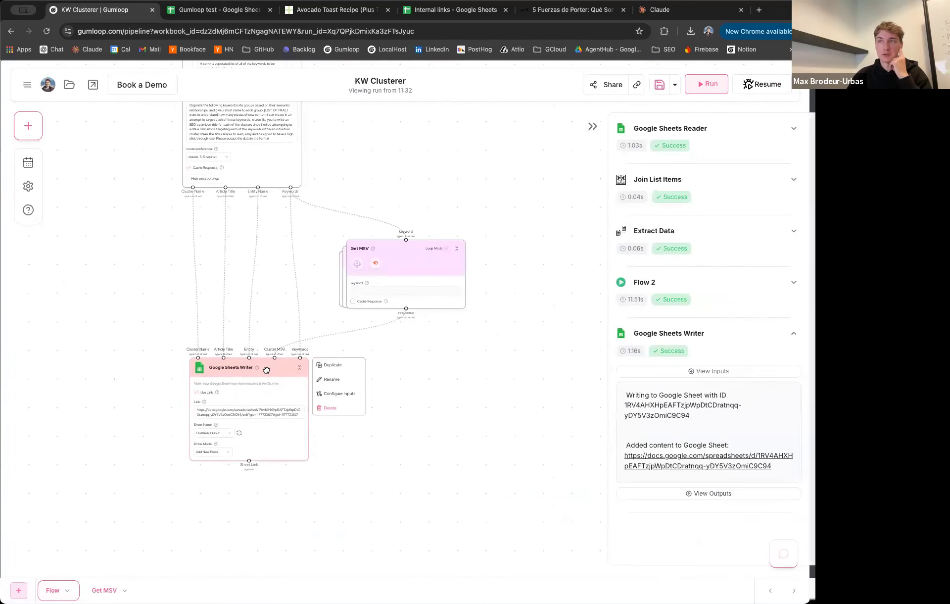
scroll(148, 362, down, 3)
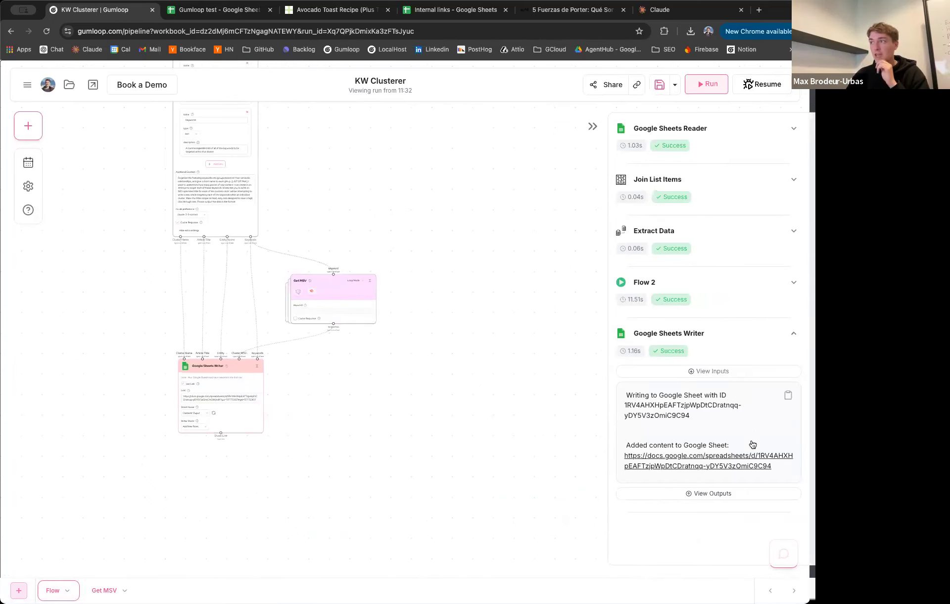
click(693, 461)
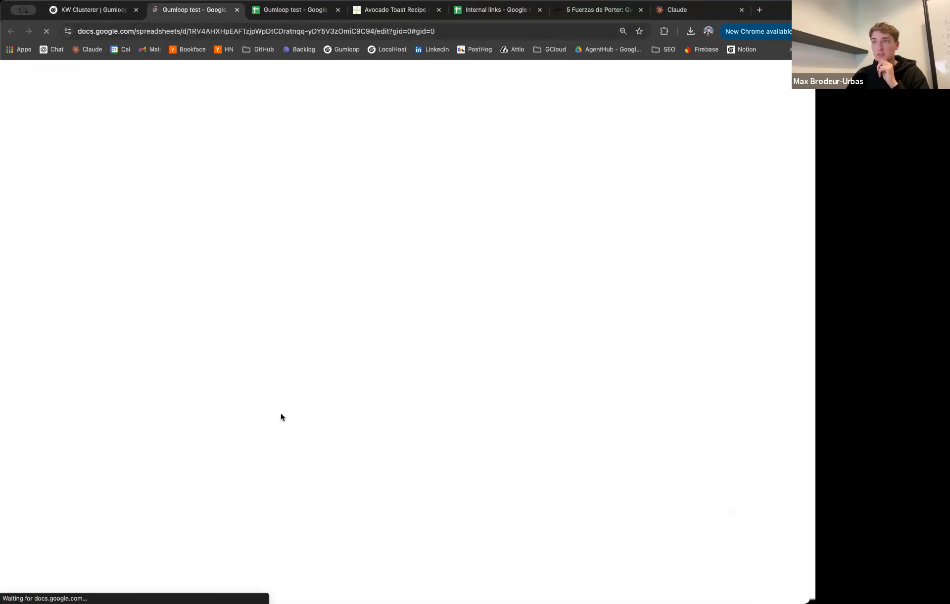
click(258, 595)
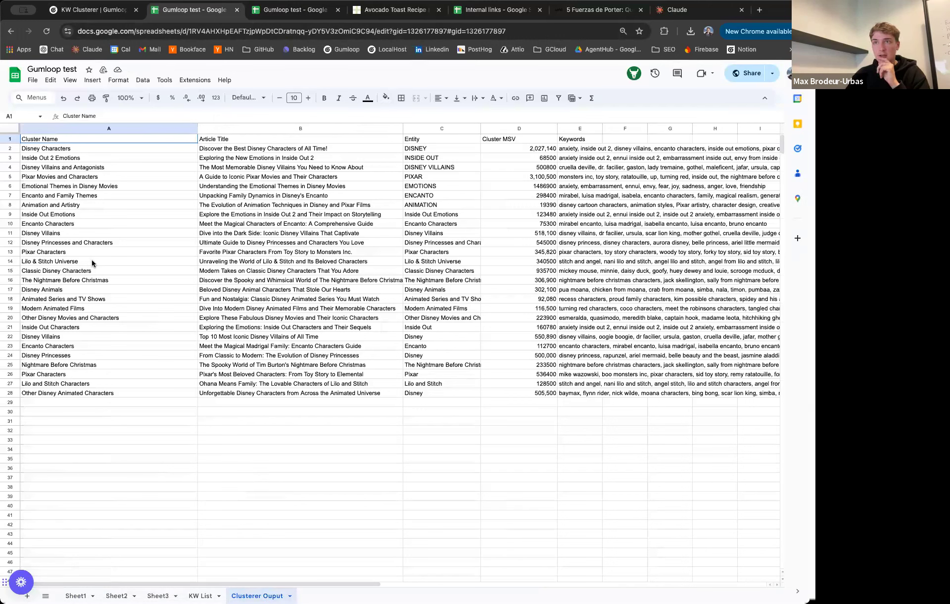
Step: Review the Cluster Name, Article Title, Entity, Cluster MSV and Keywords columns of the clusters written by the flow
click(69, 290)
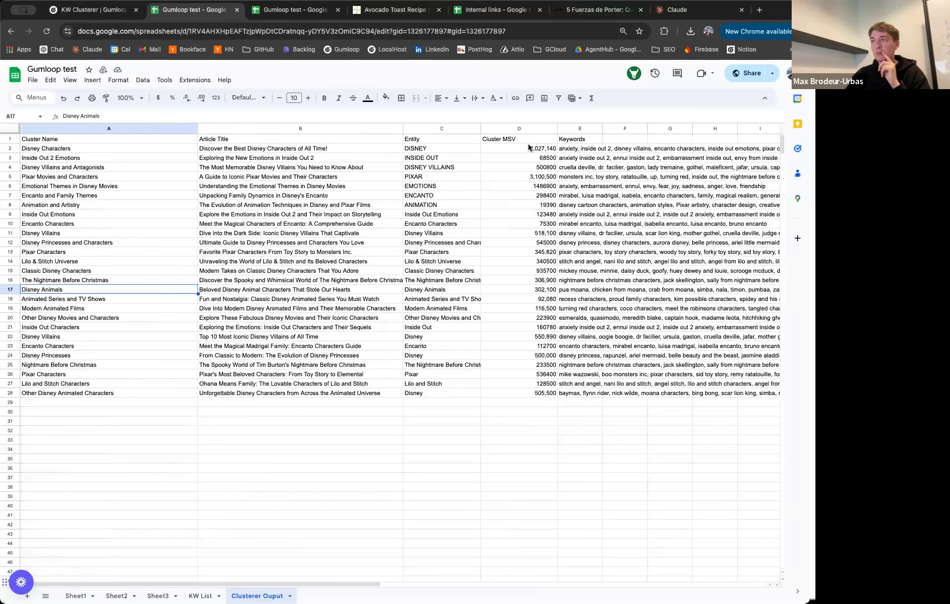
click(243, 152)
scroll(396, 156, right, 3)
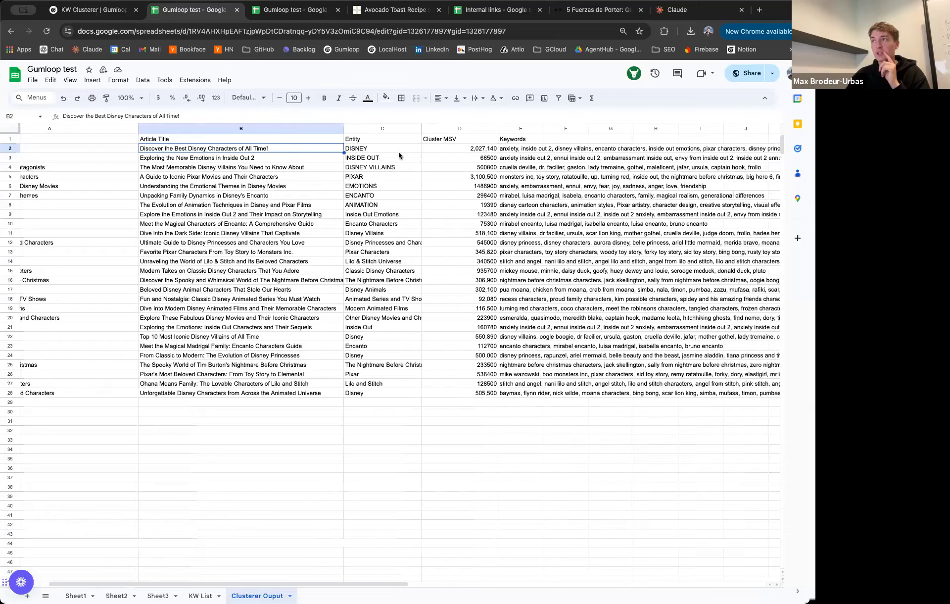
click(528, 151)
scroll(485, 152, left, 1)
click(485, 152)
scroll(478, 153, left, 2)
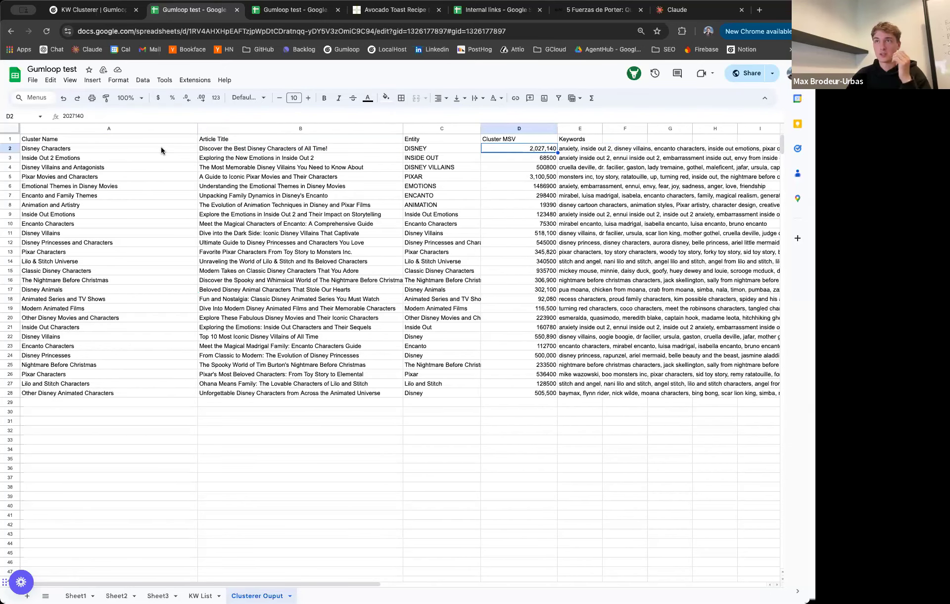
Step: Return to the KW Clusterer flow and look over the whole chain from Google Sheets Reader to Google Sheets Writer
click(92, 10)
scroll(96, 201, down, 5)
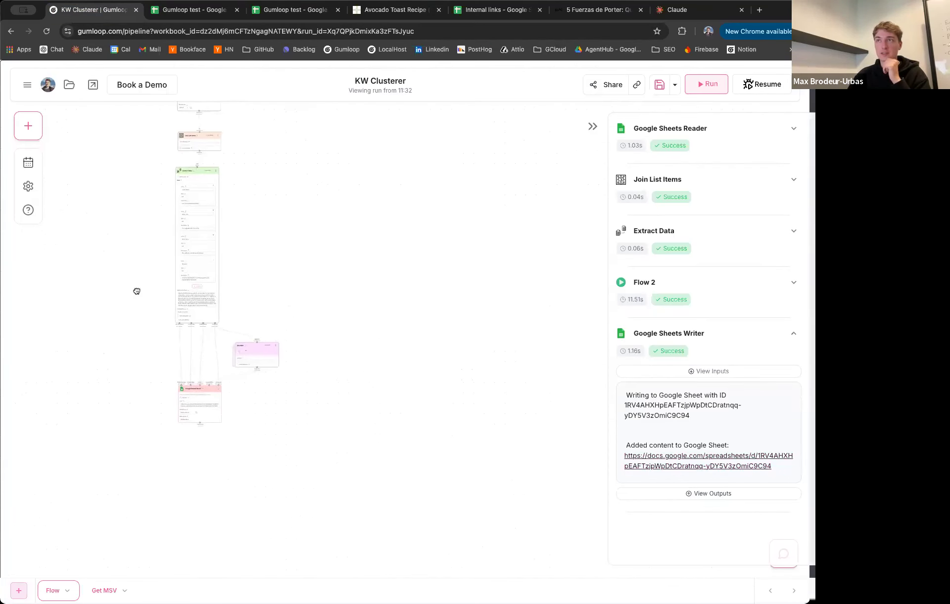
drag(204, 148, 203, 152)
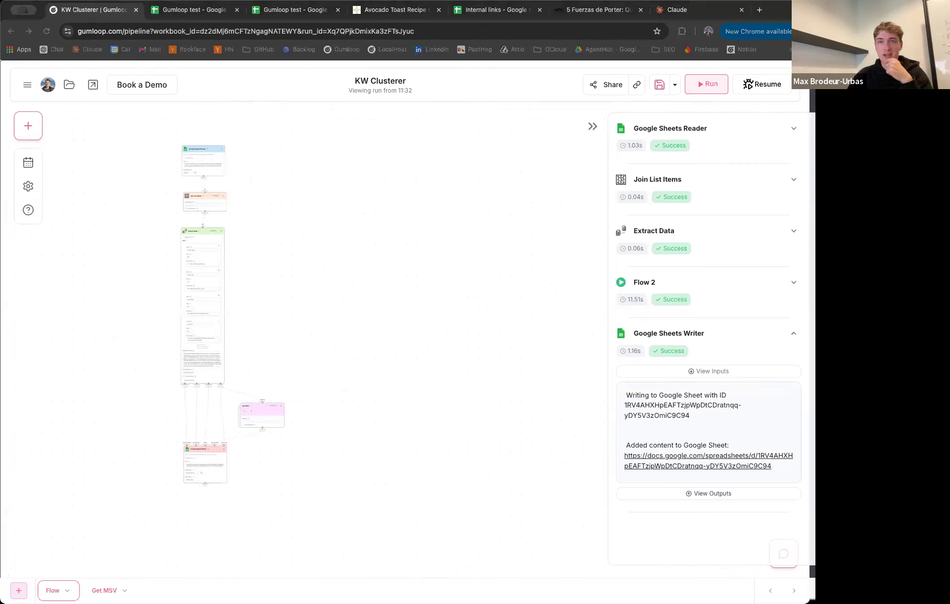
click(113, 347)
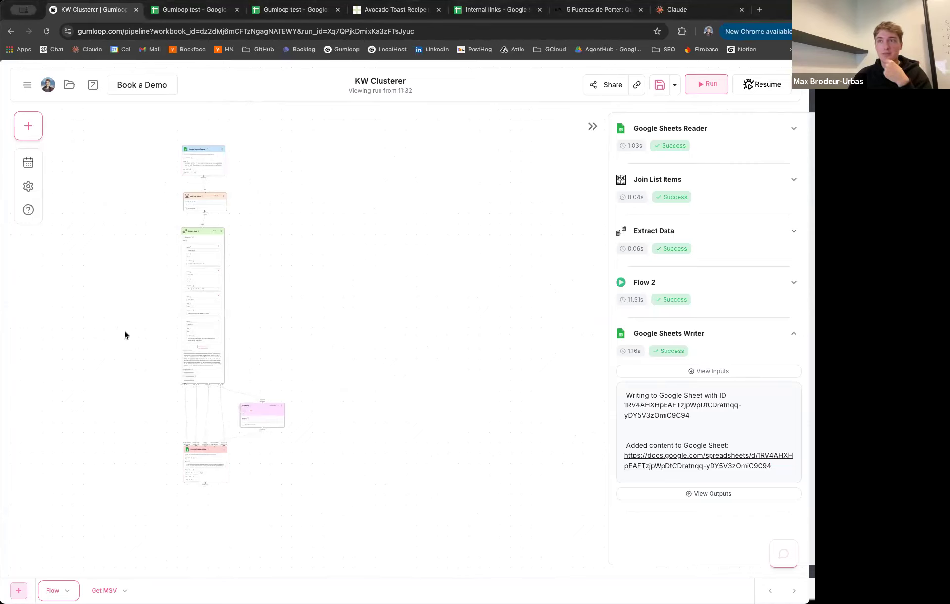
drag(123, 335, 155, 327)
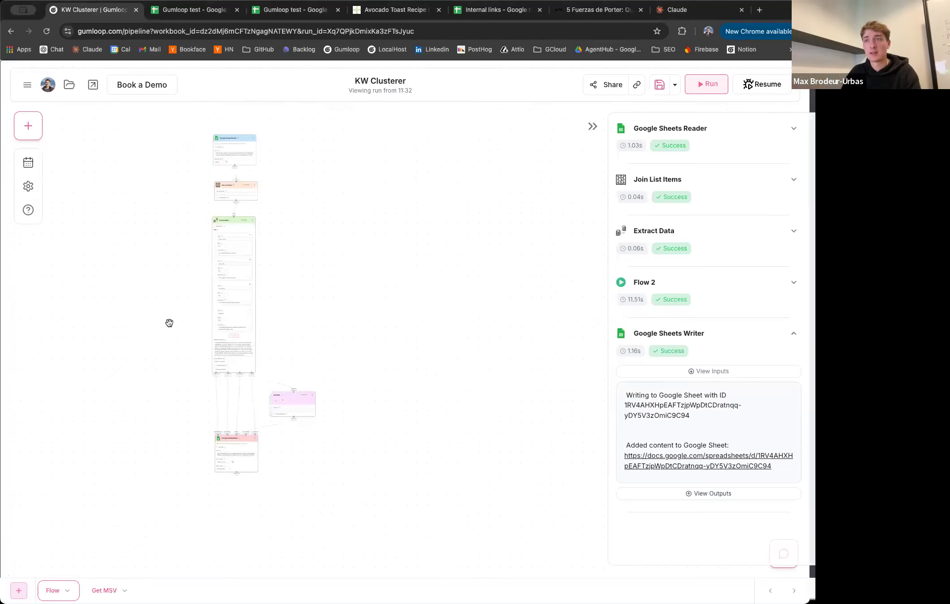
scroll(166, 179, up, 5)
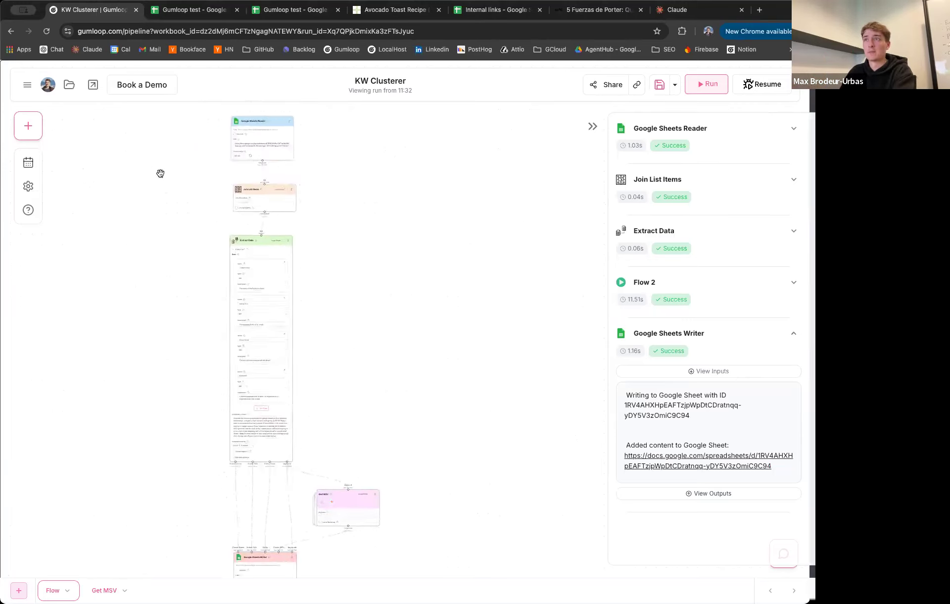
Step: Search the node library for "sem" to view the Semrush nodes, and return to the flow overview
click(28, 126)
scroll(102, 290, down, 2)
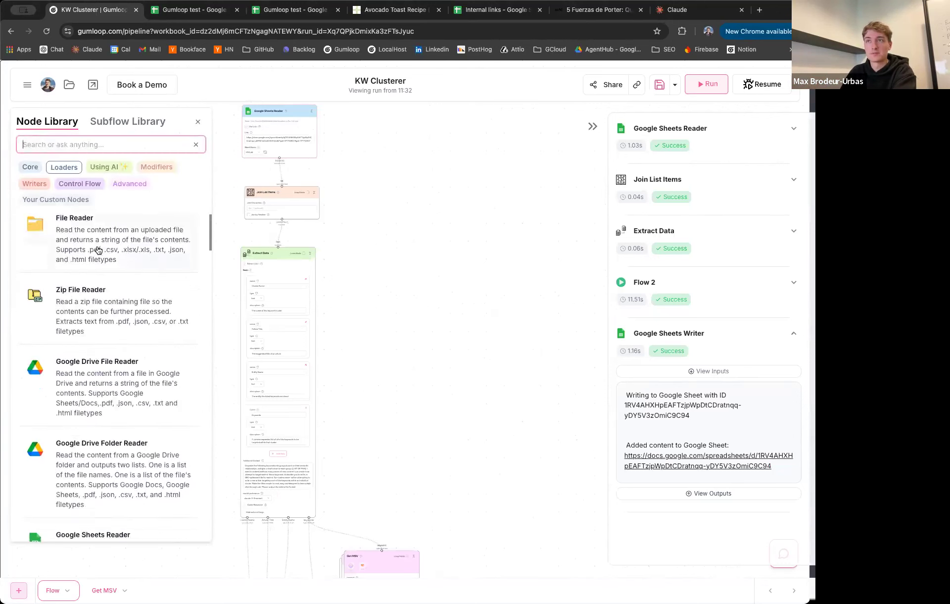
text(sem)
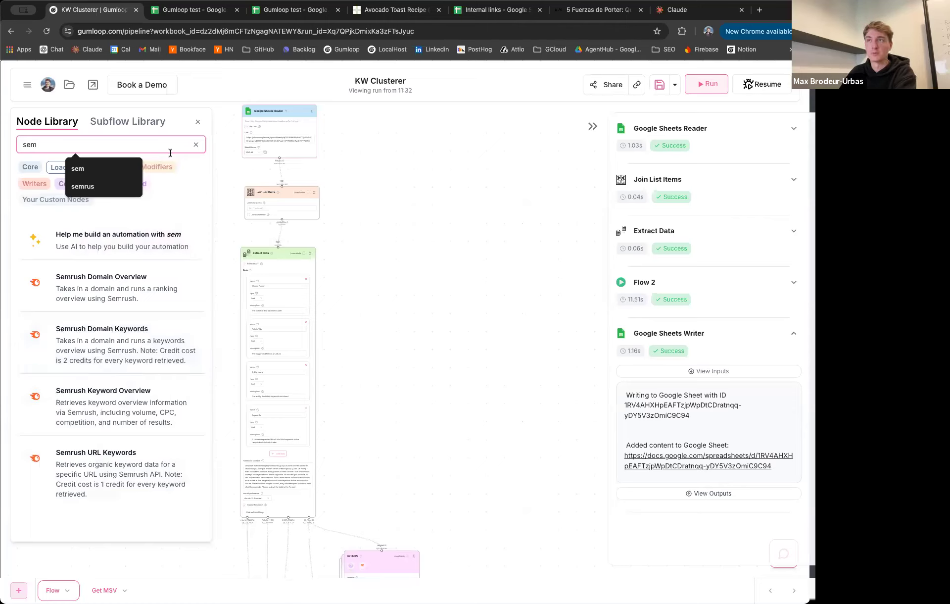
click(198, 124)
scroll(206, 297, down, 3)
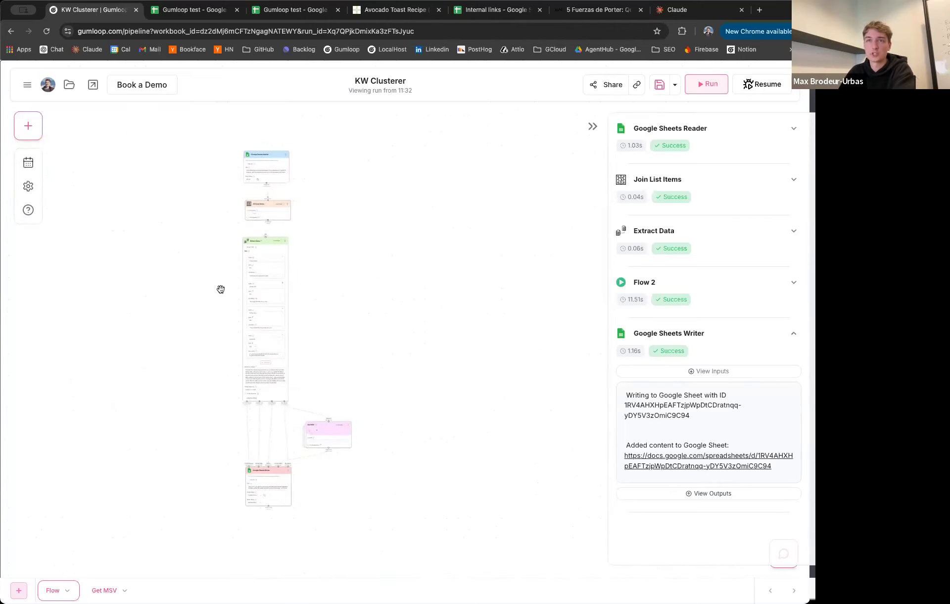
scroll(231, 274, up, 3)
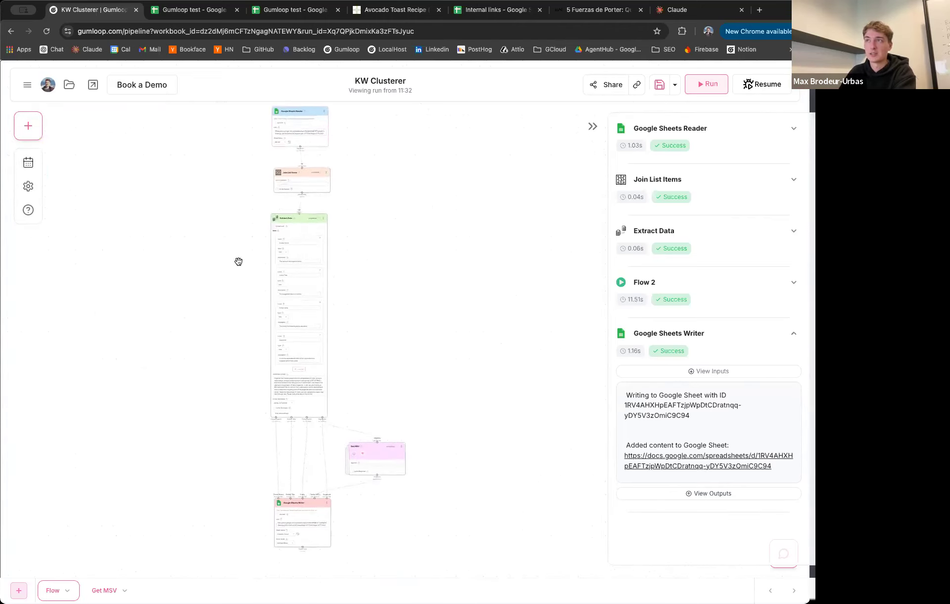
mouse_move(228, 273)
mouse_down()
mouse_move(224, 289)
mouse_move(216, 270)
mouse_up()
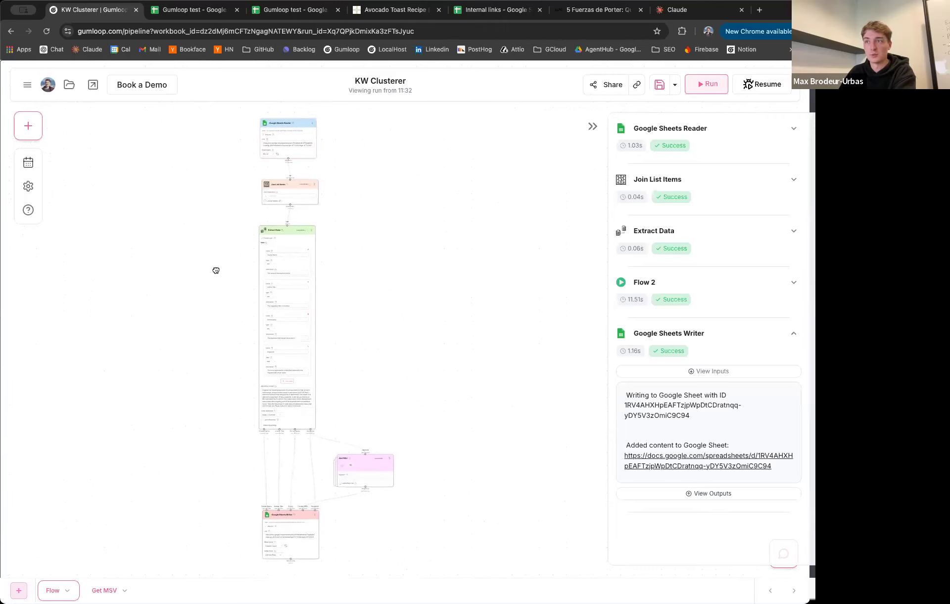
Step: Go to the Gumloop hub and open the KW Scraper flow from the flow list
click(27, 89)
click(68, 110)
click(433, 360)
scroll(265, 352, down, 2)
scroll(266, 352, down, 1)
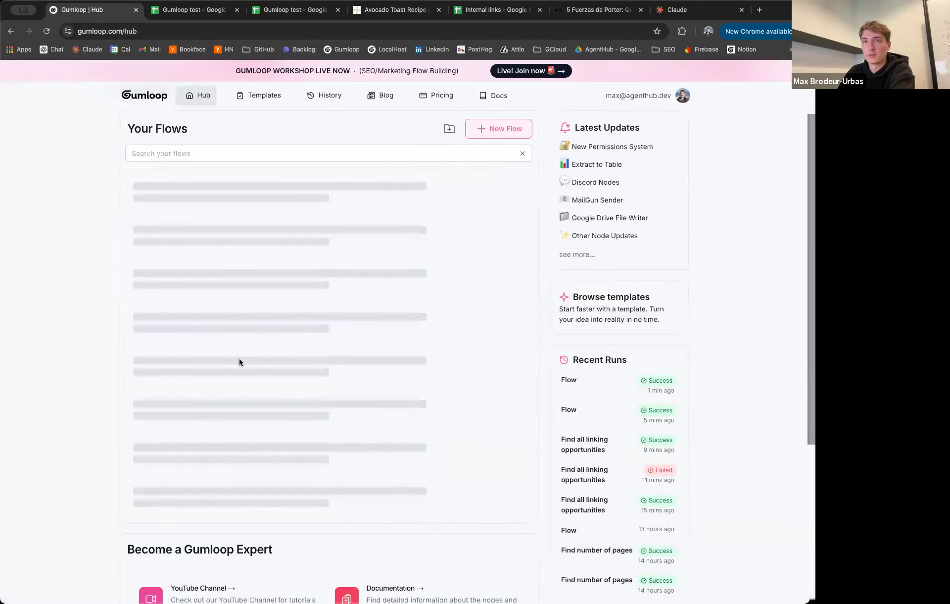
scroll(241, 361, down, 1)
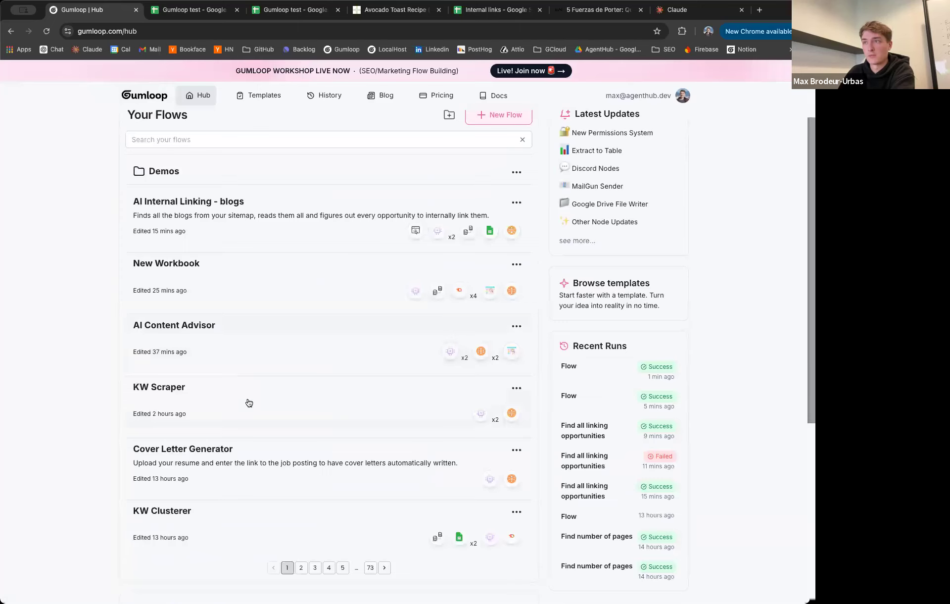
click(277, 403)
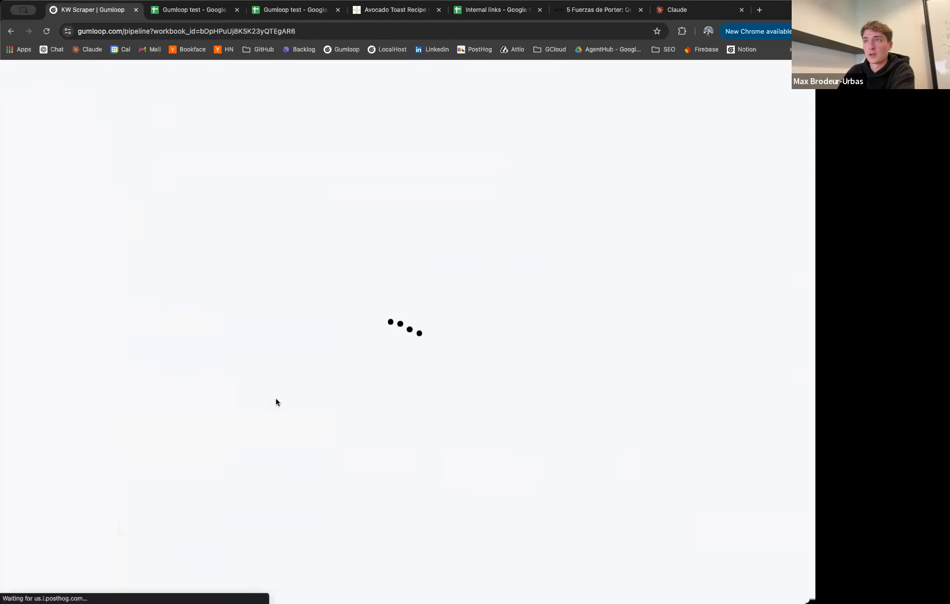
drag(275, 401, 226, 365)
scroll(232, 358, up, 3)
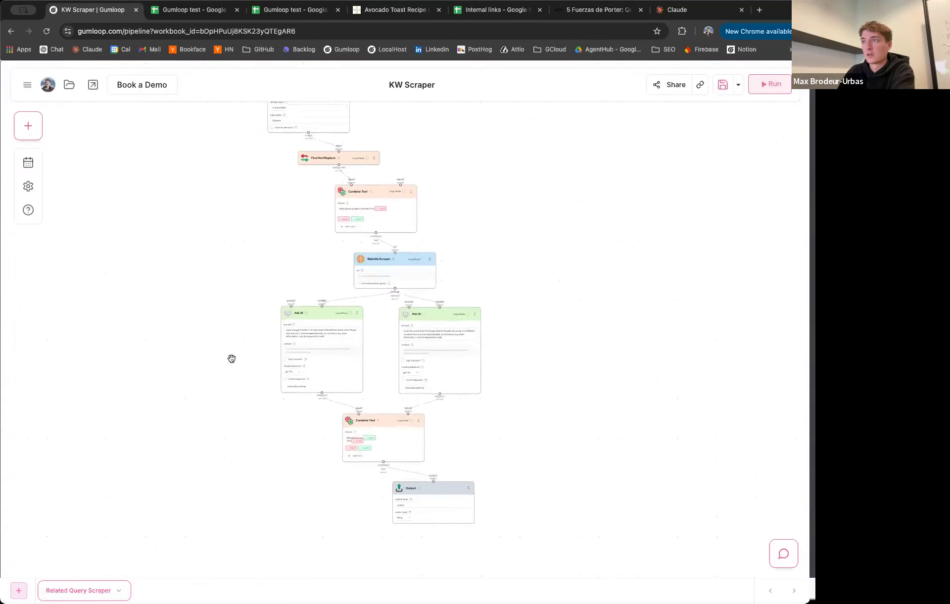
Step: Return to the Gumloop hub and open the SEO Content Planner flow from page 3 of the flow list
scroll(235, 359, down, 4)
click(28, 85)
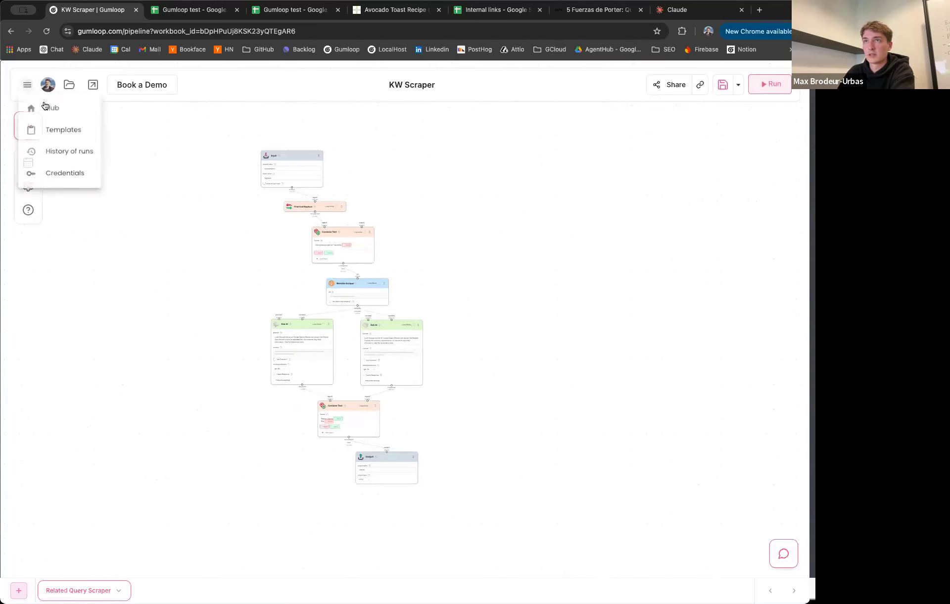
click(52, 110)
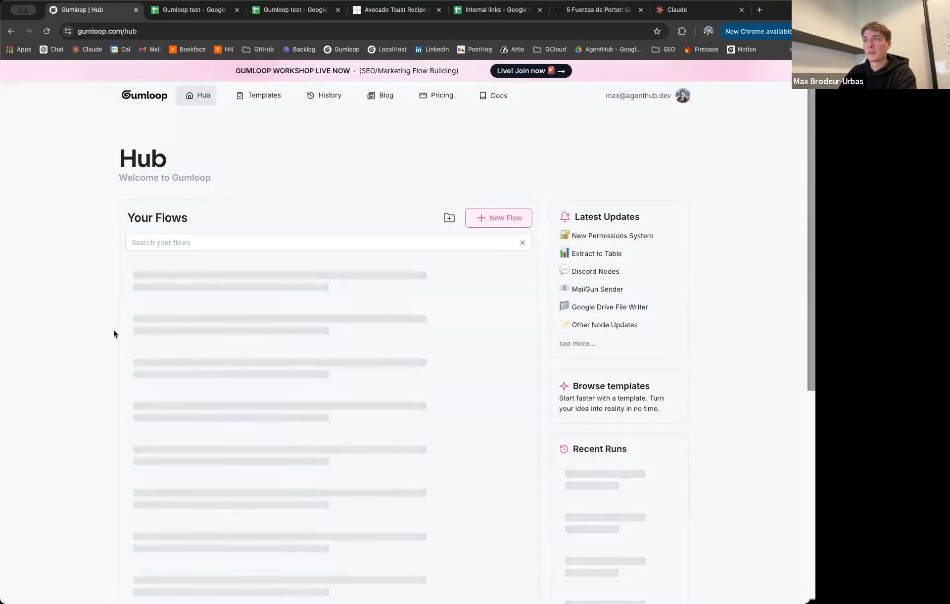
scroll(78, 351, down, 3)
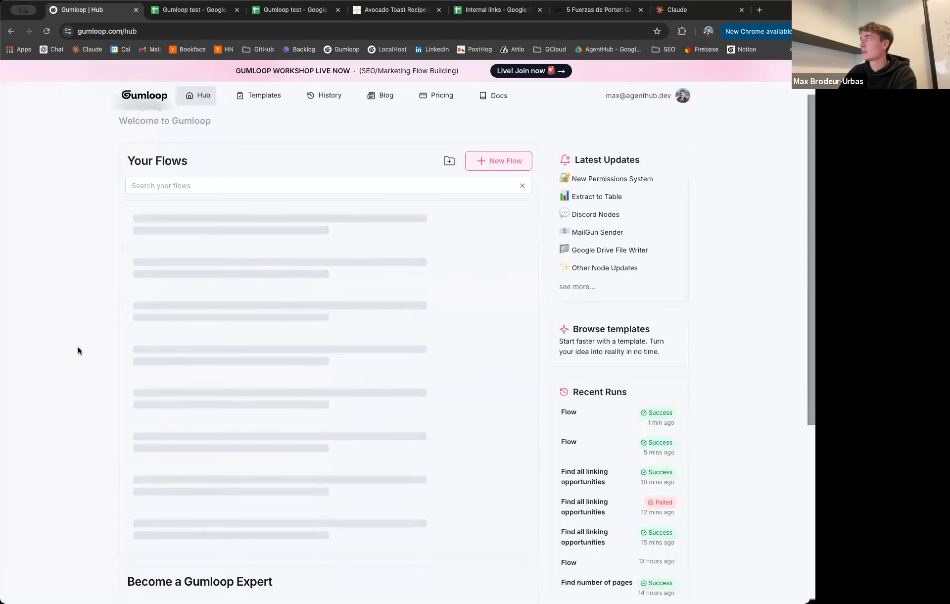
scroll(84, 353, down, 2)
click(301, 526)
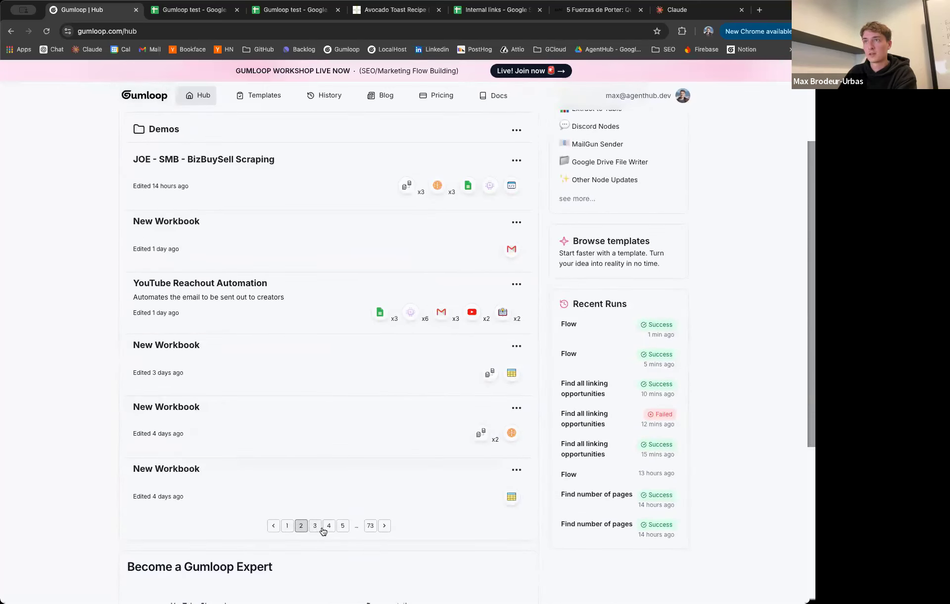
click(316, 525)
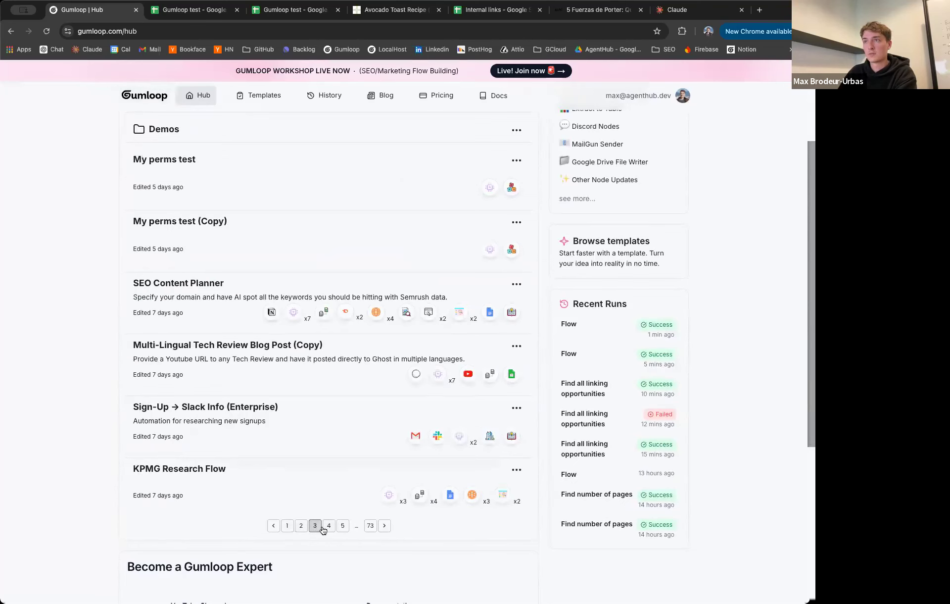
click(211, 310)
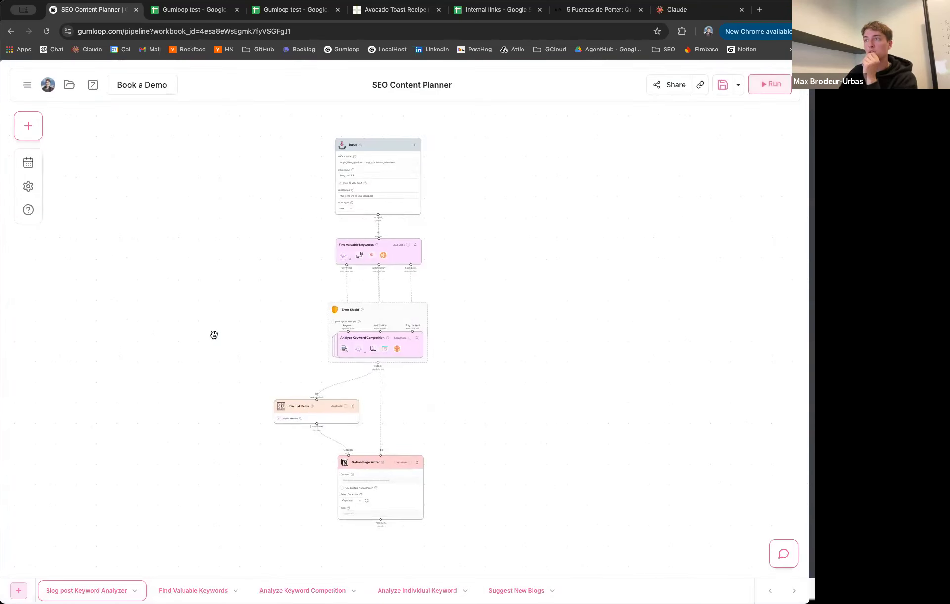
Step: Open the Suggest New Blogs subflow and clear the default value of its Input node
click(515, 592)
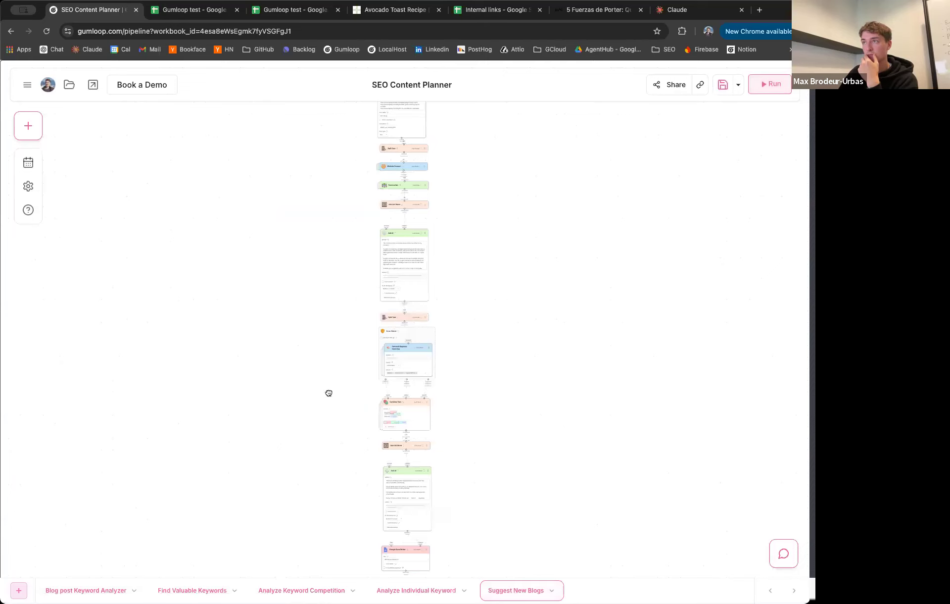
scroll(326, 335, up, 2)
drag(324, 325, 321, 462)
triple_click(369, 170)
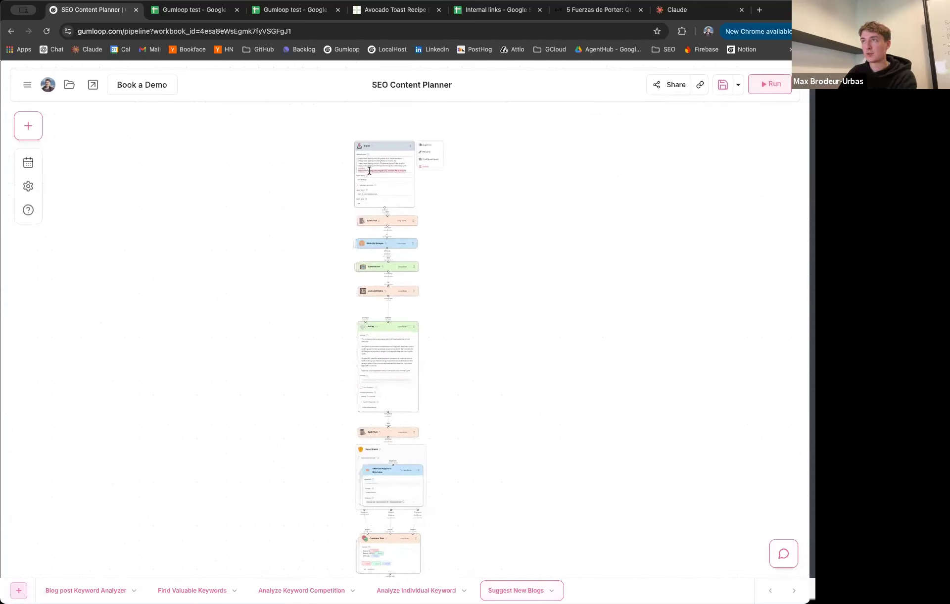
key(ctrl+a)
key(BackSpace)
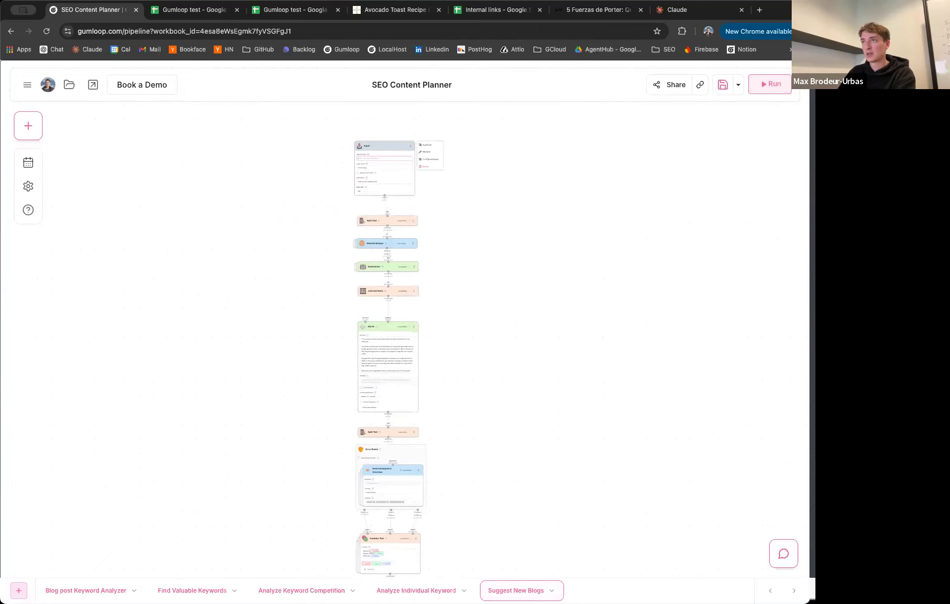
Step: Examine the Input node's list of blogs settings and the chain of nodes leading from it to Ask AI
scroll(324, 175, up, 2)
drag(322, 178, 281, 247)
scroll(289, 263, up, 3)
scroll(281, 247, up, 2)
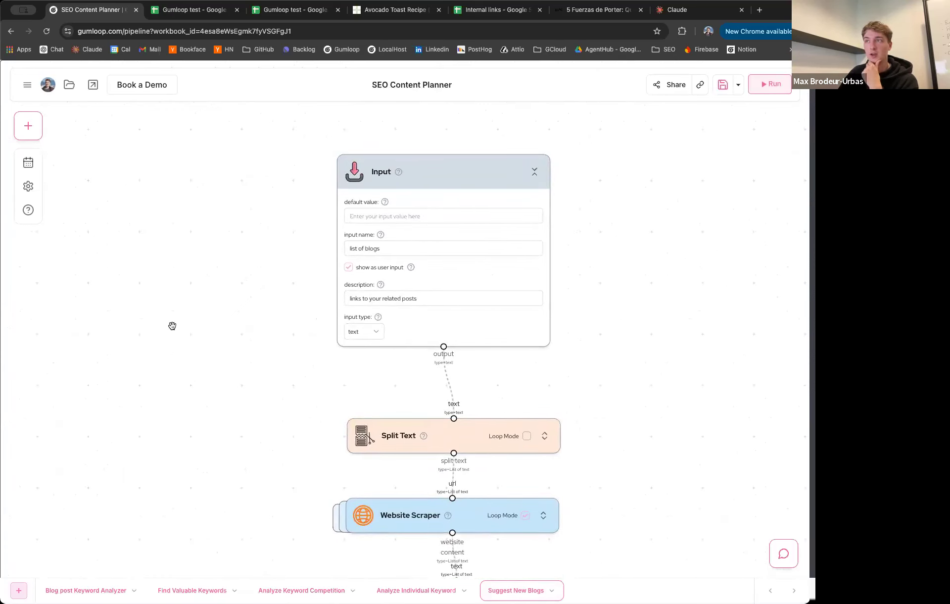
scroll(216, 341, down, 2)
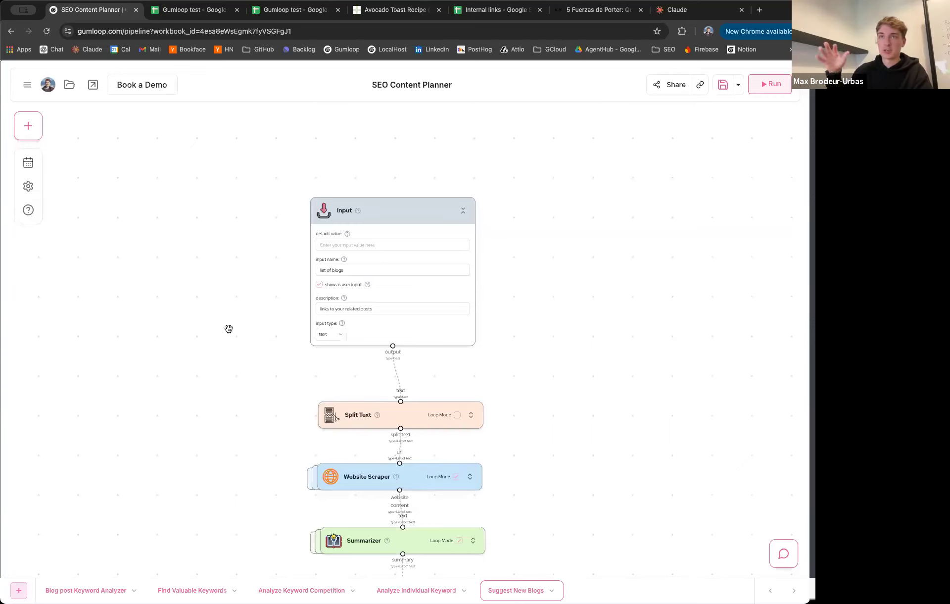
scroll(239, 322, down, 3)
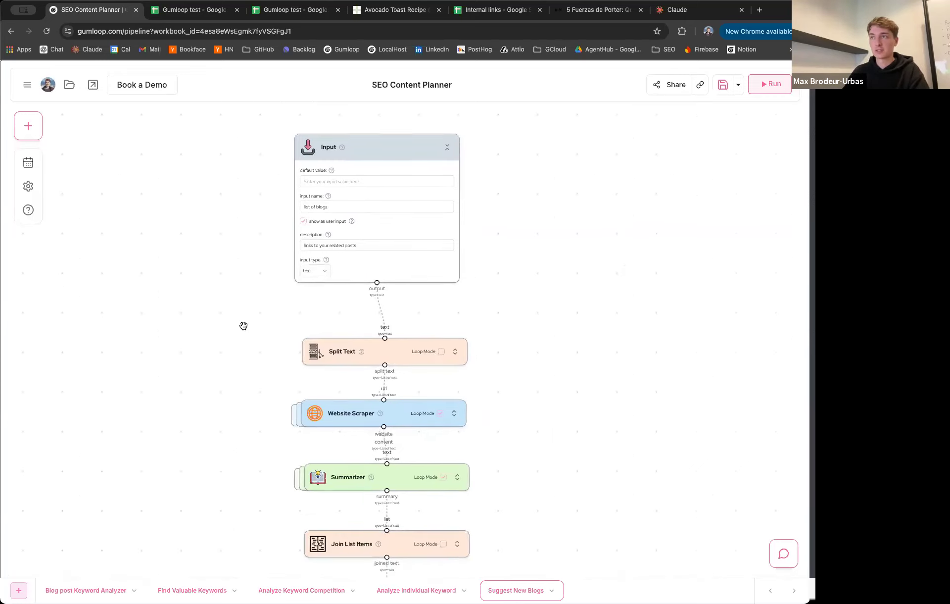
scroll(246, 346, down, 3)
scroll(251, 312, down, 10)
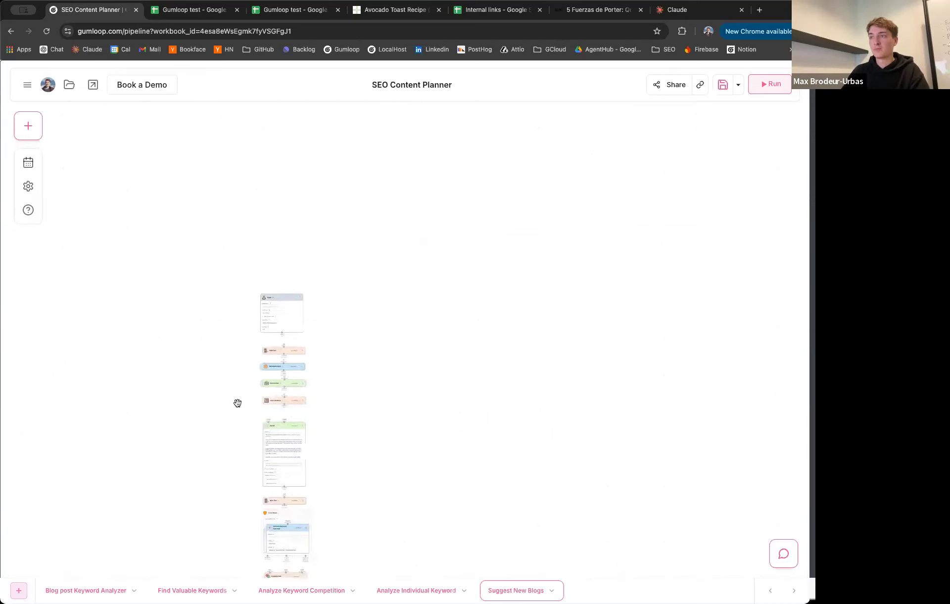
scroll(272, 267, up, 10)
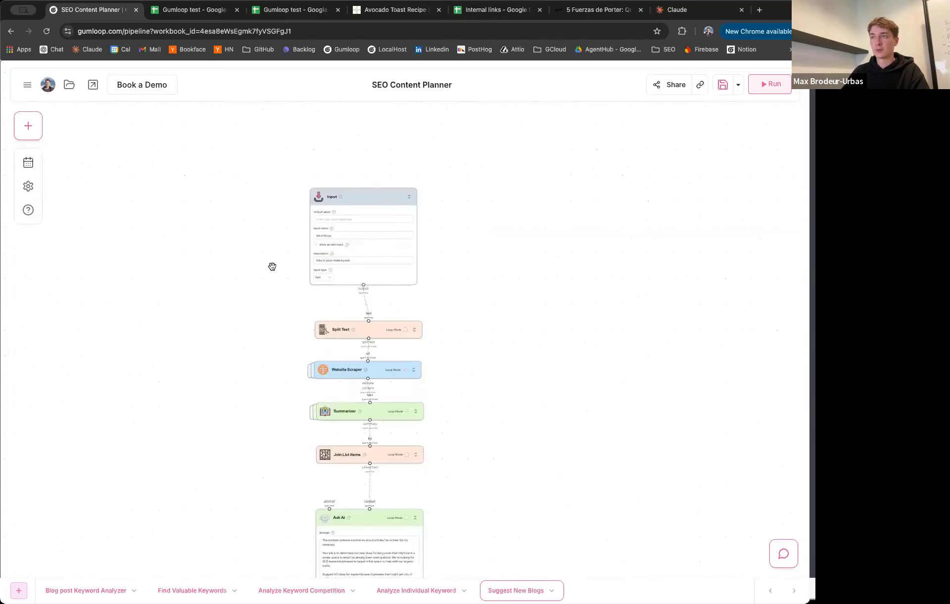
scroll(294, 309, down, 2)
Step: Shift the first Split Text node up toward the Input node and nudge the Summarizer node slightly left
right_click(366, 286)
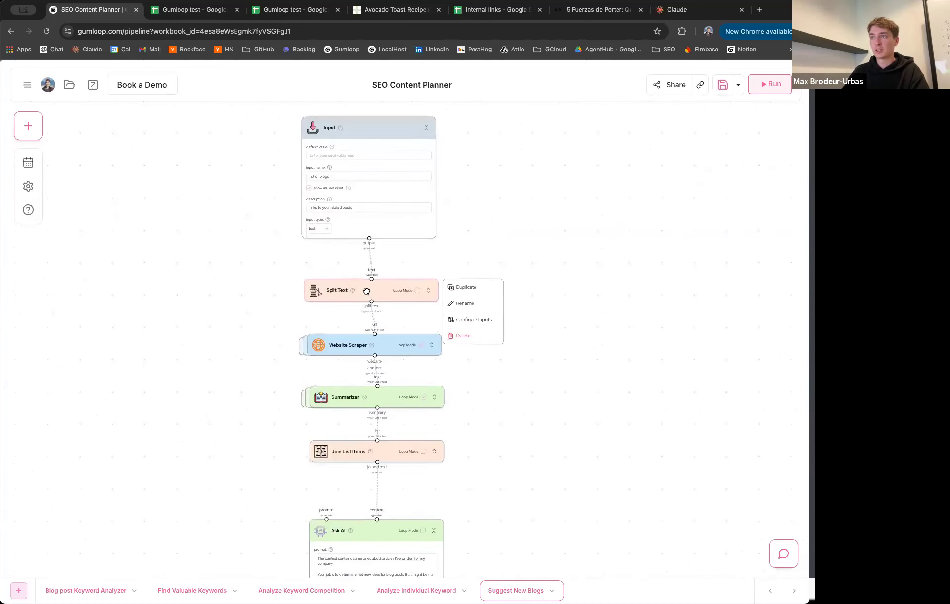
click(362, 381)
drag(375, 398, 367, 398)
click(287, 394)
drag(276, 377, 278, 377)
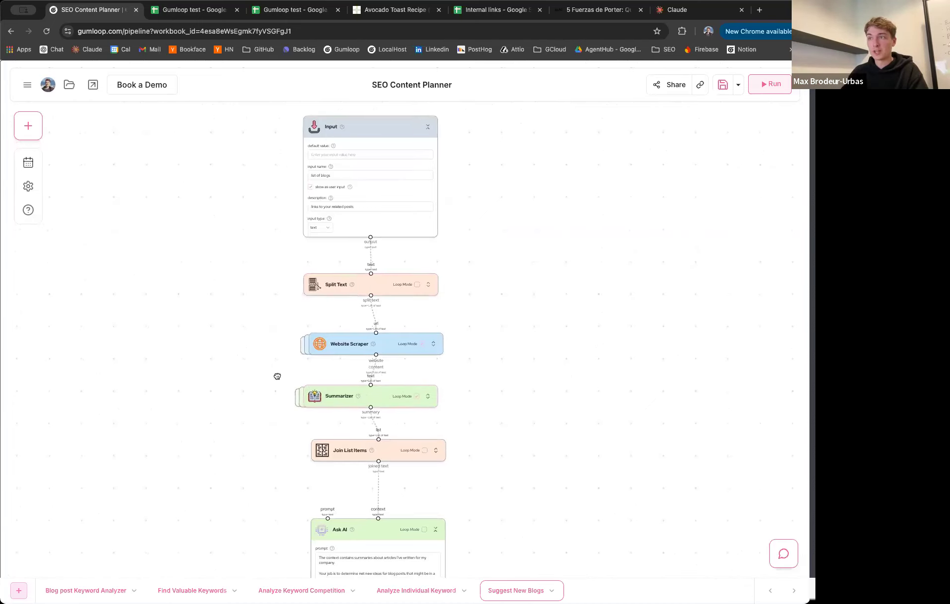
Step: Examine the Ask AI node's prompt, model preference and Cache Response settings, and its place in the flow
scroll(277, 376, down, 10)
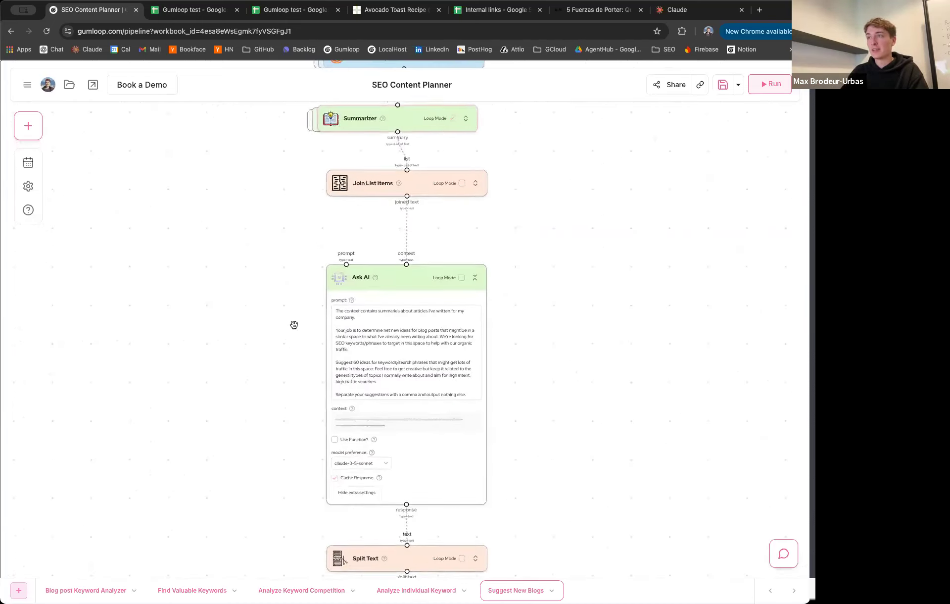
scroll(294, 325, down, 2)
click(324, 292)
click(244, 267)
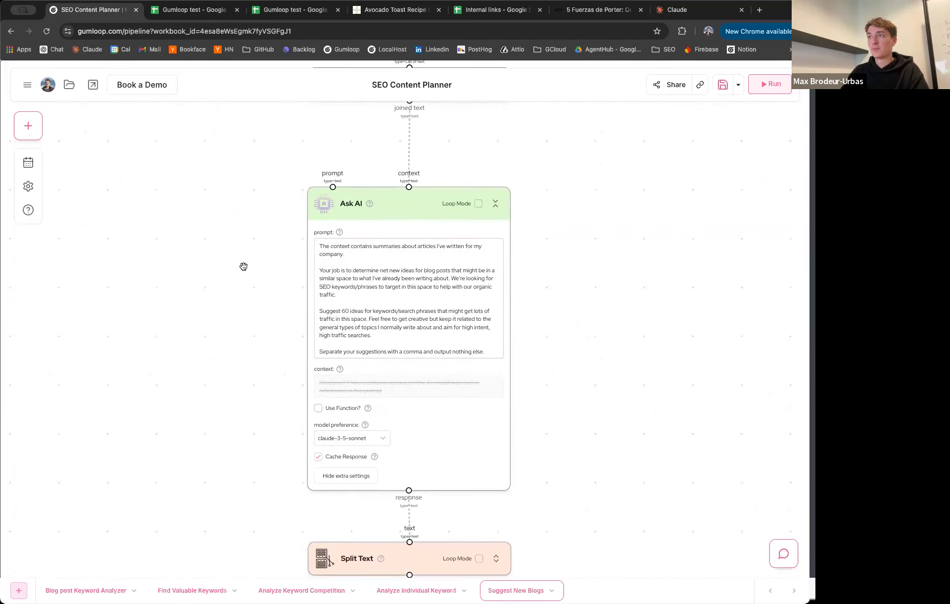
scroll(252, 273, up, 2)
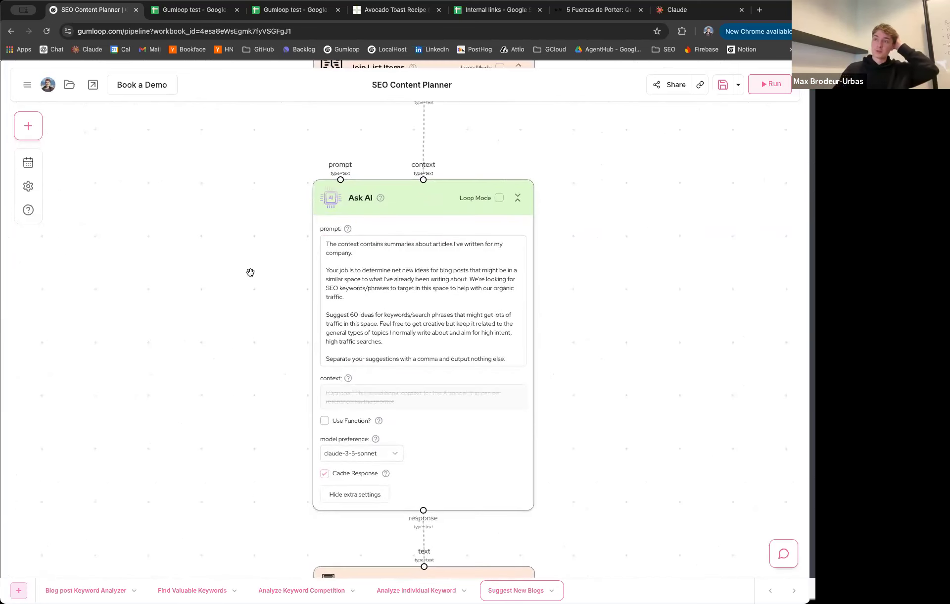
mouse_move(365, 461)
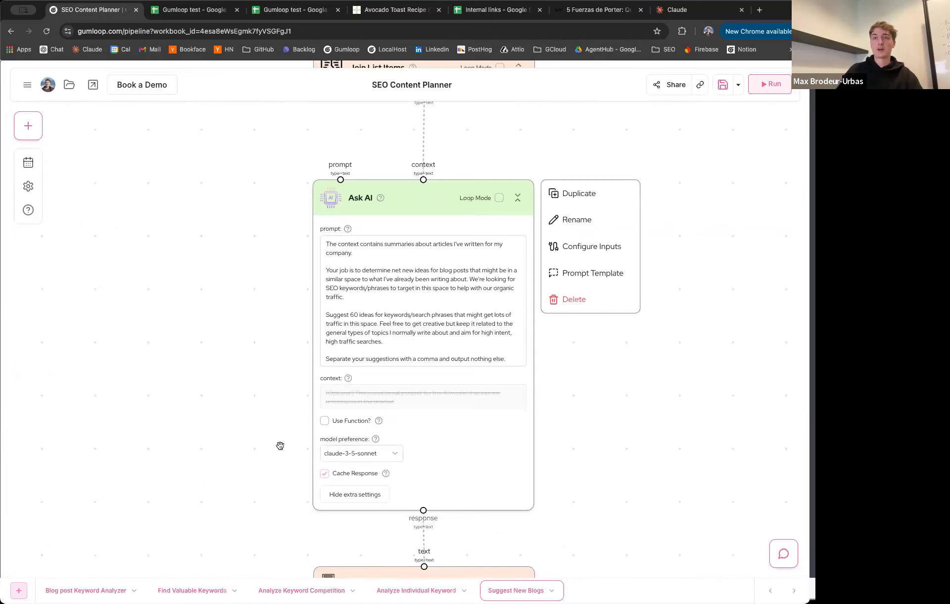
scroll(250, 410, down, 4)
scroll(251, 404, down, 1)
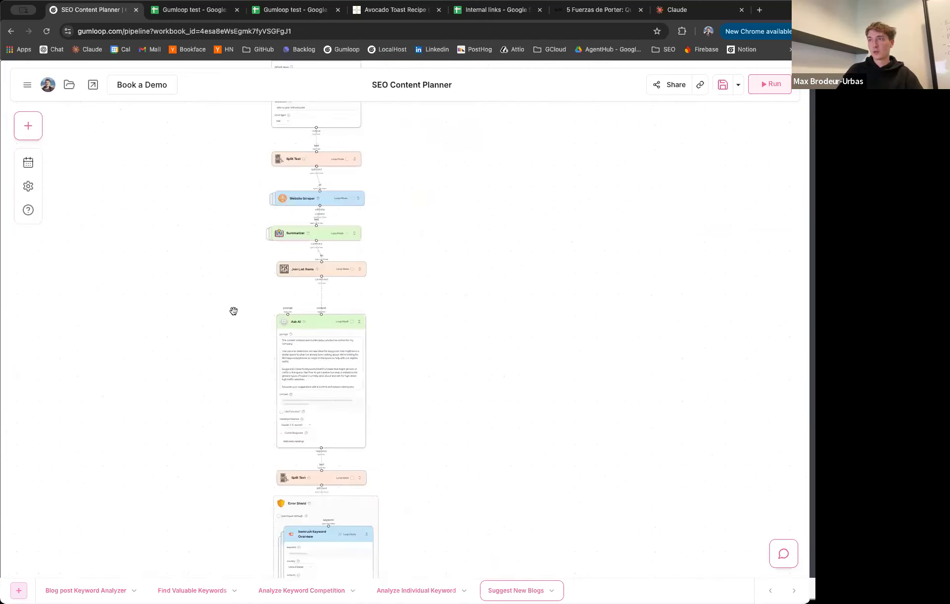
scroll(235, 419, down, 2)
drag(239, 458, 248, 349)
Step: Highlight the Ask AI prompt's request for 60 keyword ideas and its instruction to separate suggestions with a comma, and clear the selection
scroll(269, 371, up, 5)
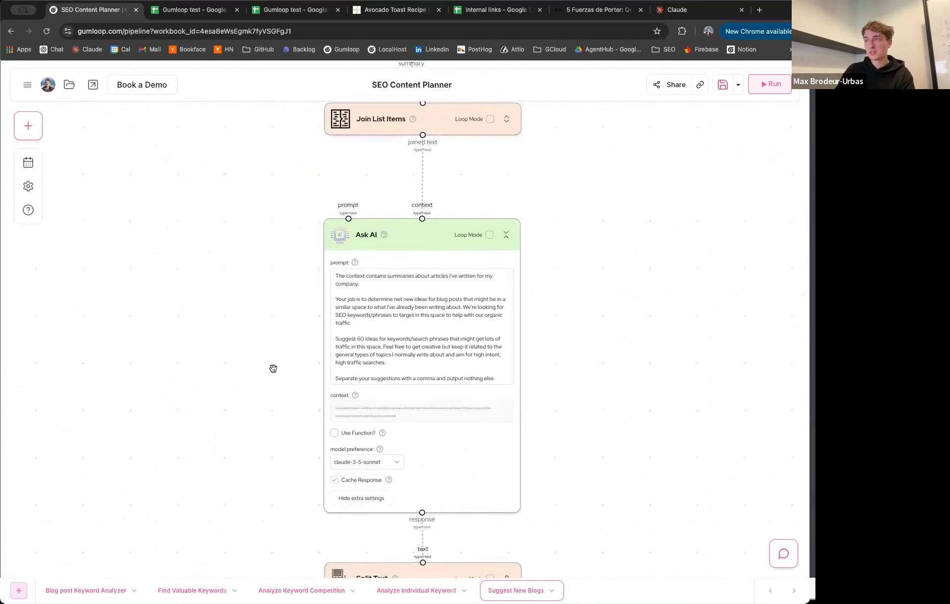
scroll(271, 367, up, 2)
click(379, 333)
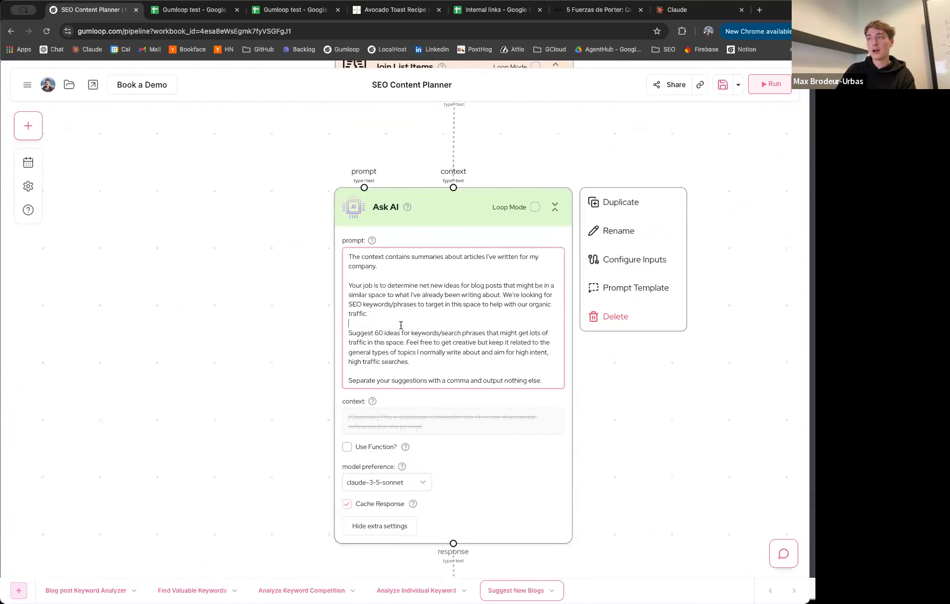
drag(422, 365, 340, 324)
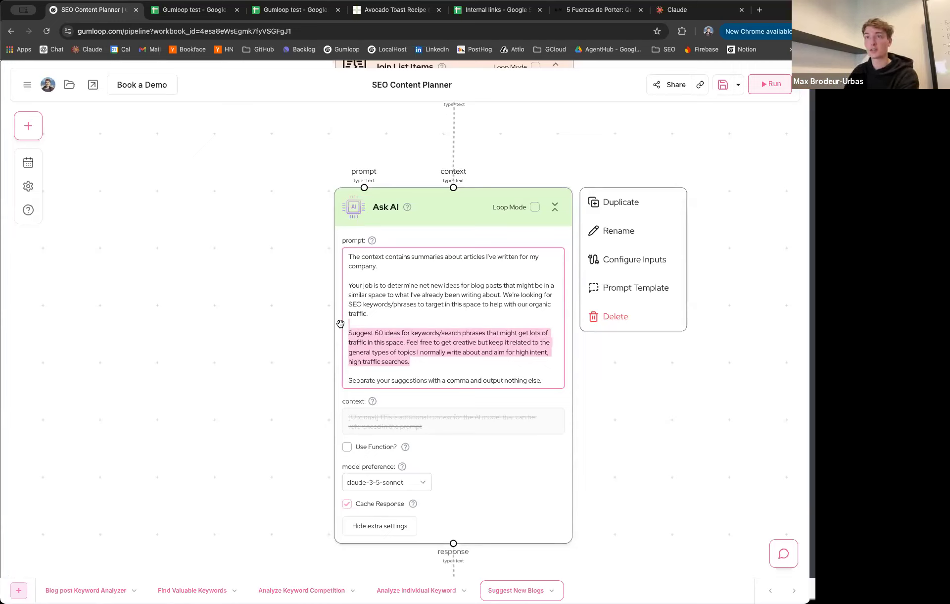
click(445, 364)
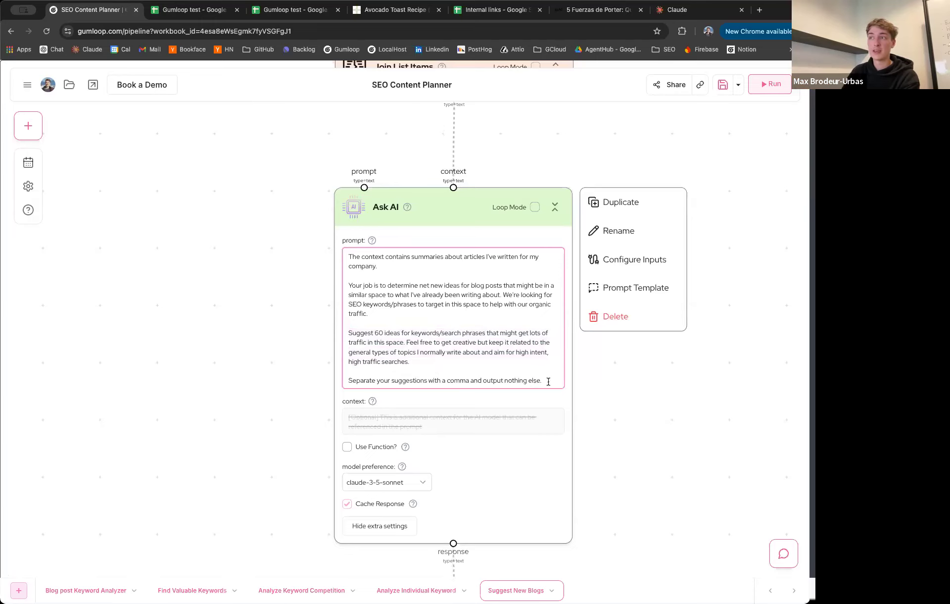
drag(548, 382, 361, 384)
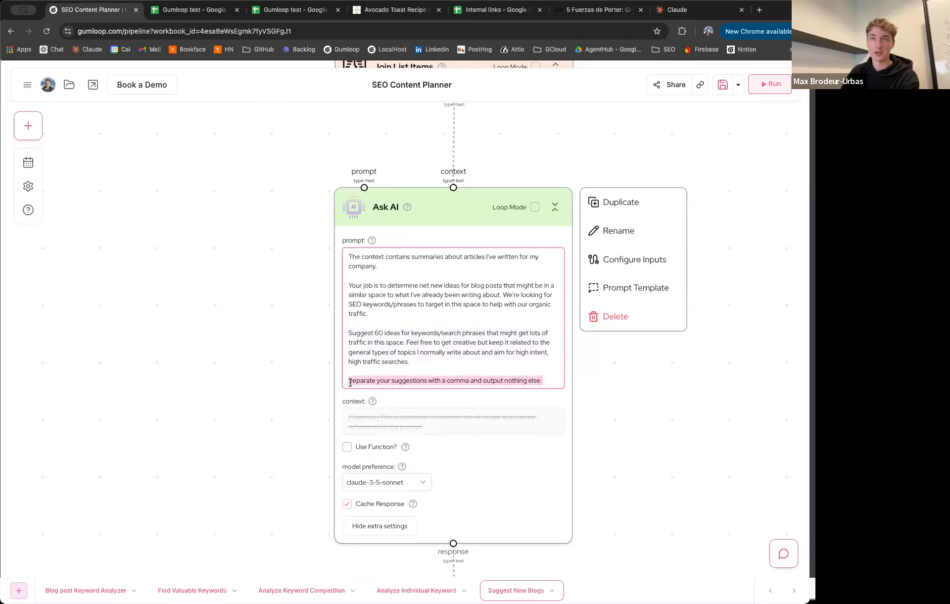
click(266, 417)
Step: Nudge the Split Text node below Ask AI slightly up toward the response output
scroll(261, 427, down, 3)
drag(250, 385, 291, 118)
mouse_move(431, 316)
mouse_down()
mouse_move(441, 308)
mouse_move(435, 299)
mouse_up()
scroll(317, 311, up, 2)
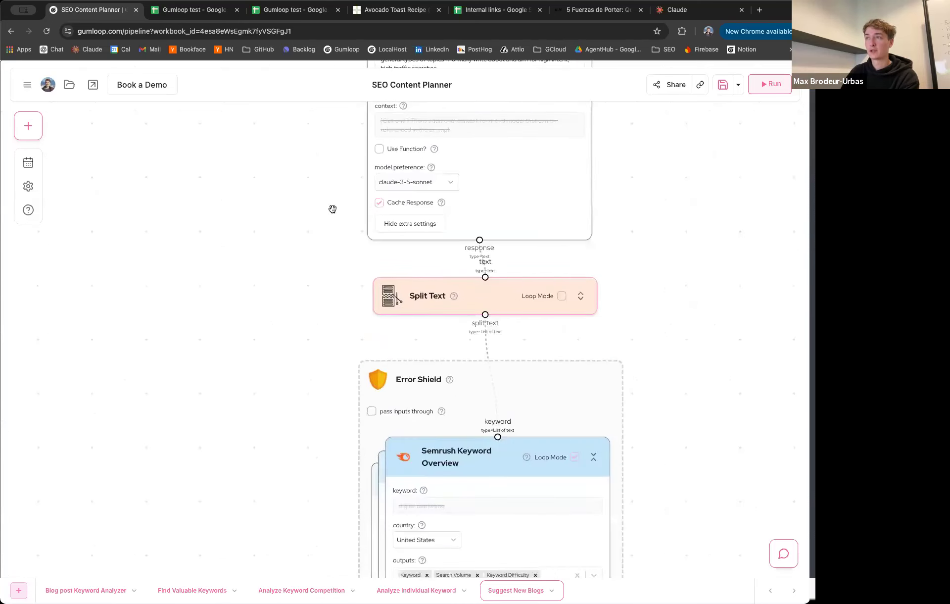
Step: View the models offered in the Ask AI node's model preference and leave claude-3-5-sonnet selected
scroll(340, 265, up, 2)
scroll(430, 342, up, 5)
click(446, 321)
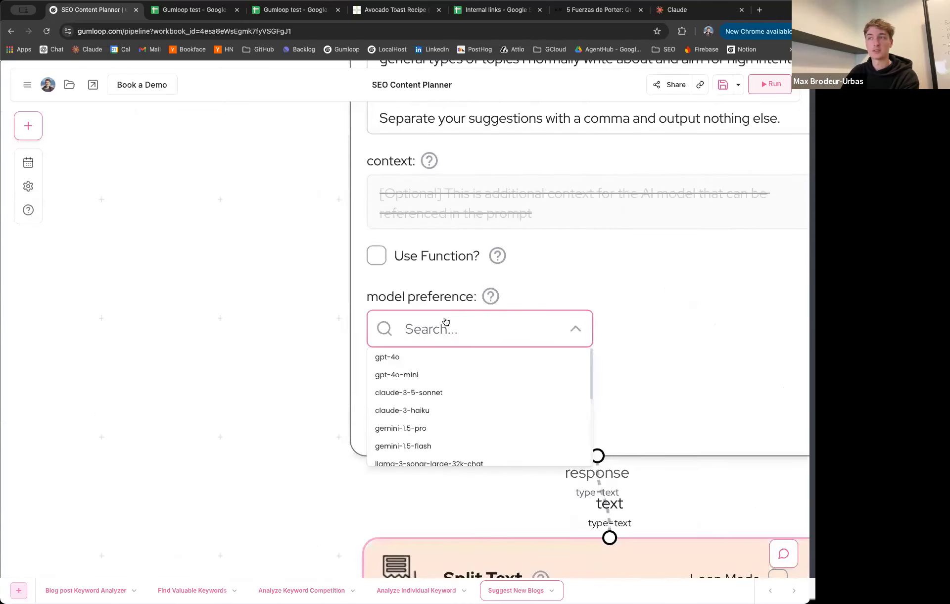
click(259, 314)
scroll(259, 278, down, 5)
drag(259, 269, 255, 325)
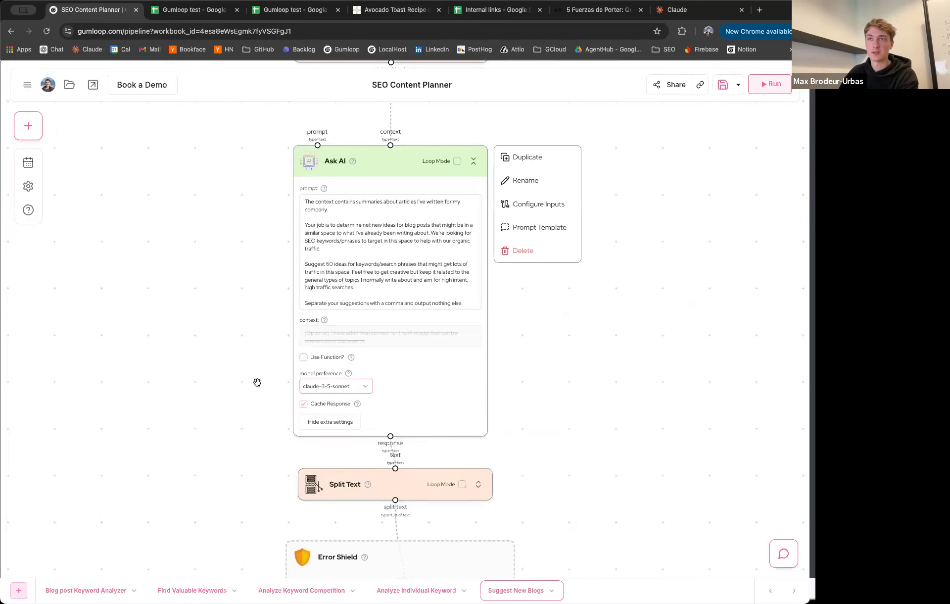
Step: Review how the Split Text node below Ask AI feeds the keyword input of the Semrush Keyword Overview node
scroll(236, 422, down, 4)
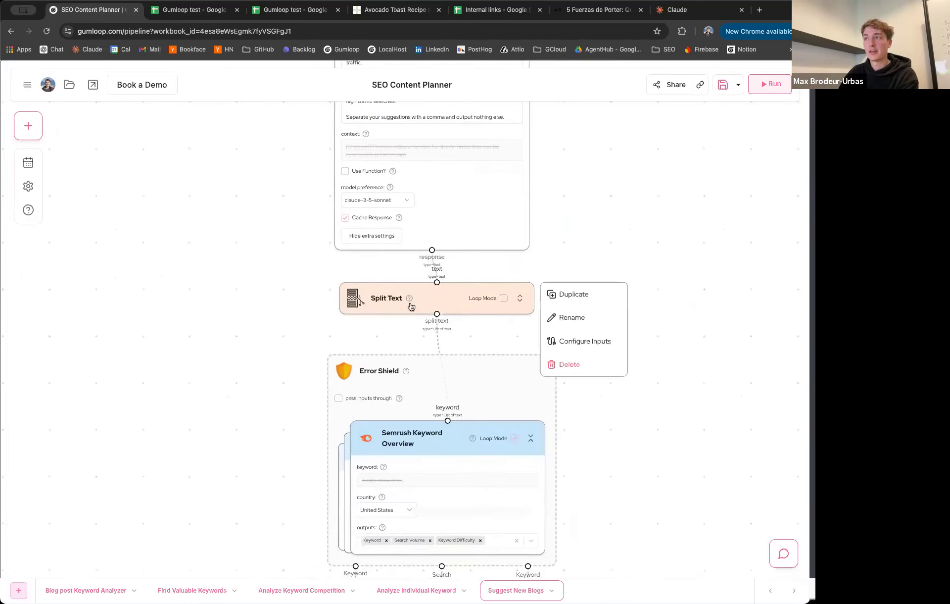
scroll(430, 302, up, 3)
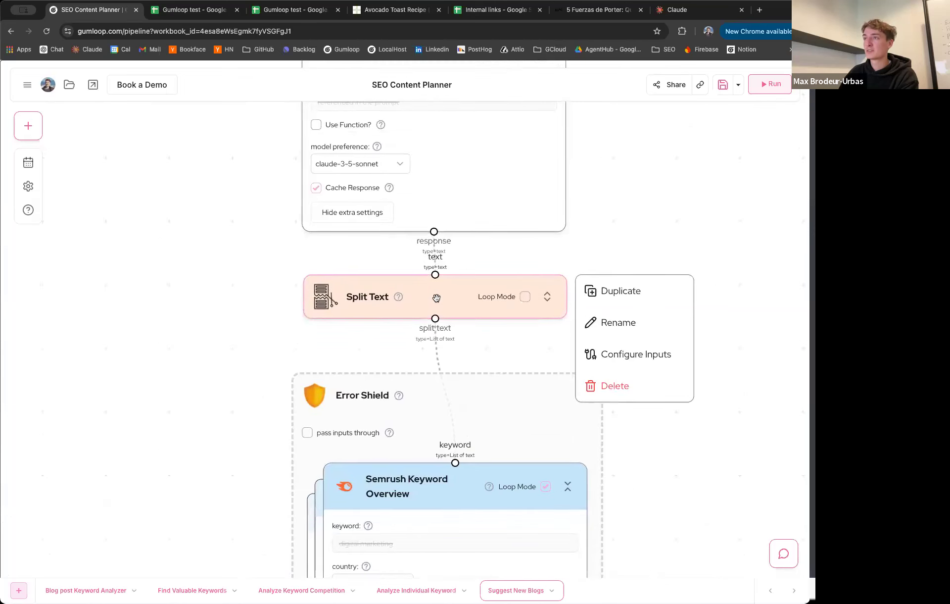
scroll(250, 317, down, 4)
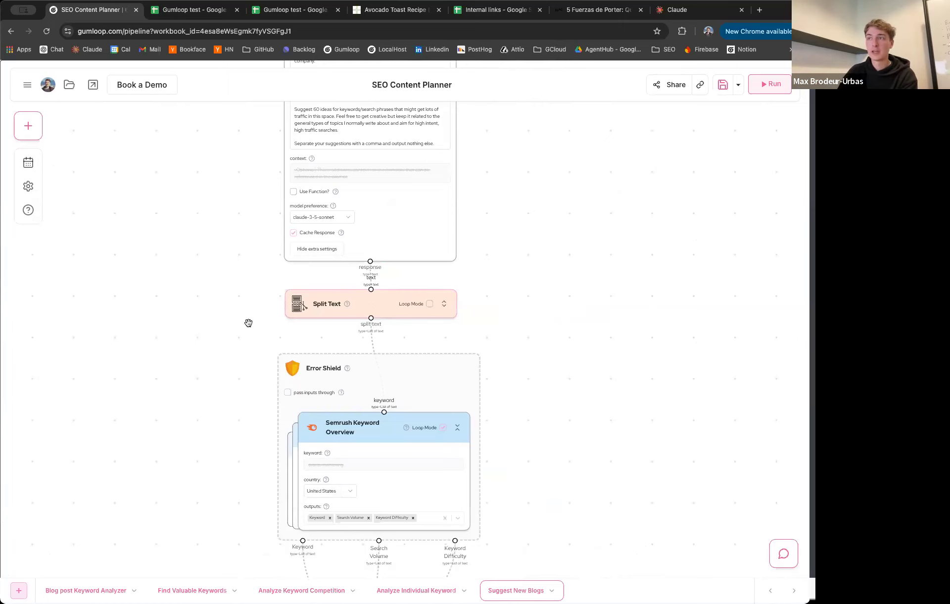
scroll(248, 323, down, 2)
scroll(245, 317, up, 3)
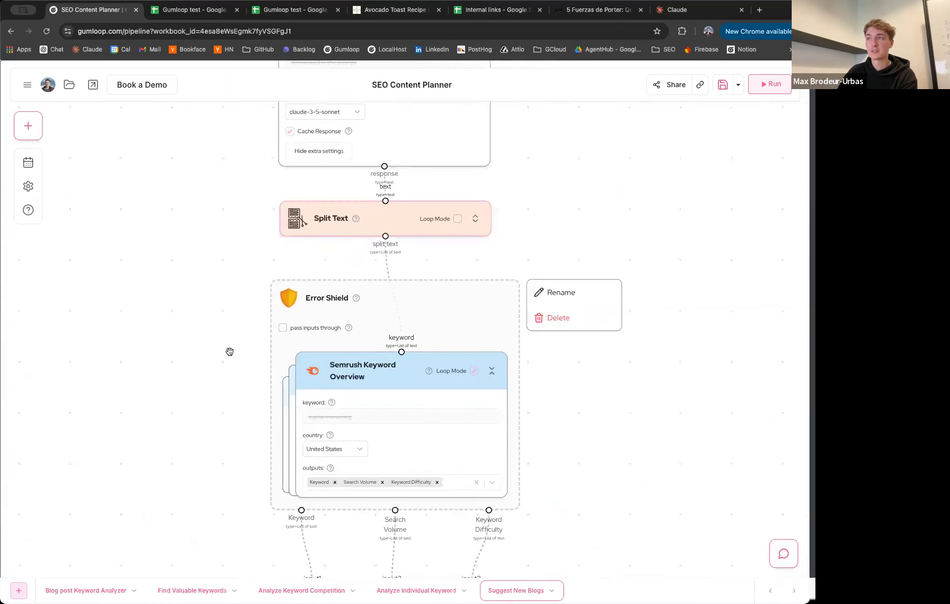
Step: Shift the Error Shield group slightly left and inspect the Semrush Keyword Overview node's country and outputs settings
drag(210, 363, 213, 297)
drag(408, 248, 398, 249)
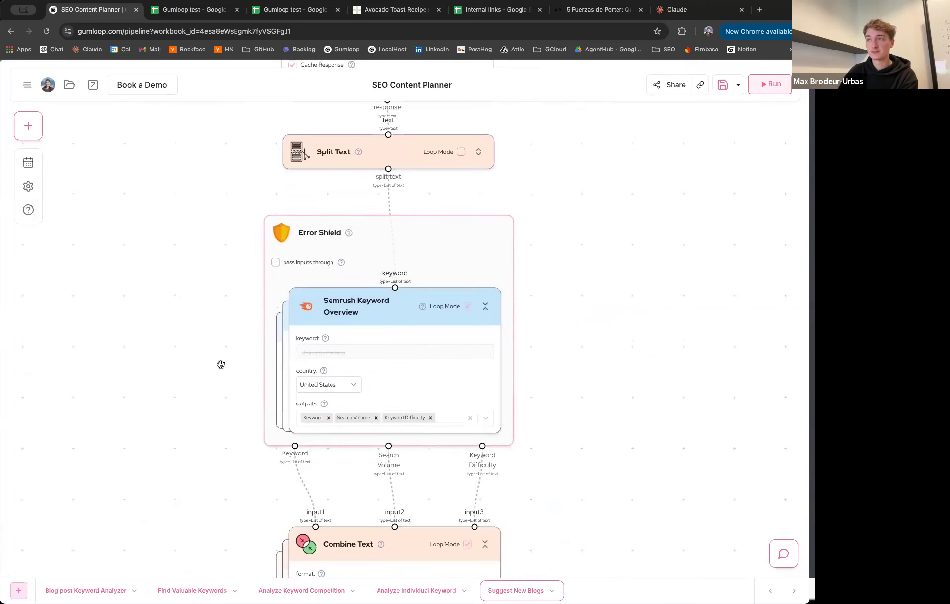
scroll(220, 361, up, 3)
mouse_move(378, 377)
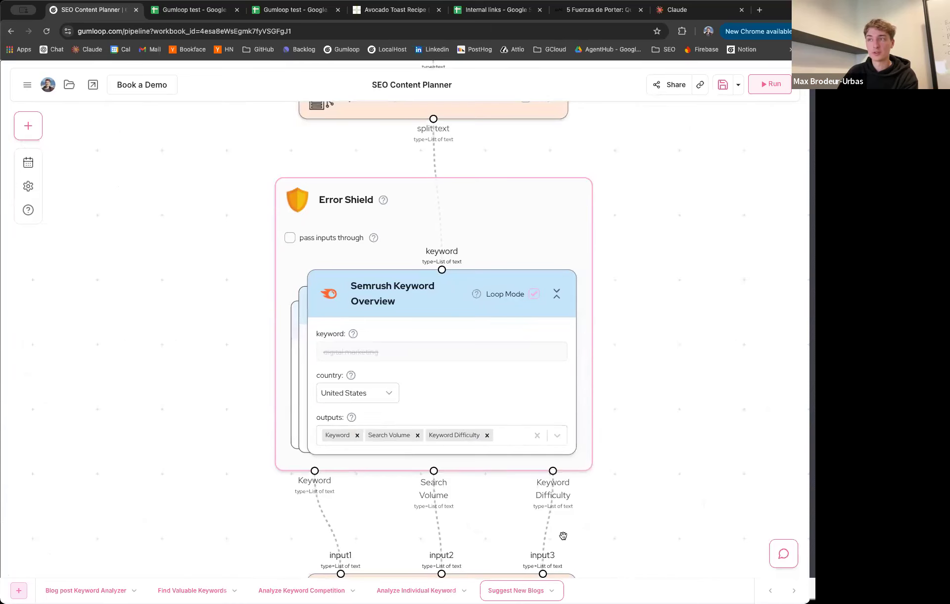
Step: Examine how Combine Text formats the Semrush keyword, search volume and difficulty and passes them through Join List Items
scroll(118, 417, down, 10)
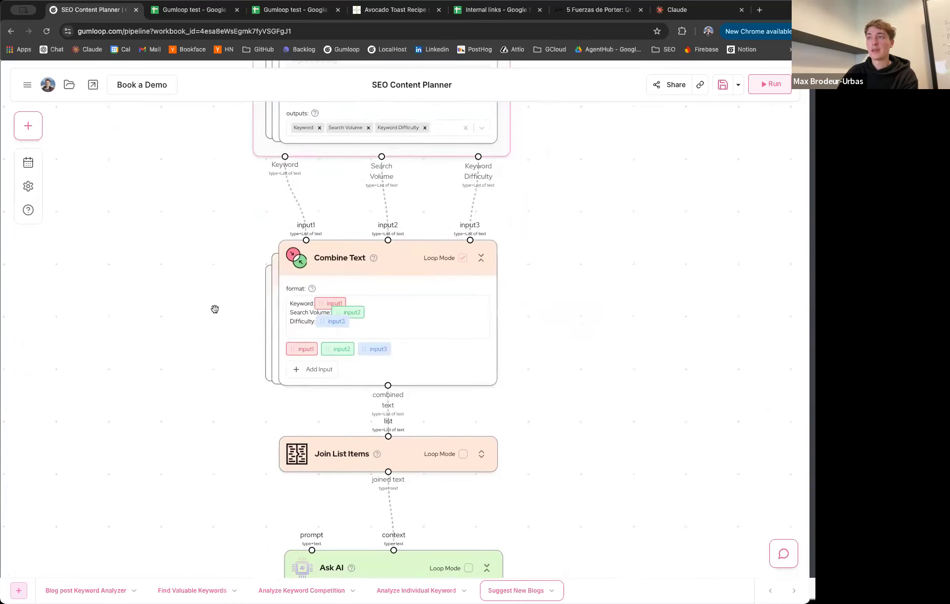
scroll(215, 308, down, 3)
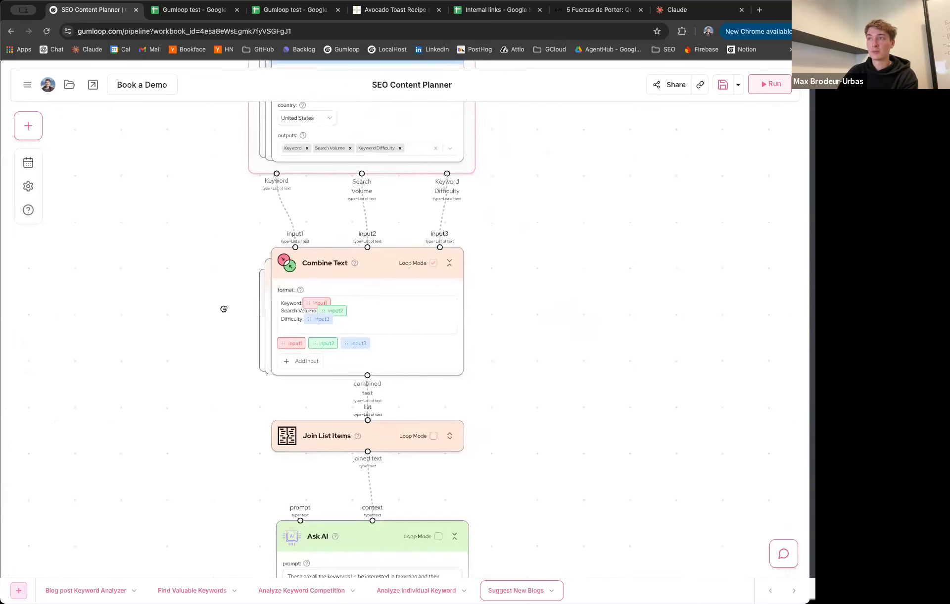
scroll(223, 308, down, 5)
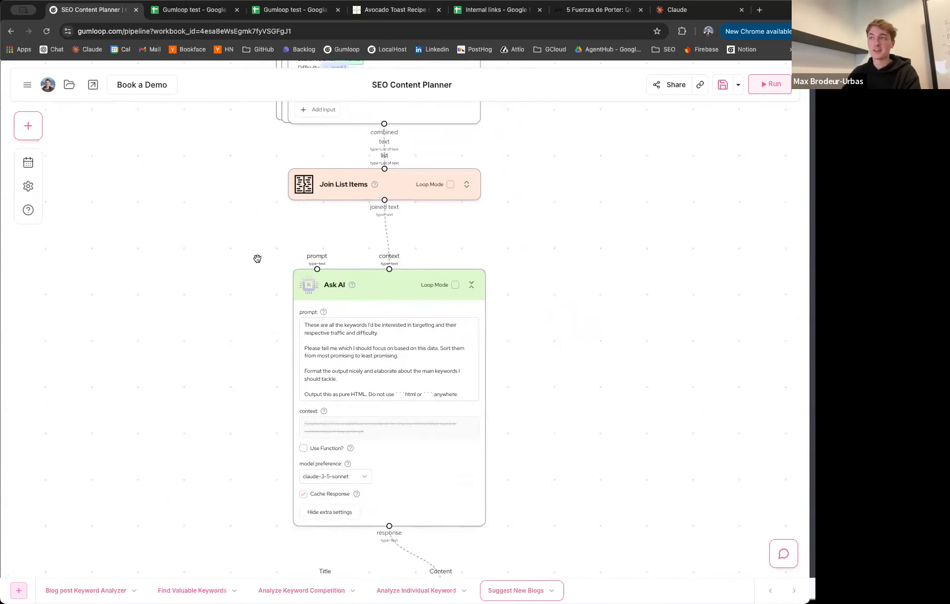
Step: Review the second Ask AI node's prompt, highlighting the instruction to format the output nicely and elaborate on the main keywords
scroll(254, 333, down, 4)
scroll(274, 338, up, 3)
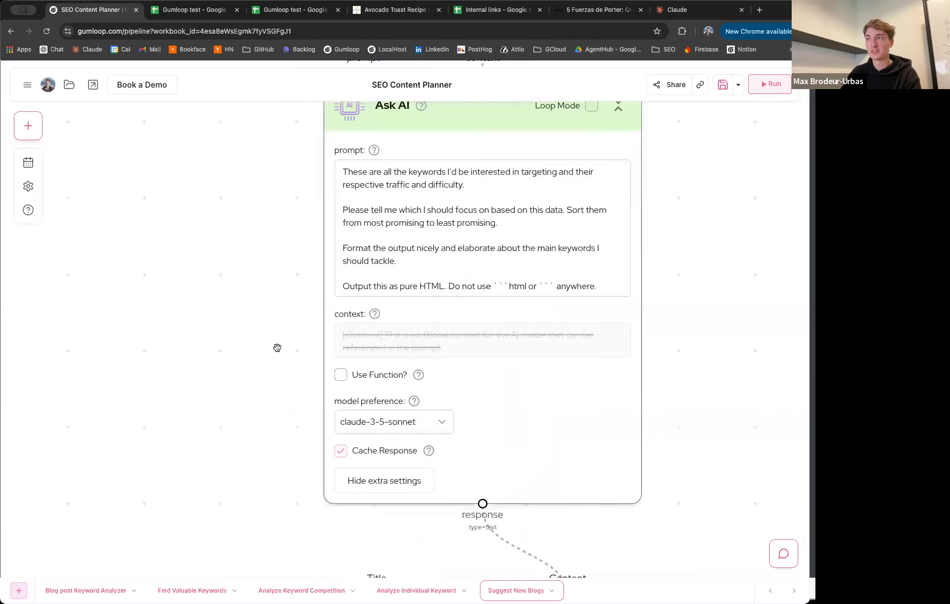
scroll(274, 349, down, 1)
scroll(270, 352, up, 1)
drag(444, 298, 313, 201)
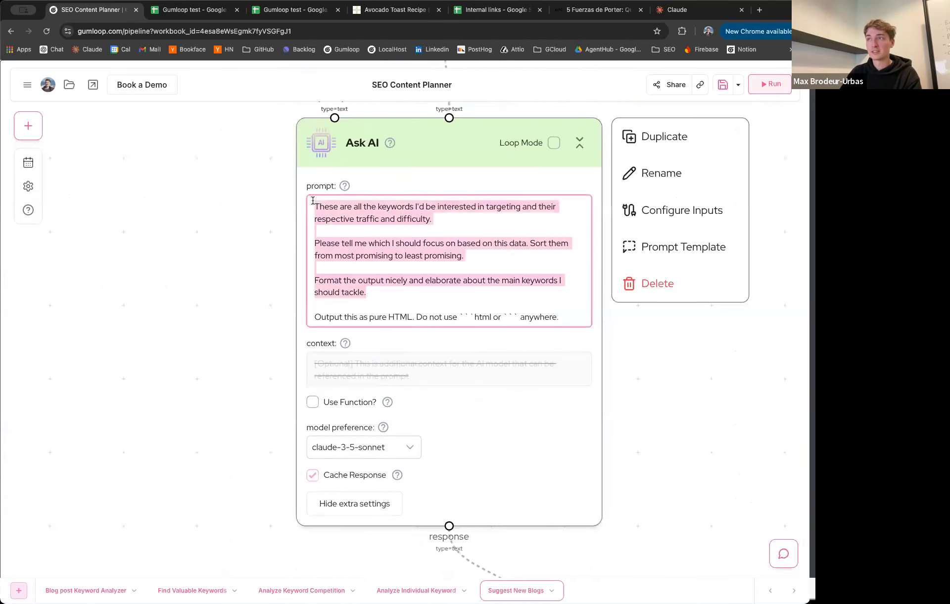
drag(315, 281, 407, 292)
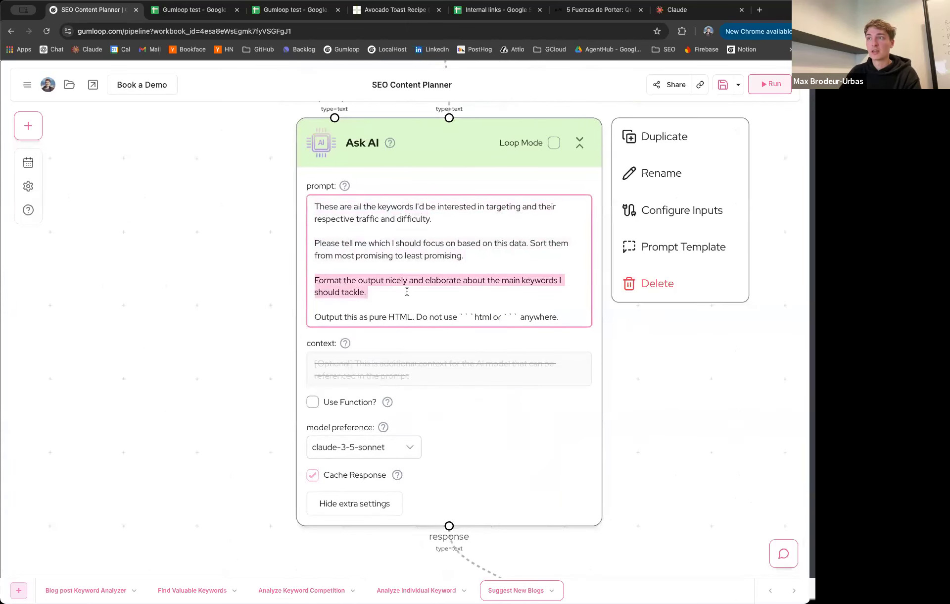
click(406, 293)
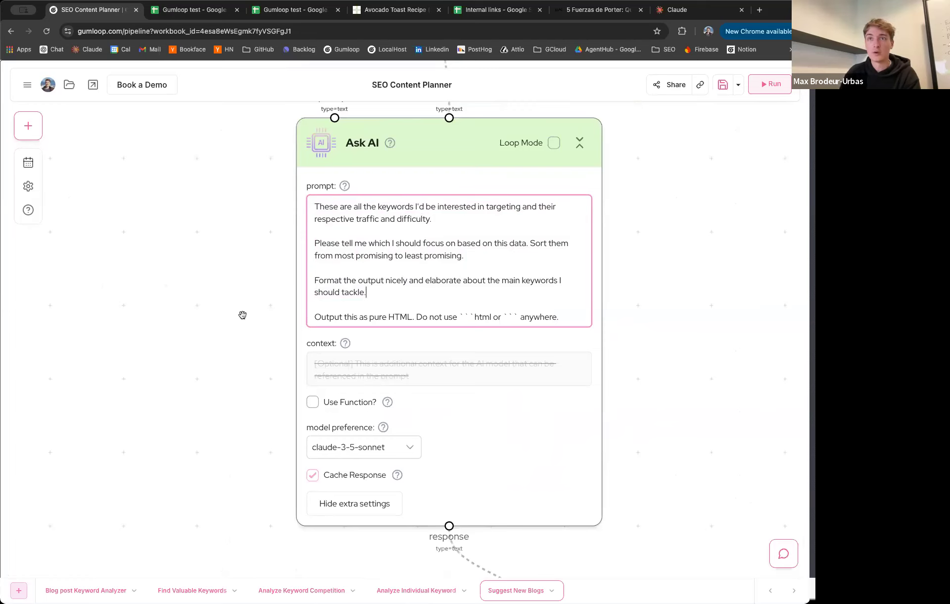
Step: Nudge the Google Docs Writer node at the end of the flow slightly down and to the right
scroll(242, 315, down, 5)
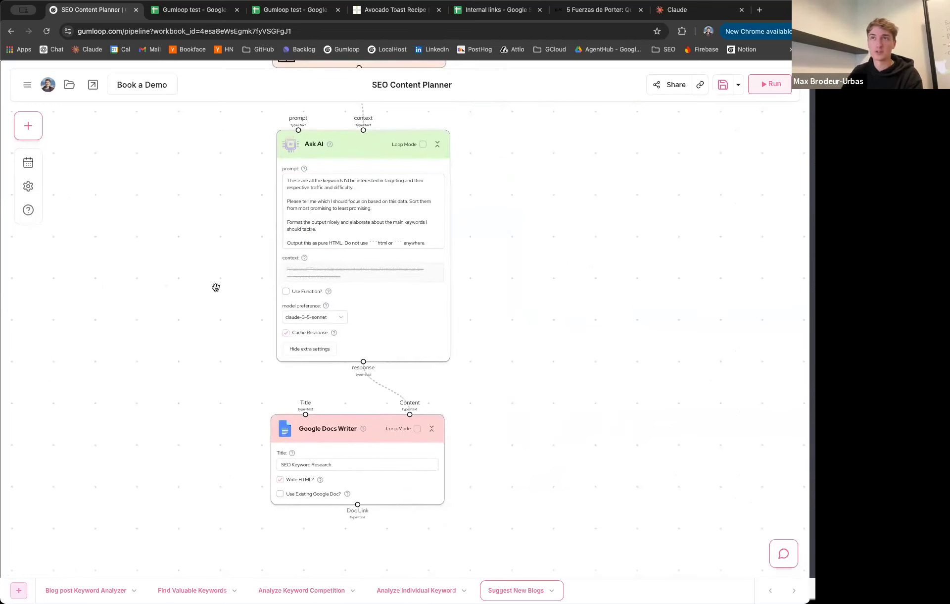
right_click(276, 415)
click(231, 455)
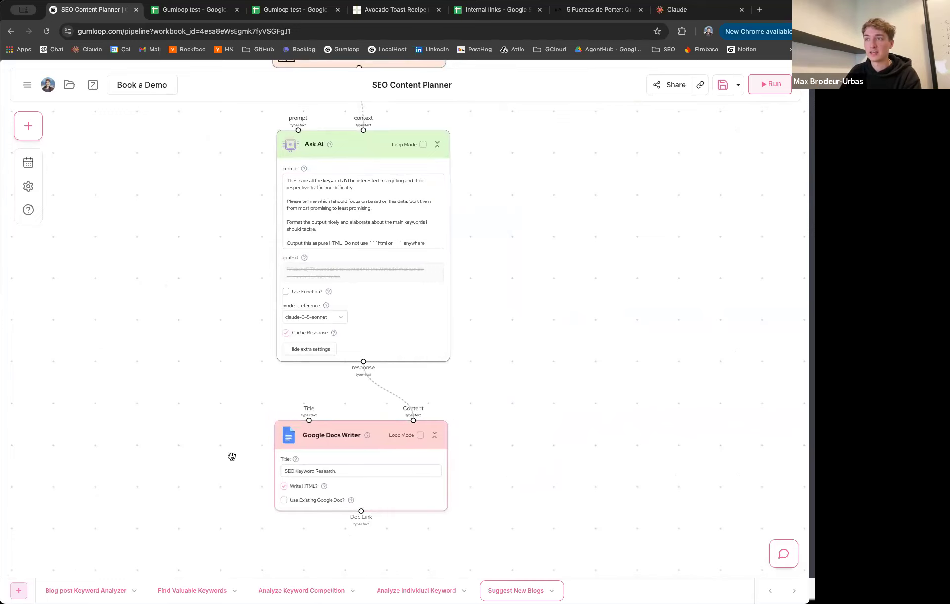
Step: Look over the whole Suggest New Blogs flow and return to the Input node at its start
scroll(249, 451, up, 3)
scroll(250, 450, down, 5)
scroll(207, 394, up, 10)
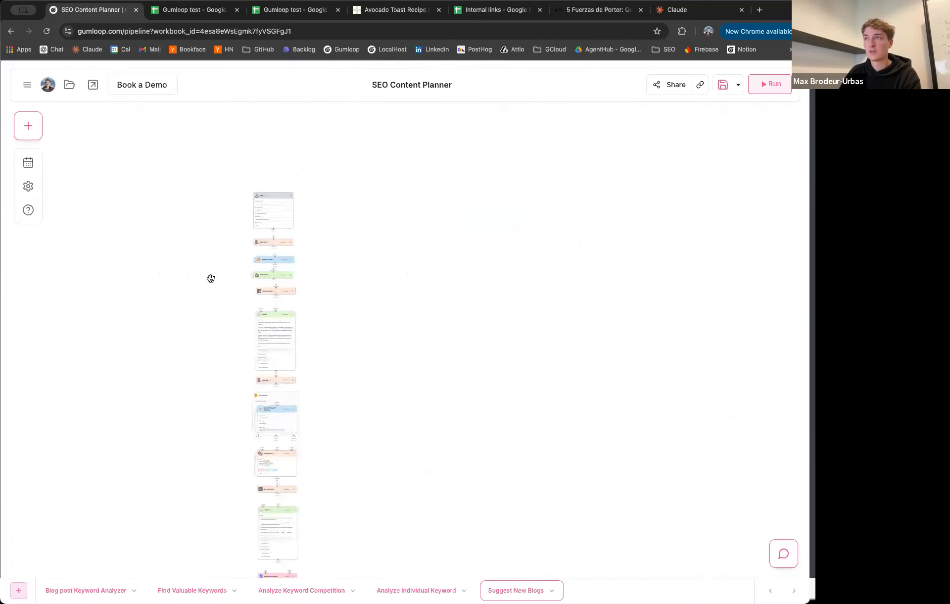
drag(243, 252, 176, 343)
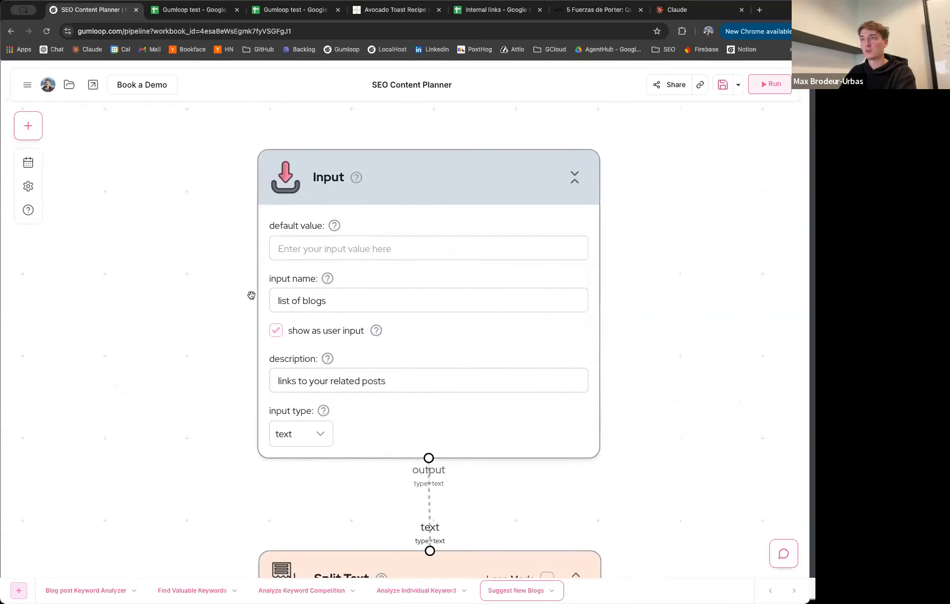
scroll(209, 274, down, 5)
drag(185, 246, 185, 223)
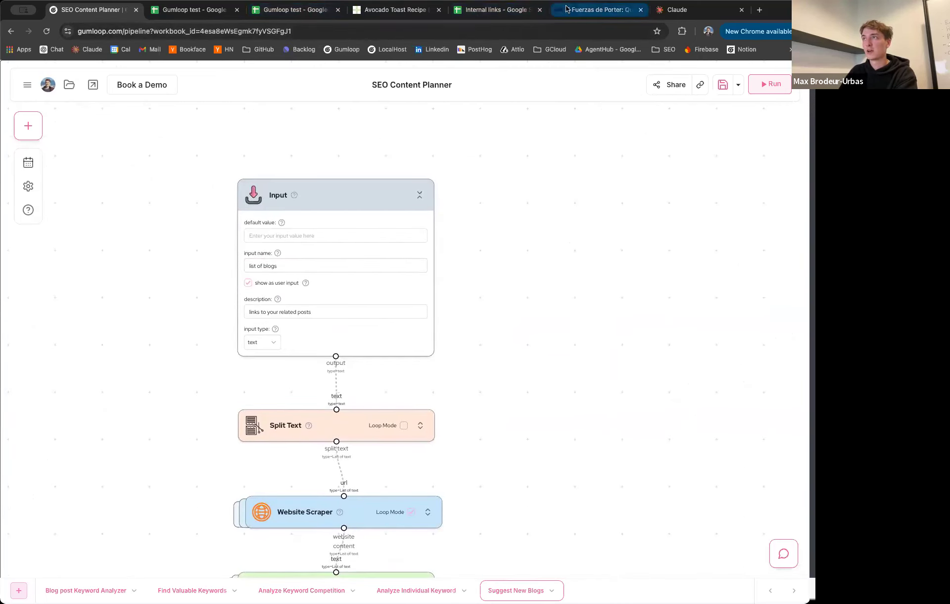
Step: Open the Gumloop blog from the Gumloop hub and find the post How to scrape websites with AI
click(329, 49)
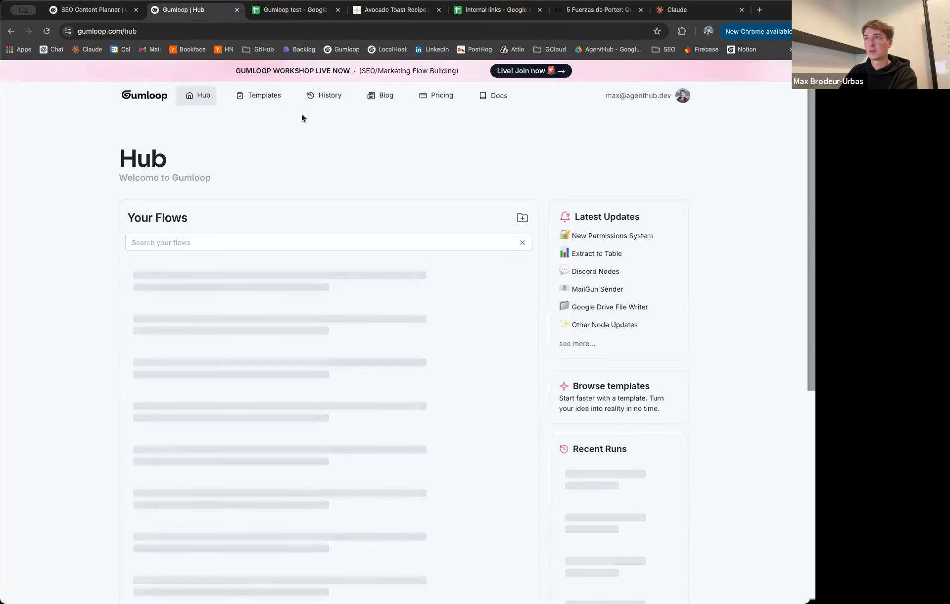
click(392, 97)
scroll(278, 258, down, 5)
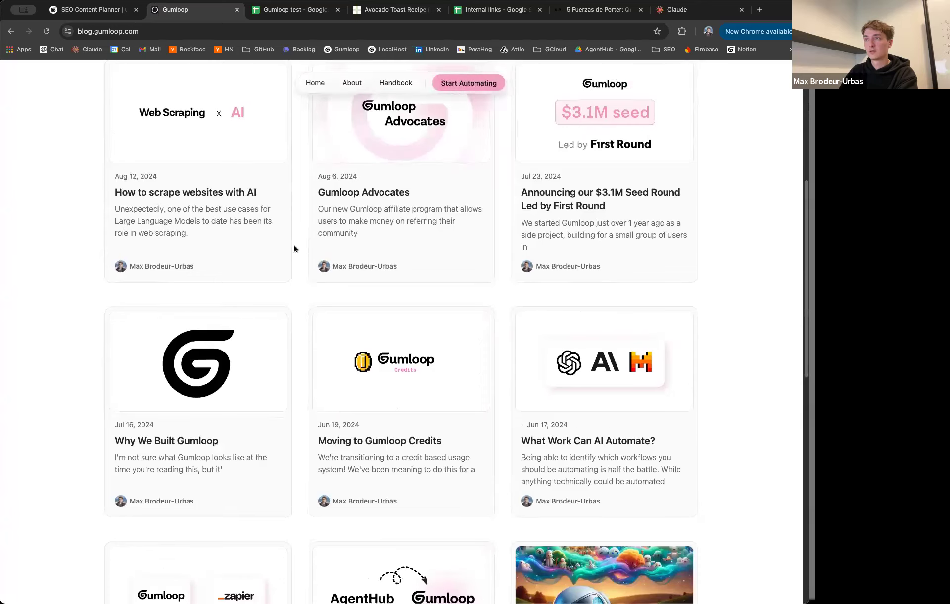
scroll(294, 249, up, 1)
click(186, 210)
click(114, 30)
key(ctrl+c)
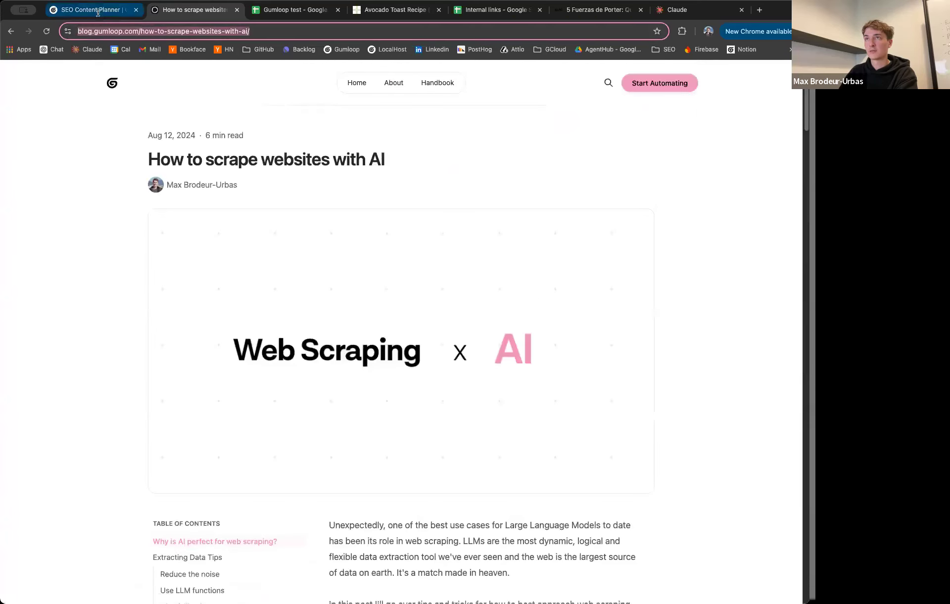
click(97, 13)
click(281, 237)
key(ctrl+v)
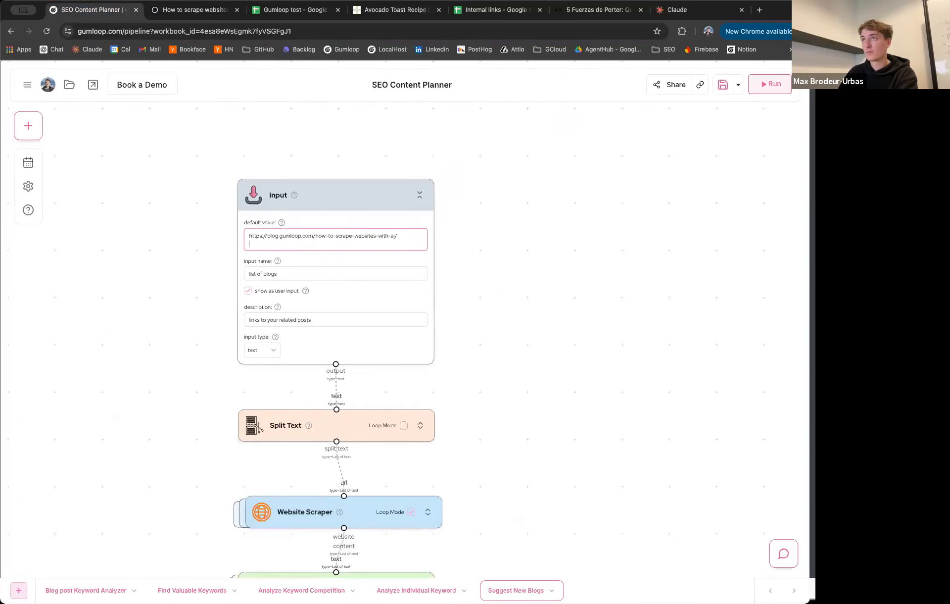
click(183, 11)
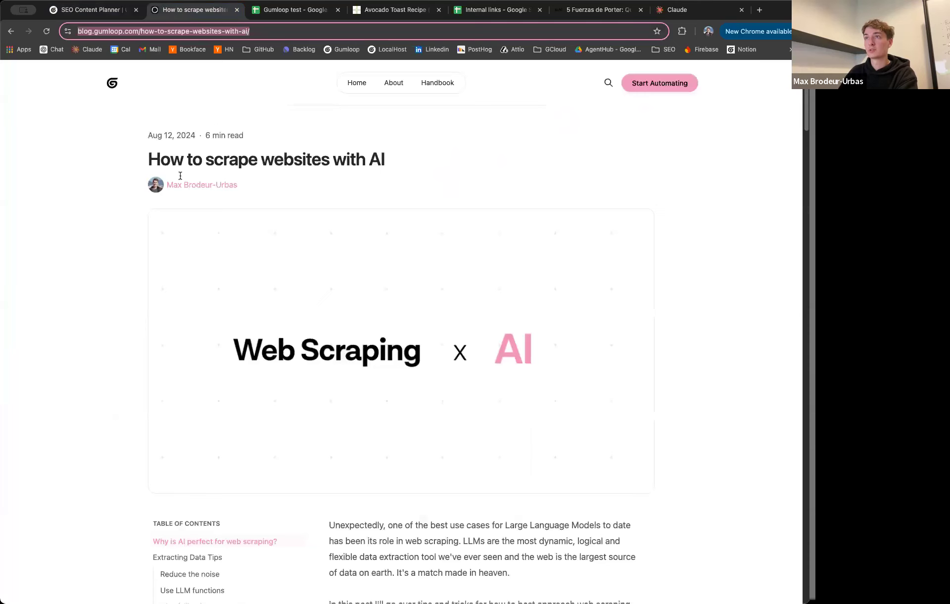
click(11, 33)
scroll(317, 317, down, 4)
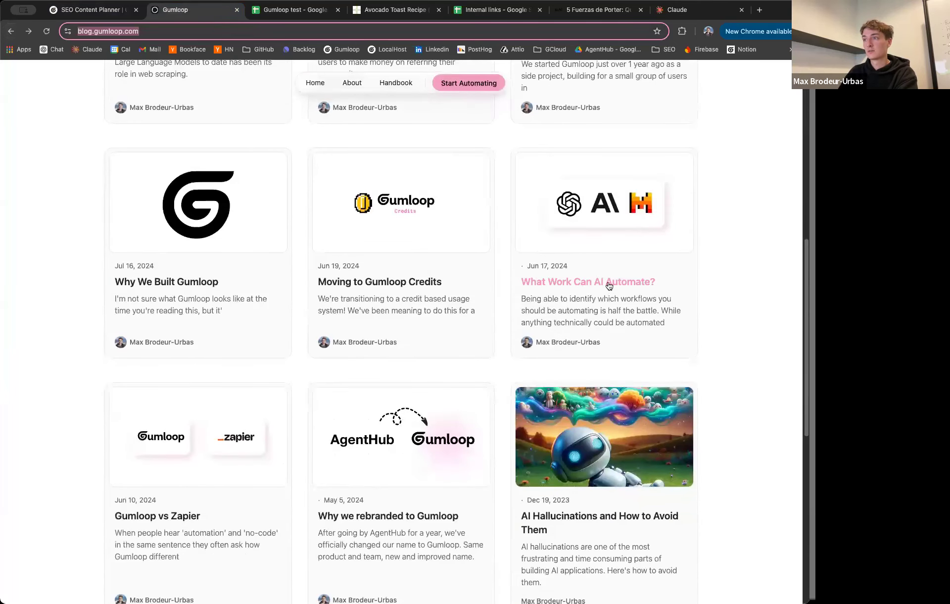
click(609, 285)
click(90, 9)
text(https://blog.gumloop.com/what-work-can-ai-automate/)
click(184, 10)
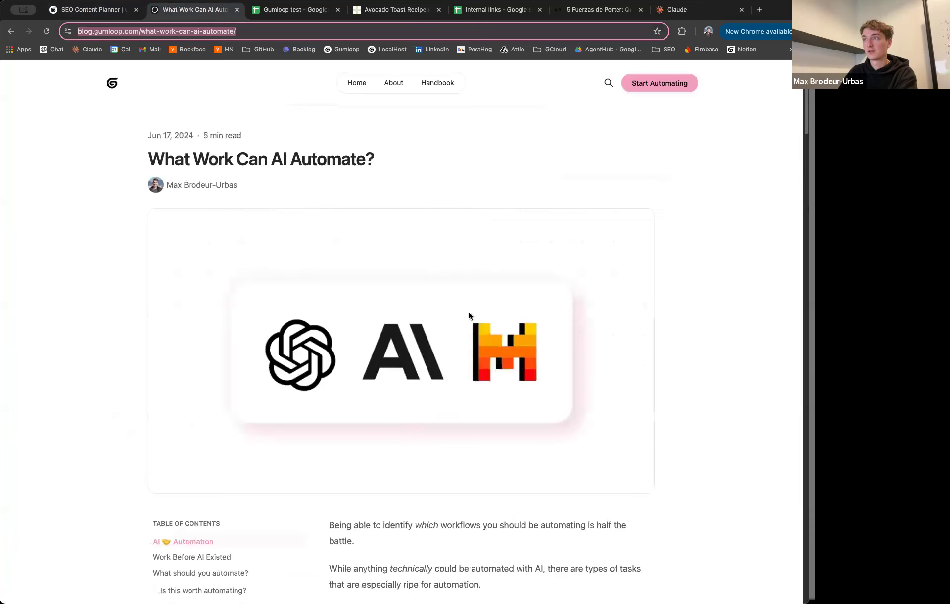
click(11, 31)
scroll(535, 365, down, 4)
click(569, 303)
click(148, 31)
key(super+c)
click(90, 9)
key(super+v)
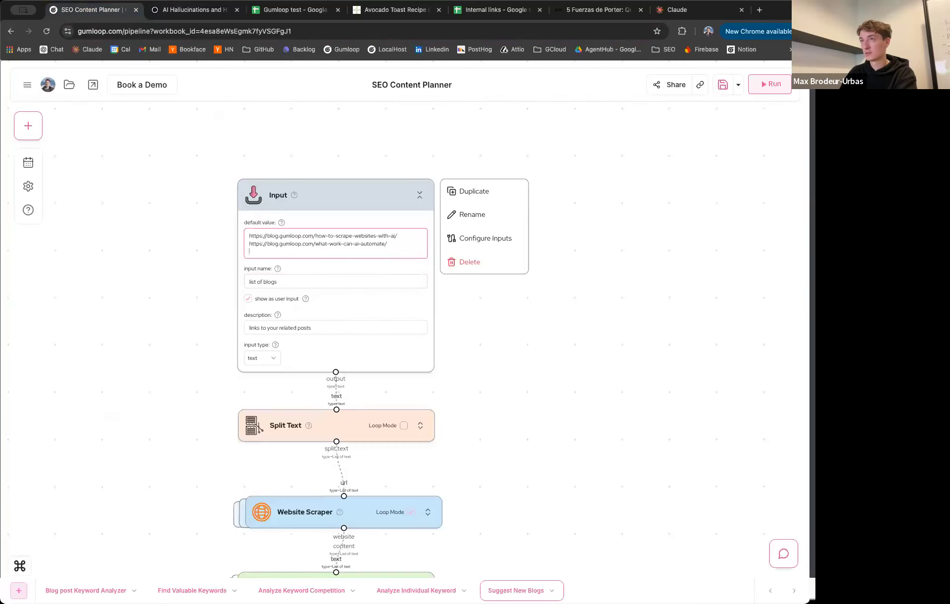
click(187, 10)
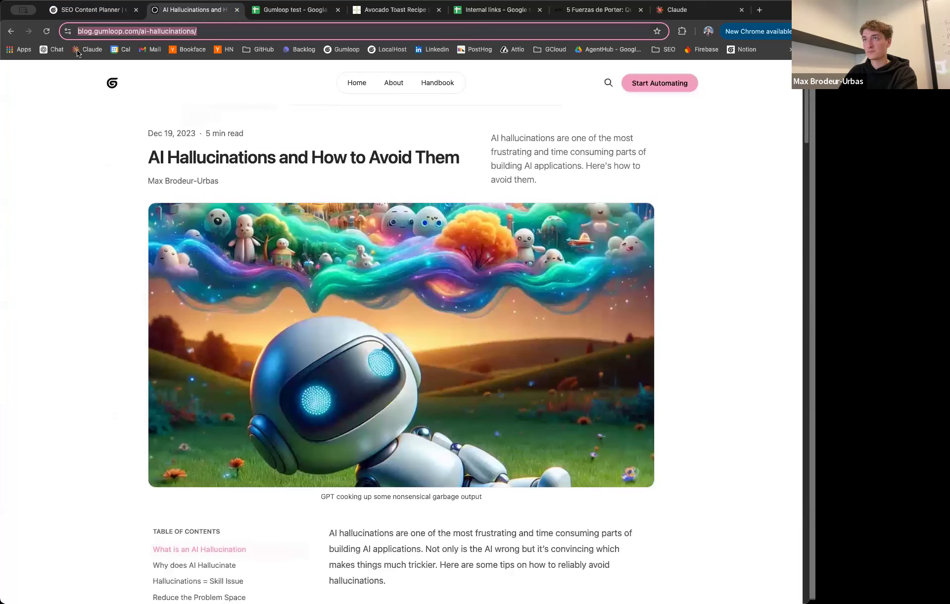
key(super+bracketleft)
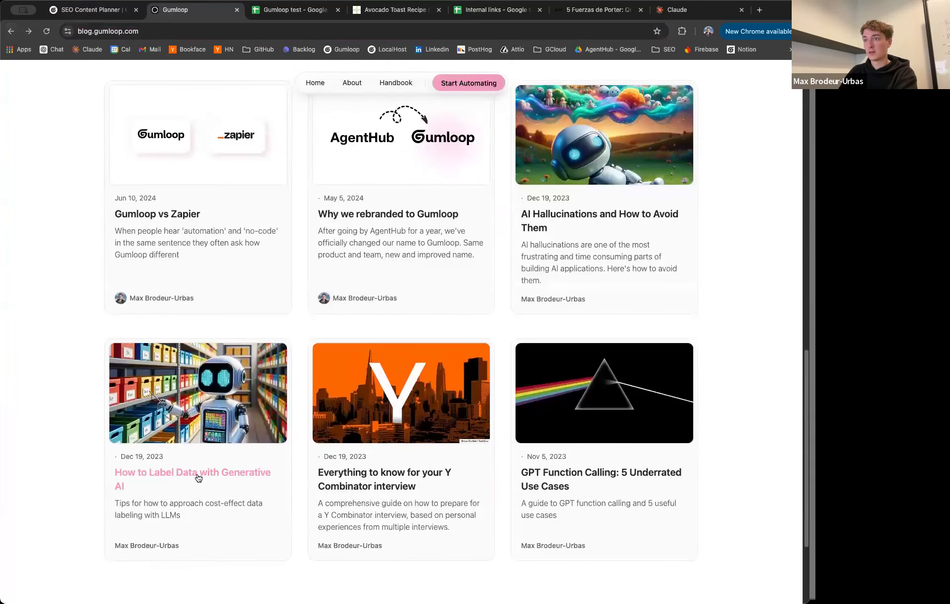
click(201, 474)
click(157, 33)
click(95, 12)
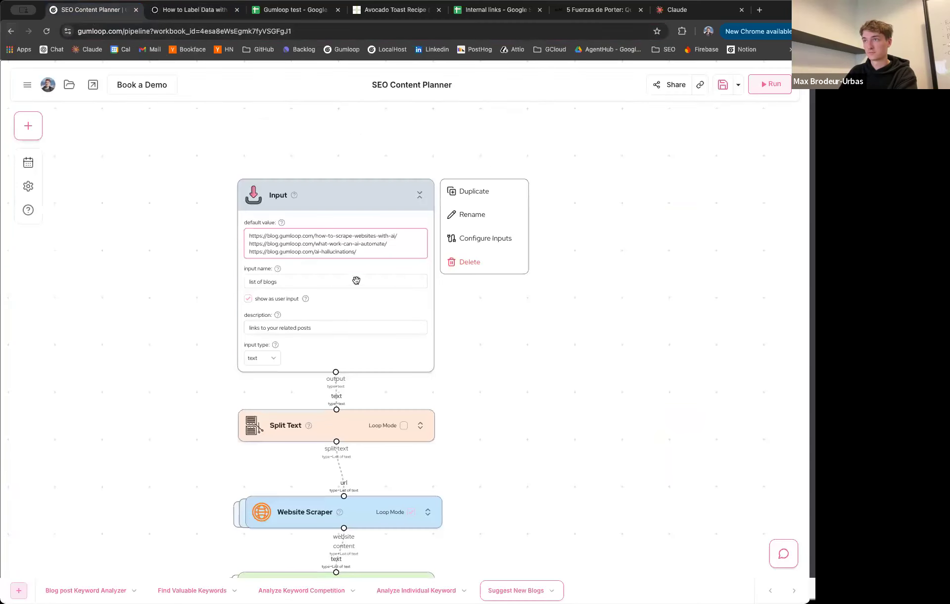
key(Return)
text(https://blog.gumloop.com/data_labeling/)
Step: Shift the Input node slightly up, away from the Split Text node, and check the list of blog links
drag(334, 198, 334, 174)
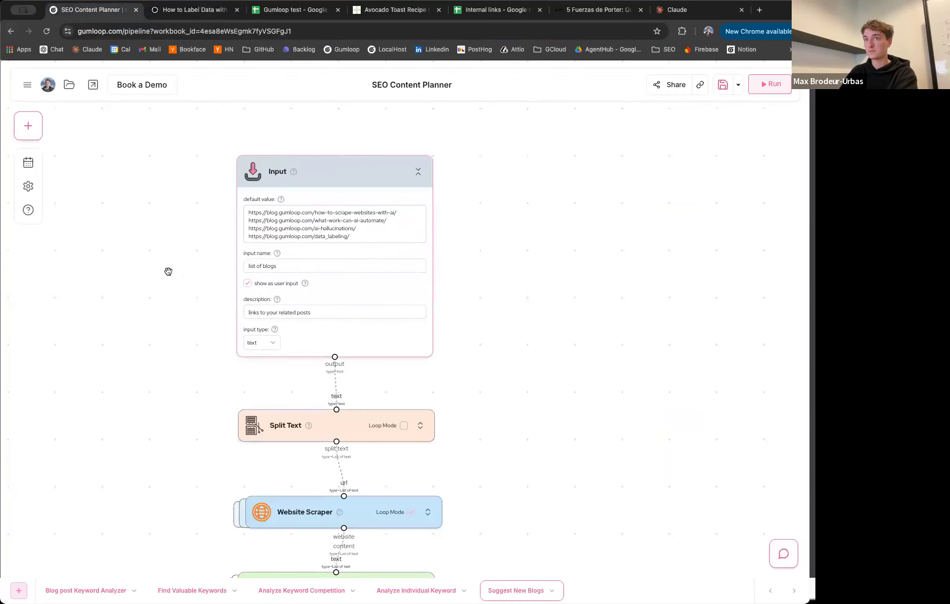
scroll(198, 280, down, 3)
mouse_move(206, 289)
mouse_down()
mouse_move(229, 254)
mouse_move(201, 282)
mouse_up()
scroll(216, 222, up, 3)
scroll(216, 223, up, 1)
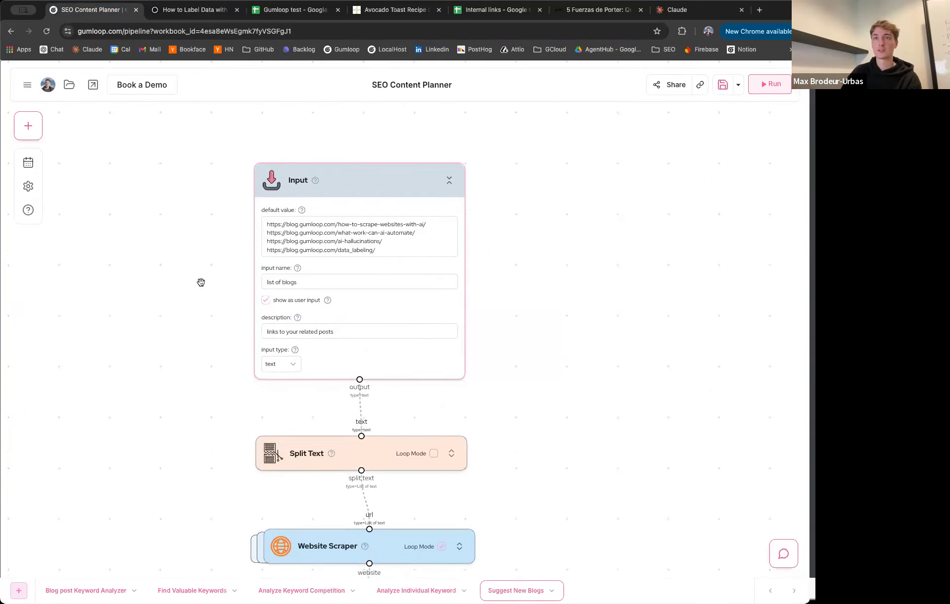
drag(189, 259, 187, 243)
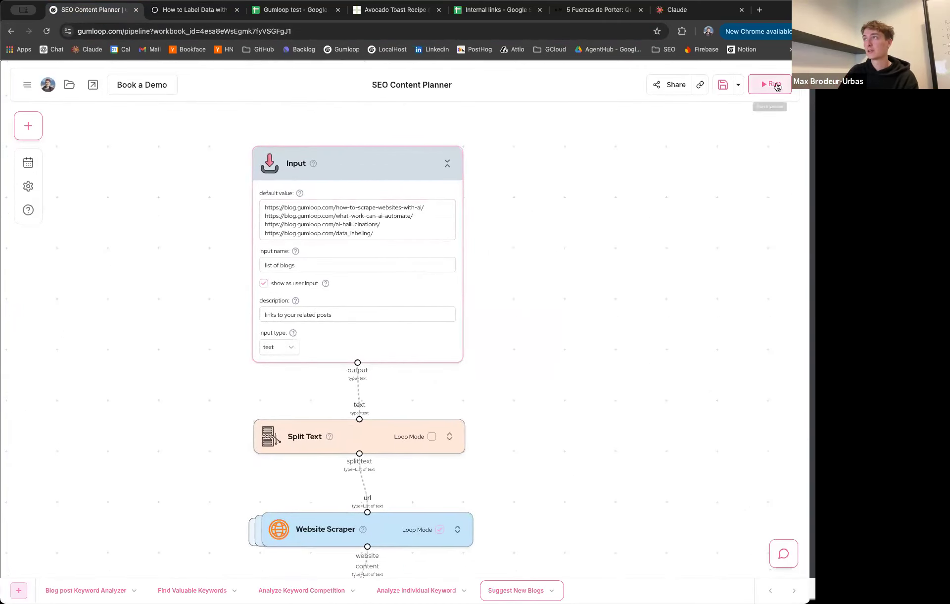
Step: Run the Suggest New Blogs flow and follow its progress down to the first Ask AI node
click(776, 86)
scroll(493, 326, down, 2)
scroll(522, 366, down, 8)
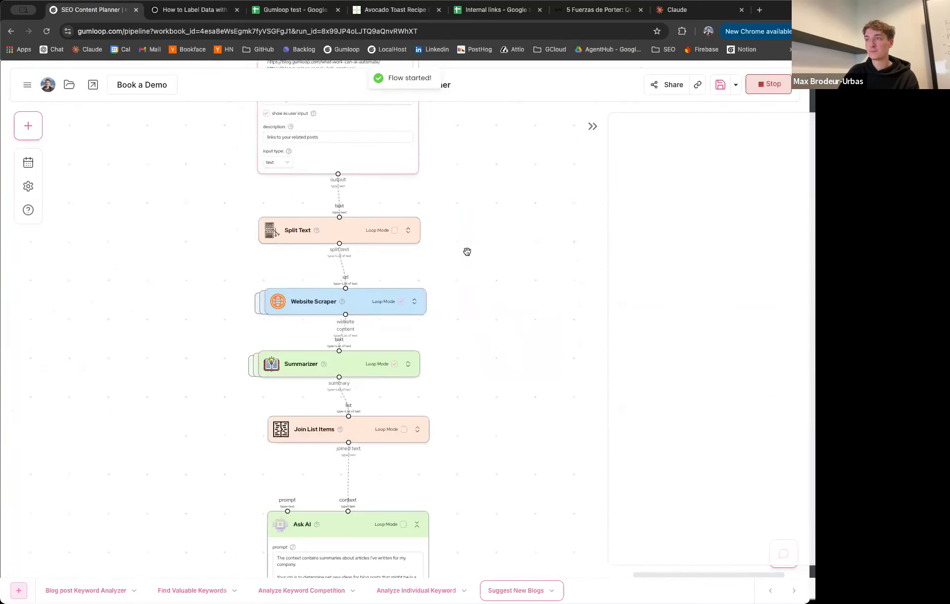
scroll(481, 265, down, 1)
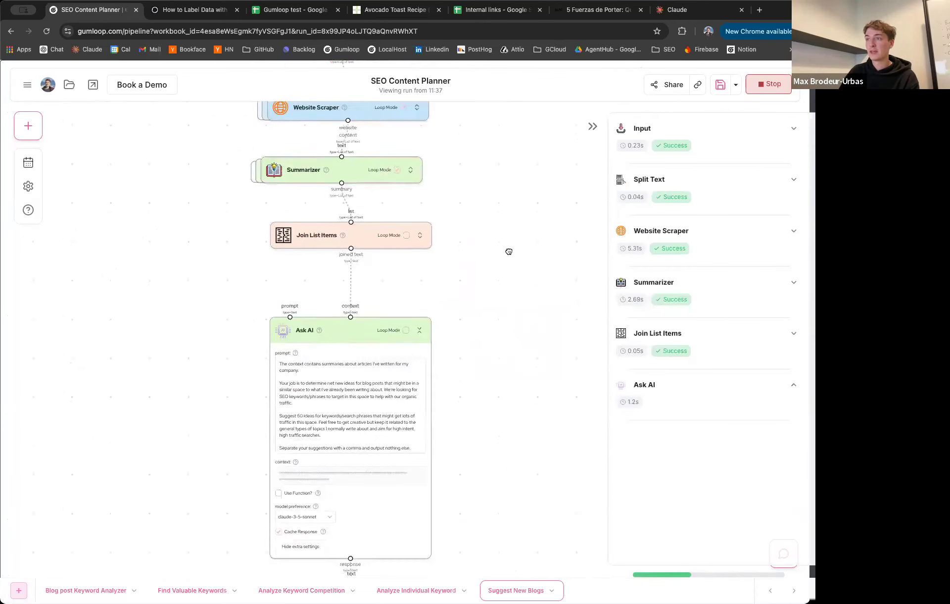
scroll(495, 257, down, 5)
scroll(478, 267, up, 2)
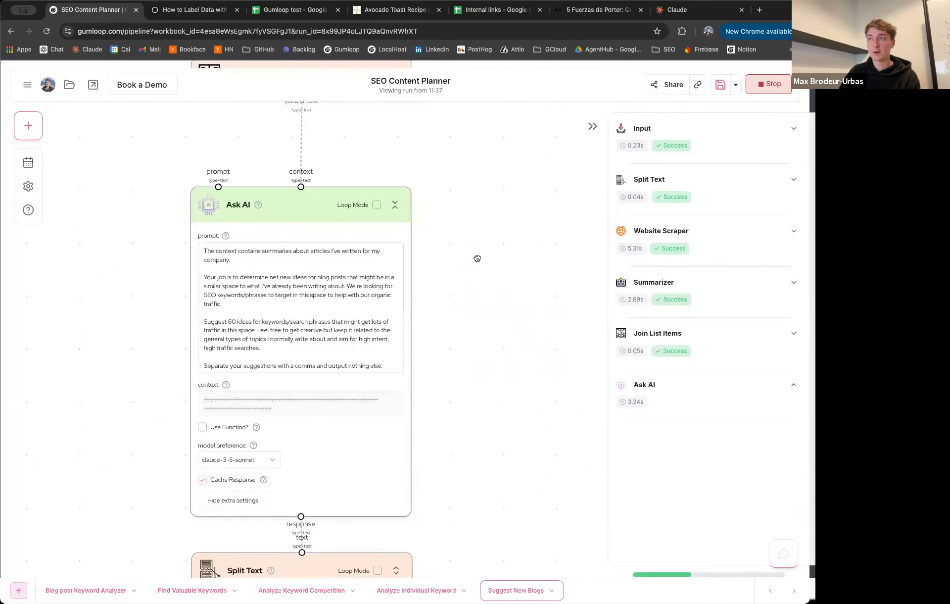
click(300, 171)
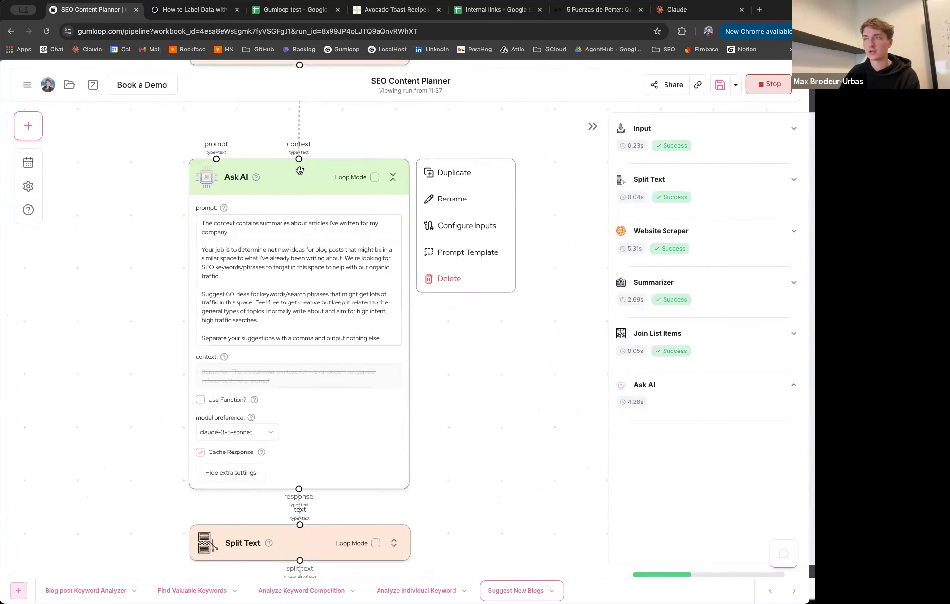
click(445, 200)
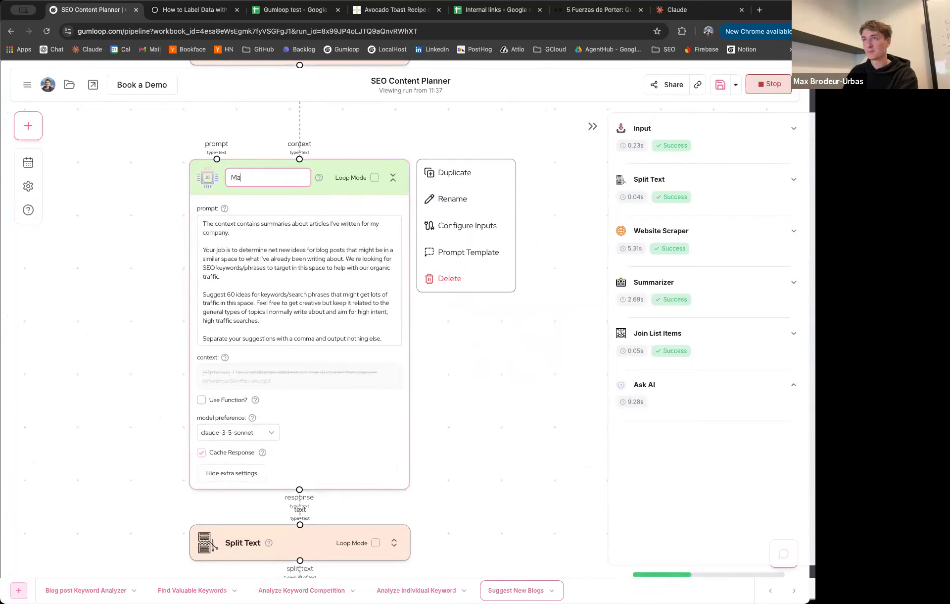
text(Make 60 new ise)
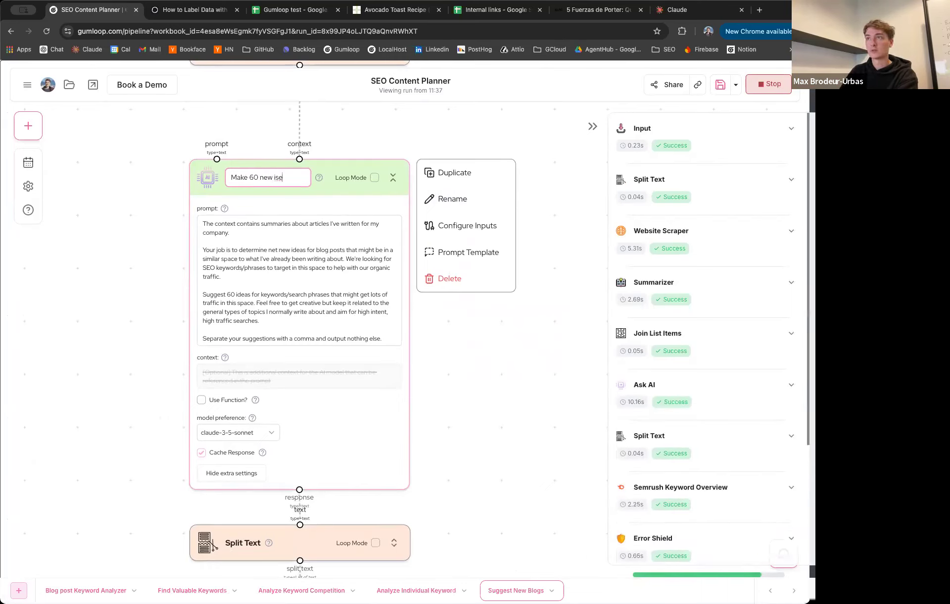
triple_click(260, 175)
key(BackSpace)
key(Escape)
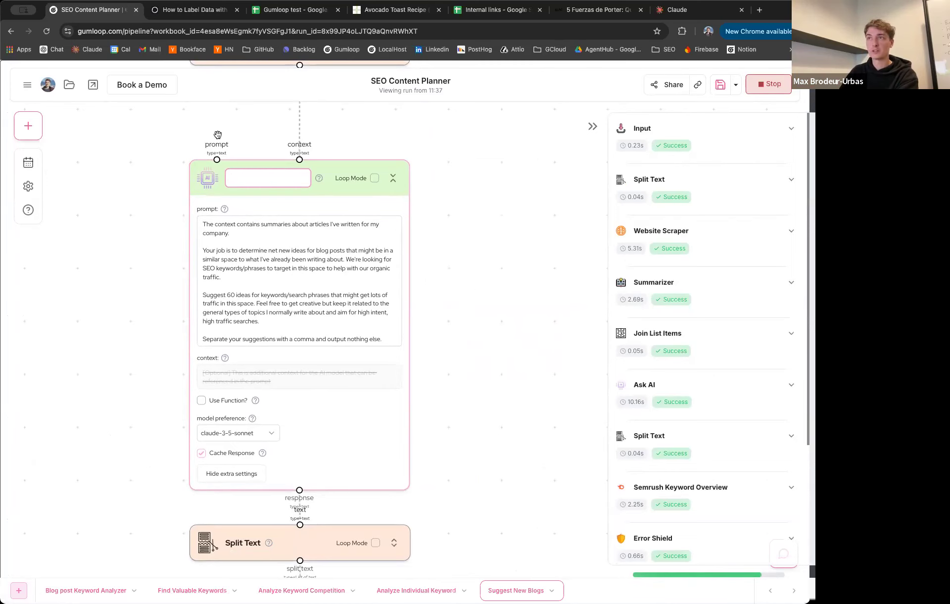
Step: Expand the Semrush Keyword Overview entry in the run log and examine how each keyword was processed
scroll(693, 324, down, 3)
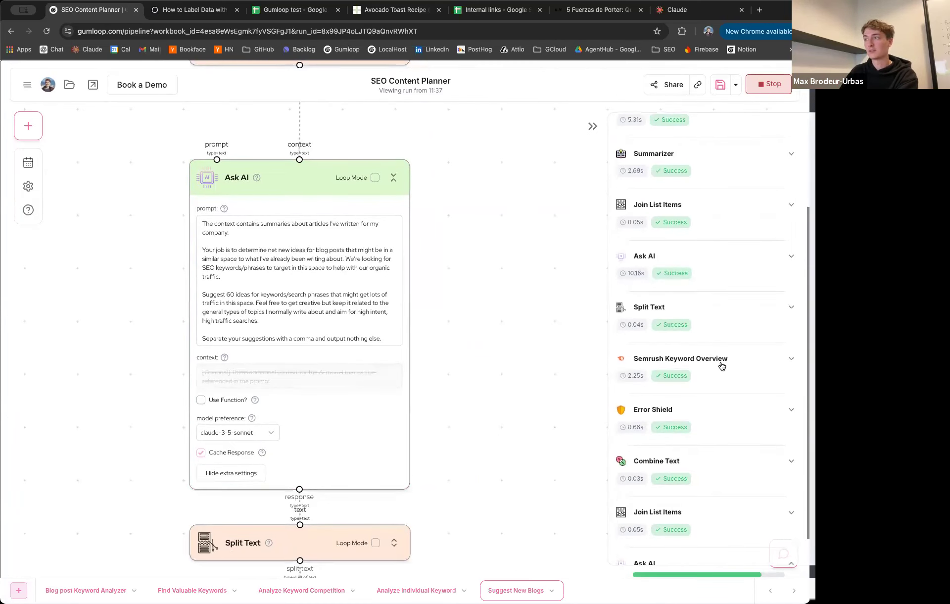
click(739, 366)
scroll(740, 369, down, 20)
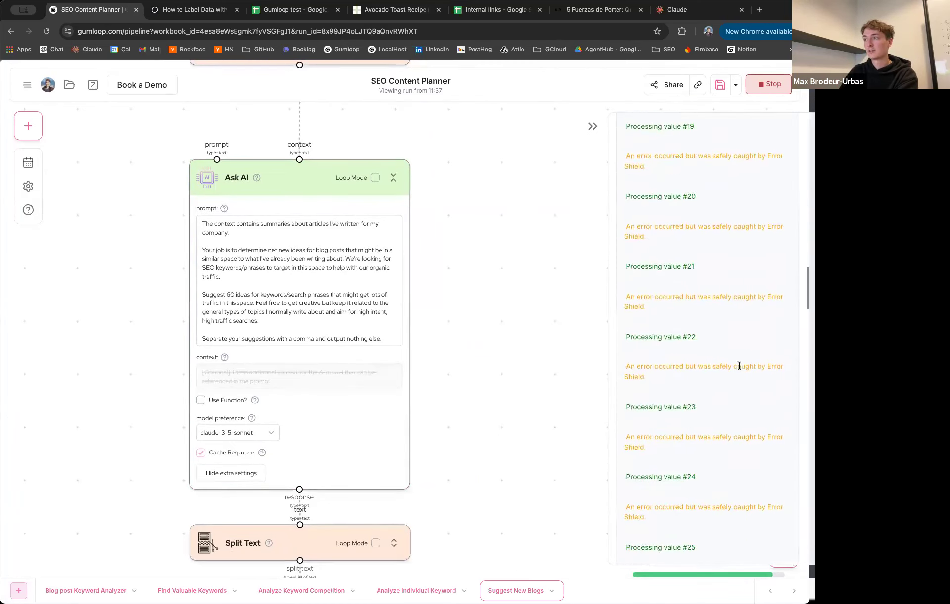
Step: Review the remaining keyword results and the closing entries of the run log, then return to the log's start
scroll(740, 367, down, 15)
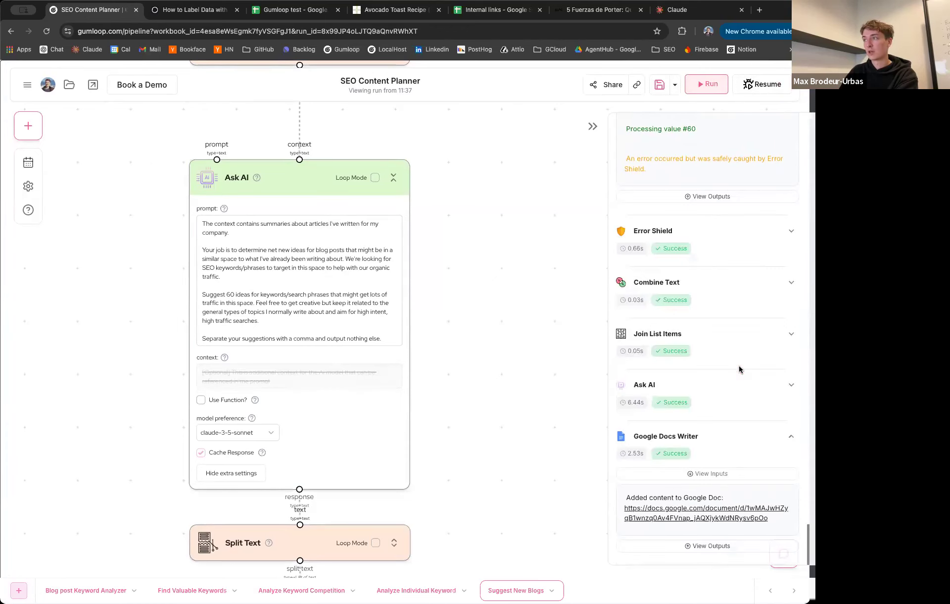
scroll(722, 379, up, 20)
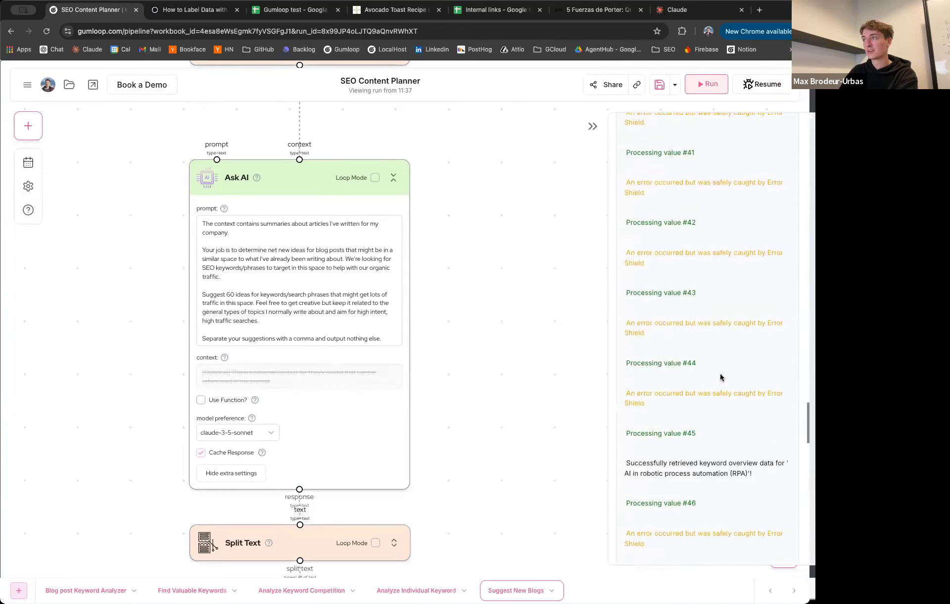
scroll(721, 377, down, 15)
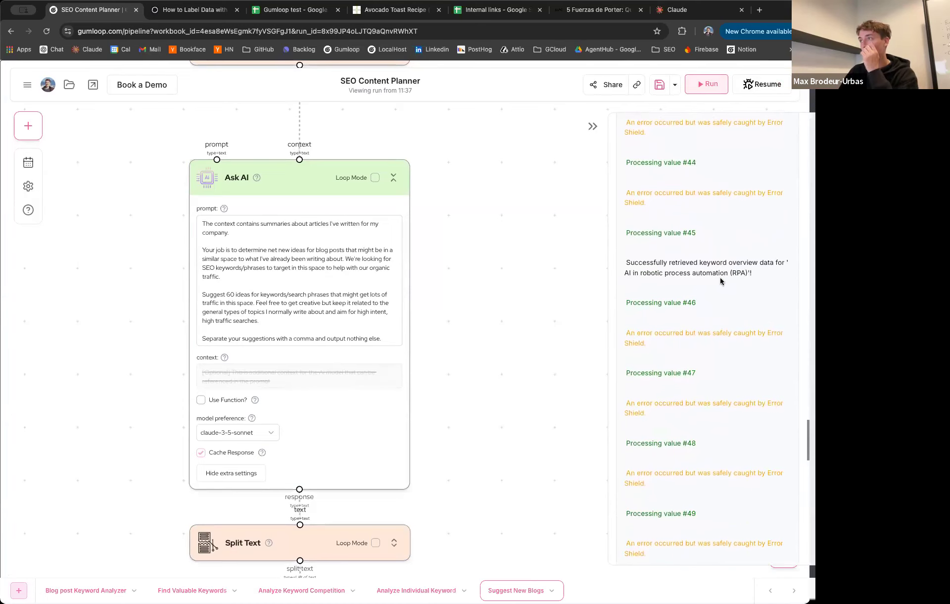
scroll(694, 282, up, 20)
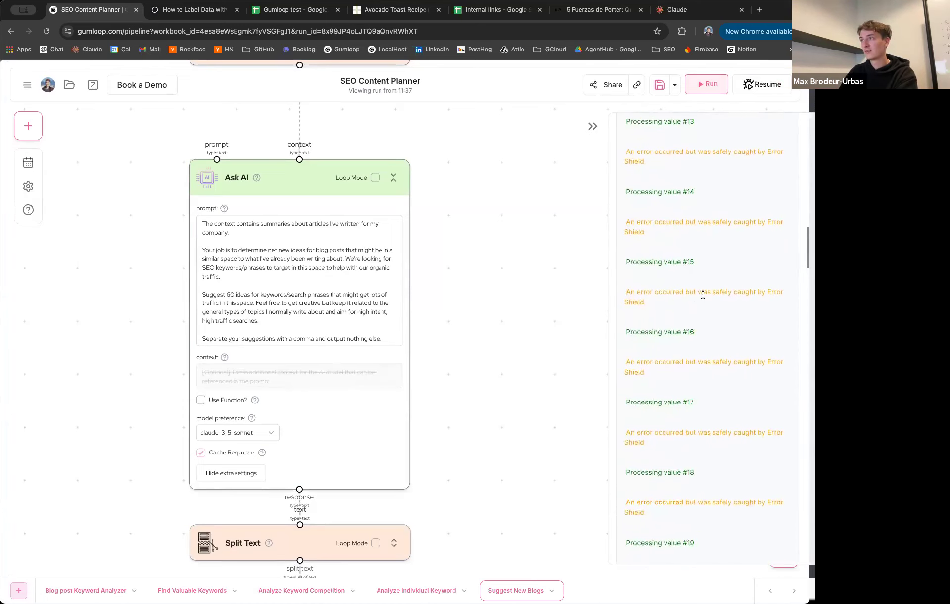
scroll(693, 305, up, 8)
scroll(496, 319, up, 1)
Step: Expand the first Ask AI entry in the run log and read through the keyword ideas in its response
drag(331, 222, 321, 171)
click(727, 402)
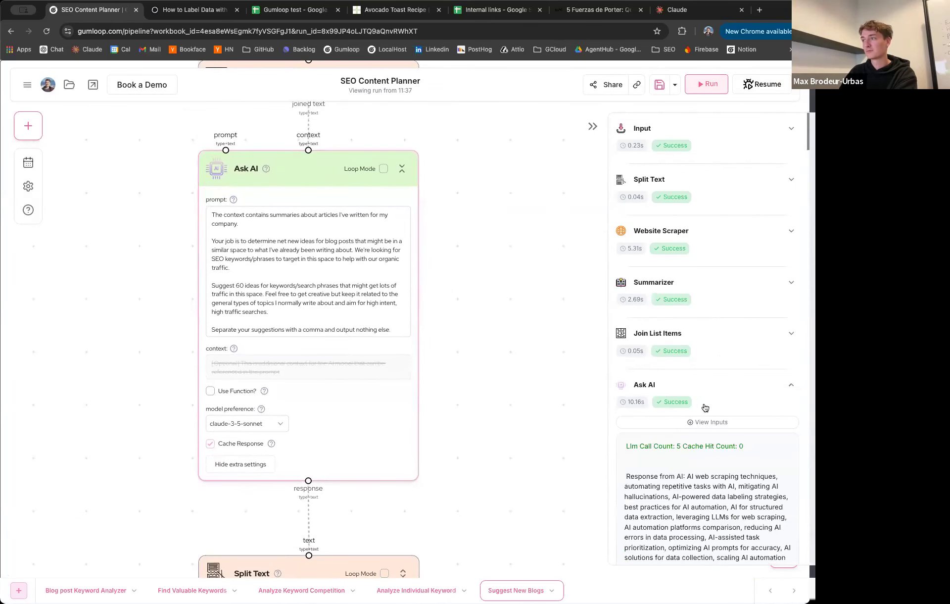
scroll(718, 381, down, 10)
drag(685, 315, 770, 442)
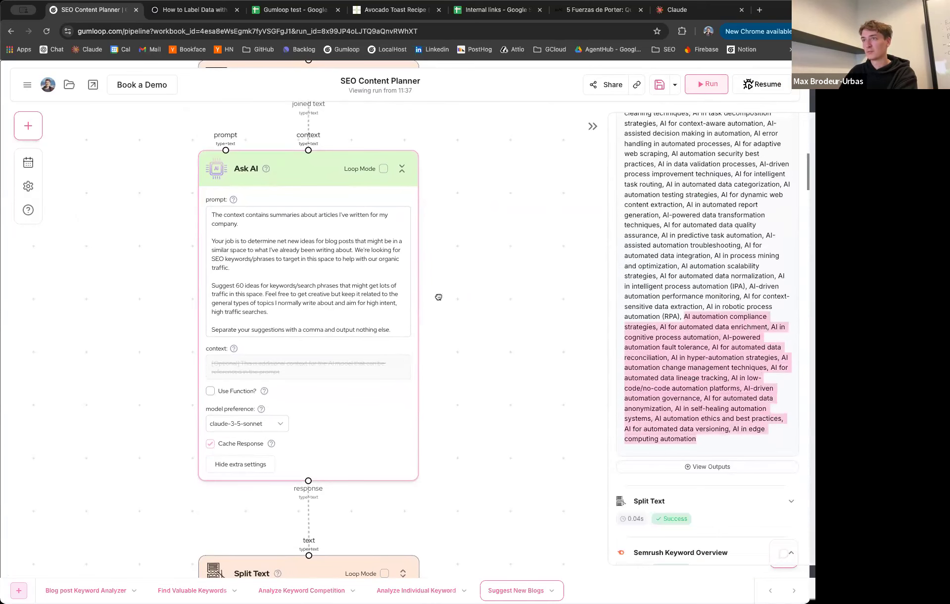
Step: Add the paragraph "Be very general here so we hit high volume keywords in the related space." after "high traffic searches." in the first Ask AI prompt
click(300, 308)
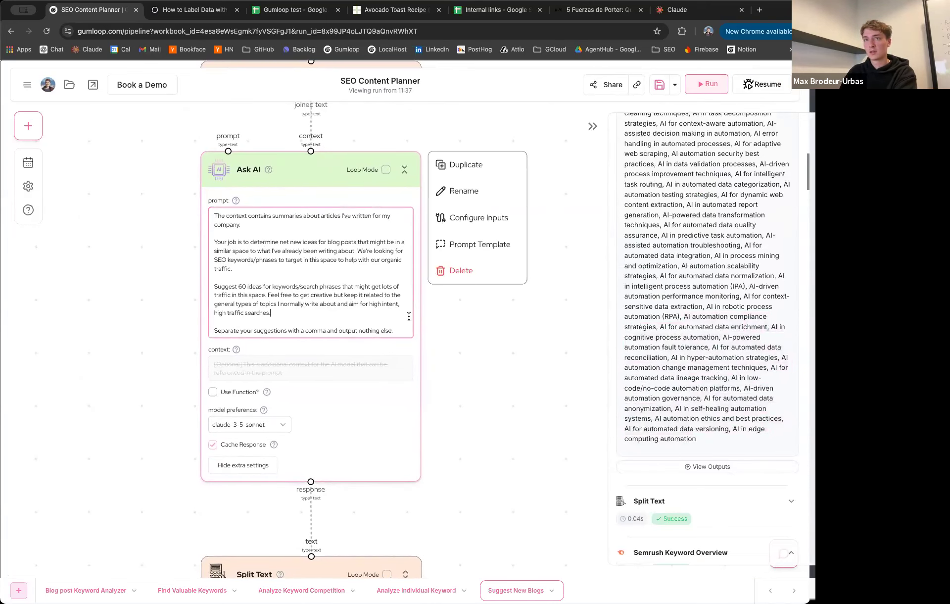
key(Return)
key(Return)
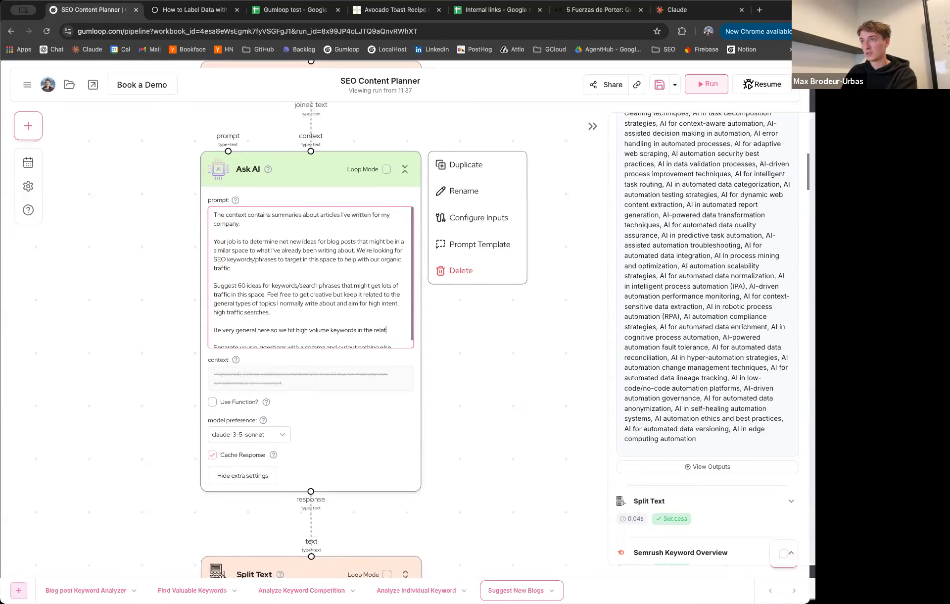
text(ace.)
click(577, 339)
Step: Resume the previous run of the Suggest New Blogs flow from the first Ask AI node
scroll(478, 316, down, 5)
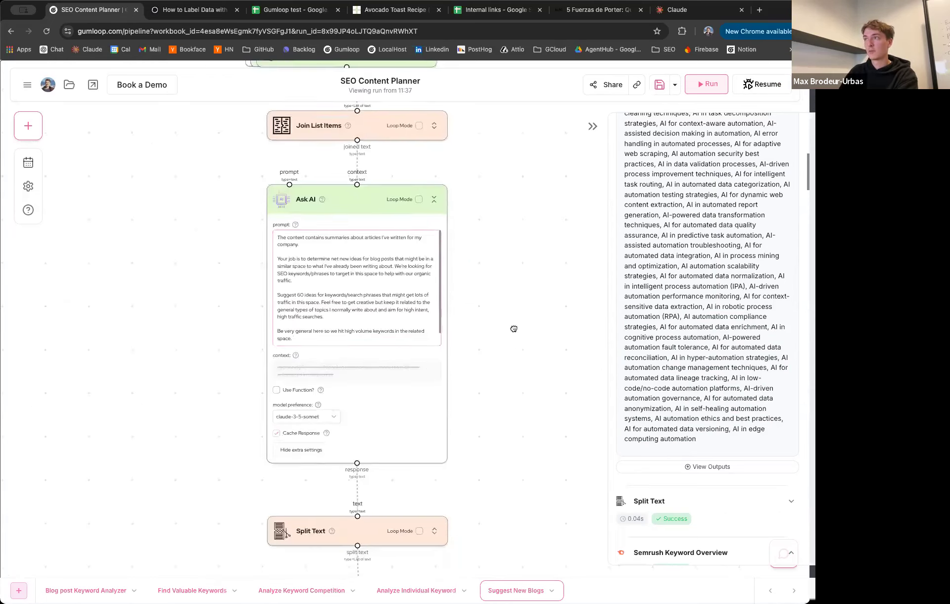
scroll(478, 315, up, 5)
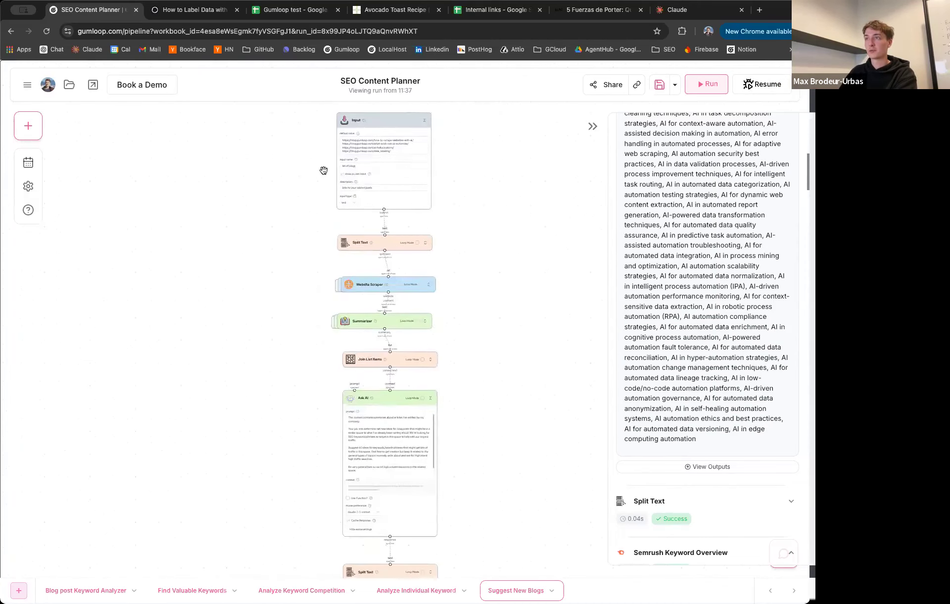
drag(291, 302, 284, 226)
scroll(295, 299, up, 5)
drag(324, 331, 259, 222)
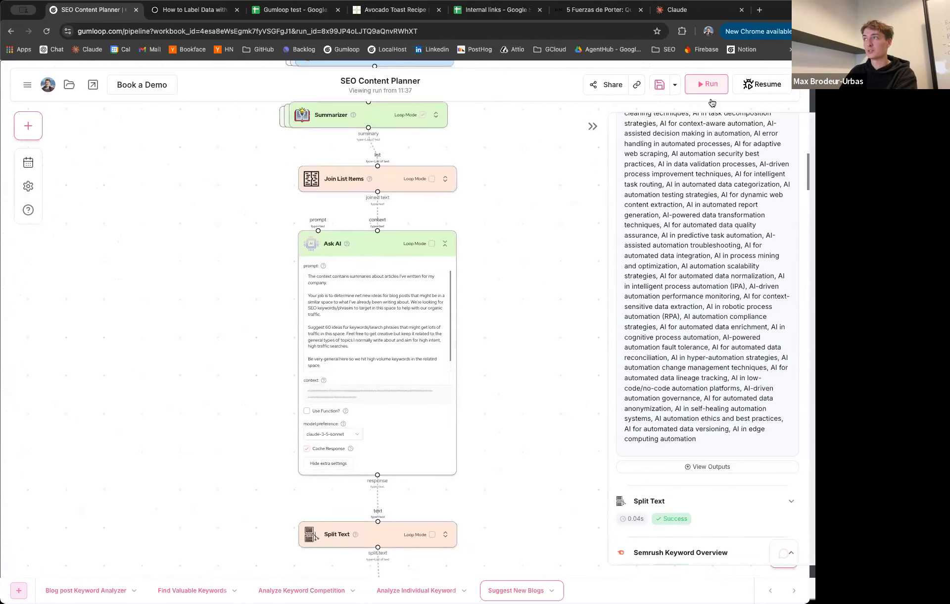
click(763, 84)
click(349, 253)
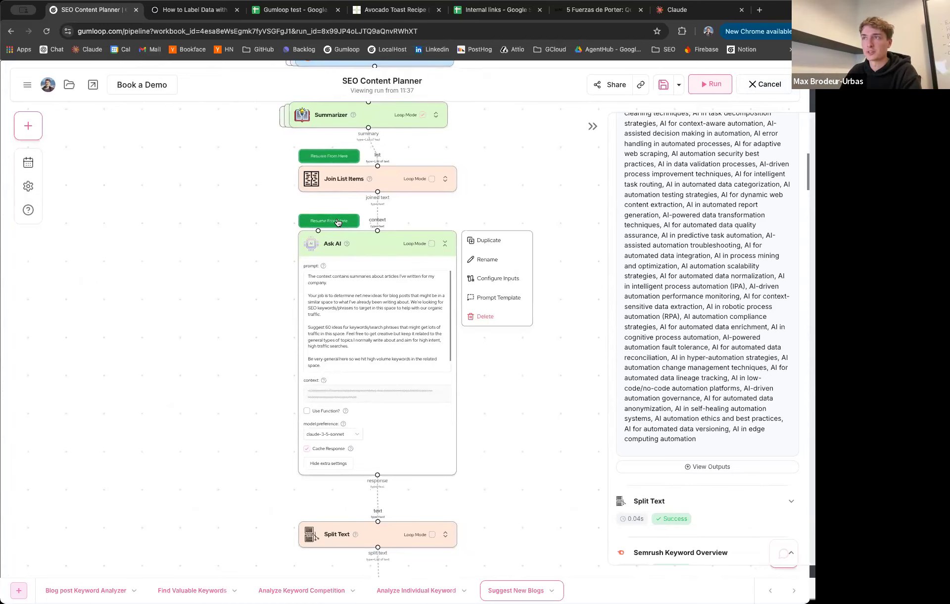
click(338, 222)
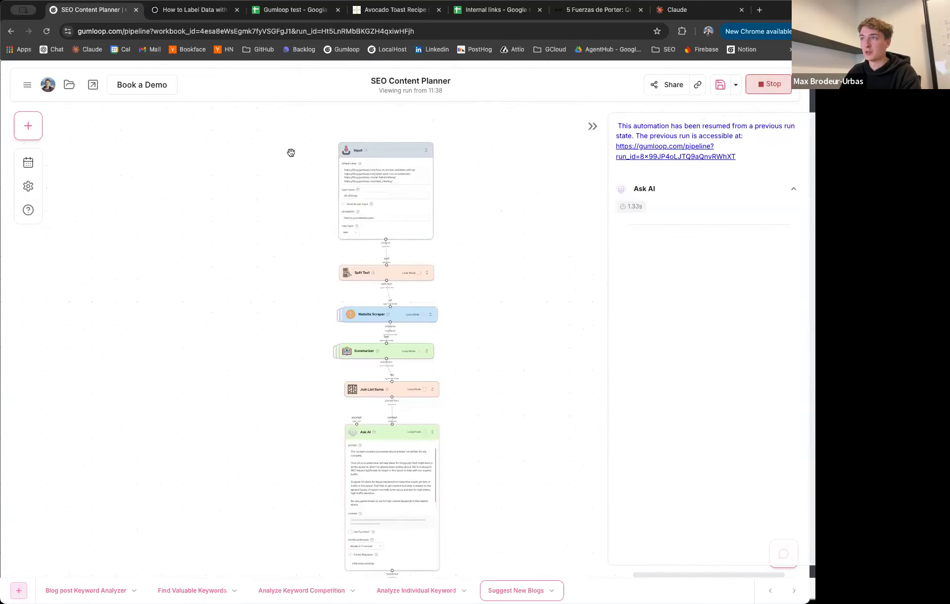
Step: Follow the resumed run along the flow and check the Combine Text entries in its log
scroll(308, 255, down, 5)
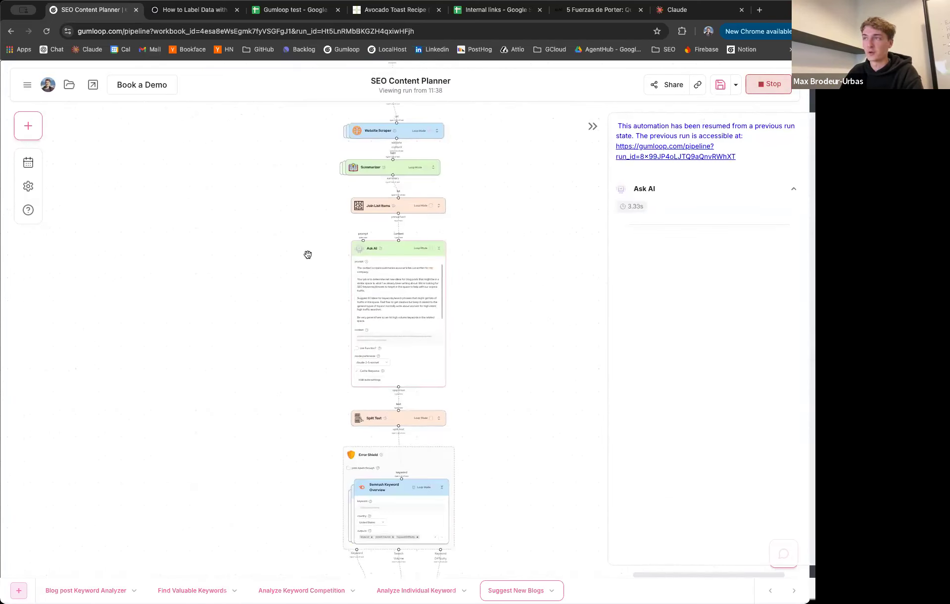
scroll(297, 258, down, 2)
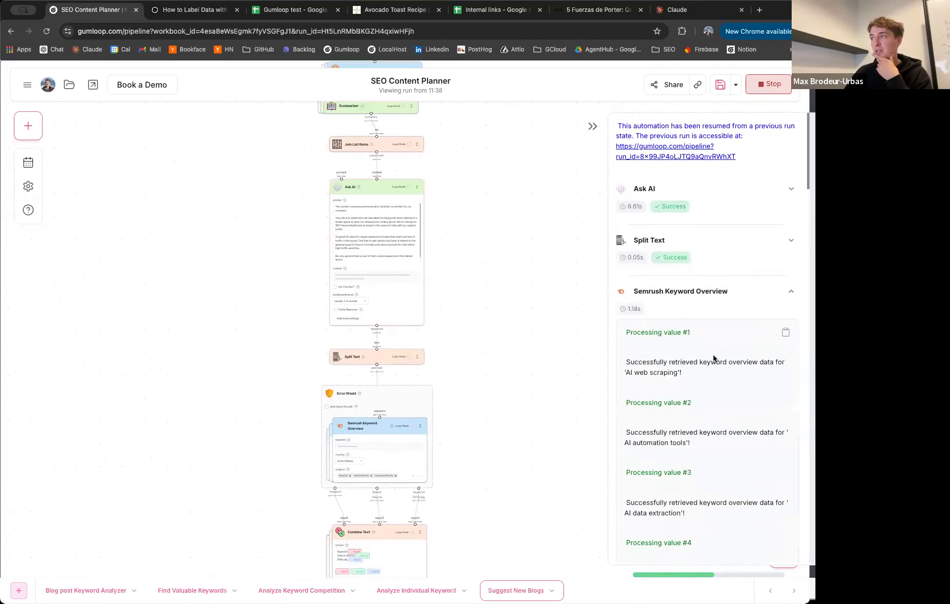
scroll(715, 358, down, 20)
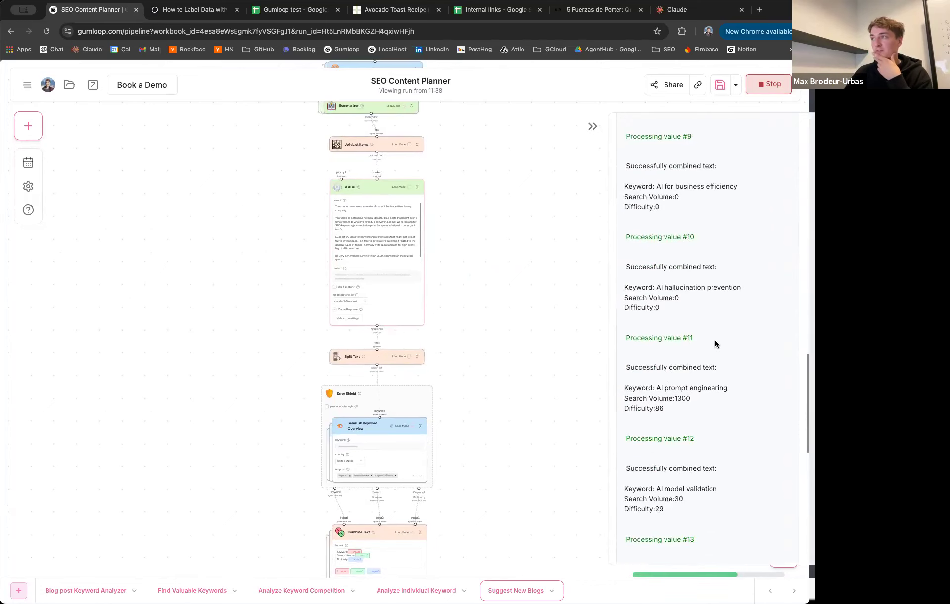
scroll(716, 341, up, 15)
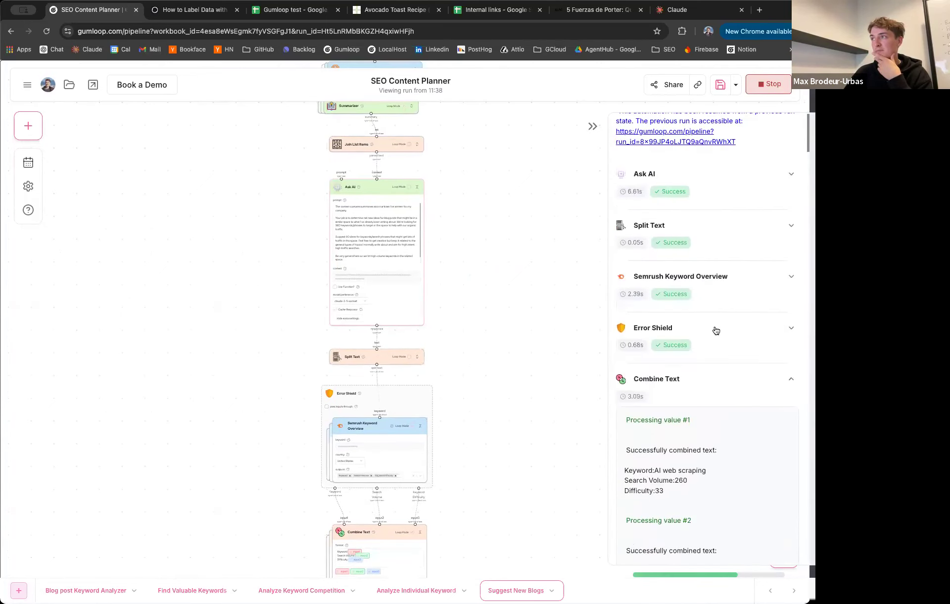
Step: Expand the resumed run's Semrush Keyword Overview log entry and compare its keyword results with the combined search volumes and difficulties
click(722, 292)
scroll(720, 347, down, 6)
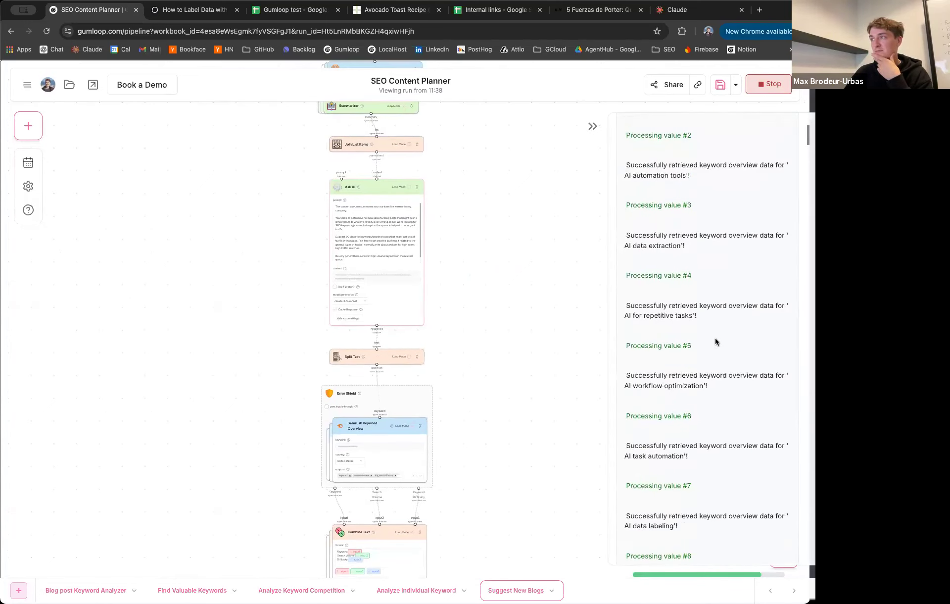
scroll(703, 297, down, 2)
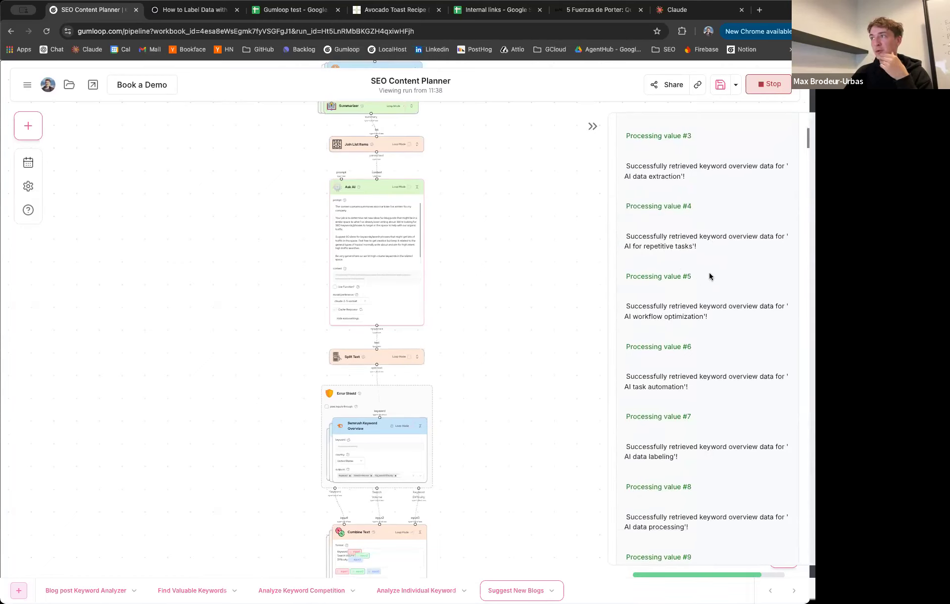
scroll(710, 276, down, 4)
scroll(745, 317, down, 15)
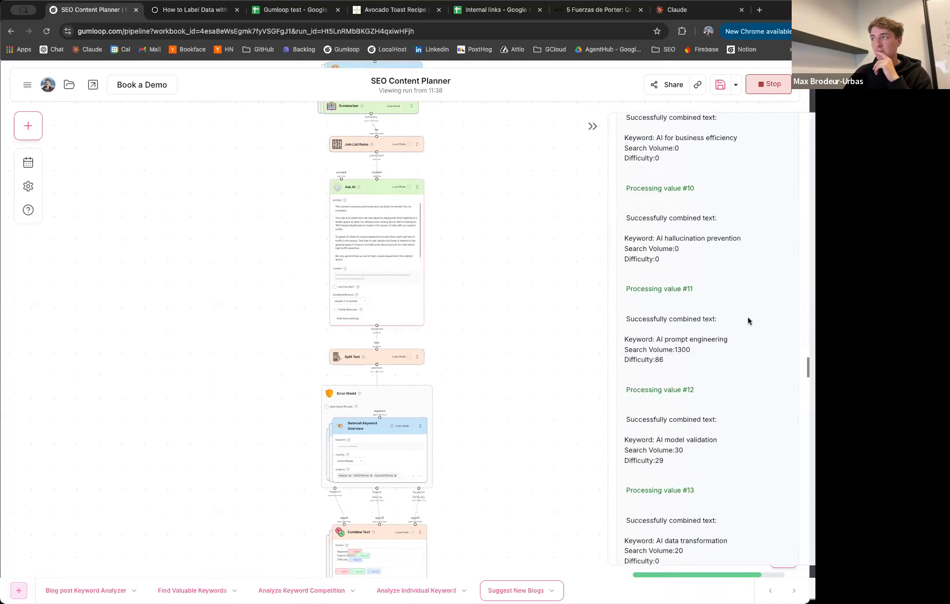
Step: Look over the flow's nodes from Split Text at the start down to the Semrush Keyword Overview and Combine Text nodes
scroll(525, 267, up, 5)
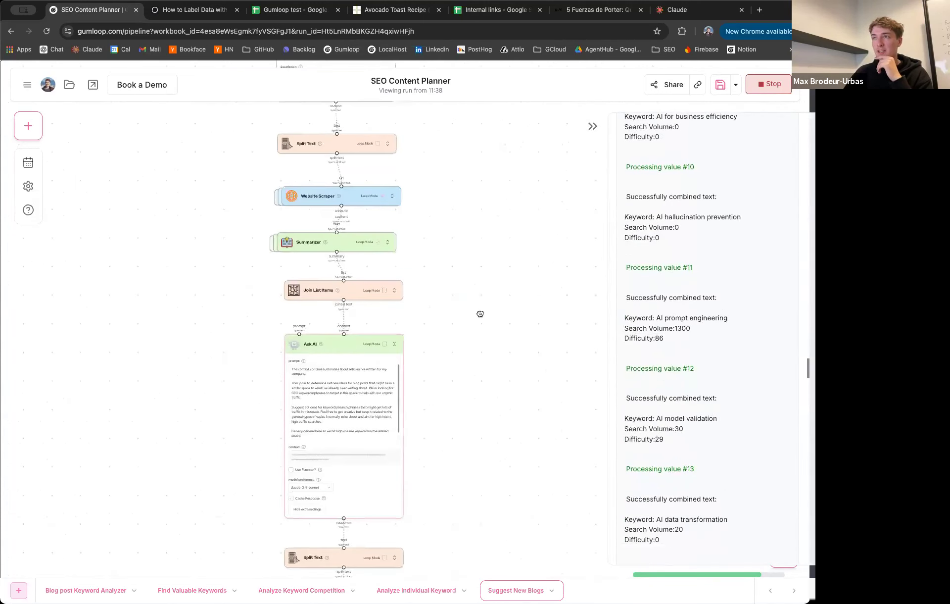
scroll(476, 306, up, 2)
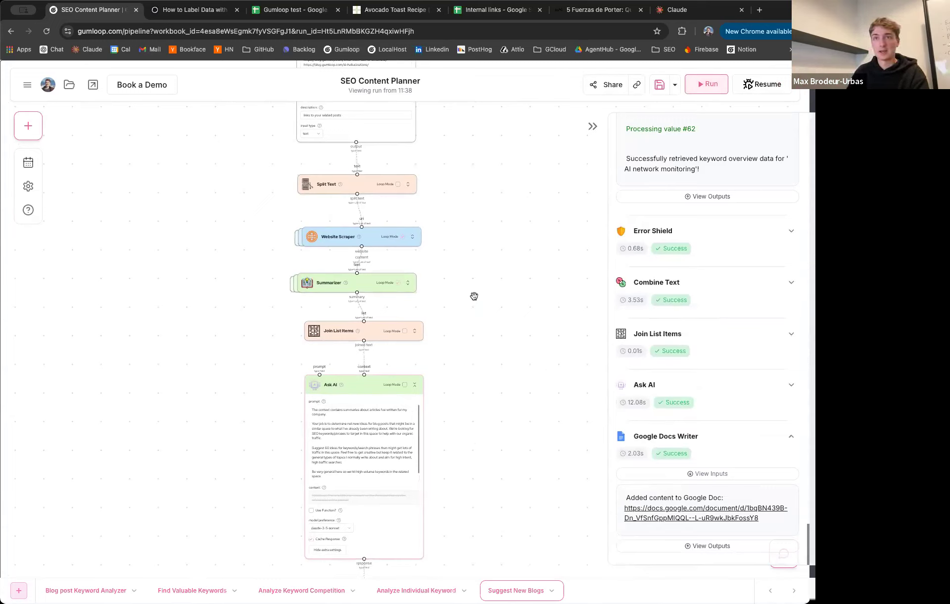
scroll(472, 359, down, 10)
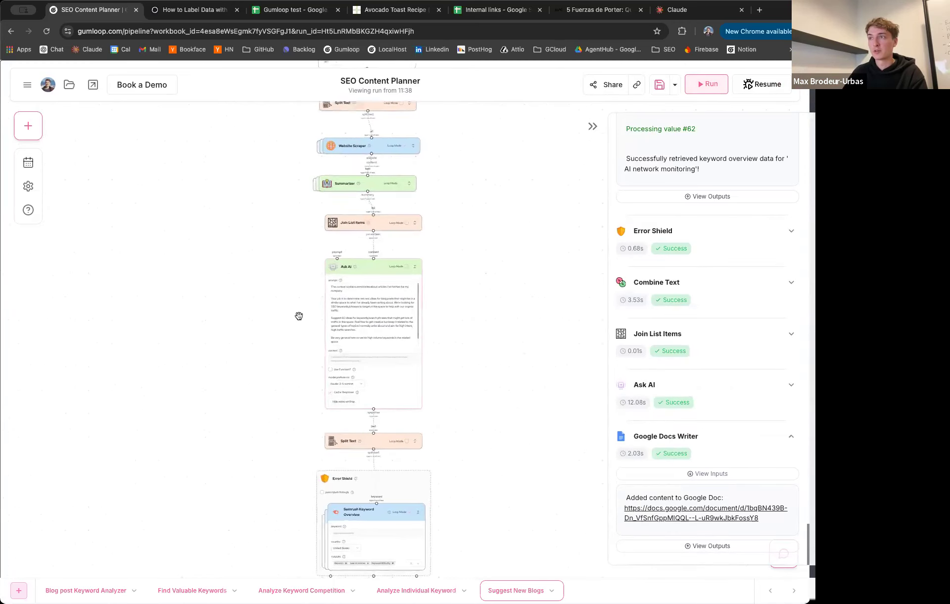
scroll(235, 256, down, 5)
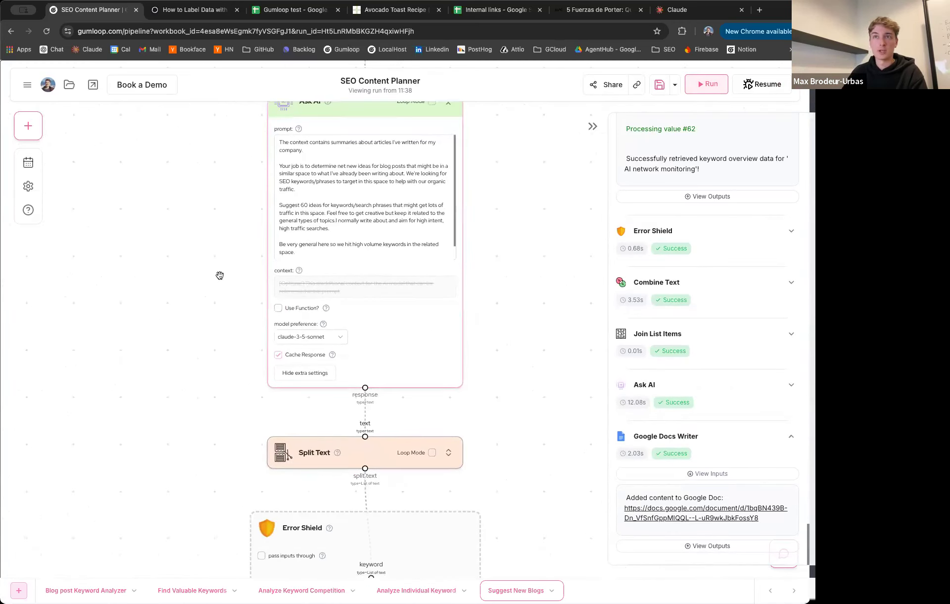
scroll(197, 367, down, 10)
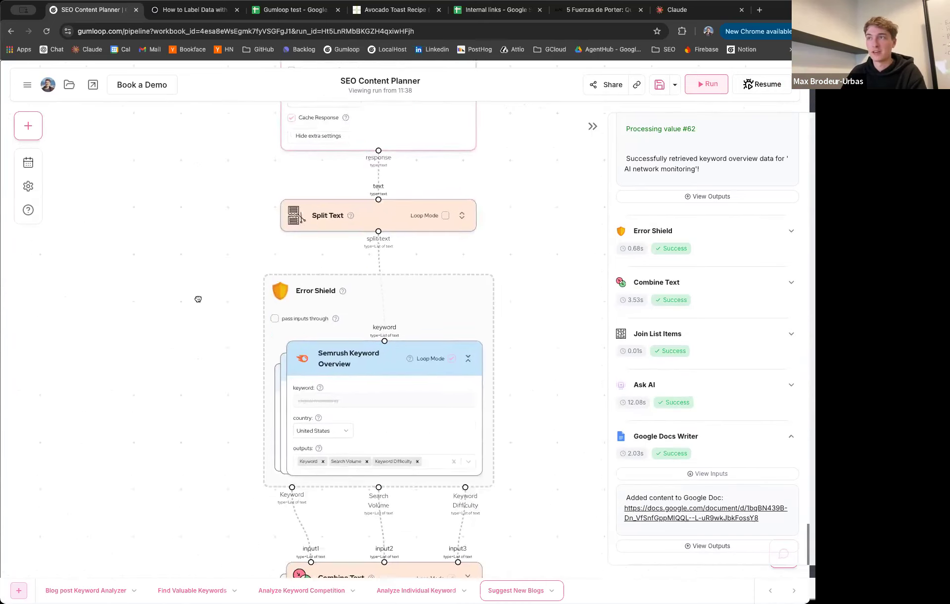
scroll(209, 331, down, 10)
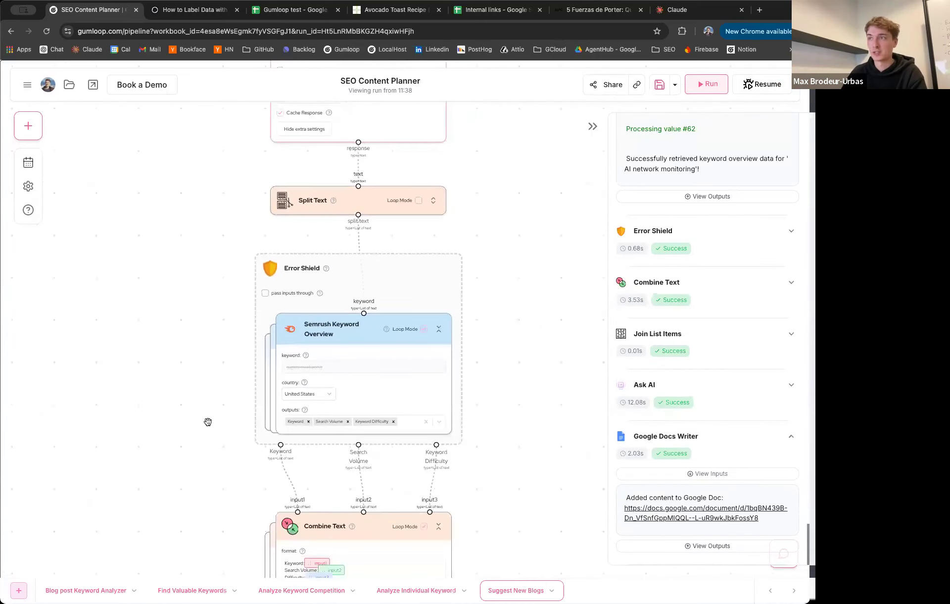
Step: Open the Google Doc linked in the Google Docs Writer log entry and read its keyword analysis and recommendations
click(700, 513)
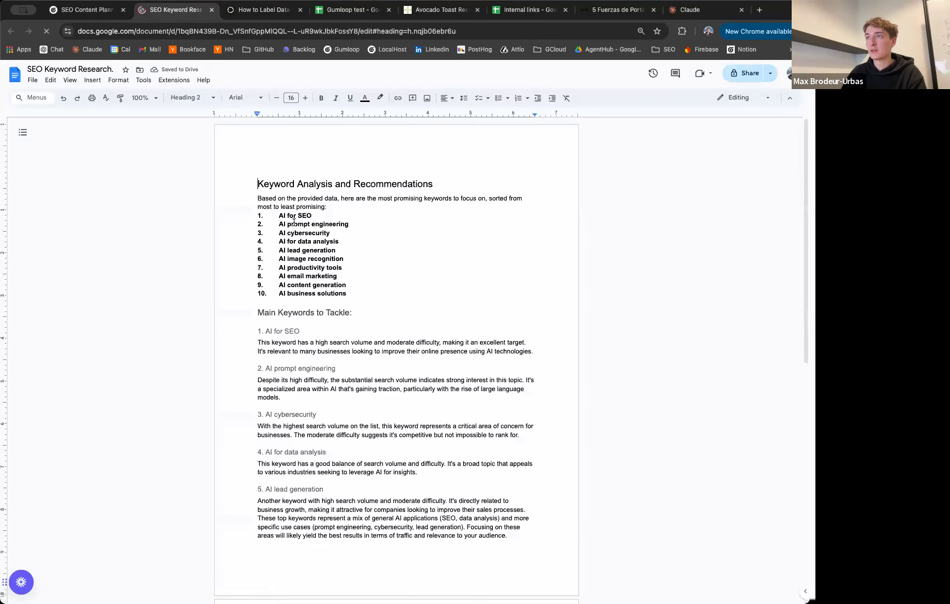
drag(279, 214, 369, 293)
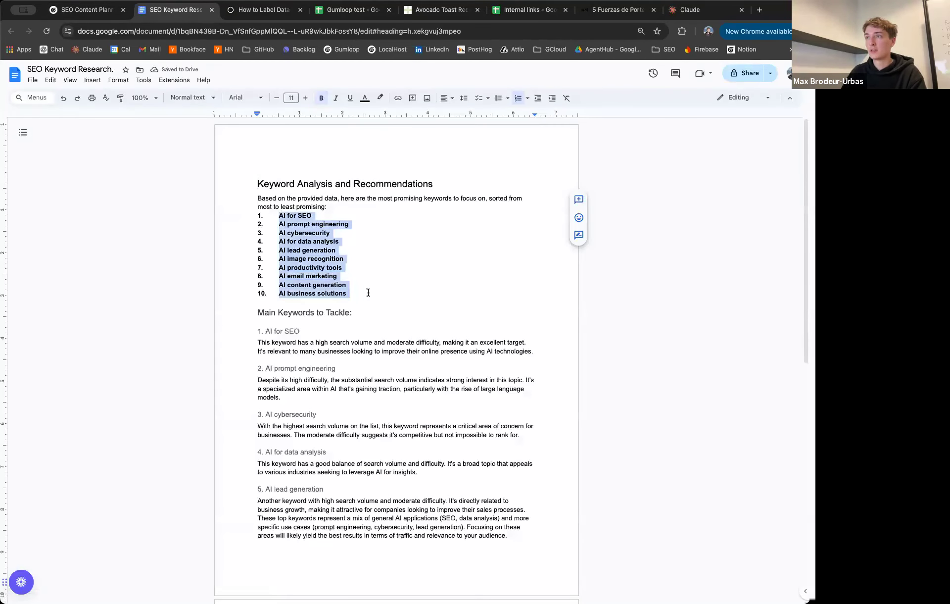
click(282, 188)
scroll(314, 266, down, 7)
scroll(319, 265, up, 7)
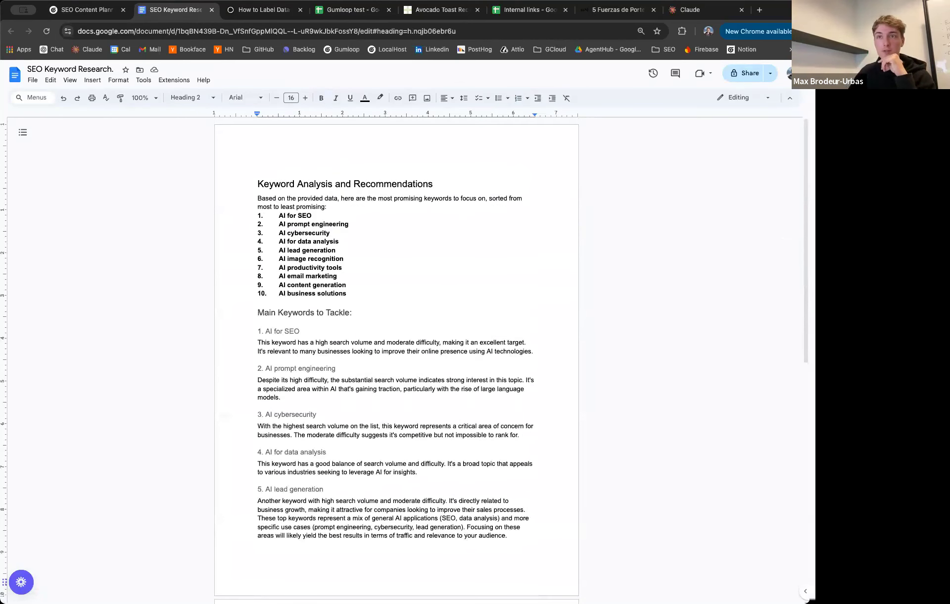
Step: Highlight AI for SEO and the rest of the ranked keyword list in the document to examine the recommendations
click(302, 216)
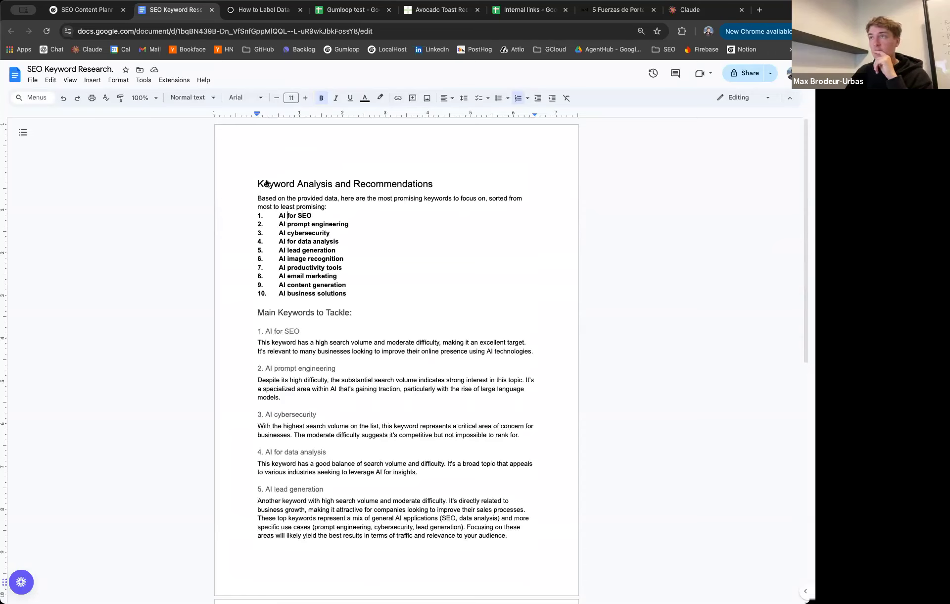
drag(361, 218, 259, 214)
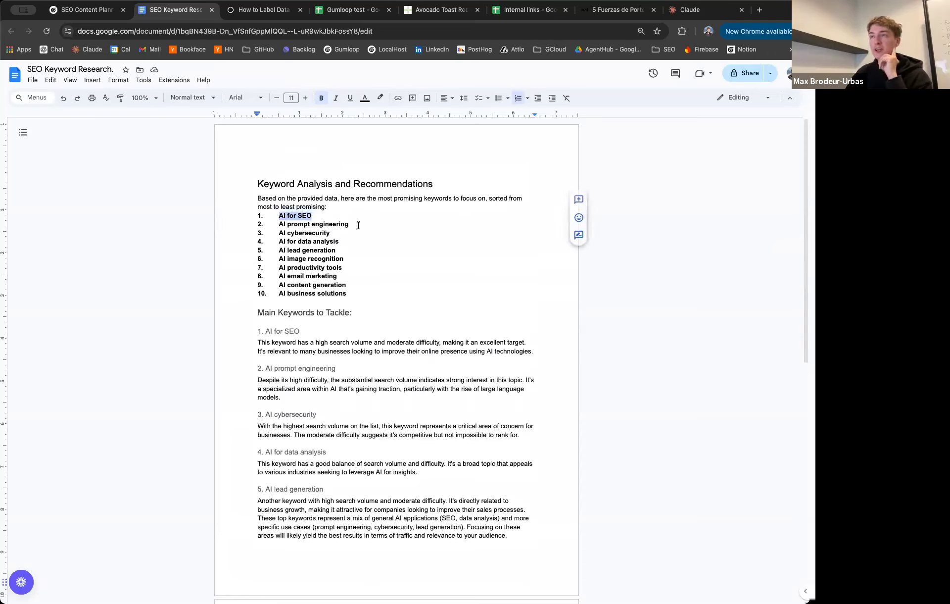
drag(371, 310, 278, 214)
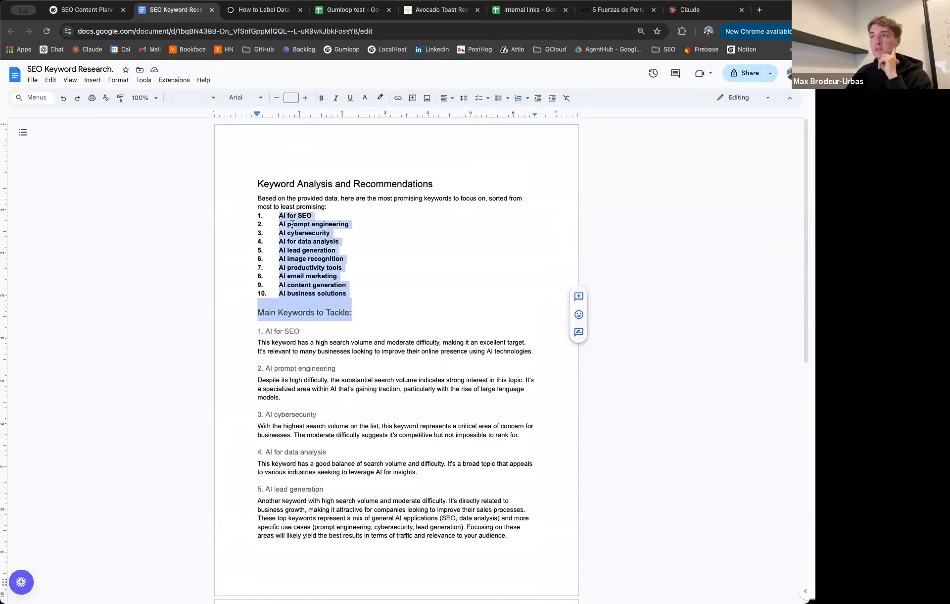
click(422, 294)
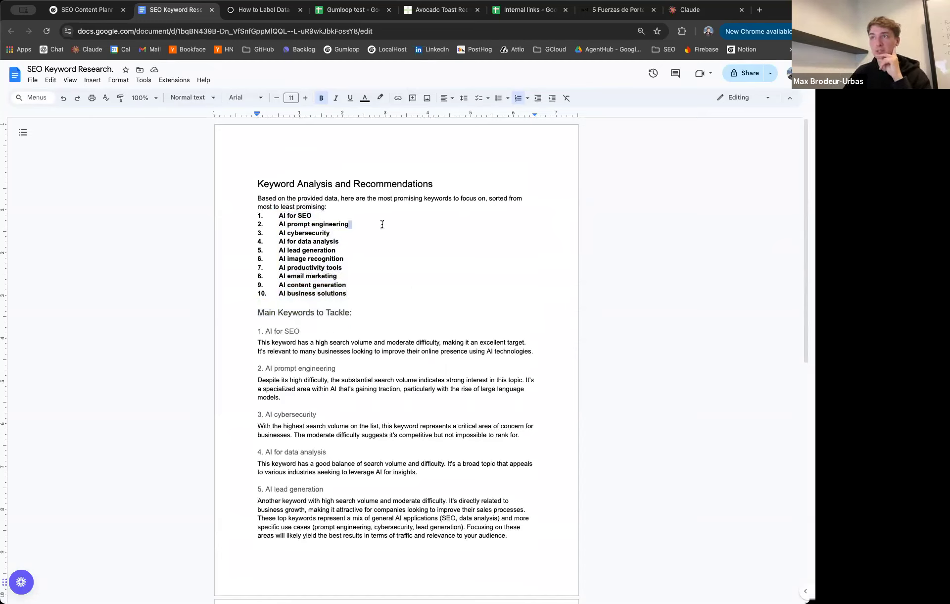
drag(382, 224, 274, 212)
Step: Return to the SEO Content Planner flow and examine the second Ask AI node's keyword prioritization prompt
click(86, 9)
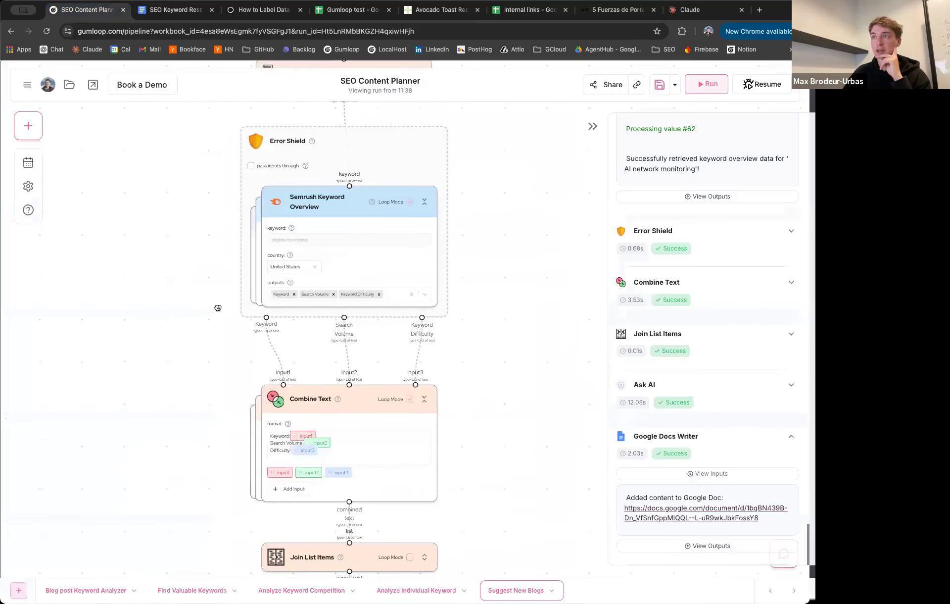
scroll(203, 317, down, 5)
scroll(193, 359, down, 5)
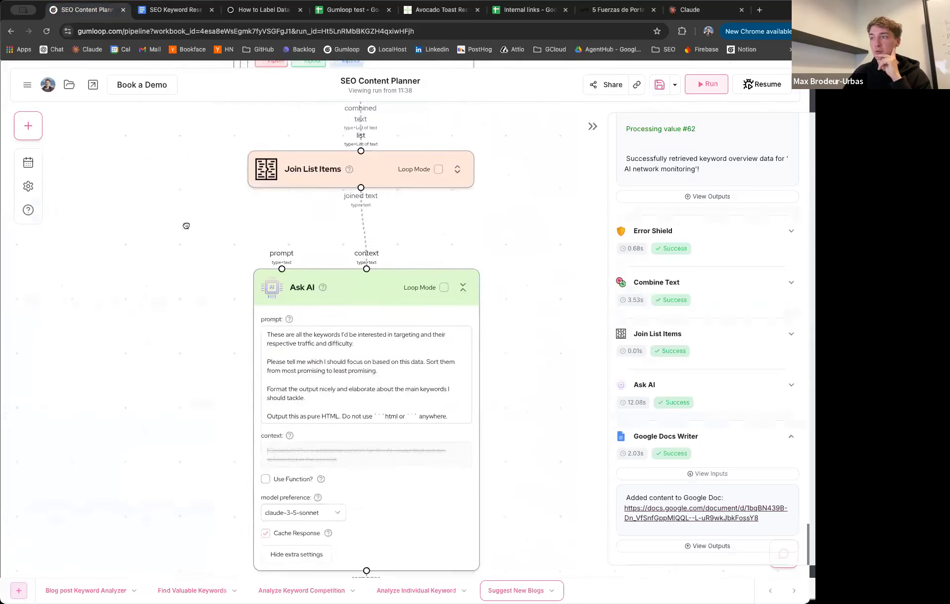
Step: Add the line SPECIFY THE SEARCH VOLUME AND DIFFICULTY FOR EACH HIGH VALUE KEYWORD to the Ask AI prompt, above the pure HTML instruction
mouse_move(318, 239)
drag(327, 213, 316, 212)
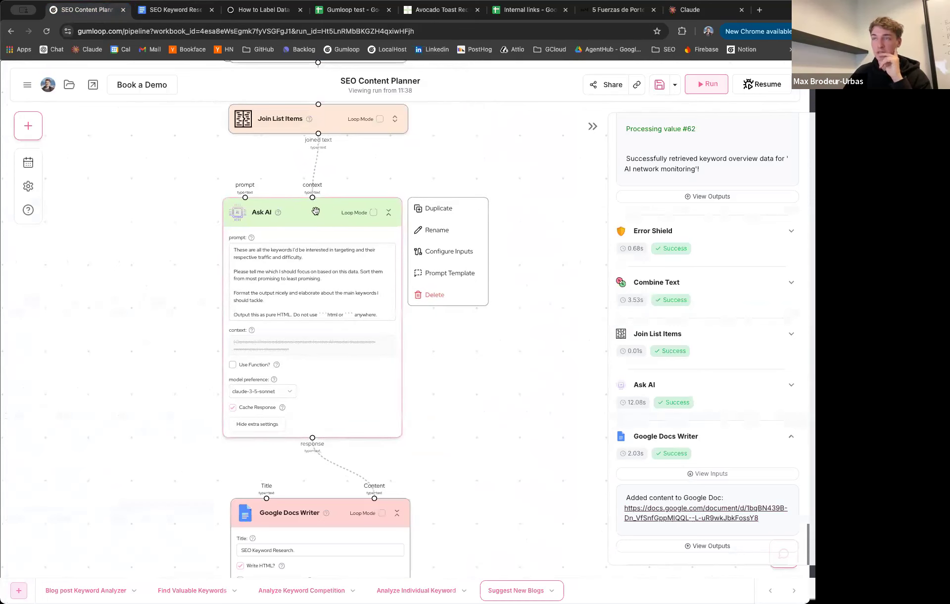
click(333, 299)
scroll(183, 281, up, 3)
drag(185, 278, 123, 241)
scroll(123, 242, up, 2)
click(322, 285)
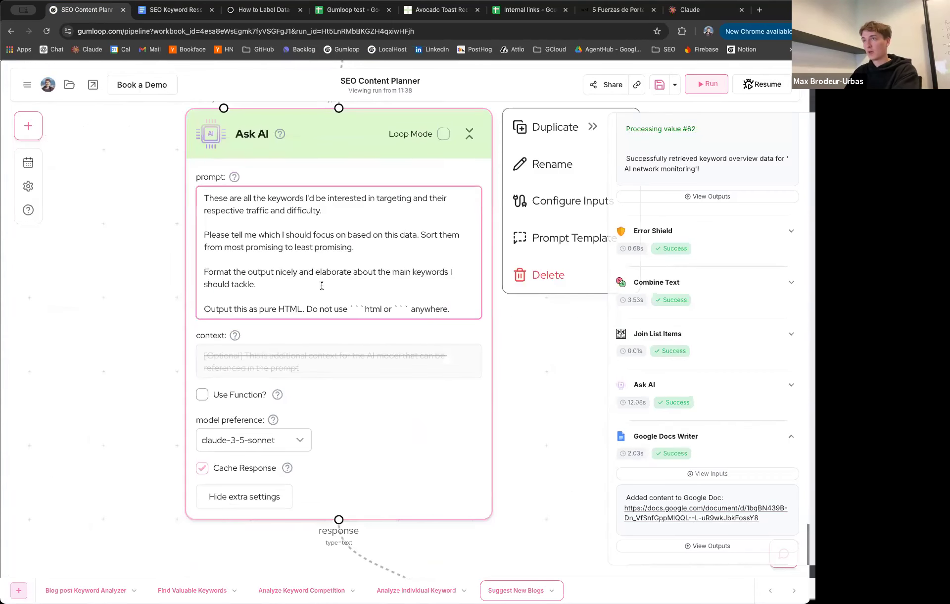
key(Return)
key(Return)
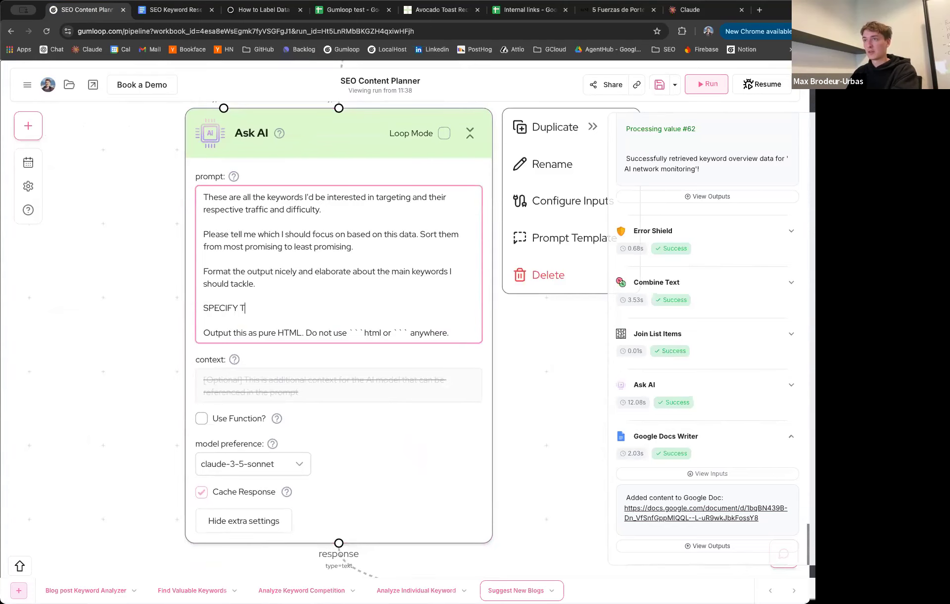
scroll(157, 261, down, 5)
drag(156, 255, 149, 339)
scroll(149, 366, up, 5)
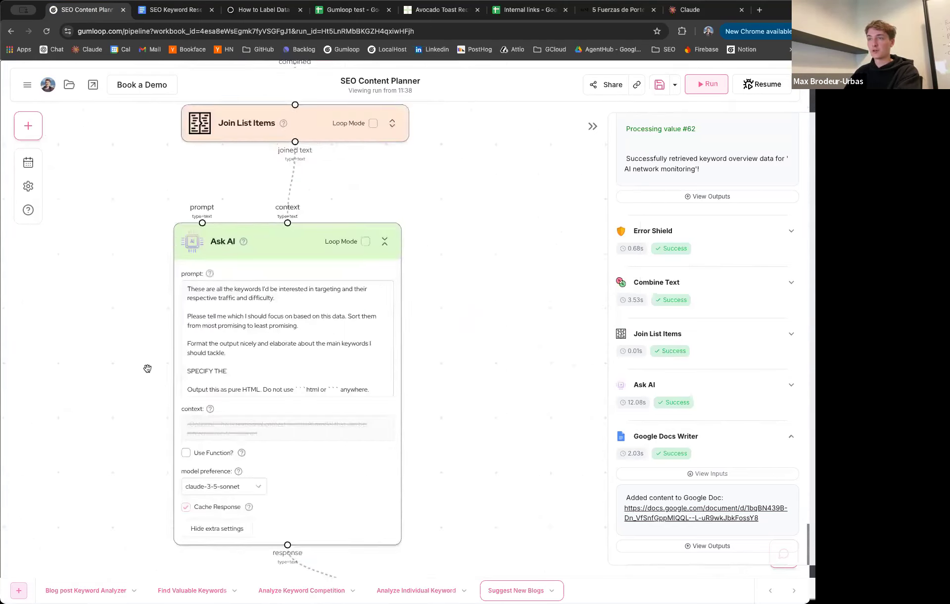
click(306, 372)
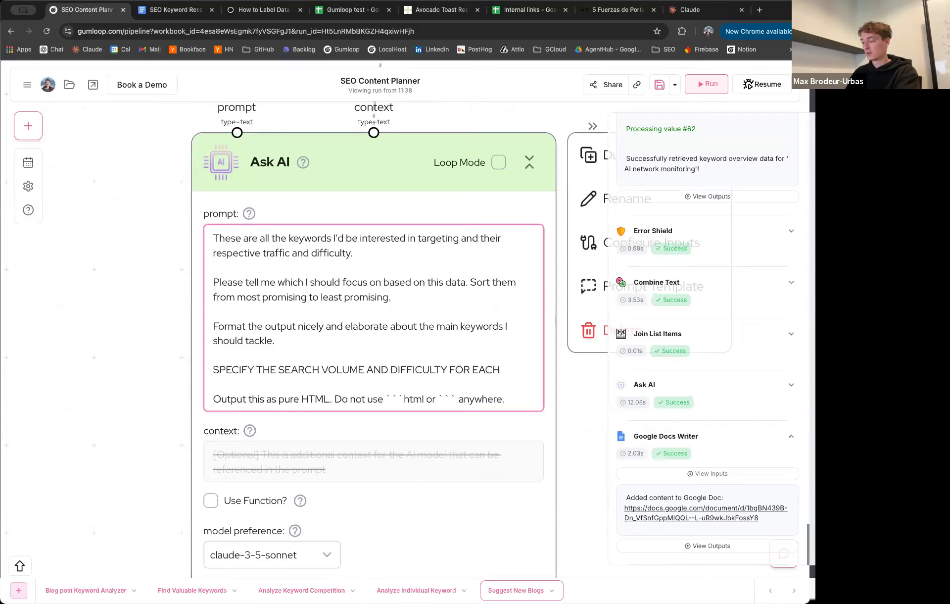
text(VALUE KEYWORD)
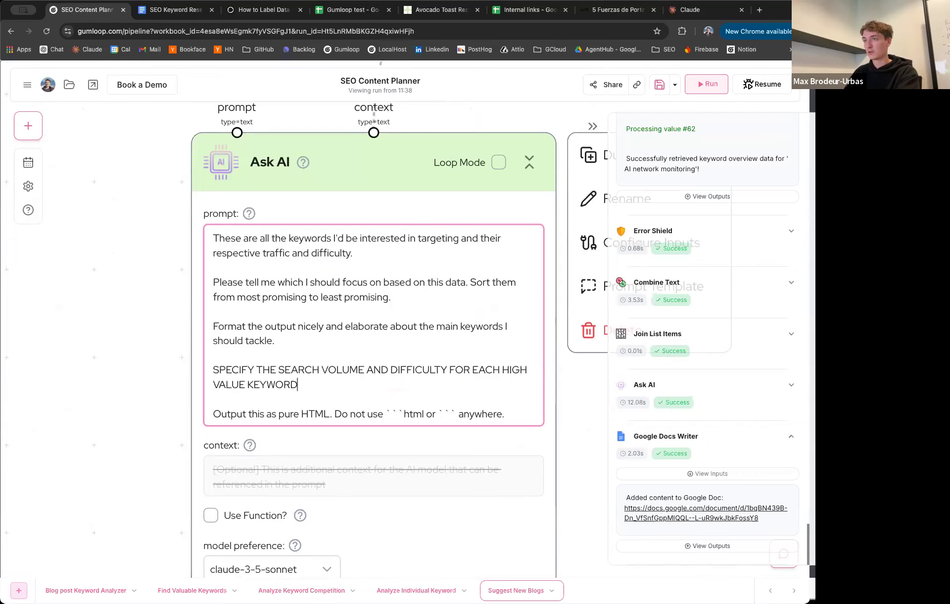
Step: Save the flow and resume the previous run from the edited Ask AI node that feeds the Google Docs Writer
key(ctrl+s)
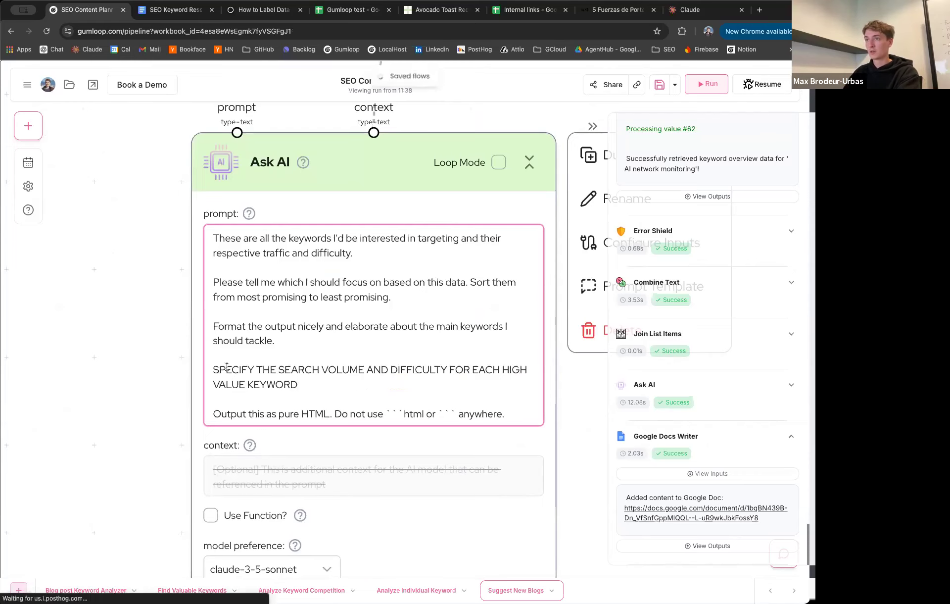
click(764, 95)
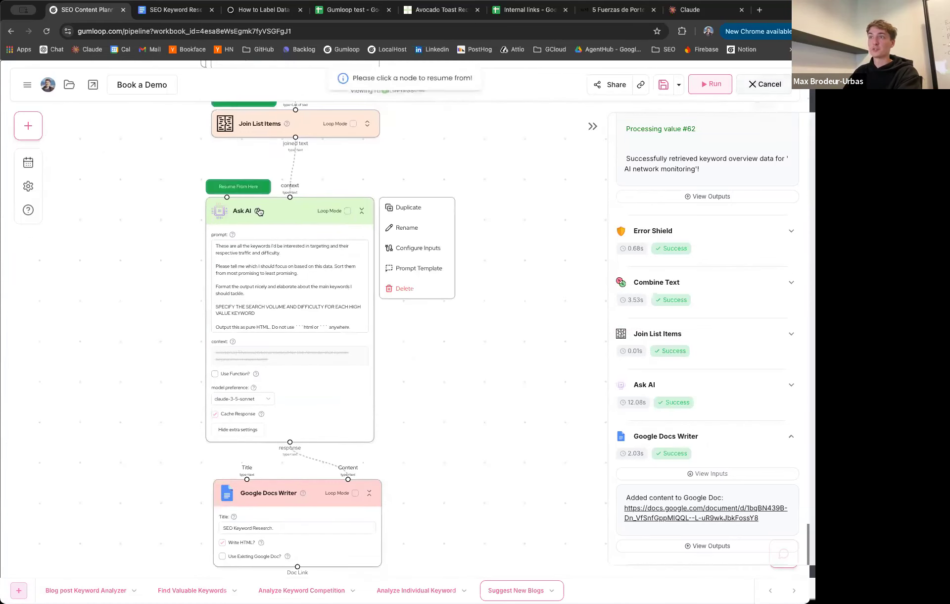
click(238, 187)
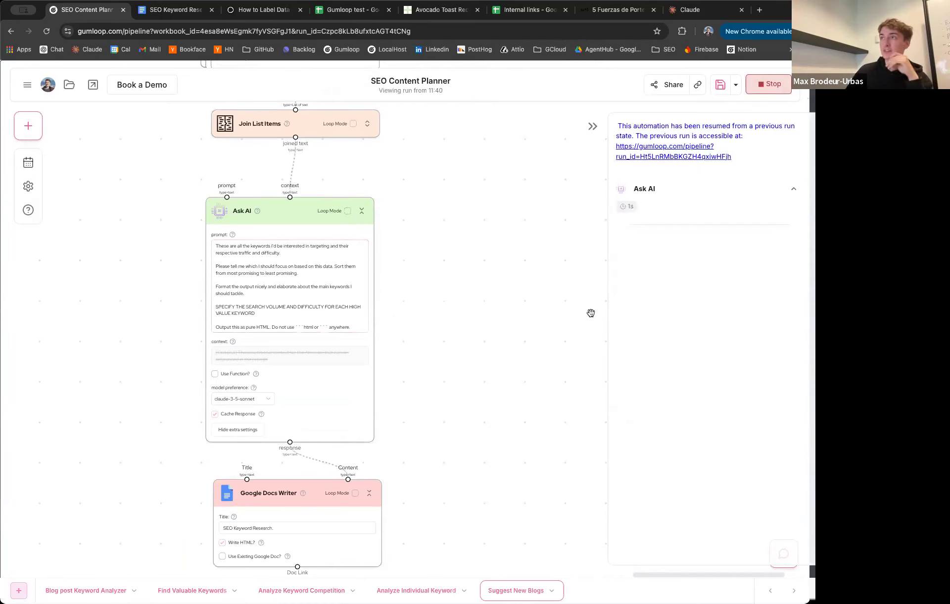
scroll(492, 305, down, 5)
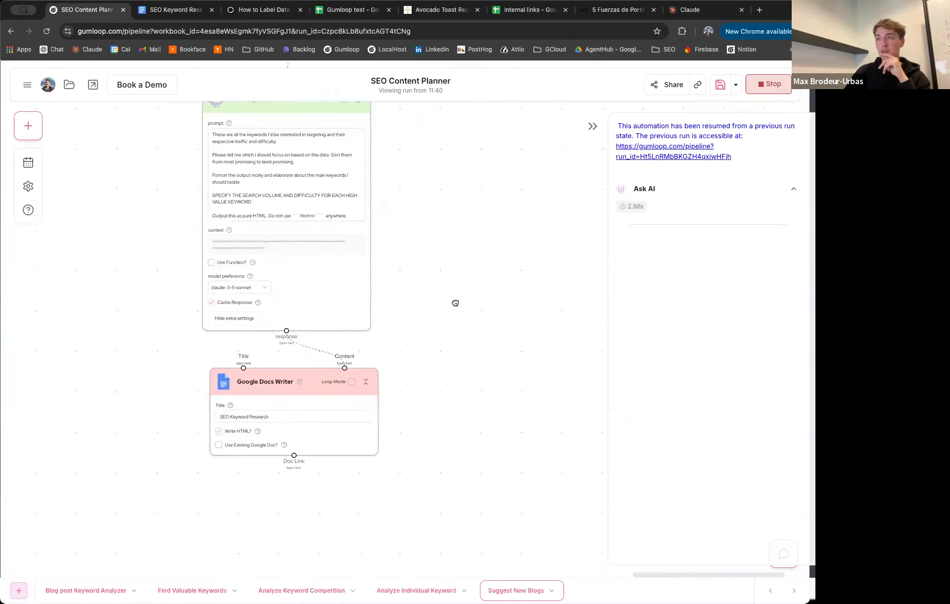
mouse_move(318, 351)
drag(318, 350, 316, 374)
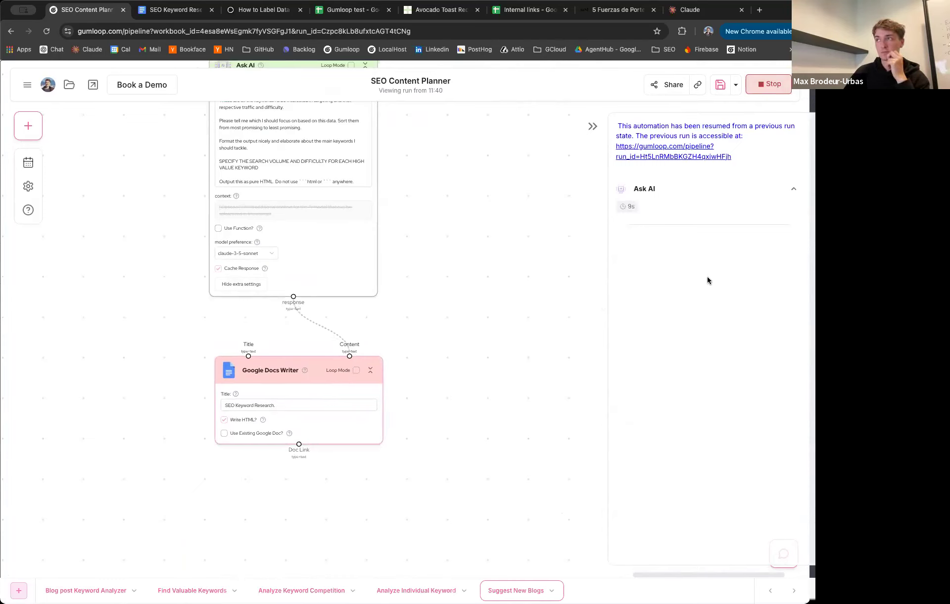
Step: Look back at the earlier SEO Keyword Research document, then open the new Google Doc produced by the resumed run
click(173, 9)
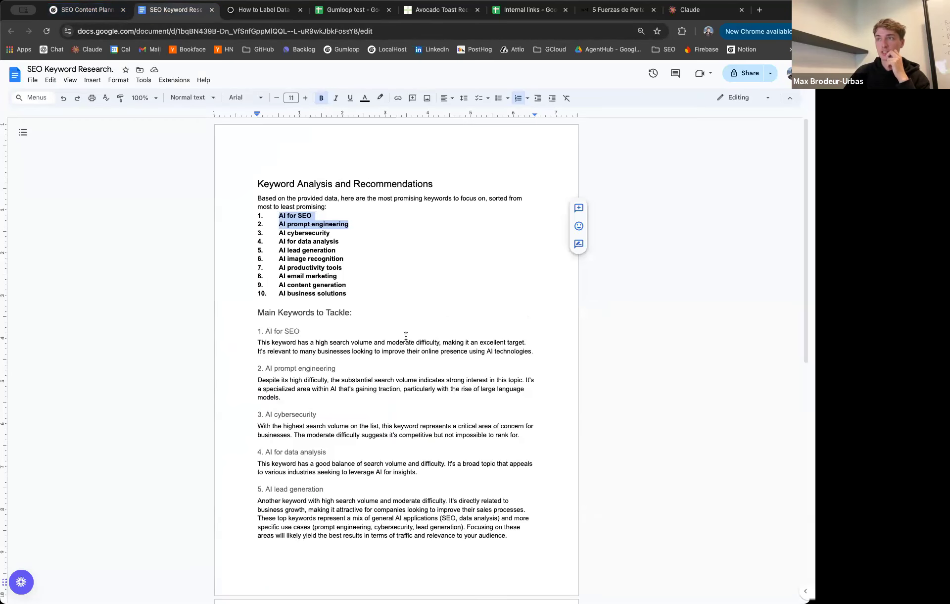
key(ctrl+shift+Tab)
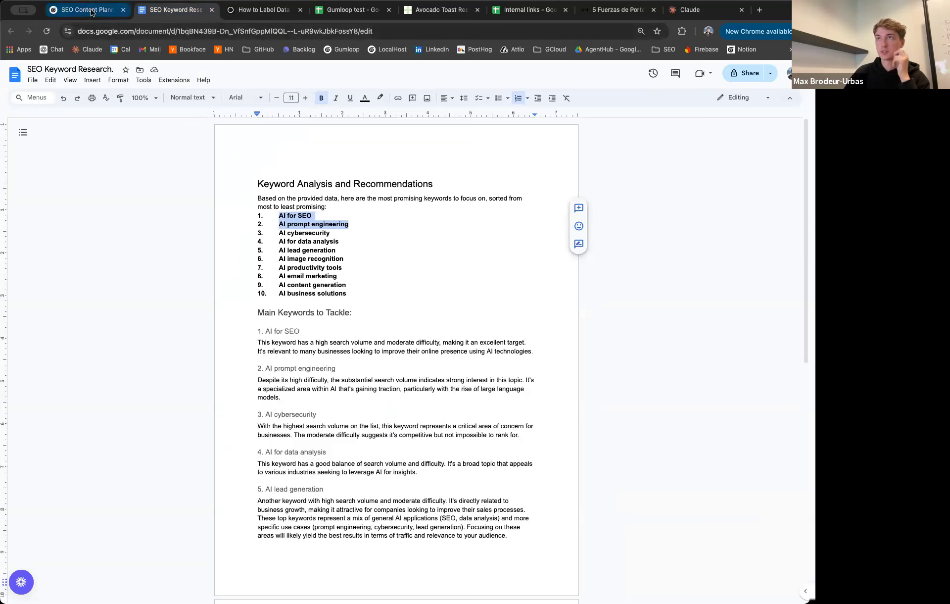
click(659, 323)
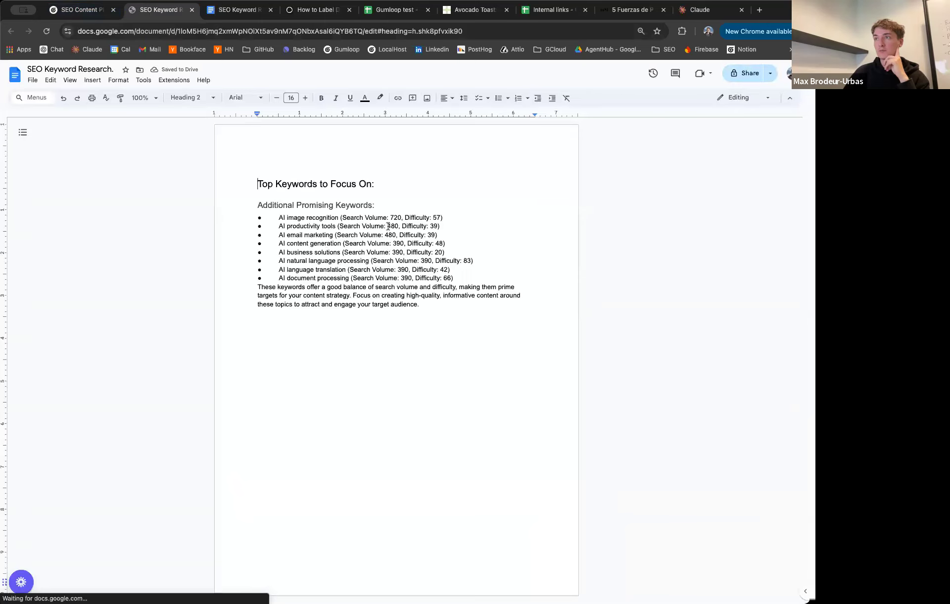
Step: Examine the listed keywords under Additional Promising Keywords in the SEO Keyword Research document
drag(448, 218, 354, 214)
drag(278, 217, 481, 279)
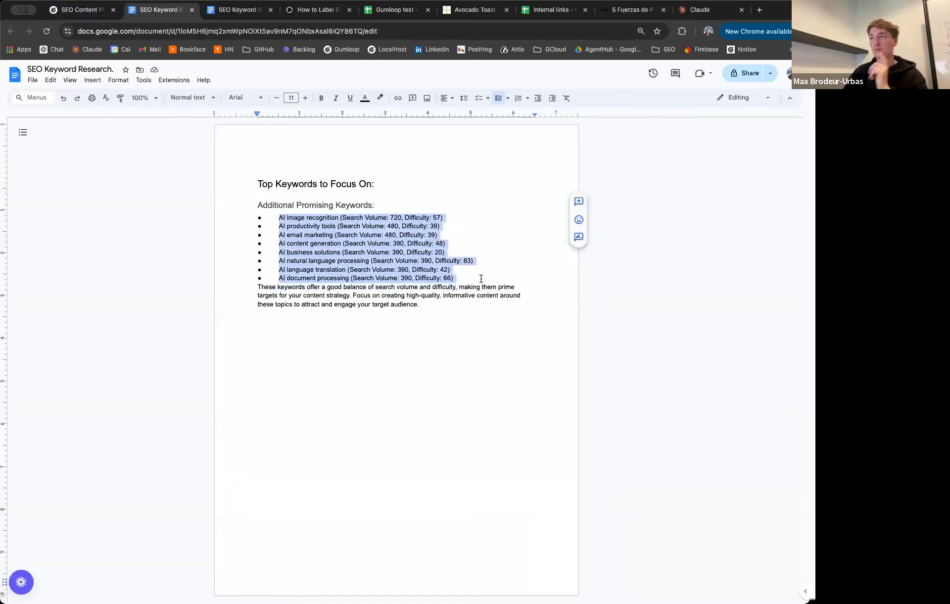
click(482, 278)
Step: Switch to the SEO Content Planner flow and add the line "Provide justifications for each" before the HTML instruction in the Ask AI prompt
click(72, 11)
scroll(141, 312, up, 3)
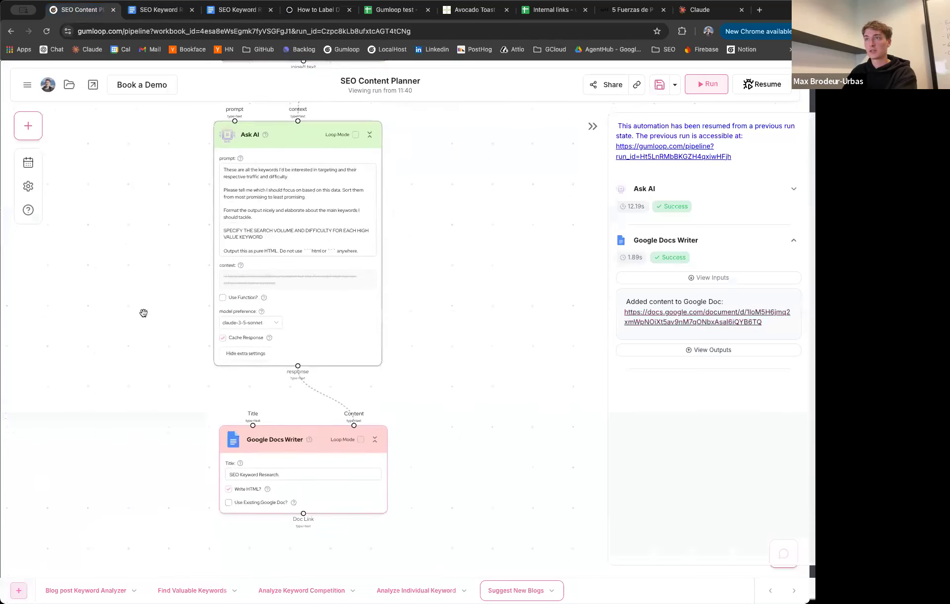
scroll(347, 297, up, 5)
click(371, 247)
key(Return)
key(Return)
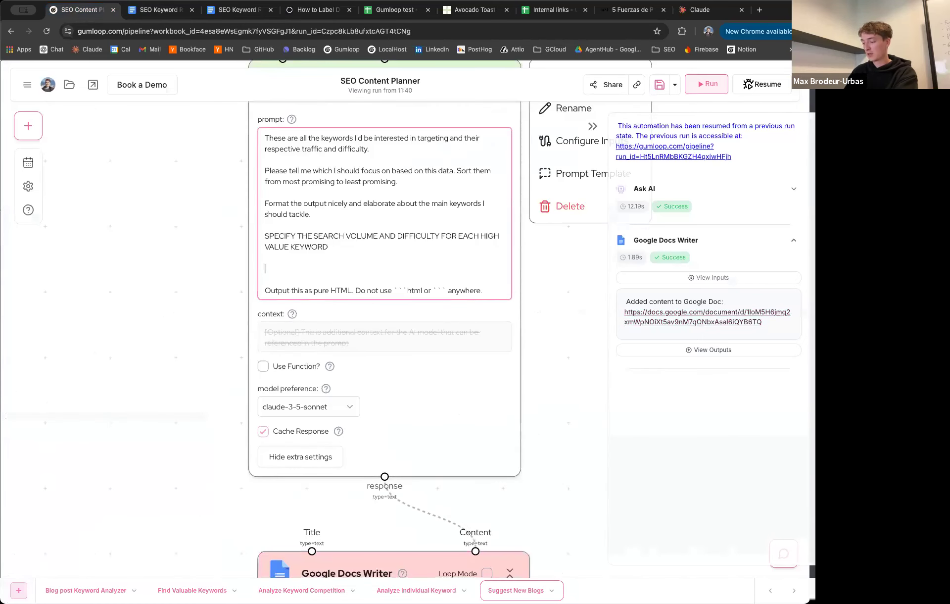
text(Provide justi)
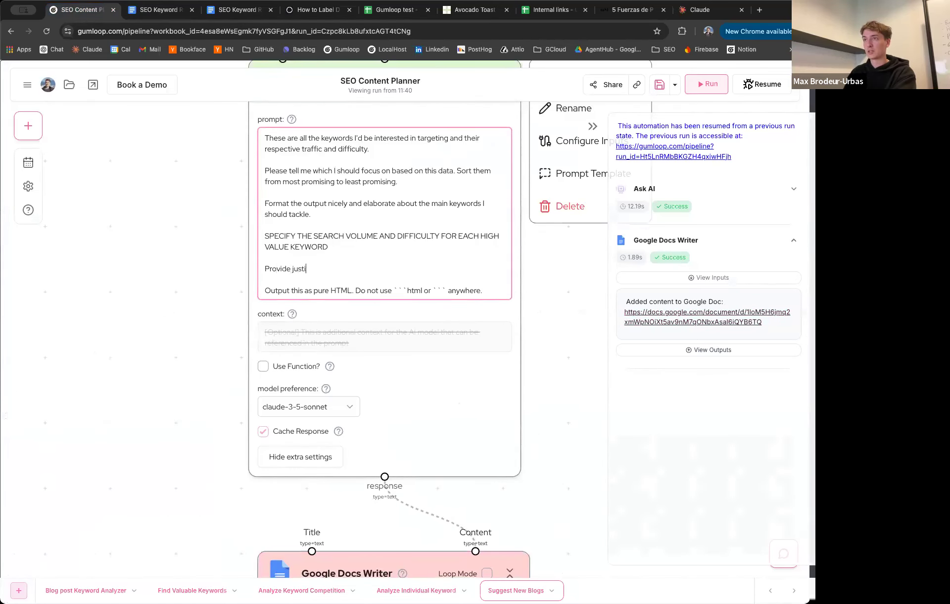
text(fications for each)
Step: Set the Ask AI node's model preference to gpt-4o and resume the flow run
click(307, 406)
click(282, 426)
scroll(554, 360, down, 3)
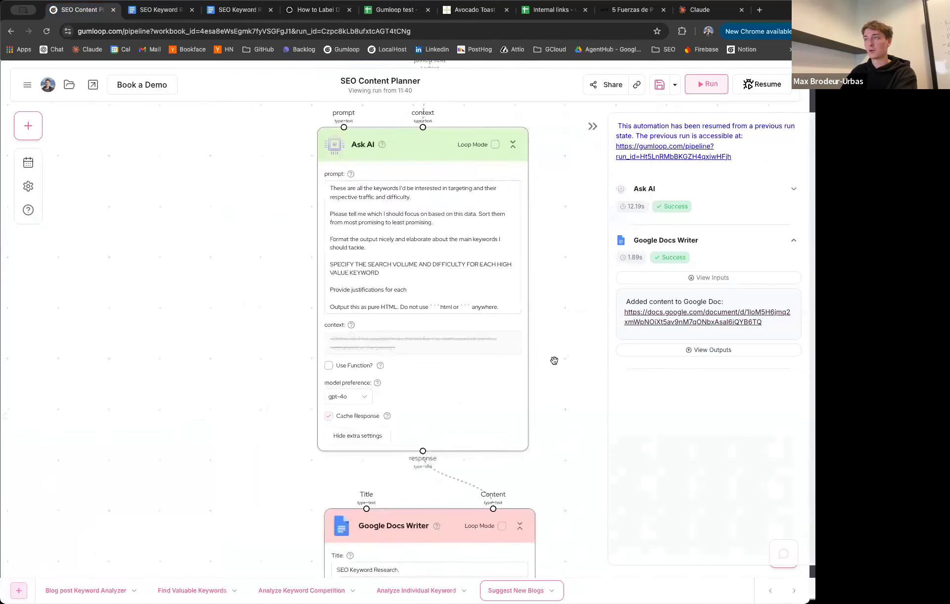
scroll(555, 360, down, 2)
click(762, 84)
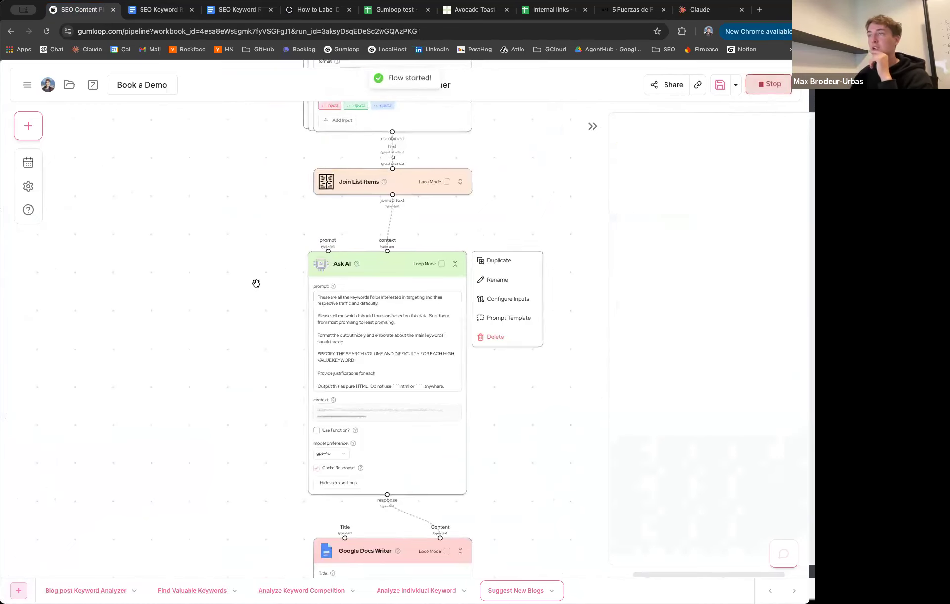
drag(222, 324, 220, 303)
scroll(214, 251, down, 3)
drag(214, 264, 215, 310)
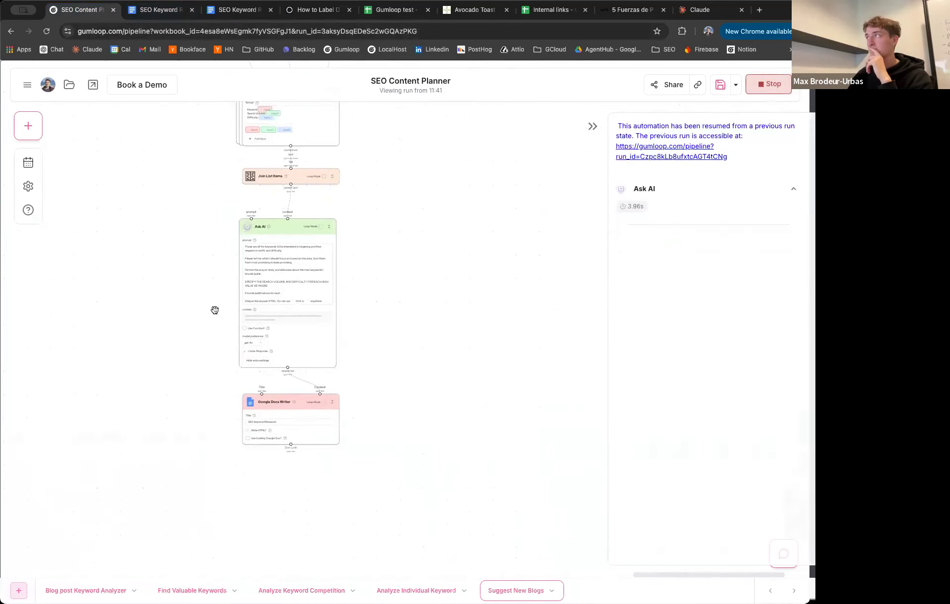
scroll(187, 325, down, 1)
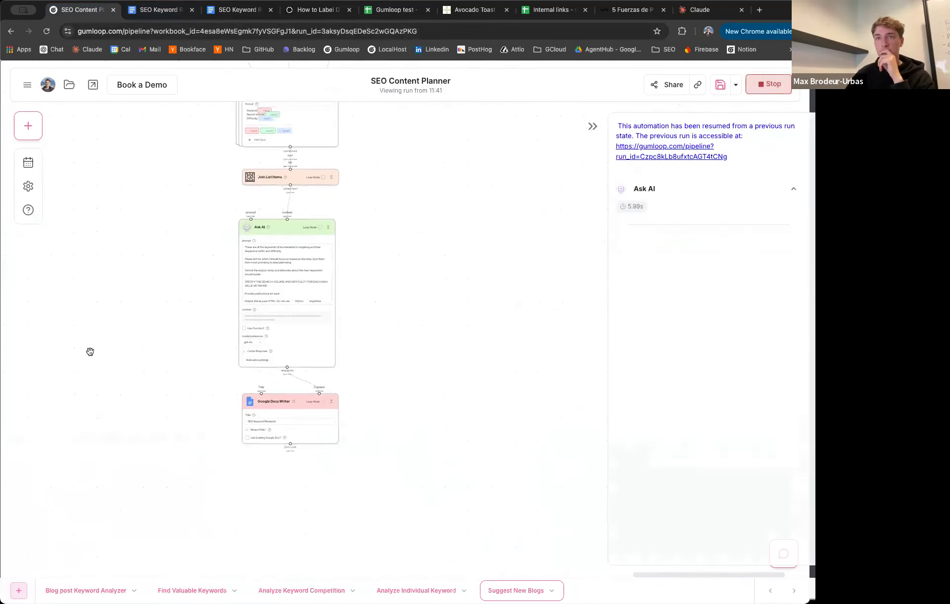
drag(139, 353, 122, 367)
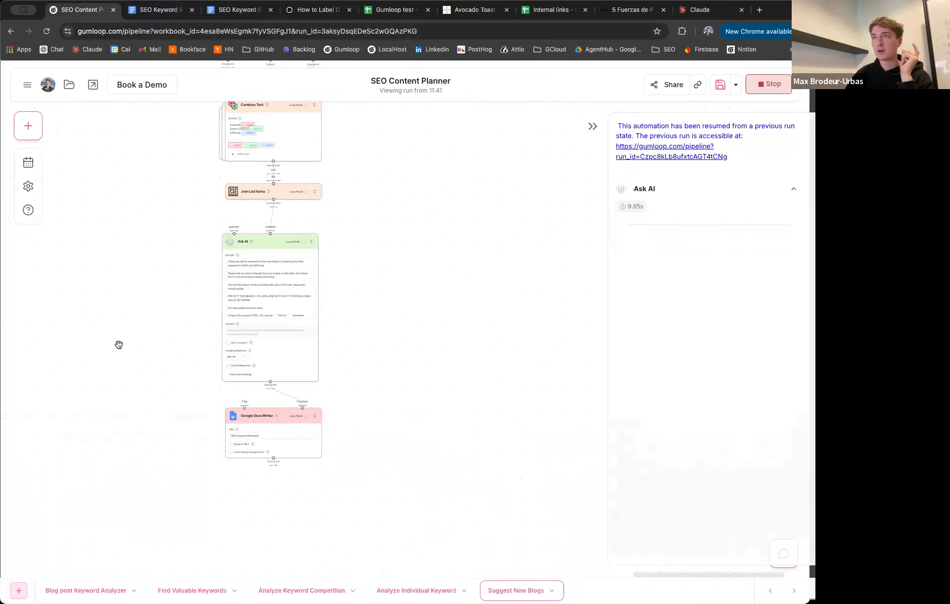
drag(170, 290, 183, 310)
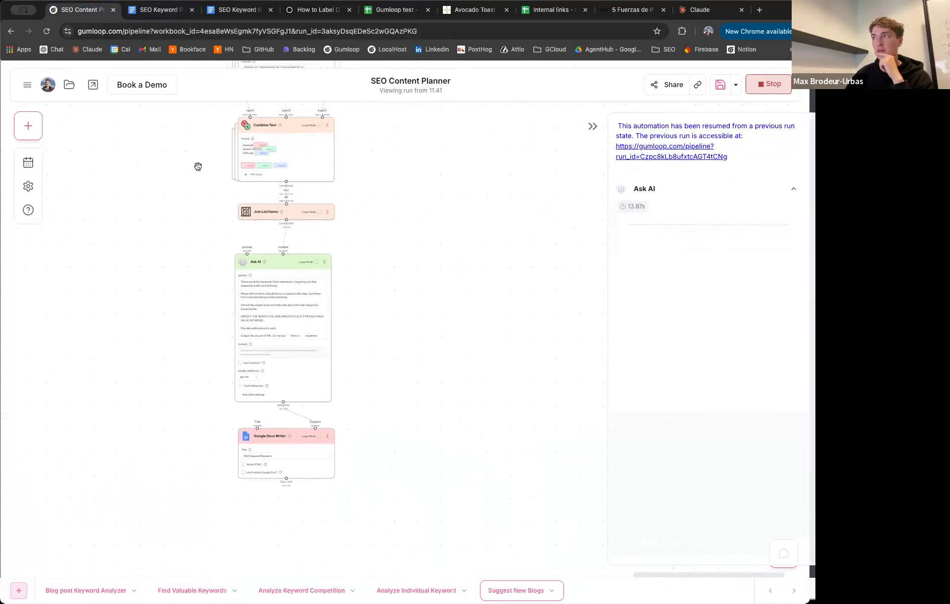
drag(198, 167, 209, 141)
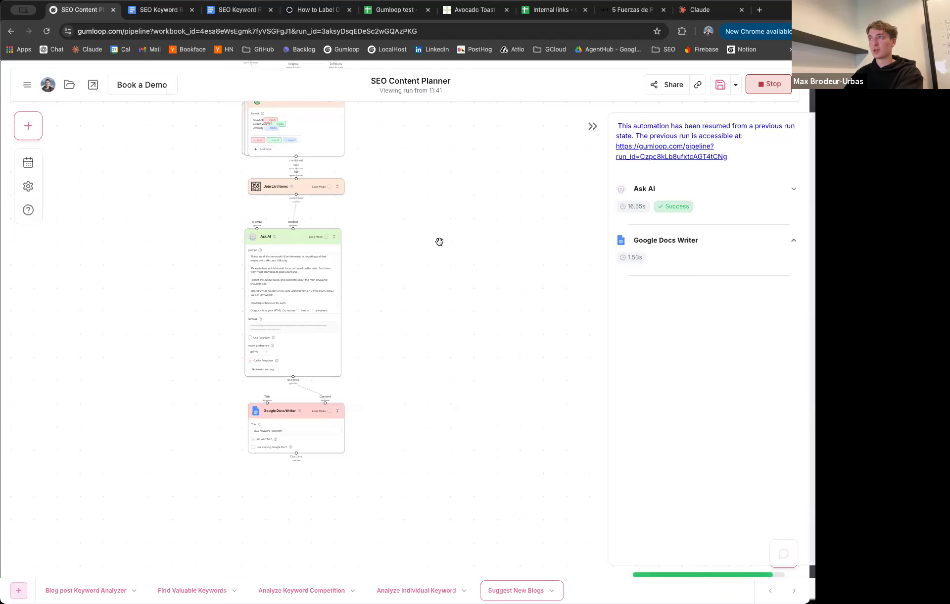
Step: Open the Google Doc written by the run and examine its opening code lines and keyword entries
click(678, 323)
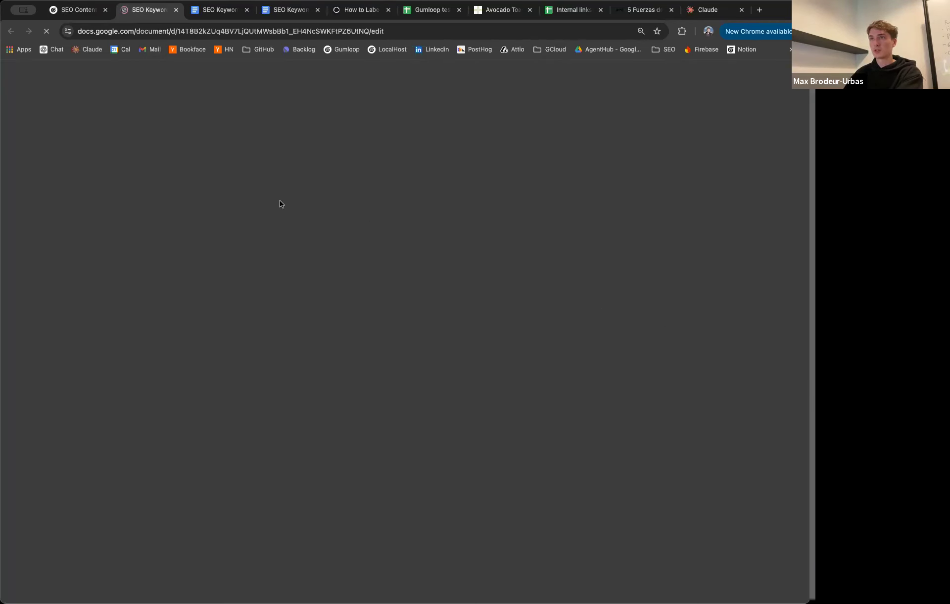
scroll(297, 235, down, 3)
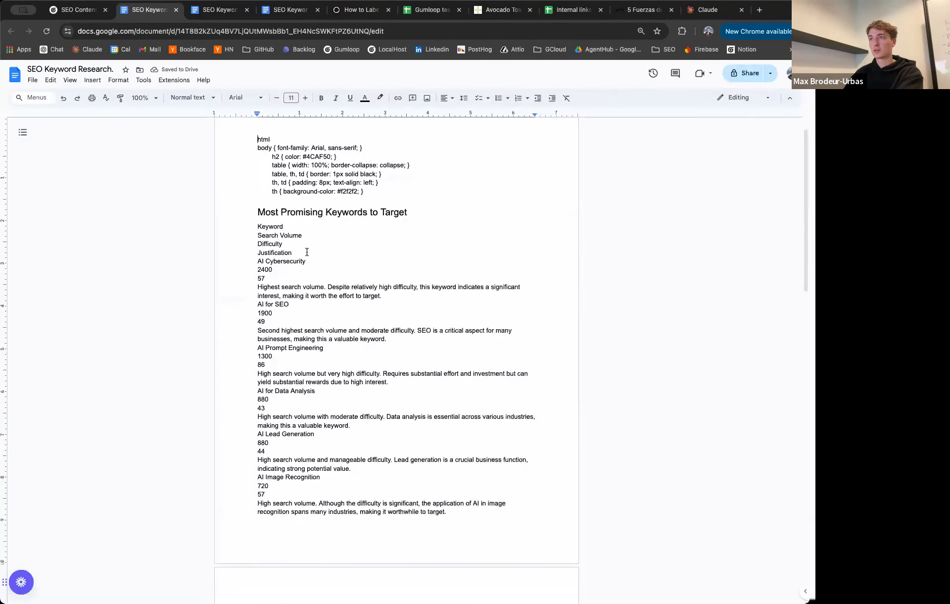
scroll(330, 246, up, 3)
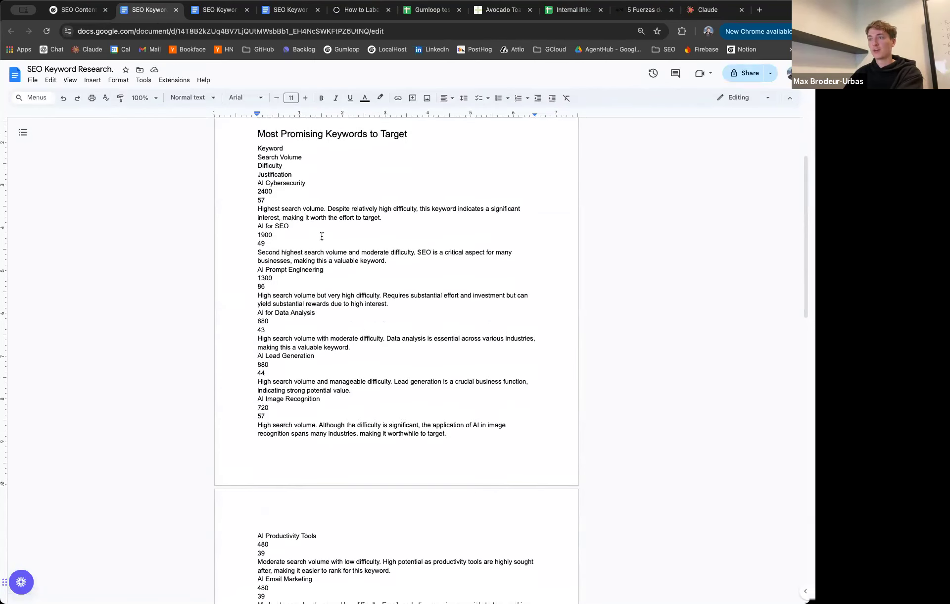
drag(257, 171, 407, 245)
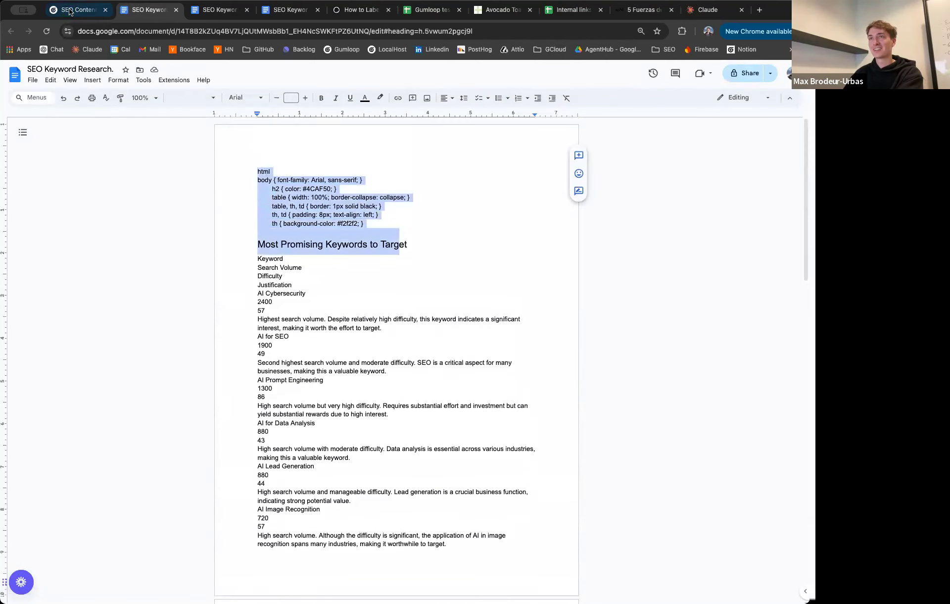
Step: Back in the flow, extend the Ask AI prompt's justification line with "include no styling just simply formated html with headers."
click(74, 9)
click(245, 262)
click(371, 288)
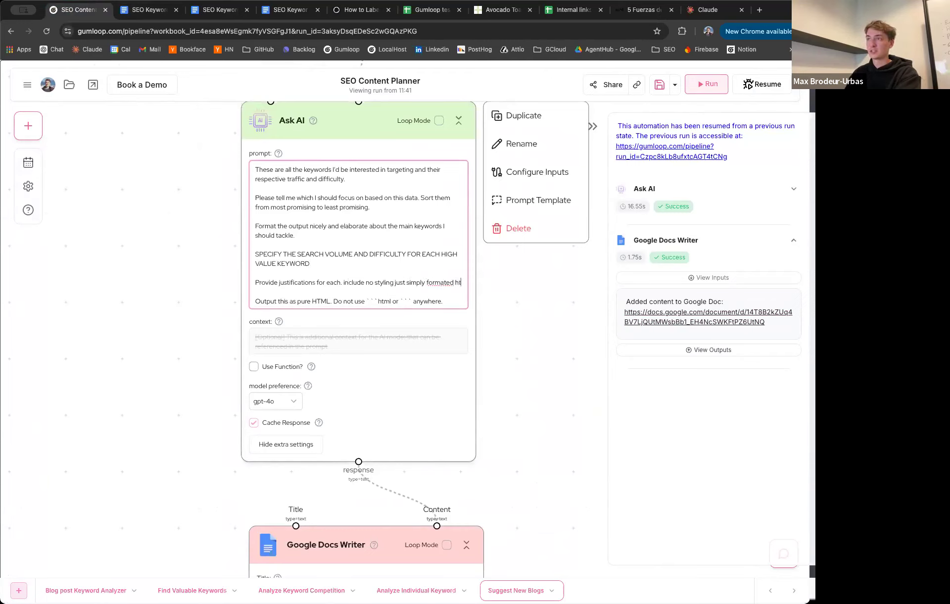
text(ml with headers.)
Step: Save the SEO Content Planner flow and resume its run with the revised prompt
key(super+s)
scroll(534, 278, down, 3)
click(750, 84)
click(338, 129)
Step: Open the Gumloop site in place of the previous keyword document and browse its SEO/Marketing templates
key(ctrl+Tab)
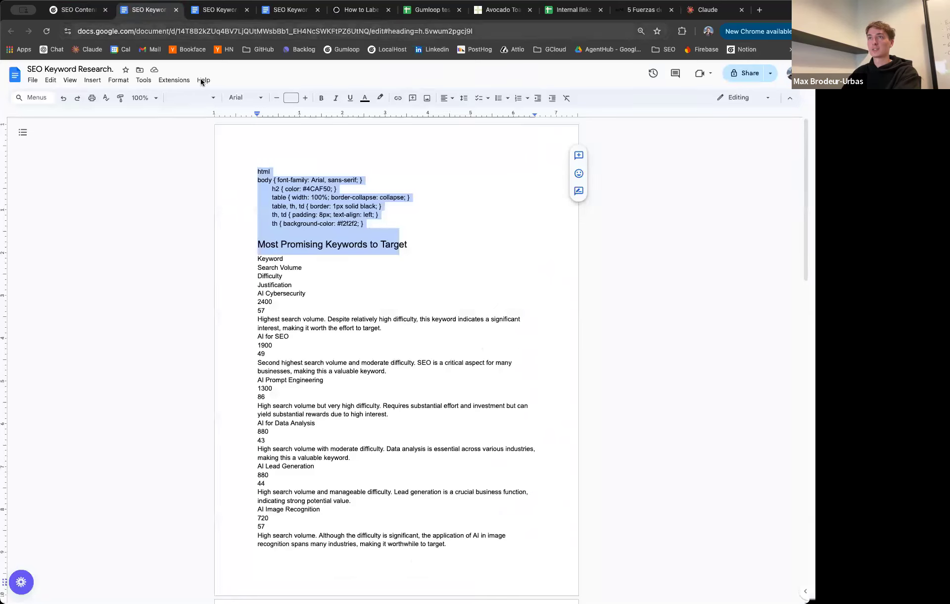
click(345, 50)
click(179, 31)
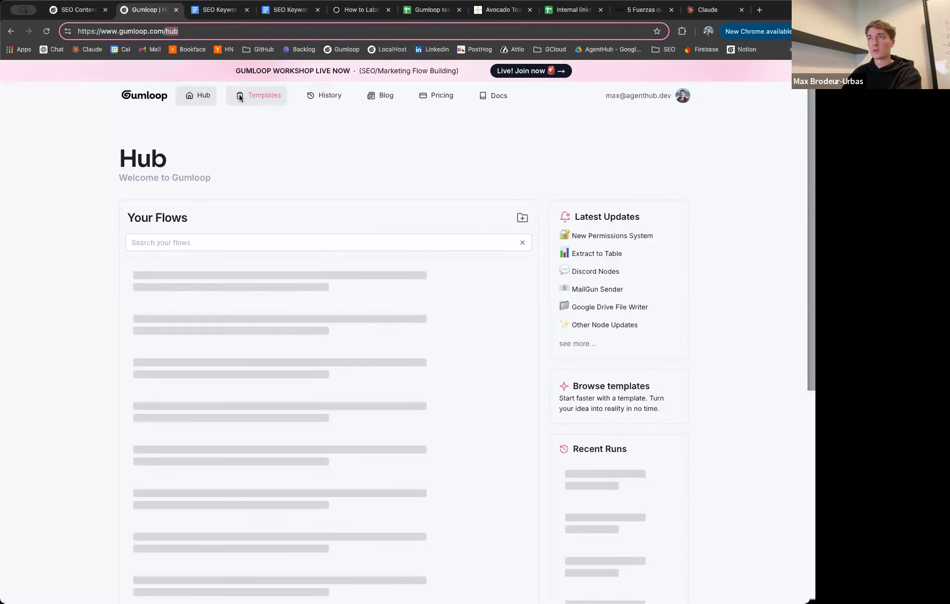
click(99, 11)
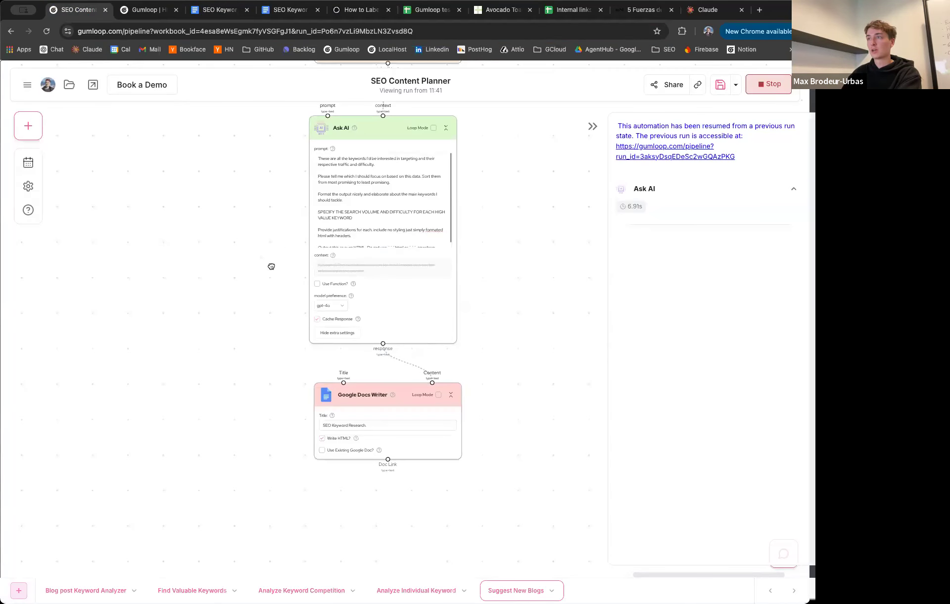
mouse_move(377, 427)
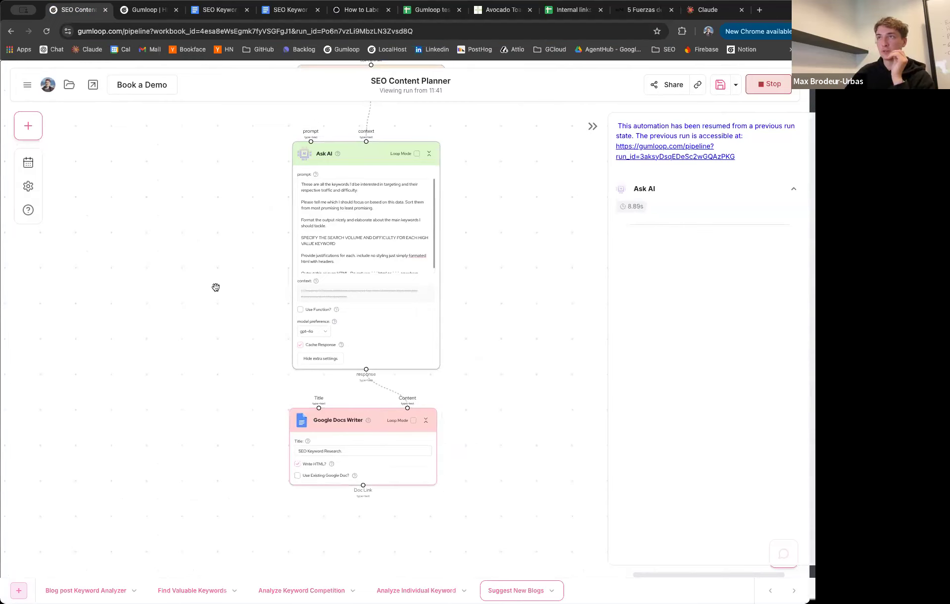
click(149, 10)
click(257, 95)
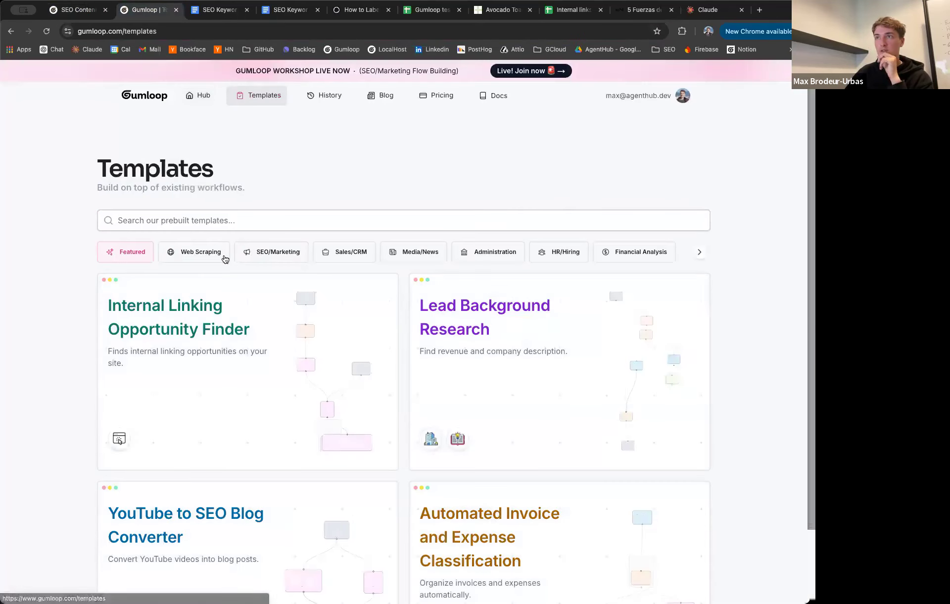
click(267, 253)
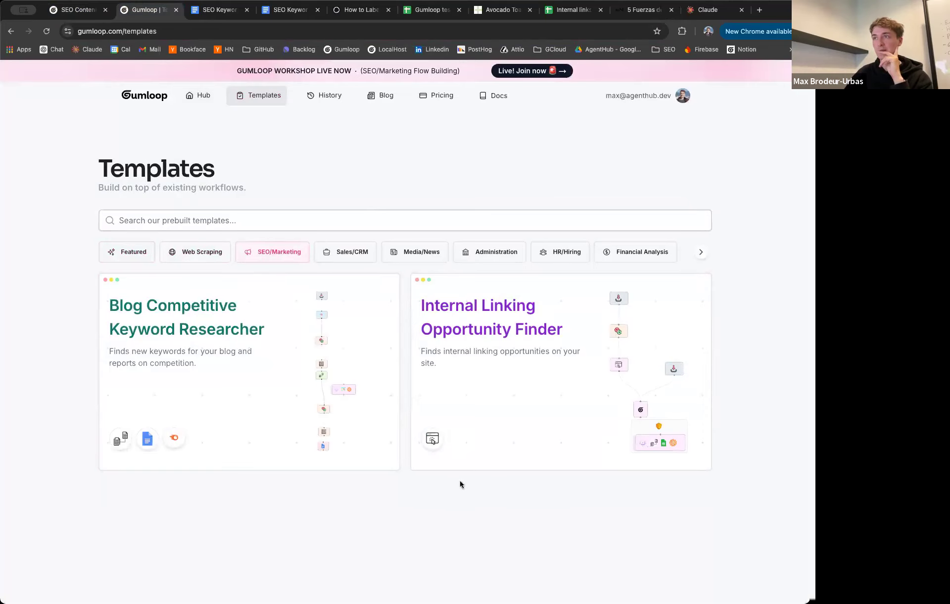
Step: Open the new Google Doc from the flow's output and check the first keyword's search volume and difficulty
click(79, 9)
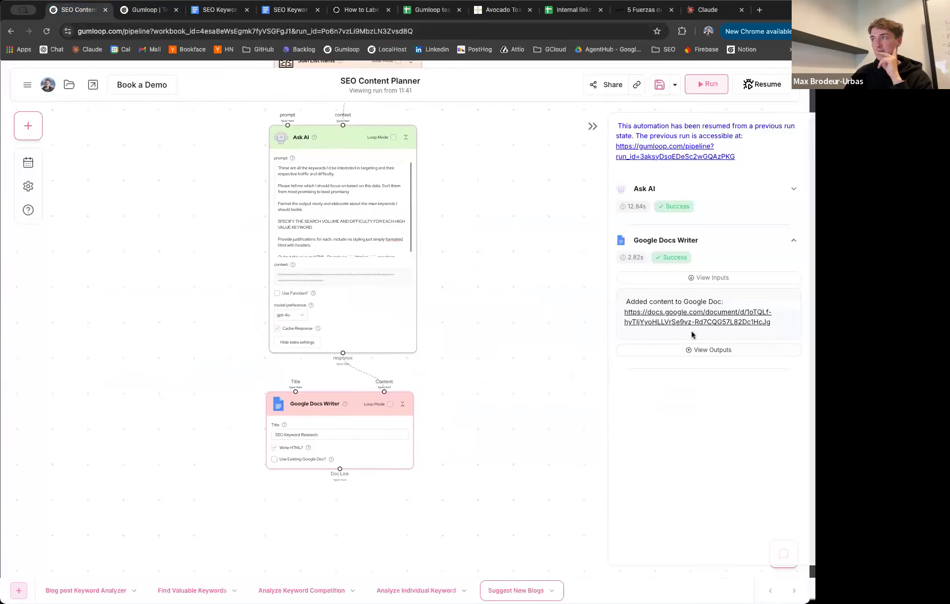
click(678, 323)
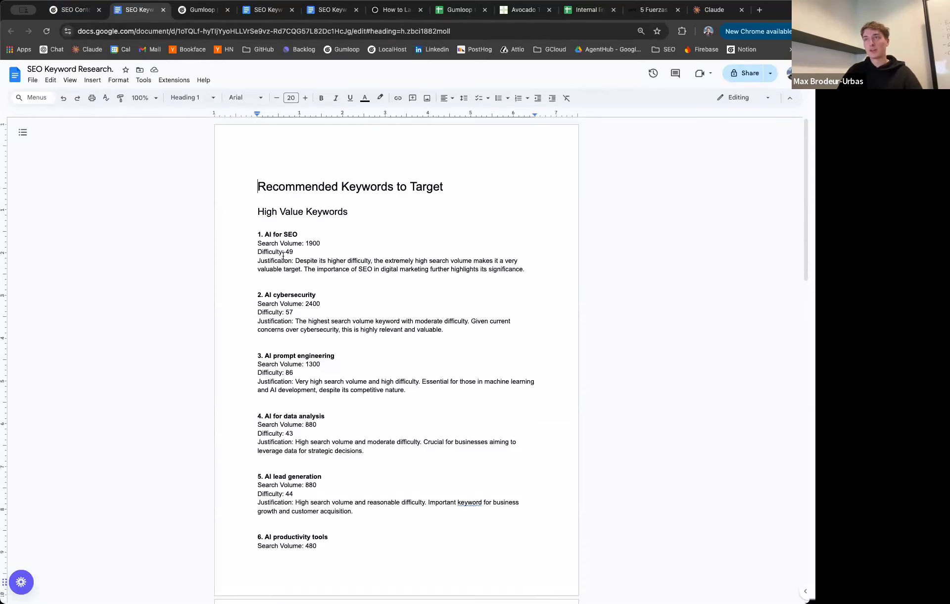
double_click(312, 243)
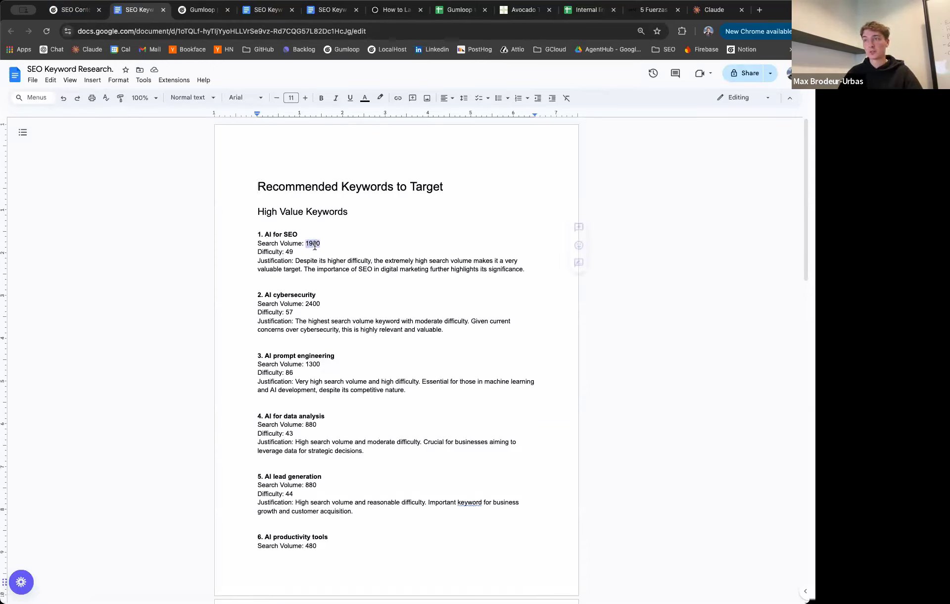
double_click(289, 251)
scroll(318, 260, down, 1)
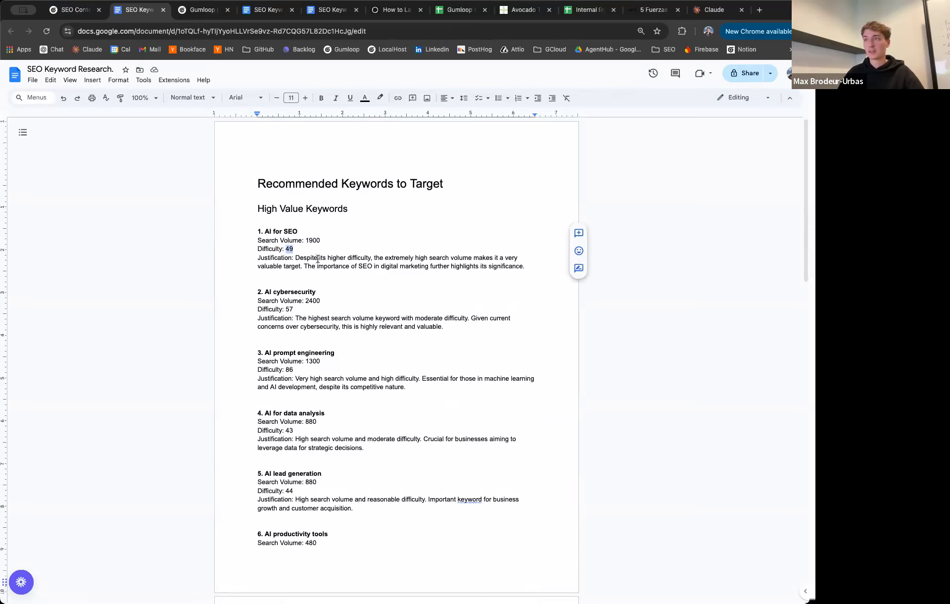
click(333, 309)
Step: Review the remaining high value and promising keywords with their justifications throughout the document
scroll(332, 310, down, 3)
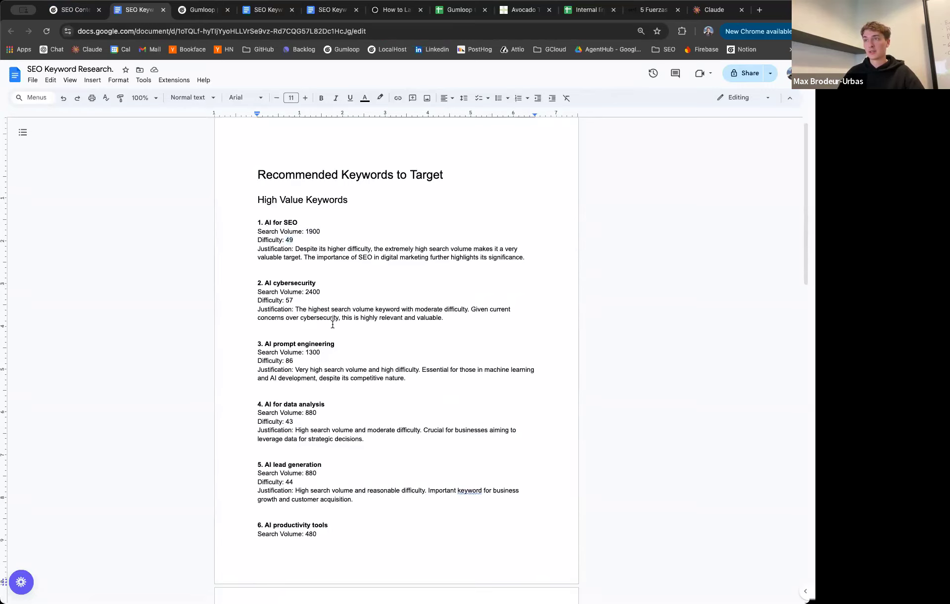
scroll(334, 337, down, 5)
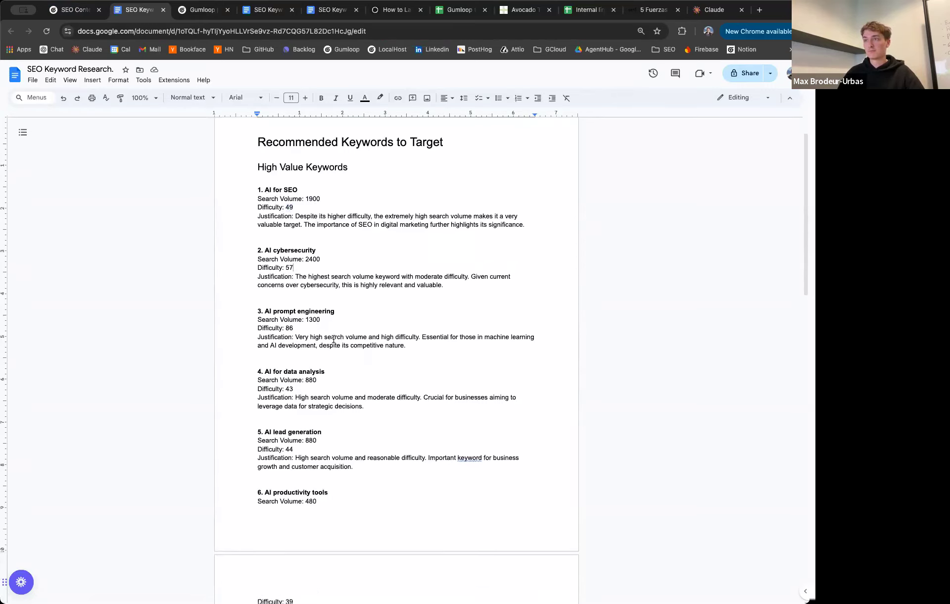
scroll(334, 339, up, 6)
scroll(334, 339, down, 14)
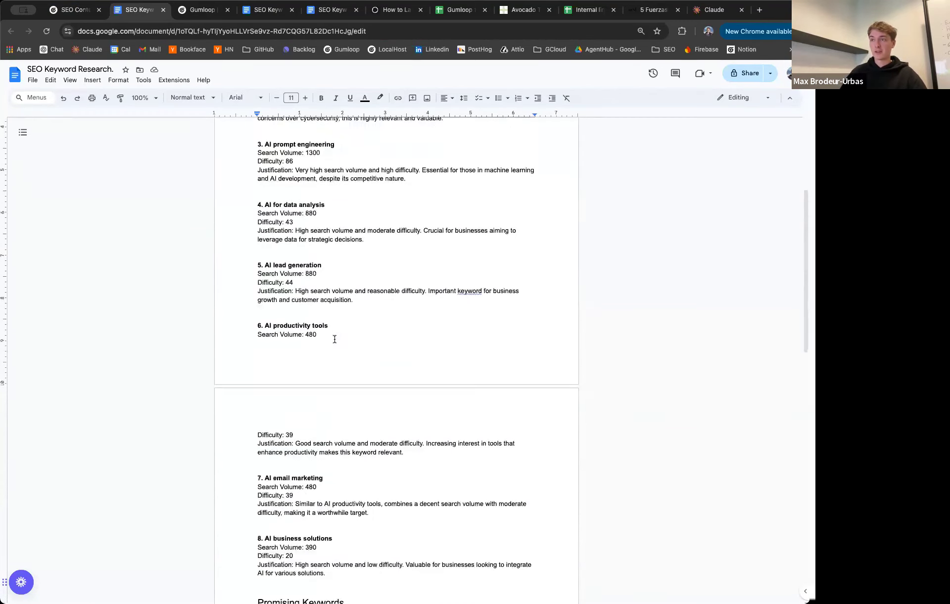
scroll(335, 339, up, 14)
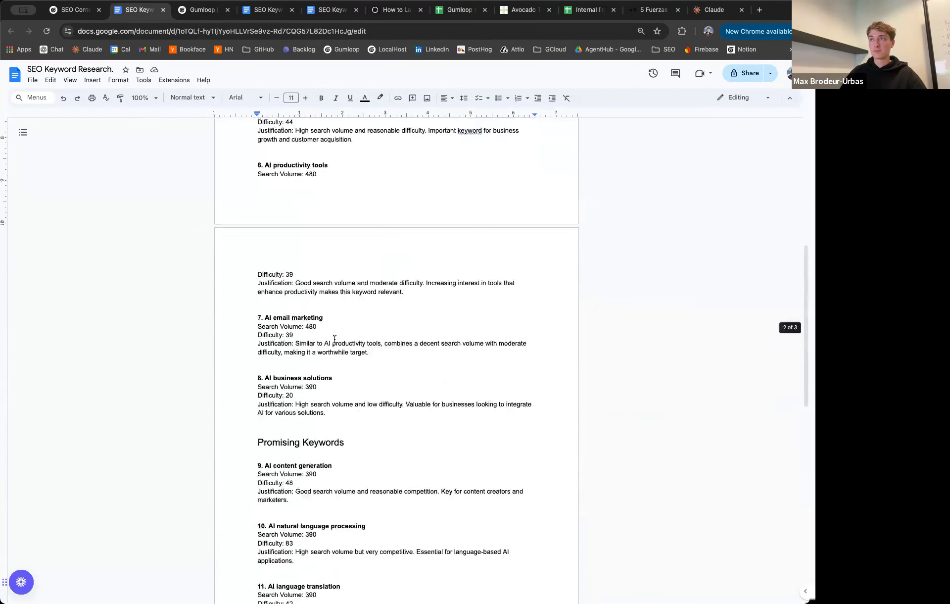
drag(262, 207, 350, 212)
scroll(196, 203, down, 14)
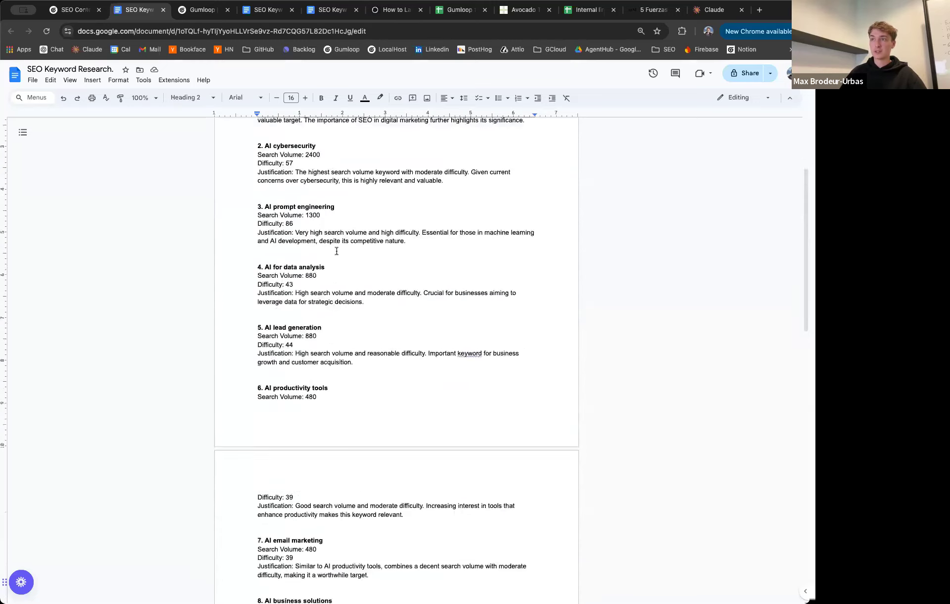
scroll(355, 248, up, 19)
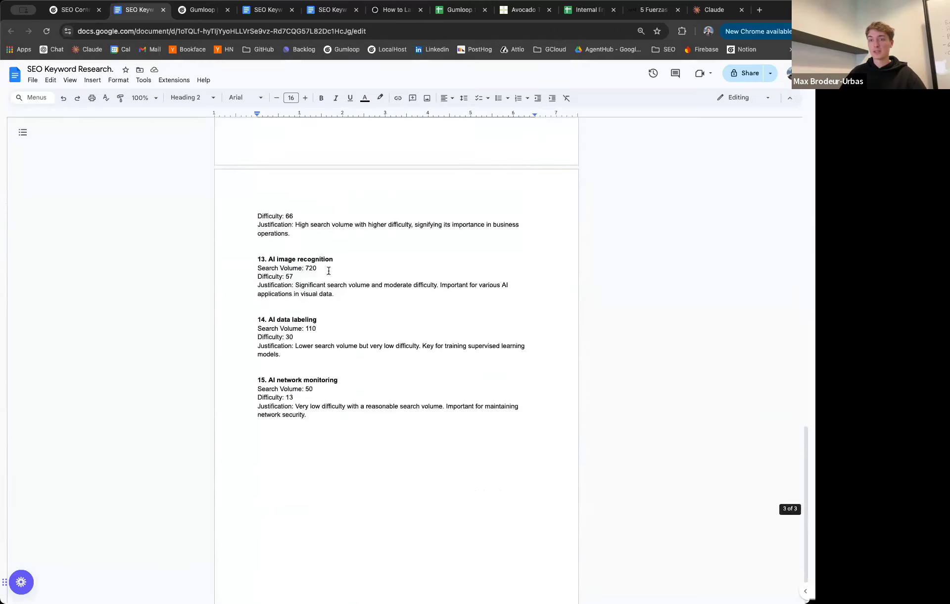
click(342, 281)
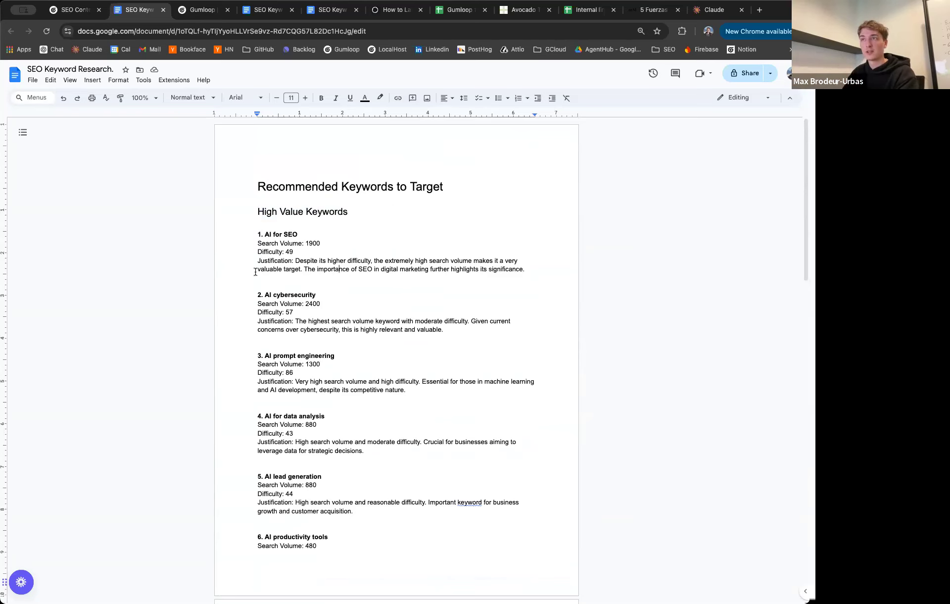
Step: Copy the first recommended keyword, "AI for SEO", from the document and search Google for it in place of the Gumloop templates page
drag(264, 236, 300, 235)
key(super+c)
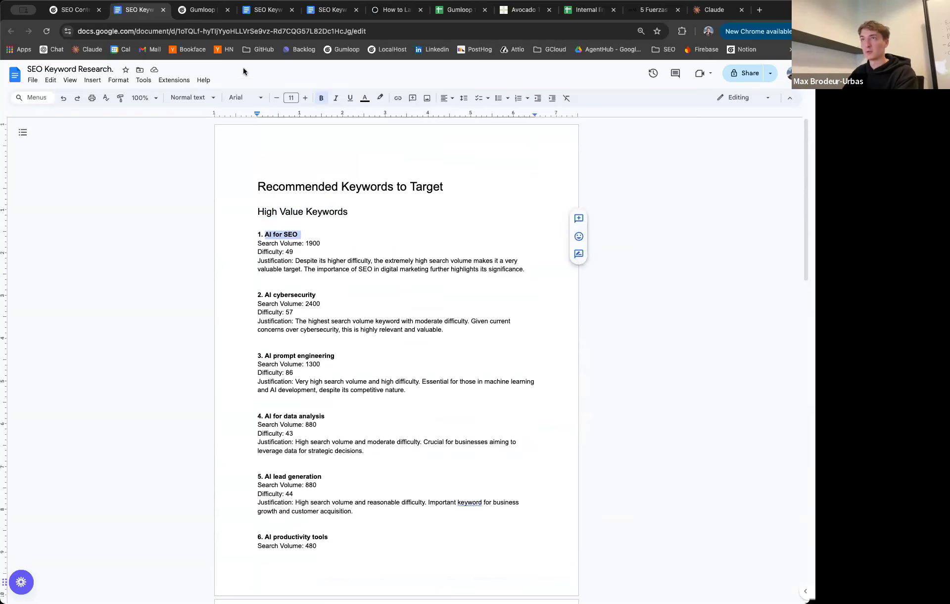
click(204, 11)
click(193, 33)
key(super+v)
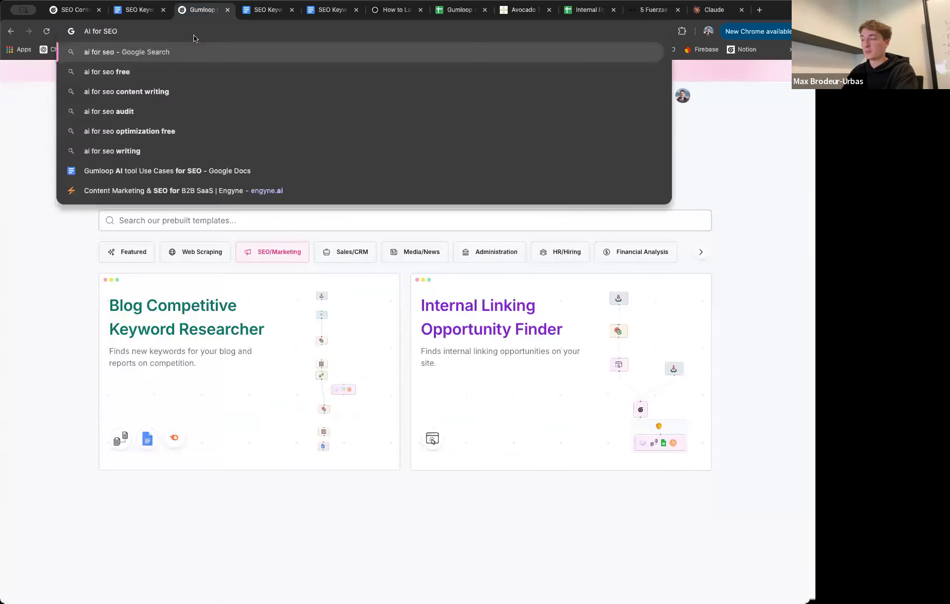
key(Return)
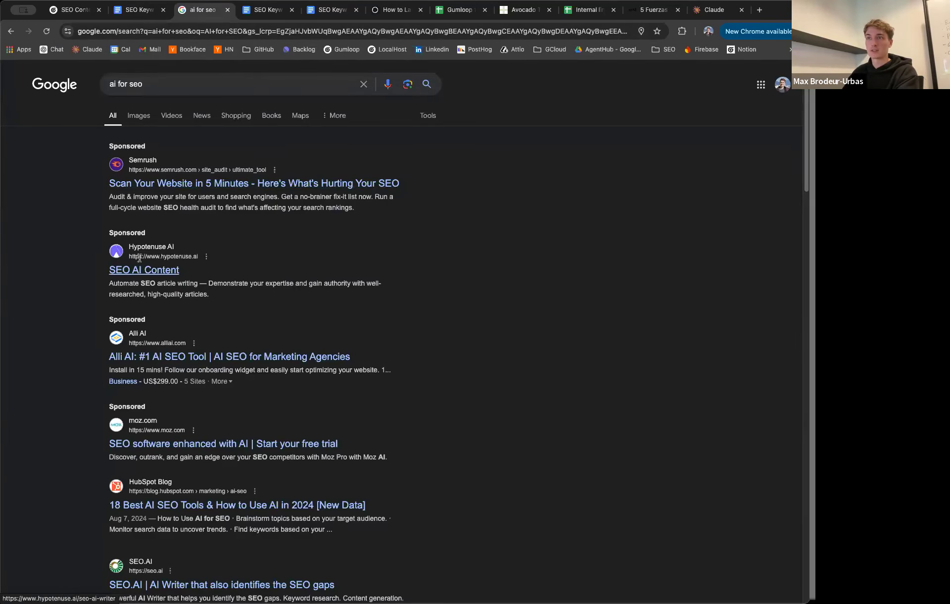
Step: Look through the "AI for SEO" search results and open the HubSpot Blog article "18 Best AI SEO Tools & How to Use AI in 2024"
scroll(181, 292, down, 3)
scroll(184, 276, down, 1)
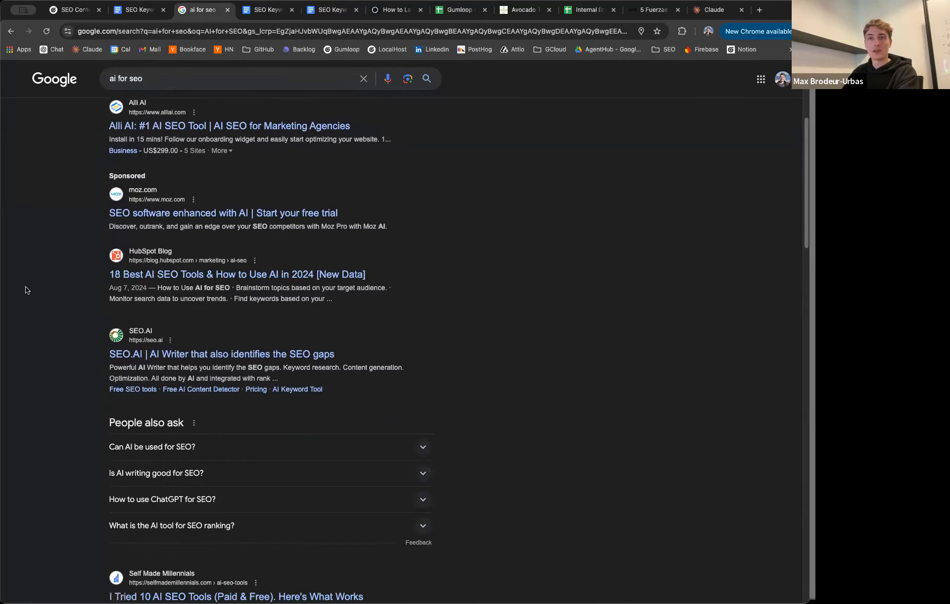
scroll(94, 344, down, 2)
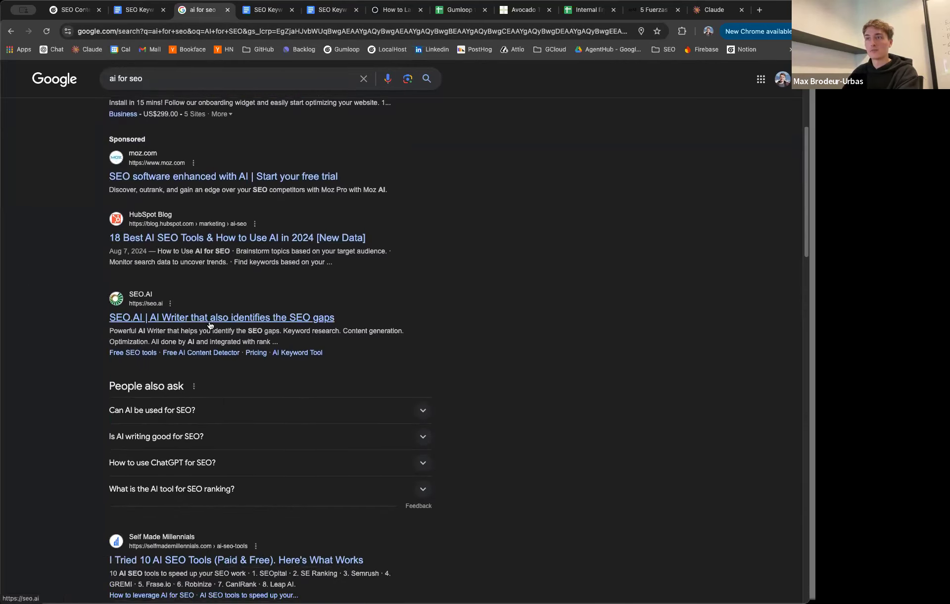
scroll(161, 373, down, 3)
scroll(173, 358, up, 4)
scroll(174, 358, up, 2)
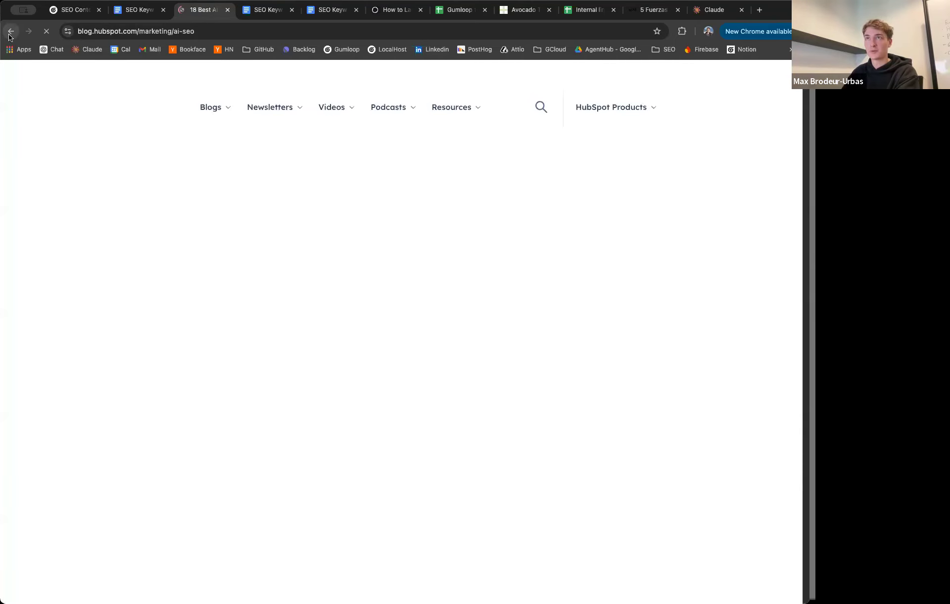
Step: Skim the HubSpot article's sections, then go back to the "ai for seo" search results
scroll(179, 328, down, 20)
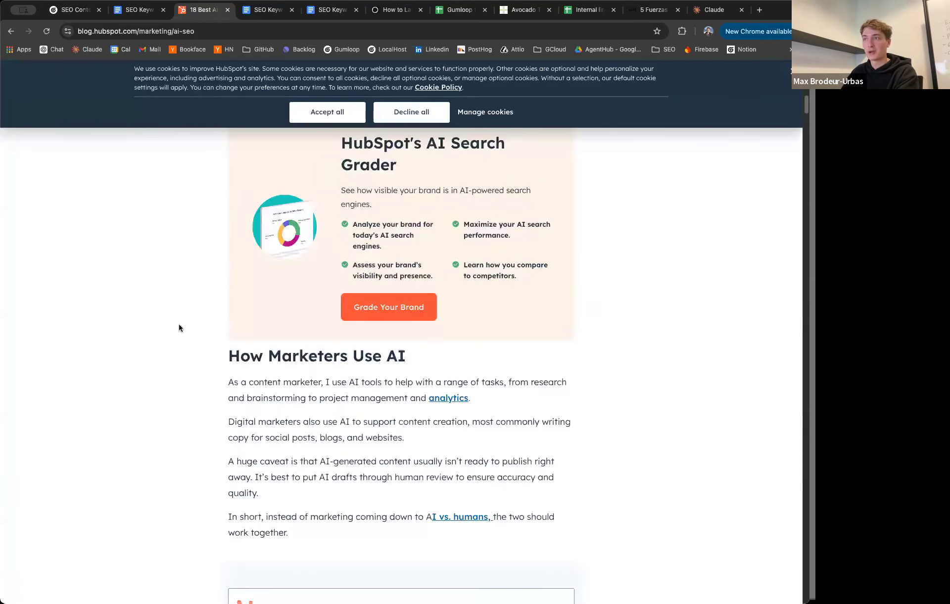
scroll(181, 326, down, 15)
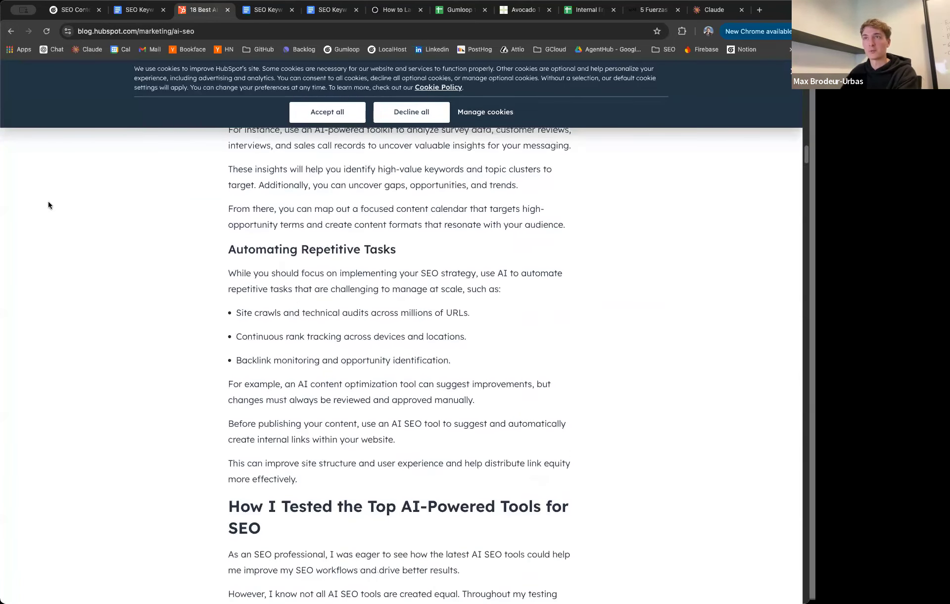
click(11, 31)
scroll(271, 365, down, 8)
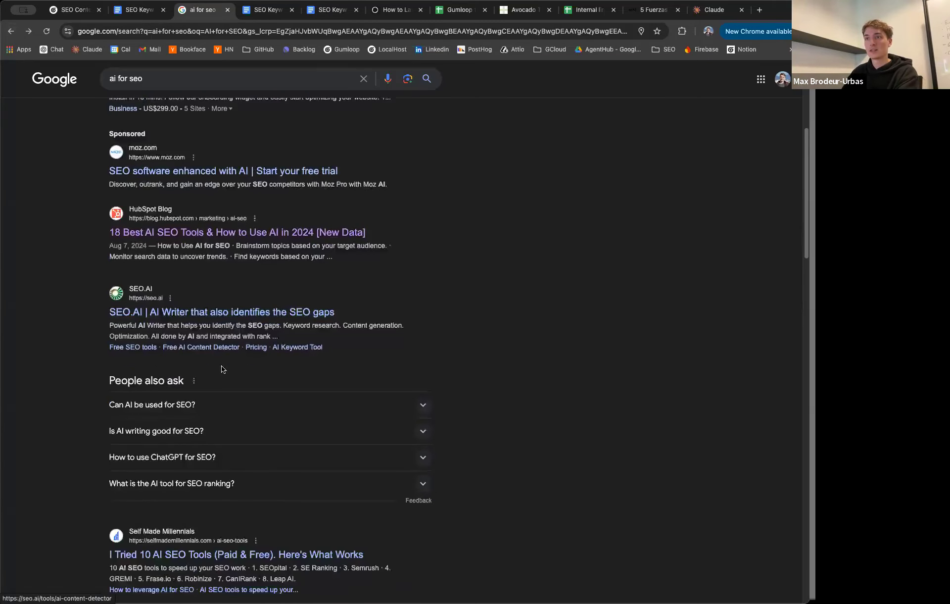
scroll(270, 365, up, 12)
Step: Return to the SEO Keyword Research document and copy the third high value keyword, "AI prompt engineering"
key(ctrl+shift+Tab)
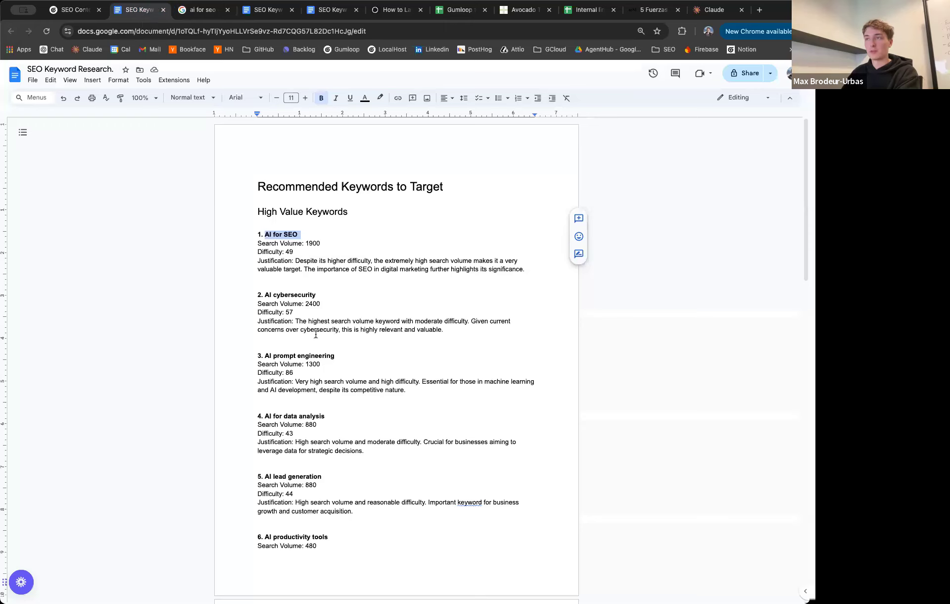
drag(317, 295, 291, 296)
click(339, 355)
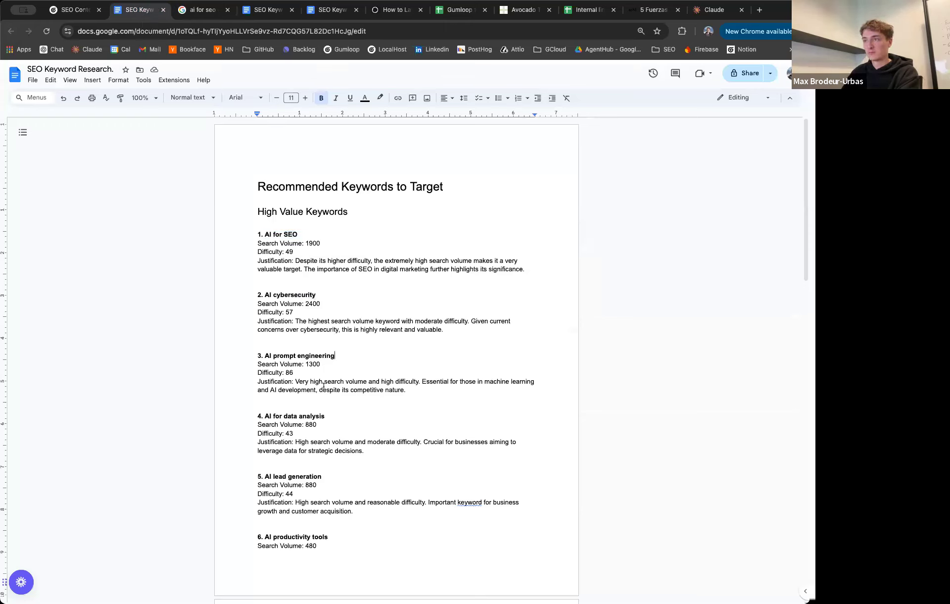
drag(337, 356, 266, 353)
key(super+c)
click(333, 354)
key(super+z)
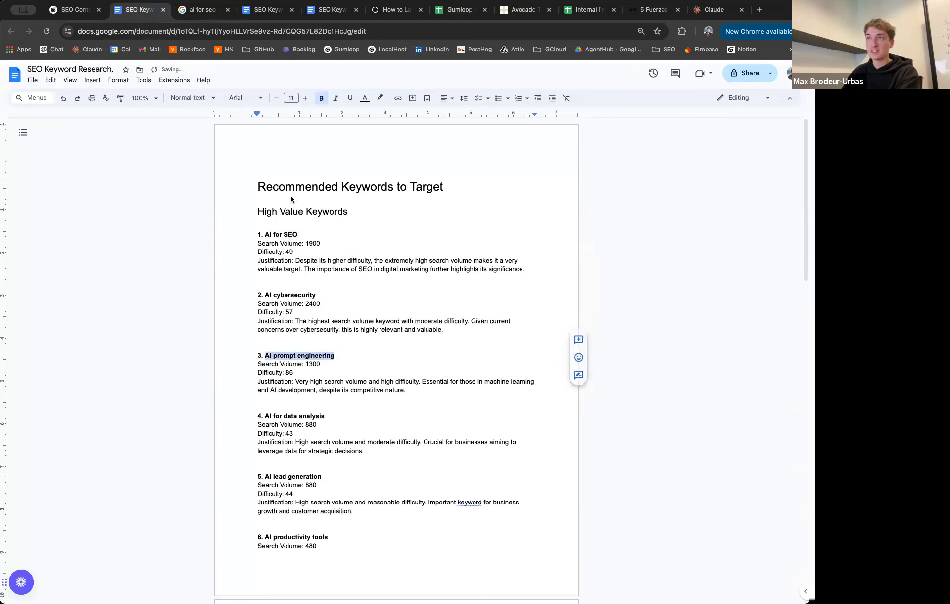
Step: Replace the "ai for seo" Google query with "AI prompt engineering" and run the search
click(200, 10)
double_click(171, 85)
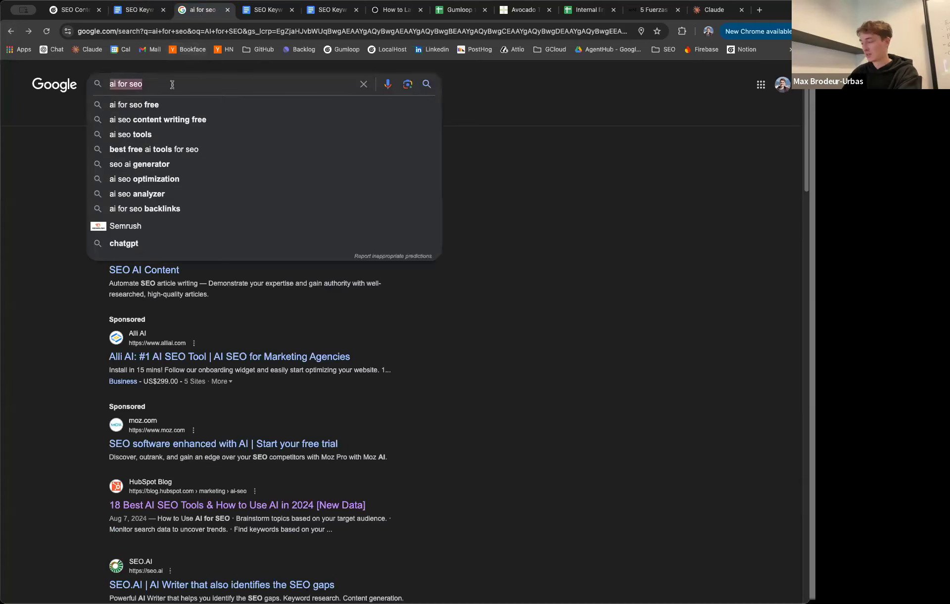
key(super+v)
key(Return)
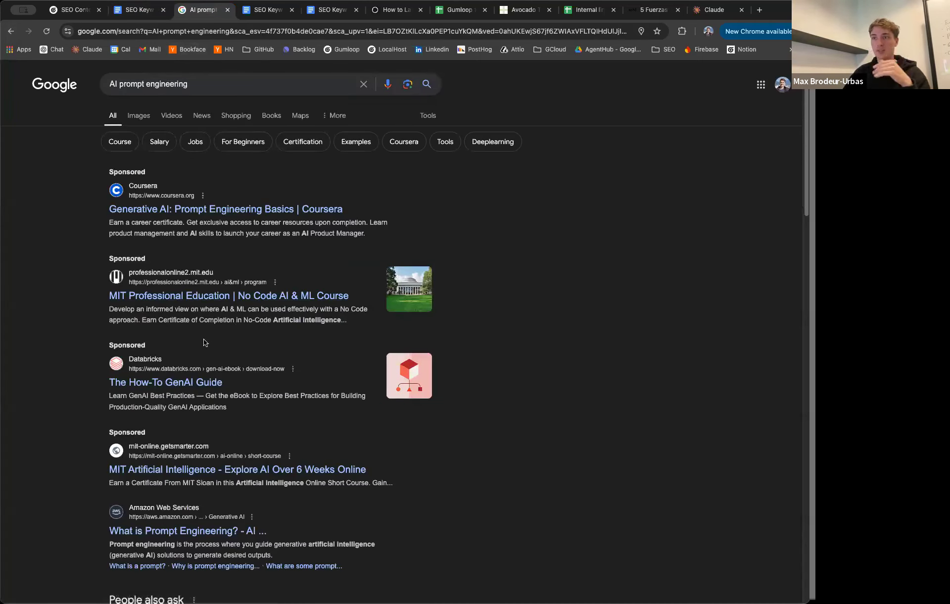
Step: Open the Amazon Web Services result "What is Prompt Engineering?" and skim the article
scroll(198, 359, down, 3)
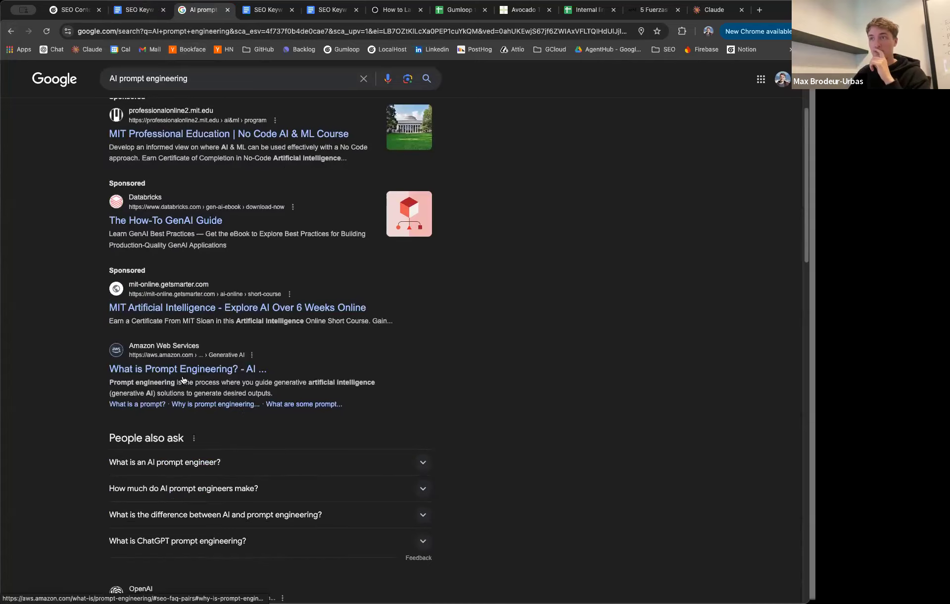
click(187, 369)
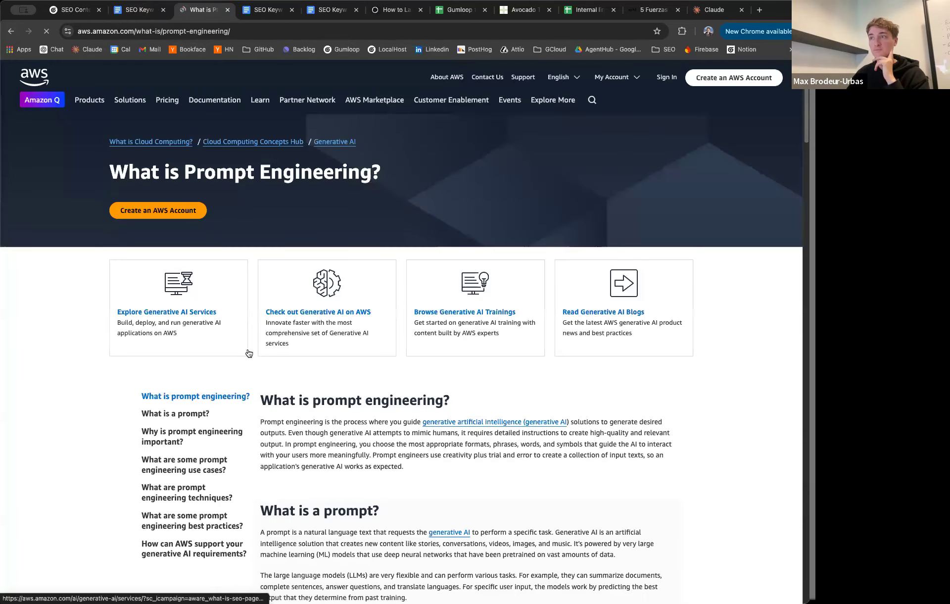
scroll(136, 318, down, 8)
scroll(267, 332, down, 20)
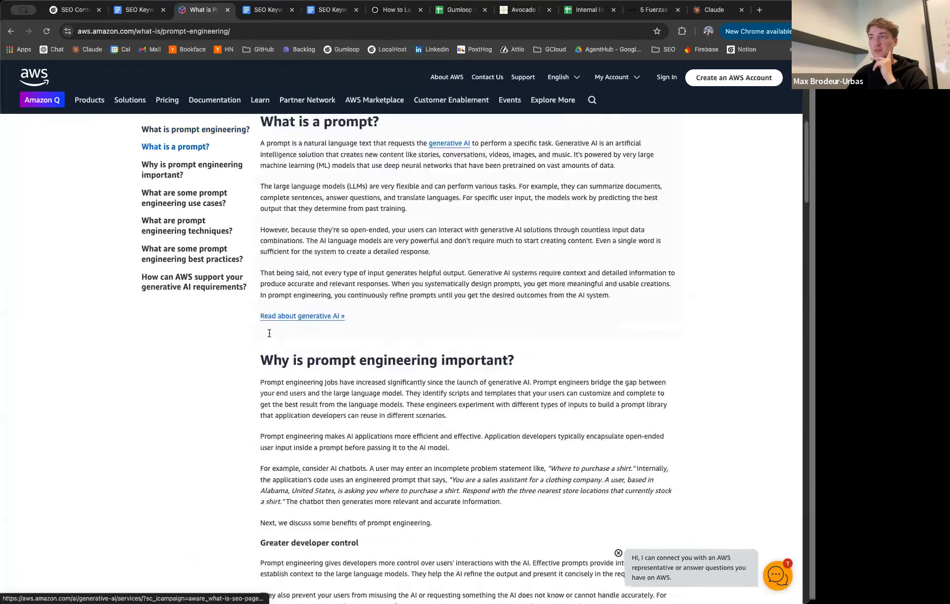
scroll(267, 329, up, 20)
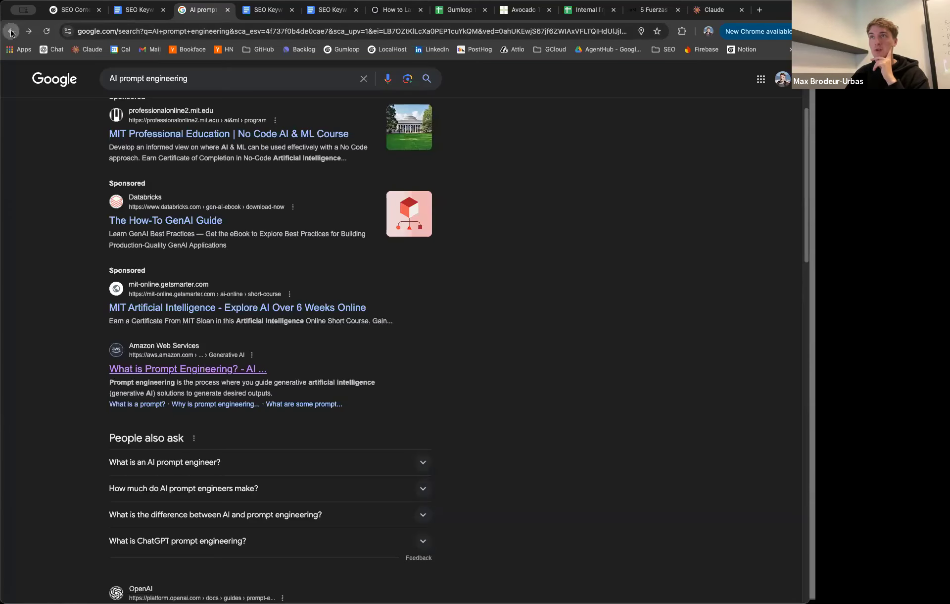
Step: Compare the Google results for "ai for seo" with those for "AI prompt engineering"
click(11, 32)
click(154, 88)
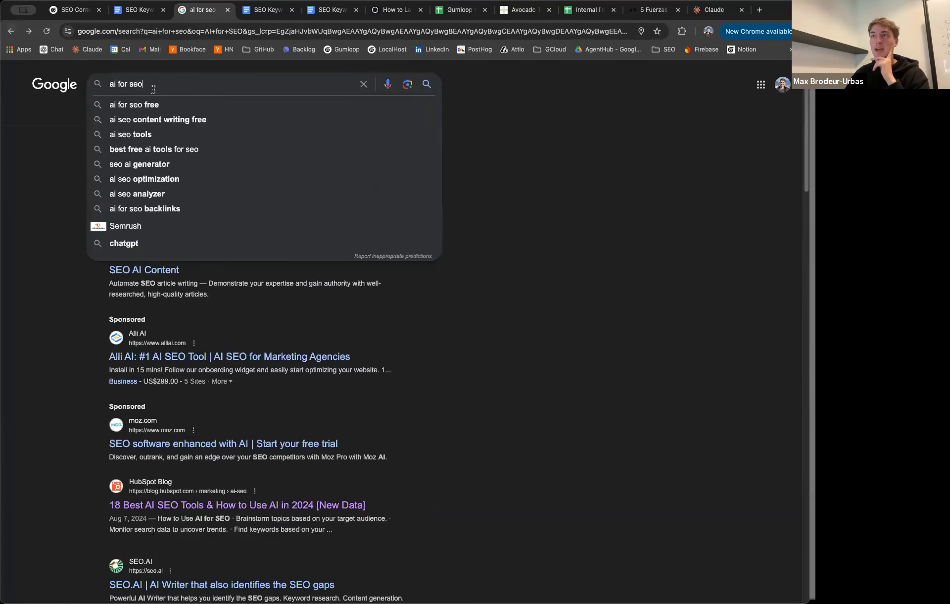
click(68, 333)
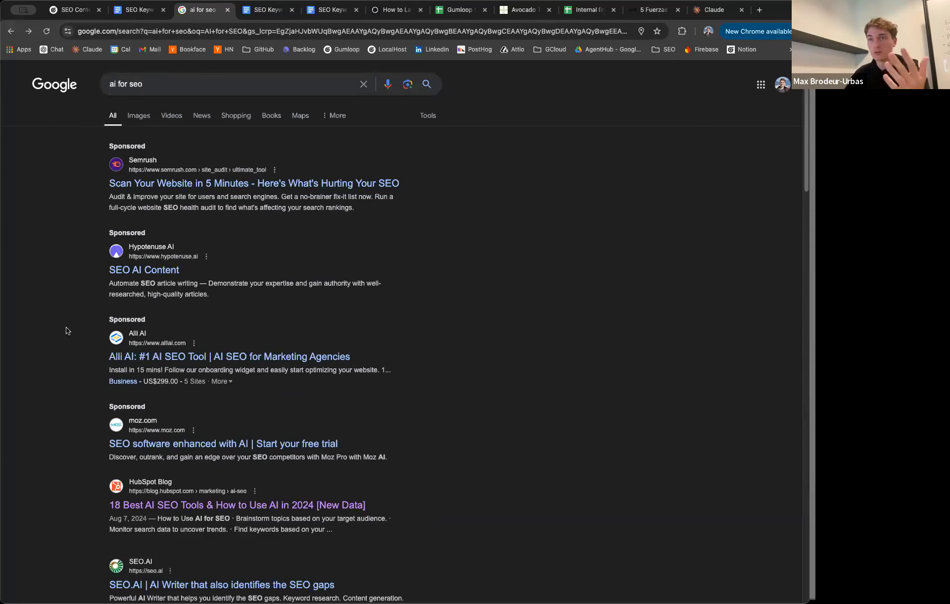
click(29, 31)
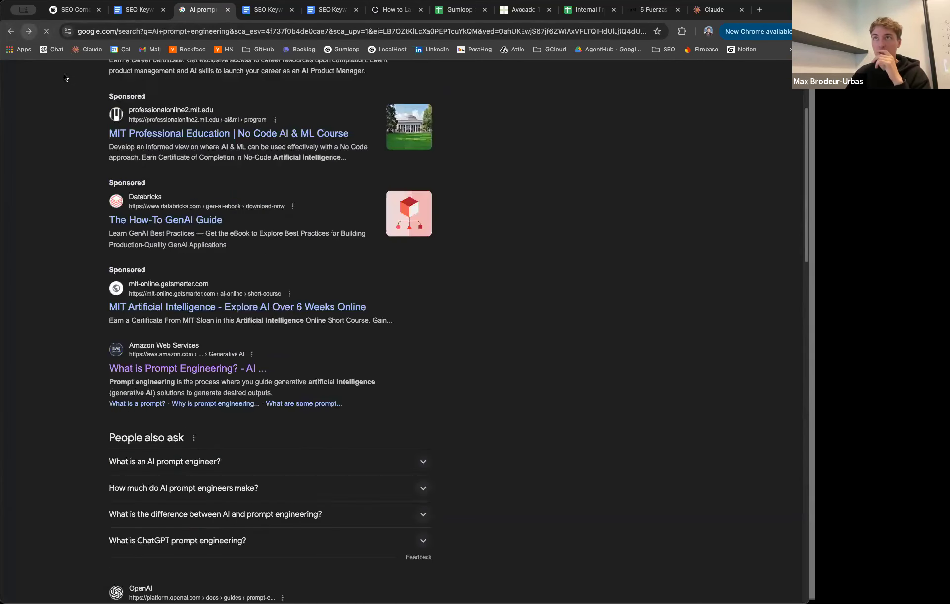
click(167, 81)
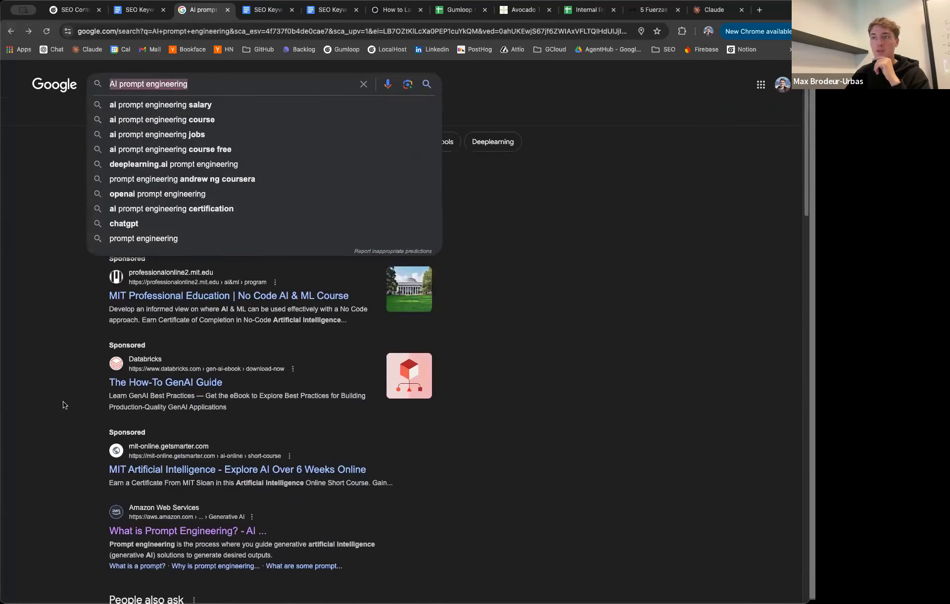
scroll(65, 406, down, 3)
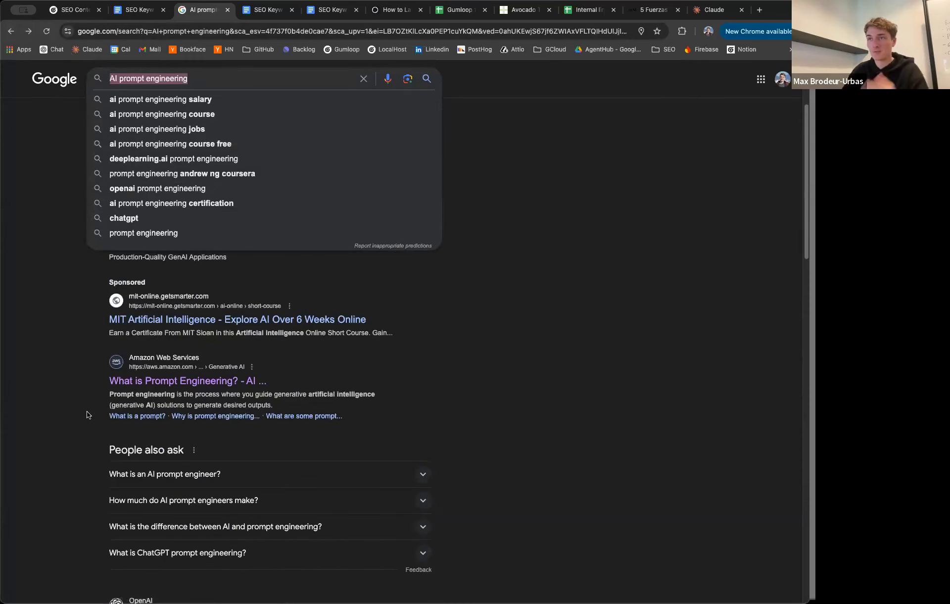
click(91, 429)
Step: Reopen the AWS "What is Prompt Engineering?" article and examine its title and opening definition section
click(174, 381)
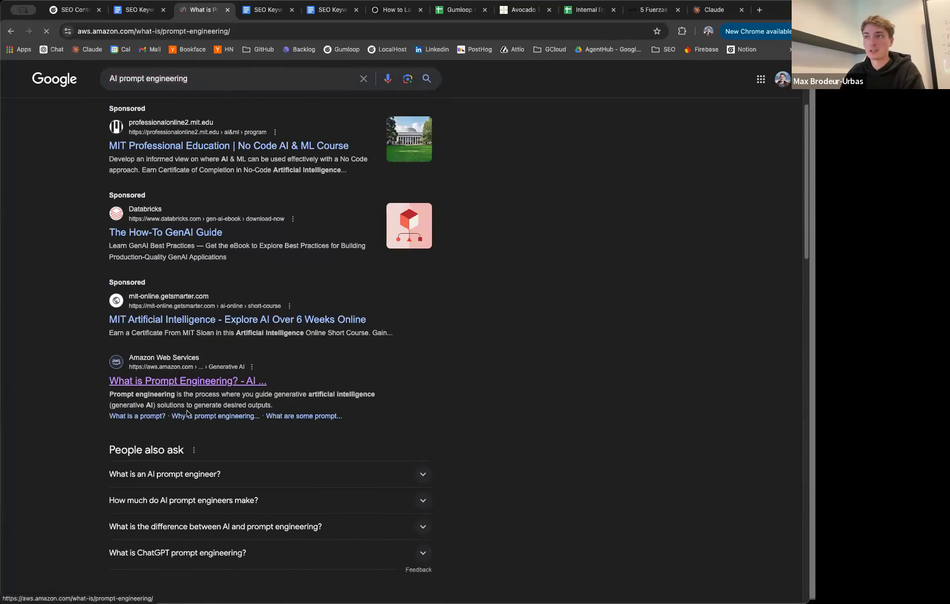
triple_click(238, 180)
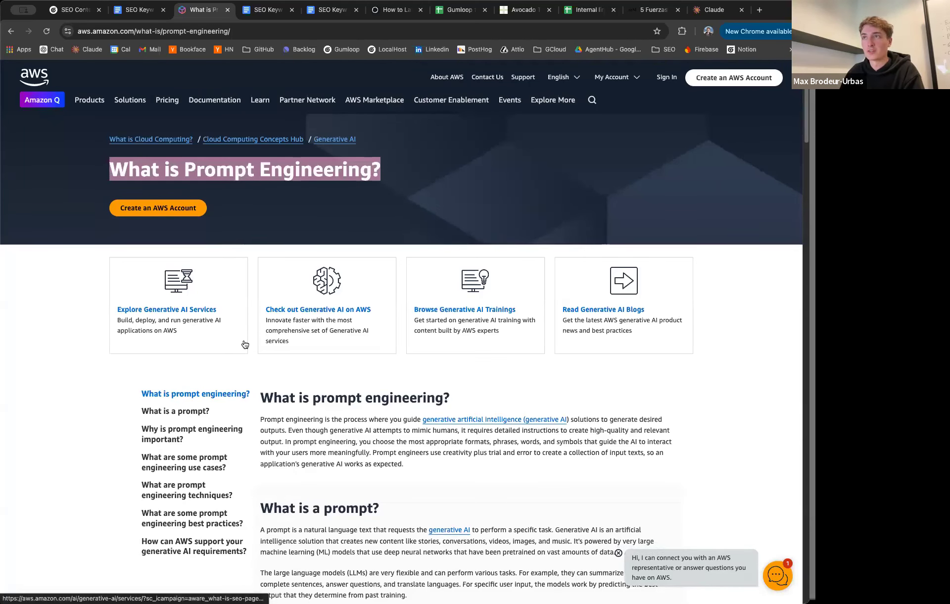
scroll(255, 297, down, 3)
drag(262, 303, 448, 380)
click(386, 359)
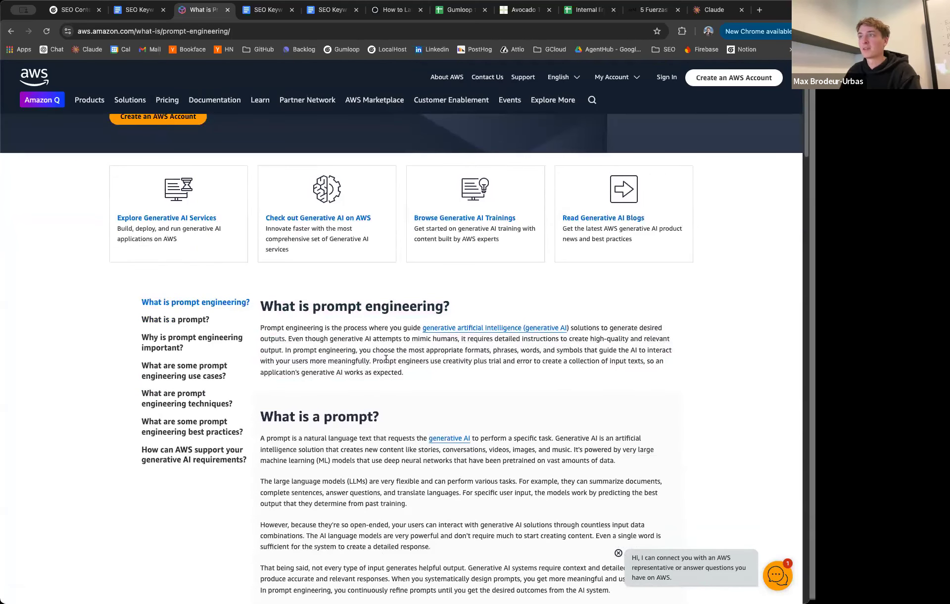
Step: Go back past the keyword document to the Suggest New Blogs flow in Gumloop and review its nodes and final Ask AI prompt
click(131, 14)
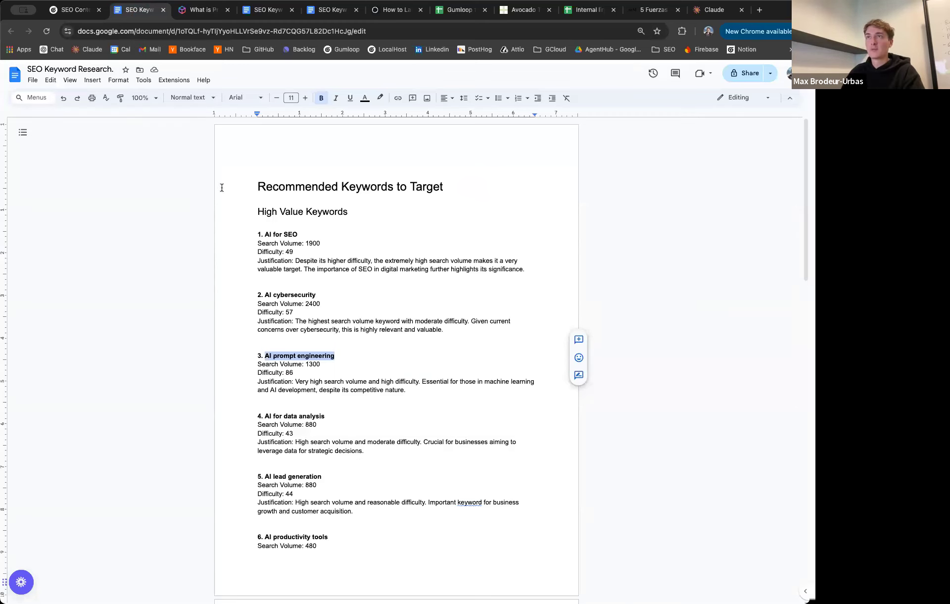
click(75, 10)
scroll(205, 282, up, 5)
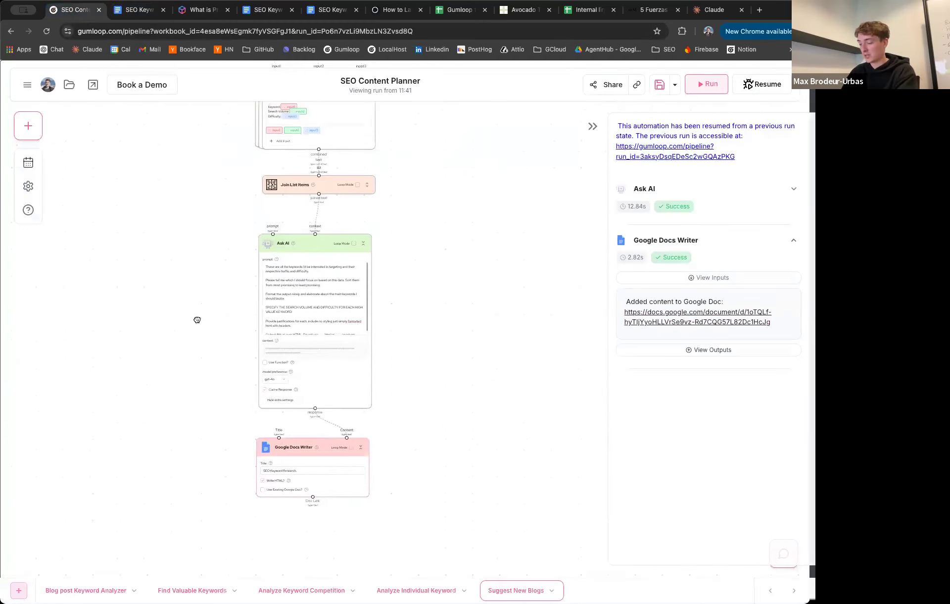
scroll(212, 306, down, 5)
scroll(237, 352, down, 5)
scroll(244, 360, down, 5)
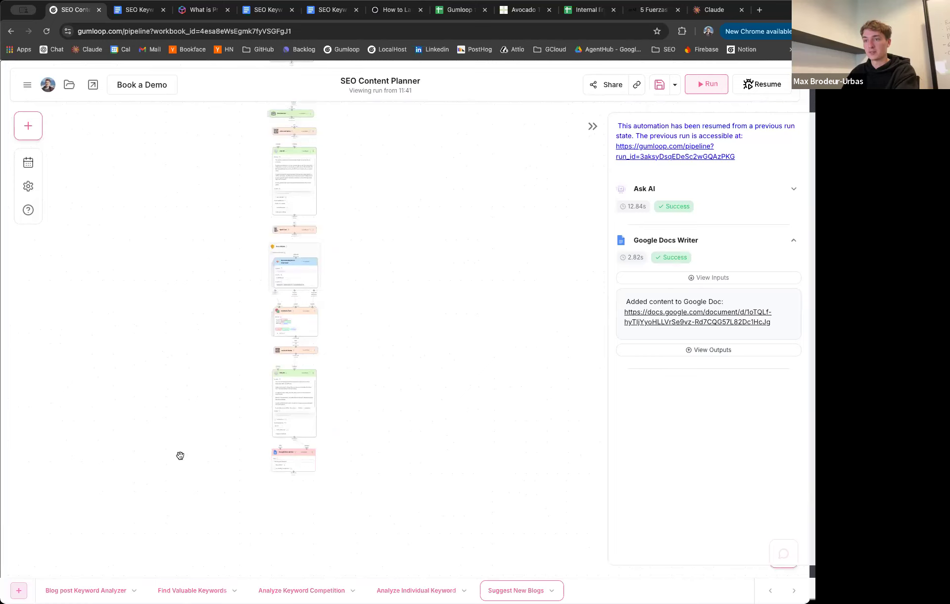
scroll(228, 421, up, 10)
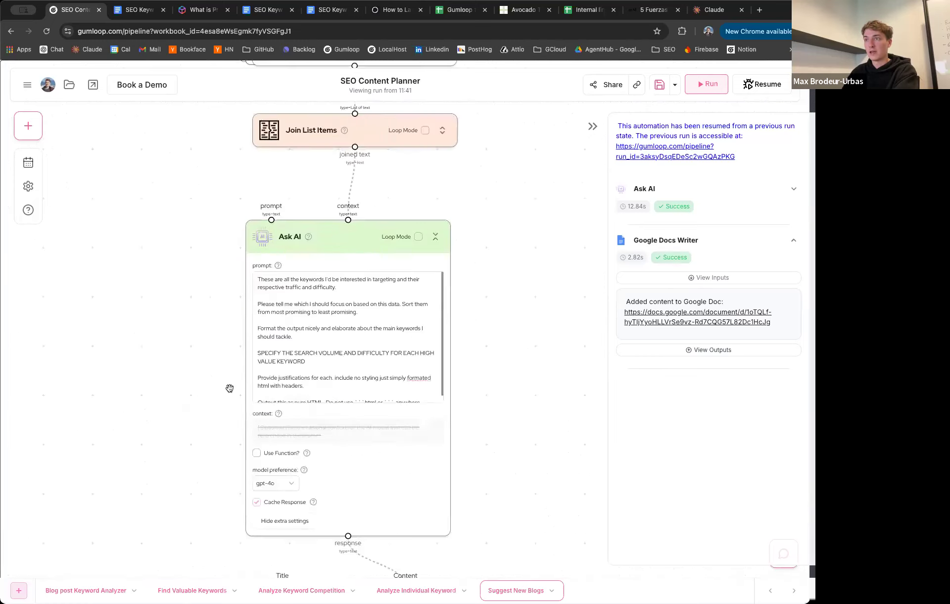
scroll(211, 440, down, 10)
Step: Examine the blog links in the Input node's default value and follow the flow down to Google Docs Writer
drag(196, 206, 182, 295)
scroll(182, 295, up, 9)
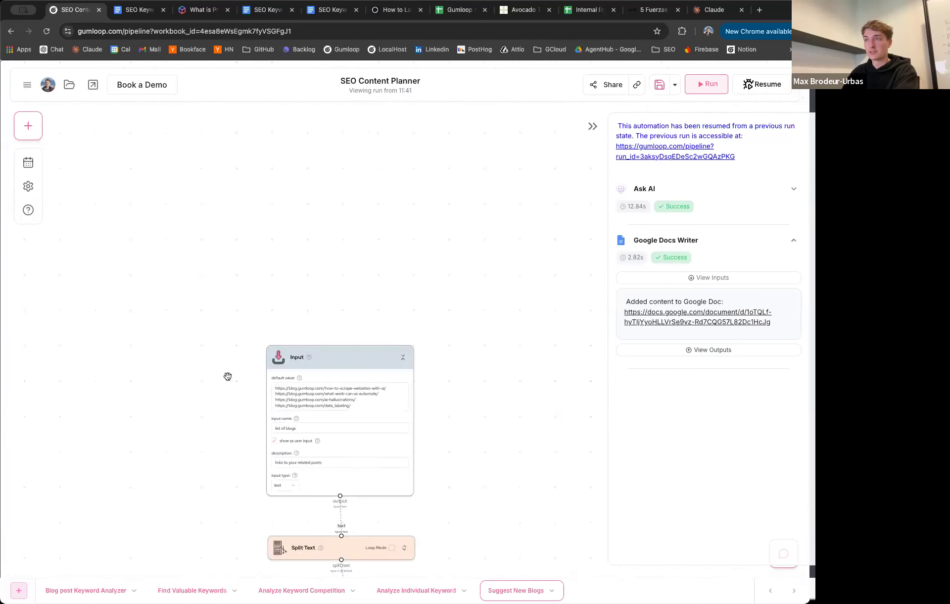
triple_click(319, 393)
scroll(227, 412, down, 5)
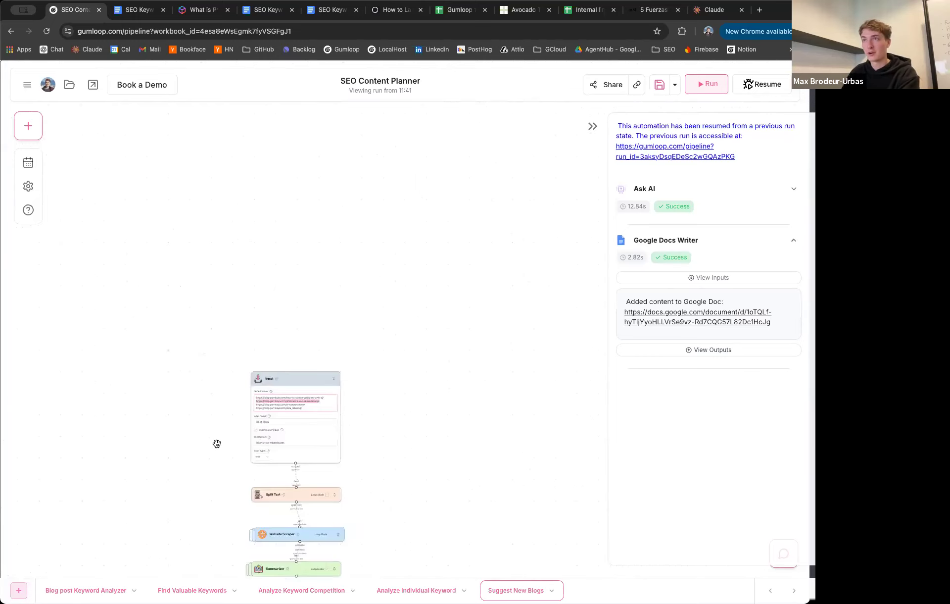
drag(217, 443, 204, 378)
scroll(206, 371, down, 8)
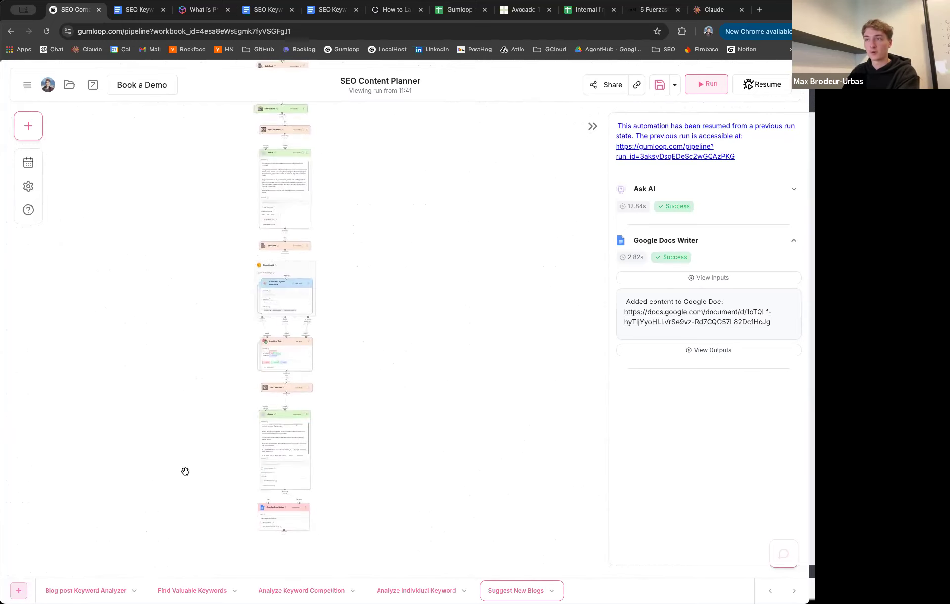
Step: Open the Blog post Keyword Analyzer flow and look over its nodes from Input to Notion Page Writer
click(75, 589)
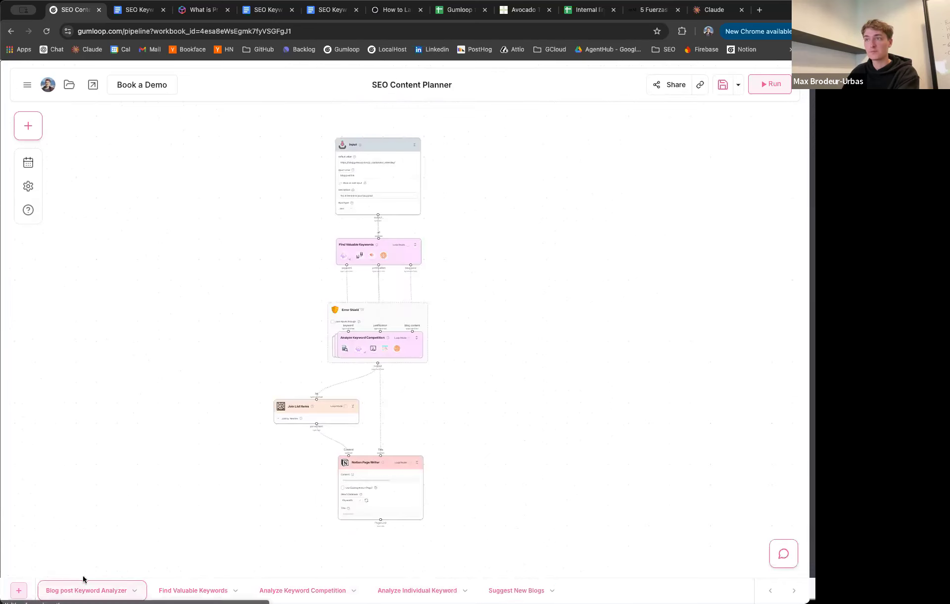
drag(233, 397, 176, 424)
scroll(231, 336, up, 2)
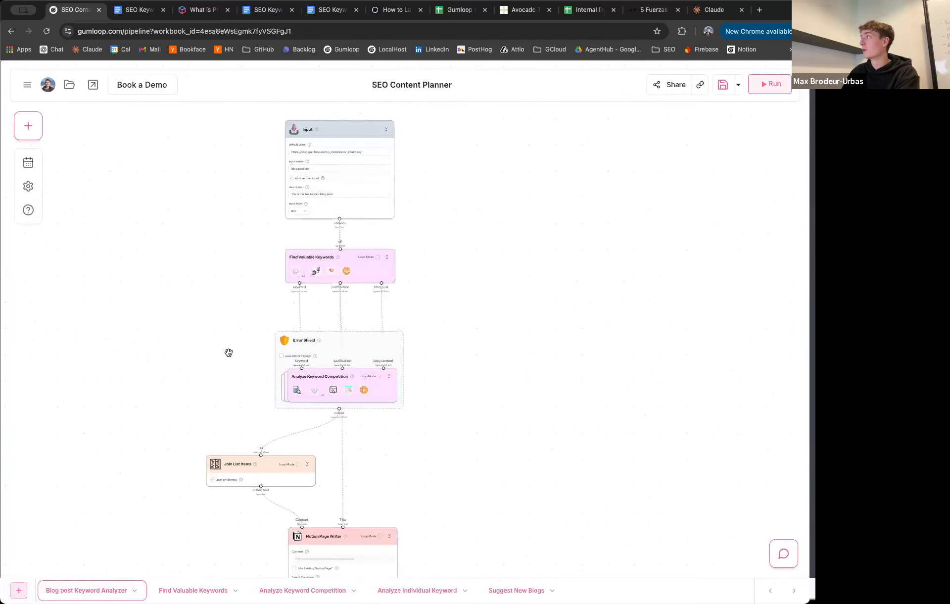
Step: Examine the Input, Find Valuable Keywords and Error Shield nodes of the Blog post Keyword Analyzer flow up close
scroll(237, 331, down, 4)
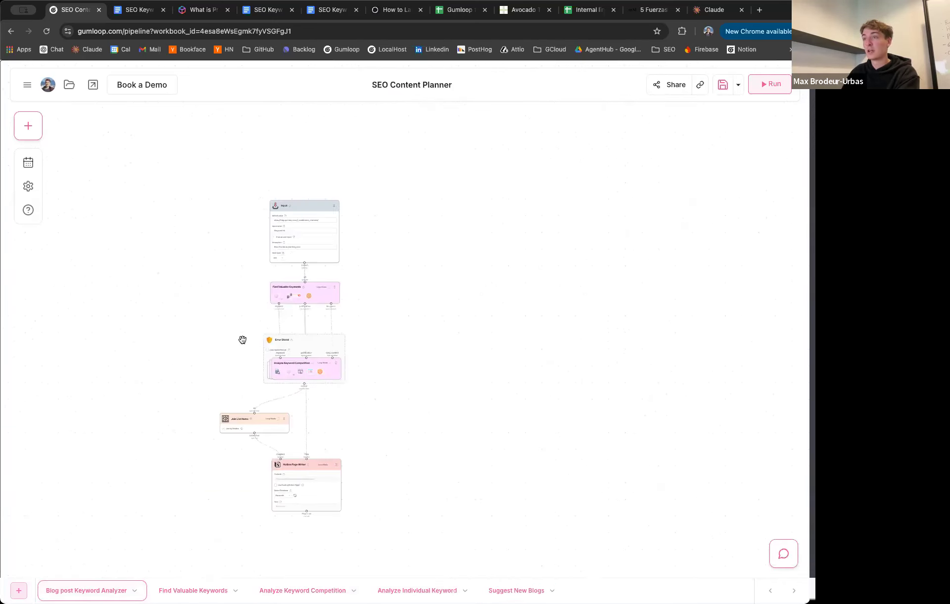
scroll(228, 337, up, 3)
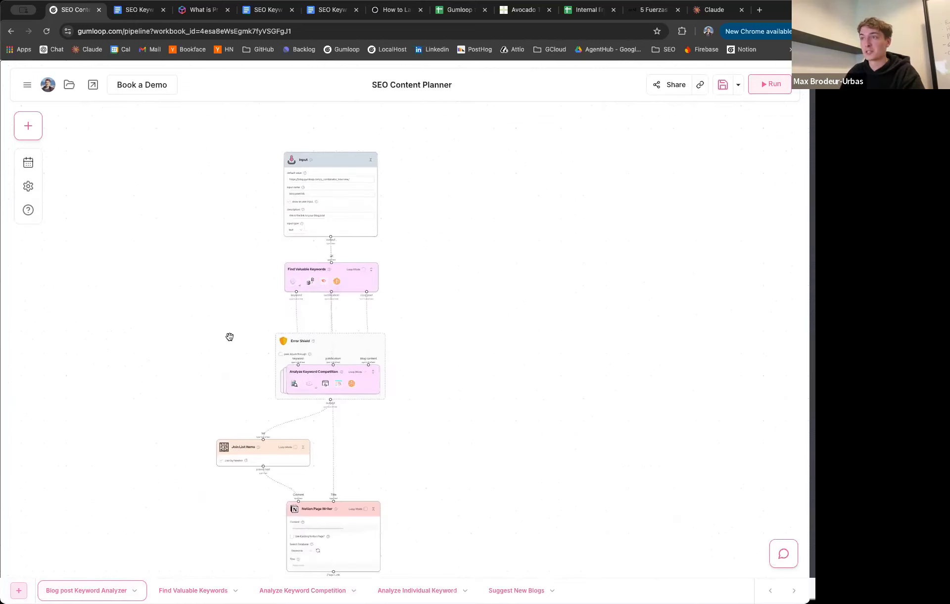
scroll(230, 337, up, 3)
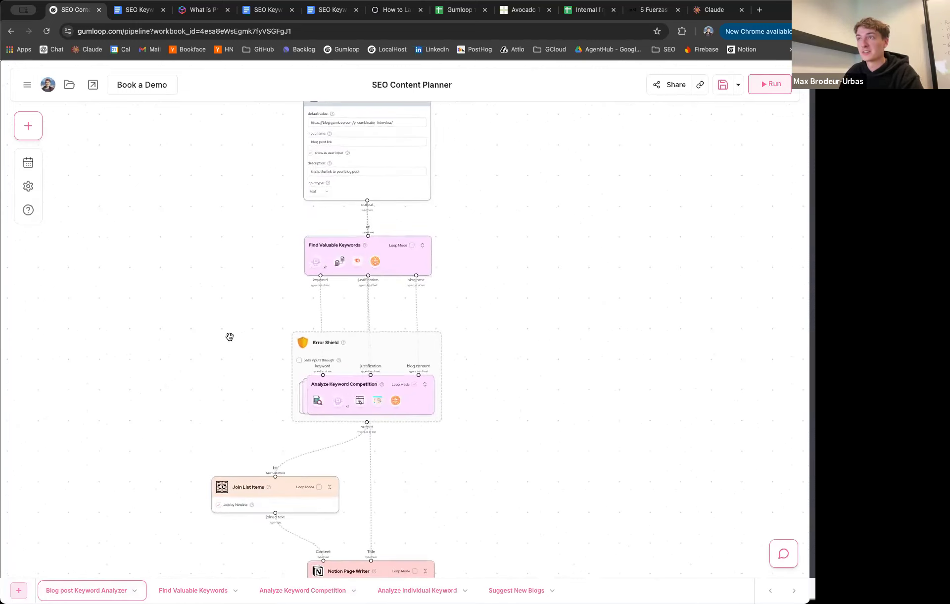
drag(250, 278, 190, 383)
scroll(231, 311, up, 3)
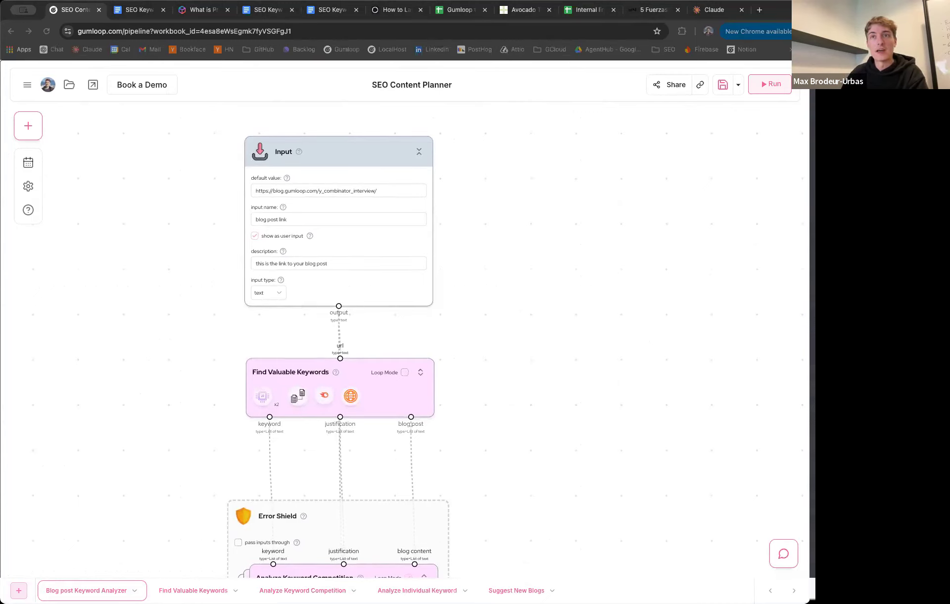
scroll(175, 309, down, 5)
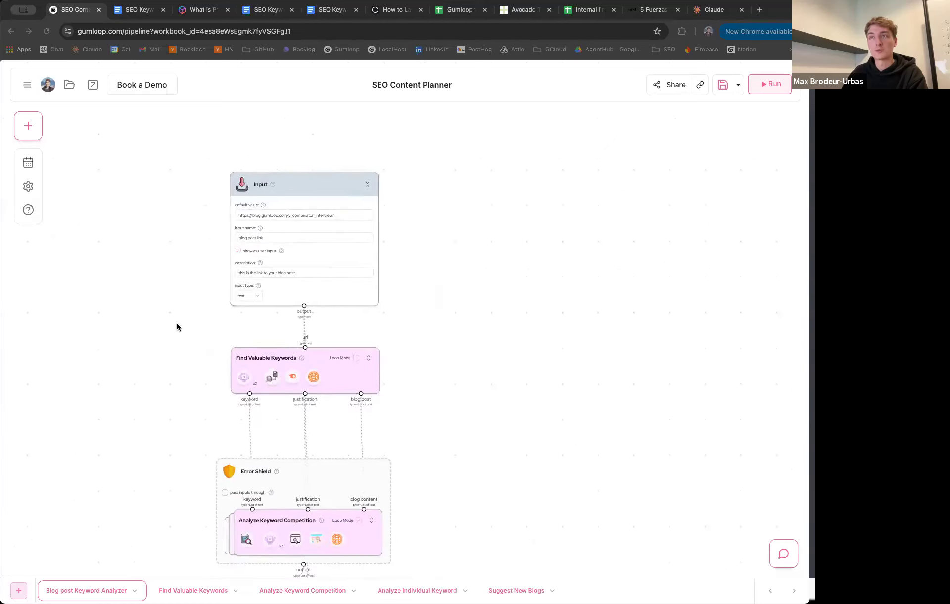
drag(177, 313, 224, 202)
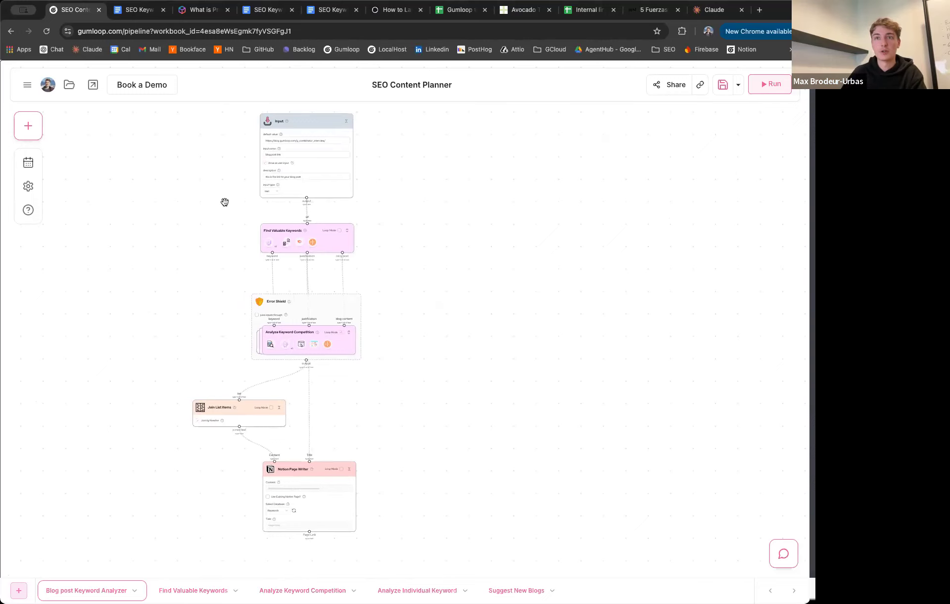
drag(216, 247, 301, 276)
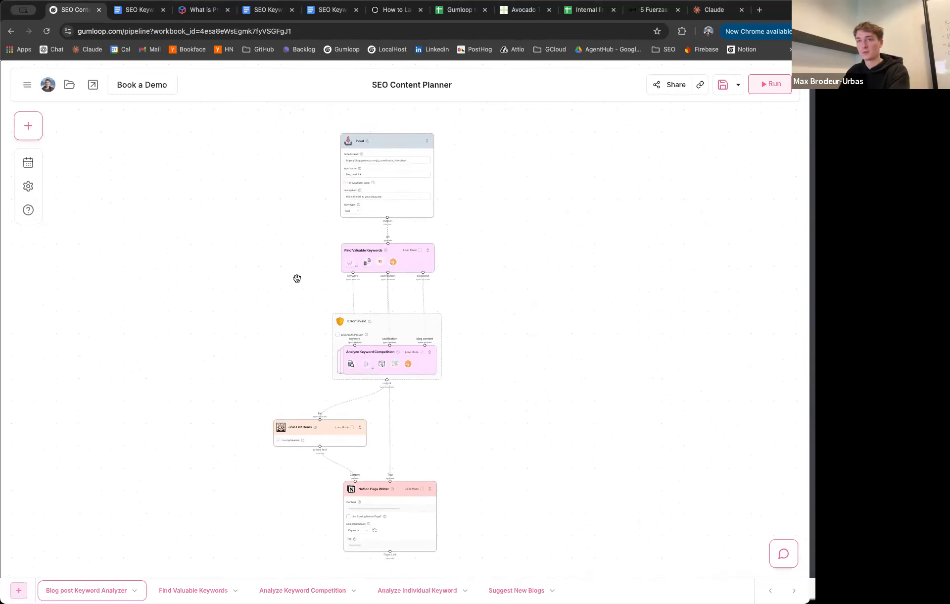
drag(297, 278, 318, 269)
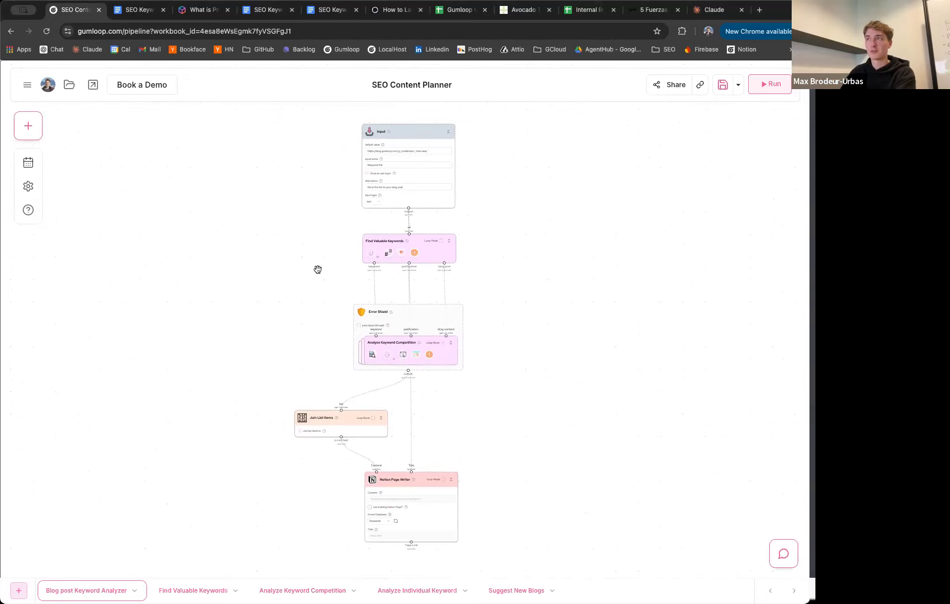
scroll(297, 307, right, 2)
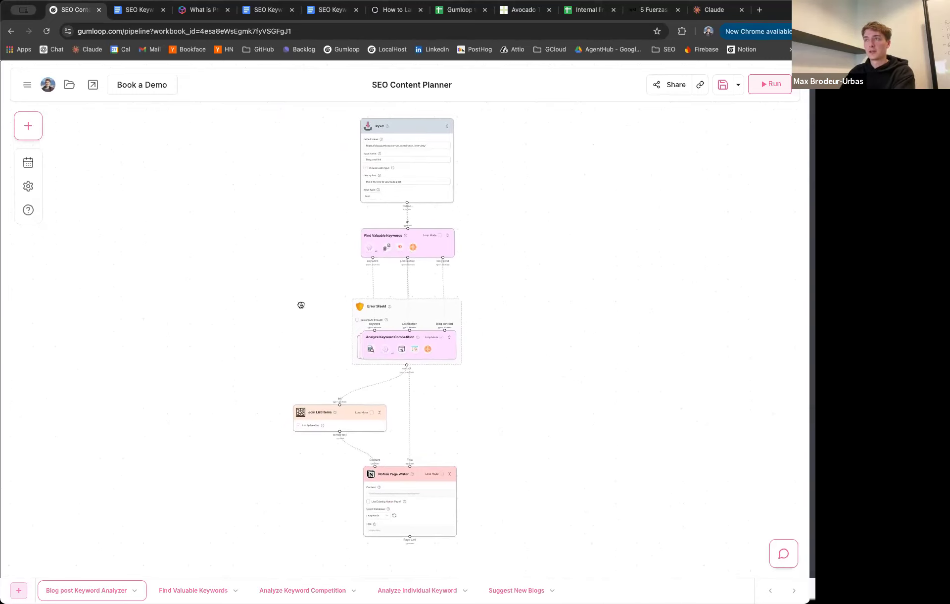
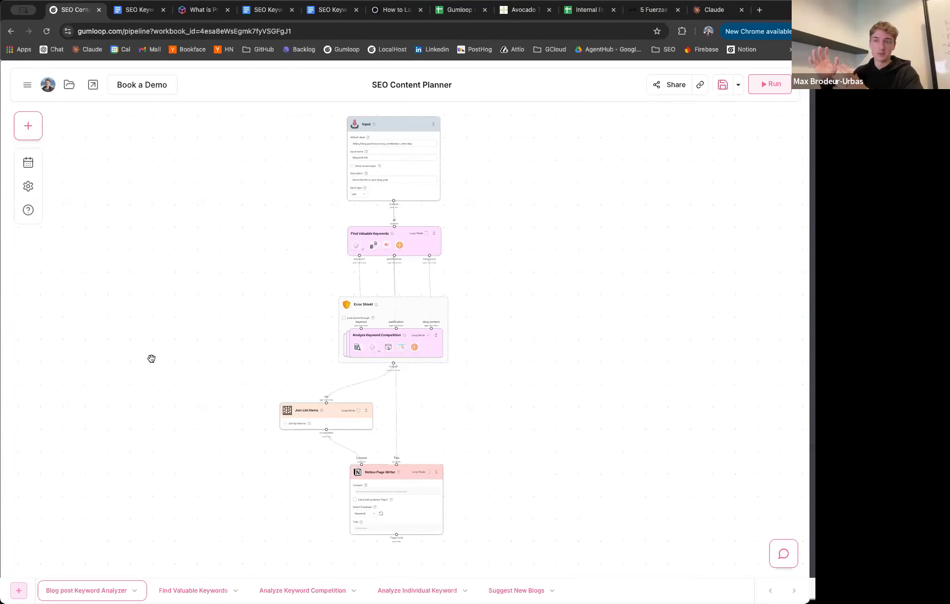
drag(261, 339, 252, 339)
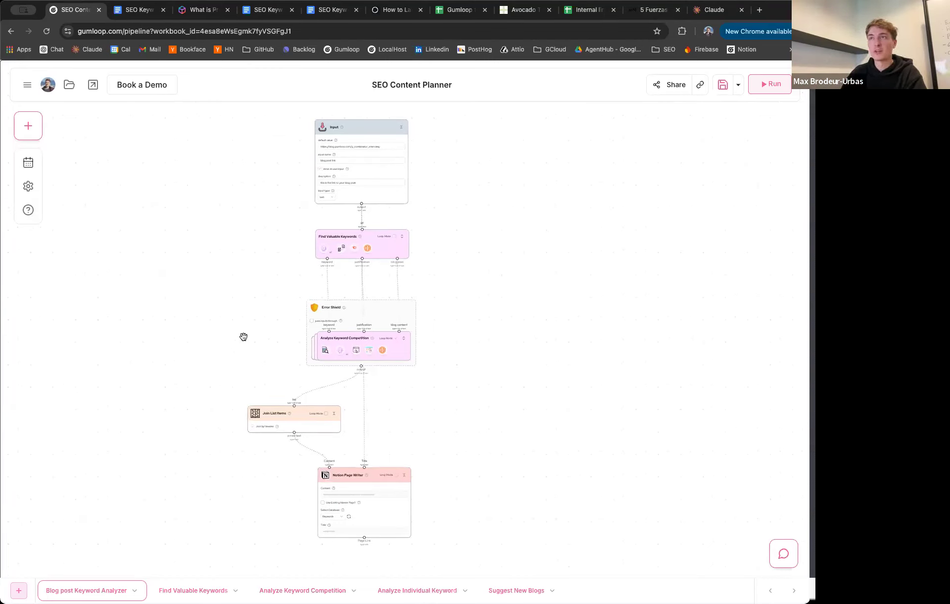
drag(242, 321, 236, 326)
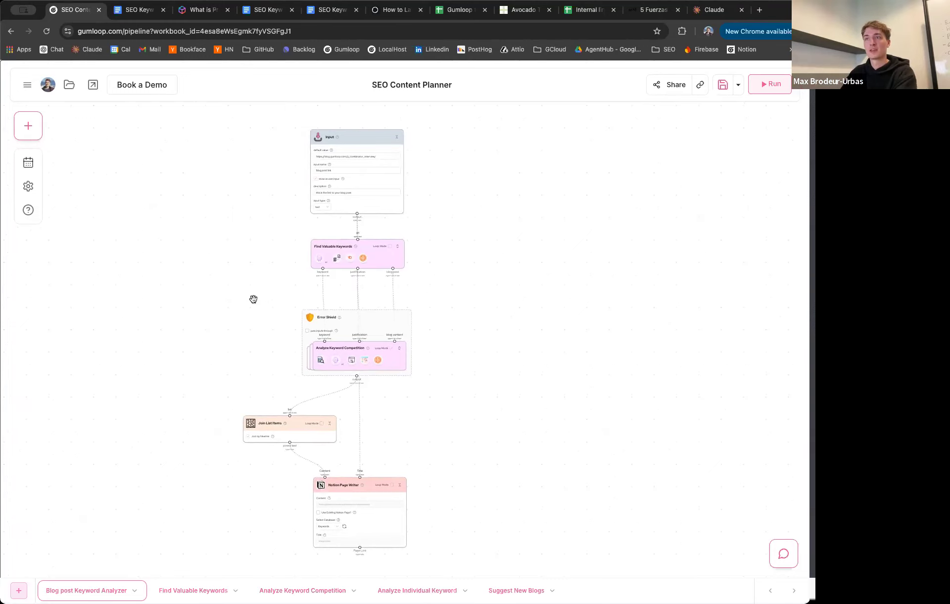
scroll(254, 299, up, 5)
scroll(198, 346, down, 8)
drag(188, 364, 261, 248)
scroll(285, 252, down, 1)
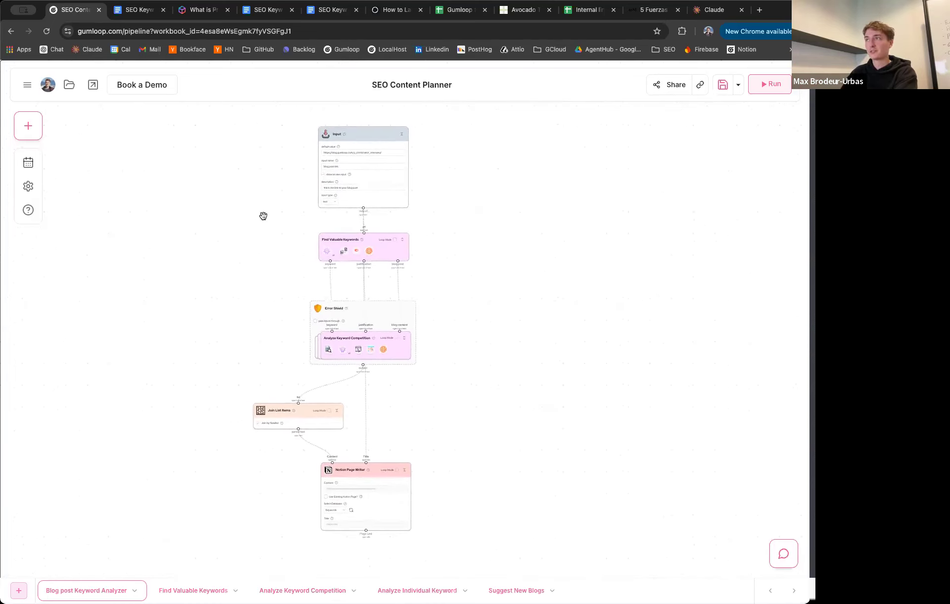
Step: Highlight the blog post link in the Input node's default value
scroll(312, 159, up, 6)
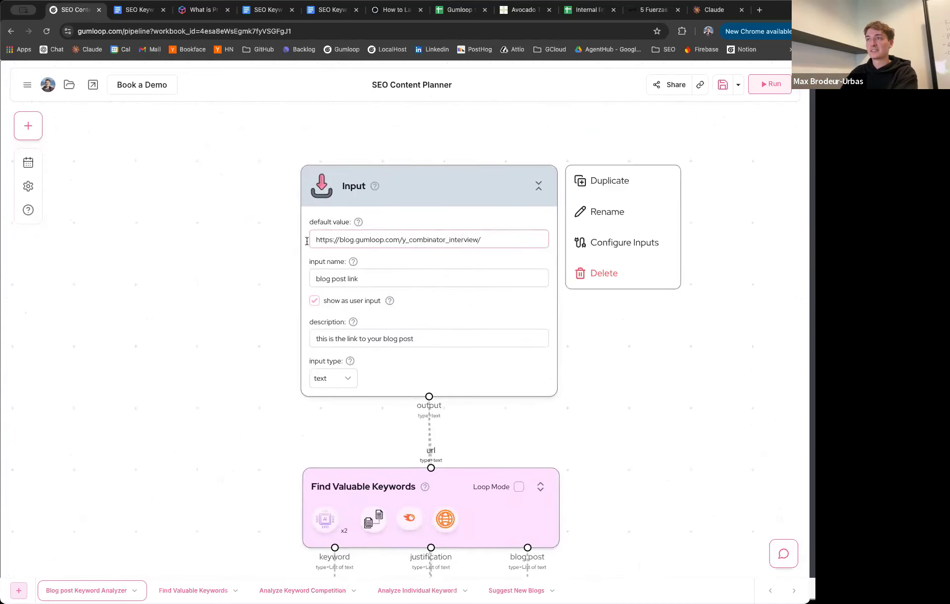
scroll(307, 241, up, 2)
triple_click(434, 239)
scroll(210, 390, down, 5)
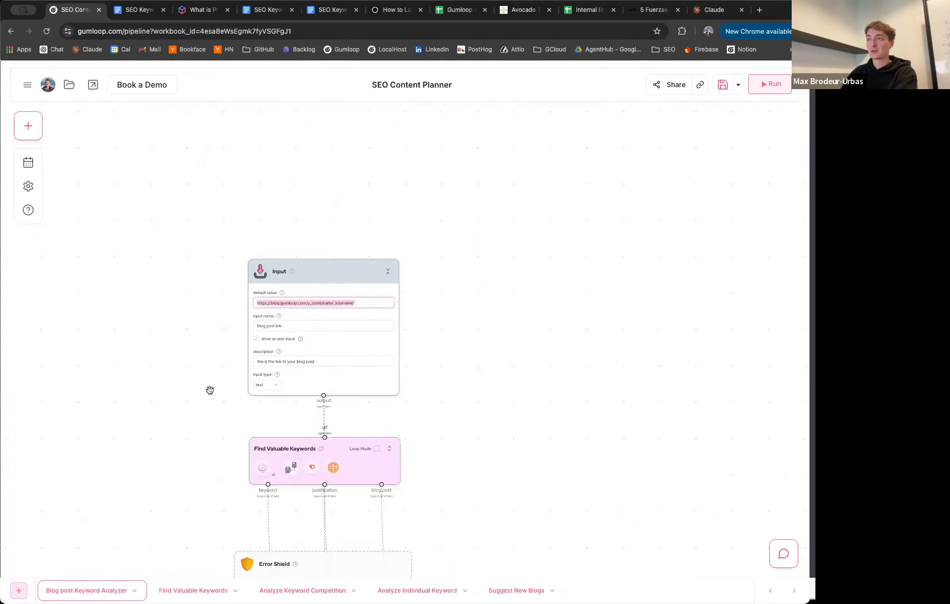
Step: Open the Find Valuable Keywords subflow from its node and look over its upper nodes
drag(210, 390, 243, 253)
mouse_move(418, 316)
click(468, 310)
drag(315, 192, 299, 267)
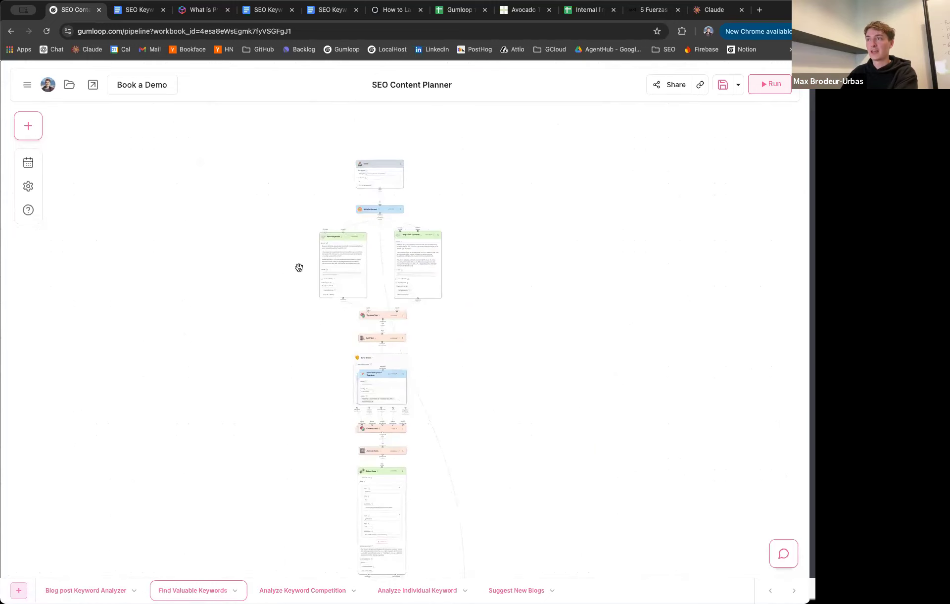
scroll(299, 267, up, 6)
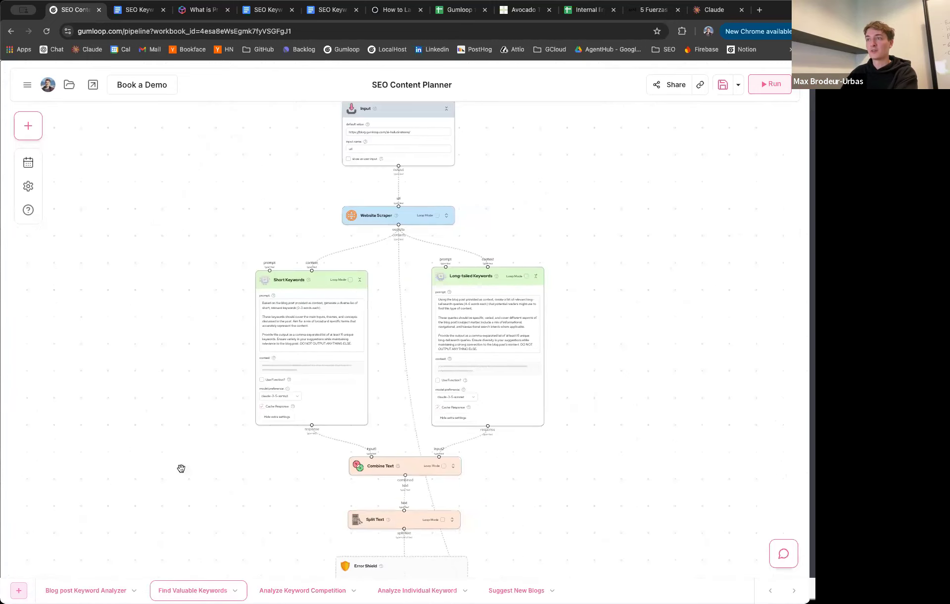
Step: Return to the Blog post Keyword Analyzer flow and delete its Notion Page Writer and Join List Items nodes
click(95, 592)
drag(324, 312, 326, 312)
drag(259, 277, 245, 302)
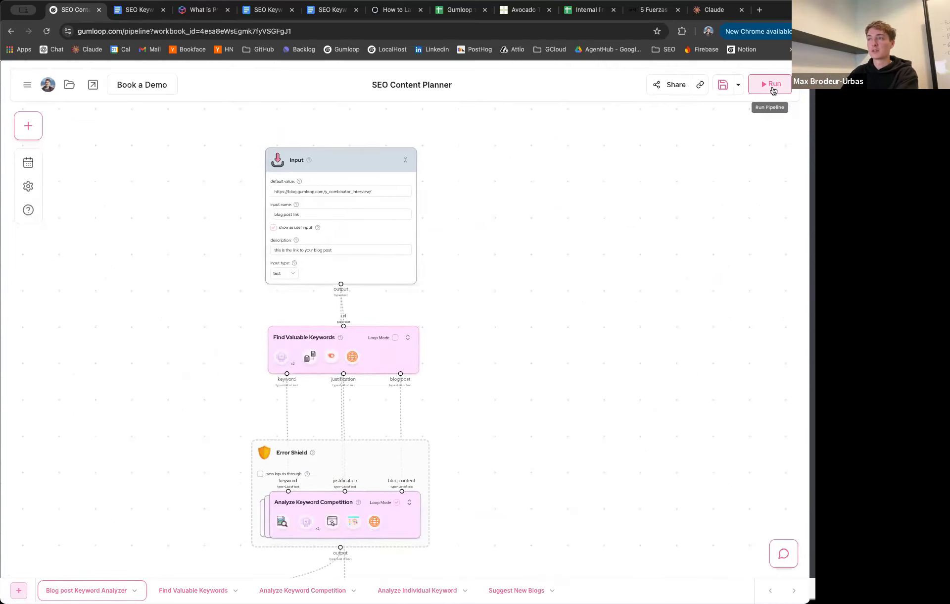
scroll(416, 392, down, 2)
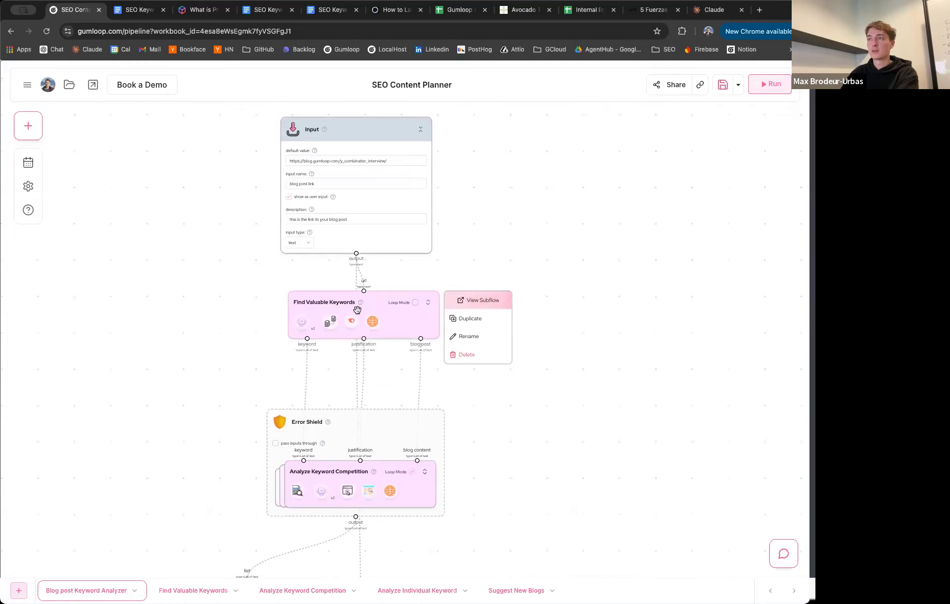
scroll(236, 435, down, 10)
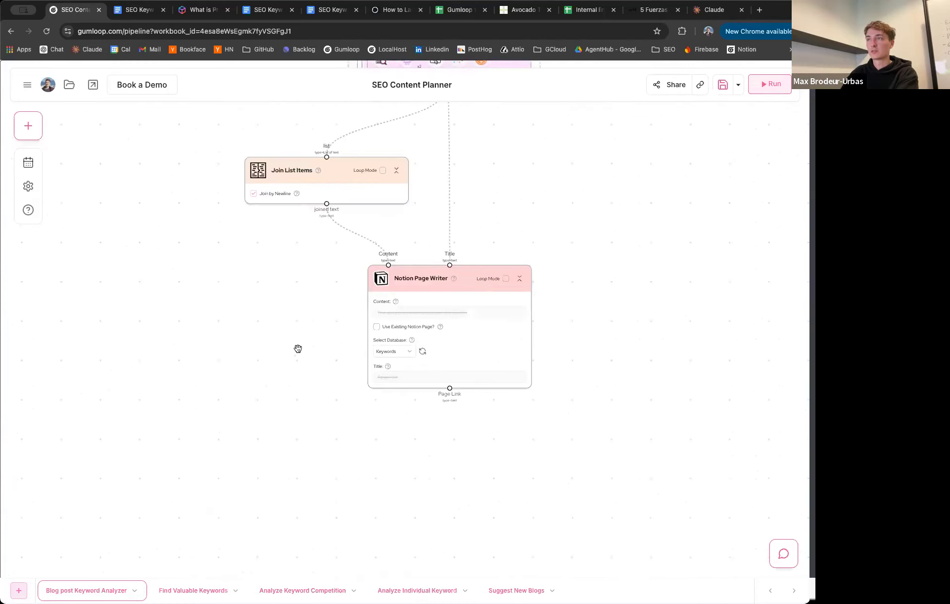
mouse_move(307, 430)
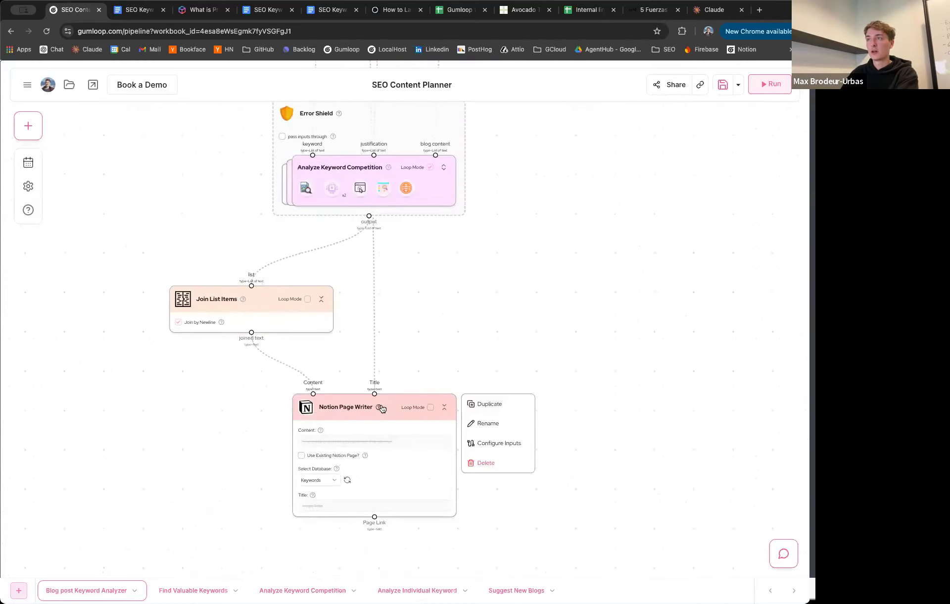
click(499, 463)
scroll(373, 372, up, 2)
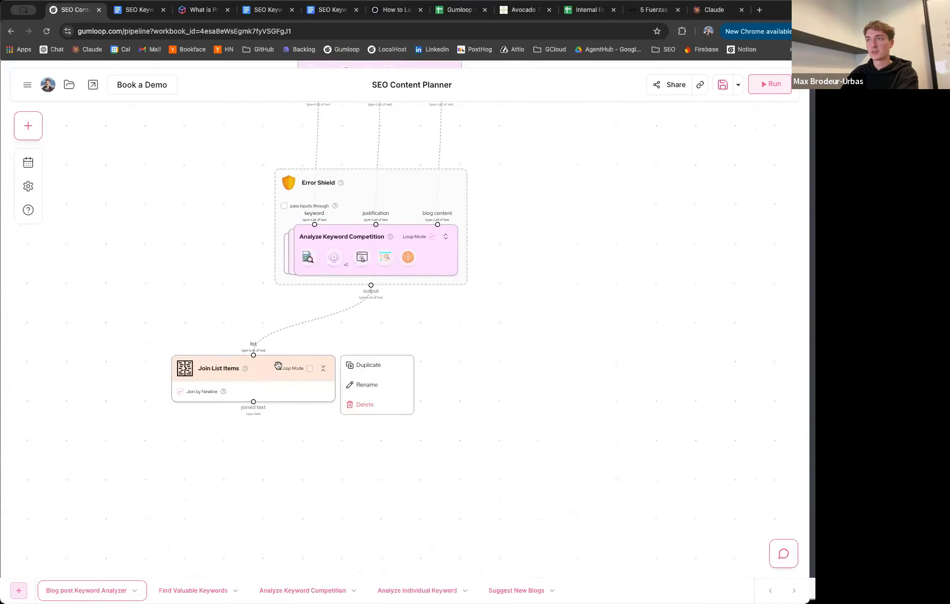
click(367, 404)
scroll(324, 391, up, 5)
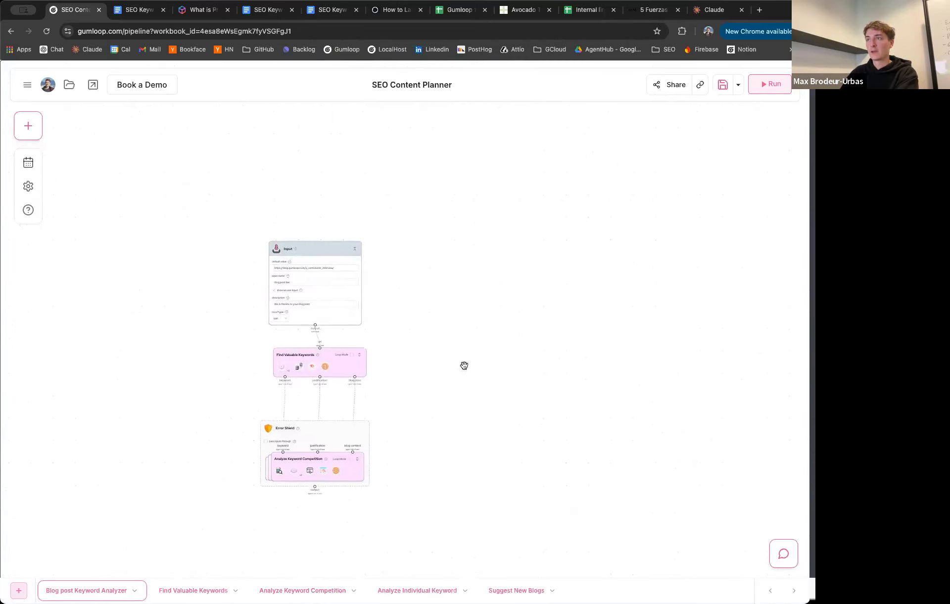
Step: Run the Blog post Keyword Analyzer flow and open the subflow of its Find Valuable Keywords node
click(770, 92)
mouse_move(292, 297)
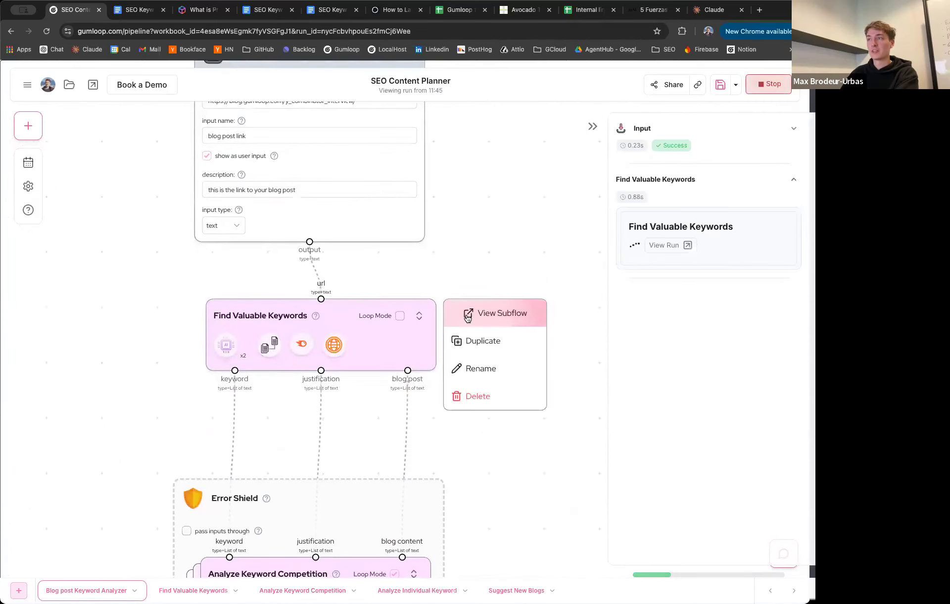
click(495, 312)
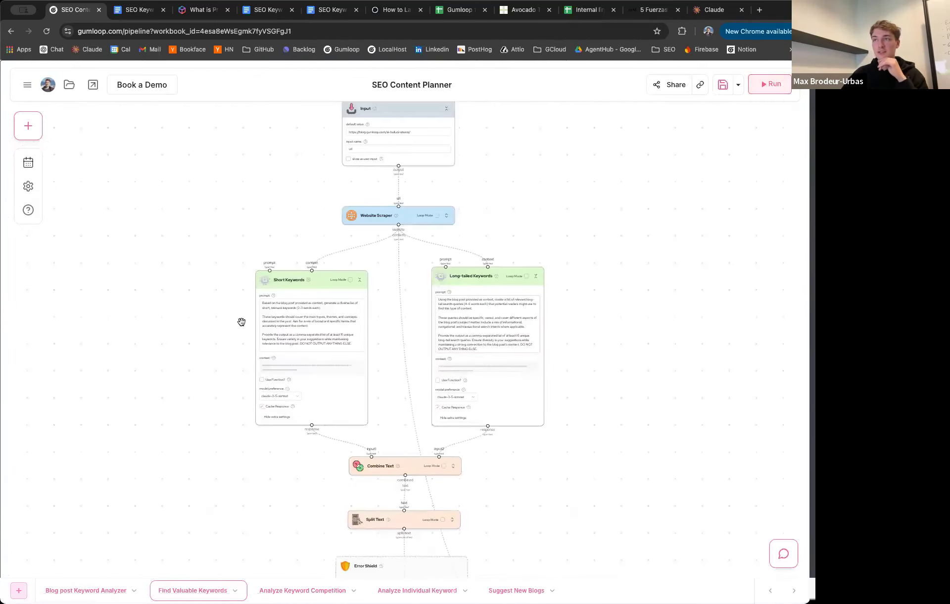
Step: Review the Short Keywords and Long-tailed Keywords prompts, highlighting "4-6 words each" in the long-tailed one
click(224, 297)
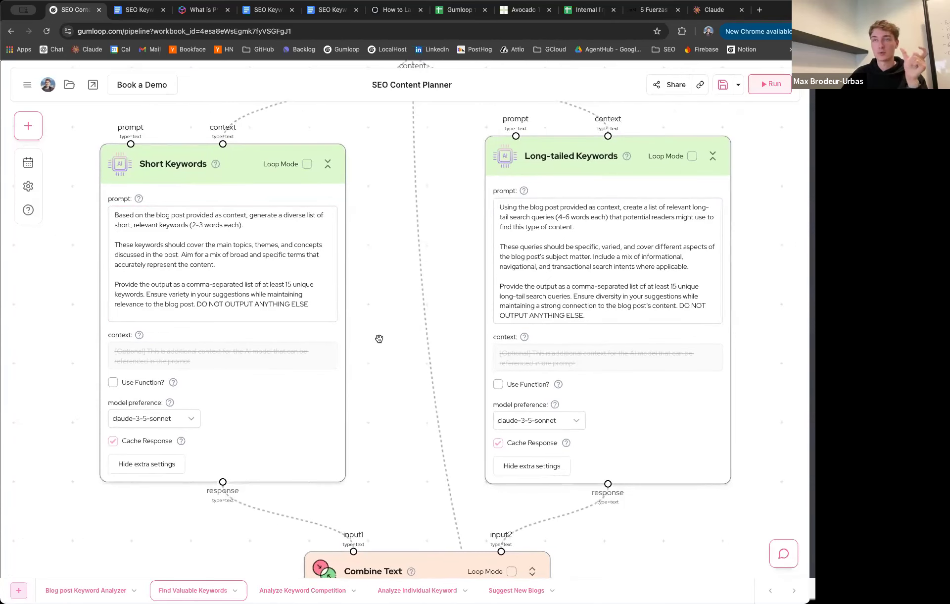
click(678, 292)
click(629, 316)
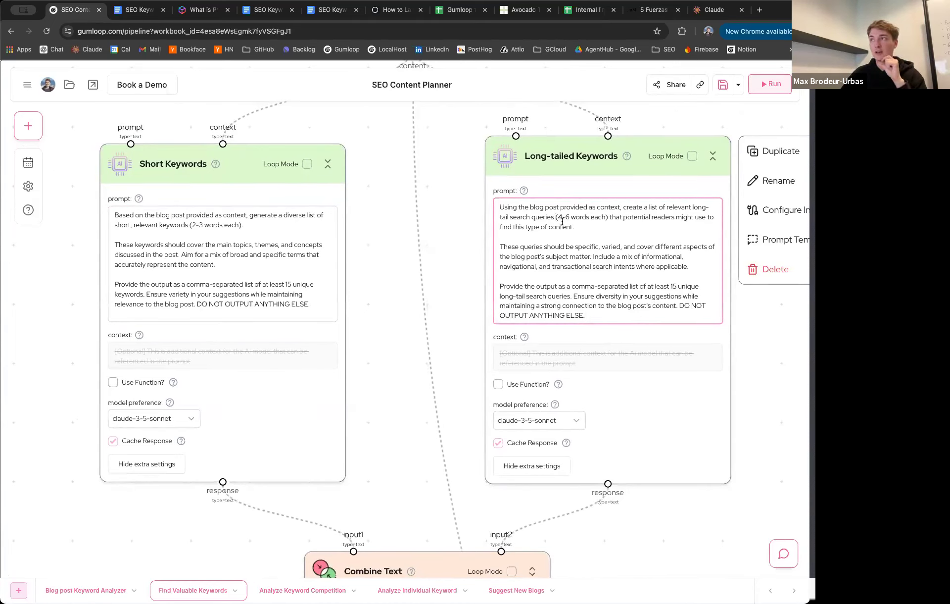
drag(558, 218, 604, 217)
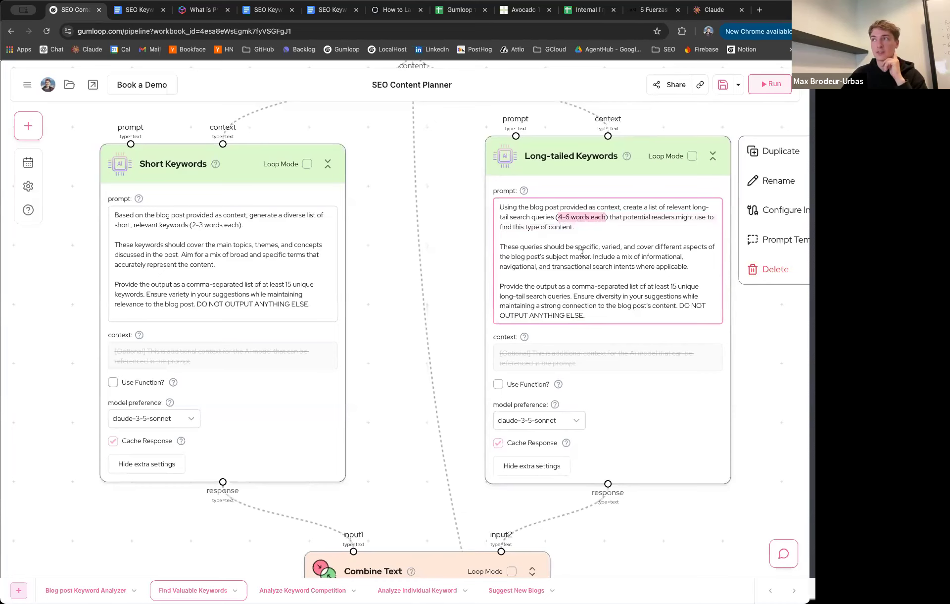
Step: Follow the subflow through Combine Text and Split Text, and examine the outputs selected in Semrush Keyword Overview
scroll(375, 432, down, 10)
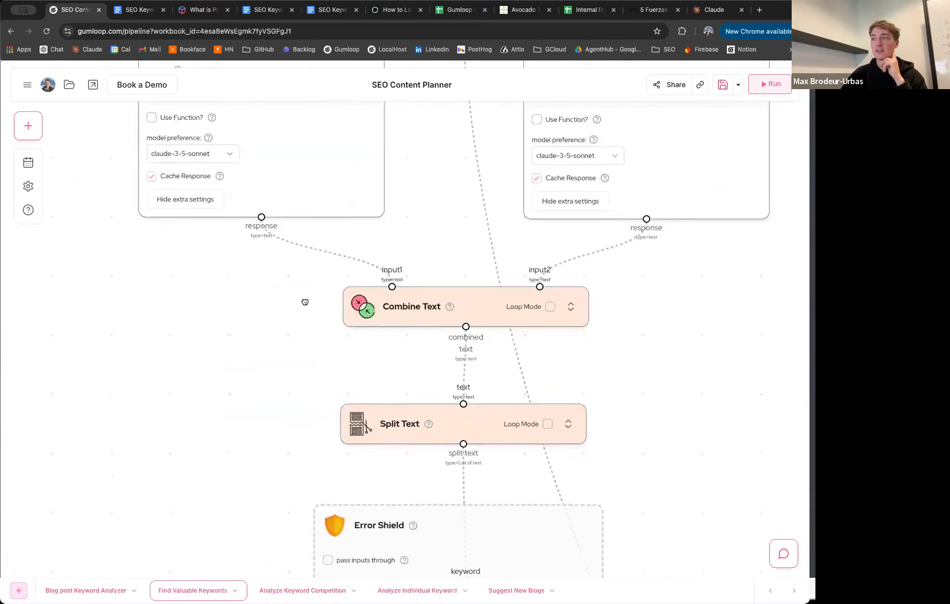
scroll(268, 356, down, 3)
mouse_move(439, 259)
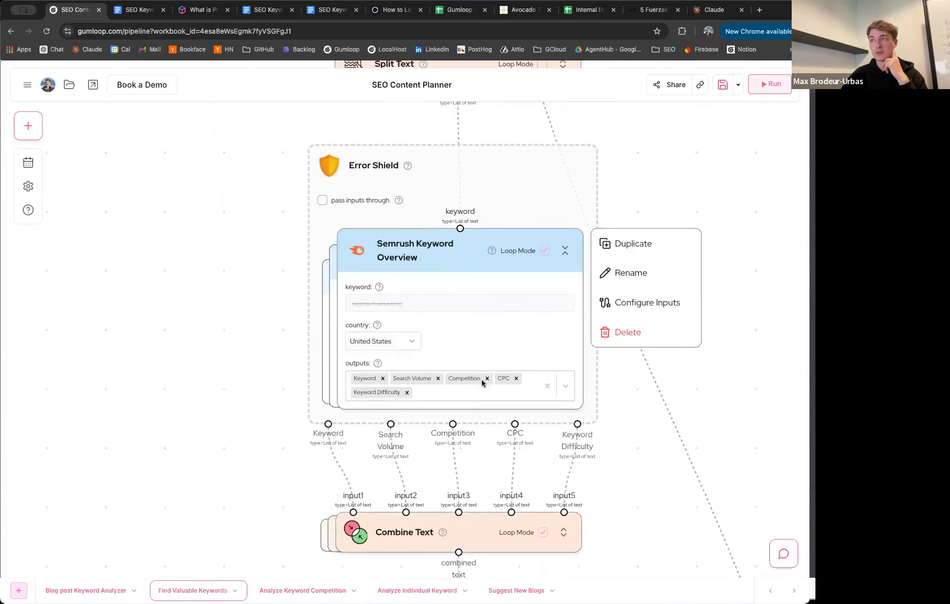
scroll(272, 246, down, 2)
scroll(274, 380, down, 8)
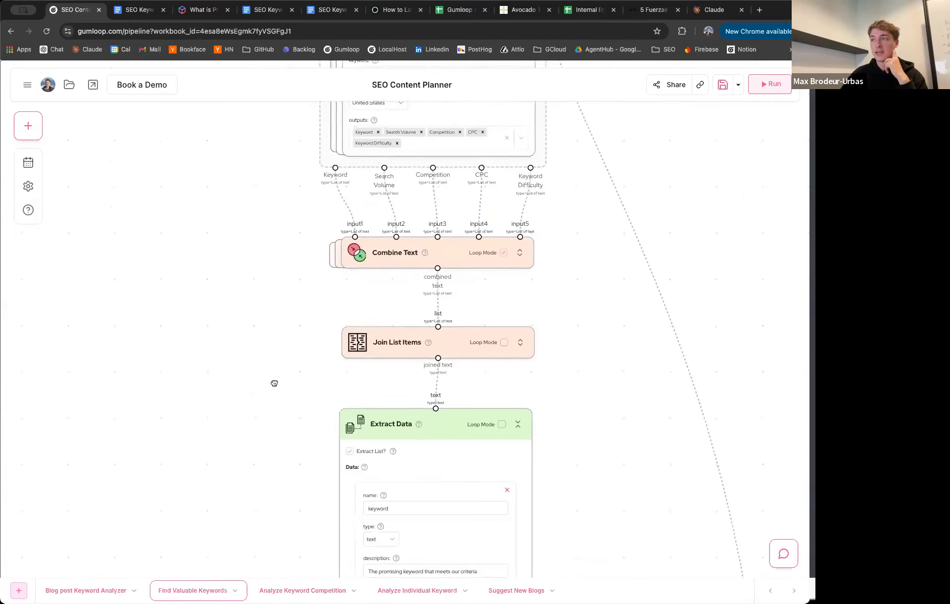
Step: Examine the Extract Data node's keyword and justification fields and additional context, and follow its connections to the Output nodes
scroll(270, 401, down, 8)
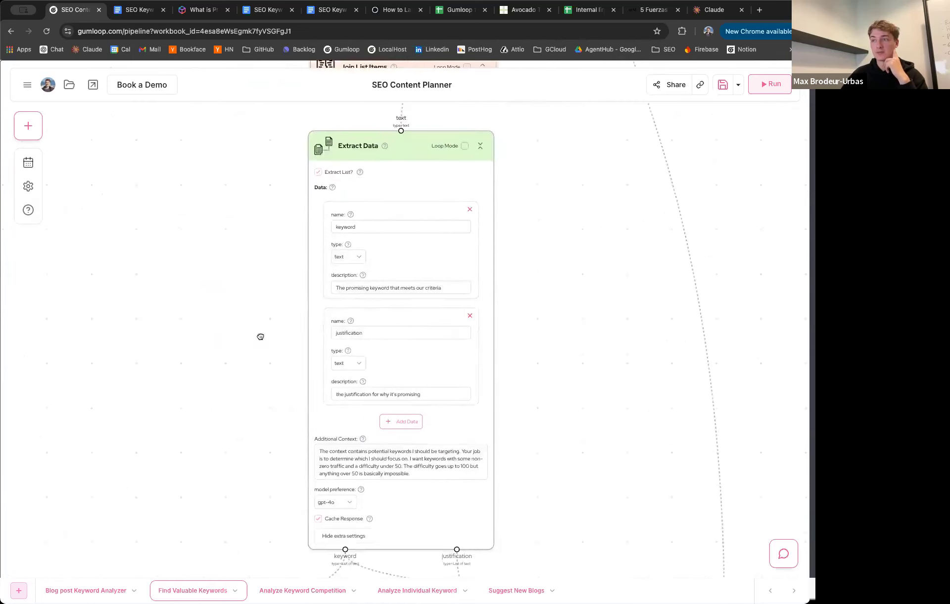
scroll(267, 368, up, 3)
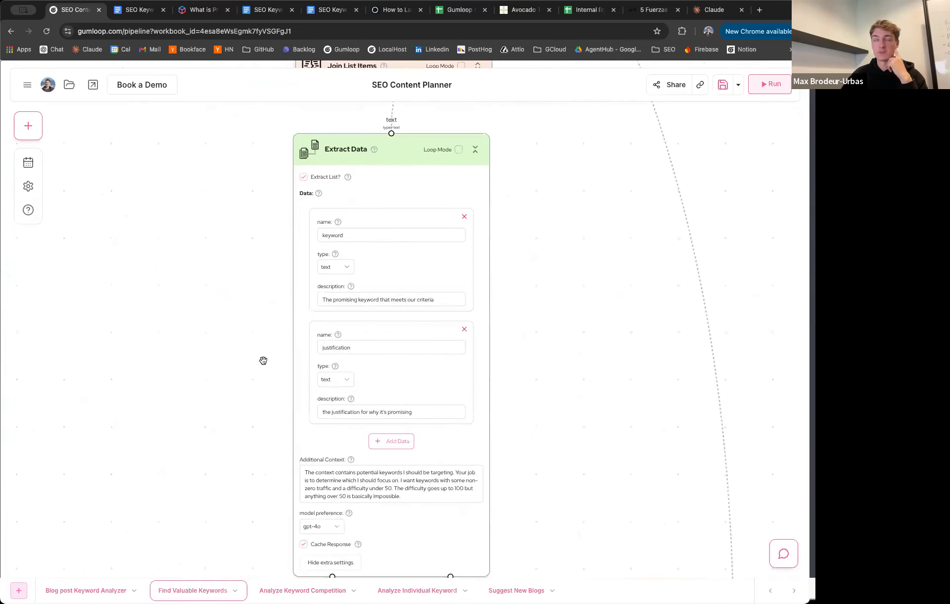
scroll(272, 343, up, 2)
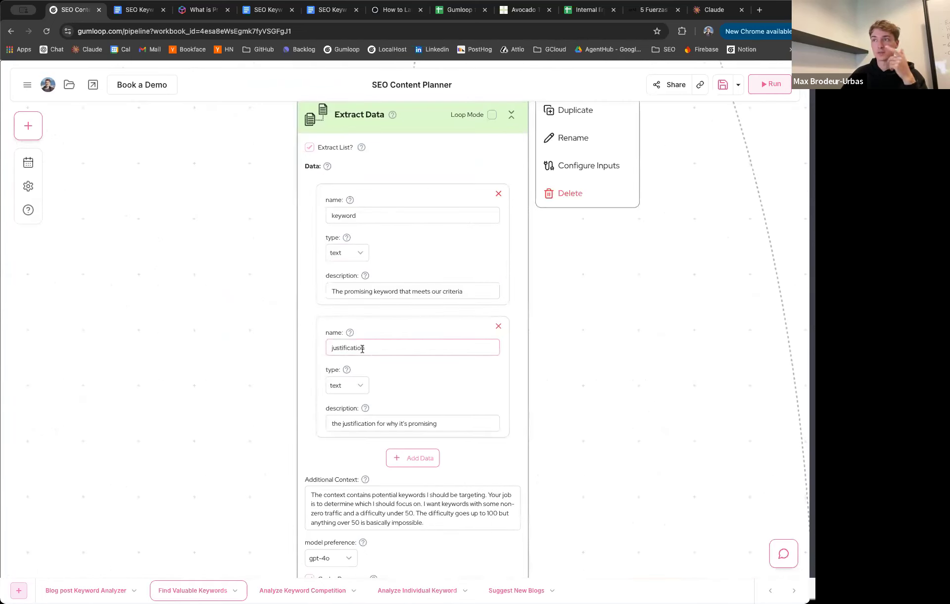
scroll(254, 469, down, 8)
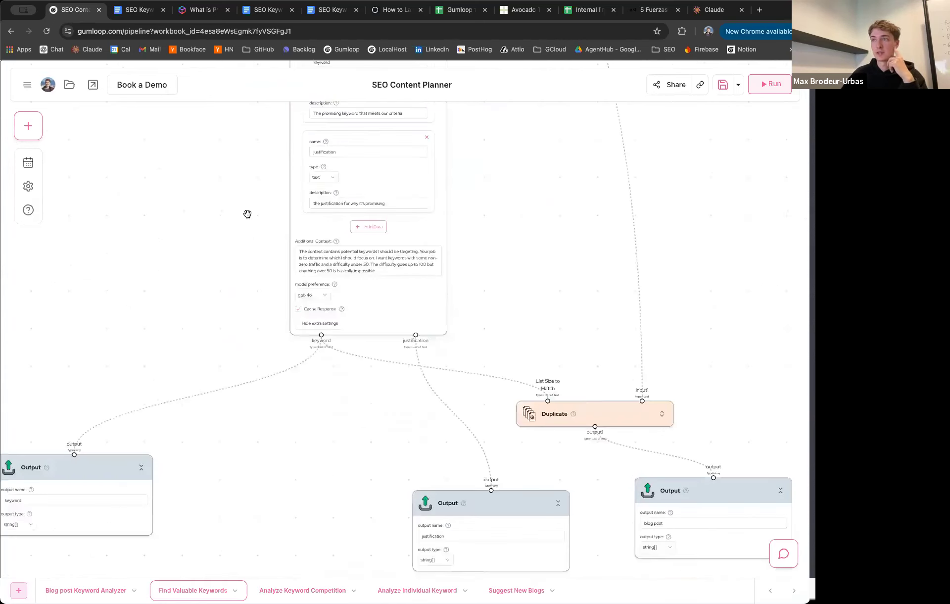
Step: Return to the Blog post Keyword Analyzer flow and open the subflow of its Analyze Keyword Competition node
click(81, 589)
scroll(188, 228, down, 2)
scroll(321, 329, up, 3)
click(382, 261)
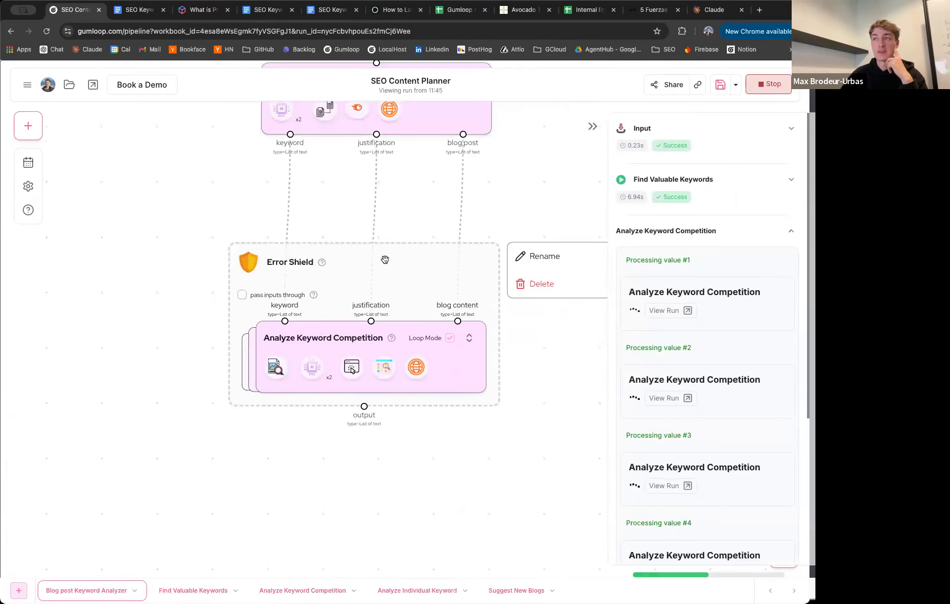
drag(382, 262, 396, 266)
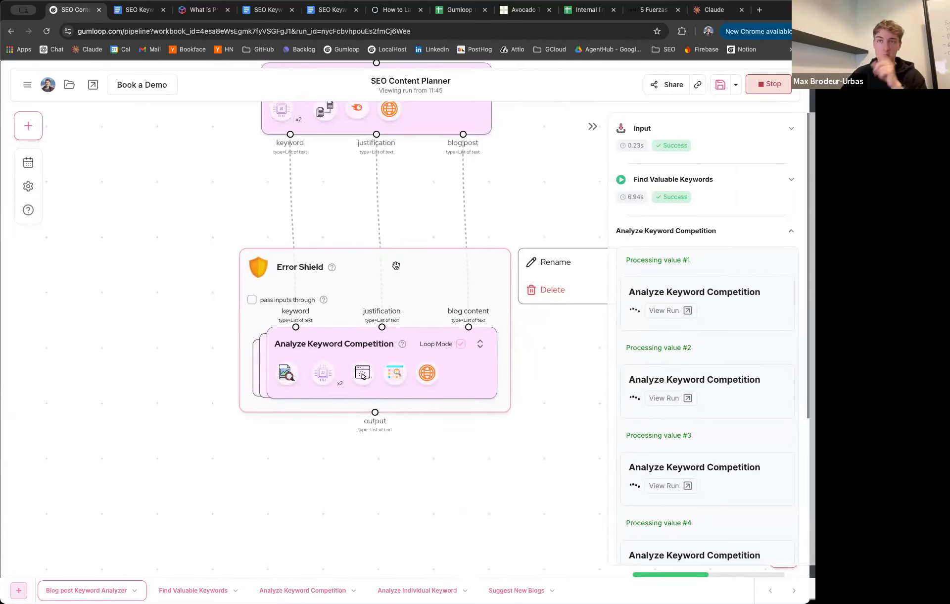
click(470, 356)
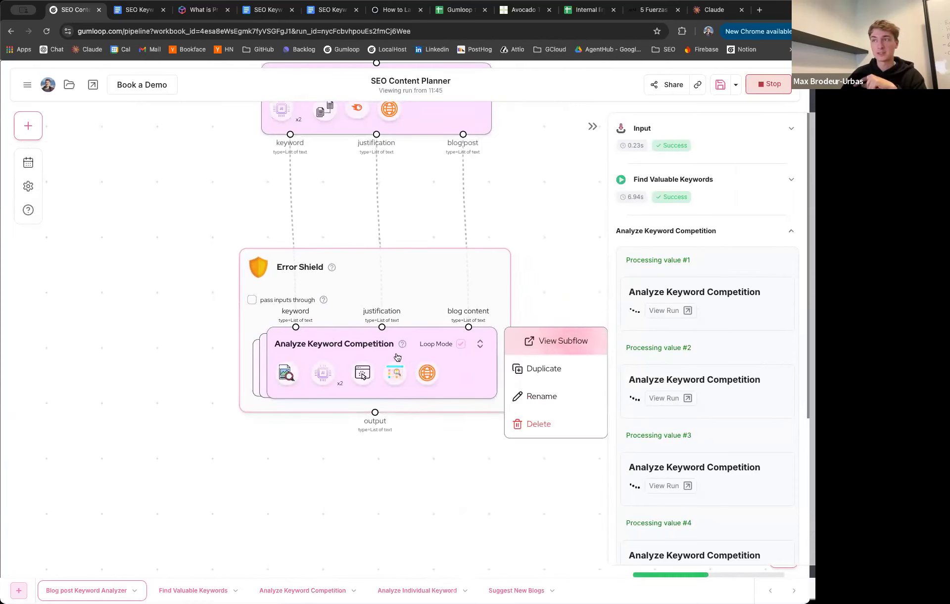
click(530, 346)
Step: Examine the exclude youtube/reddit node's search format and follow its combined text into the Web search node
scroll(304, 185, up, 5)
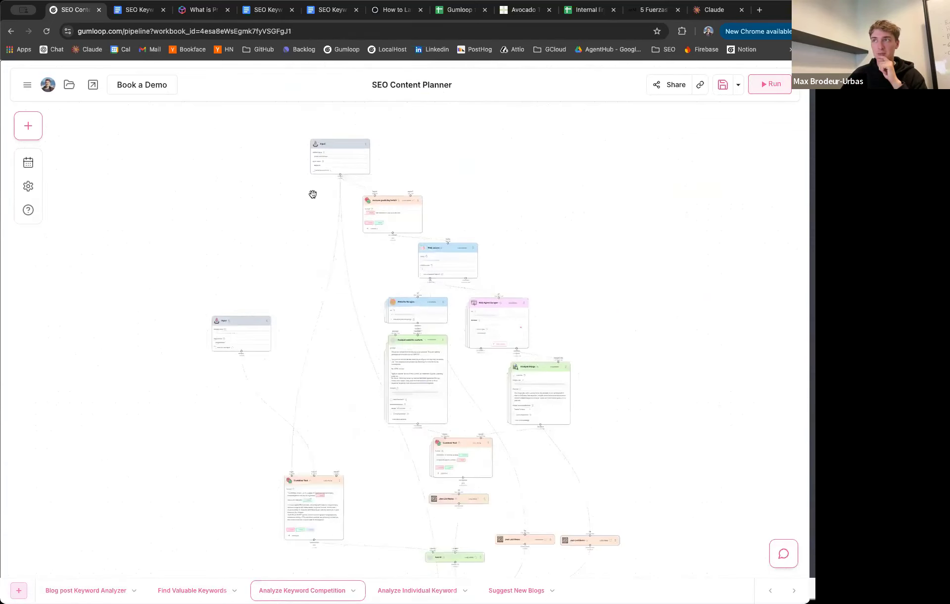
drag(389, 204, 357, 266)
scroll(354, 225, up, 5)
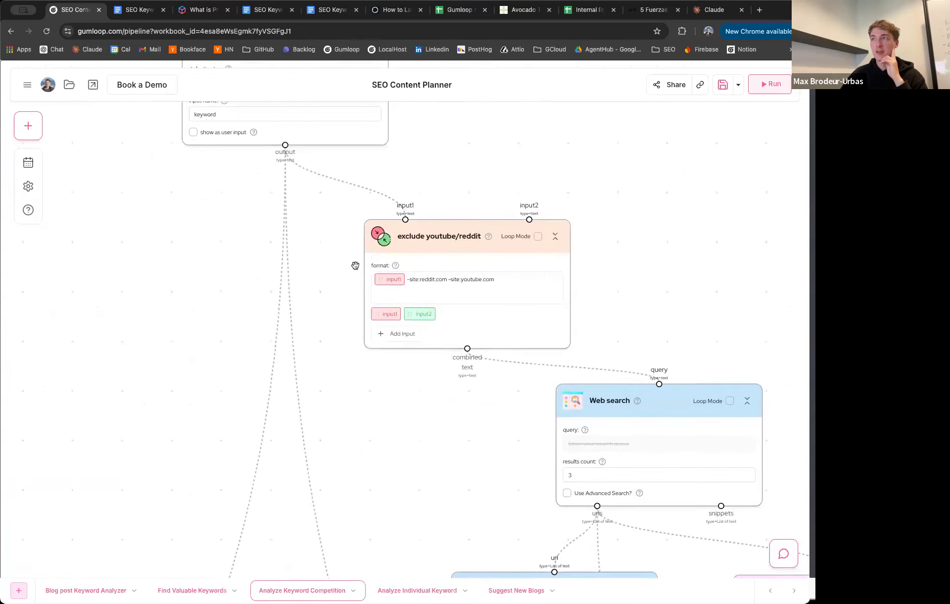
scroll(356, 266, up, 3)
click(471, 279)
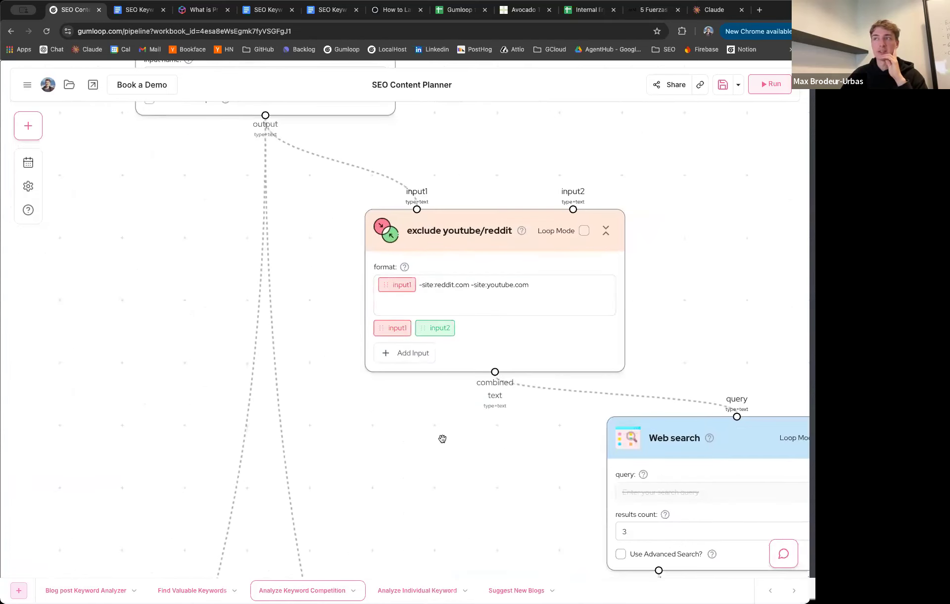
drag(442, 436, 431, 362)
drag(492, 477, 325, 241)
Step: Examine the Website Scraper and Analyze website content nodes, and the Web Agent Scraper's screenshot action feeding Analyze Image
scroll(448, 335, down, 2)
scroll(324, 240, down, 2)
scroll(236, 245, down, 5)
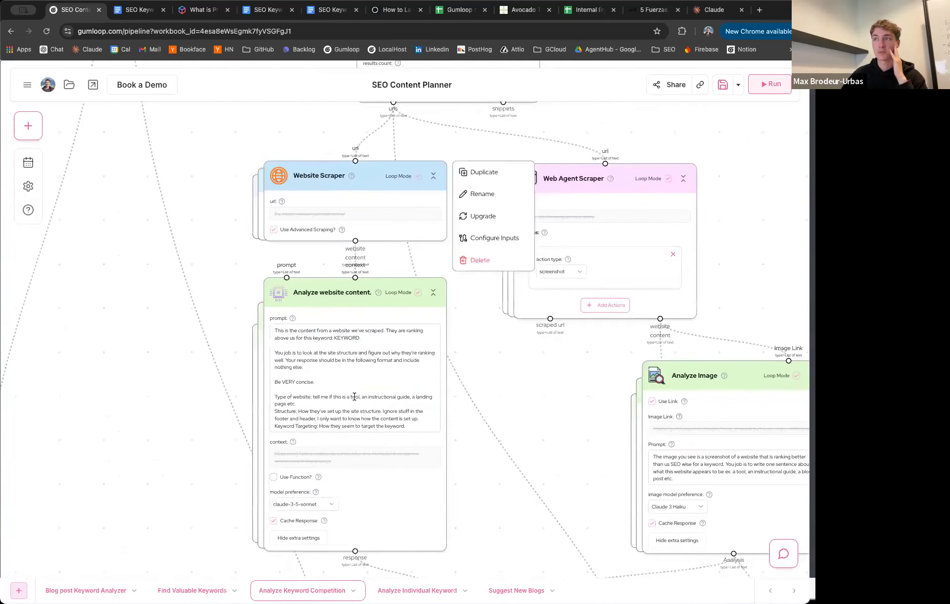
scroll(514, 369, up, 2)
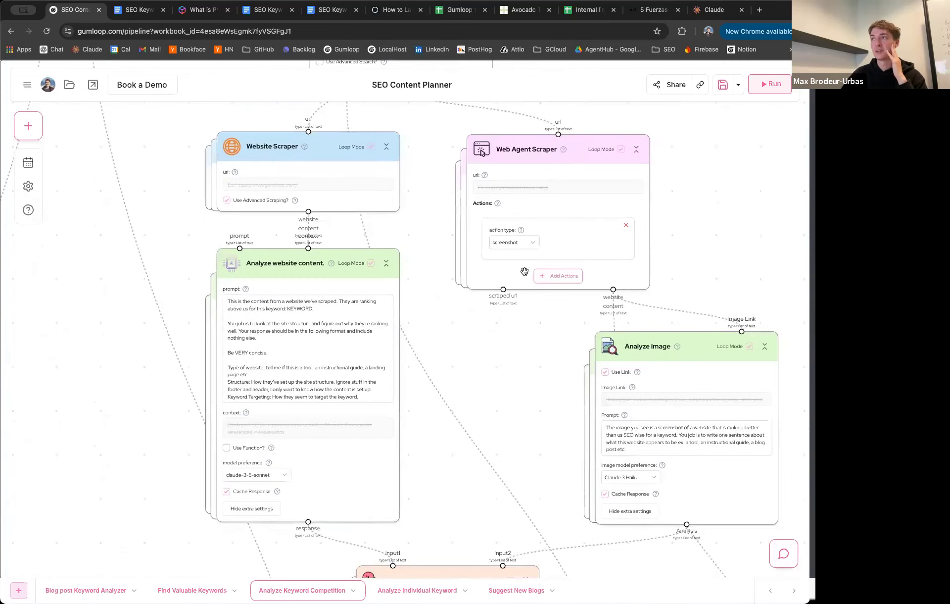
scroll(546, 404, down, 3)
scroll(547, 404, right, 2)
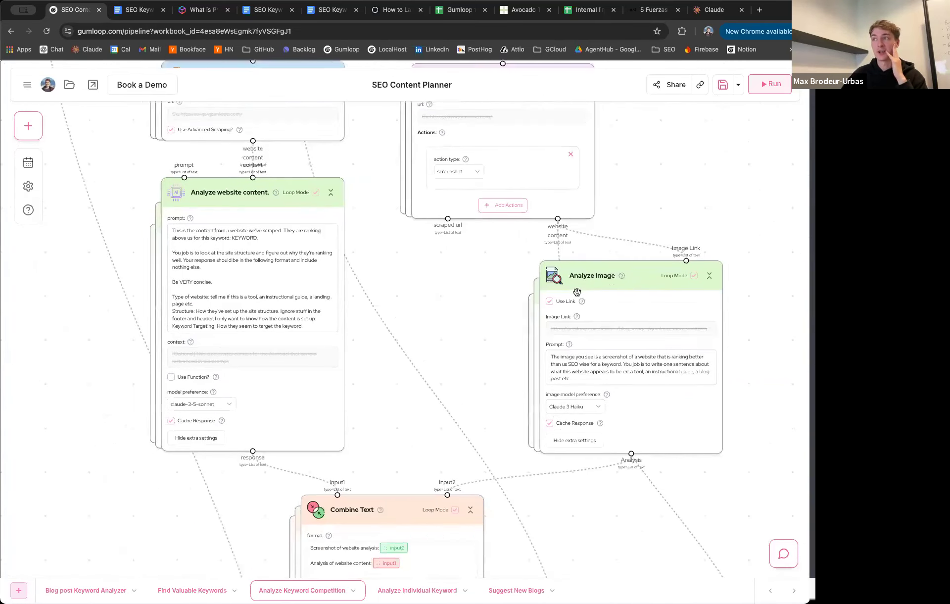
click(614, 285)
drag(614, 285, 619, 285)
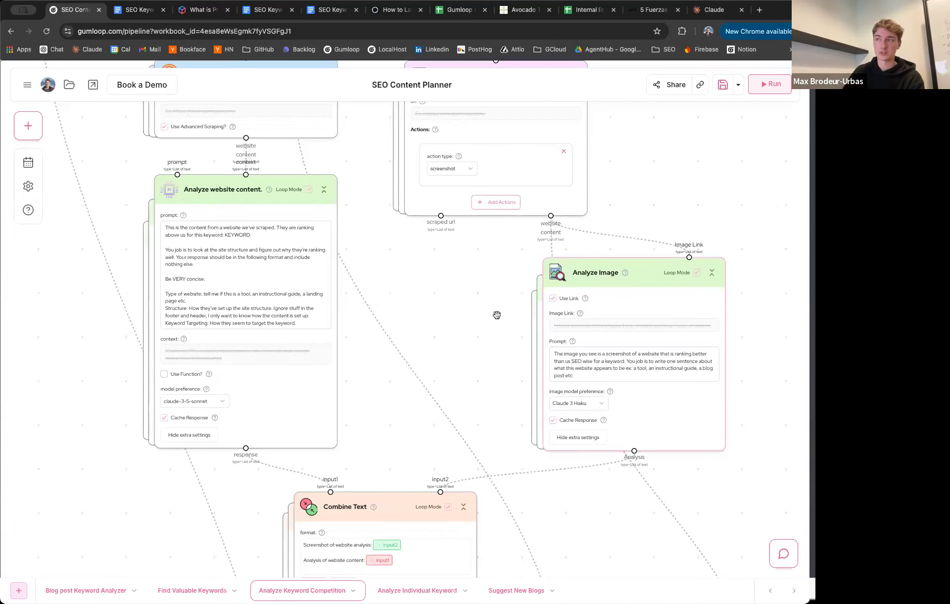
Step: Follow the analyses through Combine Text and Join List Items to the Ask AI node and the remaining subflow
scroll(491, 361, down, 3)
drag(273, 567, 284, 394)
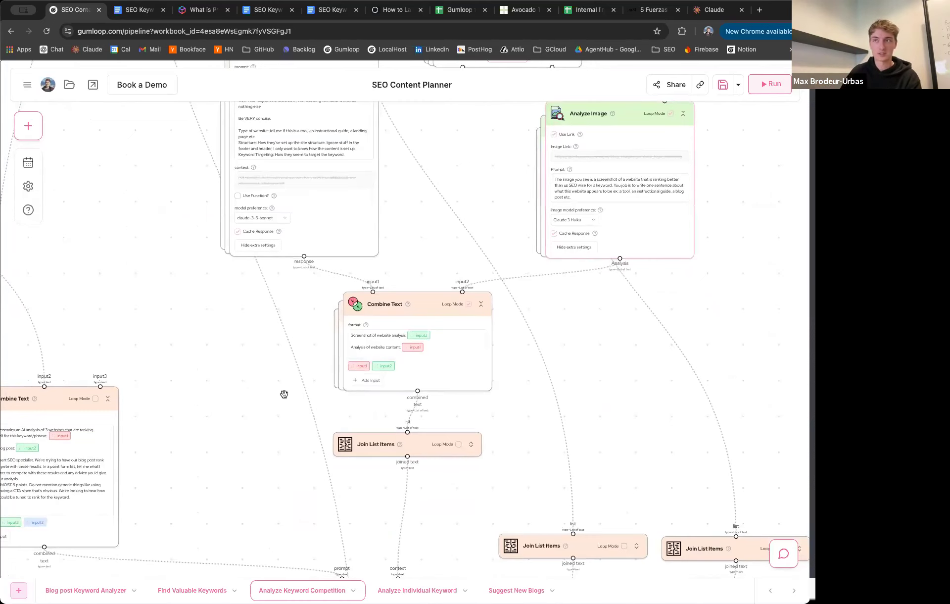
scroll(274, 475, down, 10)
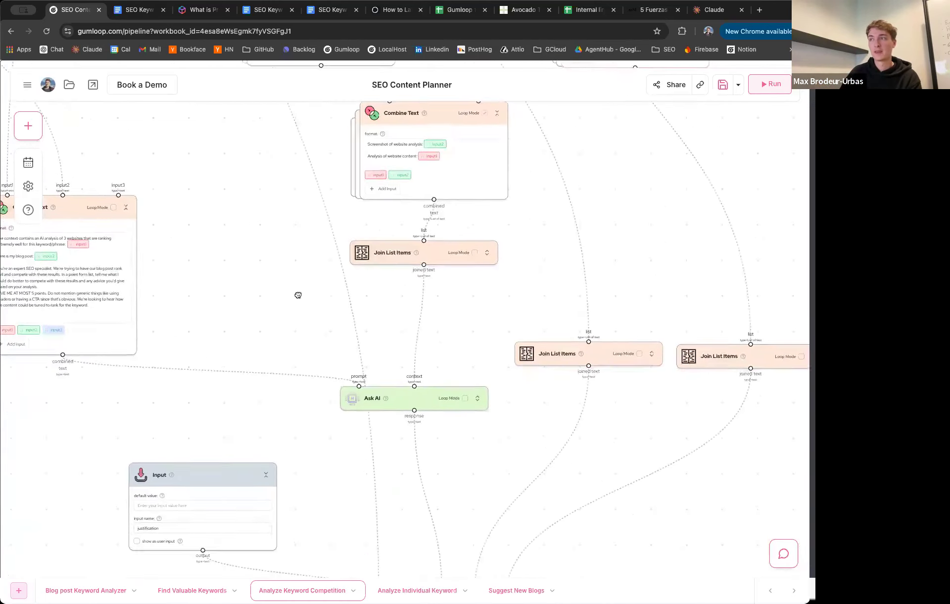
drag(306, 532, 299, 359)
scroll(300, 357, up, 5)
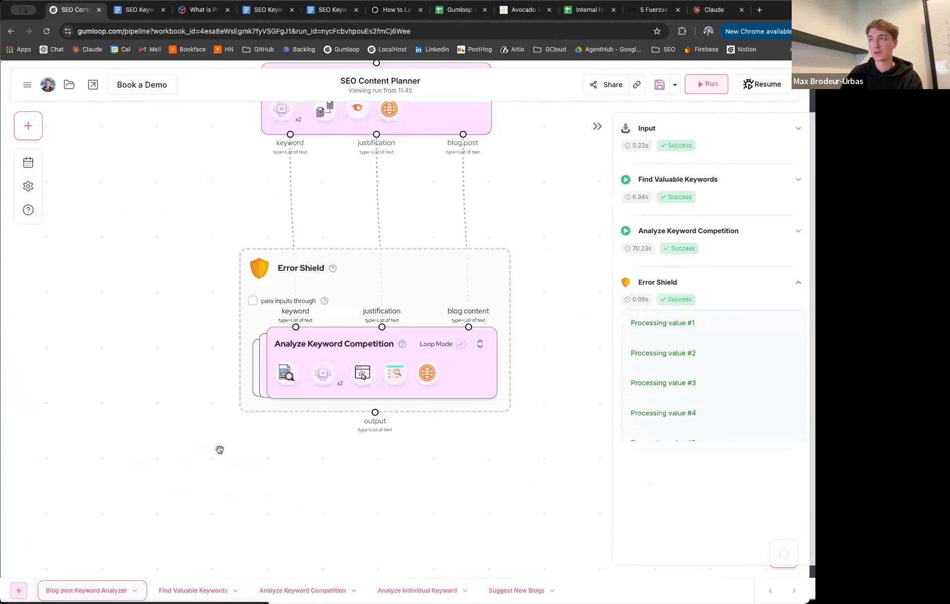
Step: In the Blog post Keyword Analyzer run, expand the Analyze Keyword Competition results and open the "startup advice" run
click(728, 243)
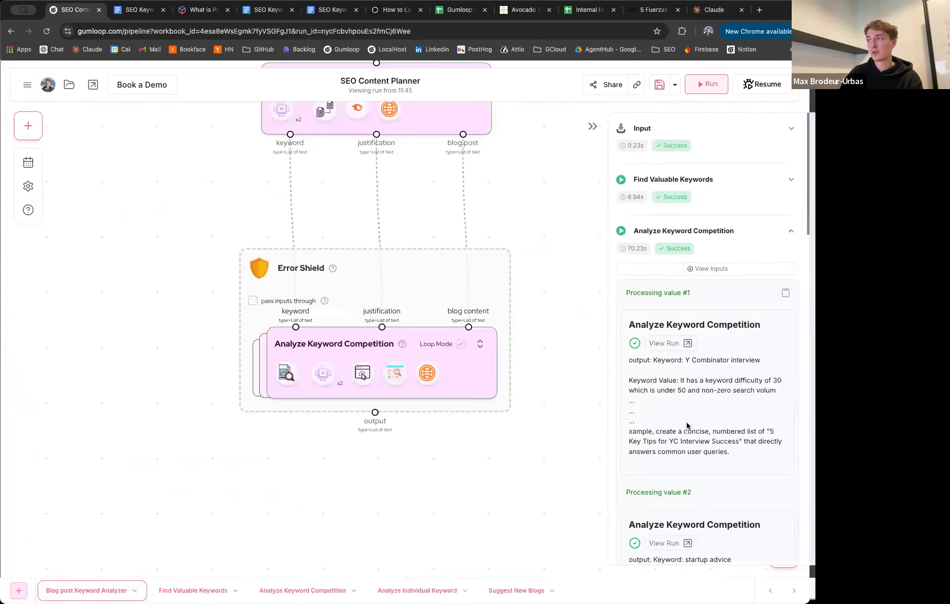
scroll(718, 367, down, 2)
scroll(719, 366, down, 3)
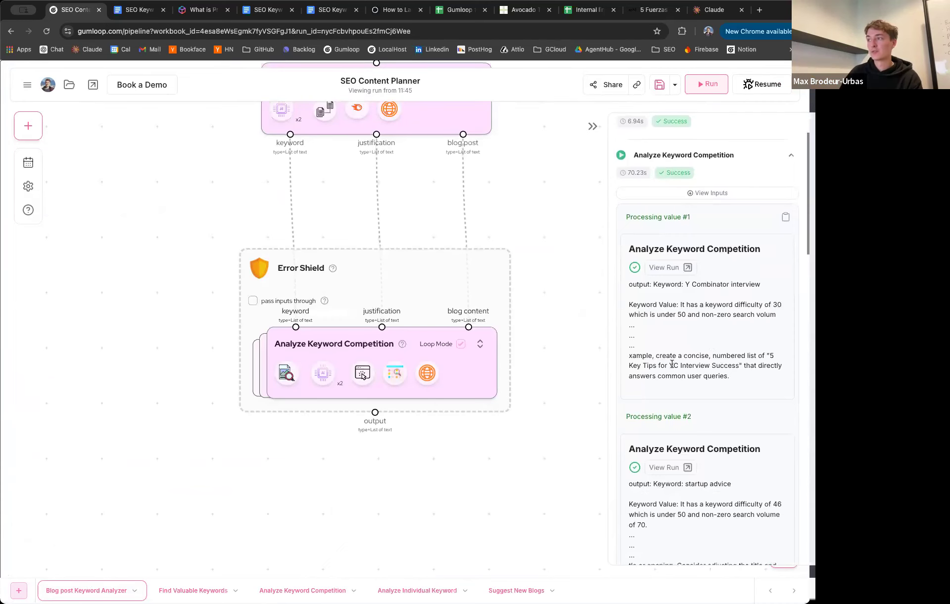
scroll(707, 387, down, 4)
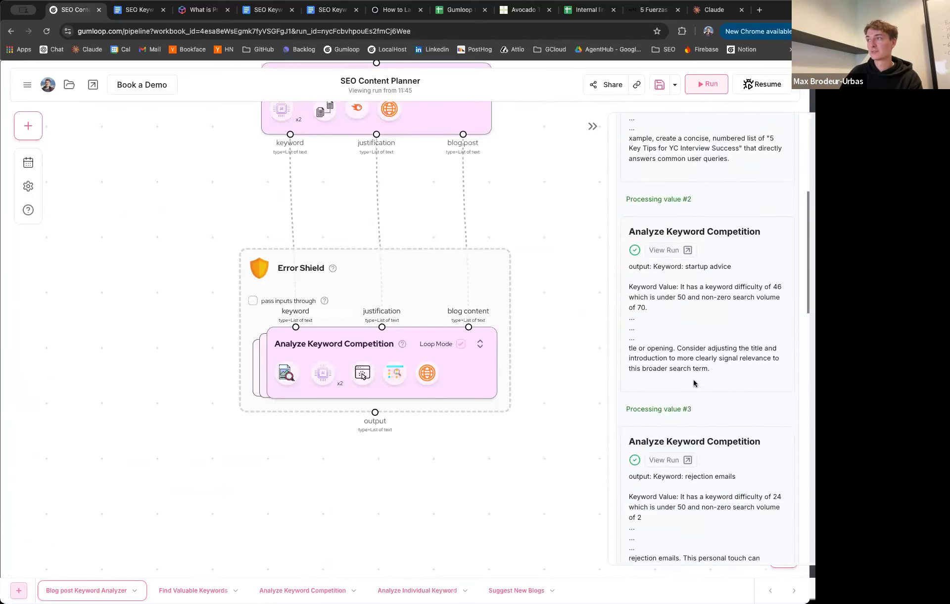
click(684, 255)
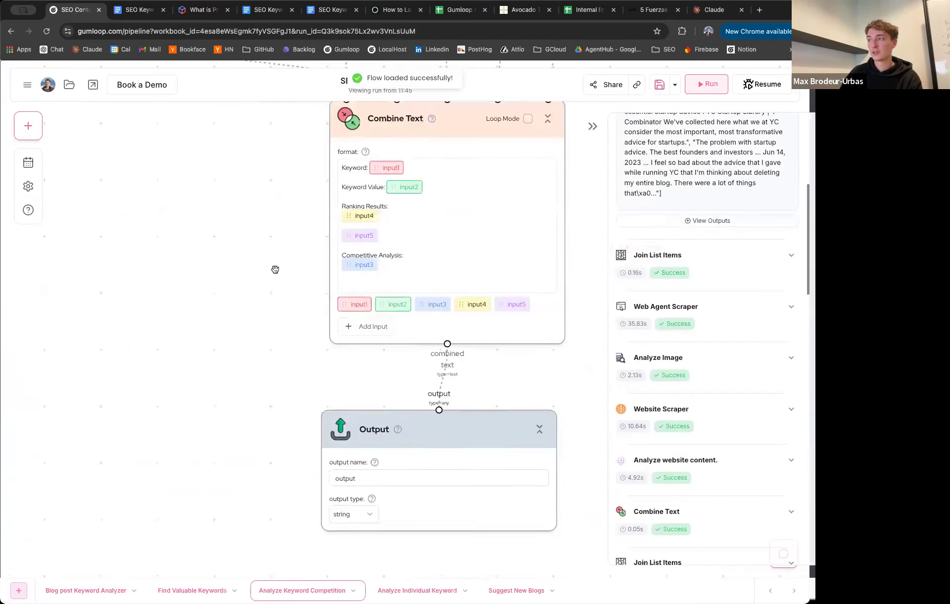
Step: Expand the final Output entry of the "startup advice" run and read its competitive analysis and ranking results
scroll(692, 393, down, 6)
click(691, 393)
scroll(700, 346, up, 5)
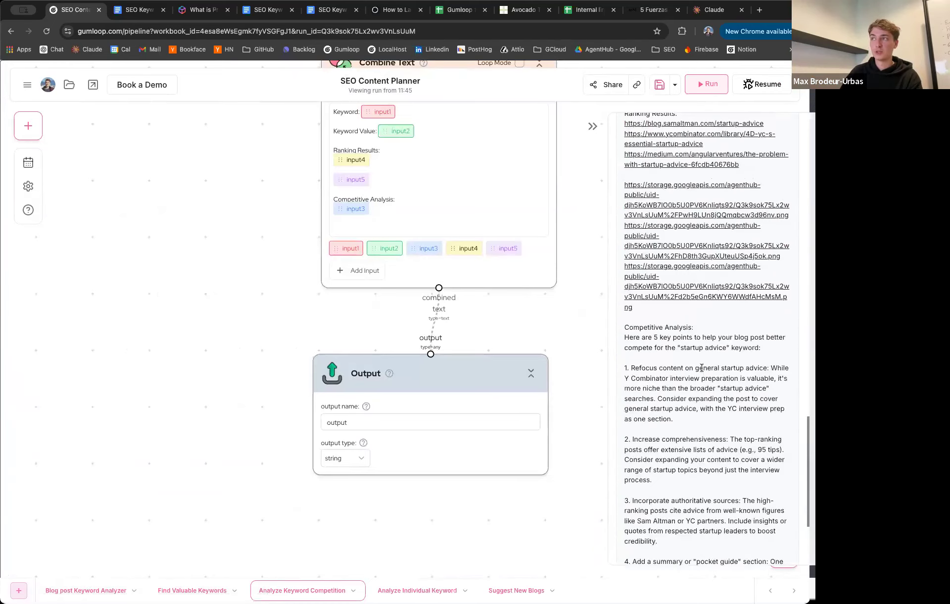
scroll(700, 338, up, 8)
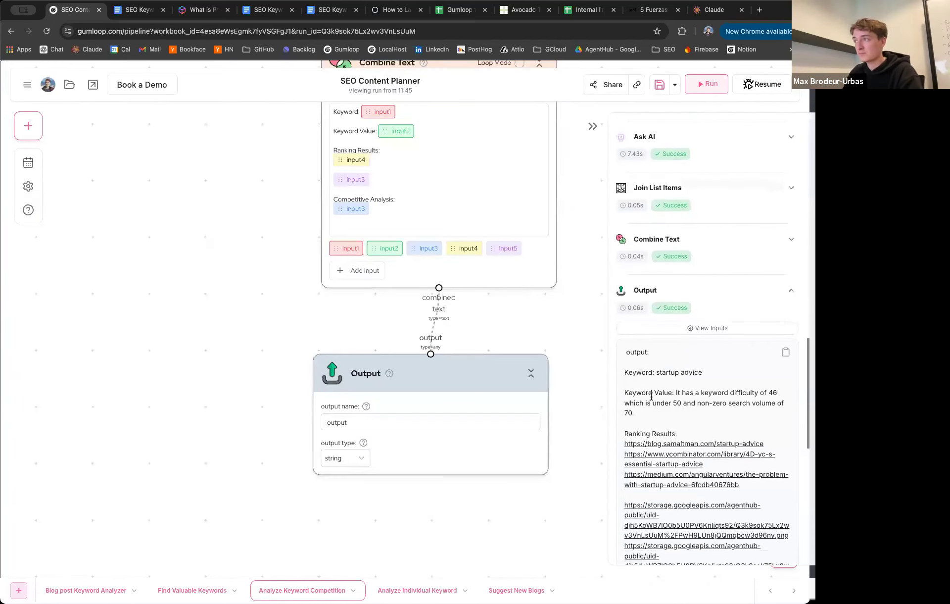
Step: Highlight the Keyword Value explanation in the "startup advice" output, then single out its search volume figure
scroll(678, 381, down, 2)
drag(674, 335, 718, 364)
click(706, 361)
drag(677, 338, 718, 367)
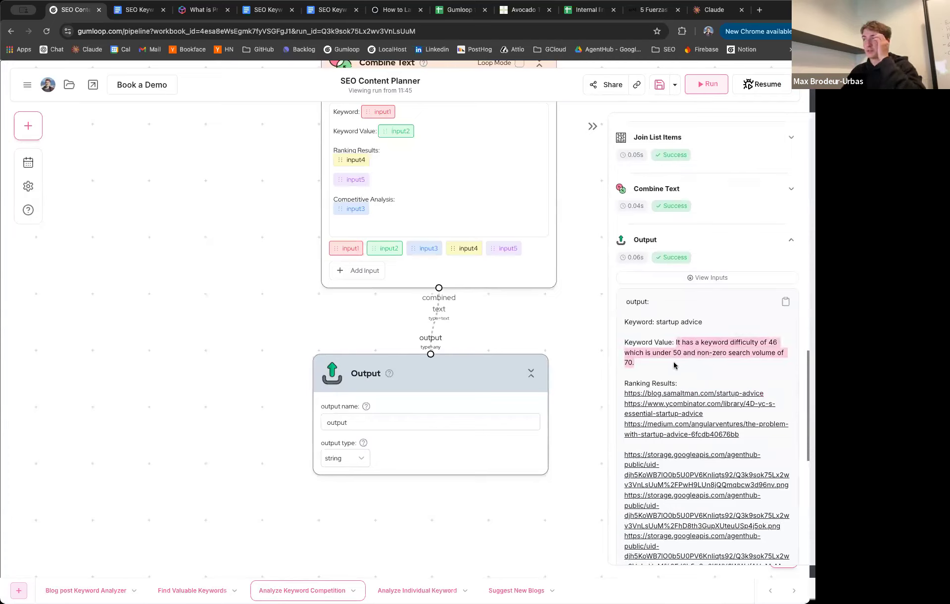
scroll(690, 345, down, 1)
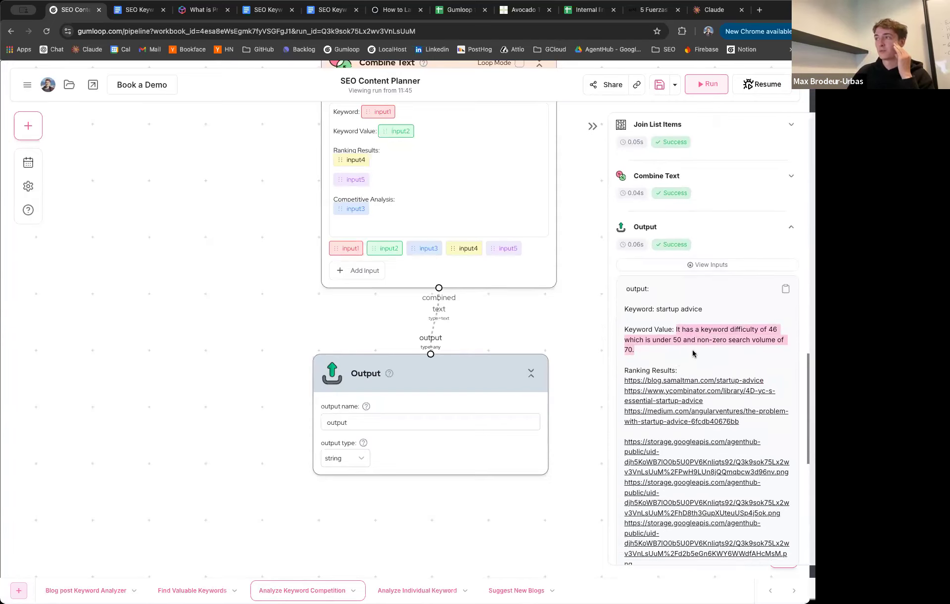
click(693, 352)
scroll(678, 357, down, 1)
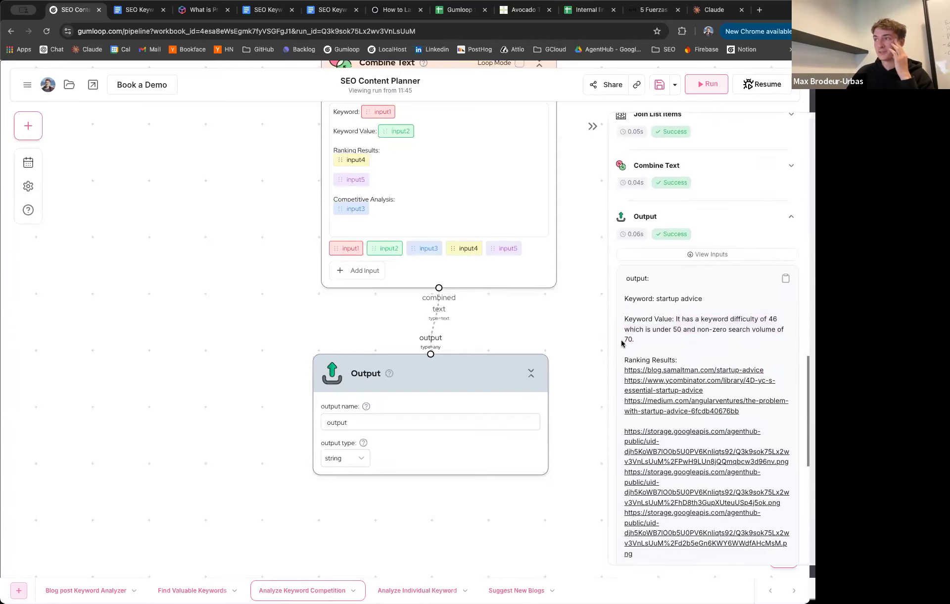
scroll(661, 351, down, 1)
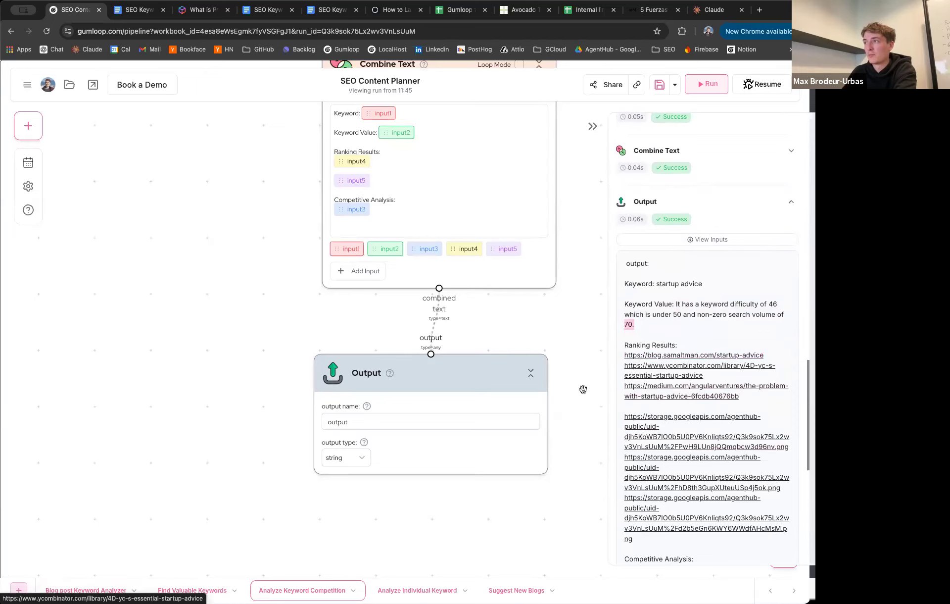
Step: Open the ranking result blog.samaltman.com/startup-advice, skim the post to its end, and return to the Gumloop run
scroll(678, 366, down, 1)
scroll(678, 366, down, 2)
click(693, 326)
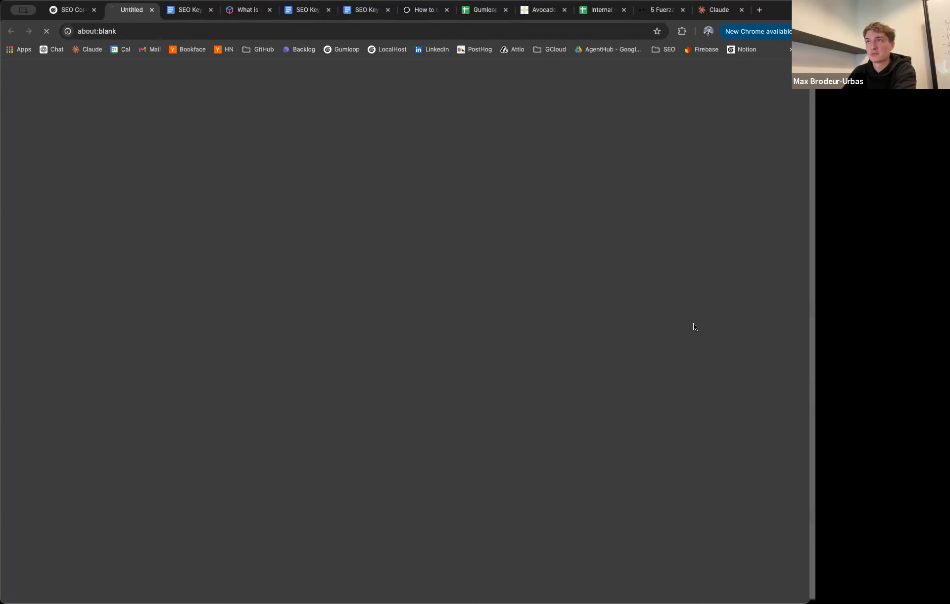
scroll(158, 165, down, 5)
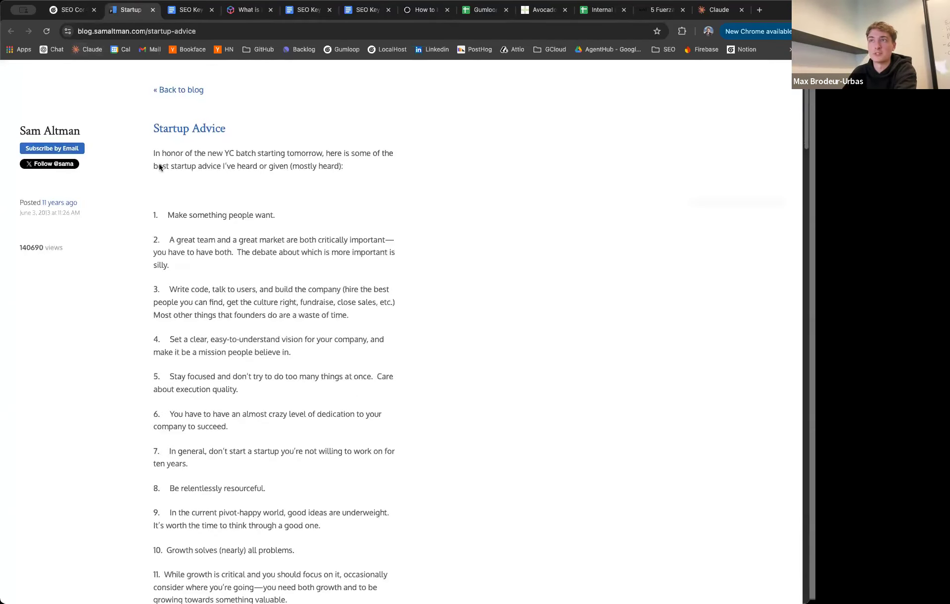
scroll(162, 165, down, 20)
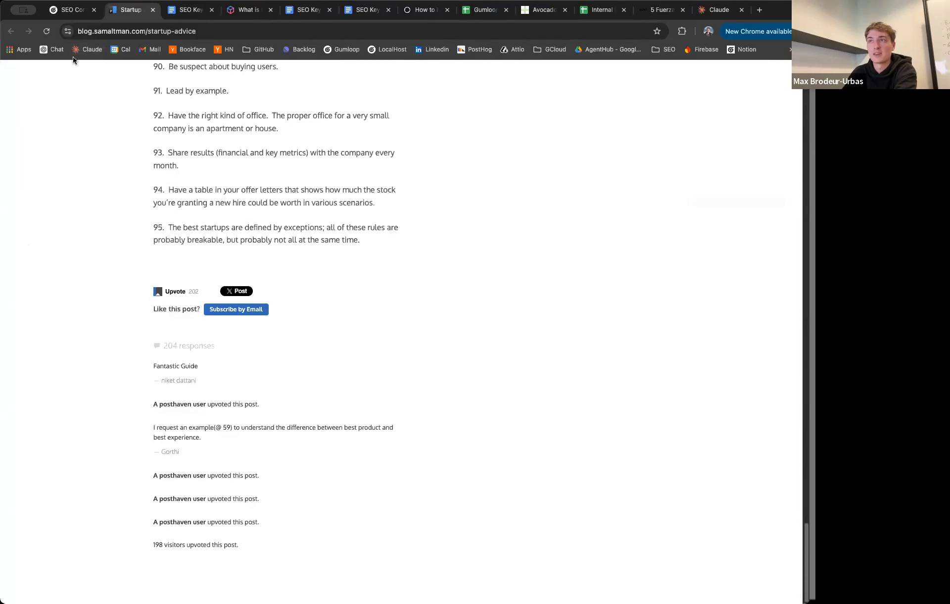
click(69, 11)
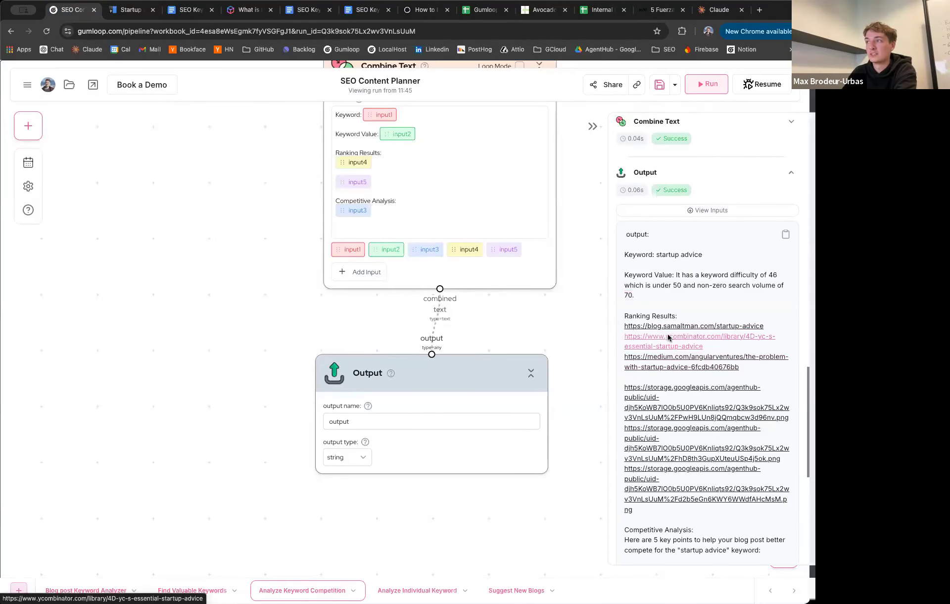
Step: Open the ycombinator.com essential startup advice result, skim the article, and return to the Gumloop run
click(670, 337)
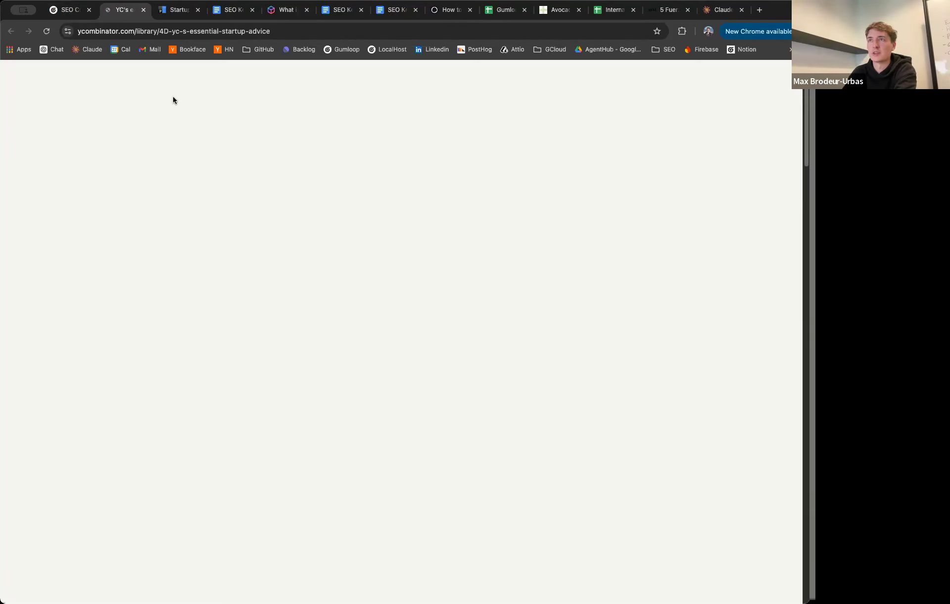
scroll(310, 301, down, 20)
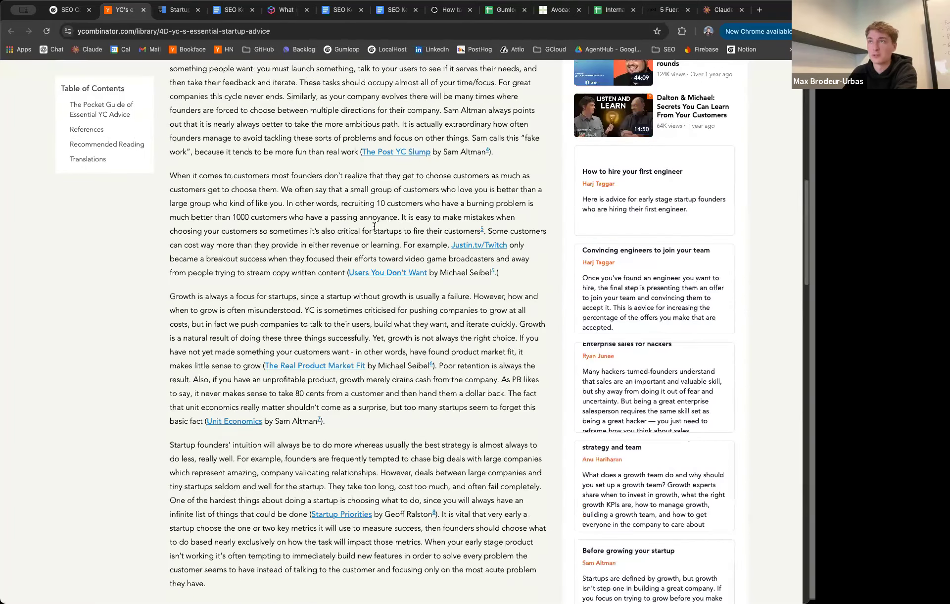
click(70, 8)
Step: Open each of the three ranking page screenshots linked in the output, returning to the Gumloop run after each one
scroll(679, 325, down, 10)
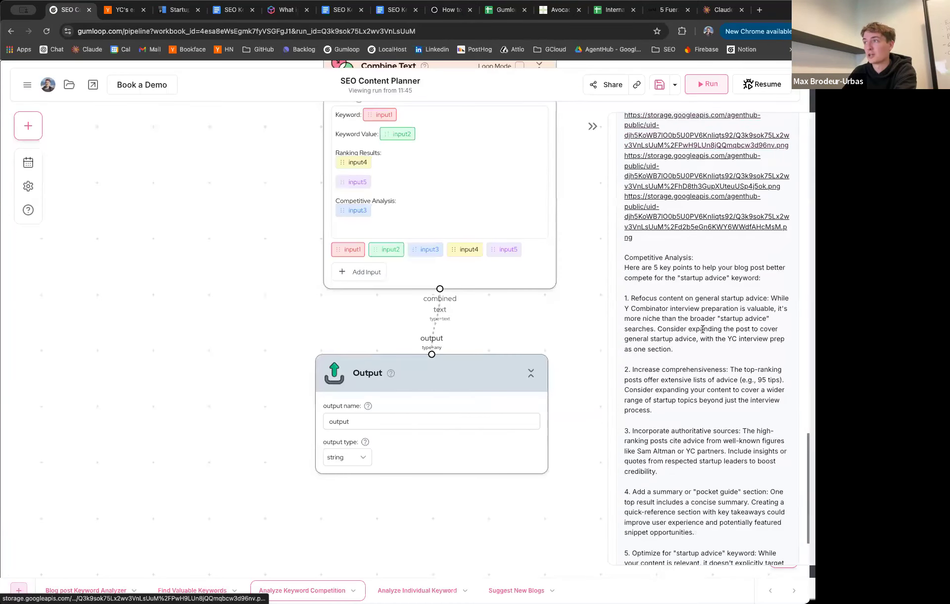
scroll(679, 325, up, 3)
click(646, 210)
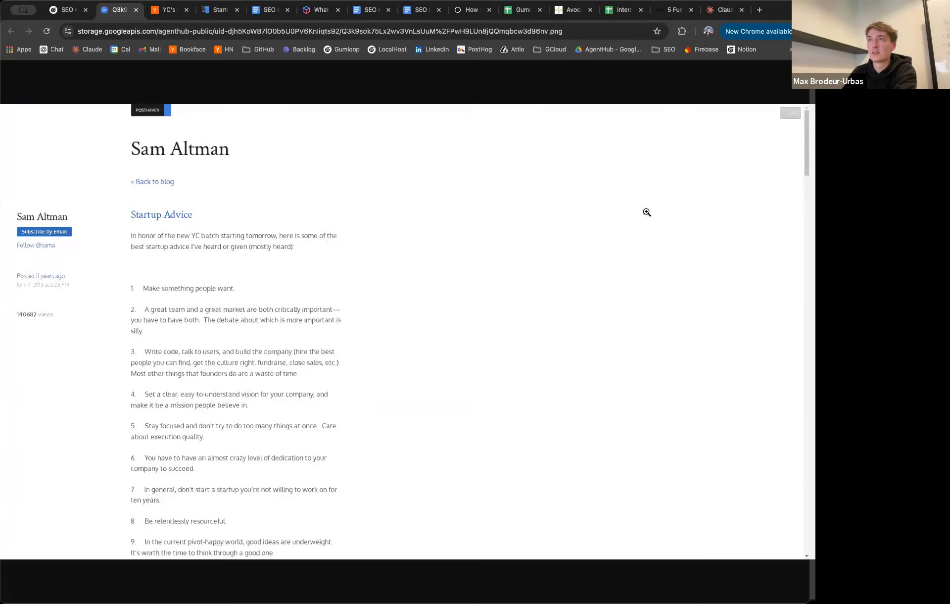
click(67, 10)
click(638, 241)
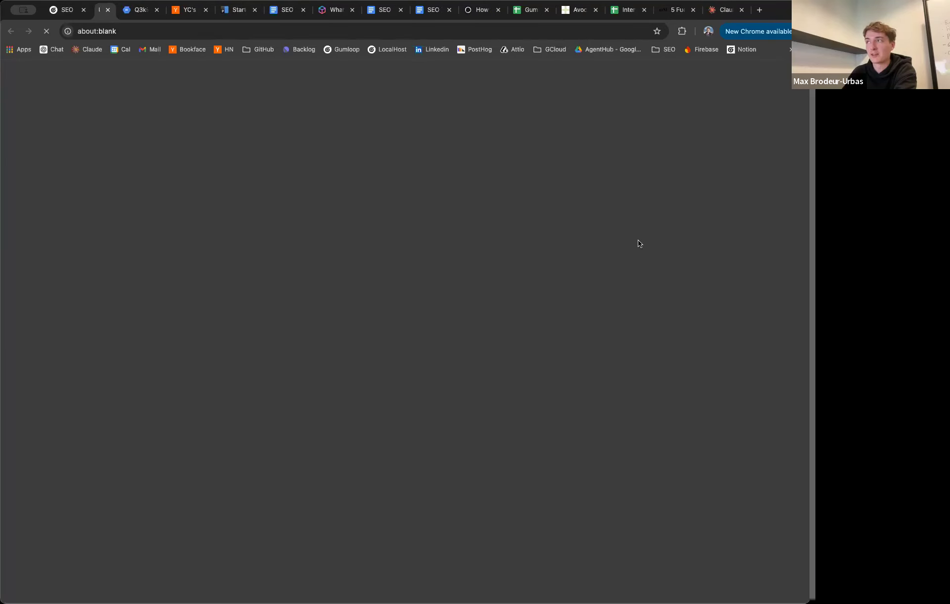
click(63, 14)
click(651, 296)
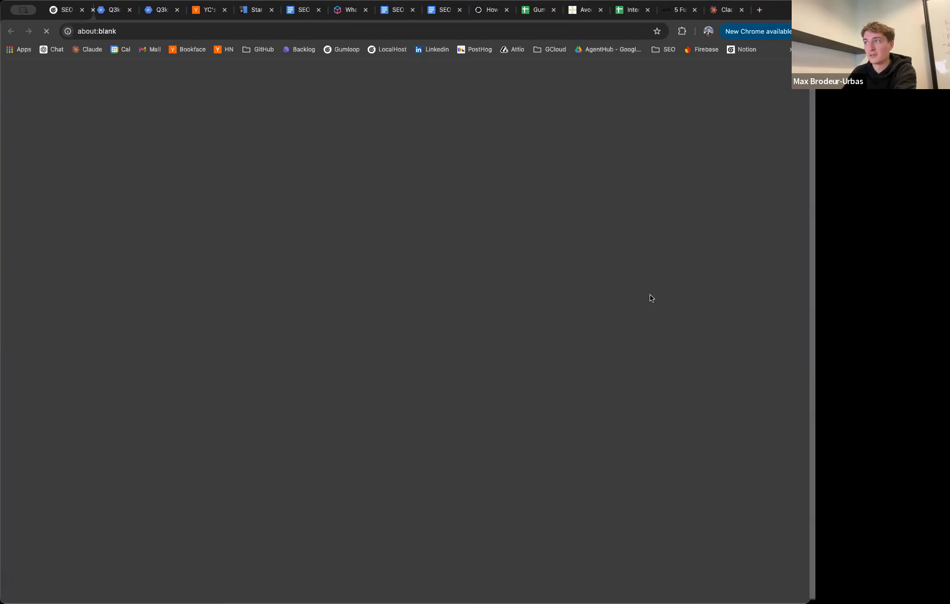
click(64, 10)
Step: Review the output's ranking results and view the whole Analyze Keyword Competition subflow down to its Output node
scroll(683, 297, up, 3)
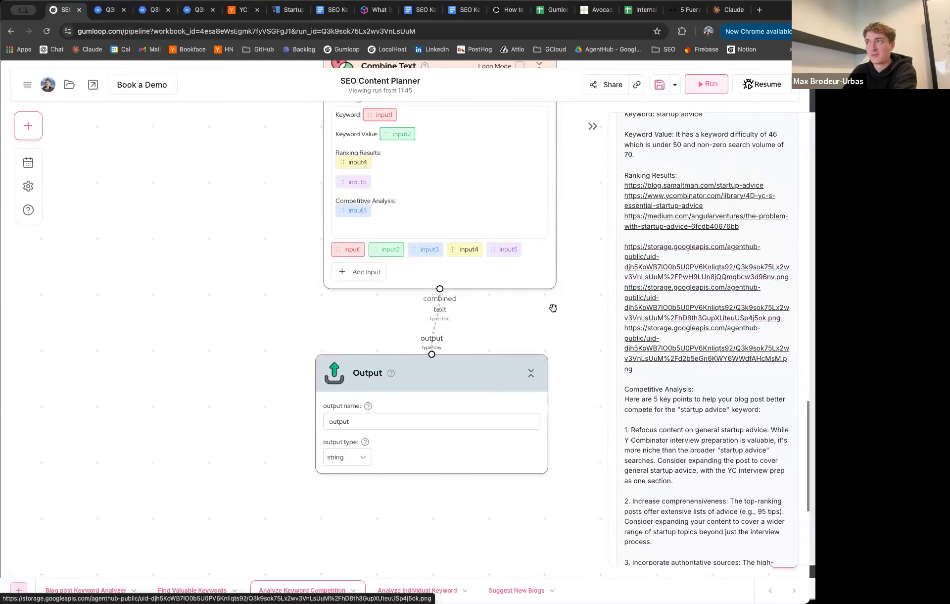
scroll(554, 308, down, 5)
drag(343, 303, 306, 409)
scroll(262, 404, down, 3)
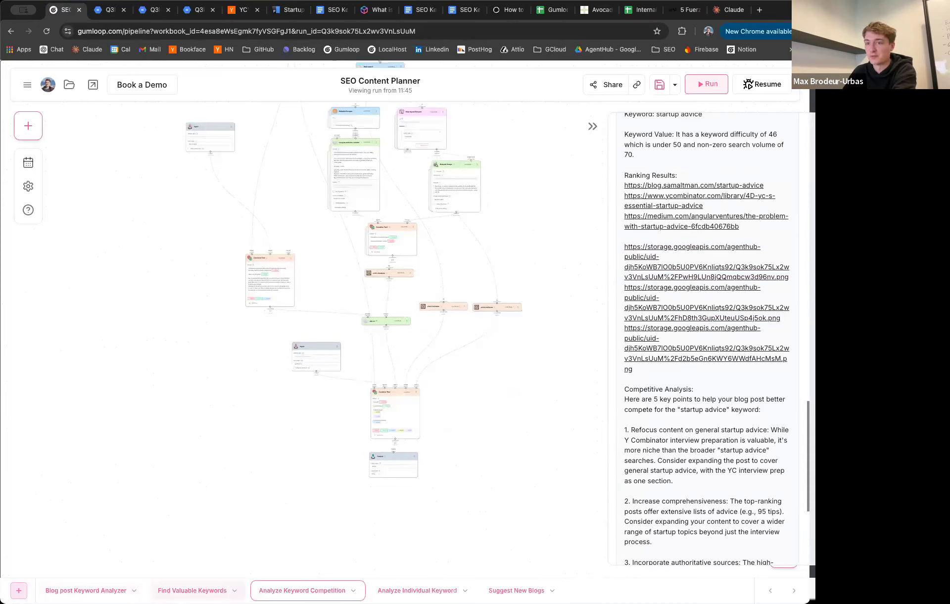
Step: Review the Blog post Keyword Analyzer flow from its Input and Find Valuable Keywords nodes to the Error Shield around Analyze Keyword Competition
click(168, 587)
click(93, 590)
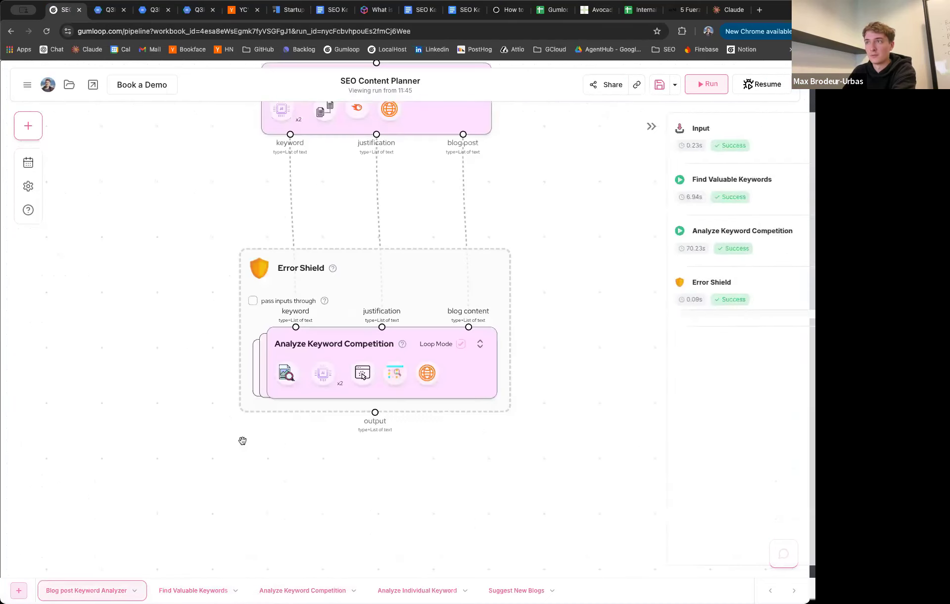
drag(132, 384, 170, 306)
drag(310, 266, 302, 273)
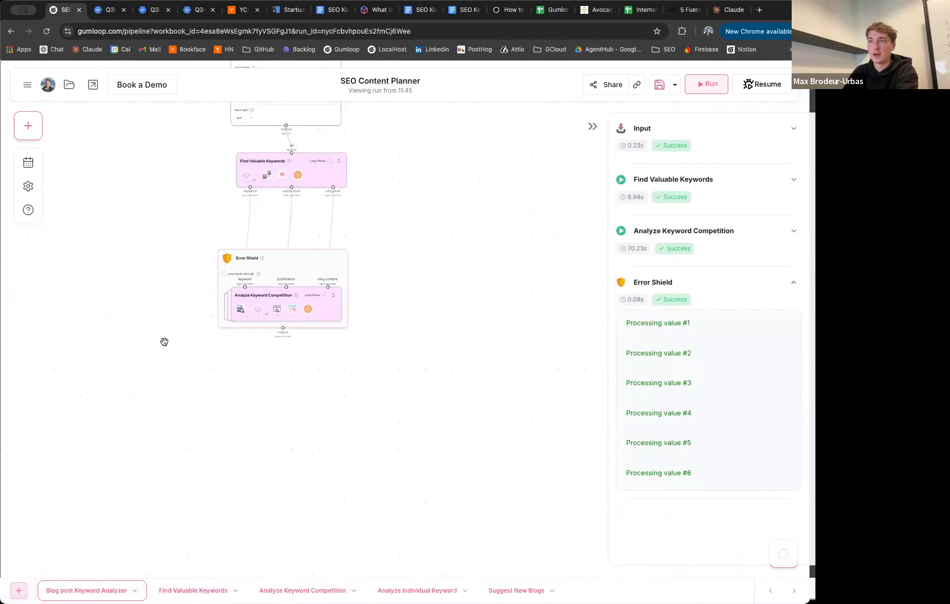
scroll(164, 340, up, 5)
drag(389, 234, 402, 237)
drag(193, 326, 195, 309)
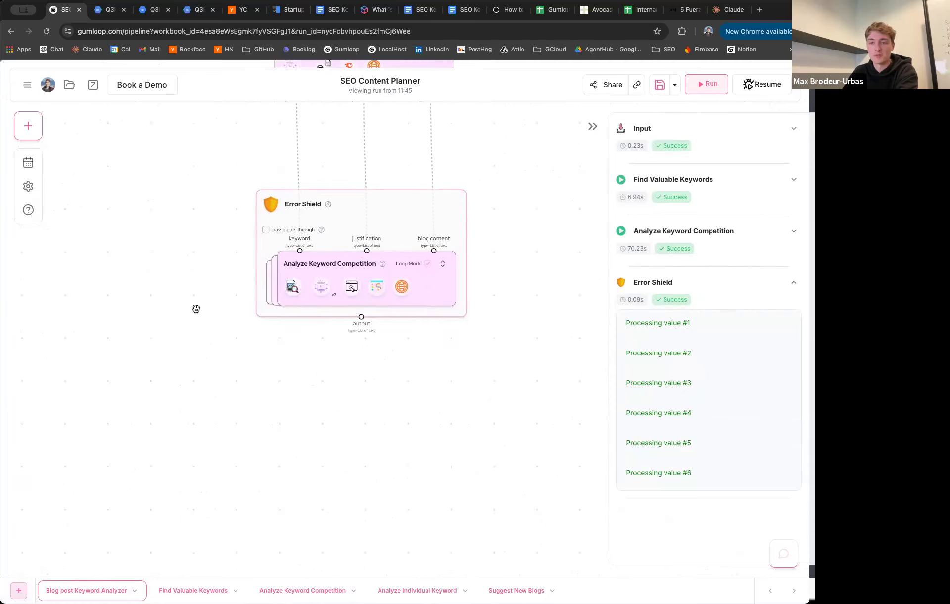
drag(361, 317, 297, 393)
scroll(294, 393, down, 5)
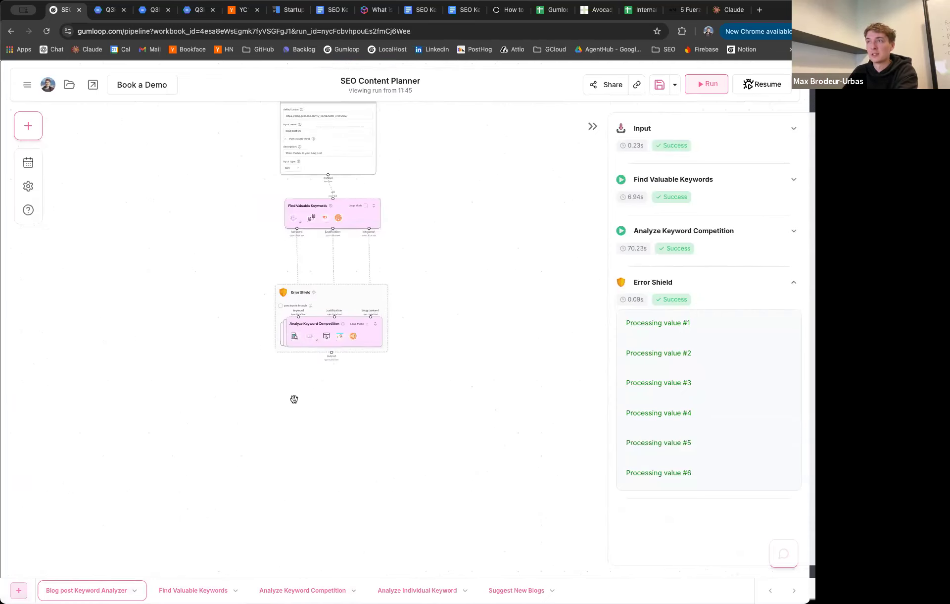
drag(258, 334, 272, 311)
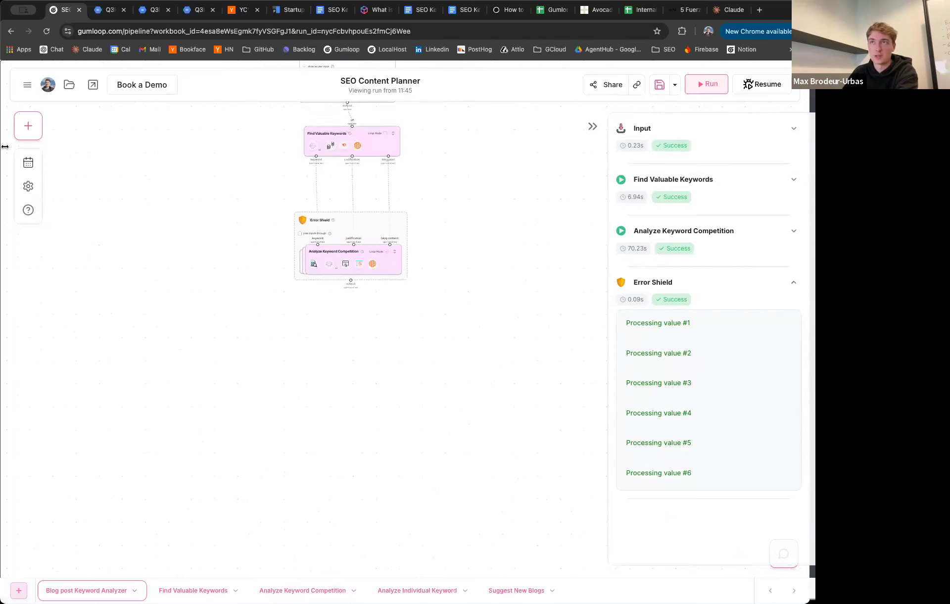
Step: Search the node library for "api" and place a Call API node on the canvas below the Error Shield
click(28, 126)
text(api)
drag(68, 282, 356, 351)
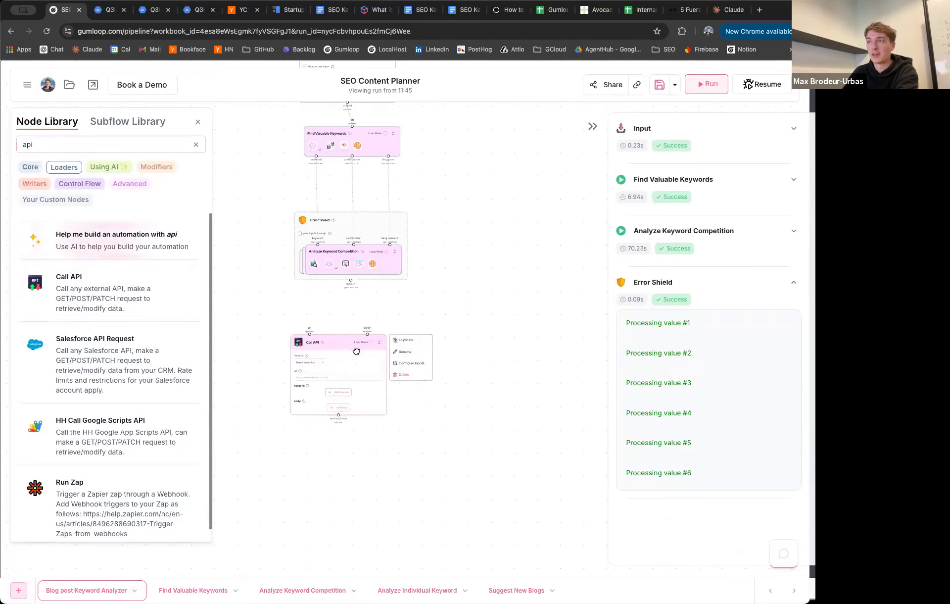
scroll(356, 351, up, 3)
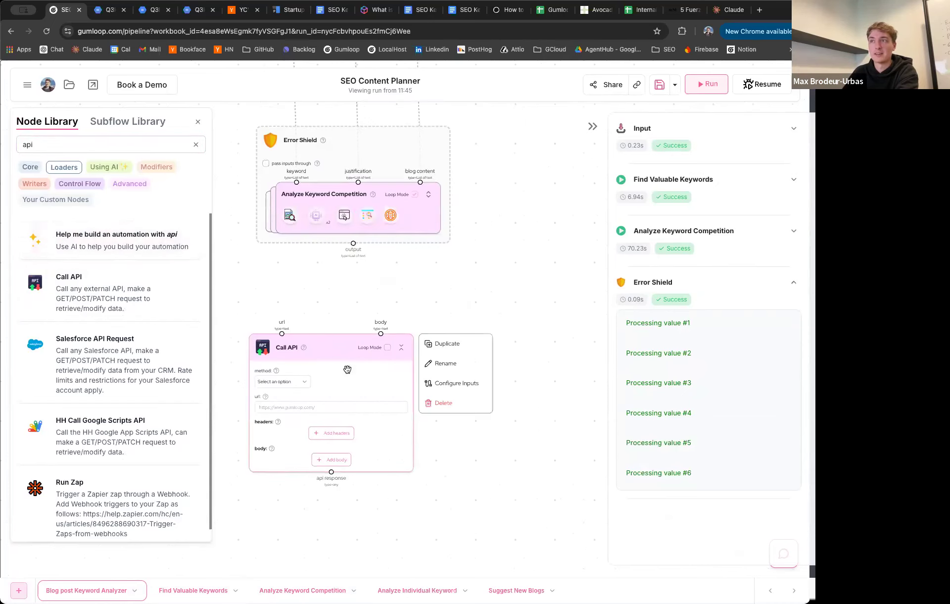
Step: Delete the Call API node from the canvas and close the node library
click(445, 403)
scroll(254, 347, down, 3)
scroll(254, 347, down, 2)
scroll(106, 385, down, 1)
scroll(111, 359, up, 1)
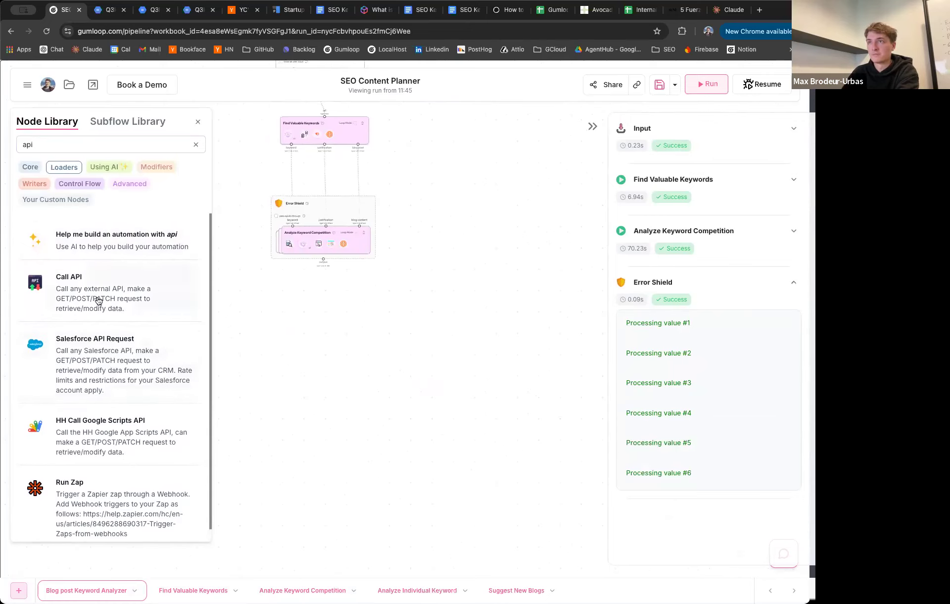
click(198, 121)
Step: Leave the SEO Content Planner for the Hub and open the AI Internal Linking - blogs workbook
drag(252, 299, 238, 335)
drag(215, 233, 177, 319)
click(23, 83)
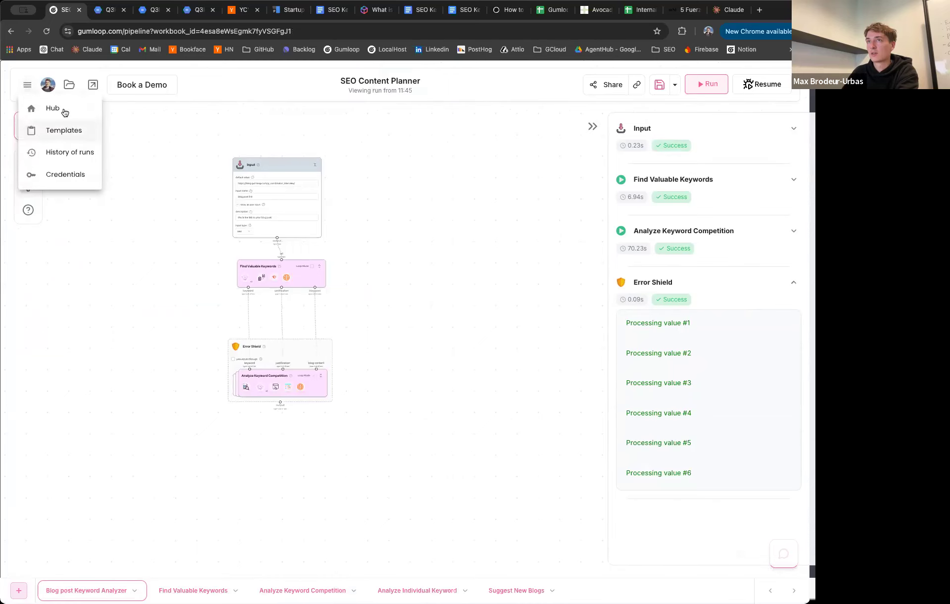
click(60, 111)
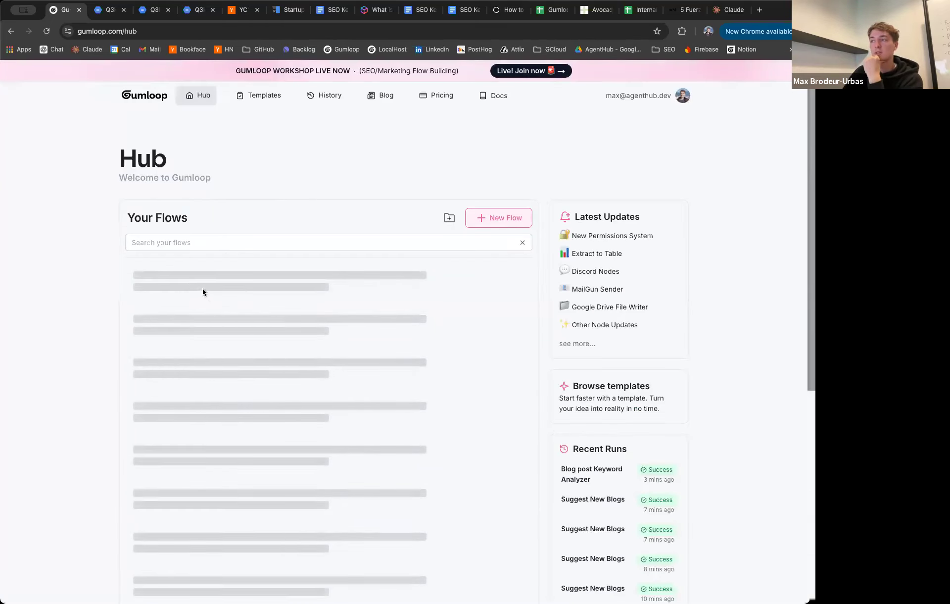
scroll(67, 376, down, 5)
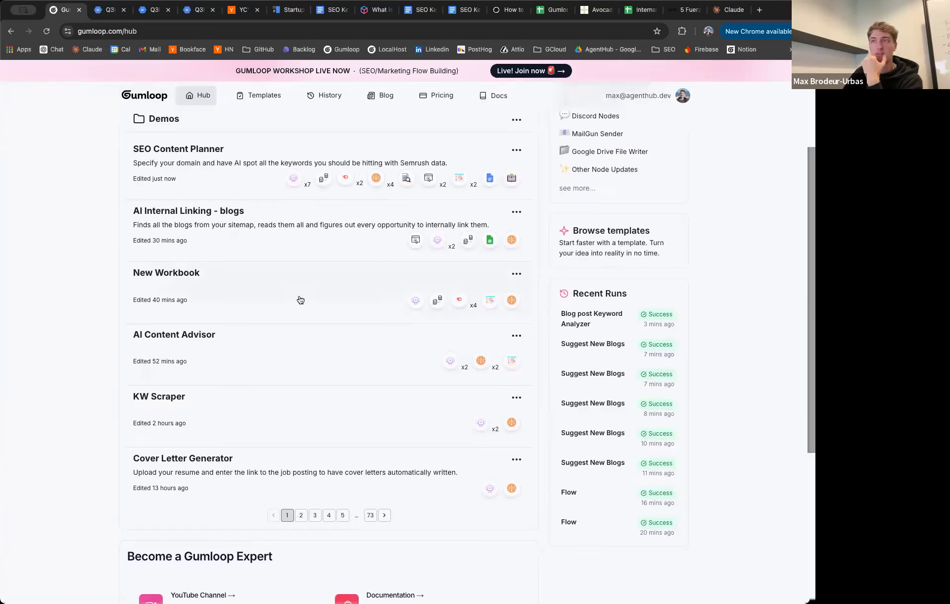
click(274, 231)
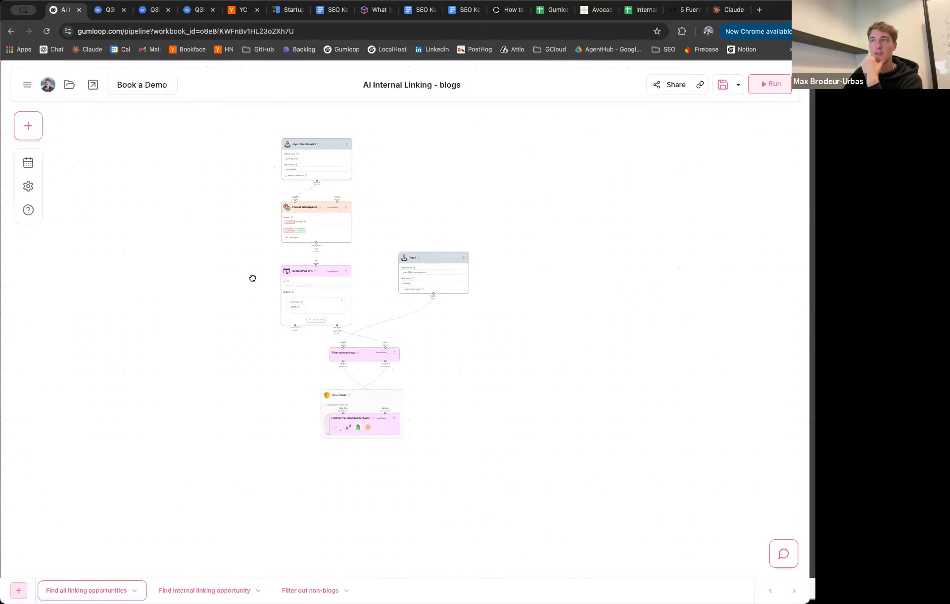
Step: Review the Find all linking opportunities flow from the domain input through the sitemap nodes to the Error Shield
drag(251, 216, 244, 257)
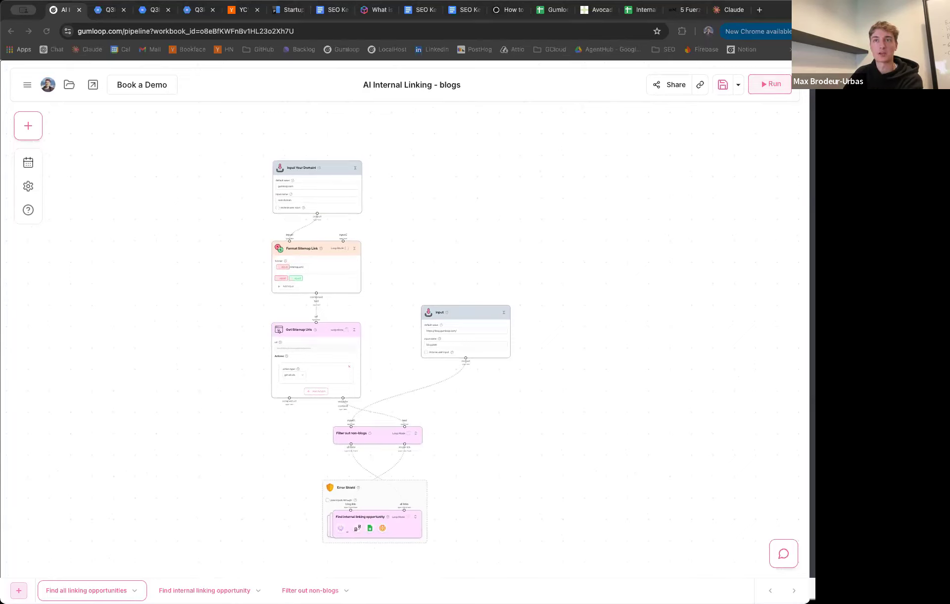
click(175, 305)
scroll(196, 263, up, 5)
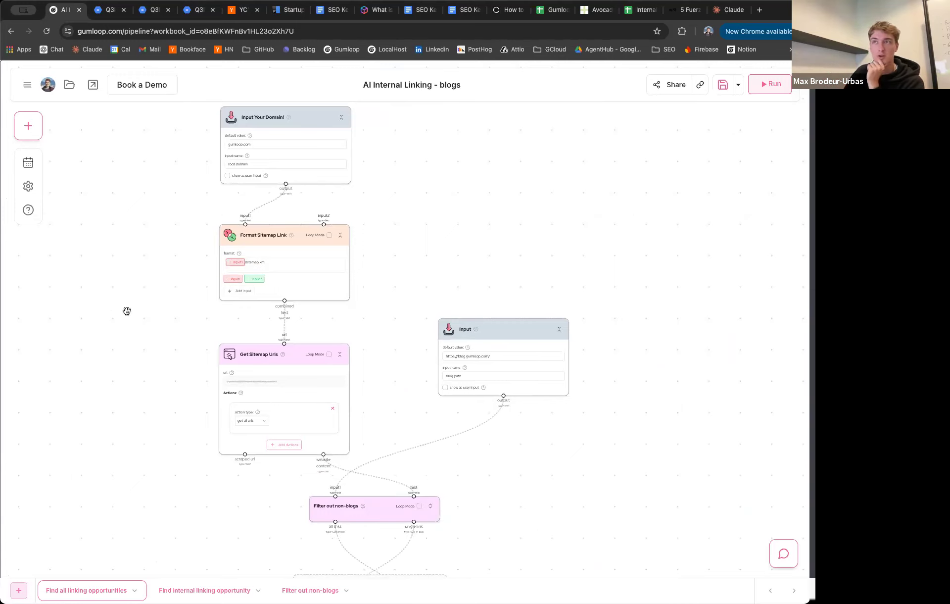
scroll(126, 311, down, 5)
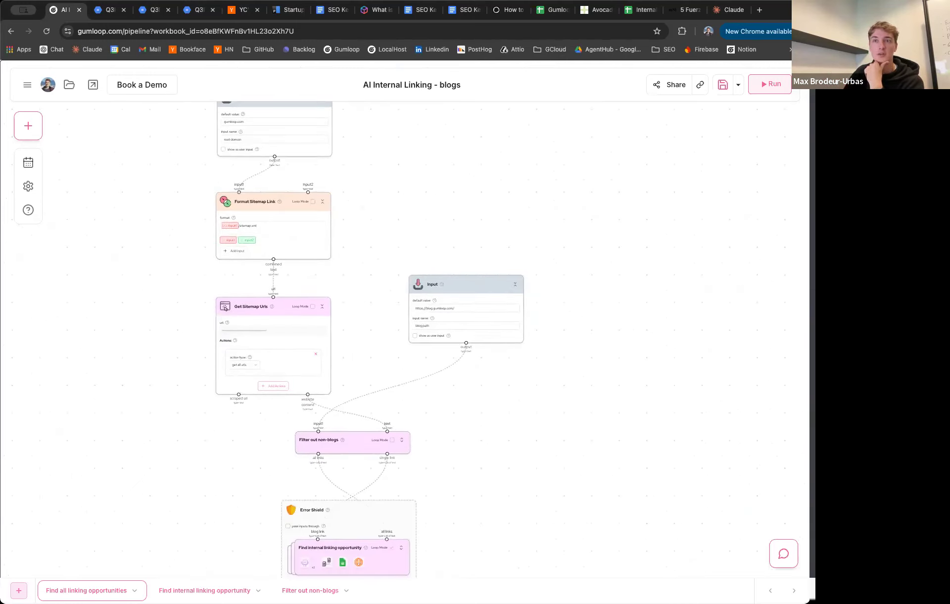
scroll(142, 386, down, 2)
drag(136, 389, 163, 349)
drag(126, 292, 144, 328)
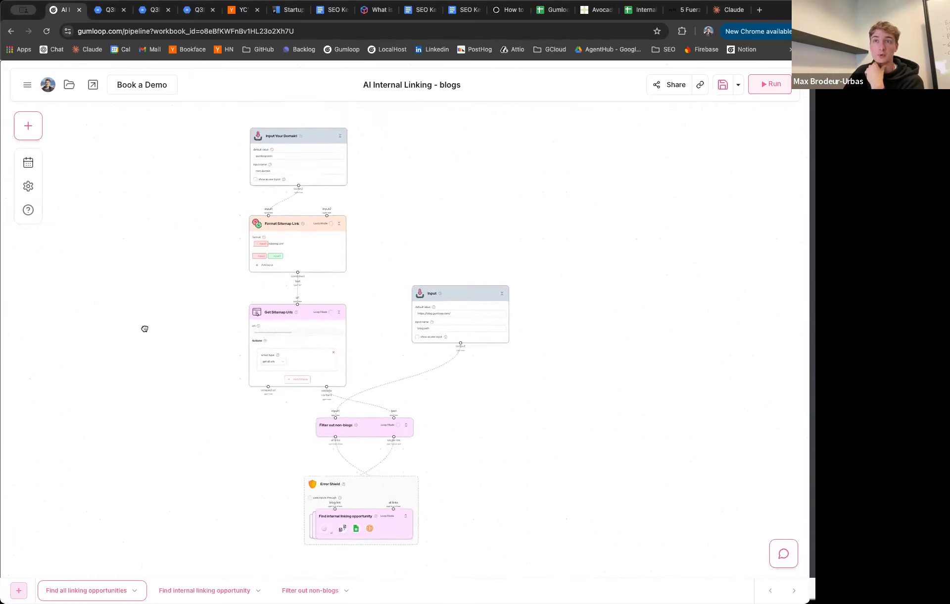
Step: Open the profile's Credentials settings and look through all linked accounts and API key entries down to the Premium section
click(29, 88)
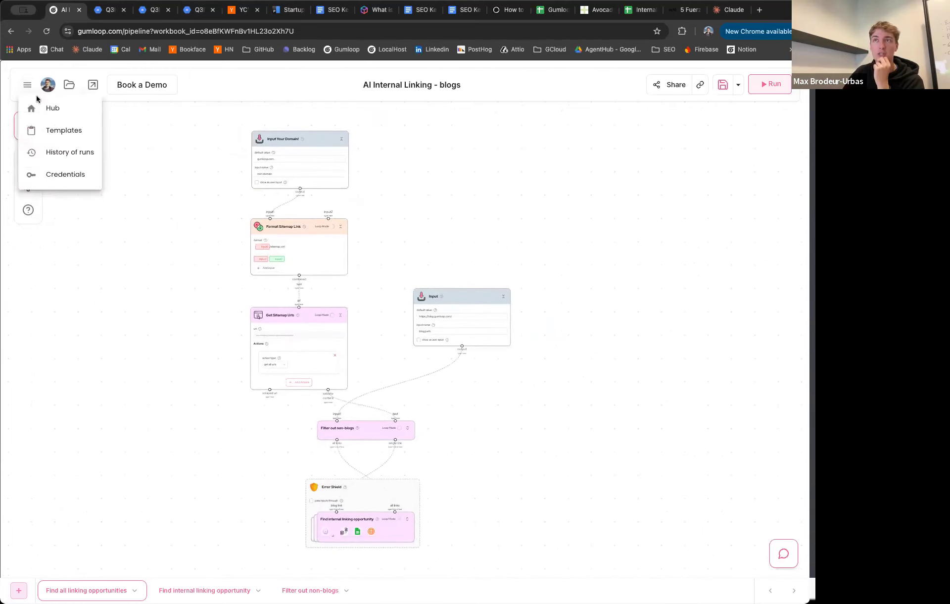
click(143, 138)
click(51, 88)
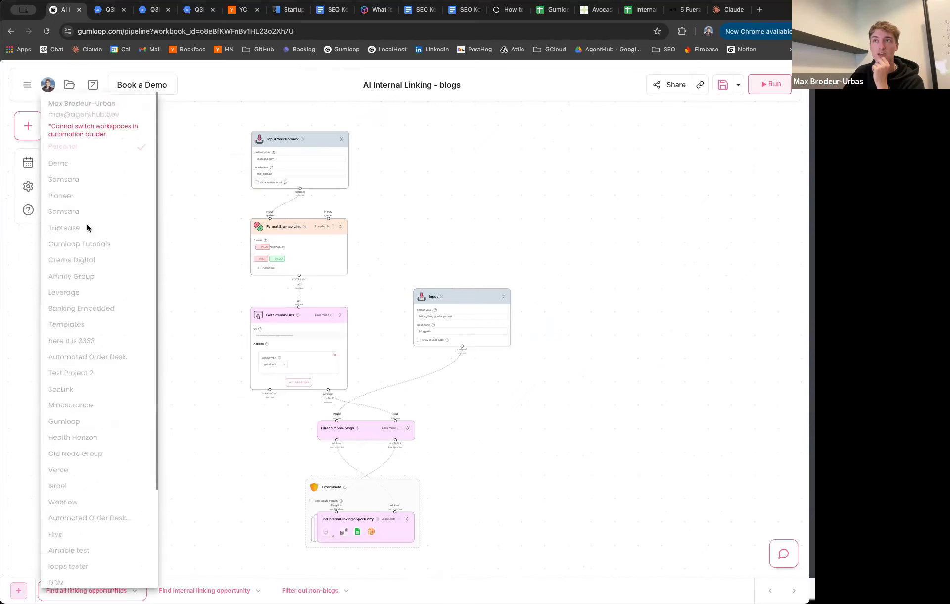
scroll(89, 272, down, 5)
click(83, 511)
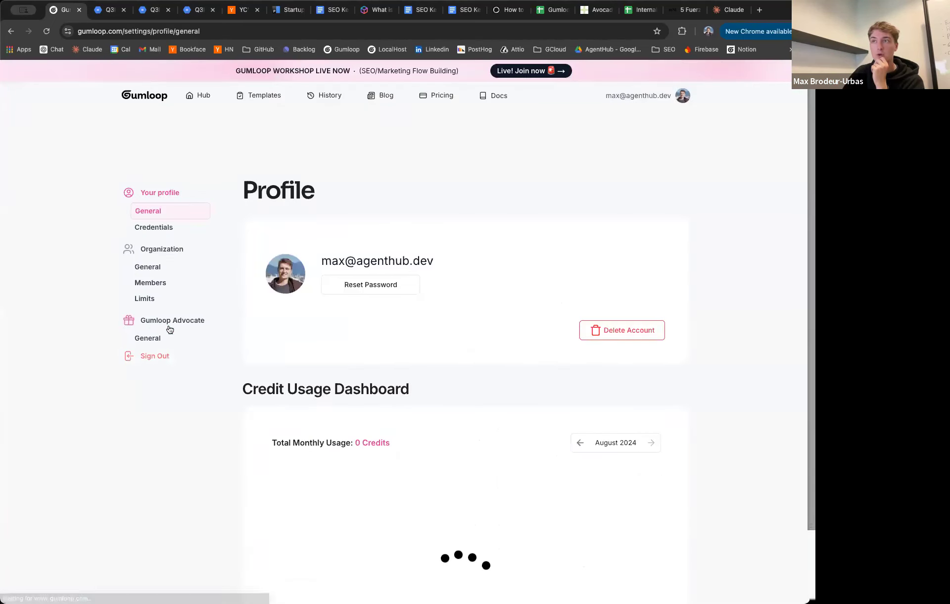
click(155, 227)
scroll(368, 374, down, 20)
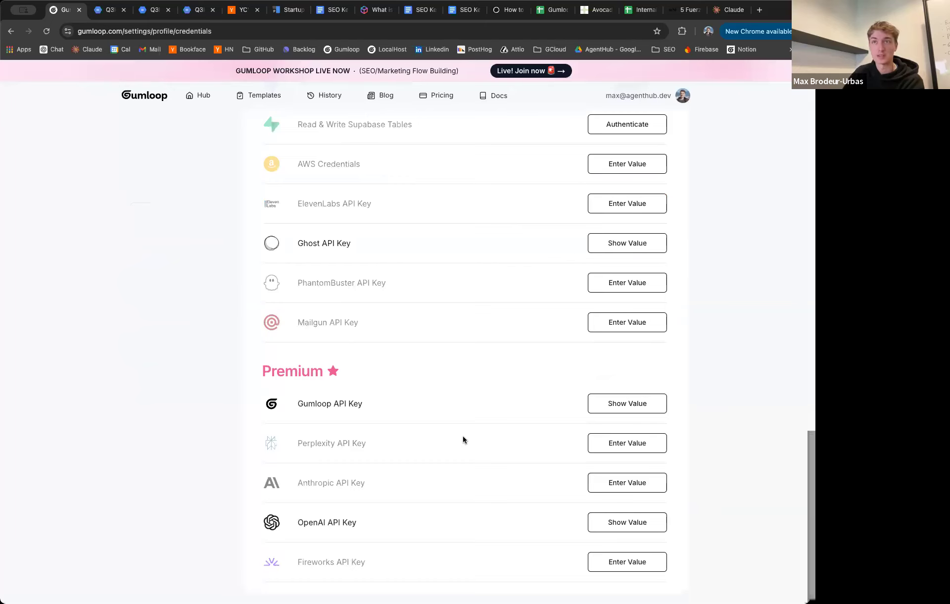
scroll(464, 440, up, 3)
scroll(455, 439, up, 15)
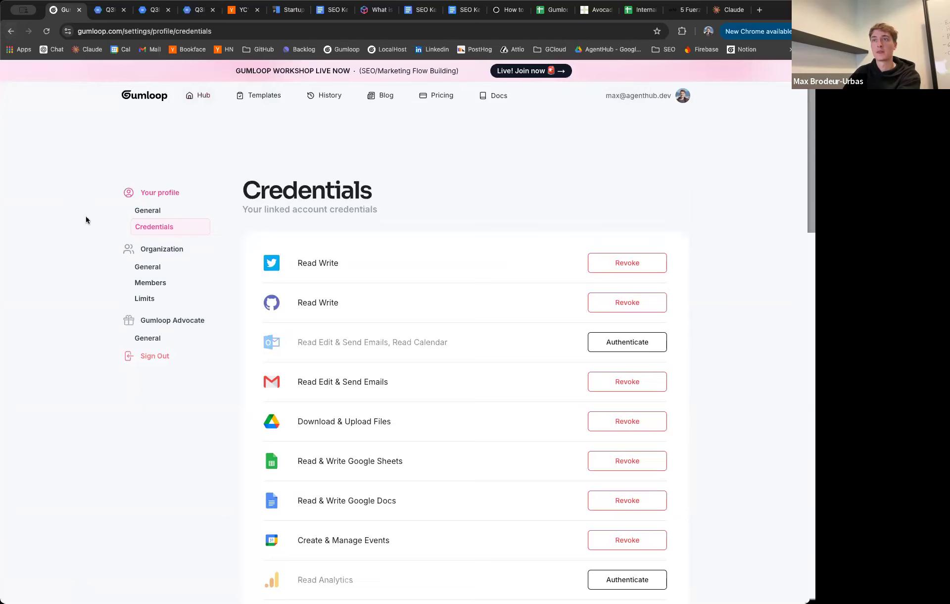
Step: Return to the Hub and look over the list of flows
click(199, 95)
scroll(73, 285, down, 1)
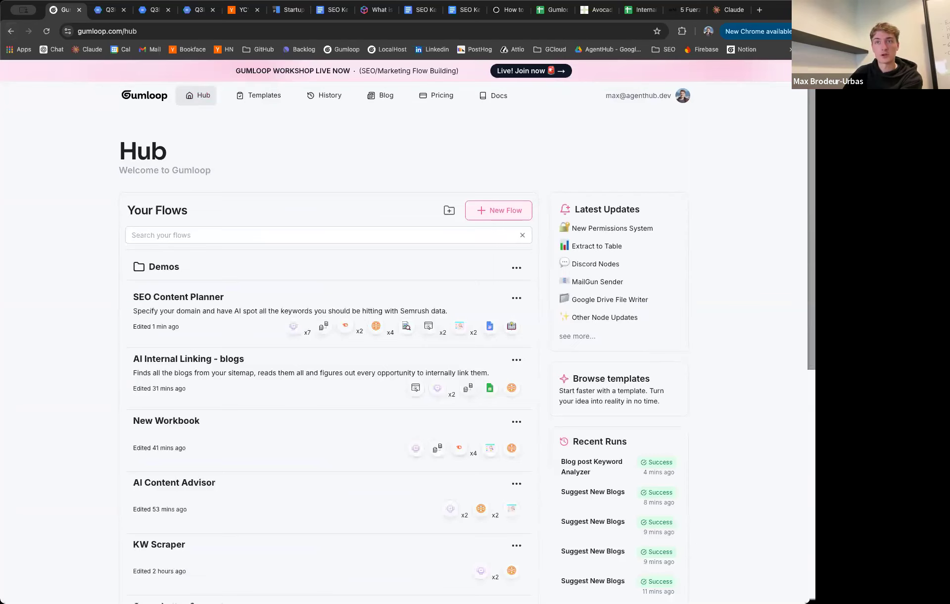
scroll(69, 346, down, 2)
scroll(75, 341, up, 3)
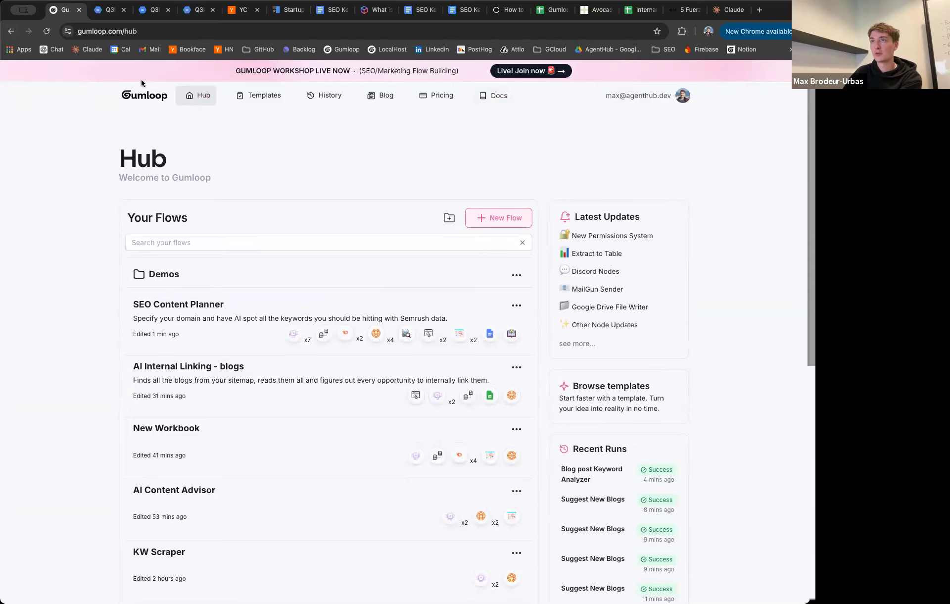
Step: Try to load keywords.ai in the browser tab next to Gumloop
click(106, 10)
click(114, 31)
text(key)
key(BackSpace)
text(words.ai)
key(Return)
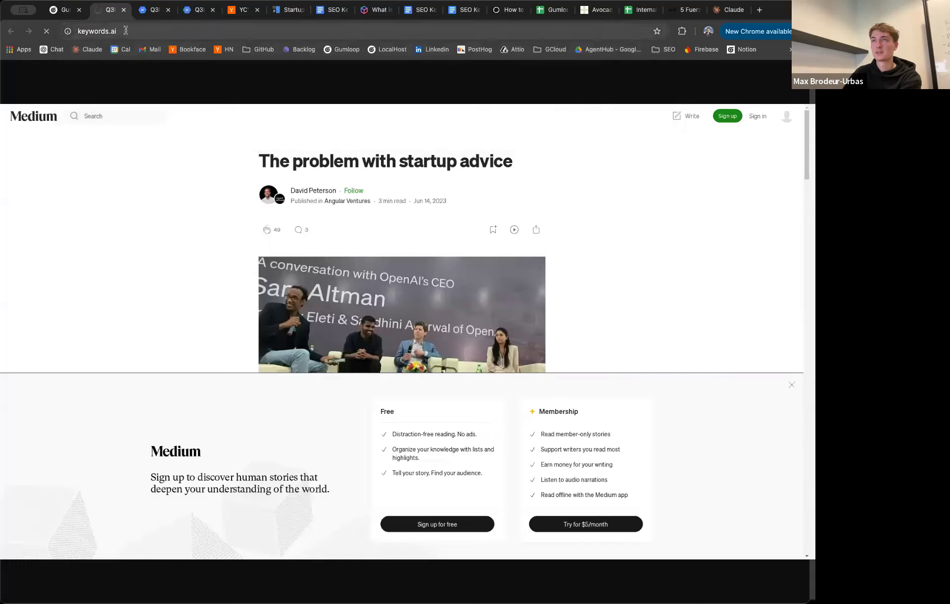
Step: Search Google for "keywords ai" and open the company's Y Combinator page
click(126, 30)
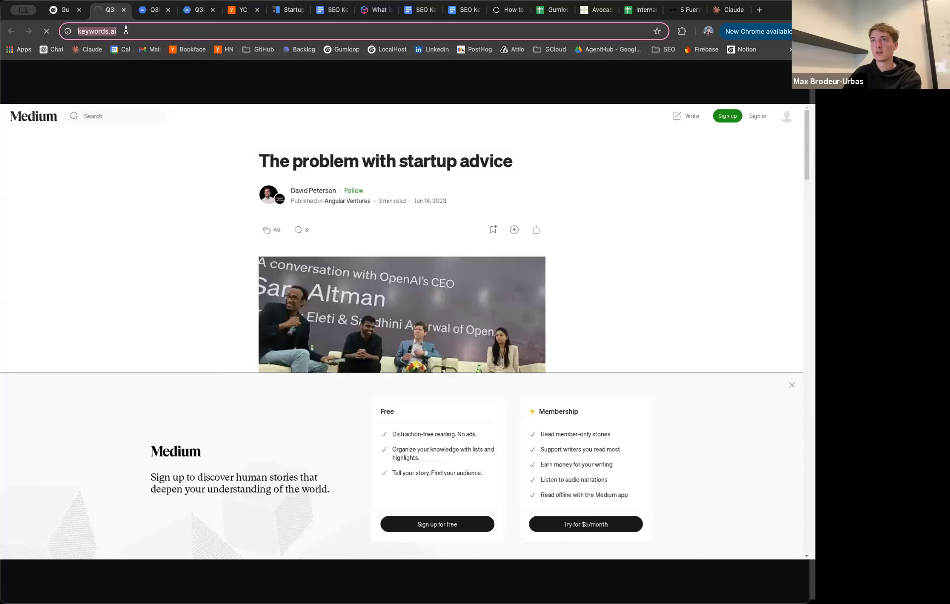
text(keywords ai)
key(Return)
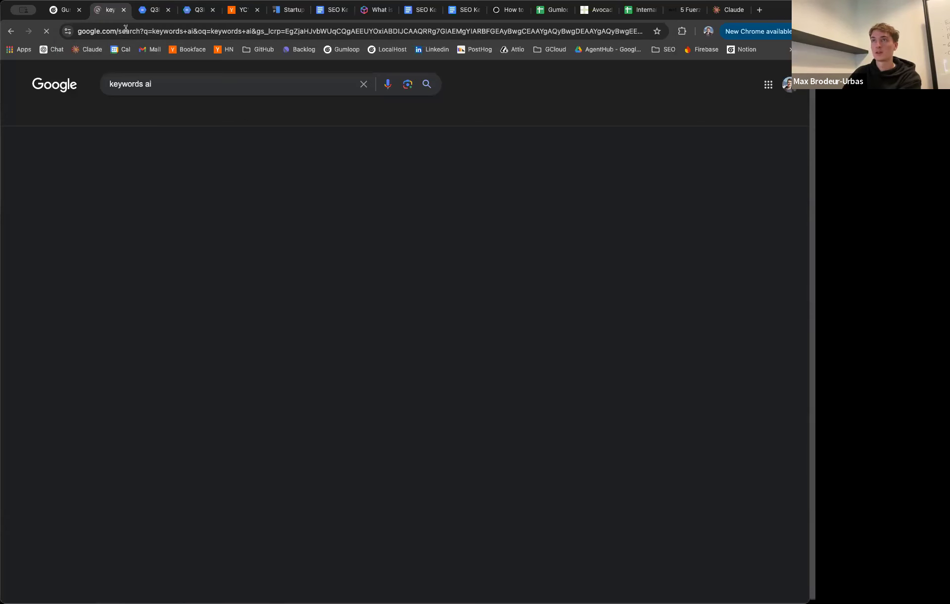
click(217, 400)
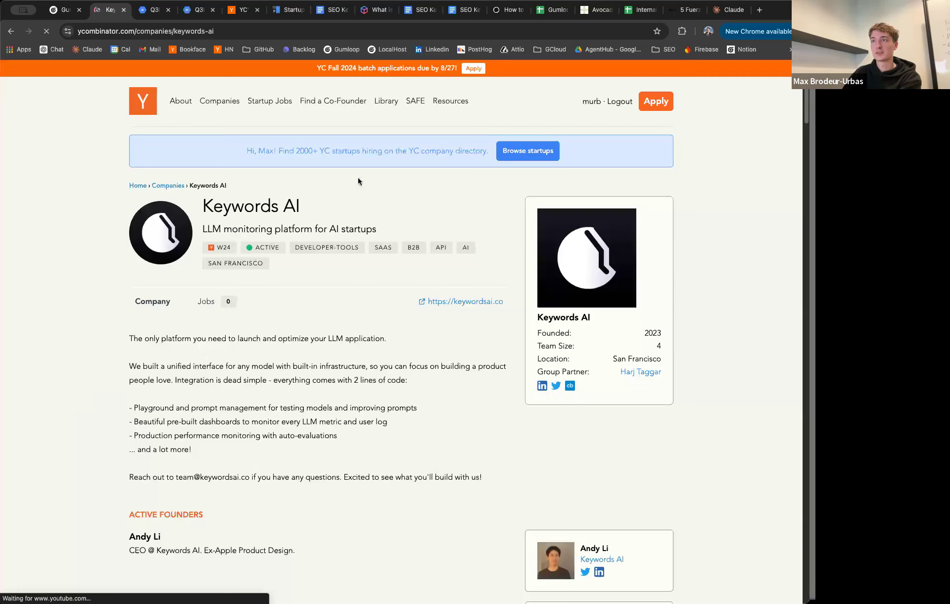
Step: Open the keywordsai.co website from the Y Combinator company page and skim its homepage
scroll(570, 391, down, 3)
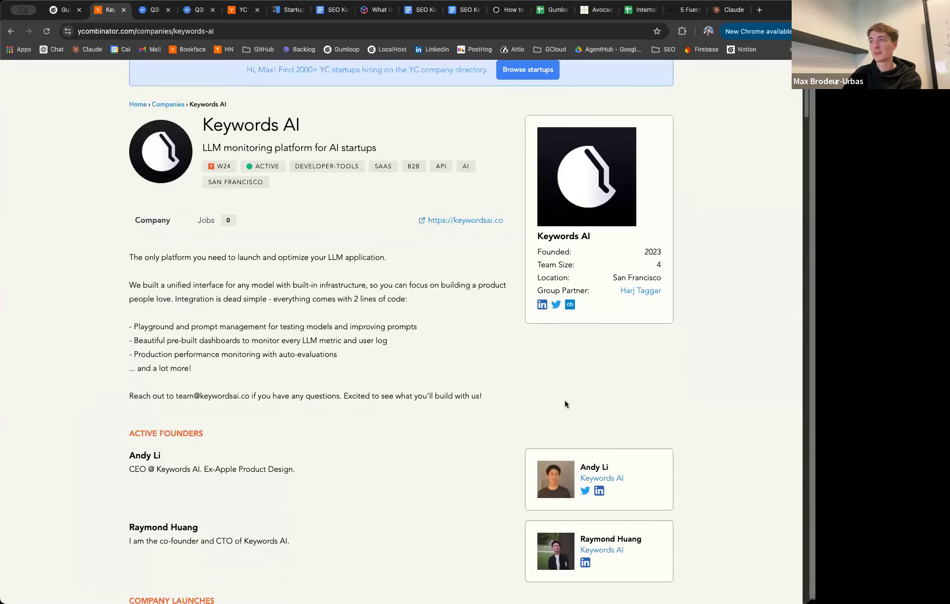
click(452, 220)
scroll(212, 174, down, 6)
scroll(139, 205, up, 6)
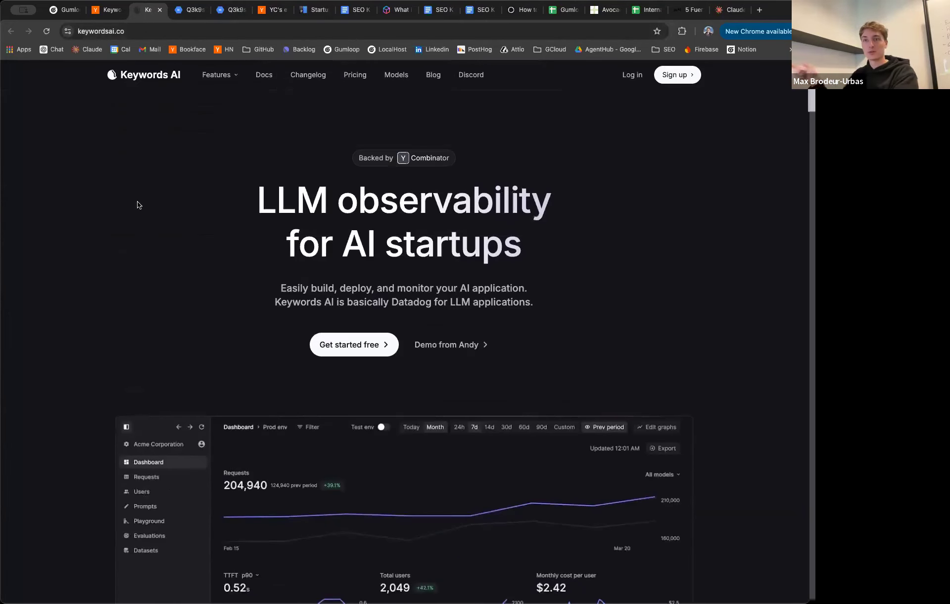
scroll(155, 205, down, 2)
scroll(163, 210, down, 15)
scroll(164, 211, down, 5)
scroll(160, 213, up, 20)
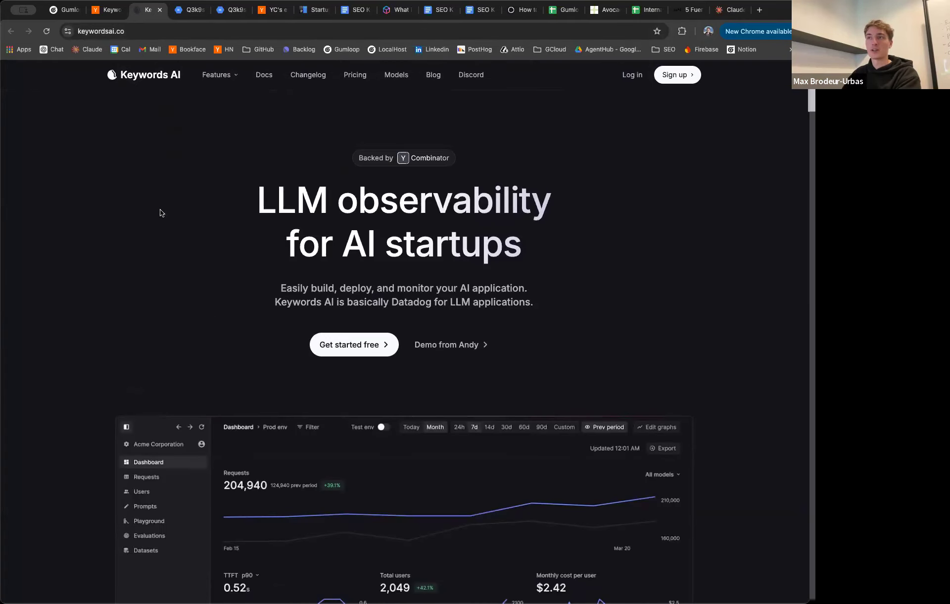
Step: Place the keywordsai.co tab directly beside Gumloop's and reopen the AI Internal Linking - blogs workbook from the Hub
click(101, 12)
drag(138, 12, 102, 13)
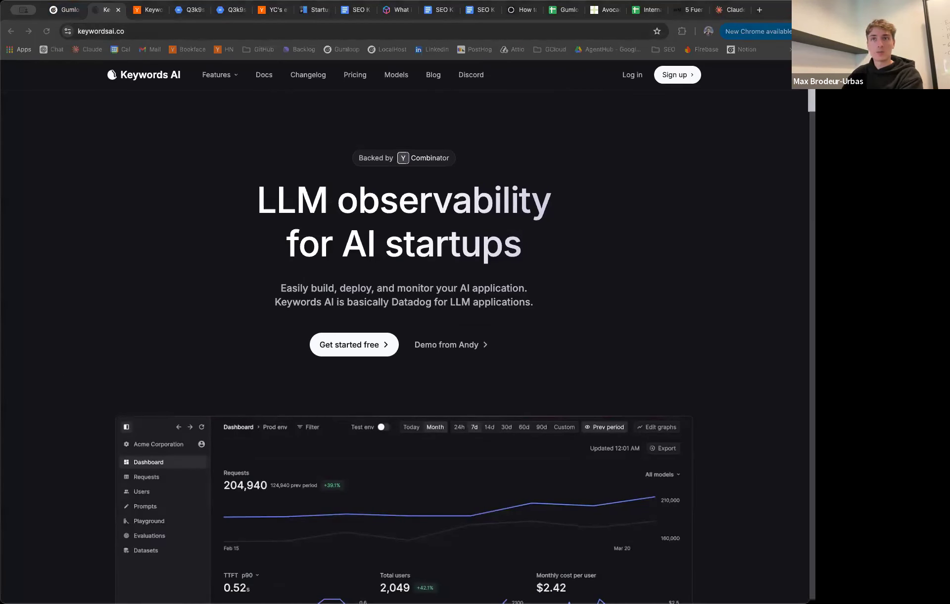
click(71, 11)
scroll(238, 248, down, 4)
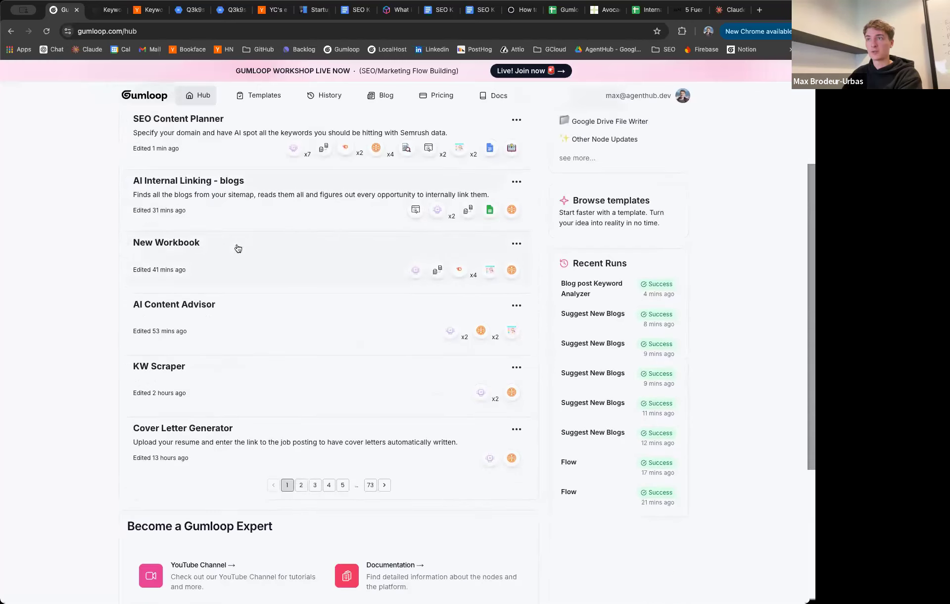
click(235, 218)
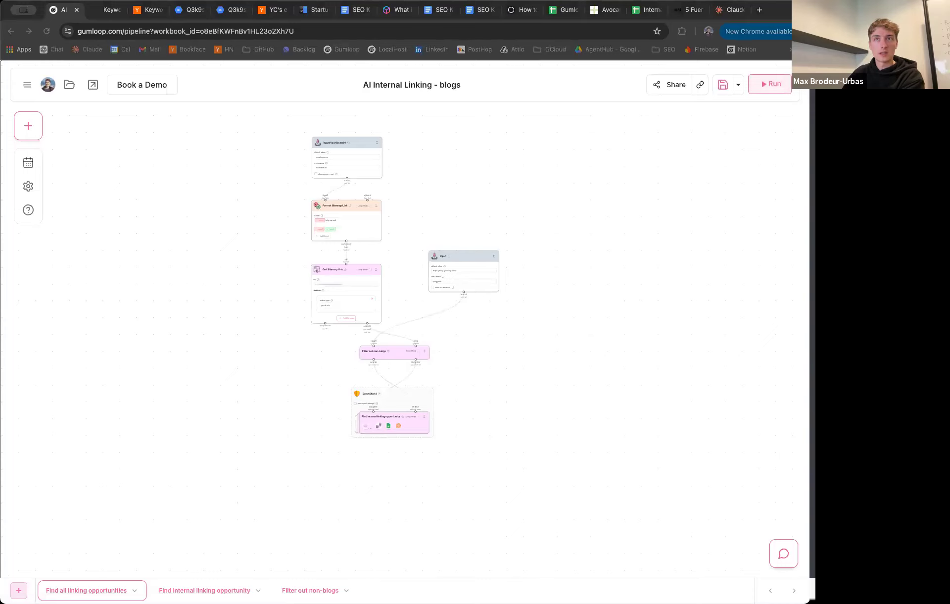
click(154, 353)
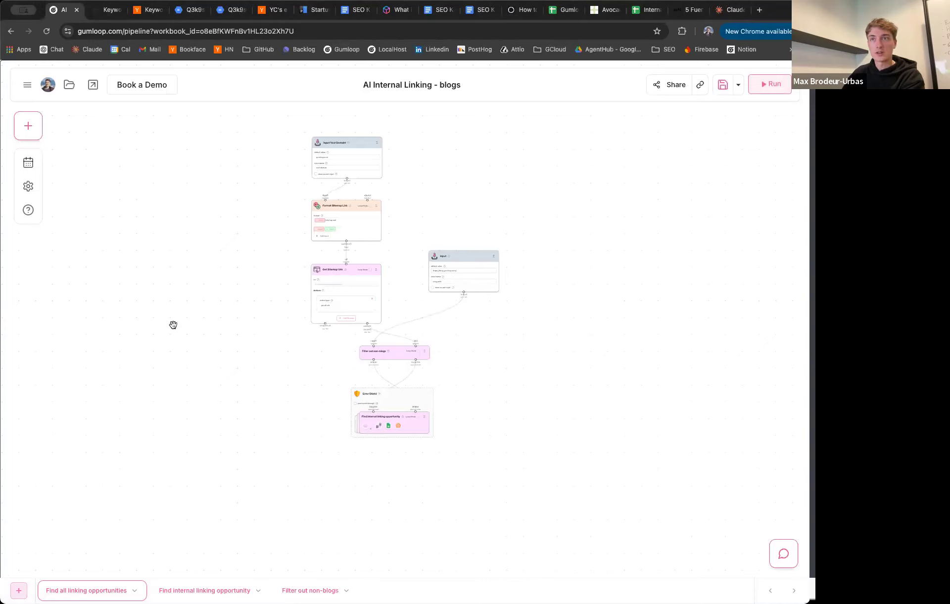
drag(174, 325, 139, 356)
click(100, 10)
click(105, 32)
text(https://www.inferless.com/sitemap.xml)
key(Return)
click(65, 11)
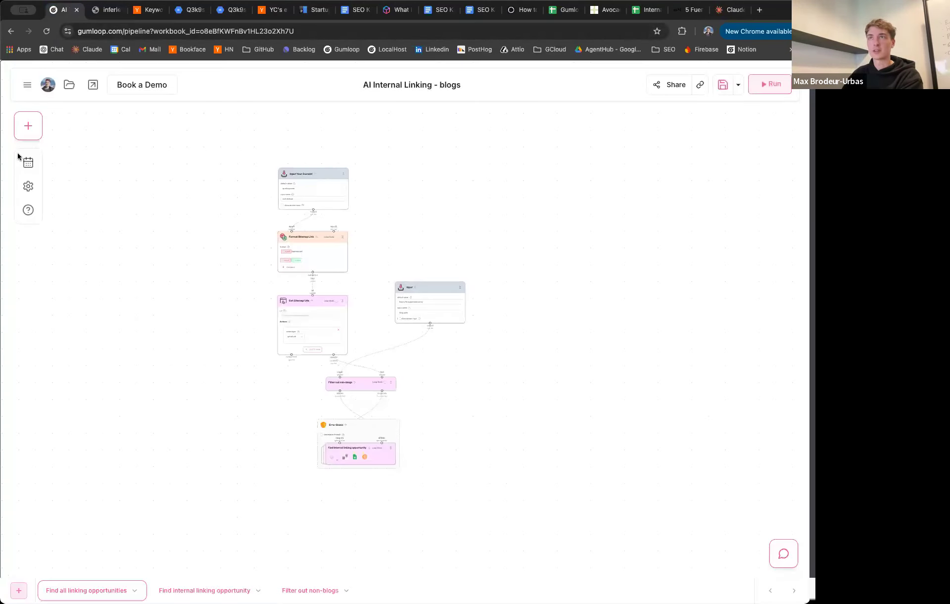
Step: Load infinitepay.io/blog in the browser tab beside the Gumloop workbook
key(super+Tab)
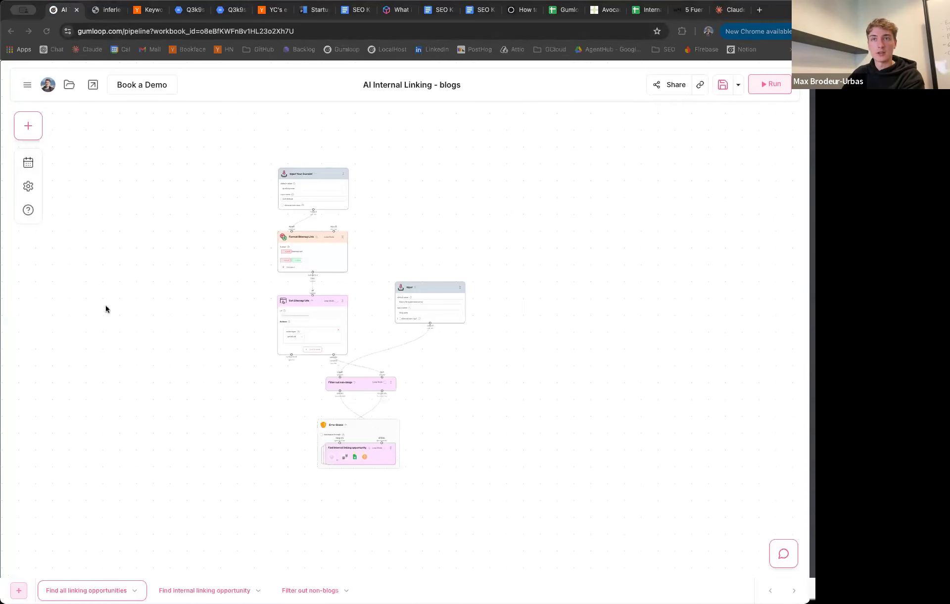
click(106, 9)
click(108, 31)
text(infinitepay.io/blog)
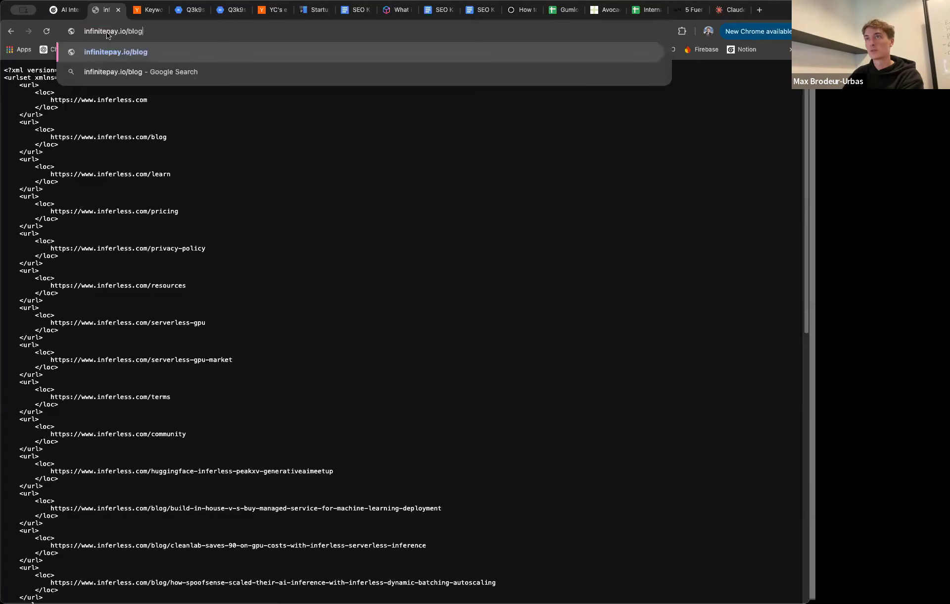
key(Return)
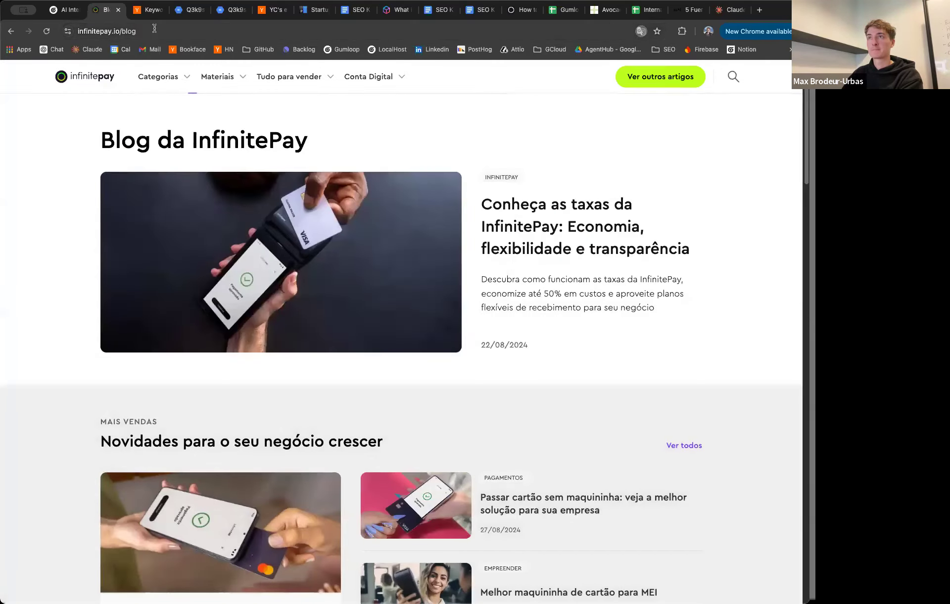
Step: Replace the blog path with sitemap.xml to load the infinitepay.io sitemap
click(139, 32)
double_click(138, 32)
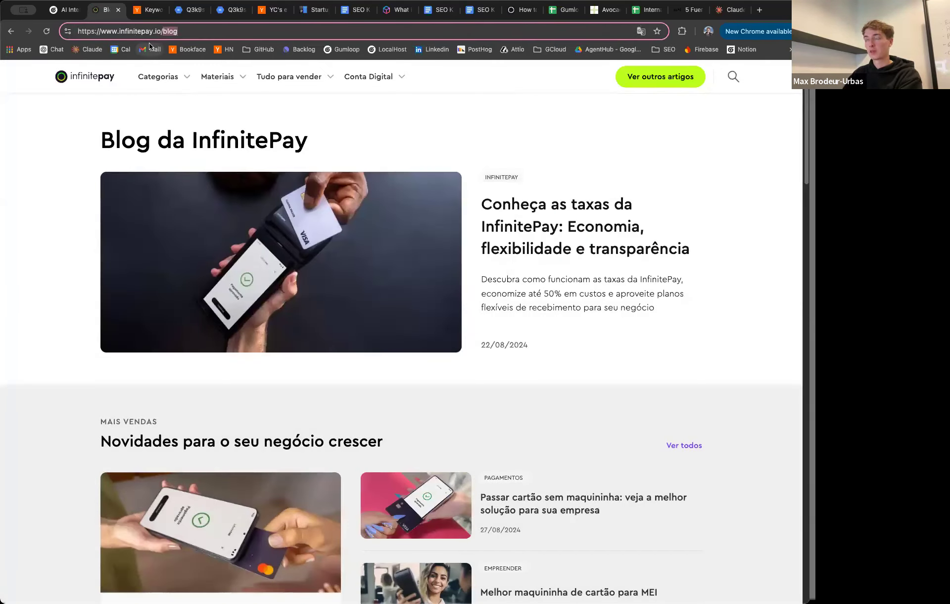
text(site)
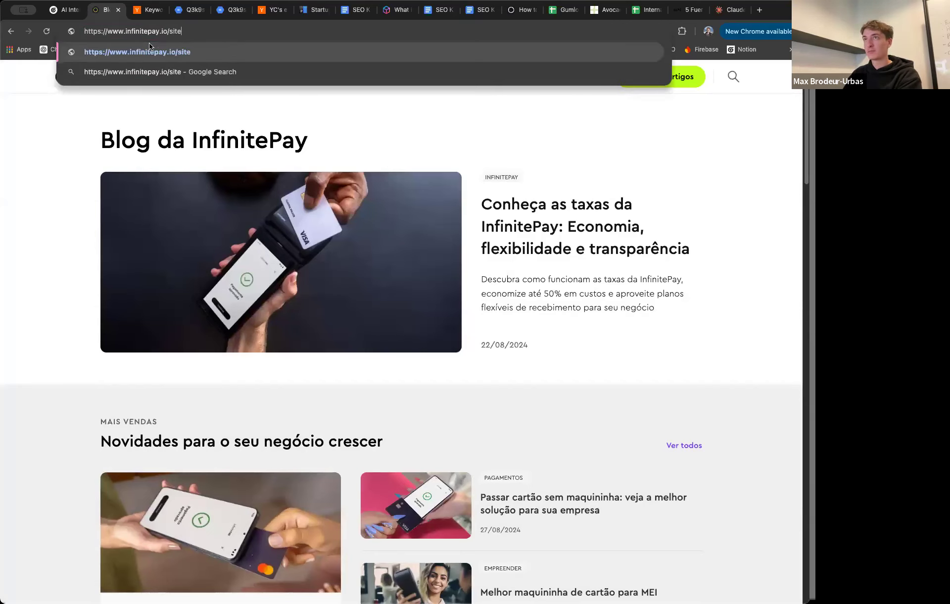
text(map.xml)
key(Return)
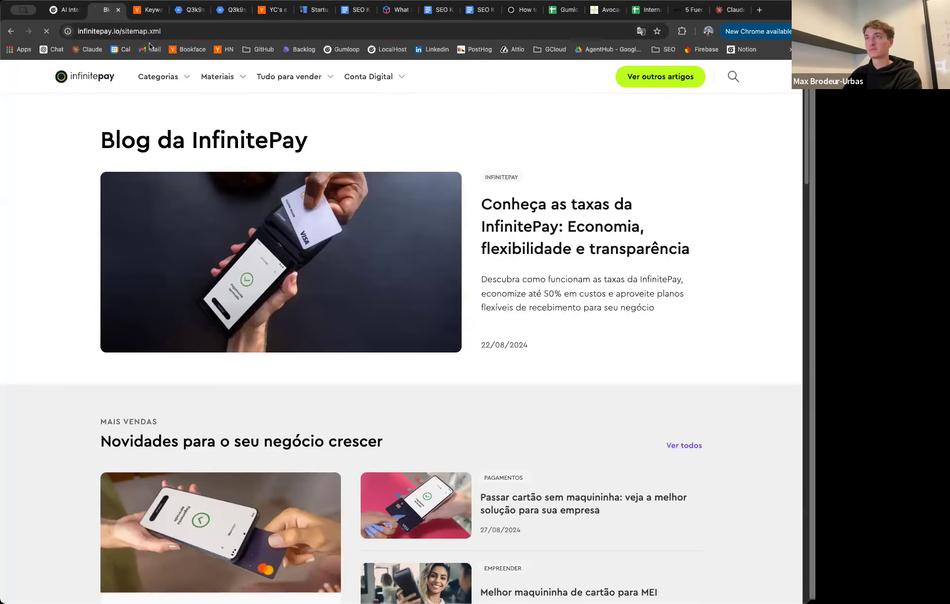
click(147, 32)
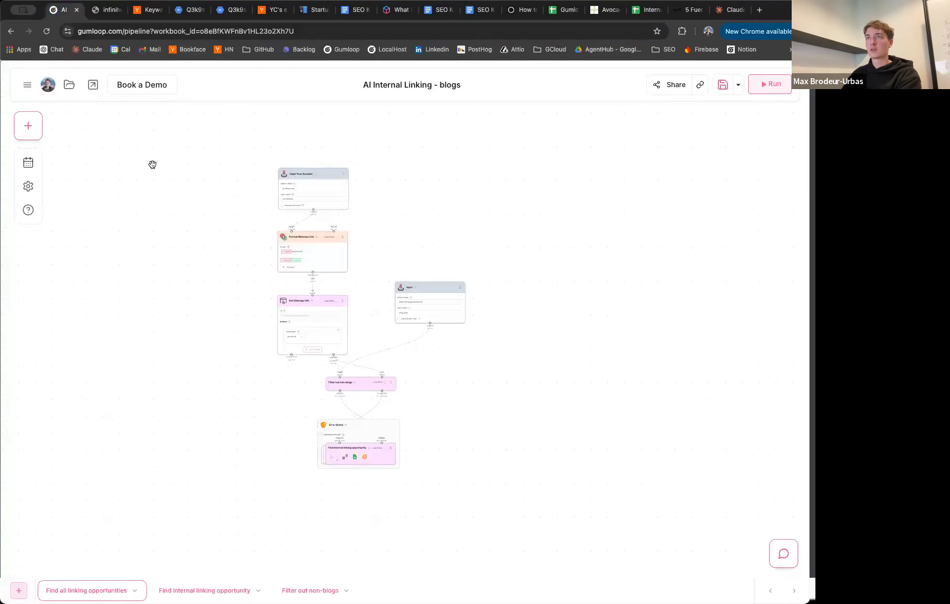
Step: Return to the AI Internal Linking - blogs workbook and inspect the default value of the Input Your Domain! node
click(67, 9)
drag(207, 187, 174, 197)
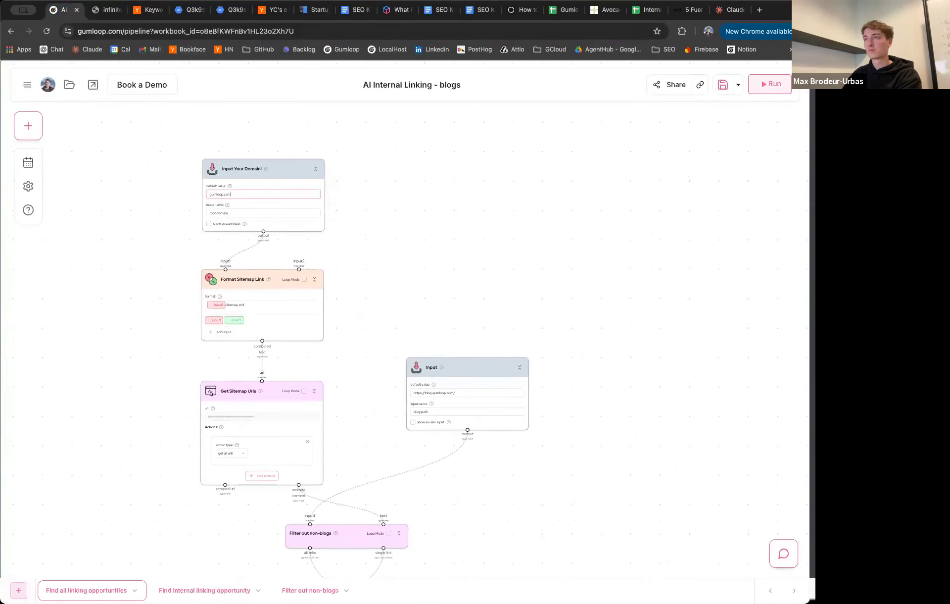
mouse_move(246, 200)
drag(242, 193, 200, 194)
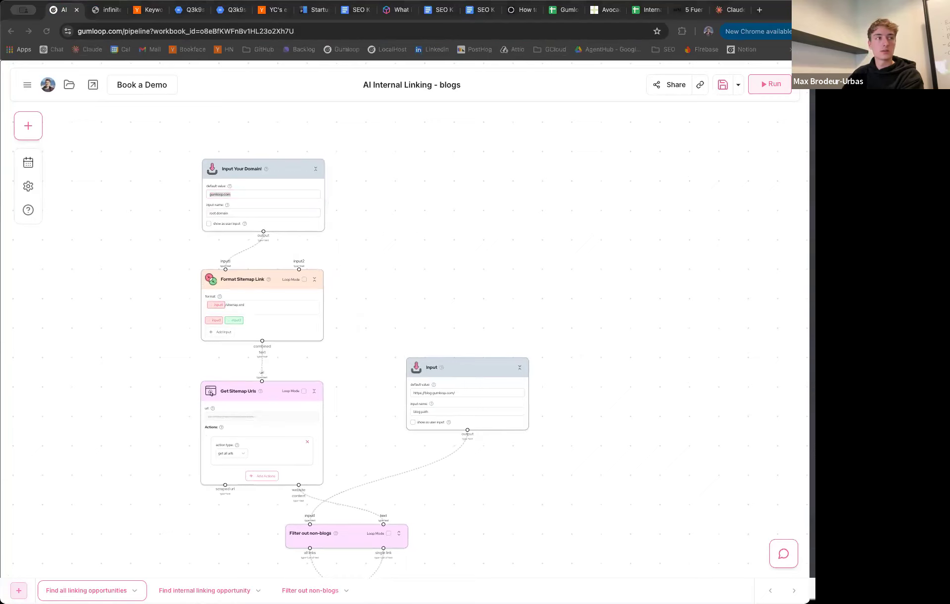
click(230, 195)
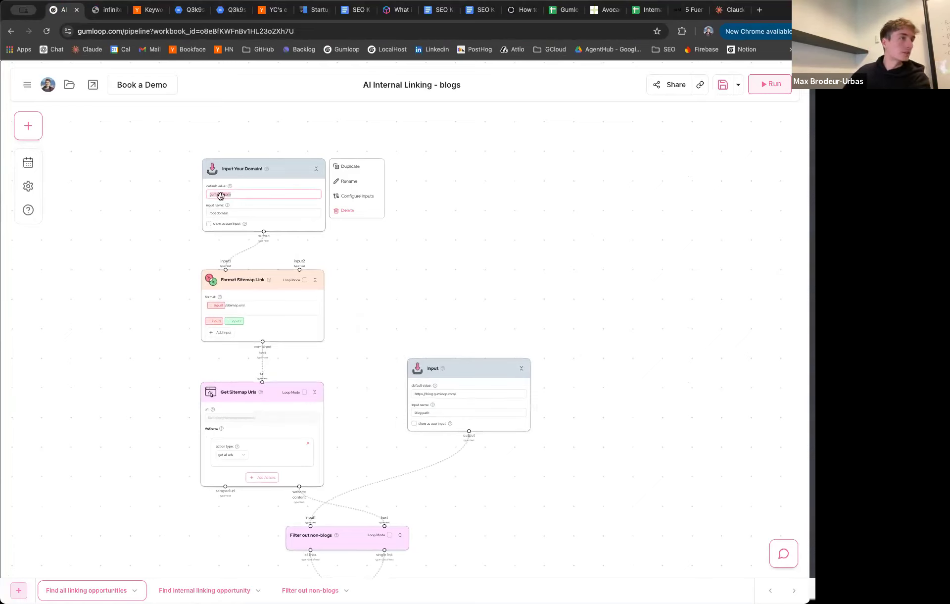
click(129, 240)
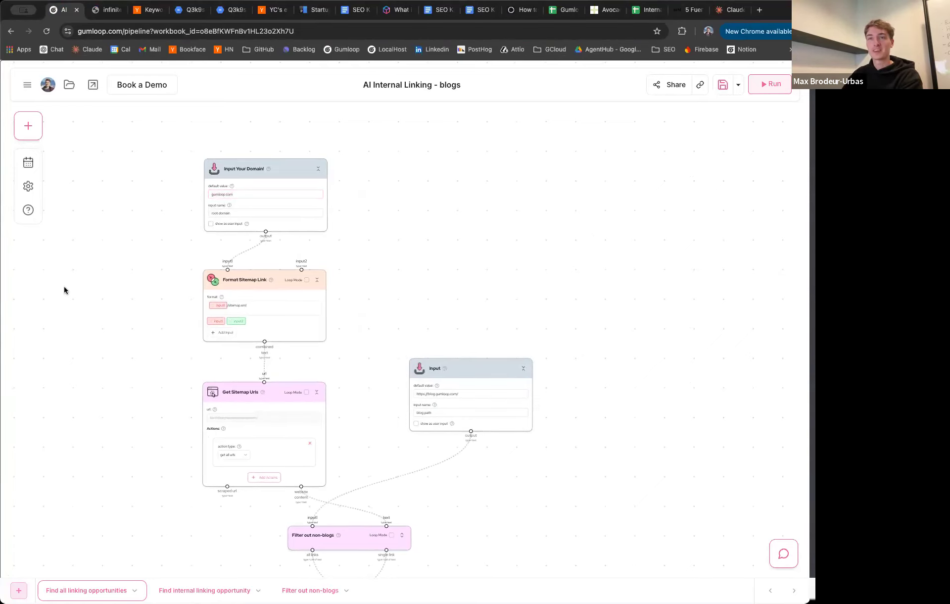
key(super+Tab)
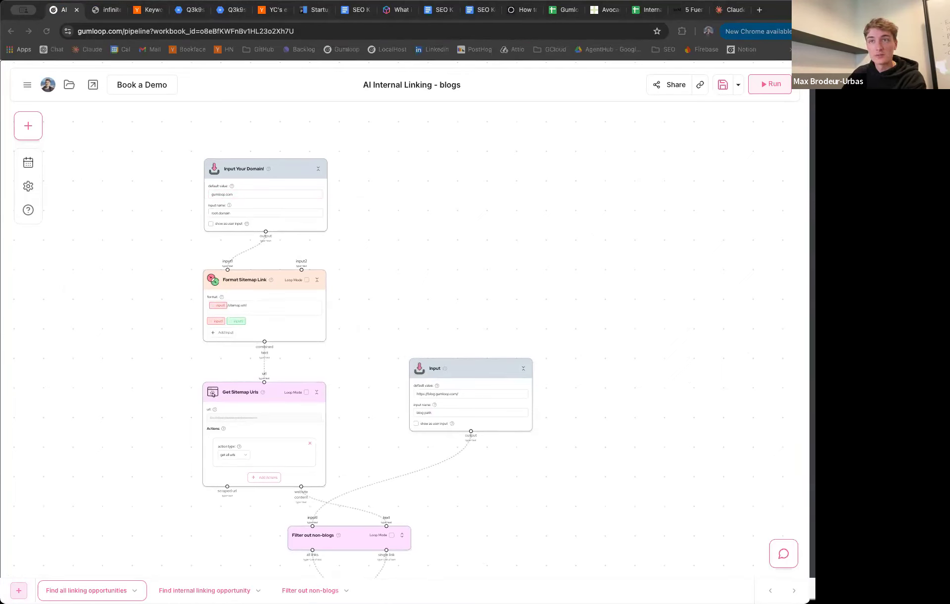
click(204, 30)
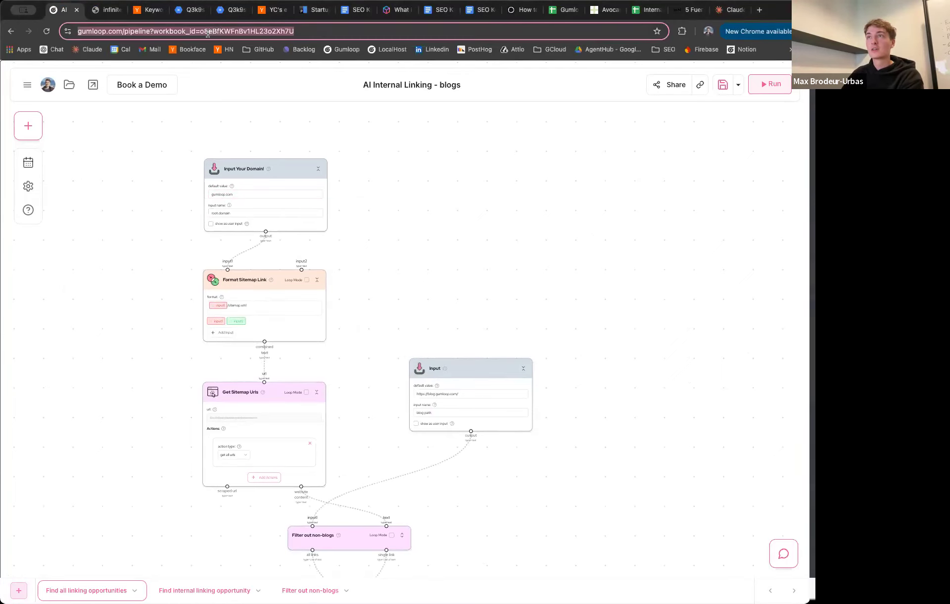
click(102, 13)
triple_click(106, 32)
text(https://www.ottoadu.com/sitemap.xml)
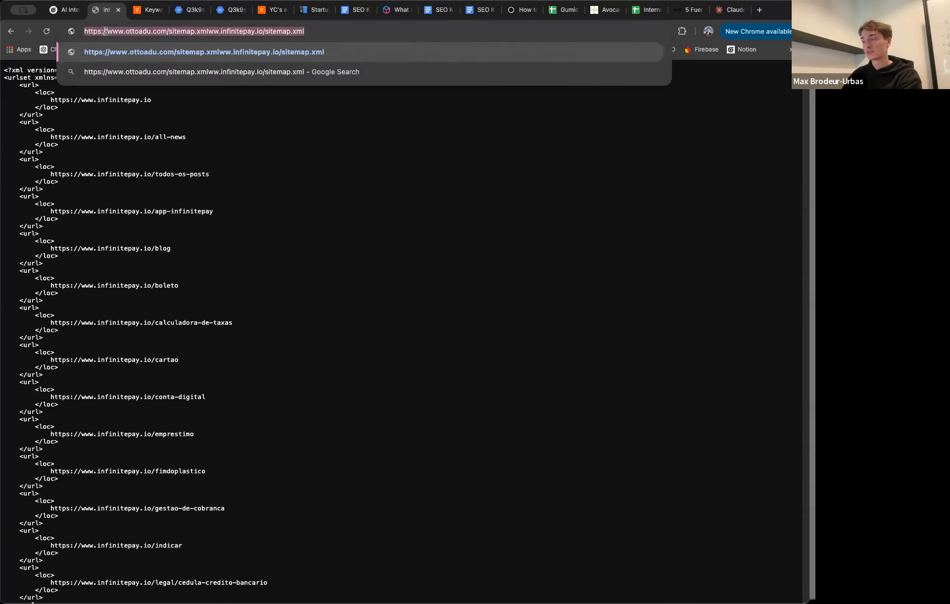
key(Return)
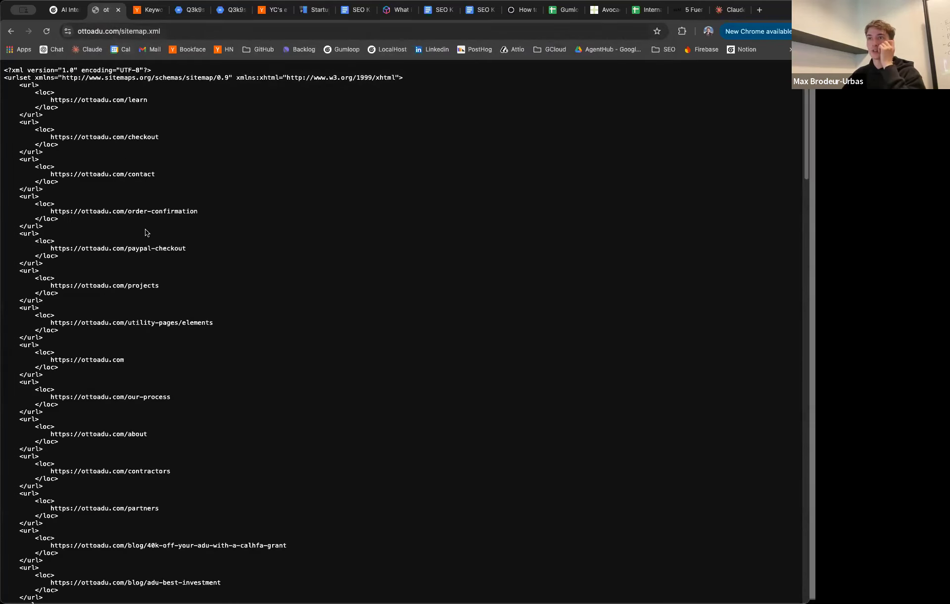
scroll(146, 232, down, 20)
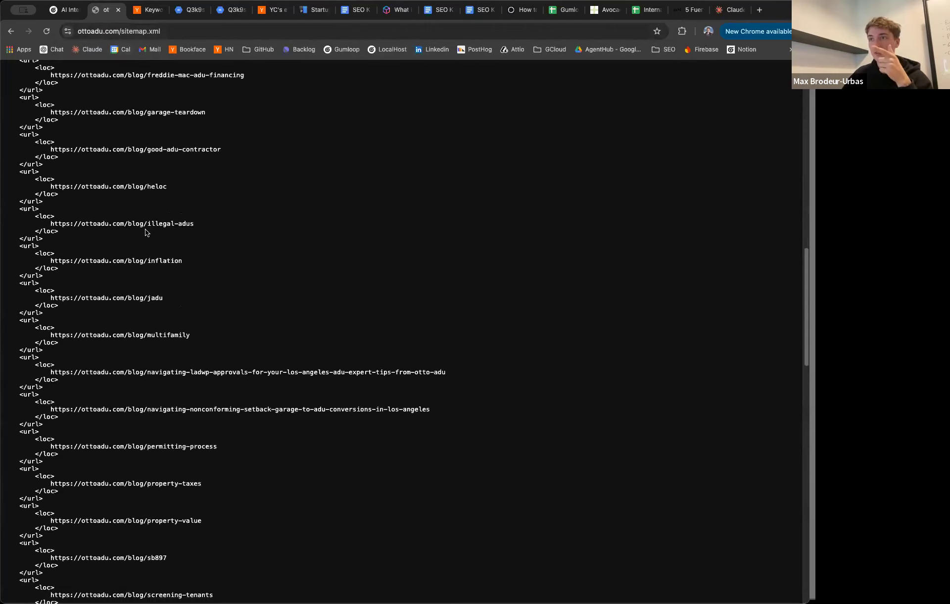
scroll(146, 232, down, 20)
scroll(146, 232, up, 20)
Step: Copy the ottoadu.com sitemap address into the Input Your Domain! node's default value
key(super+l)
key(super+c)
click(64, 10)
click(231, 193)
key(super+a)
key(super+v)
click(179, 193)
scroll(178, 193, up, 3)
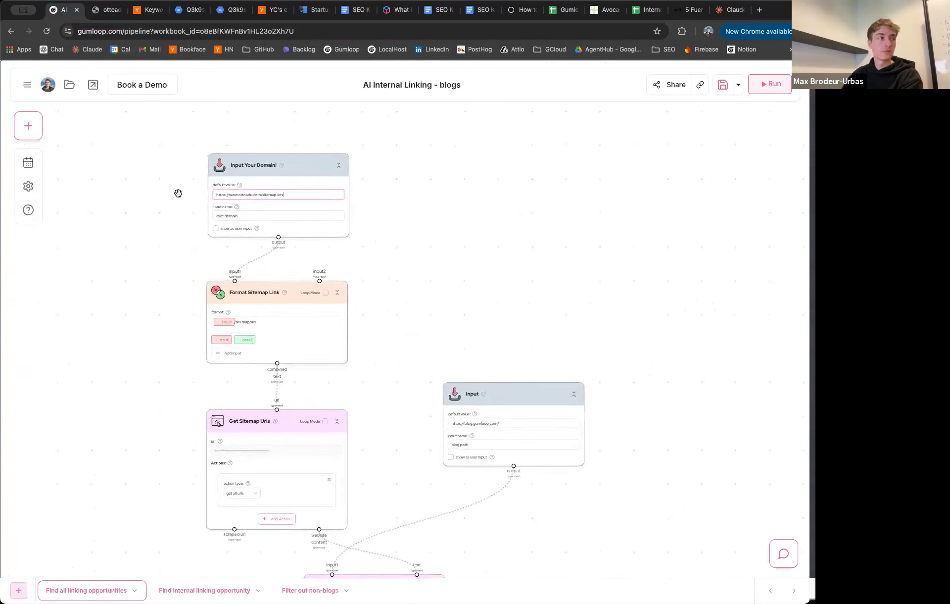
scroll(178, 193, up, 1)
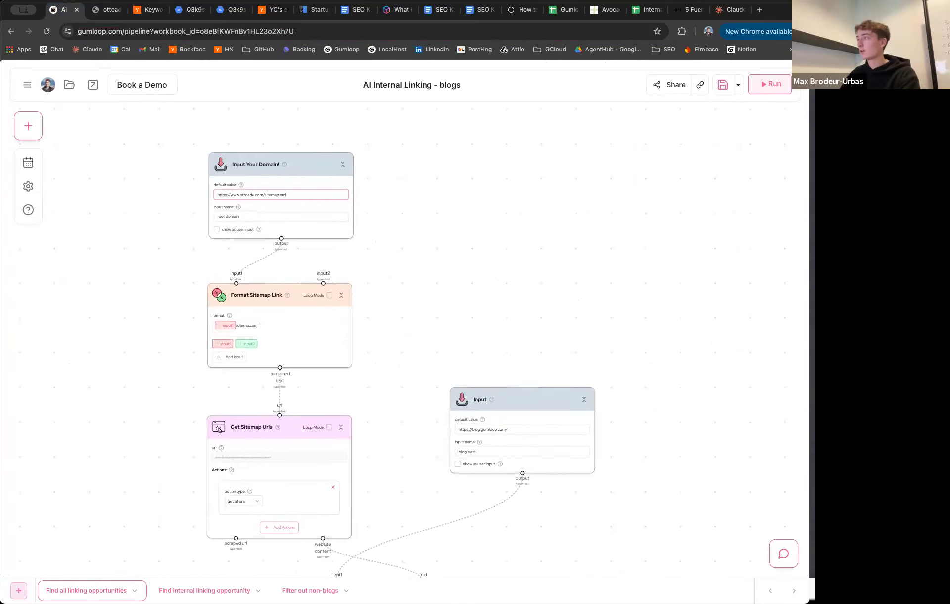
key(super+Tab)
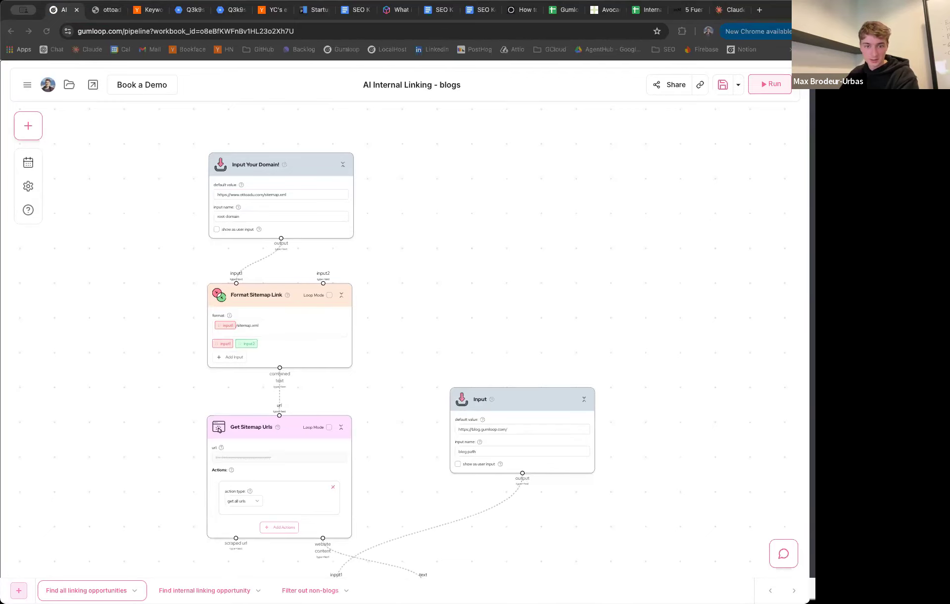
click(254, 194)
key(super+a)
text(https://www.sharefable.com/blog)
scroll(188, 200, up, 5)
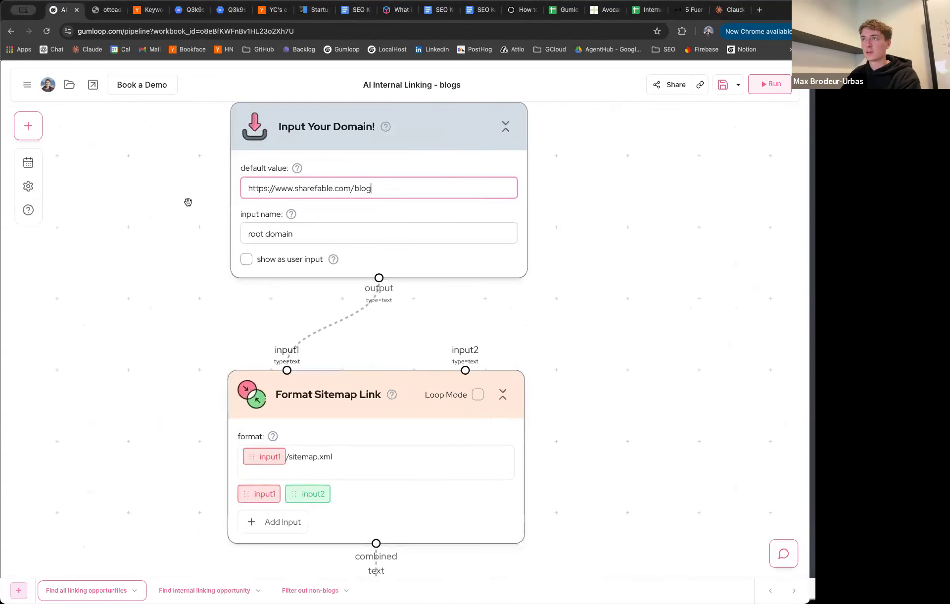
drag(372, 188, 352, 188)
key(BackSpace)
scroll(189, 382, down, 3)
scroll(189, 382, down, 2)
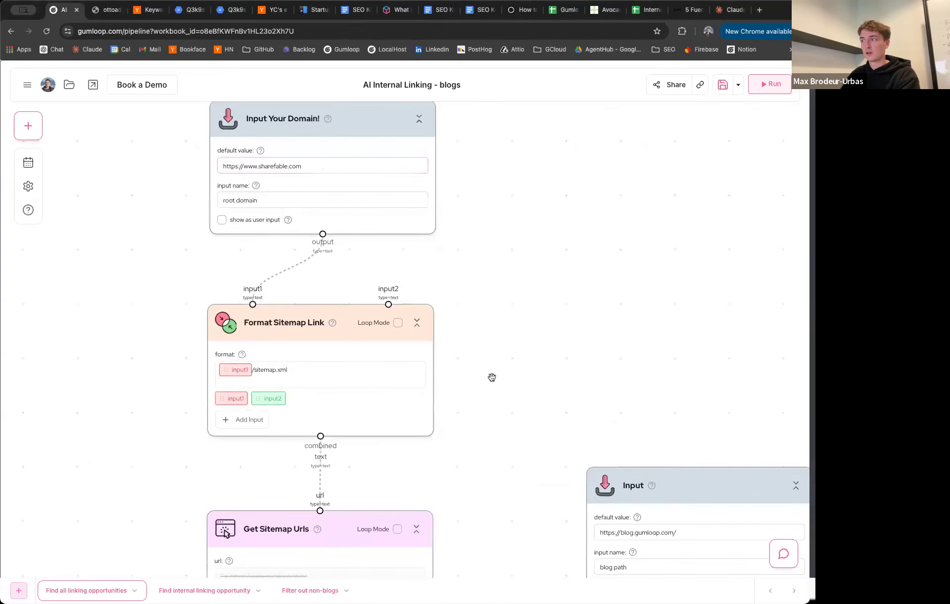
scroll(530, 407, down, 2)
scroll(531, 407, right, 2)
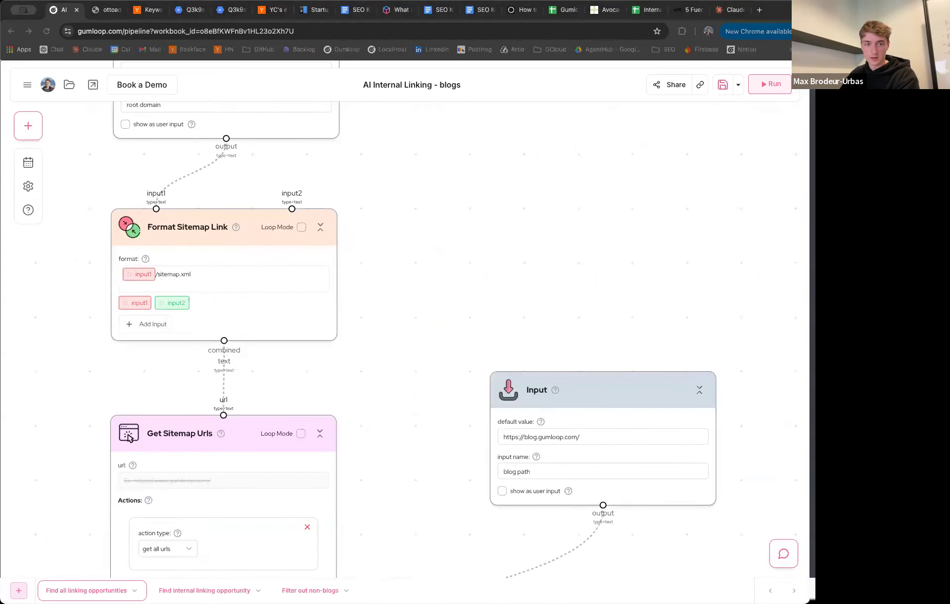
click(500, 437)
key(ctrl+a)
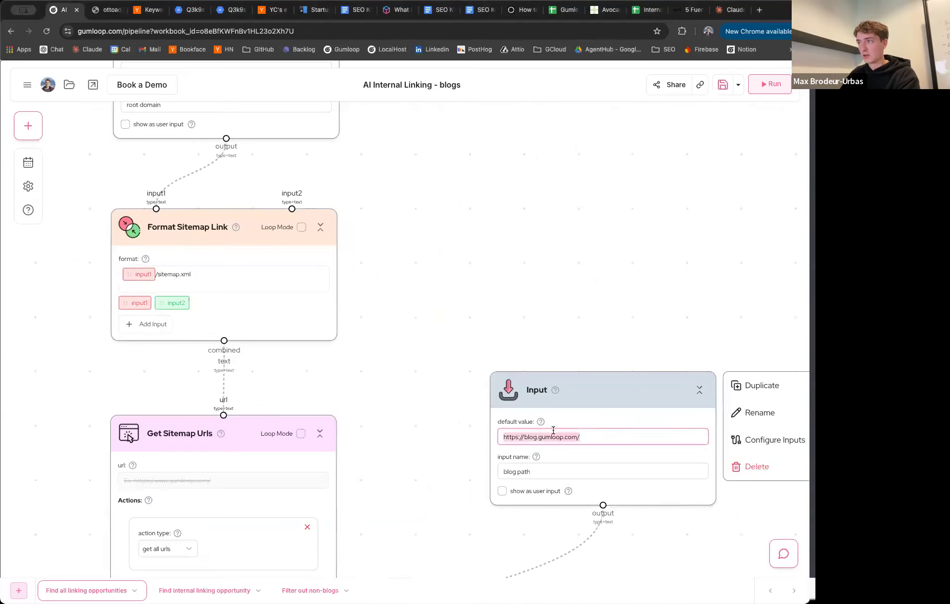
text(https://www.sharefable.com/blog)
scroll(453, 463, down, 3)
drag(453, 464, 450, 361)
scroll(441, 373, down, 5)
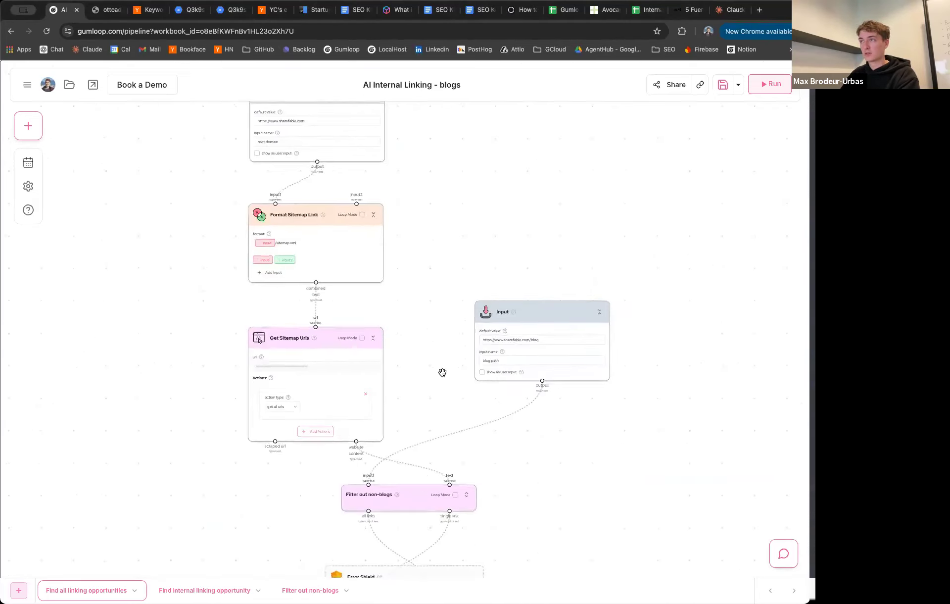
scroll(233, 180, up, 3)
drag(224, 187, 131, 270)
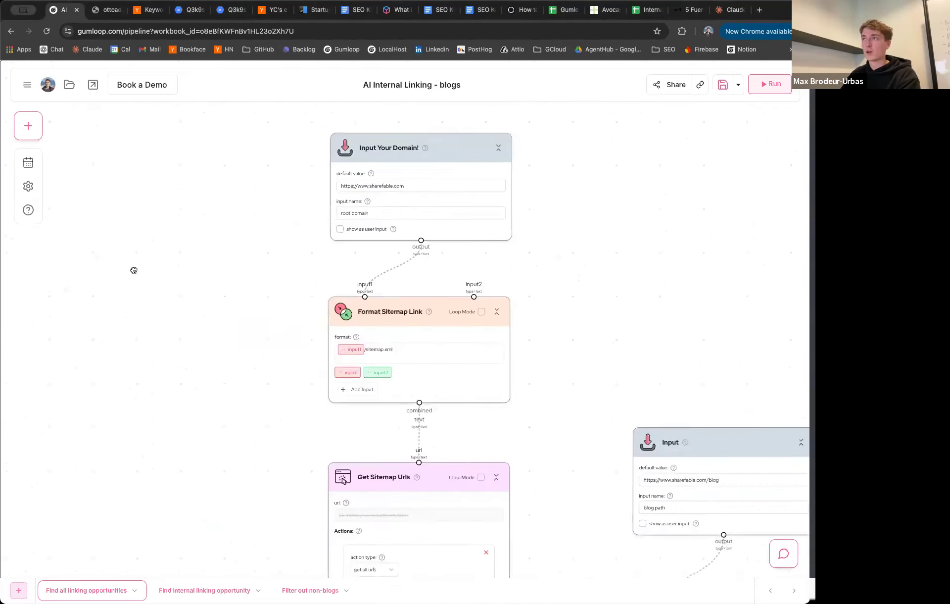
scroll(312, 242, up, 5)
double_click(315, 256)
key(ctrl+a)
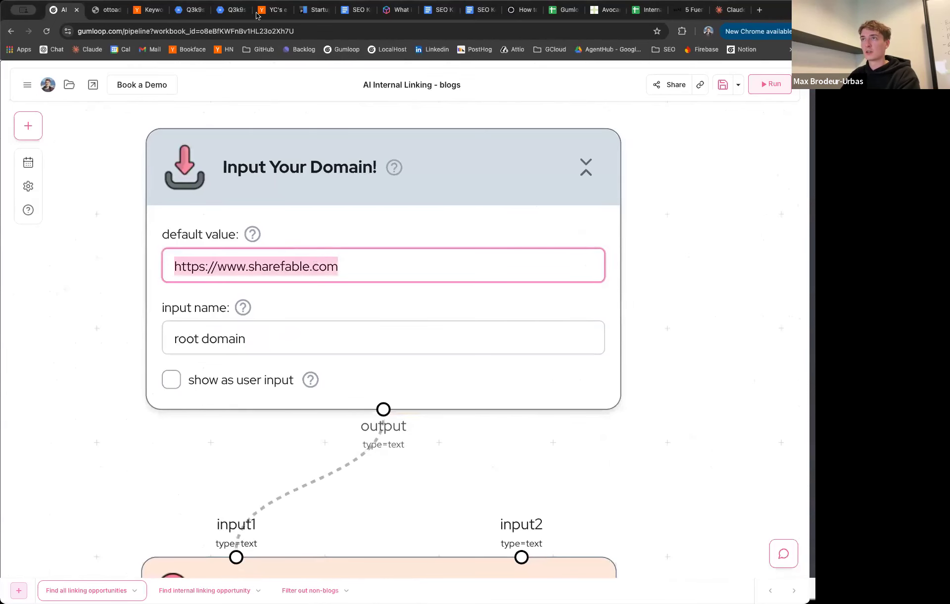
click(105, 9)
drag(78, 30, 117, 31)
click(118, 30)
key(shift+super+Right)
click(118, 30)
key(super+a)
text(https://www.sharefable.com/blog)
text(/sitemap.xml)
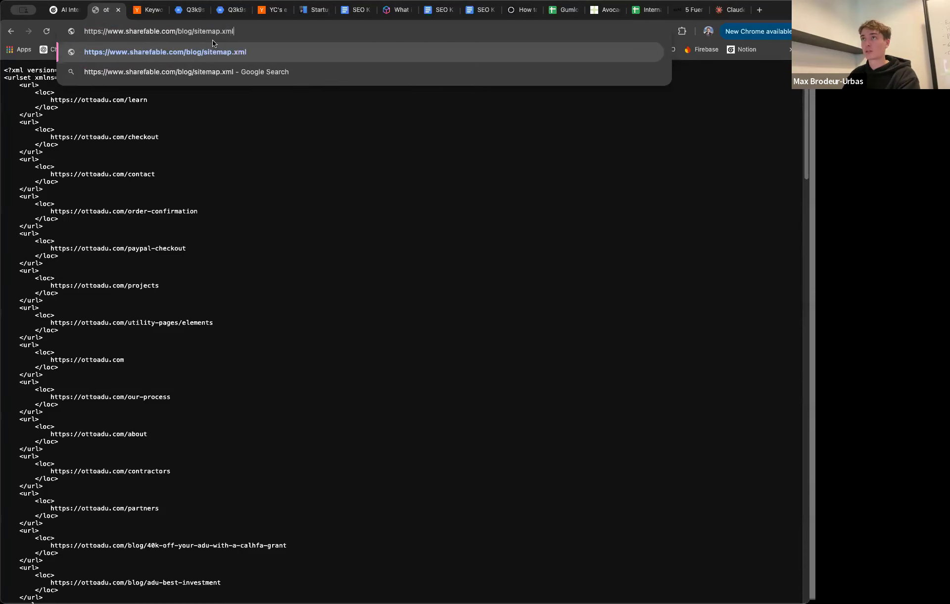
key(Return)
click(188, 32)
key(super+c)
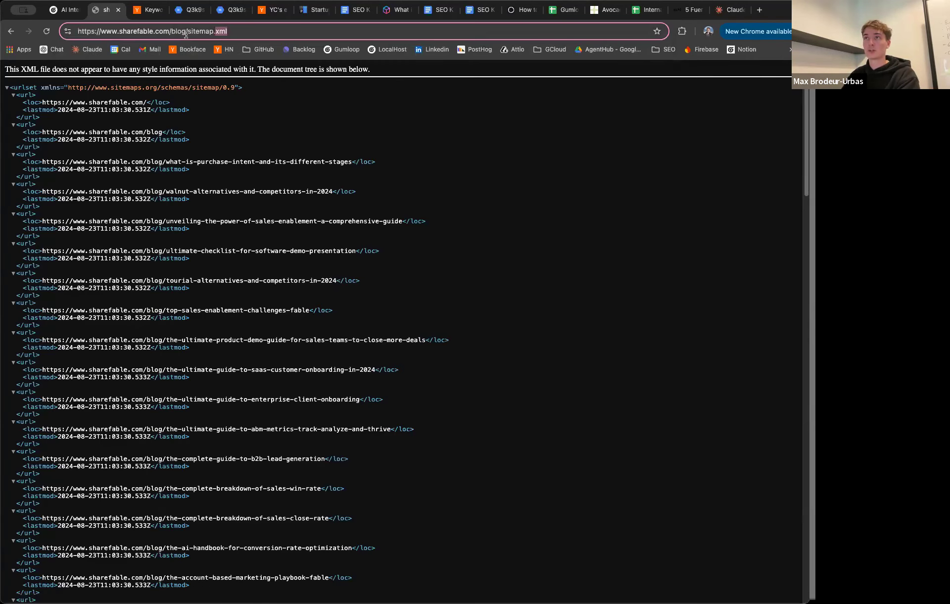
click(64, 11)
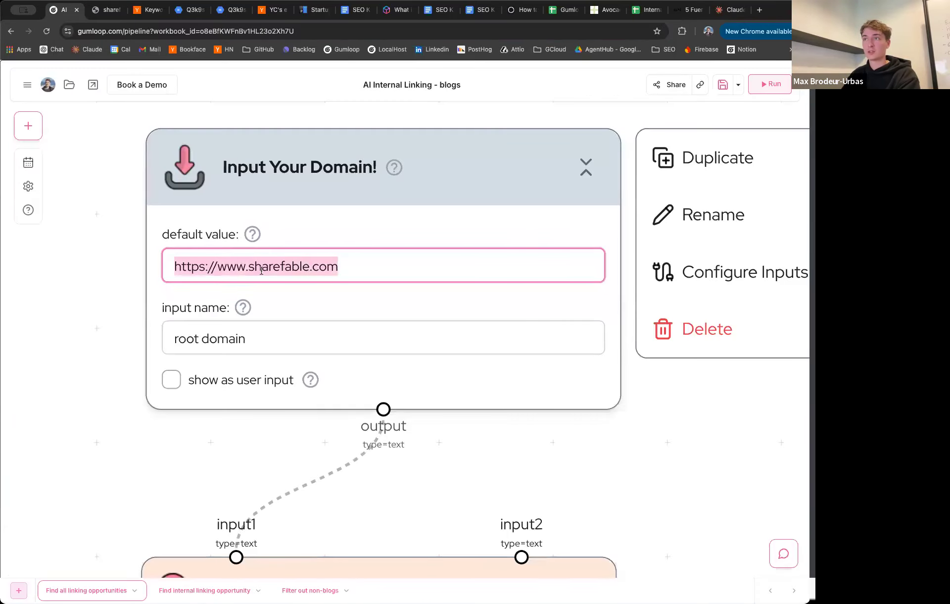
key(super+v)
scroll(124, 206, down, 3)
scroll(124, 206, down, 3)
scroll(466, 307, down, 1)
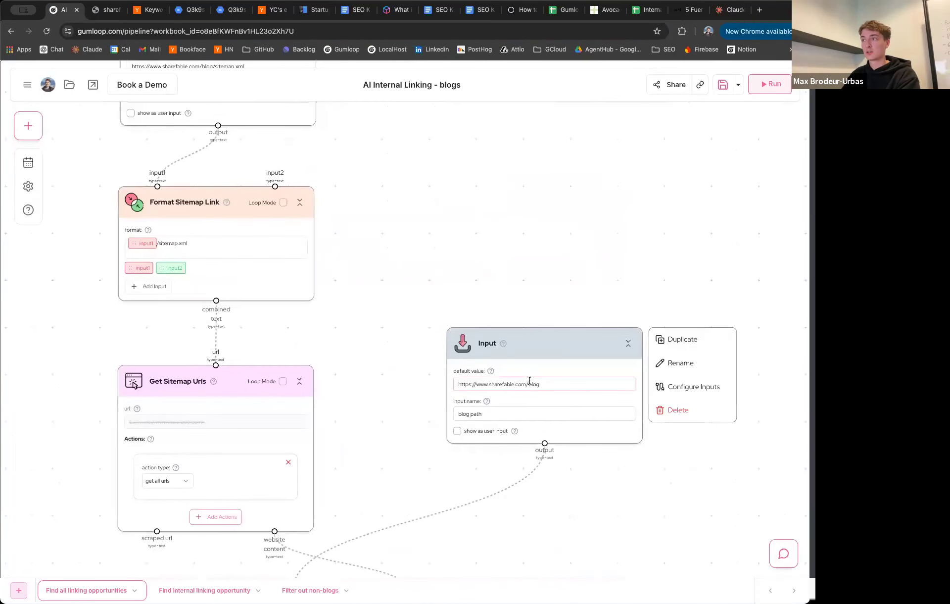
Step: Run the Find all linking opportunities flow and follow its progress across the nodes
click(761, 90)
scroll(396, 298, down, 4)
drag(390, 372, 346, 251)
right_click(238, 192)
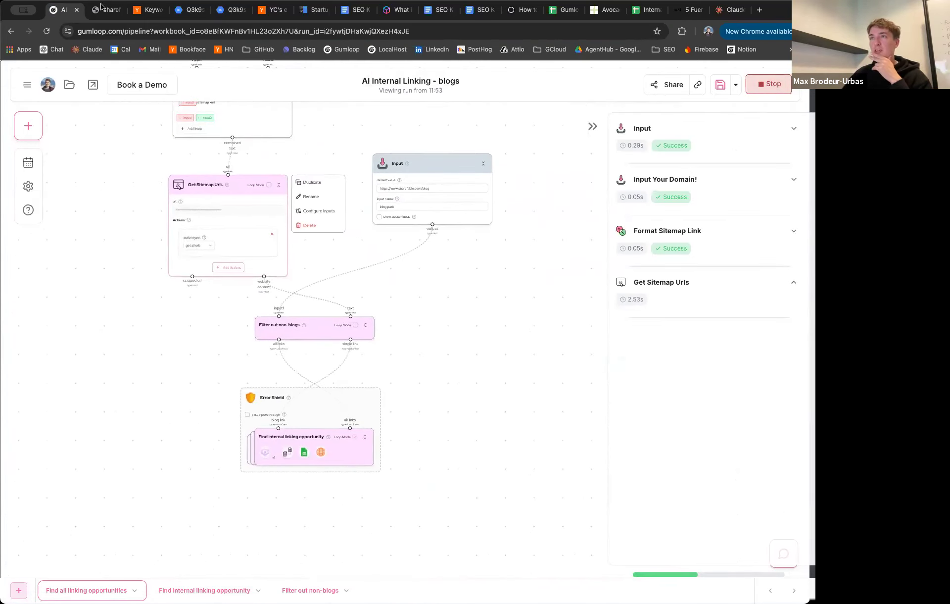
Step: Skim the blog URLs in the sharefable.com sitemap while the flow runs, and return to the workbook's run log
click(106, 10)
scroll(128, 124, down, 5)
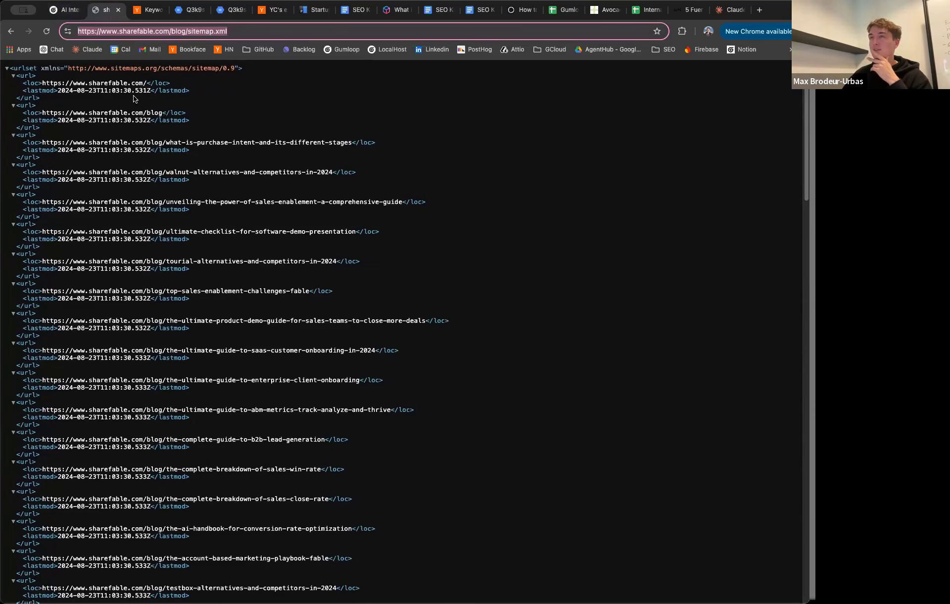
scroll(188, 191, down, 15)
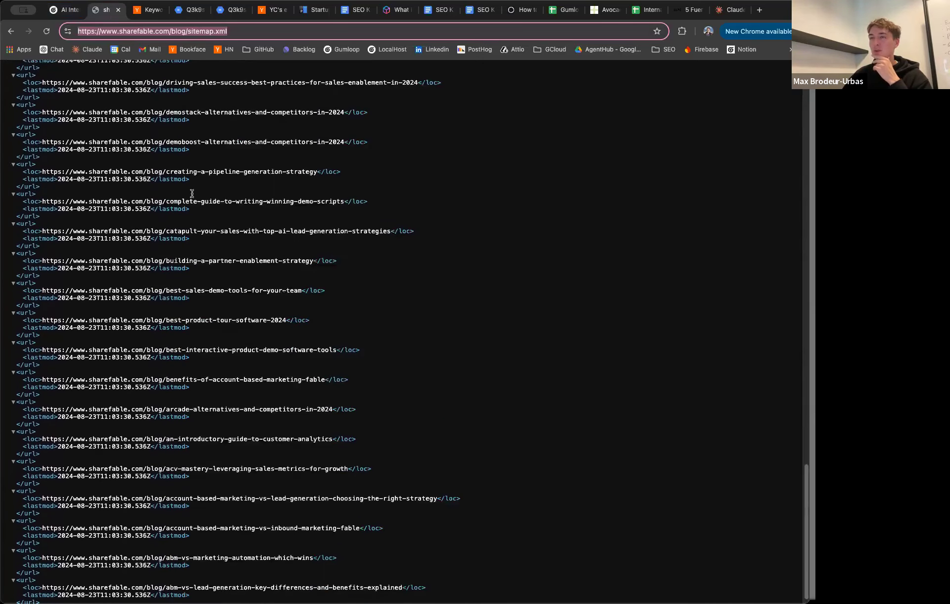
scroll(195, 194, up, 20)
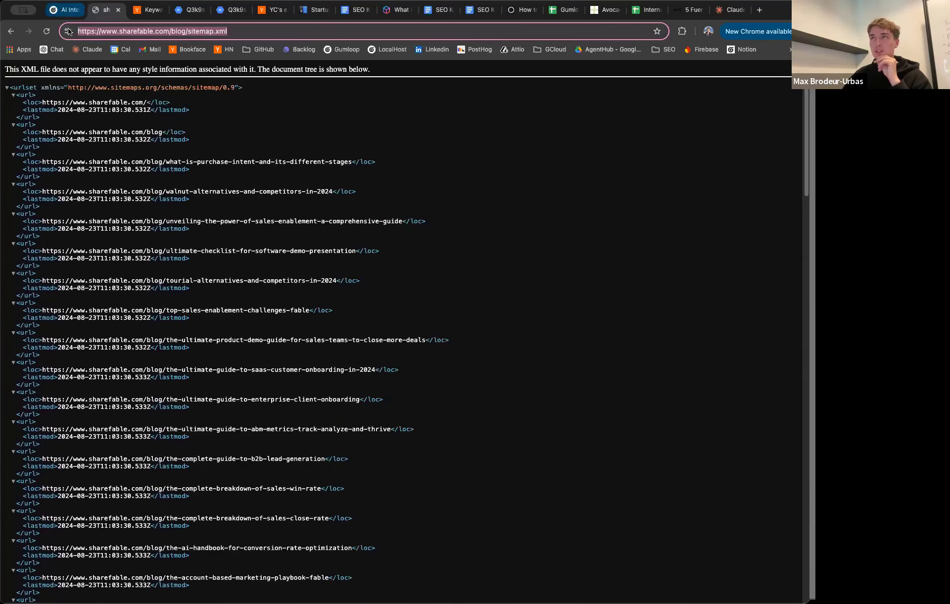
click(63, 11)
scroll(388, 301, right, 2)
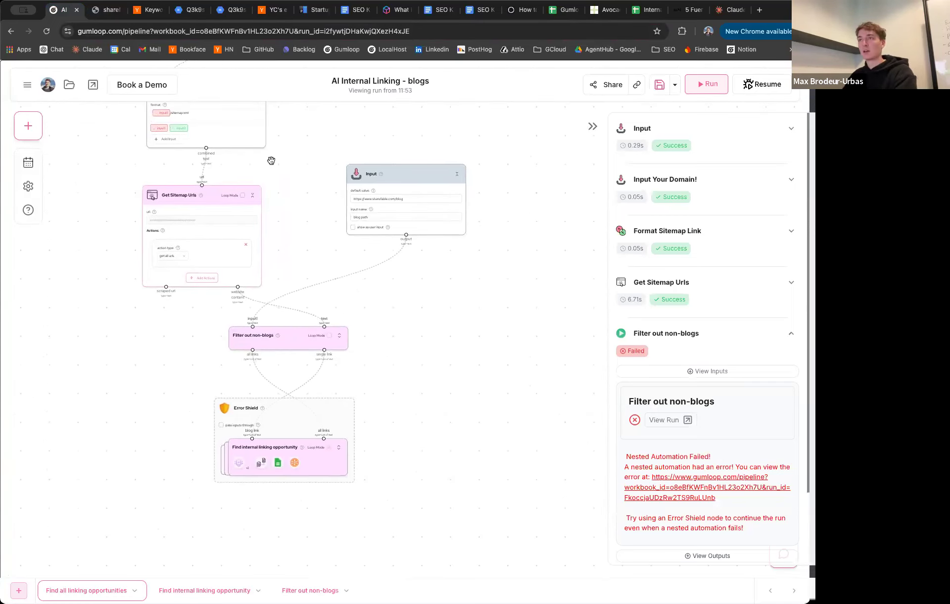
Step: Review the flow's sitemap nodes and the inputs passed to the failed Filter out non-blogs node
scroll(257, 198, up, 5)
scroll(166, 166, up, 3)
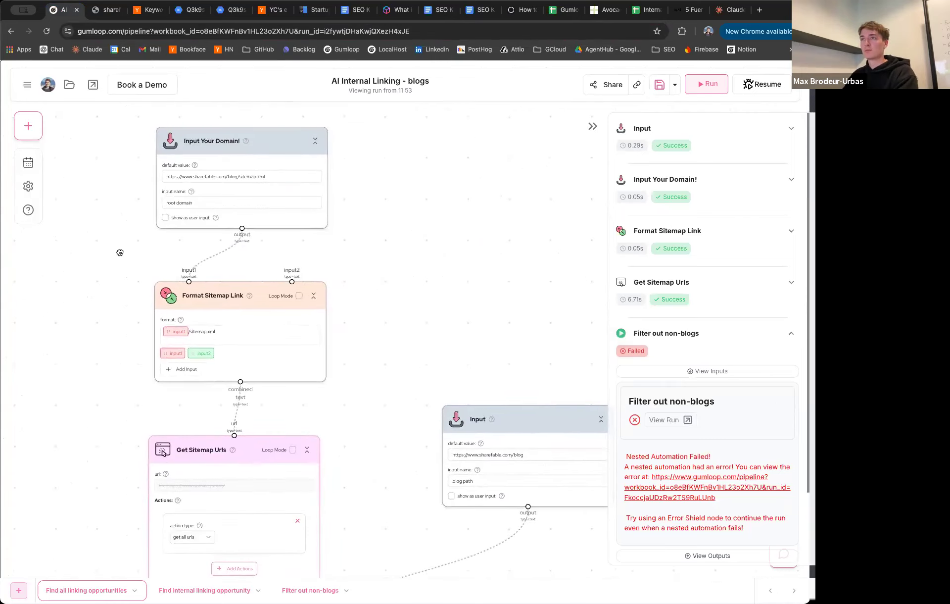
scroll(322, 369, down, 4)
scroll(333, 289, up, 3)
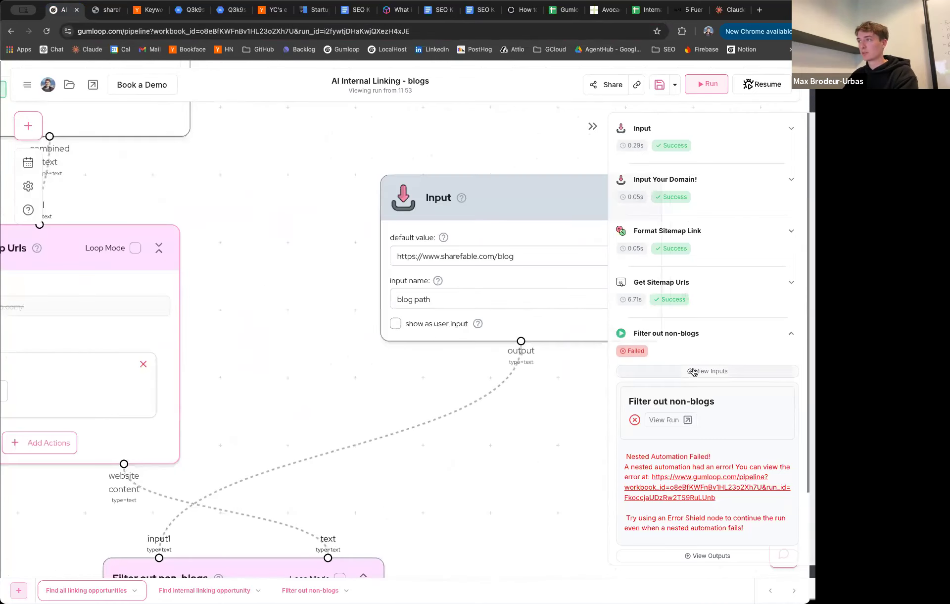
click(708, 371)
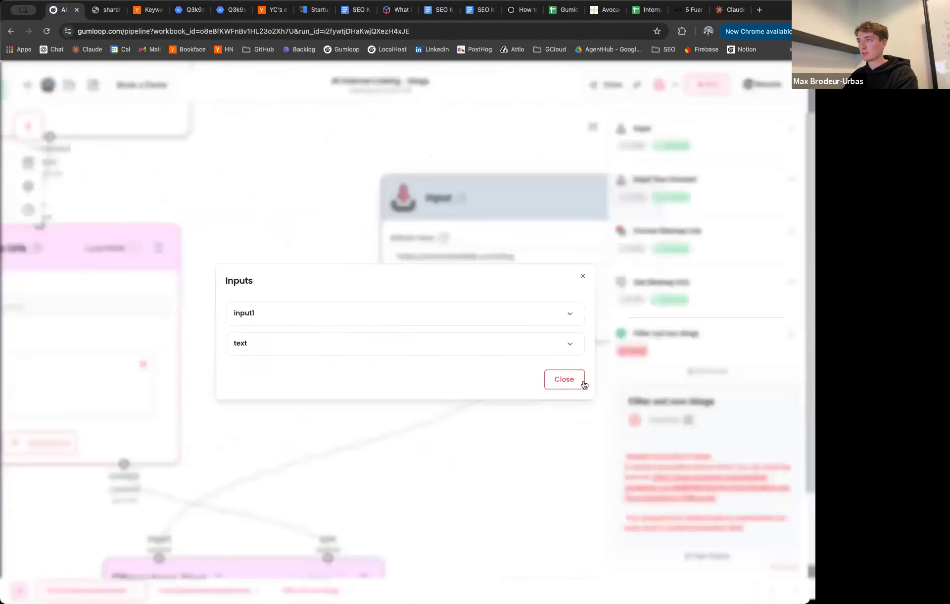
click(342, 300)
click(582, 255)
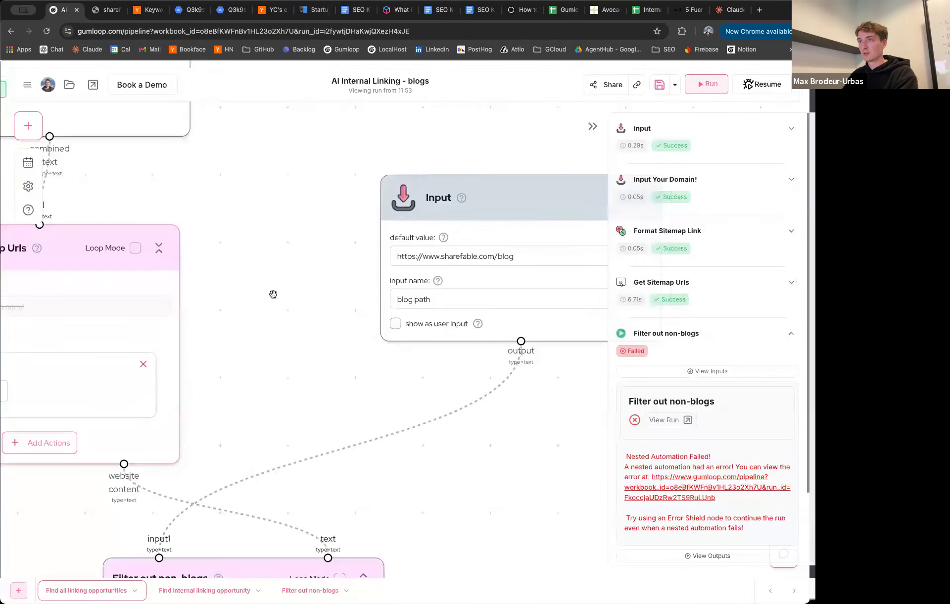
right_click(207, 275)
drag(97, 278, 87, 337)
scroll(89, 262, up, 2)
drag(283, 172, 235, 175)
key(BackSpace)
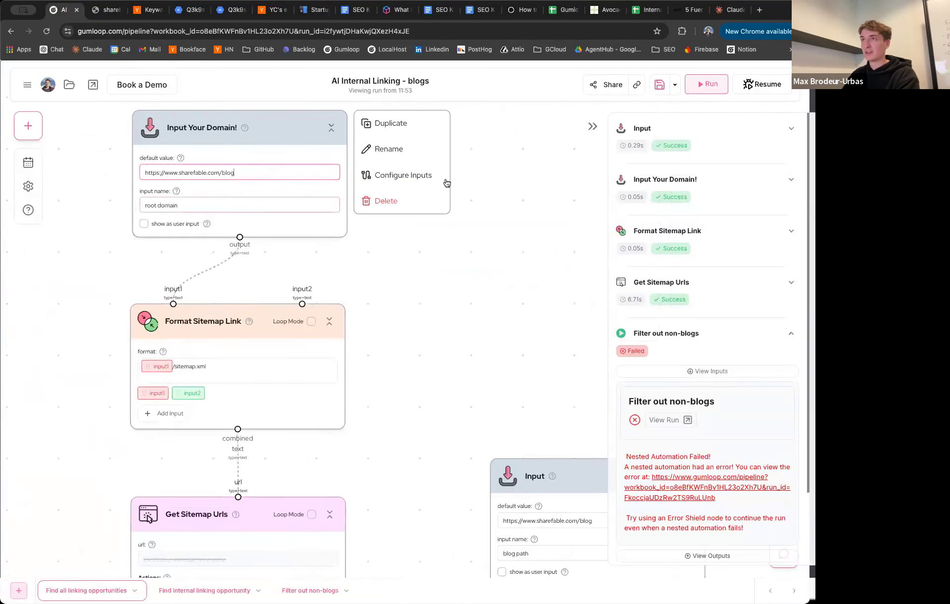
click(707, 84)
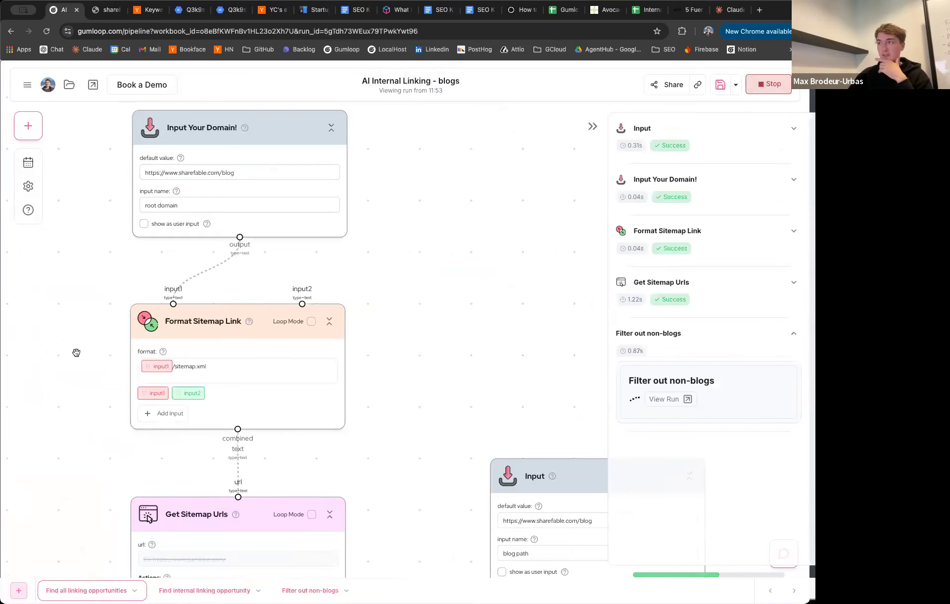
Step: Follow the run down to the Find internal linking opportunity node and open the nested run for processing value #12
scroll(405, 402, down, 10)
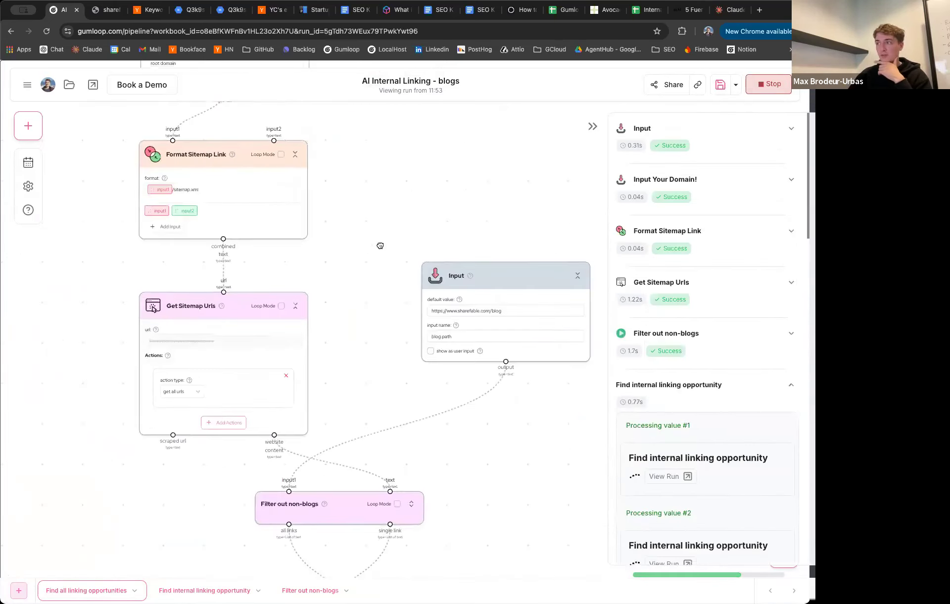
scroll(772, 453, down, 10)
scroll(767, 449, down, 5)
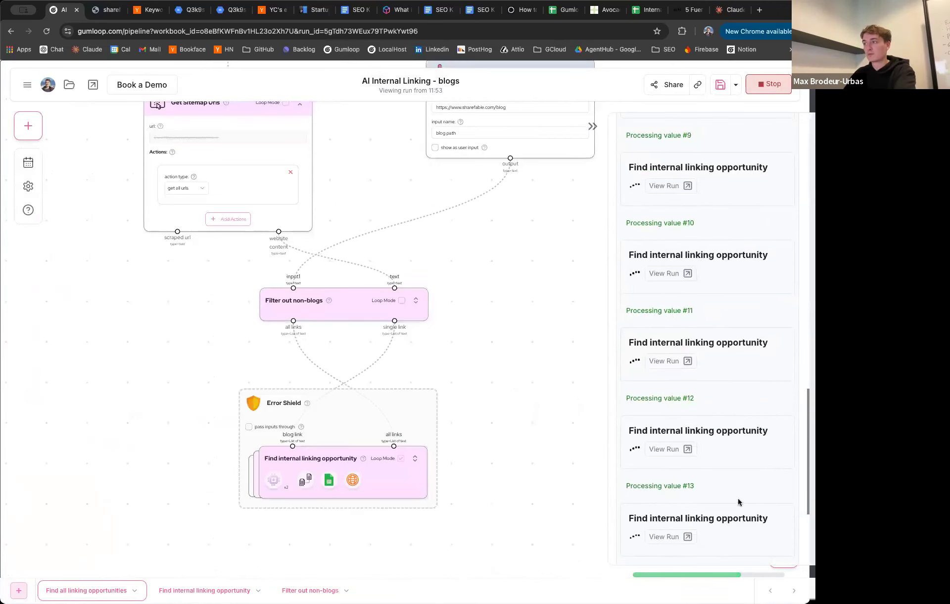
click(689, 449)
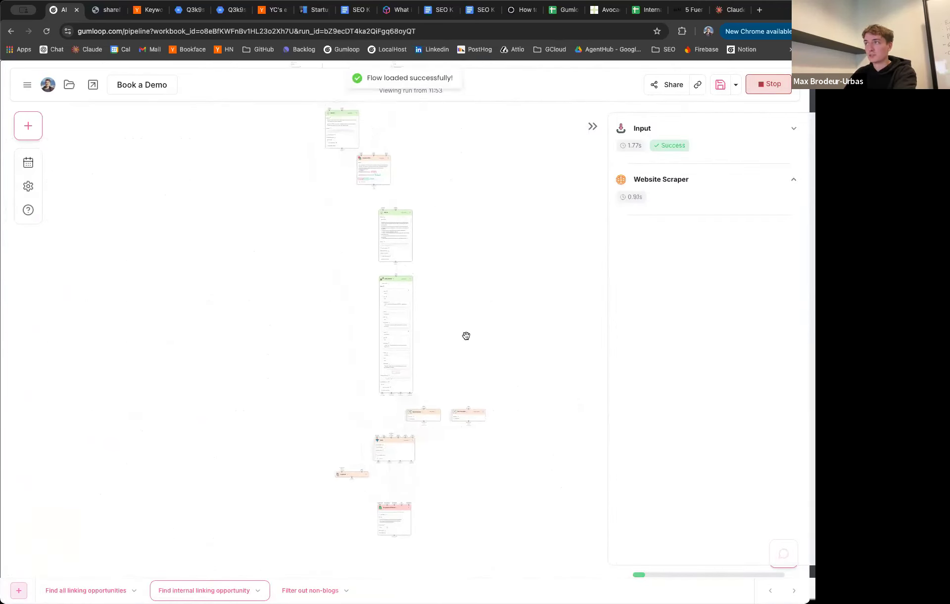
Step: Copy the spreadsheet link from the Google Sheets Writer node and load it in a neighbouring browser tab
scroll(388, 430, down, 3)
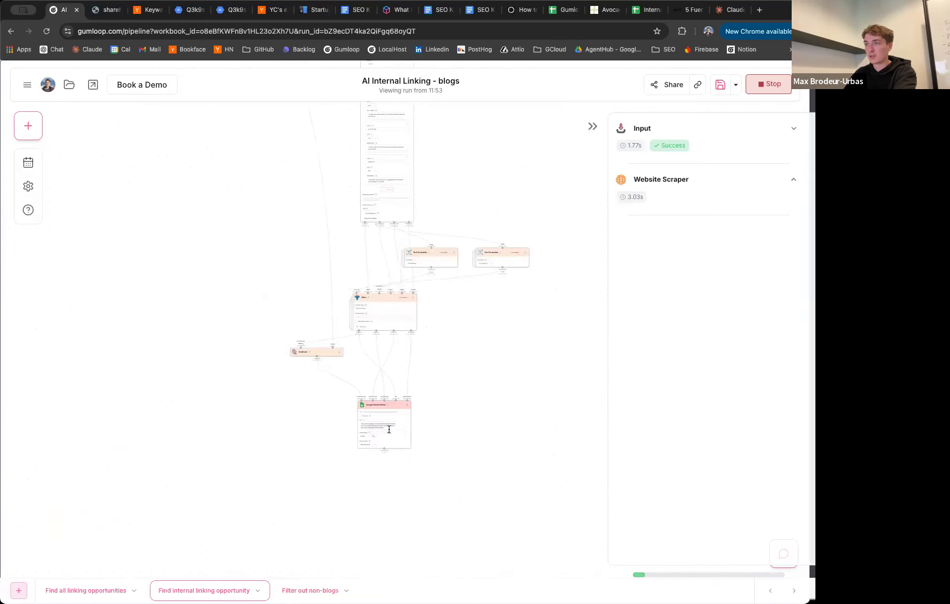
scroll(321, 424, up, 5)
triple_click(469, 425)
key(super+c)
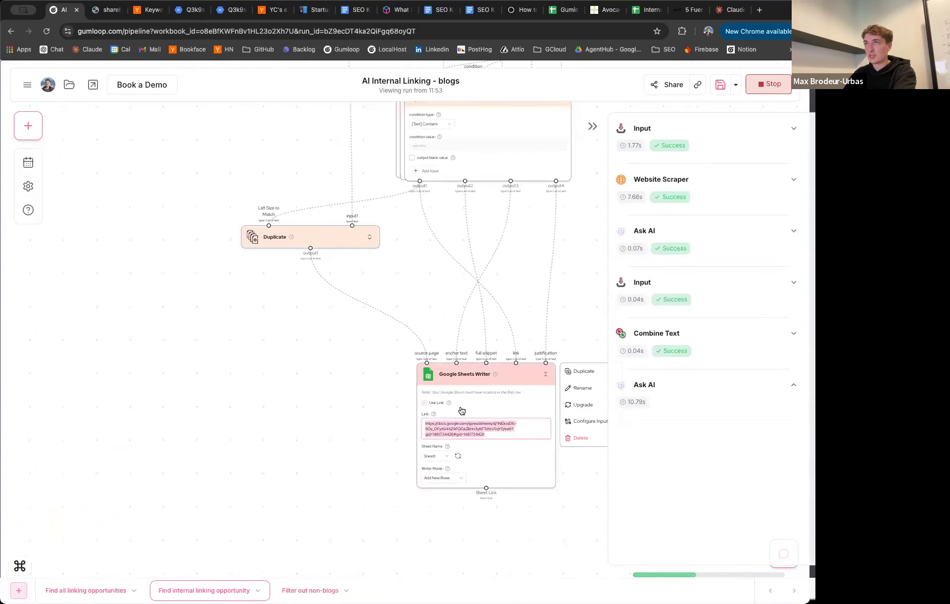
click(144, 16)
click(141, 31)
key(super+v)
key(Return)
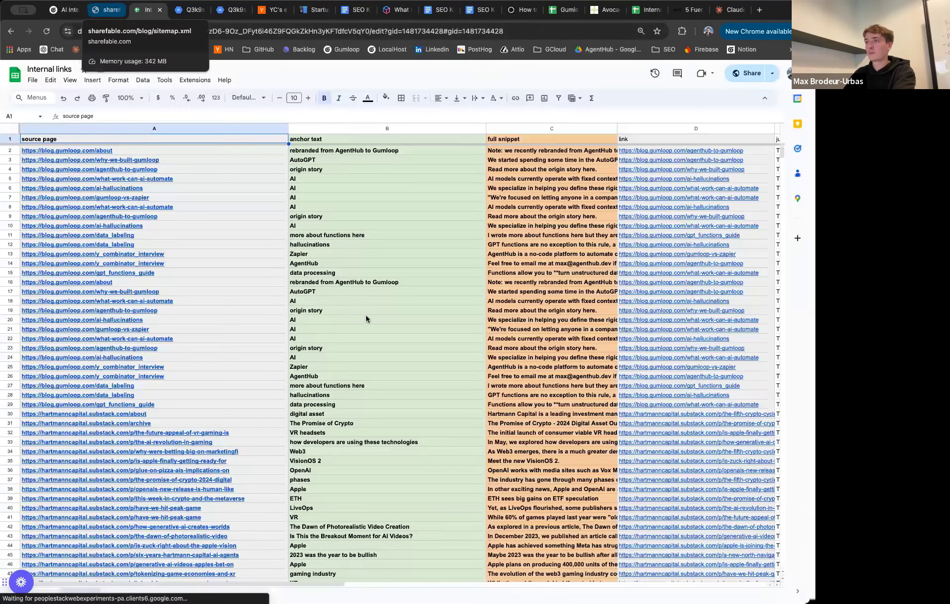
Step: Examine the anchor text and target link suggested in row 388 of the Internal links sheet, widening the link column
scroll(365, 317, down, 20)
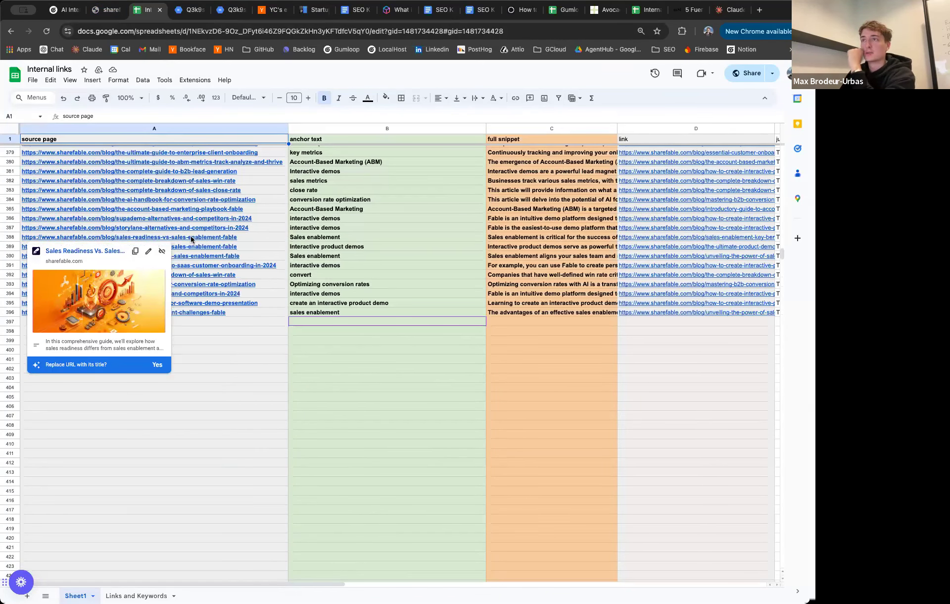
double_click(381, 237)
scroll(468, 244, right, 3)
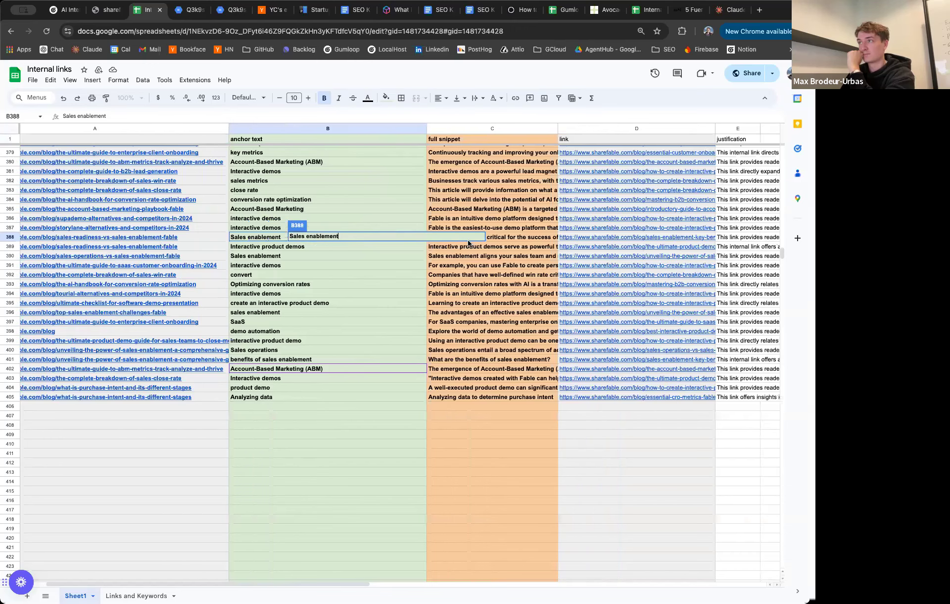
drag(714, 128, 780, 129)
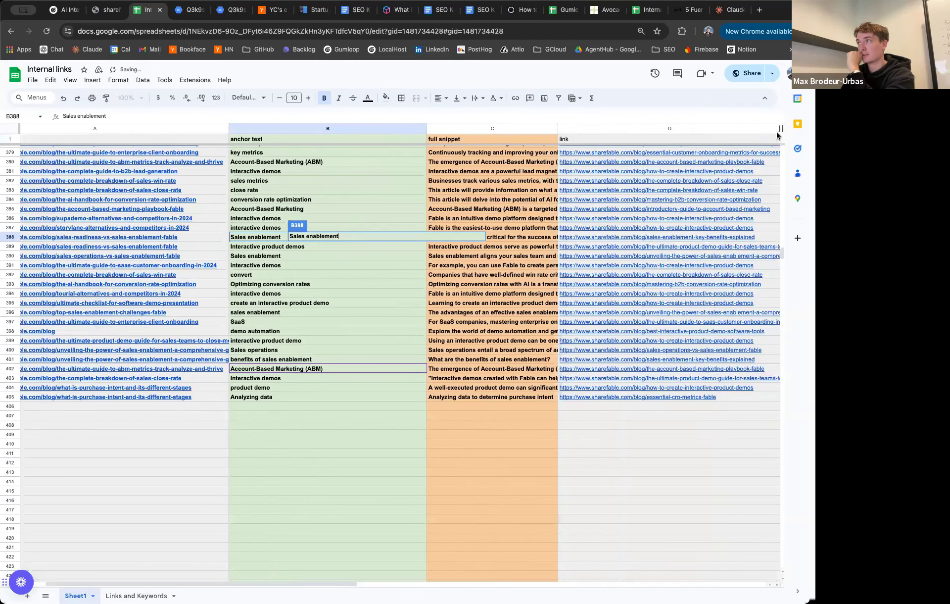
click(687, 240)
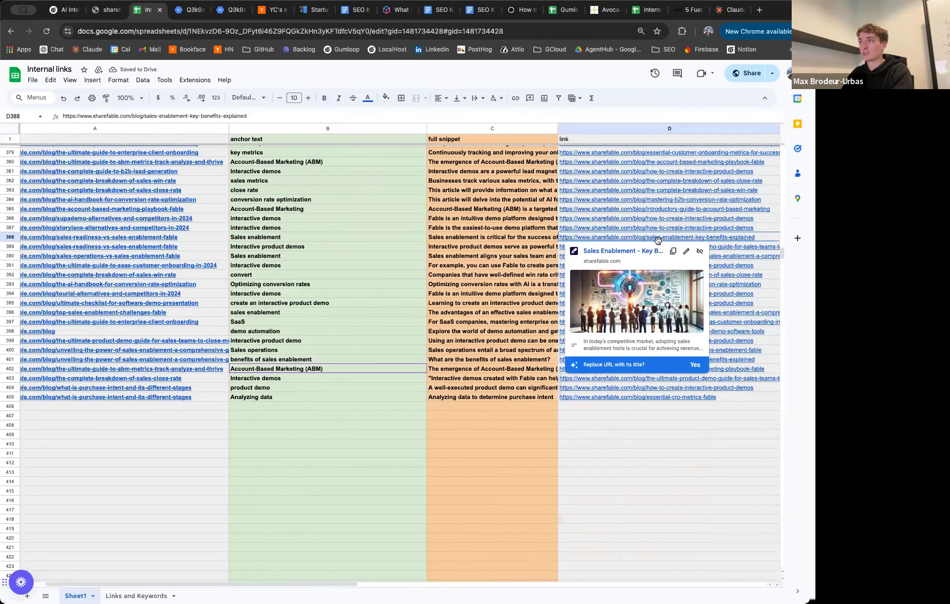
Step: Check the suggestion in row 389 and fit the link column's width to its contents
click(192, 247)
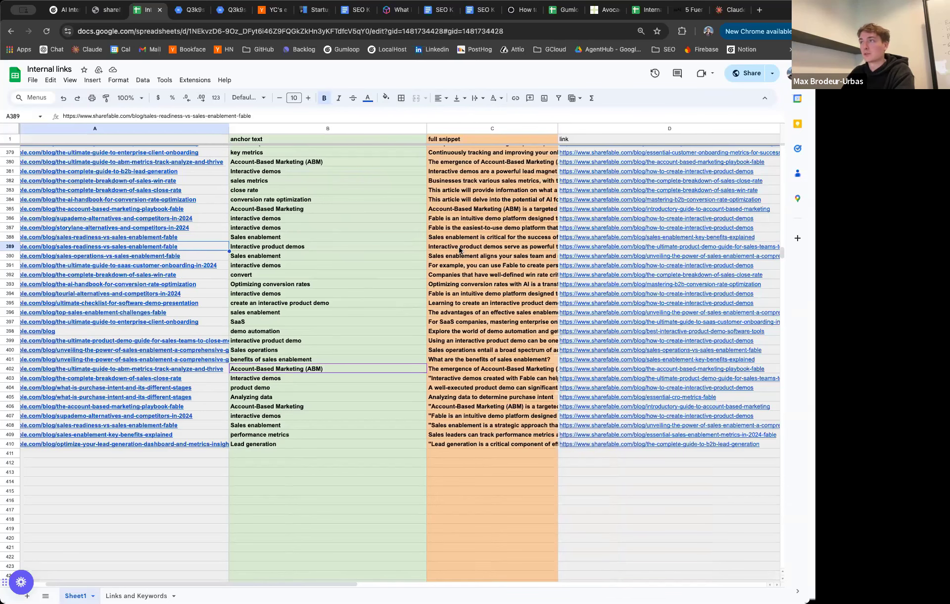
scroll(459, 250, right, 3)
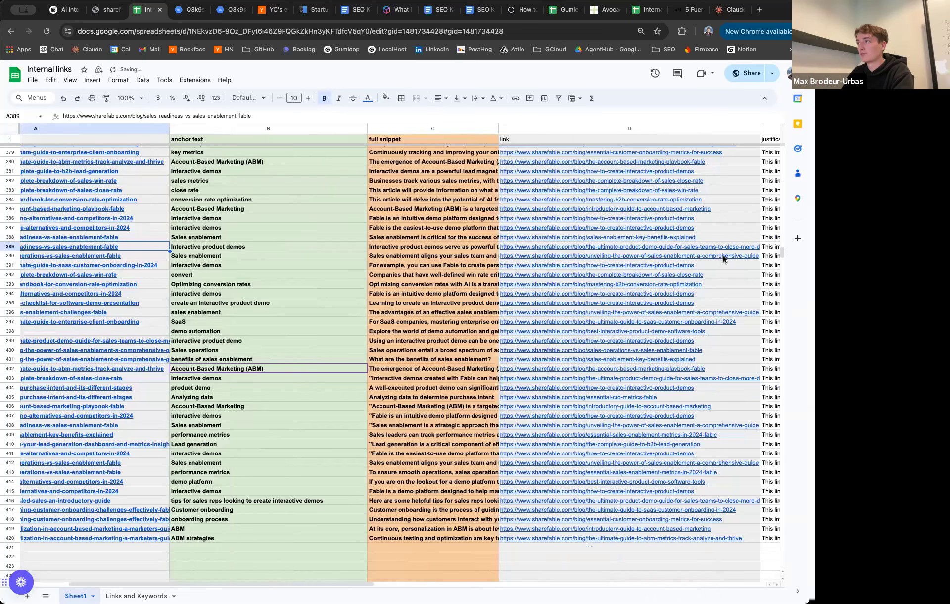
double_click(761, 126)
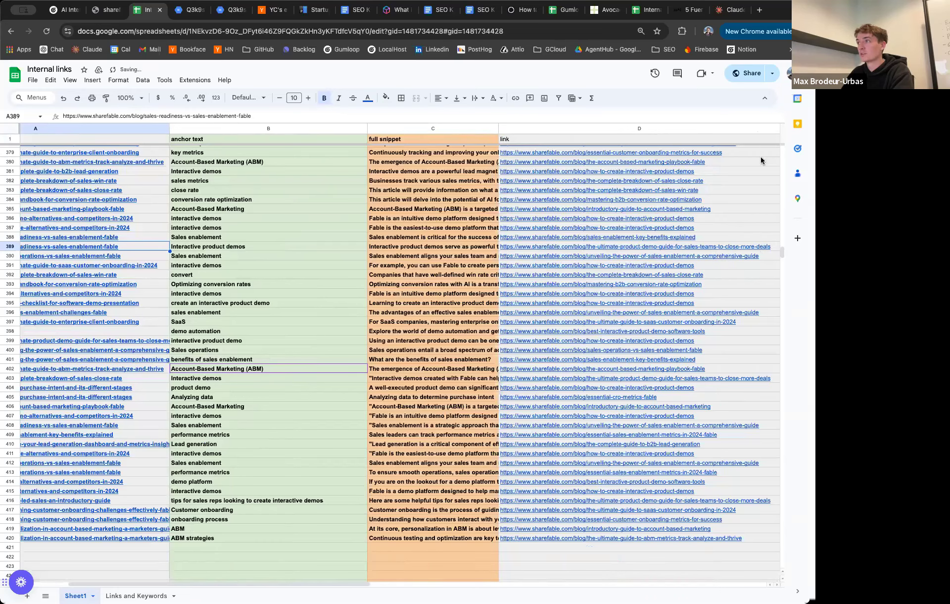
scroll(532, 276, left, 3)
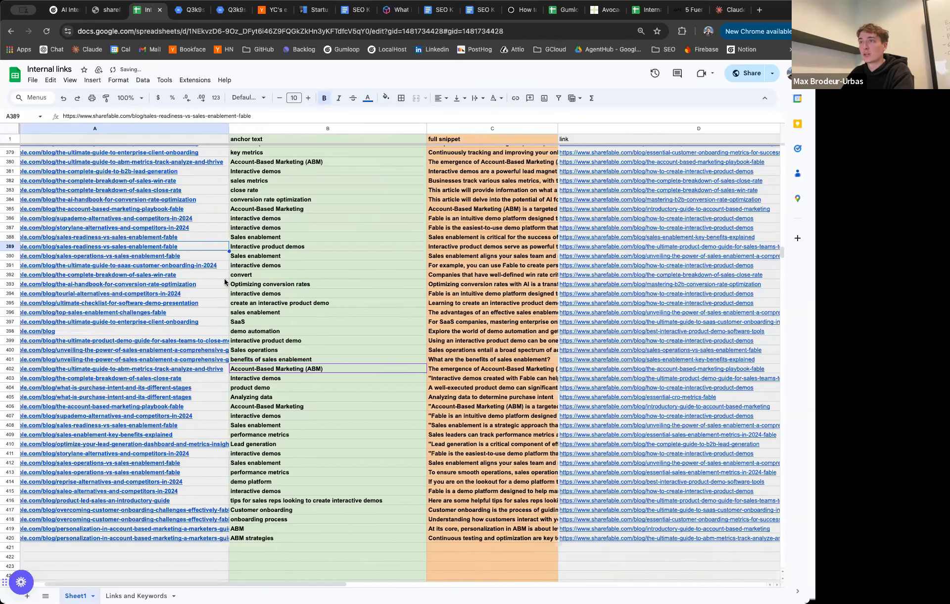
Step: Examine row 396's source page, anchor text and target link, and select the full snippet in row 397
click(176, 313)
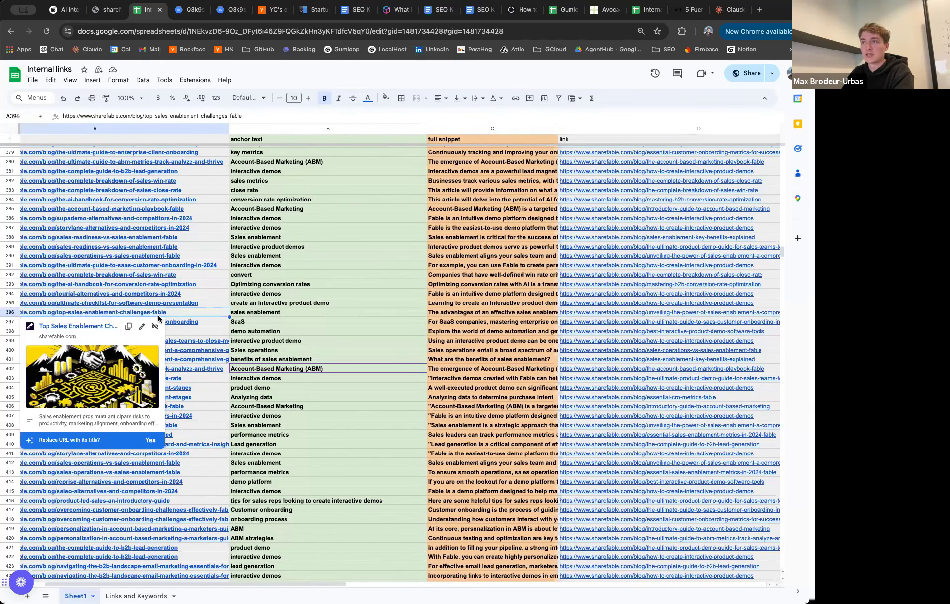
double_click(261, 315)
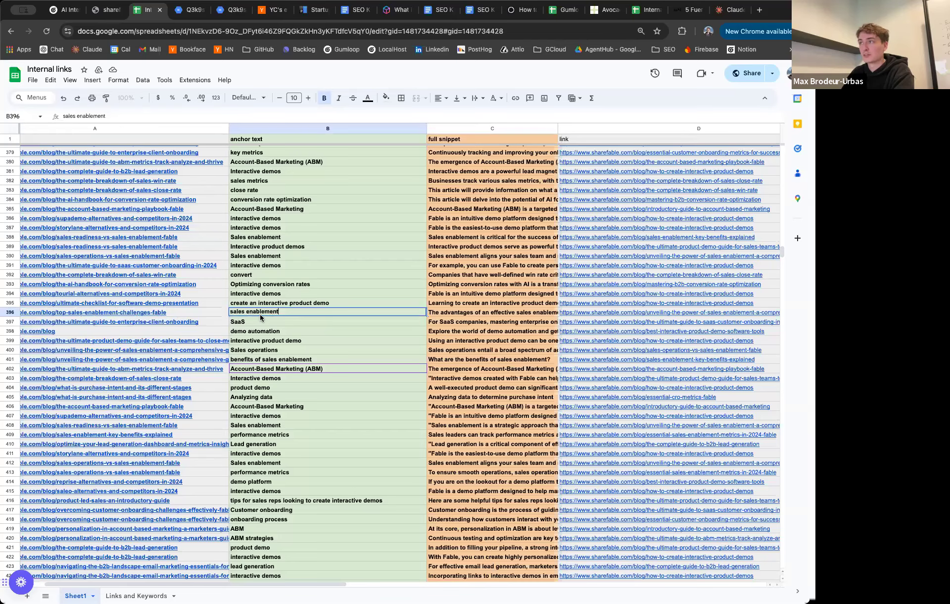
scroll(623, 317, right, 3)
mouse_move(595, 319)
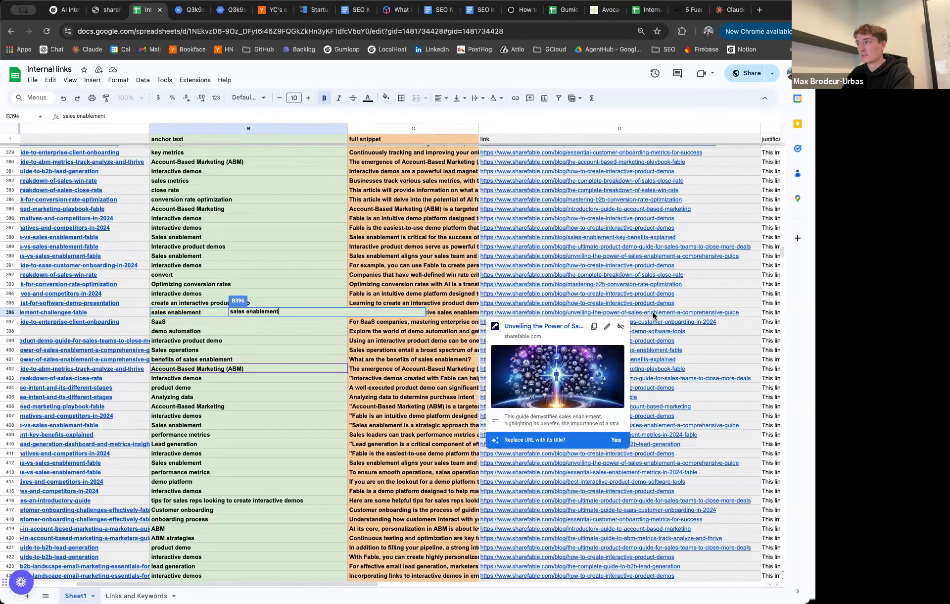
click(614, 314)
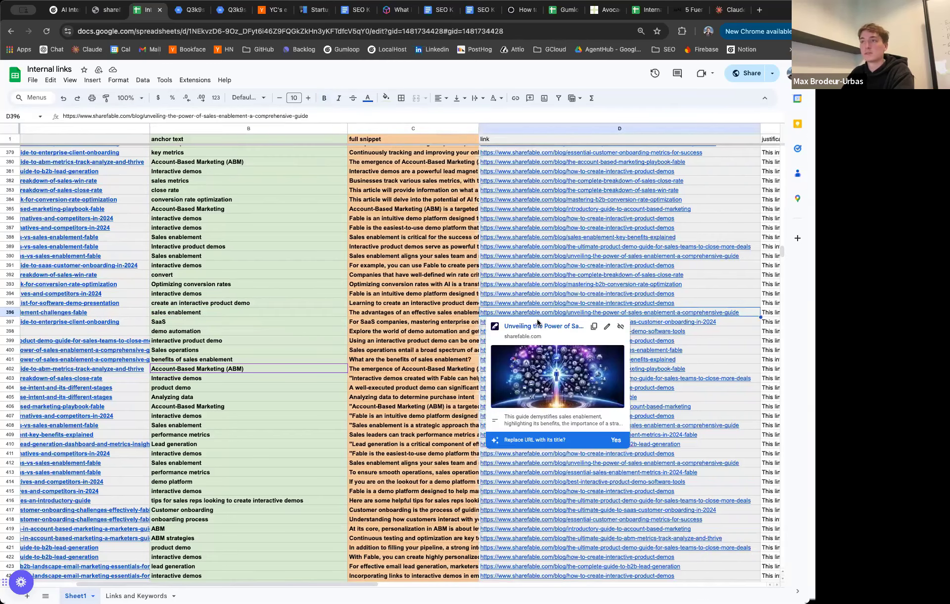
click(404, 323)
Step: Skim the further sharefable.com suggestions and preview source pages such as the sales operations vs sales enablement post
scroll(346, 332, down, 5)
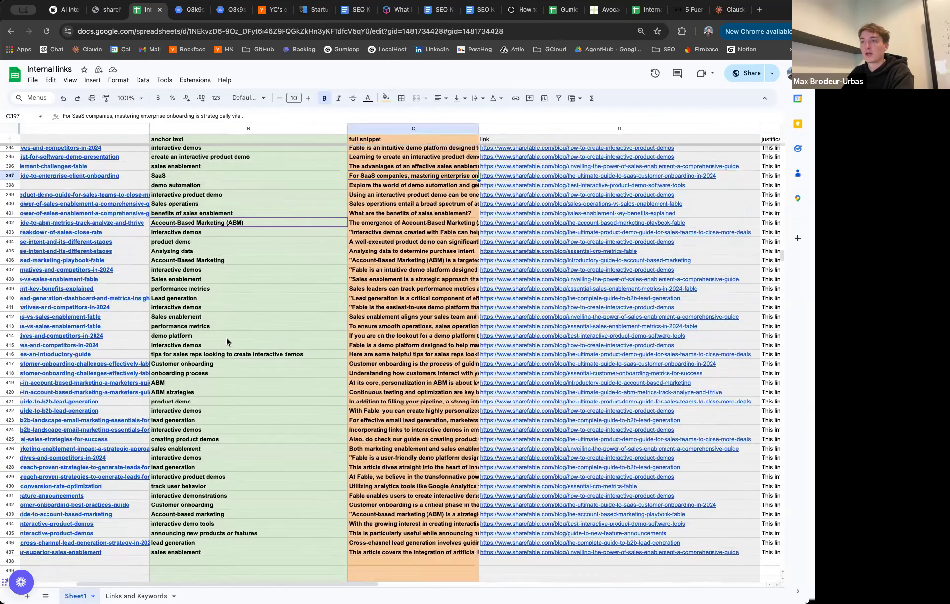
scroll(232, 336, left, 3)
scroll(173, 311, left, 3)
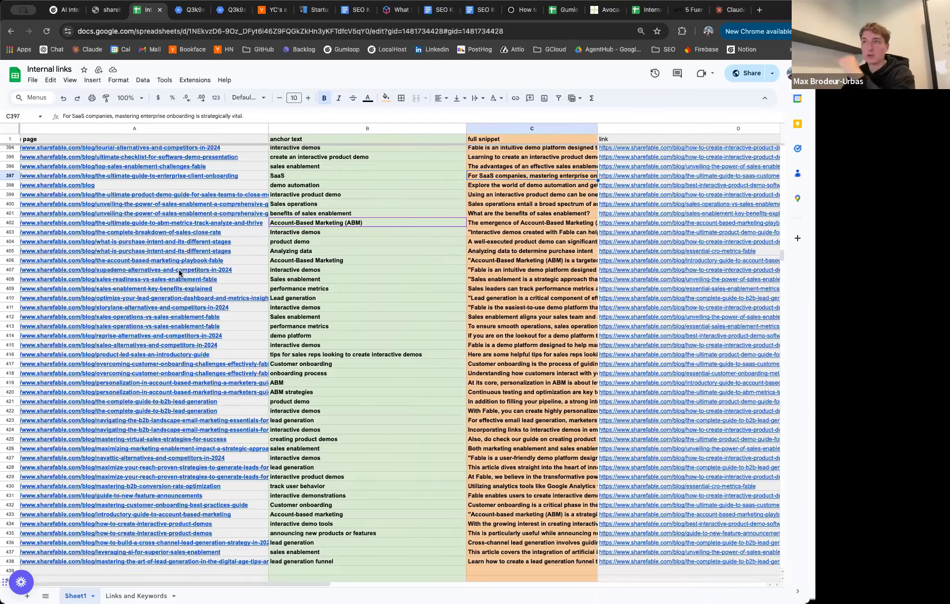
scroll(176, 264, down, 3)
mouse_move(176, 263)
mouse_move(207, 259)
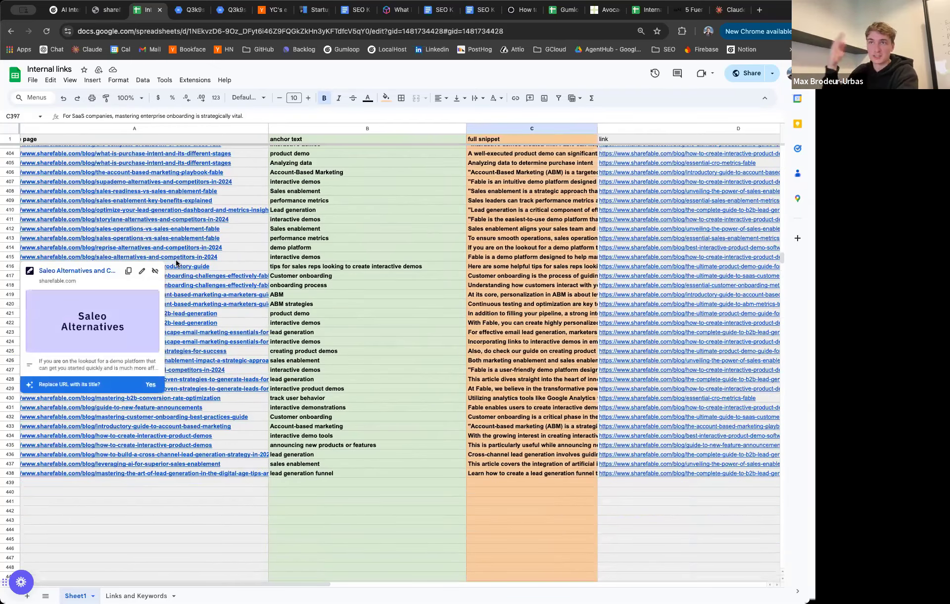
click(224, 238)
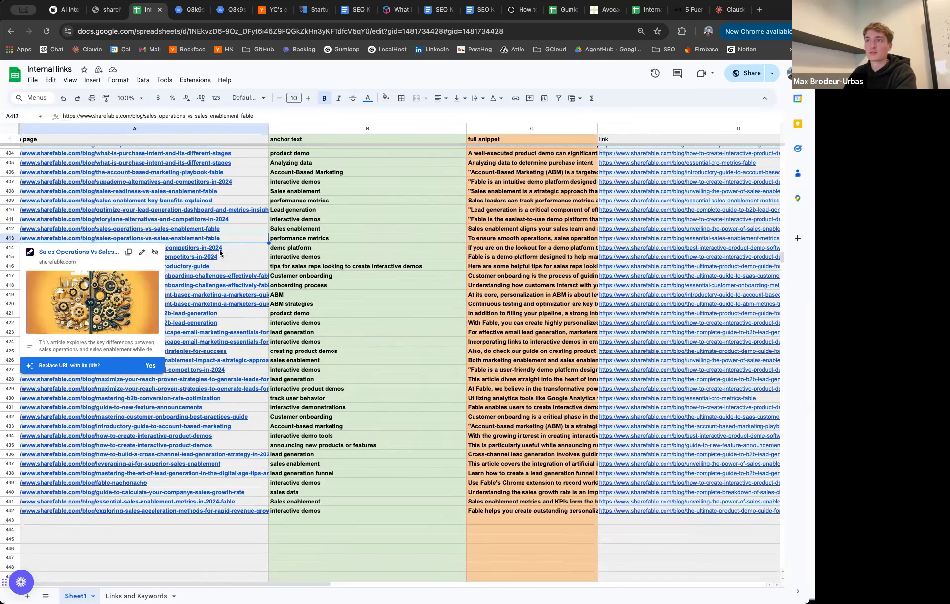
mouse_move(216, 255)
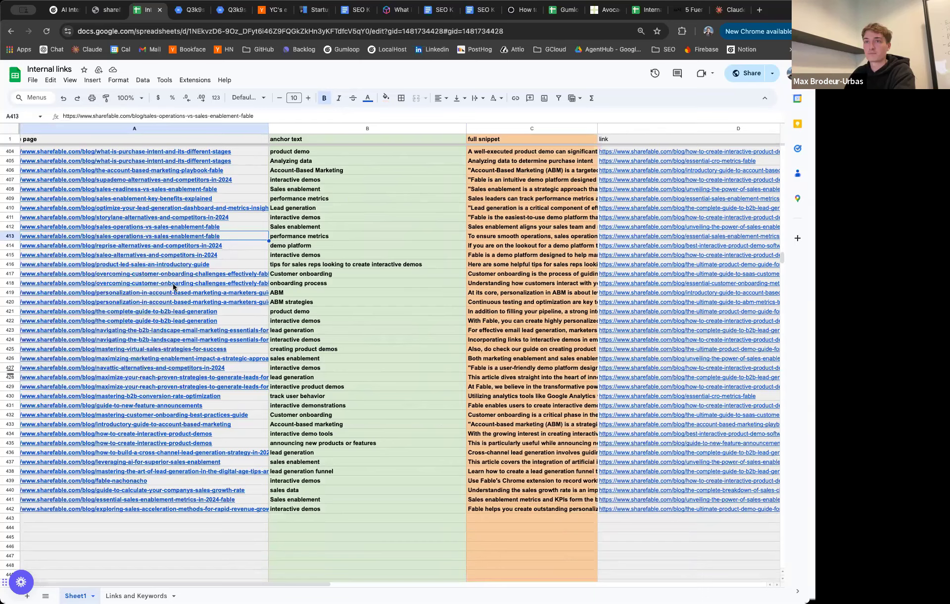
Step: Check the newest linking suggestions being added at the end of Sheet1
click(312, 536)
scroll(236, 460, up, 3)
scroll(237, 461, down, 9)
scroll(216, 340, down, 1)
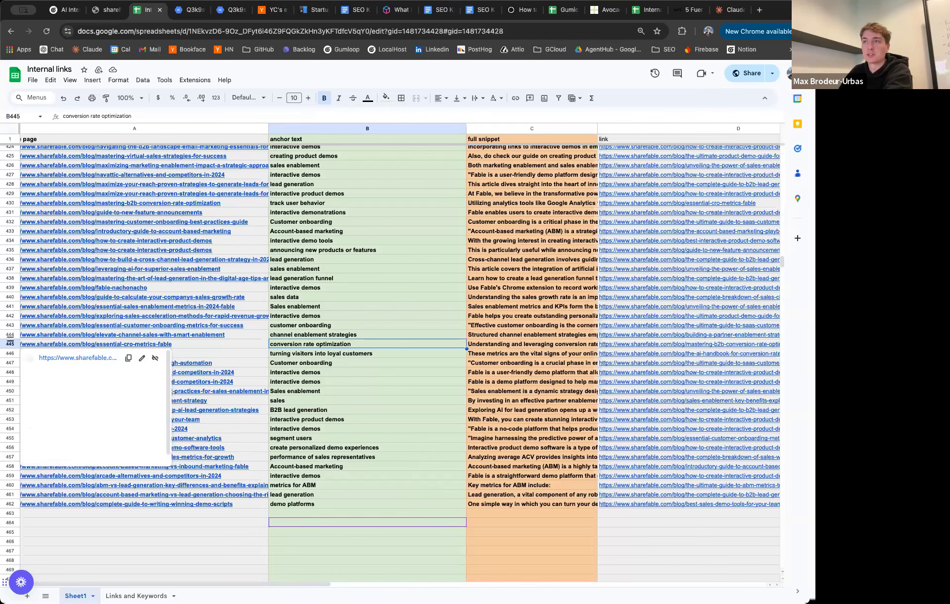
click(313, 541)
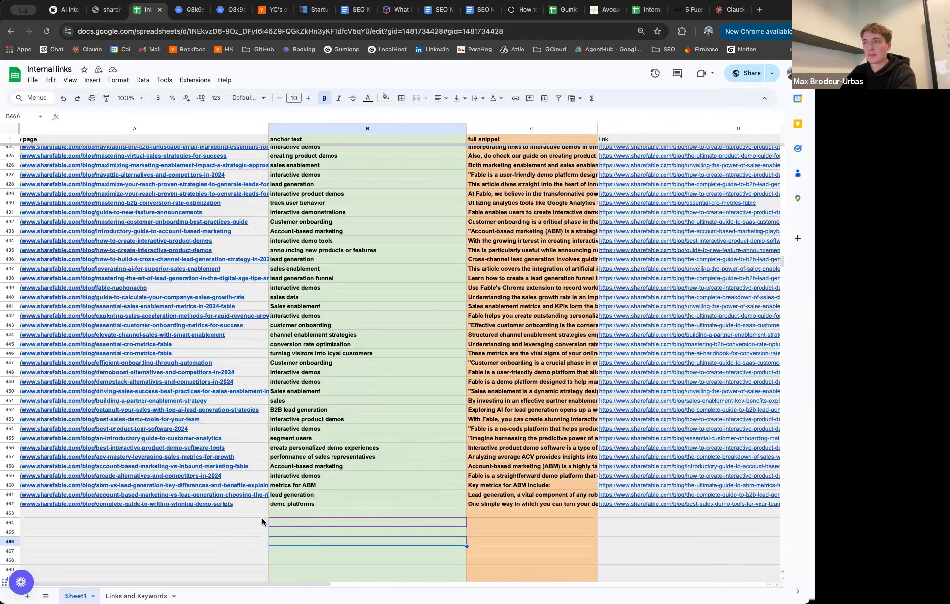
Step: Glance at the sitemap tab, return to the Gumloop workbook and review the nodes of the finished nested run
click(109, 13)
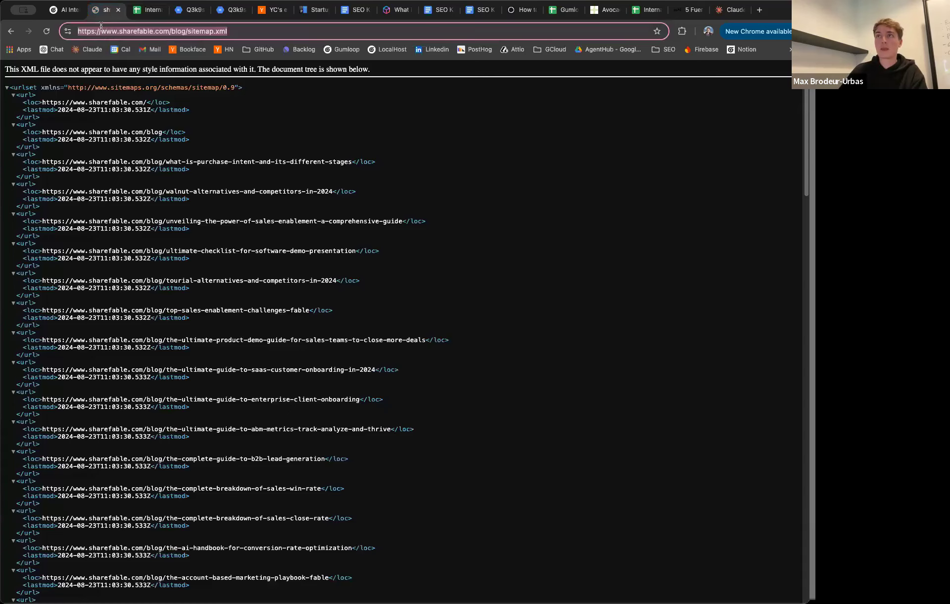
click(54, 13)
drag(196, 374, 159, 415)
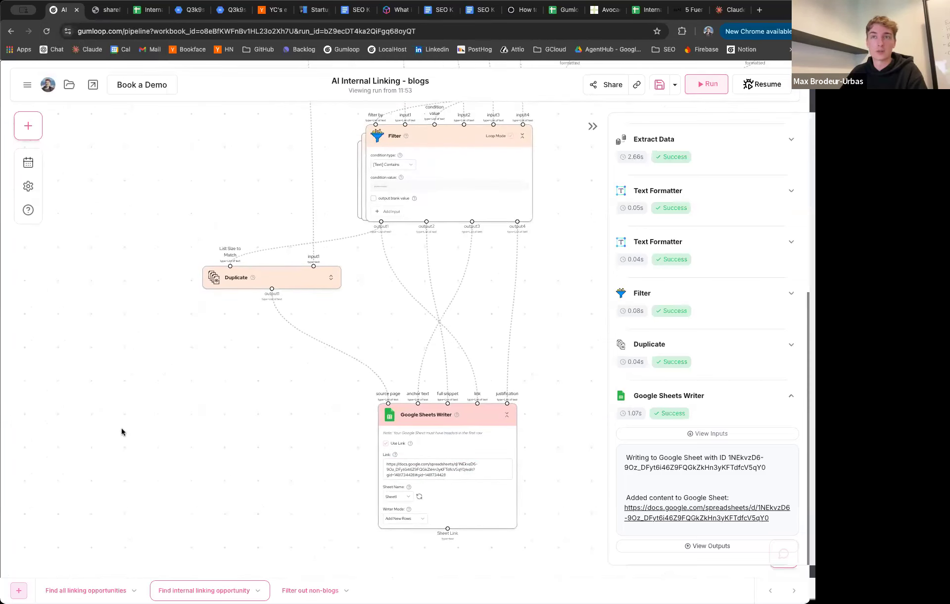
scroll(231, 376, down, 5)
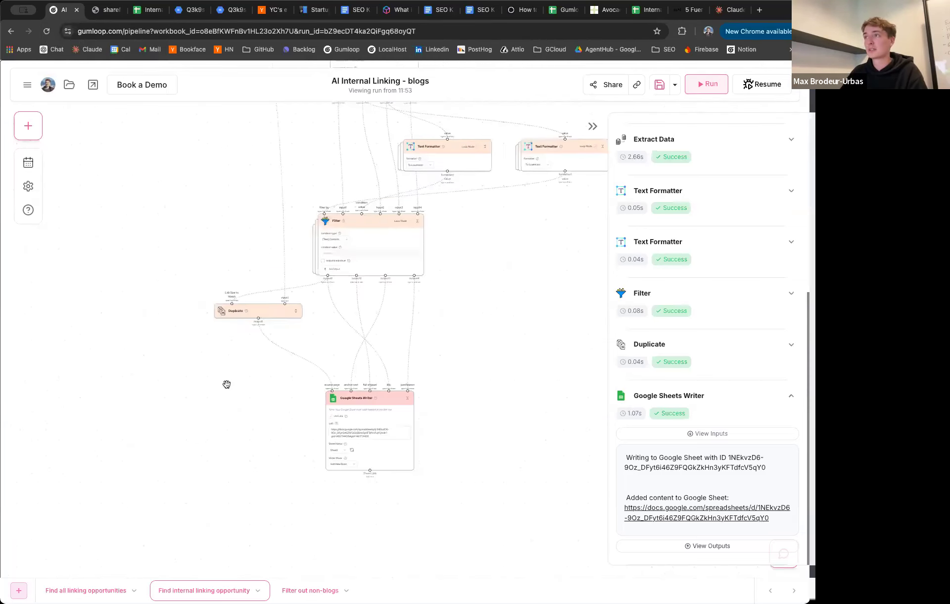
scroll(185, 429, up, 10)
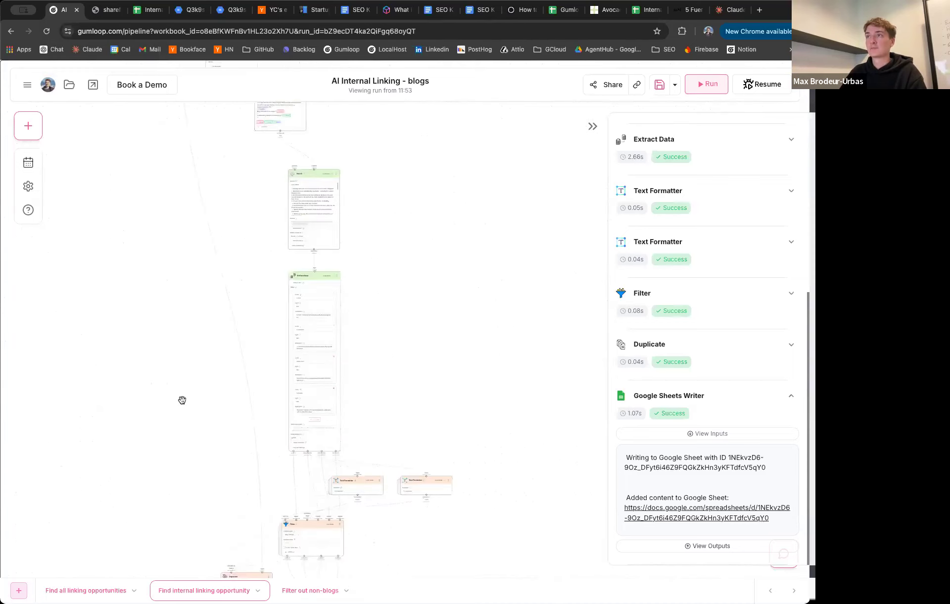
Step: Review the Find internal linking opportunity flow, then switch to the Find all linking opportunities flow and look over its nodes
scroll(258, 344, up, 5)
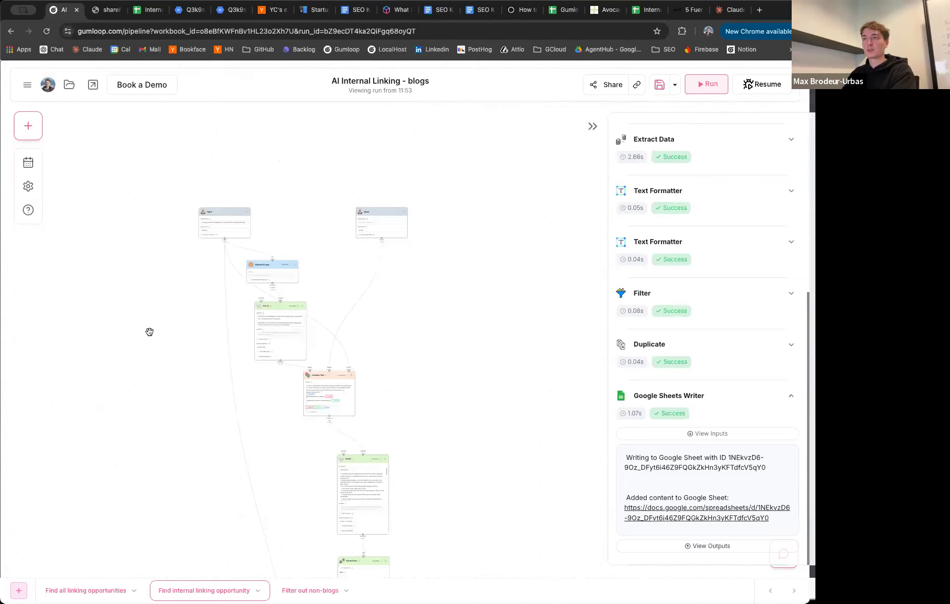
scroll(148, 329, up, 2)
scroll(131, 277, up, 3)
scroll(173, 328, up, 3)
click(99, 591)
scroll(174, 371, down, 5)
scroll(98, 343, up, 6)
scroll(131, 336, down, 1)
scroll(132, 297, down, 5)
scroll(133, 298, down, 2)
Step: Move the blog path Input node higher on the canvas beside the sitemap nodes and save the flow
drag(450, 397, 471, 251)
scroll(366, 330, down, 2)
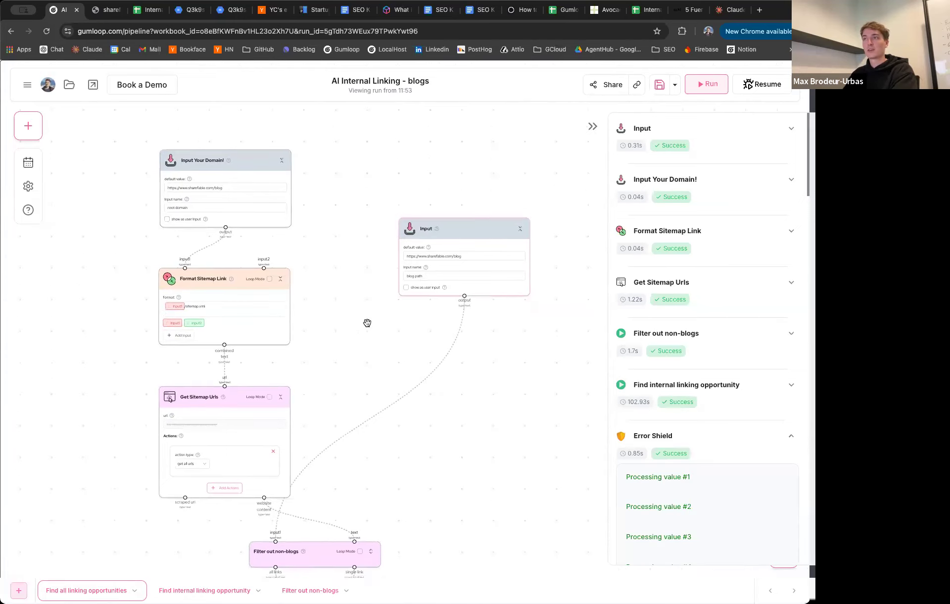
scroll(322, 250, up, 3)
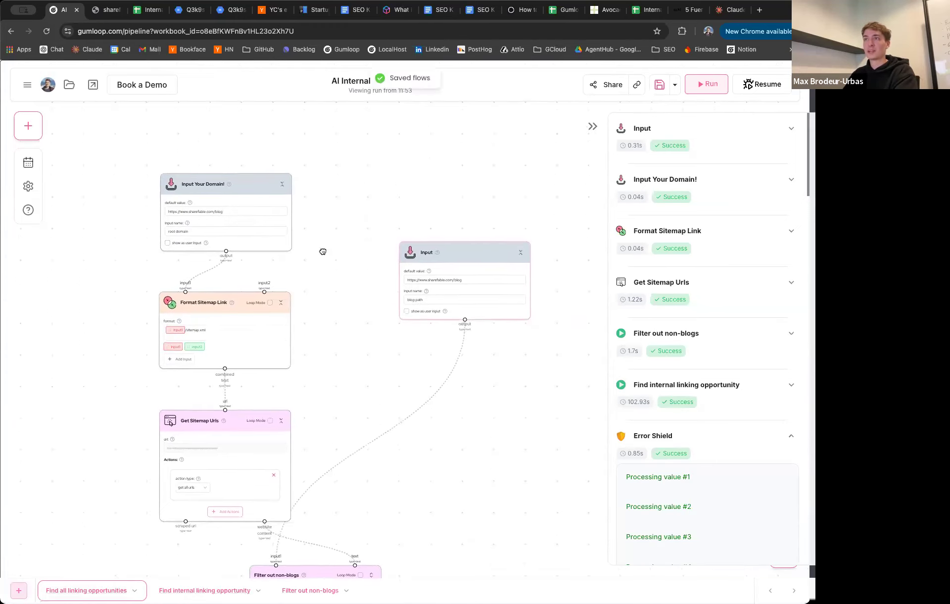
scroll(307, 233, down, 4)
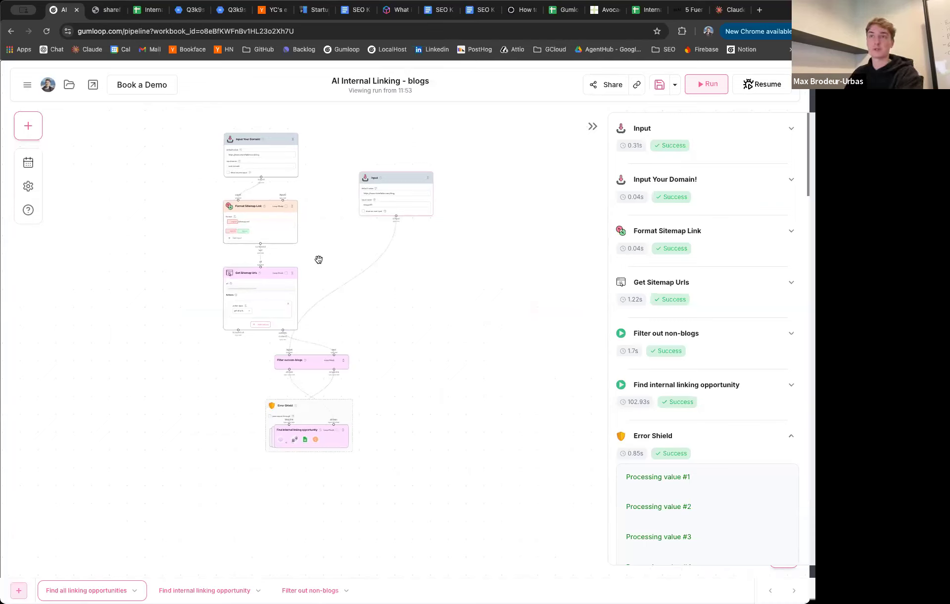
scroll(177, 199, up, 5)
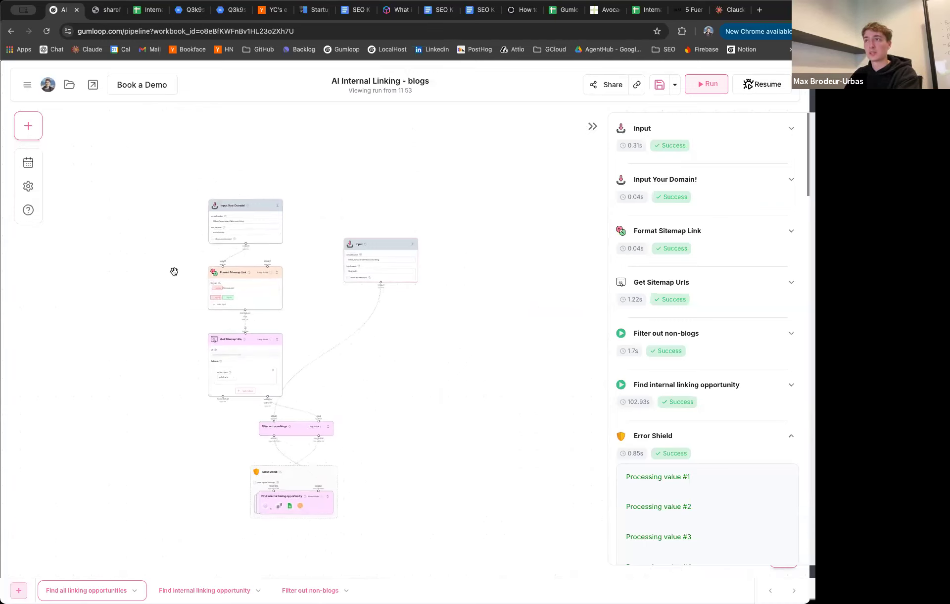
key(super+s)
Step: Show the Input Your Domain! node as a user input and describe it as "the root domain of your website."
scroll(132, 245, up, 3)
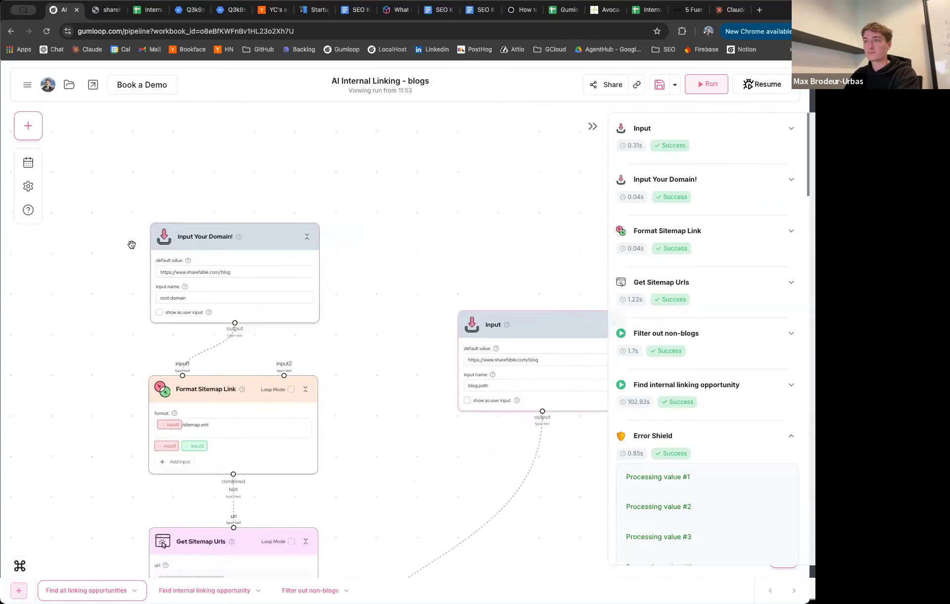
drag(142, 283, 59, 272)
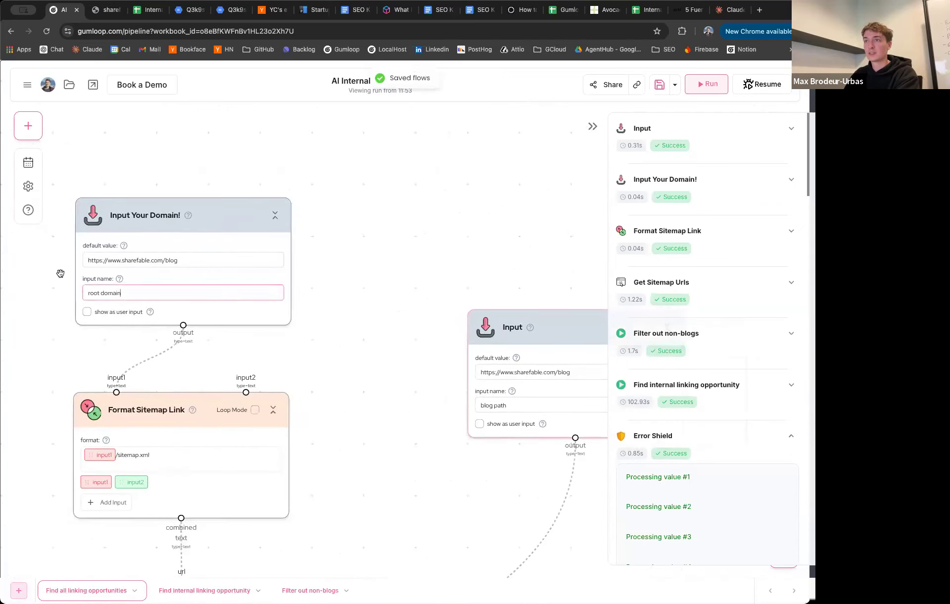
click(88, 312)
scroll(114, 231, up, 2)
click(219, 284)
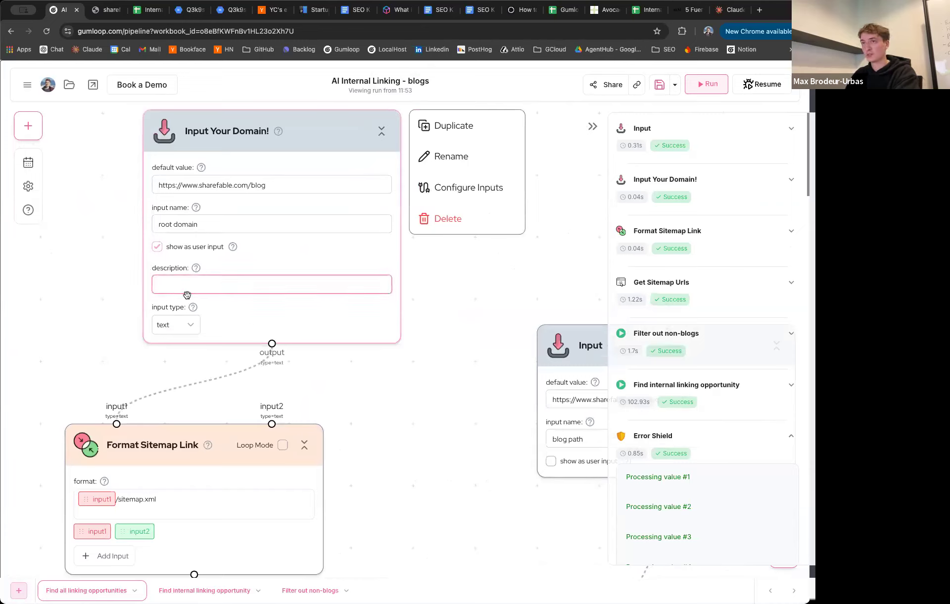
text(t)
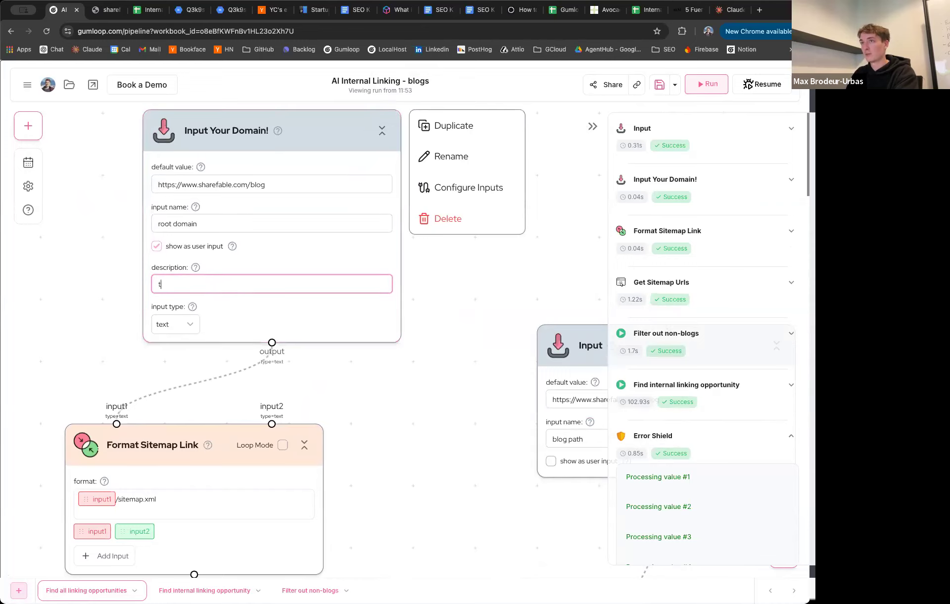
text(he root)
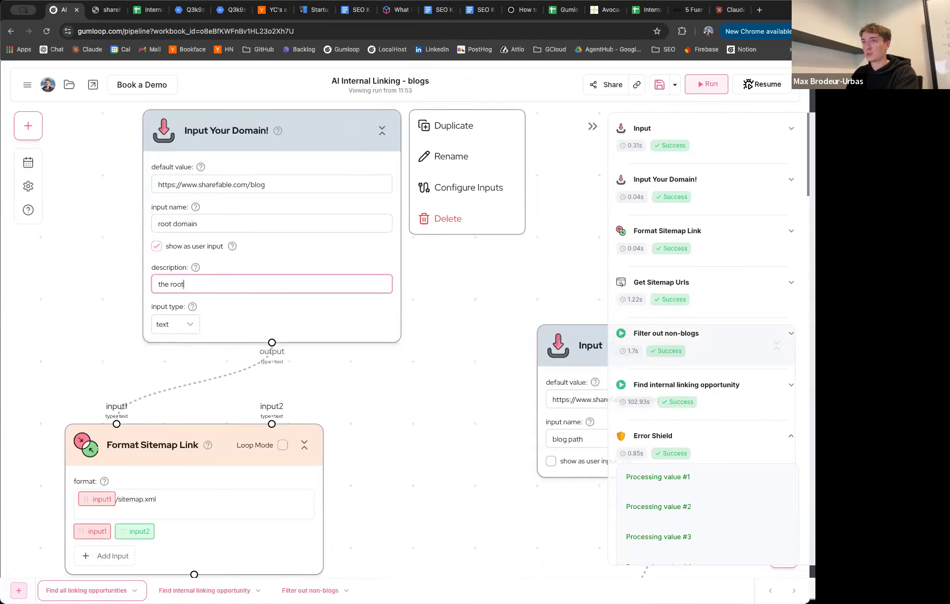
text( domain of your website.)
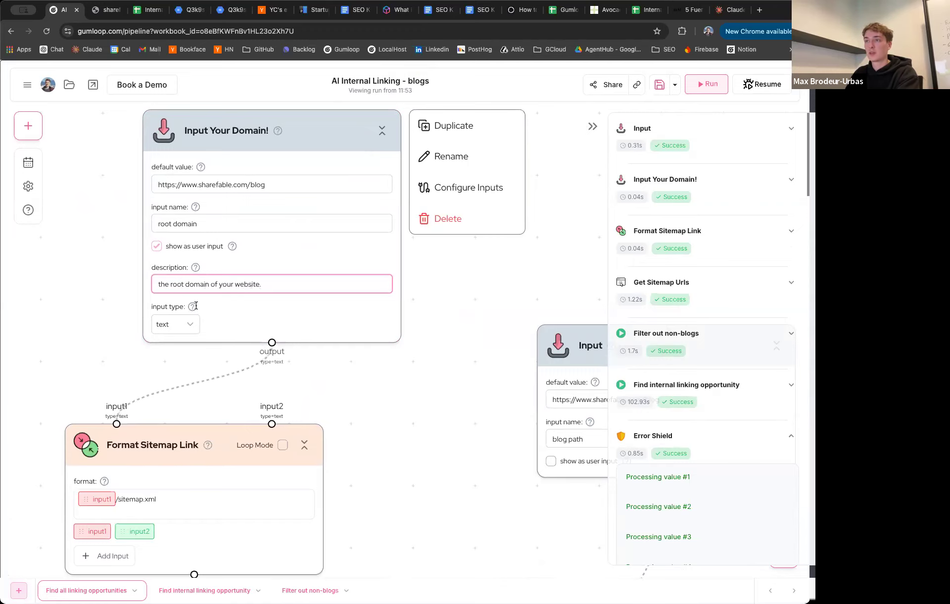
triple_click(263, 285)
Step: Show the blog path Input node as user input, describe it as "the path to a blog on your website (ex: gumloop.com/blog)", and save
drag(477, 462, 291, 390)
click(367, 388)
click(391, 350)
text(th)
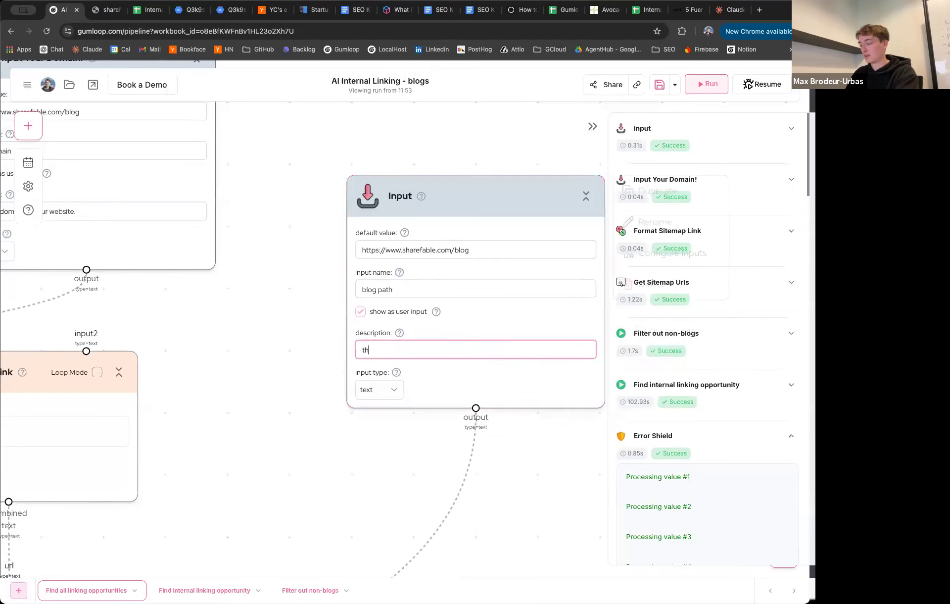
text(e path to a blog on your webs)
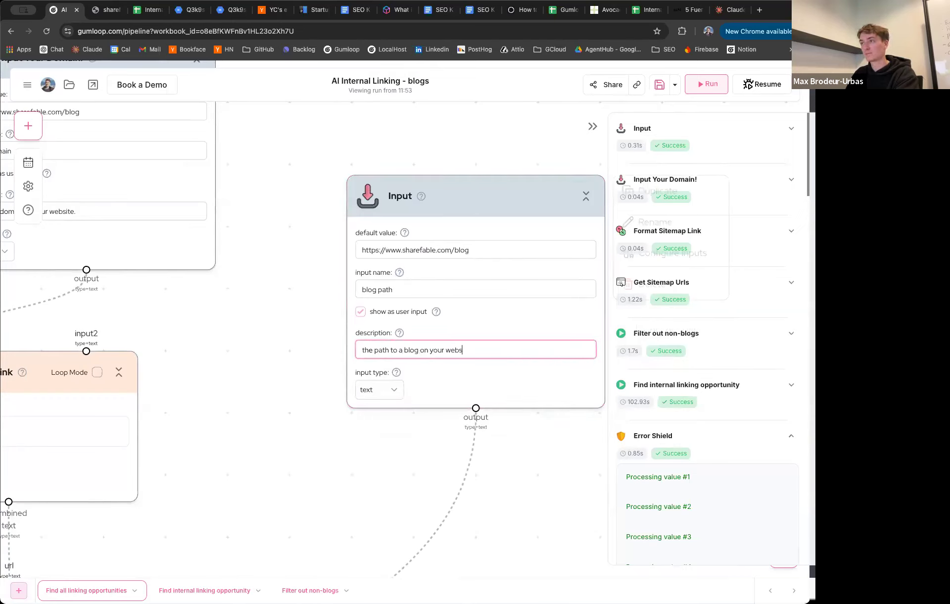
text(ite (ex:)
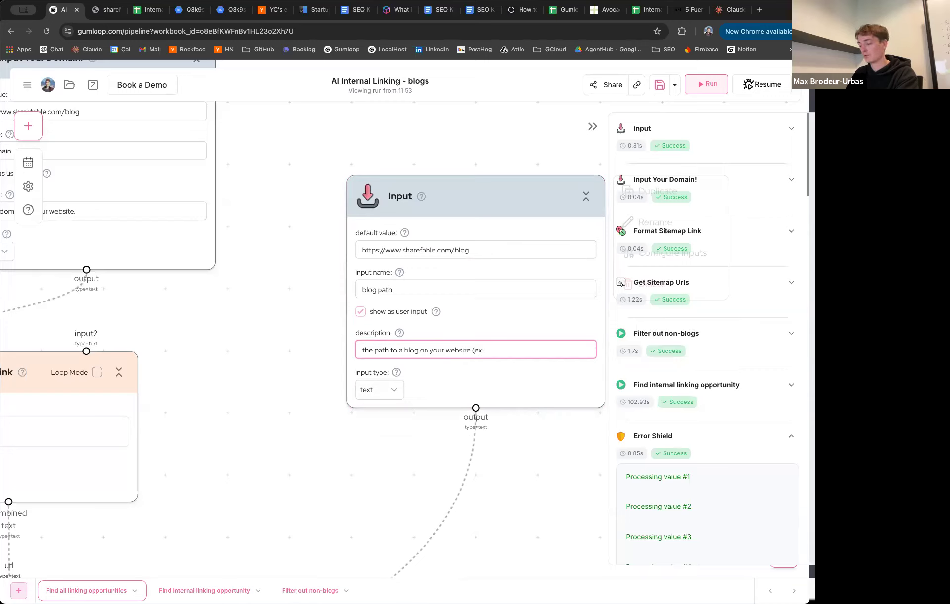
text( gumloop.)
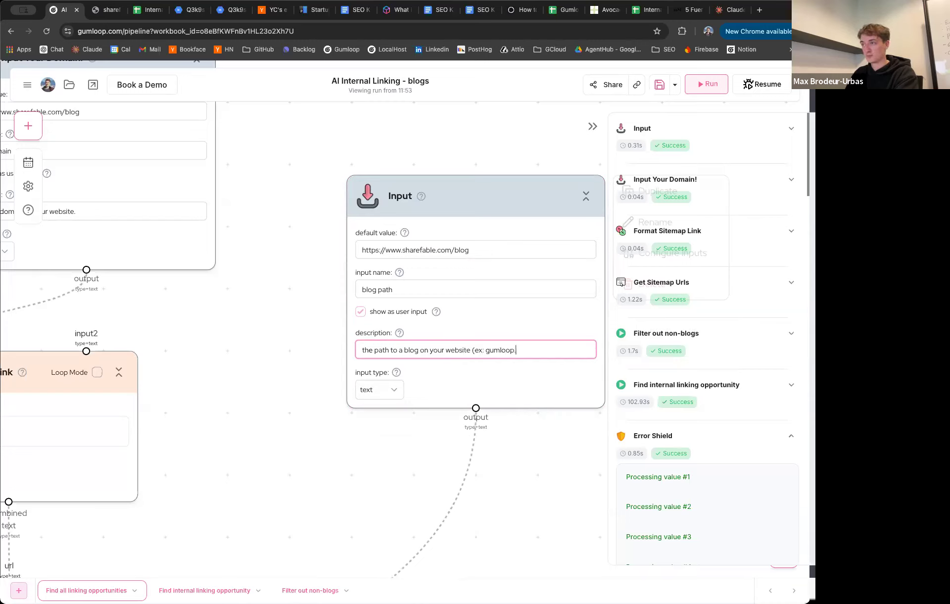
text(com/blog))
key(ctrl+s)
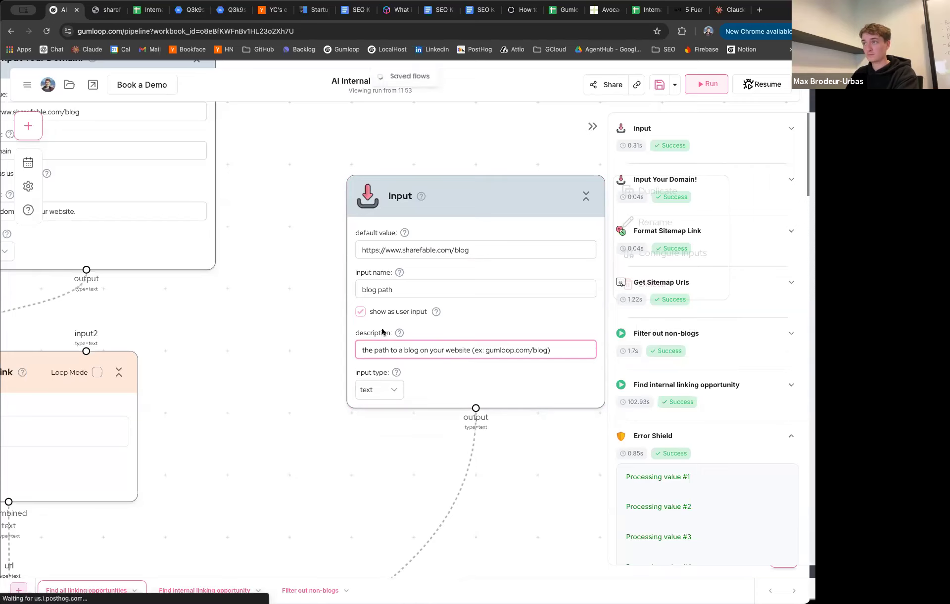
Step: Open the run form for Find all linking opportunities and examine its blog path and root domain fields
scroll(331, 366, down, 5)
drag(192, 170, 172, 199)
click(95, 85)
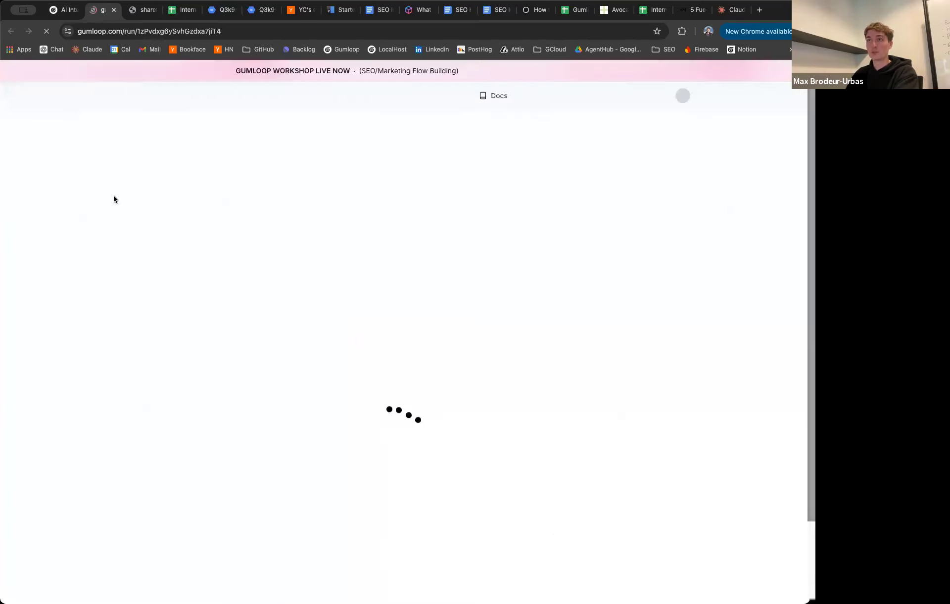
triple_click(402, 317)
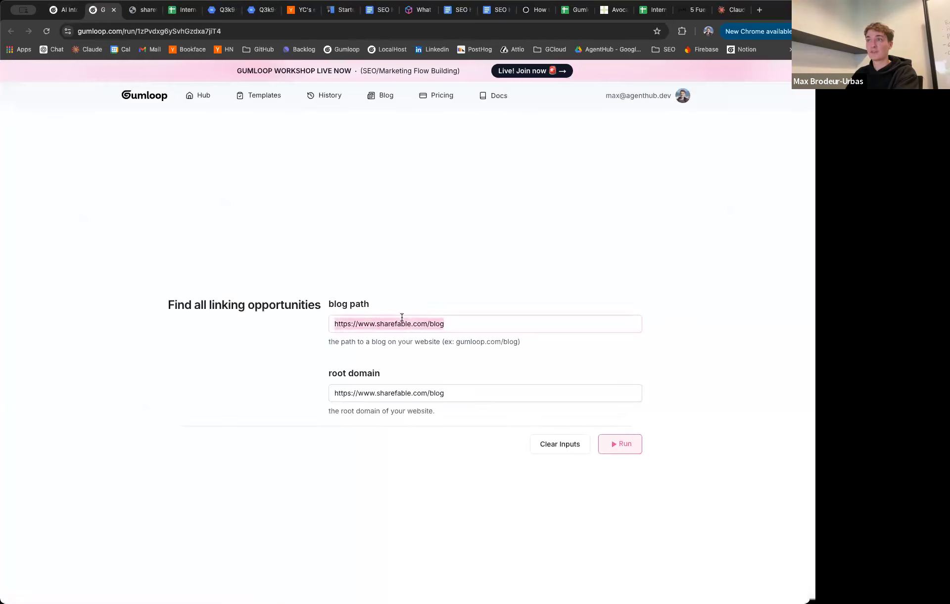
triple_click(414, 393)
triple_click(413, 324)
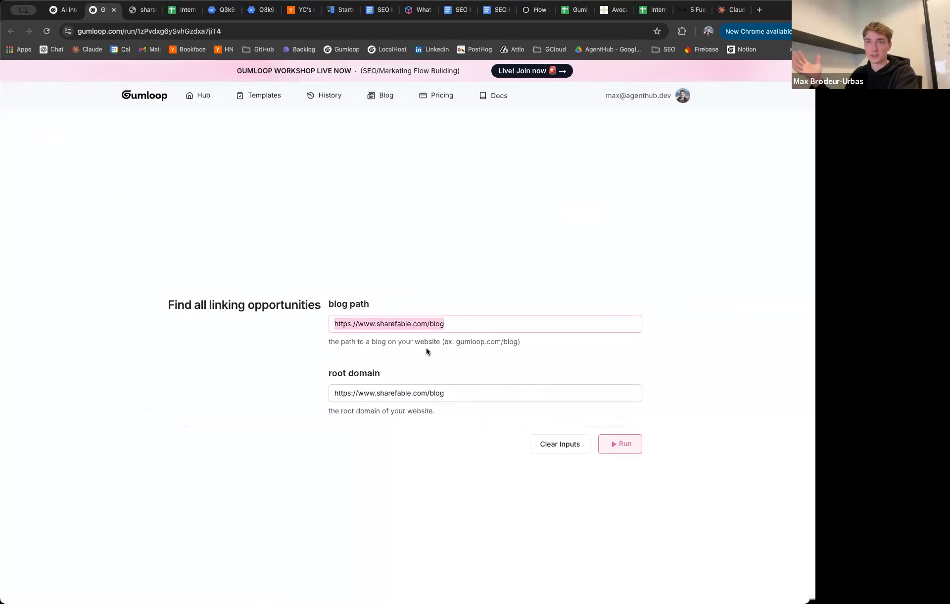
Step: Return to the workbook, look through the Find internal linking opportunity flow, and go back to Find all linking opportunities
click(64, 10)
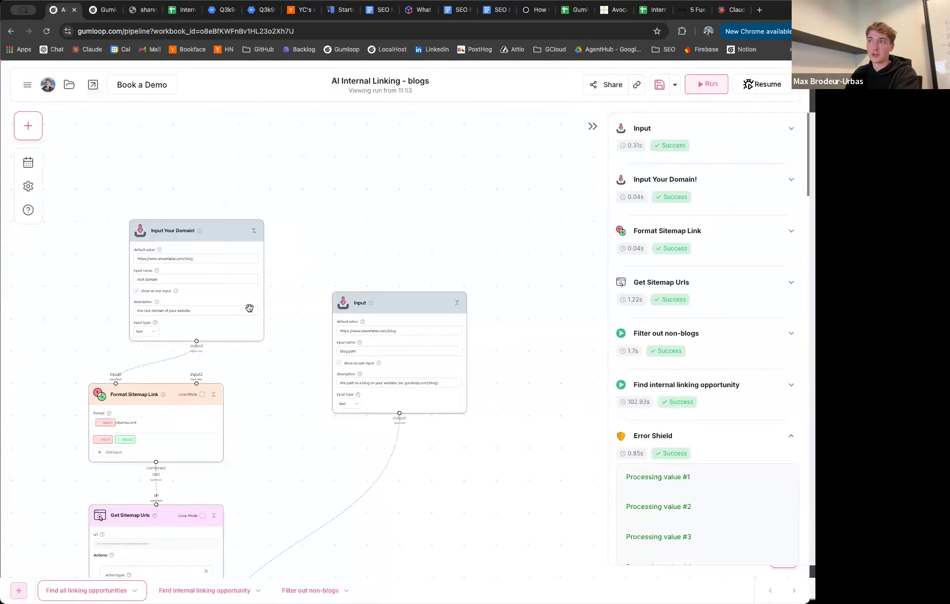
scroll(333, 242, down, 5)
click(204, 590)
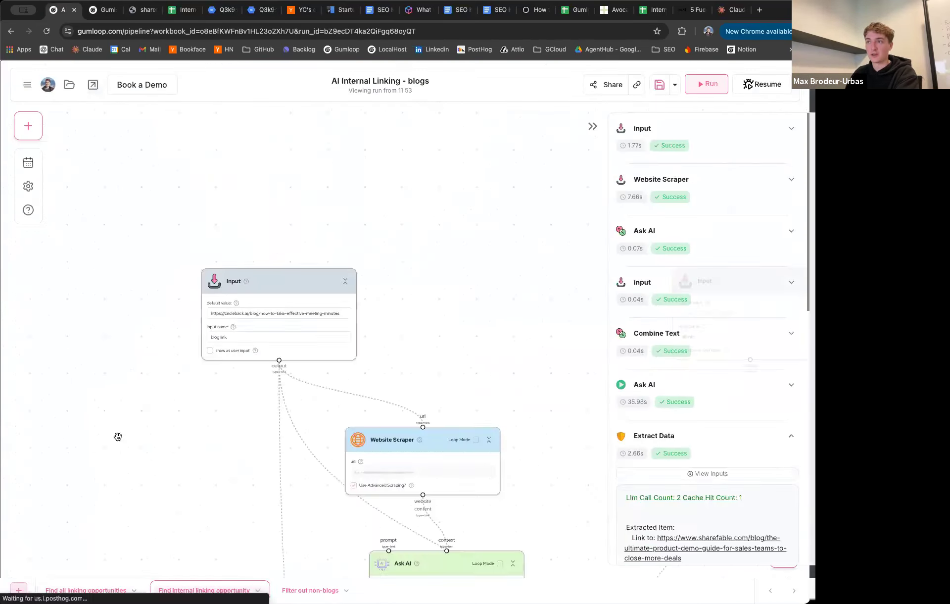
scroll(194, 465, down, 5)
scroll(194, 465, down, 7)
scroll(297, 334, down, 5)
scroll(225, 448, down, 2)
click(88, 589)
Step: Glance at the run form and switch to the Internal links spreadsheet to review the latest suggestions at the end of Sheet1
click(102, 9)
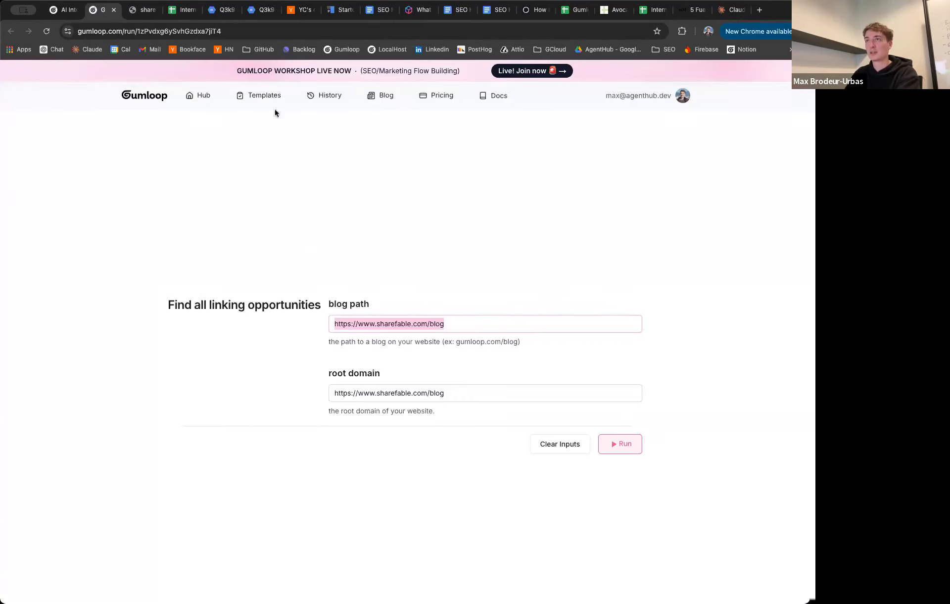
click(173, 7)
scroll(461, 367, down, 2)
scroll(297, 316, left, 1)
scroll(278, 332, up, 3)
scroll(149, 341, down, 5)
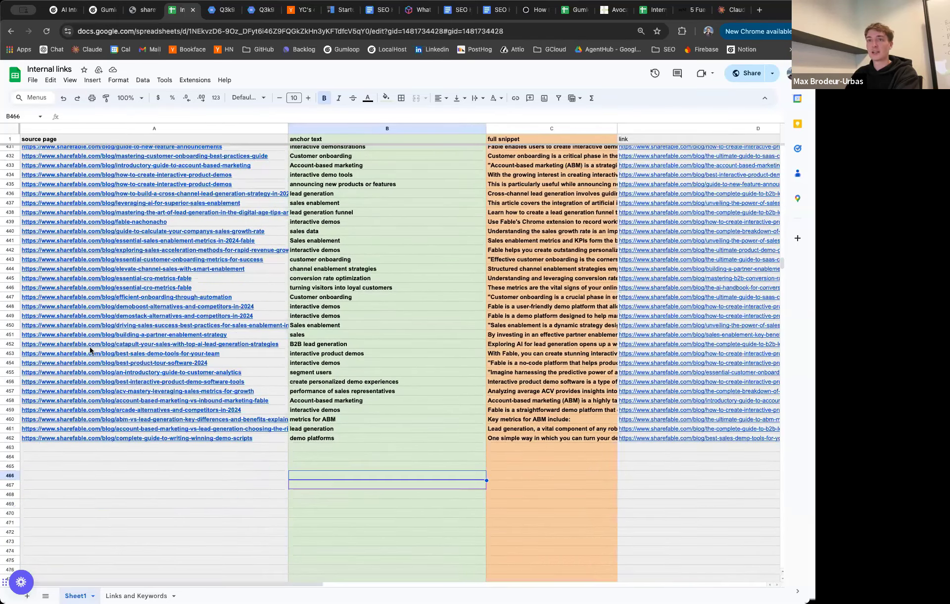
key(super+Tab)
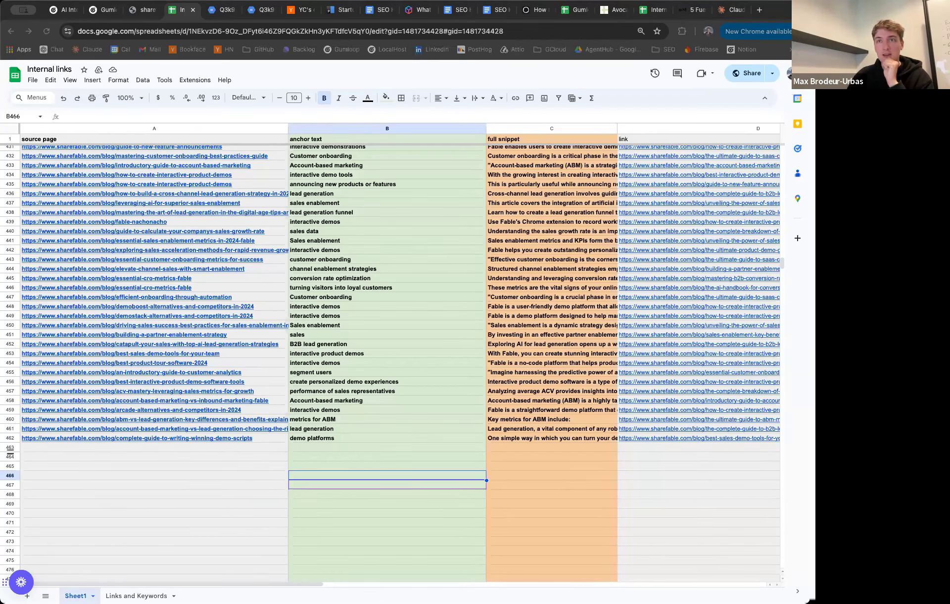
Step: Inspect the source page of the last suggestion in row 462 and the empty rows below it
scroll(120, 273, up, 5)
scroll(121, 273, down, 6)
click(277, 412)
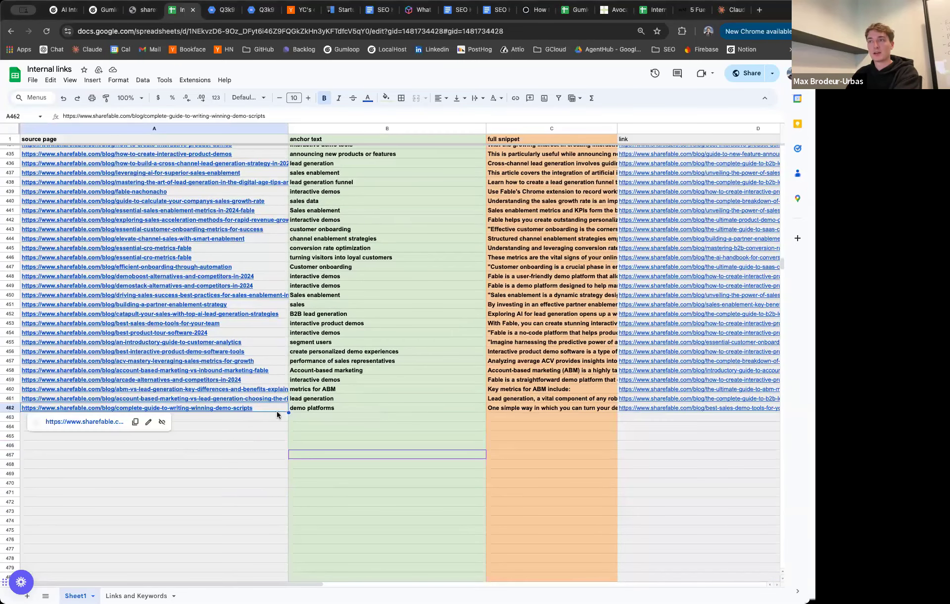
click(254, 420)
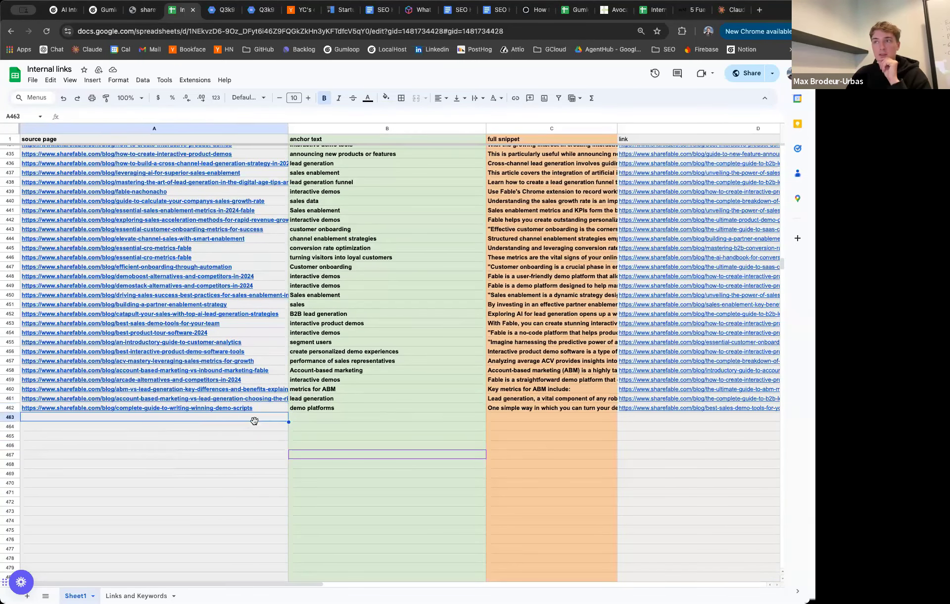
click(232, 436)
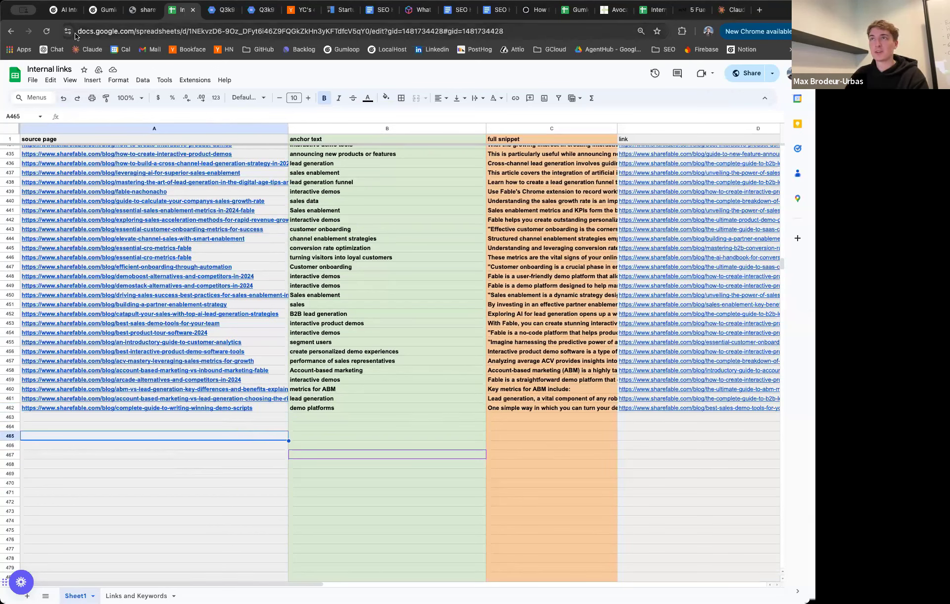
Step: Return to the AI Internal Linking workbook and move the Input Your Domain! node to the upper left of Format Sitemap Link
click(95, 13)
click(64, 14)
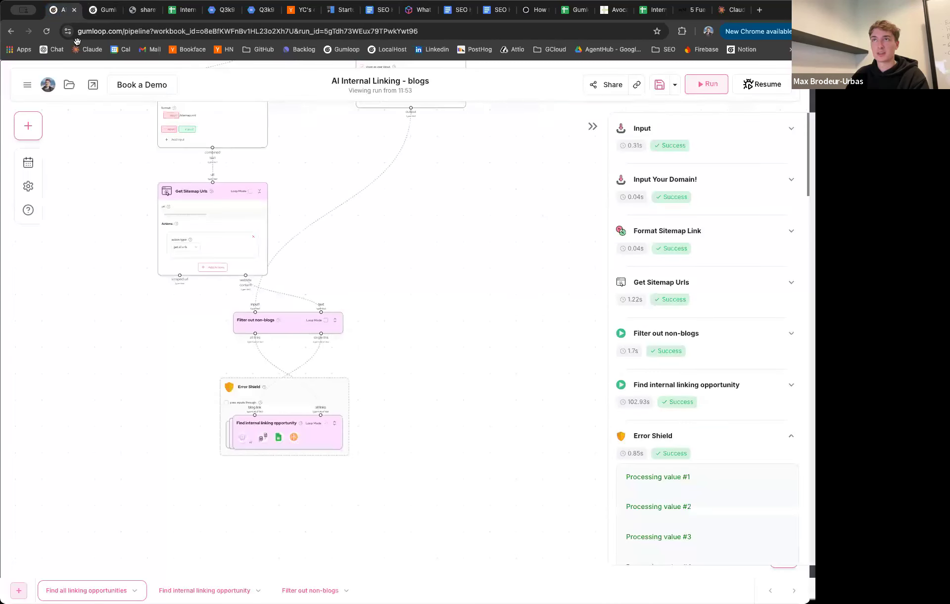
scroll(166, 330, down, 4)
scroll(130, 352, down, 1)
scroll(129, 352, up, 1)
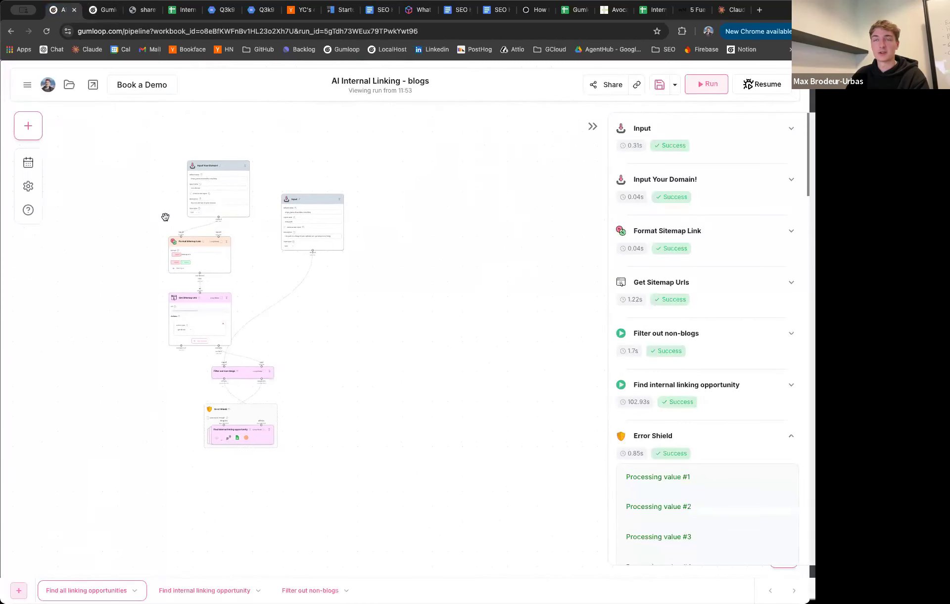
drag(216, 170, 157, 170)
scroll(129, 212, up, 2)
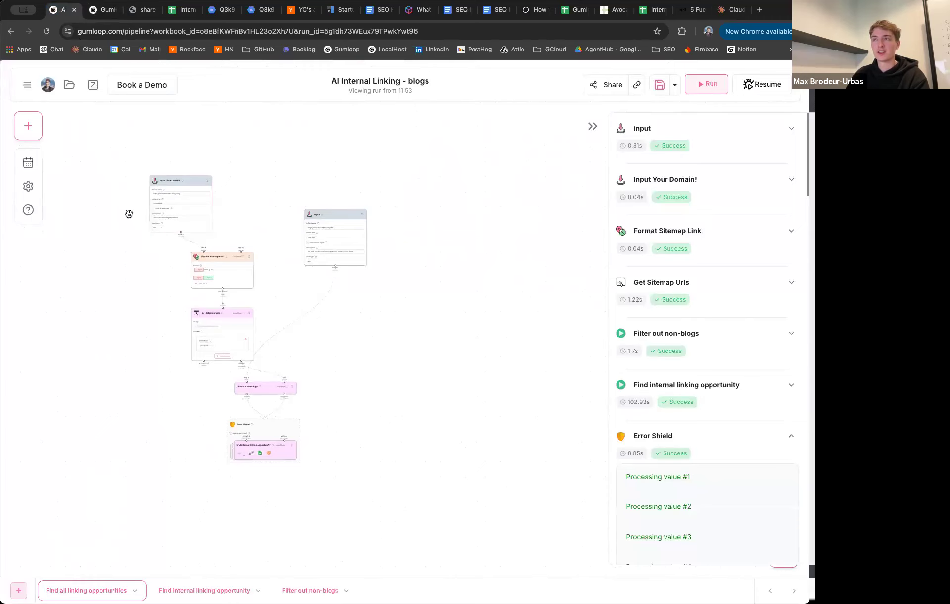
scroll(127, 206, up, 1)
scroll(127, 206, up, 1)
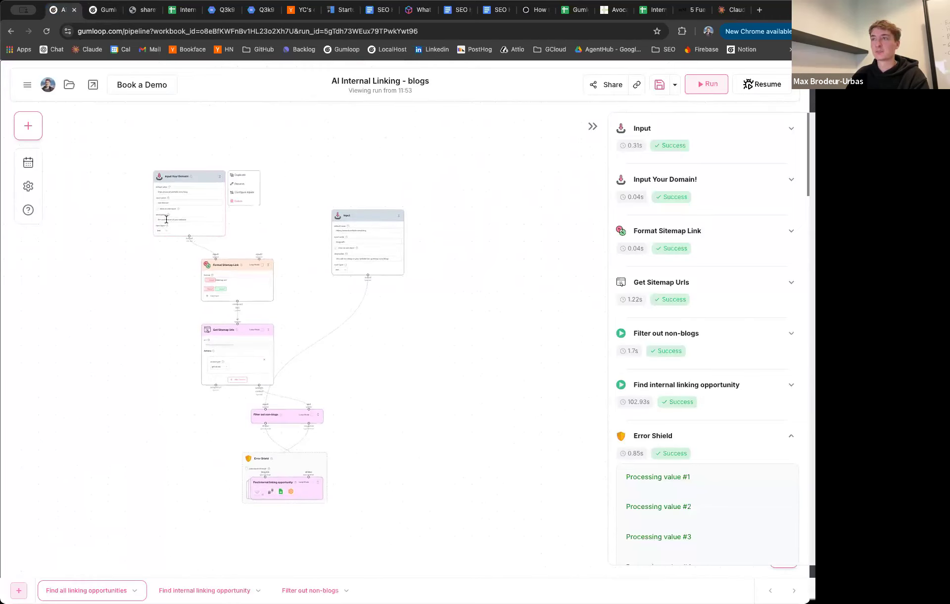
scroll(138, 284, up, 1)
mouse_move(153, 308)
mouse_down()
mouse_move(173, 288)
mouse_move(165, 297)
mouse_up()
scroll(172, 285, up, 2)
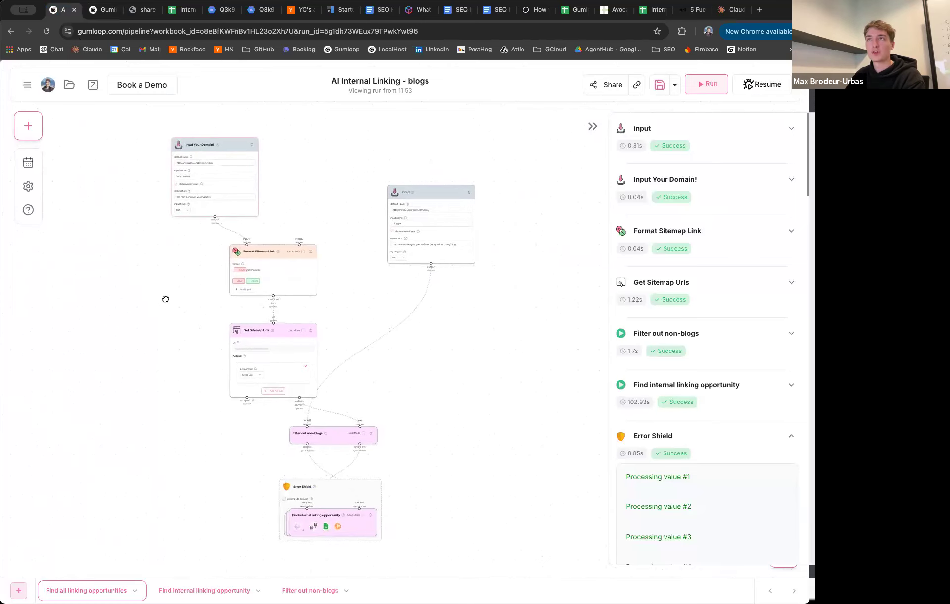
Step: Open Gumloop's template library from the run form page and filter it to the SEO/Marketing category
click(101, 11)
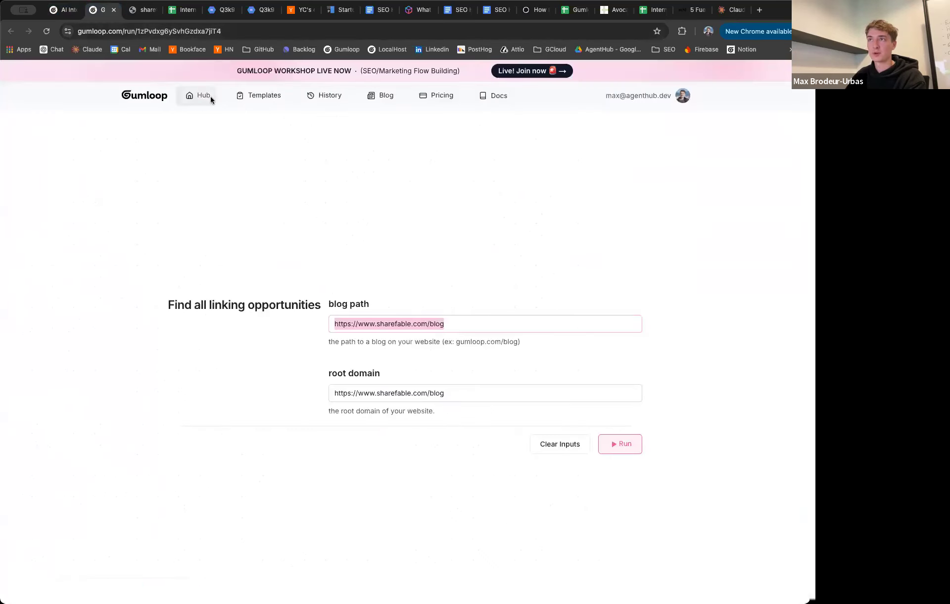
click(266, 98)
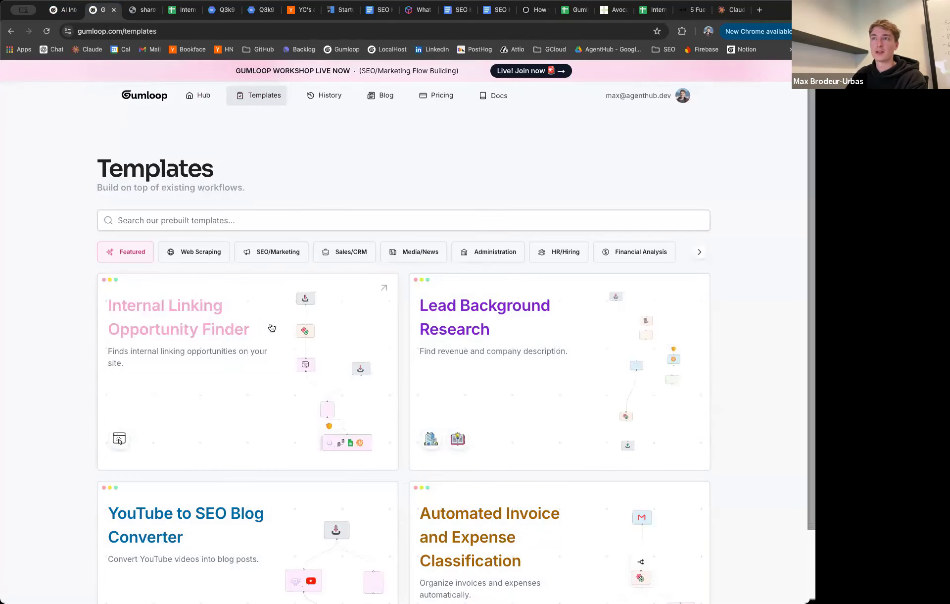
click(285, 253)
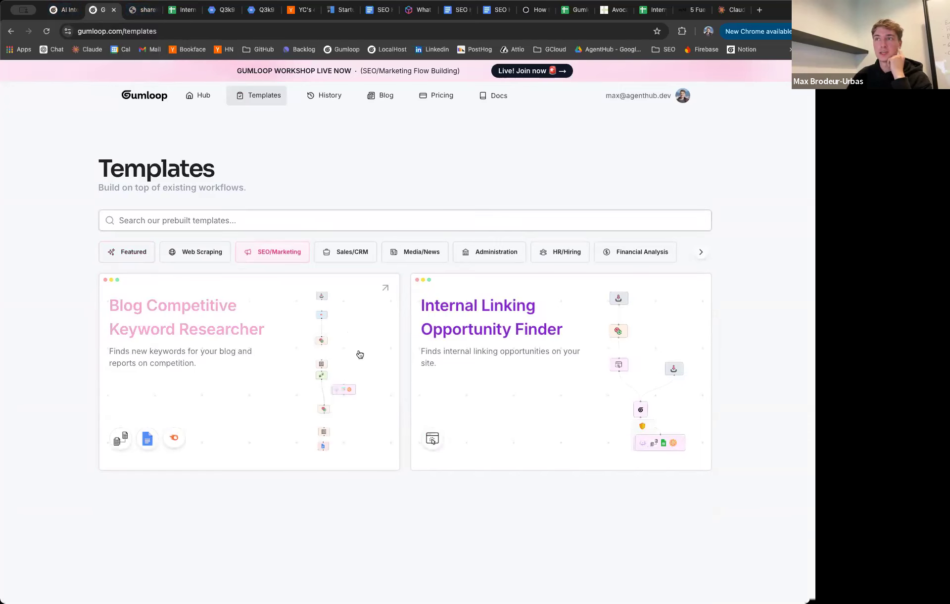
Step: Open the Blog Competitive Keyword Researcher template's page and return to the AI Internal Linking workbook's canvas
click(222, 332)
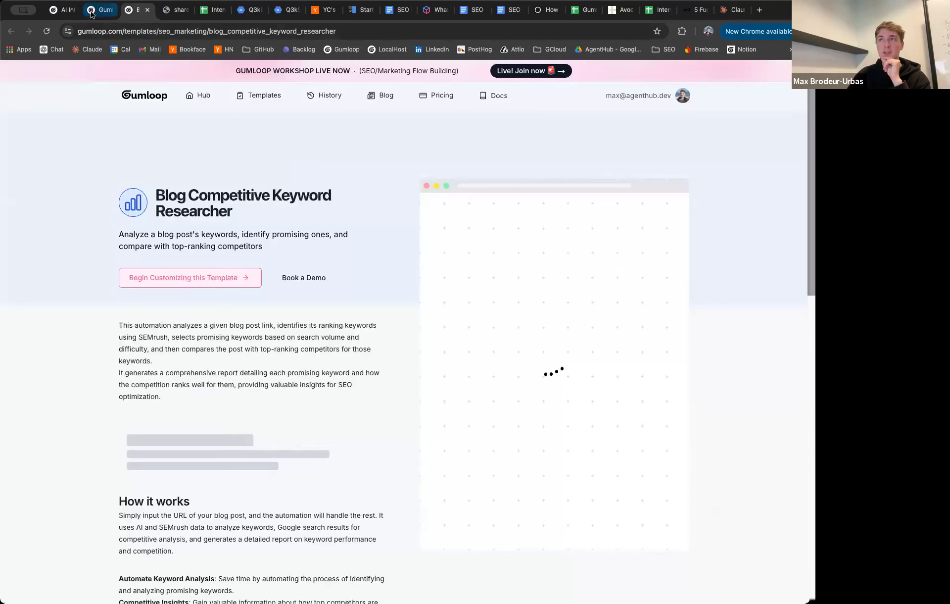
click(92, 14)
click(64, 10)
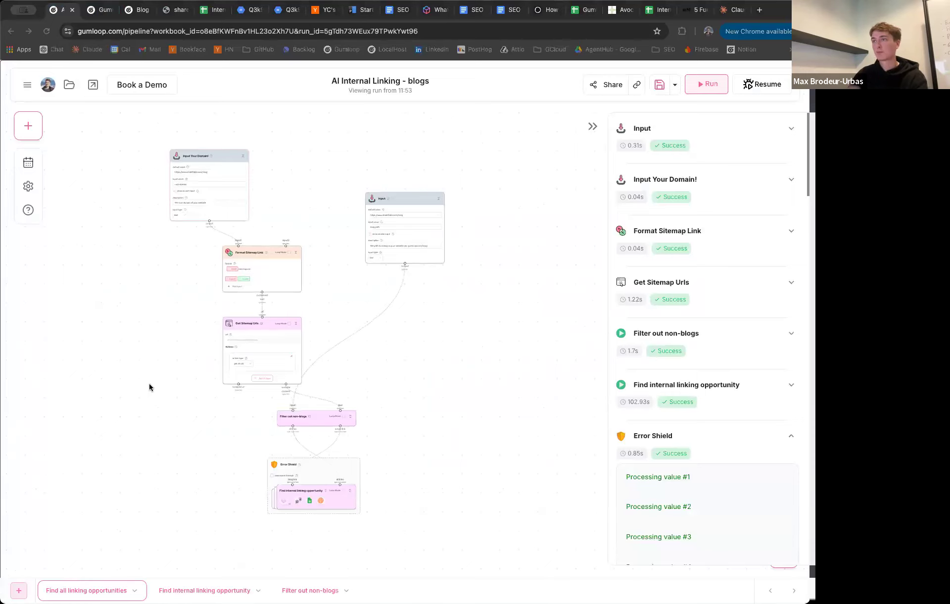
scroll(135, 395, down, 1)
click(127, 428)
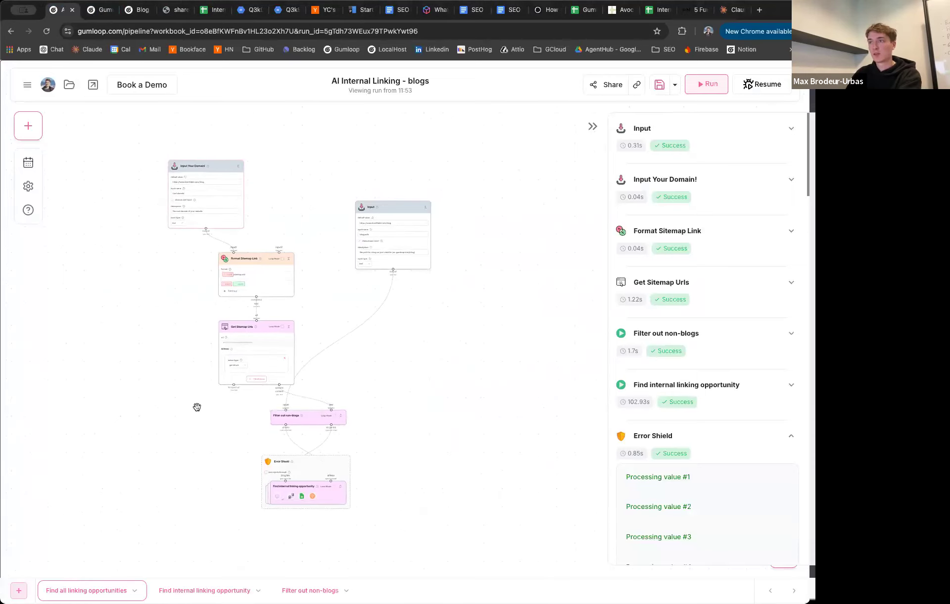
drag(195, 404, 236, 399)
drag(197, 335, 159, 307)
scroll(157, 280, up, 1)
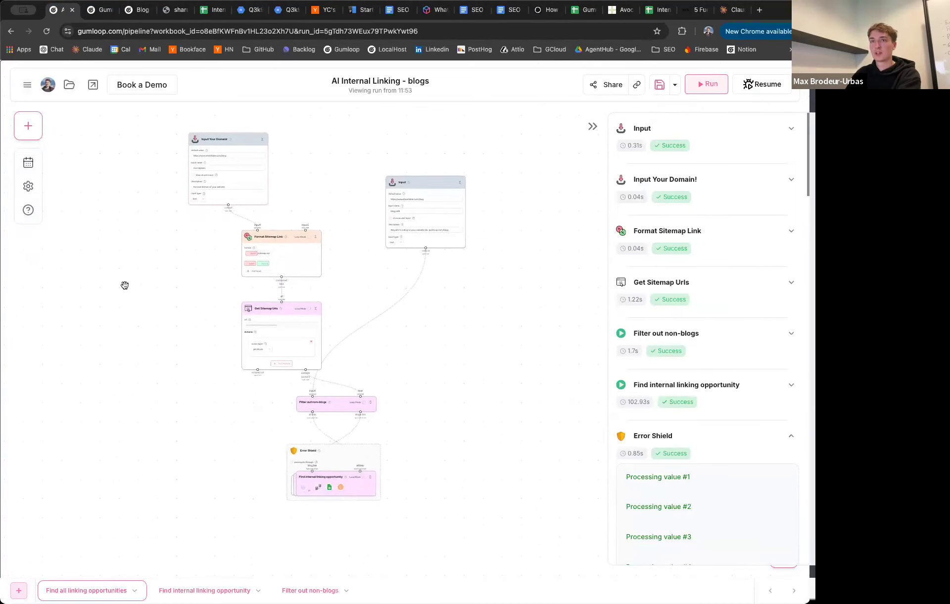
click(29, 85)
click(63, 110)
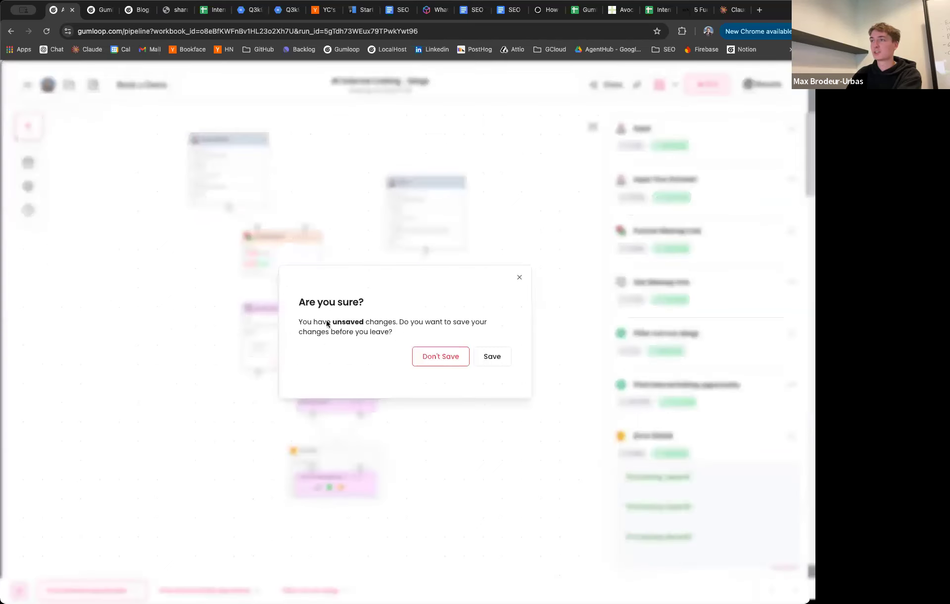
click(522, 280)
drag(176, 363, 191, 341)
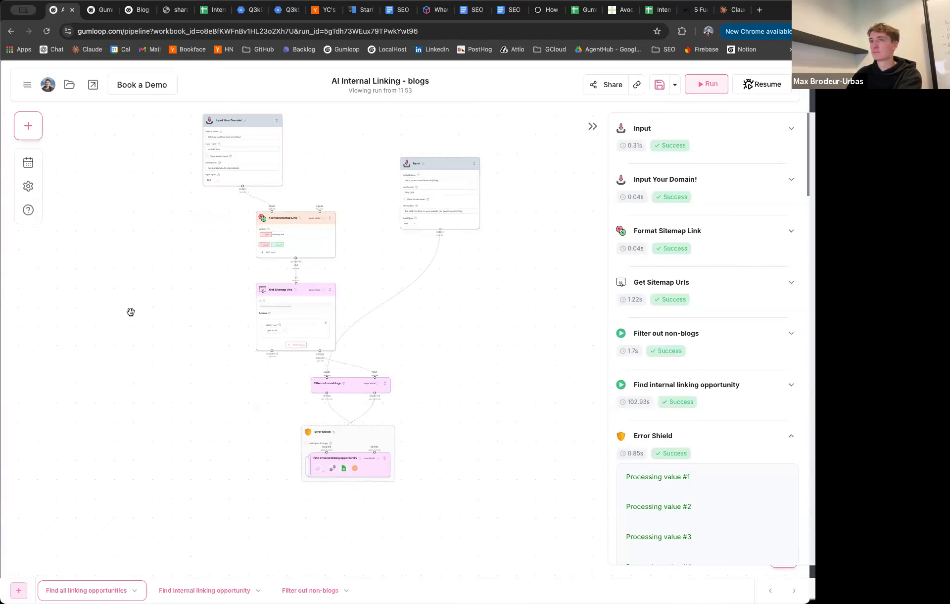
scroll(55, 365, down, 1)
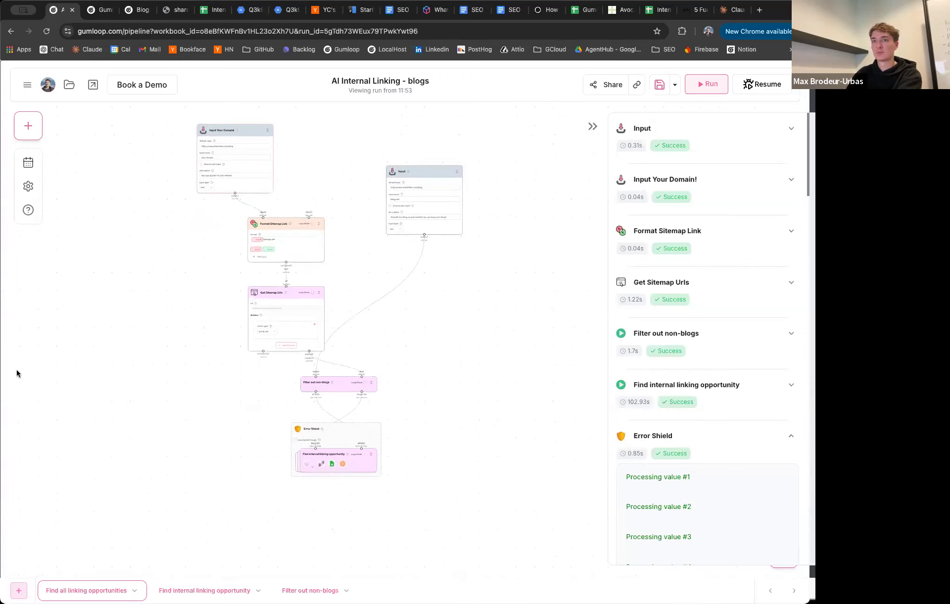
drag(212, 368, 208, 398)
right_click(337, 415)
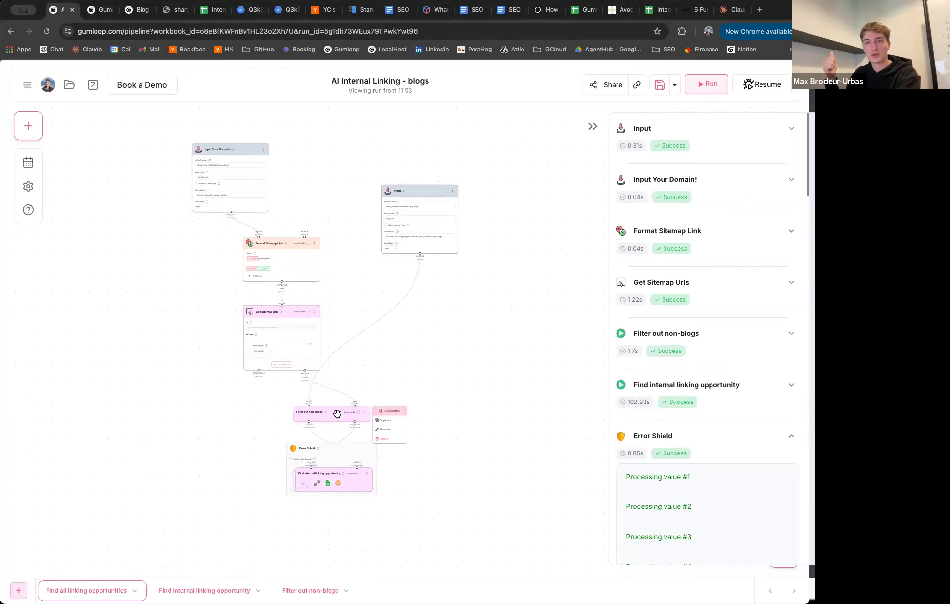
click(243, 382)
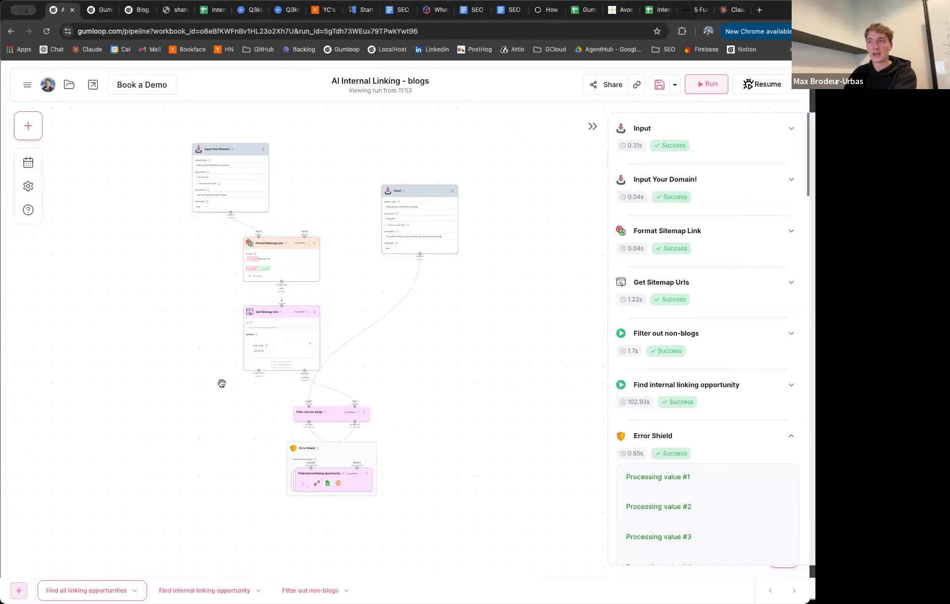
Step: Move the Get Sitemap Urls node slightly left, keeping it below Format Sitemap Link
drag(221, 384, 204, 361)
click(267, 271)
drag(274, 285, 267, 283)
click(208, 316)
scroll(180, 282, up, 3)
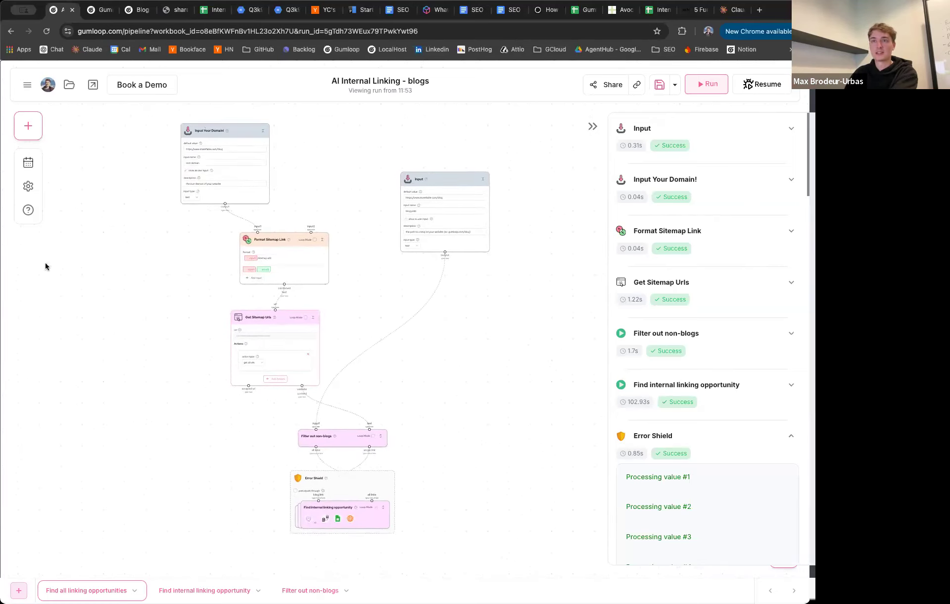
Step: Select the template library's address, gumloop.com/templates, and return to the AI Internal Linking workbook to look over its flow and run log
click(102, 10)
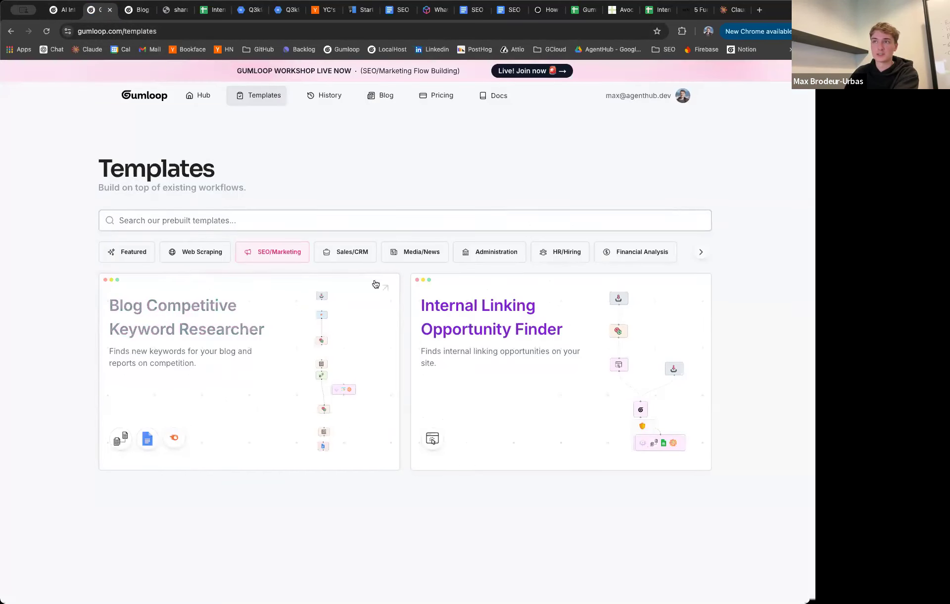
click(155, 32)
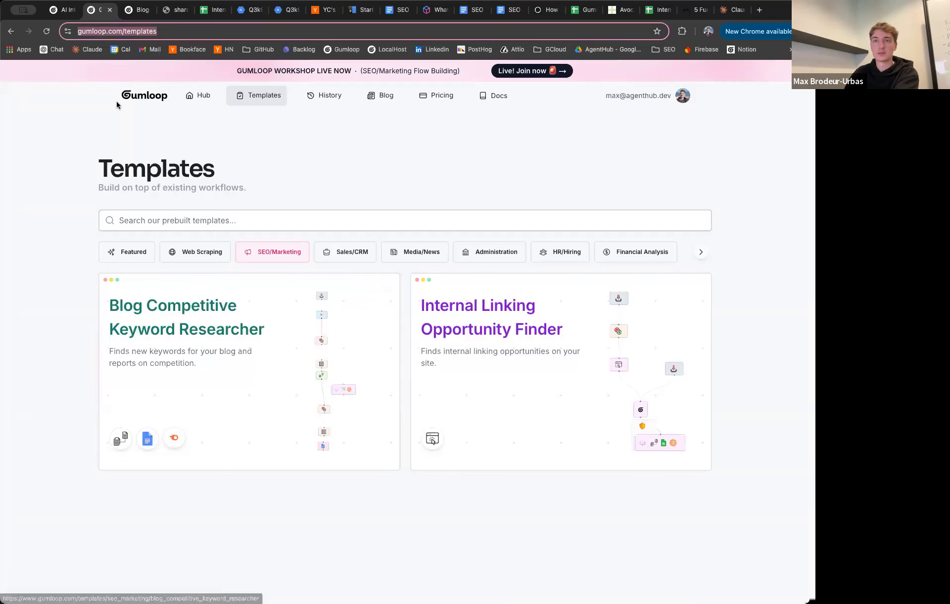
click(58, 12)
scroll(208, 394, down, 1)
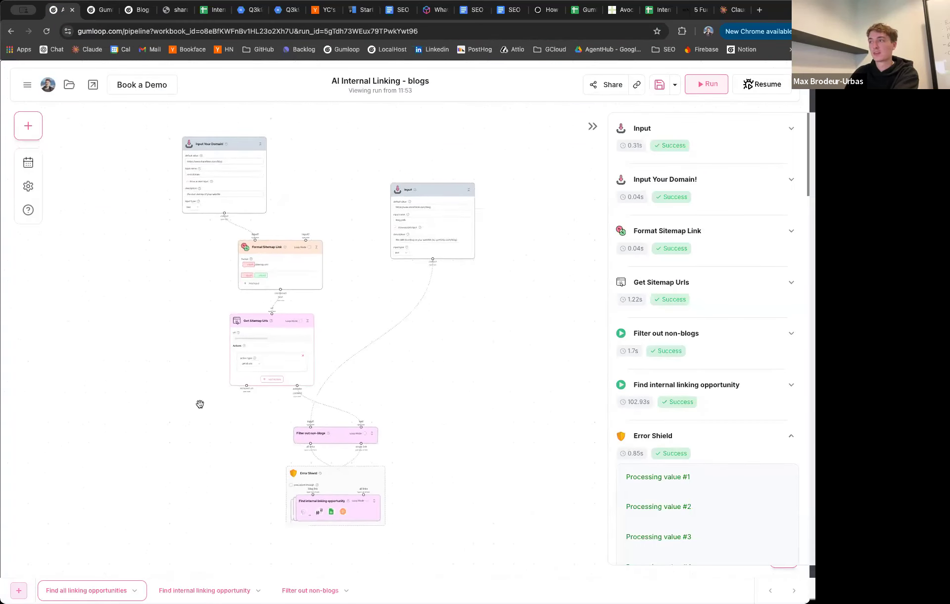
drag(199, 403, 196, 353)
scroll(732, 405, down, 5)
scroll(416, 378, up, 1)
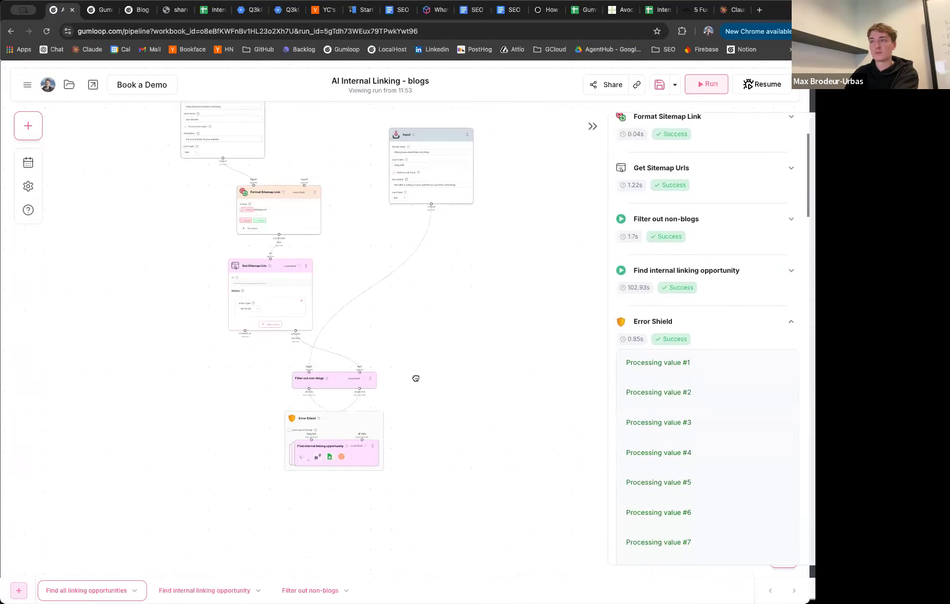
scroll(413, 431, up, 1)
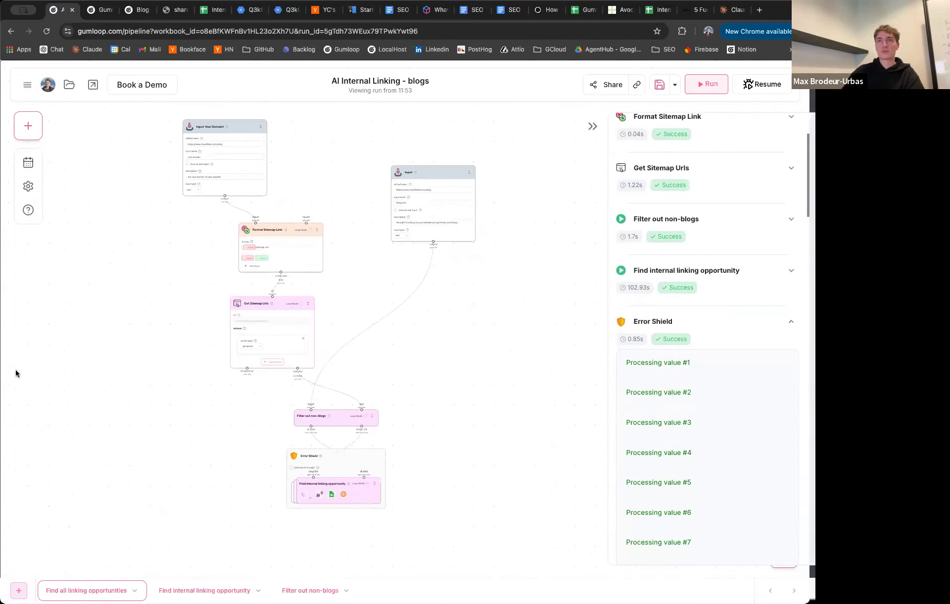